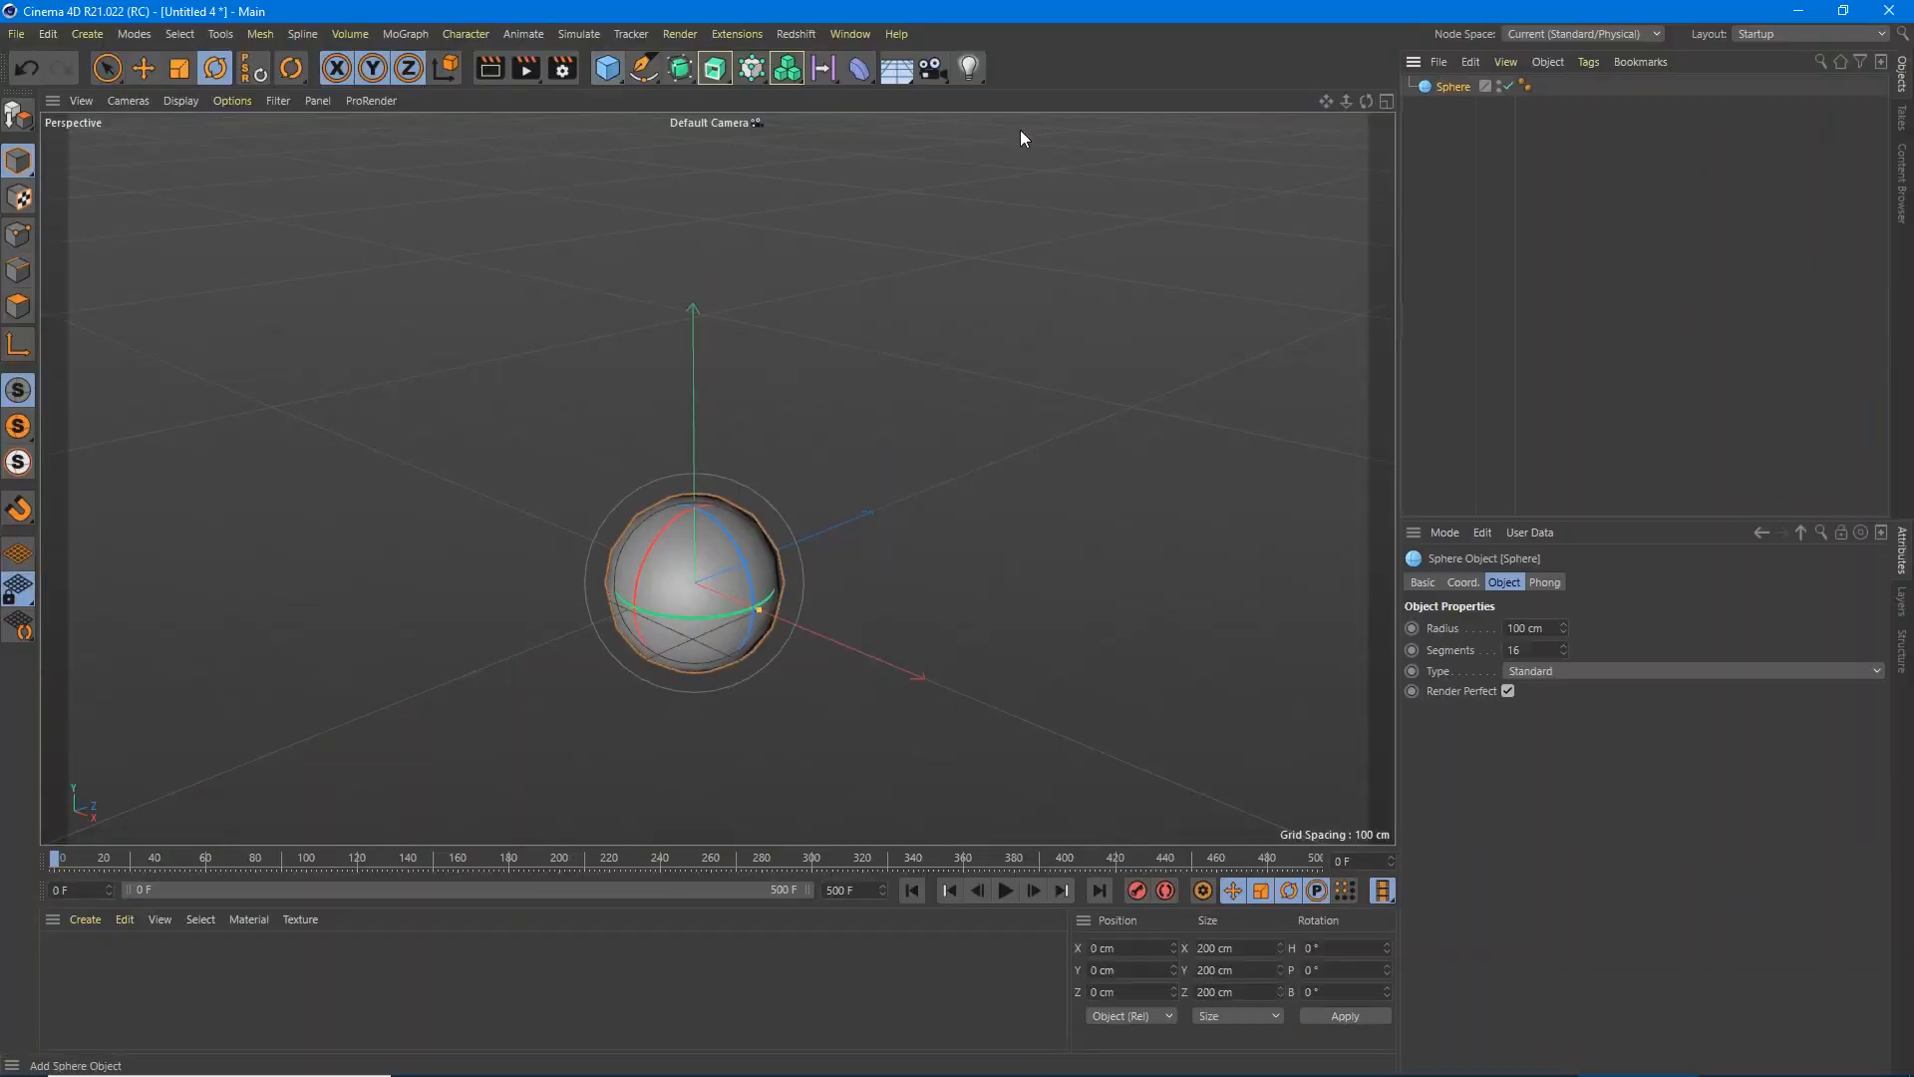
Set the sphere's segment count to 64.
double_click(1518, 649)
text(64)
key(Return)
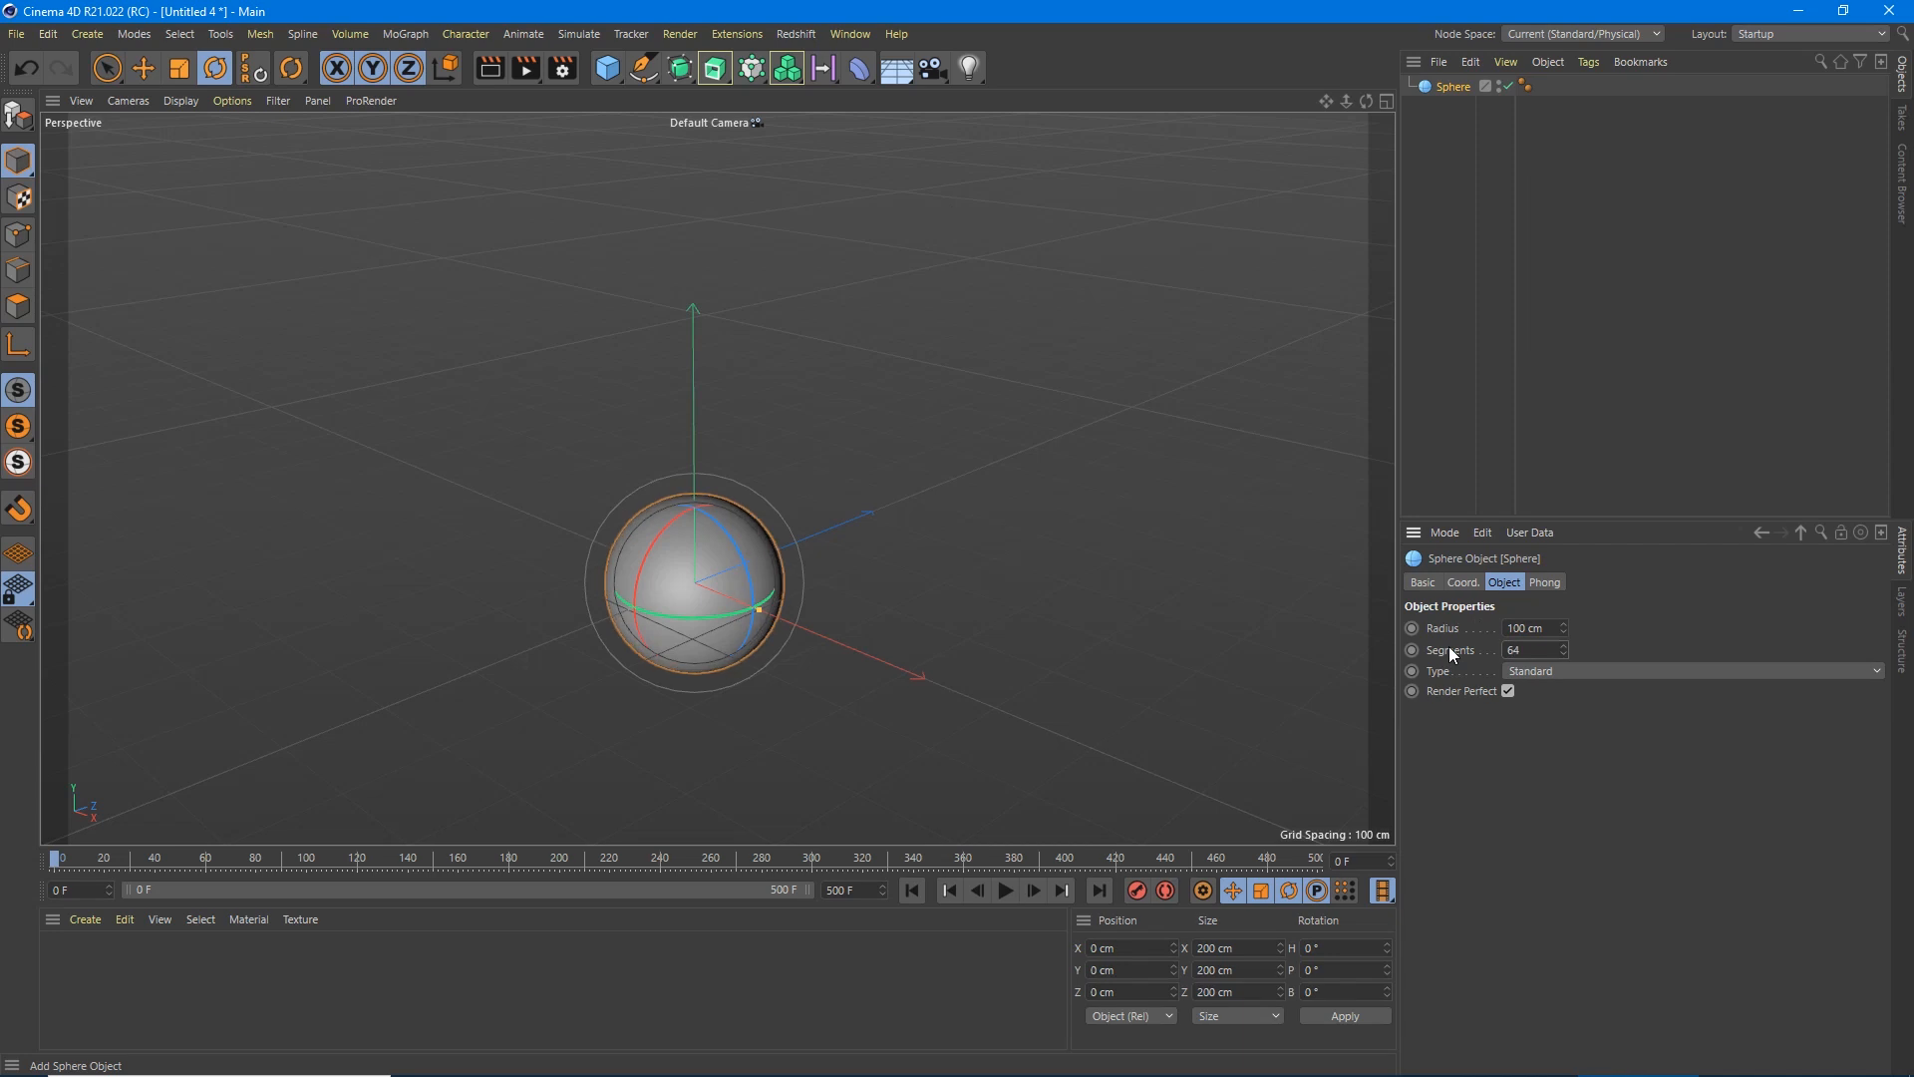
scroll(749, 618, up, 5)
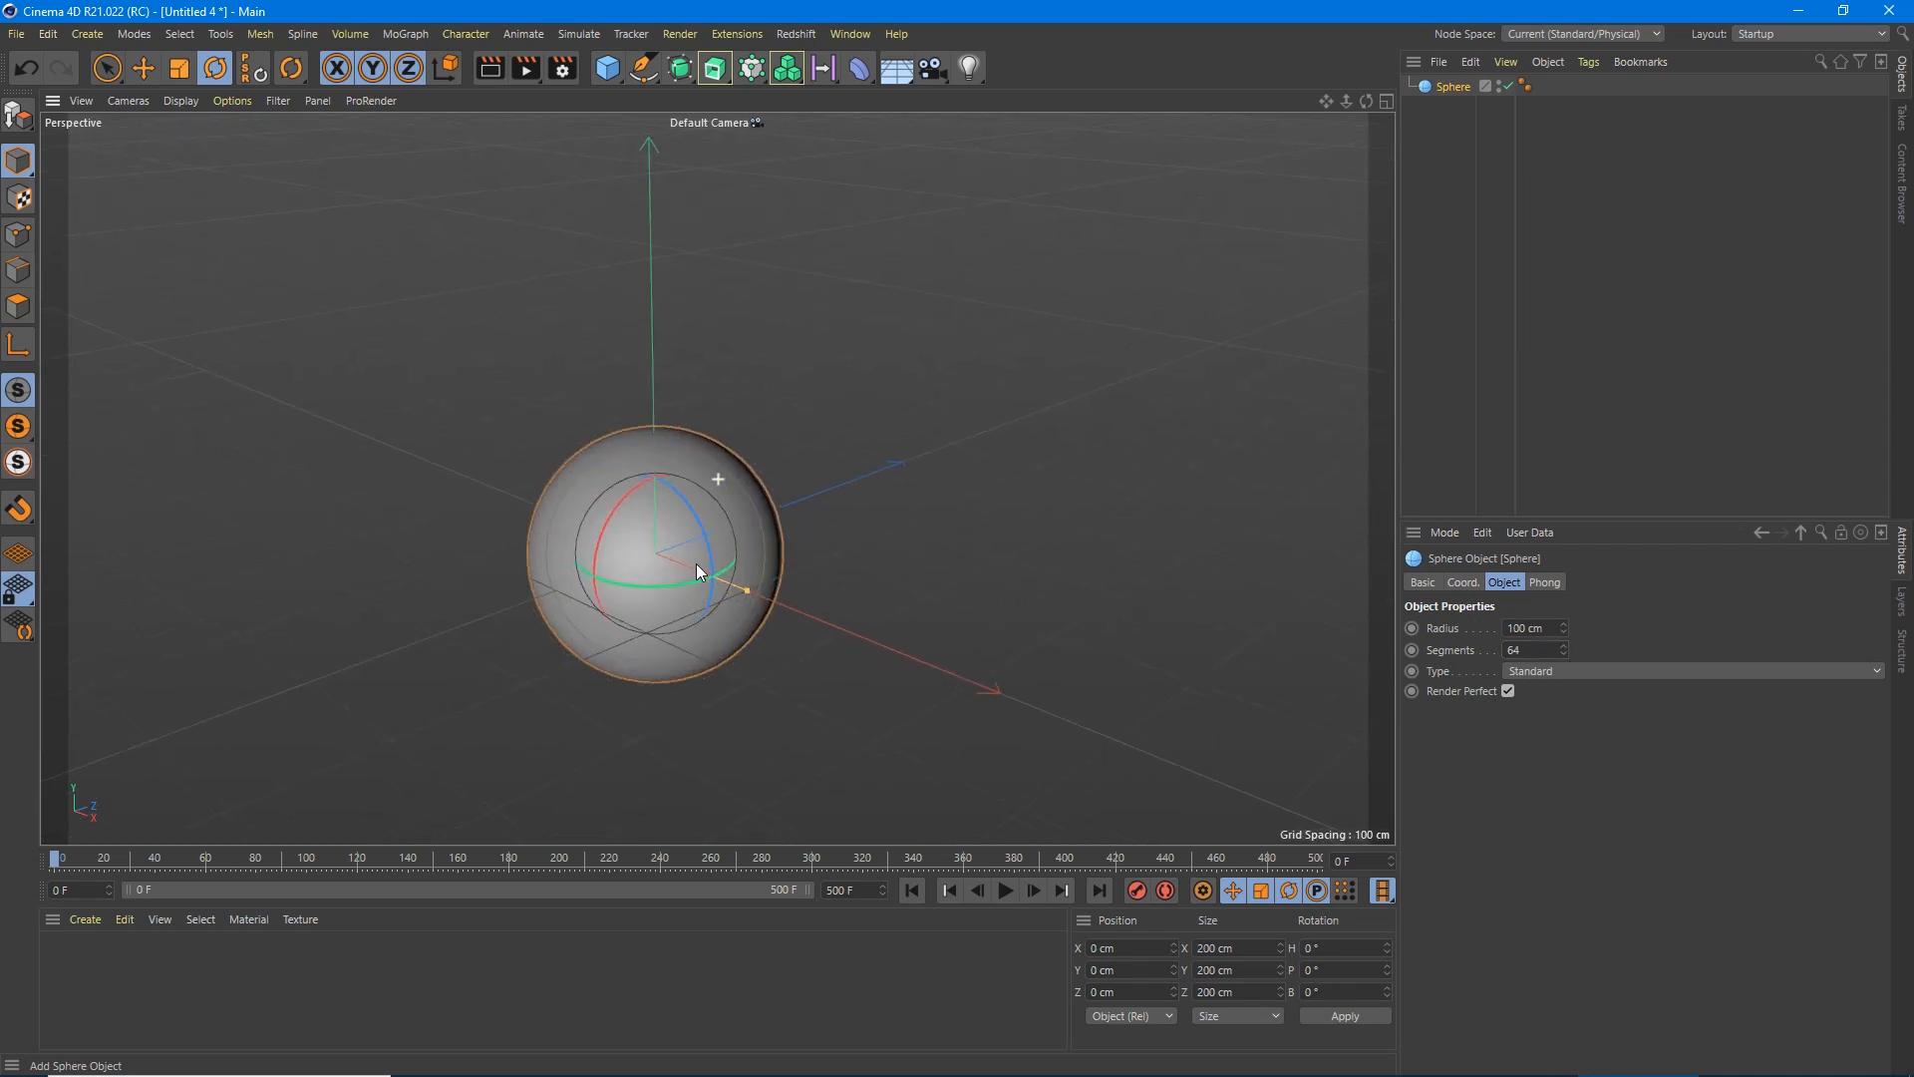
Show the viewport as Gouraud Shading (Lines) and add a Volume Builder to the scene.
click(181, 100)
click(240, 157)
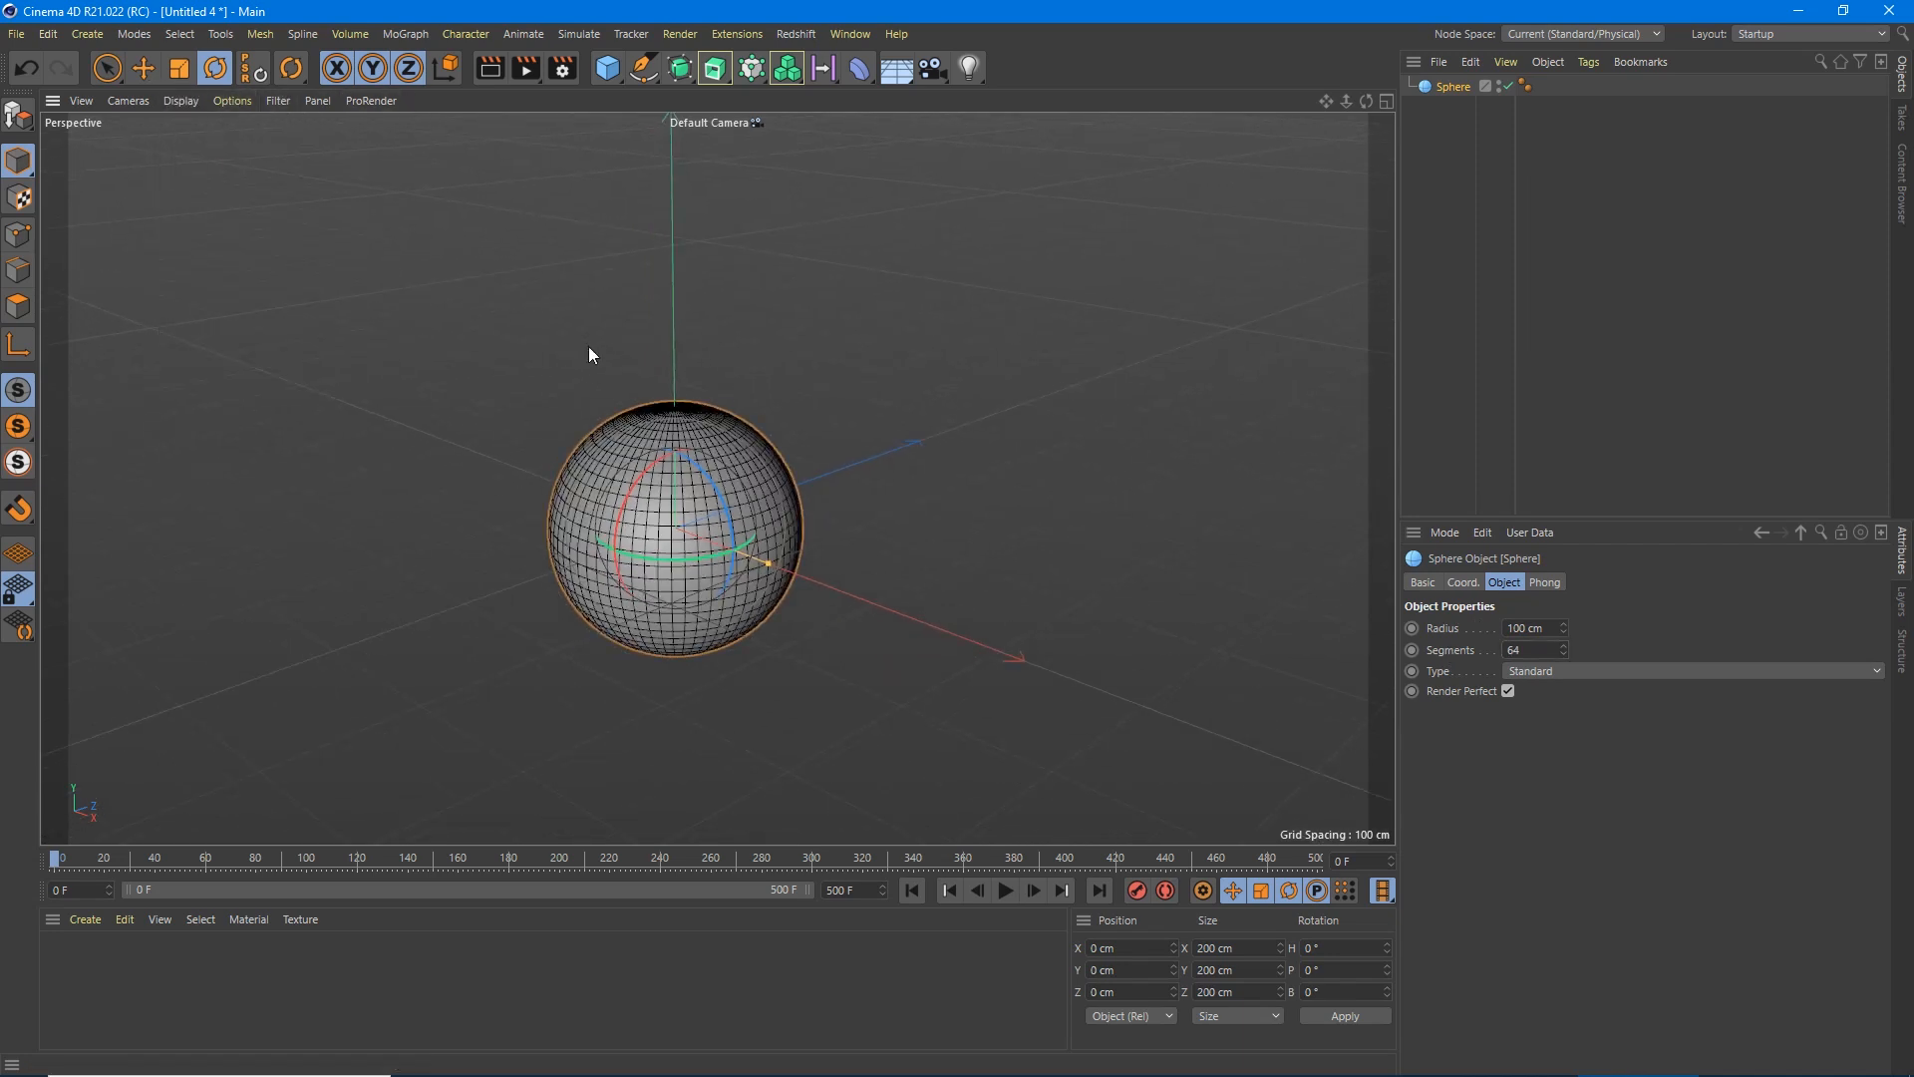
click(232, 101)
mouse_move(180, 100)
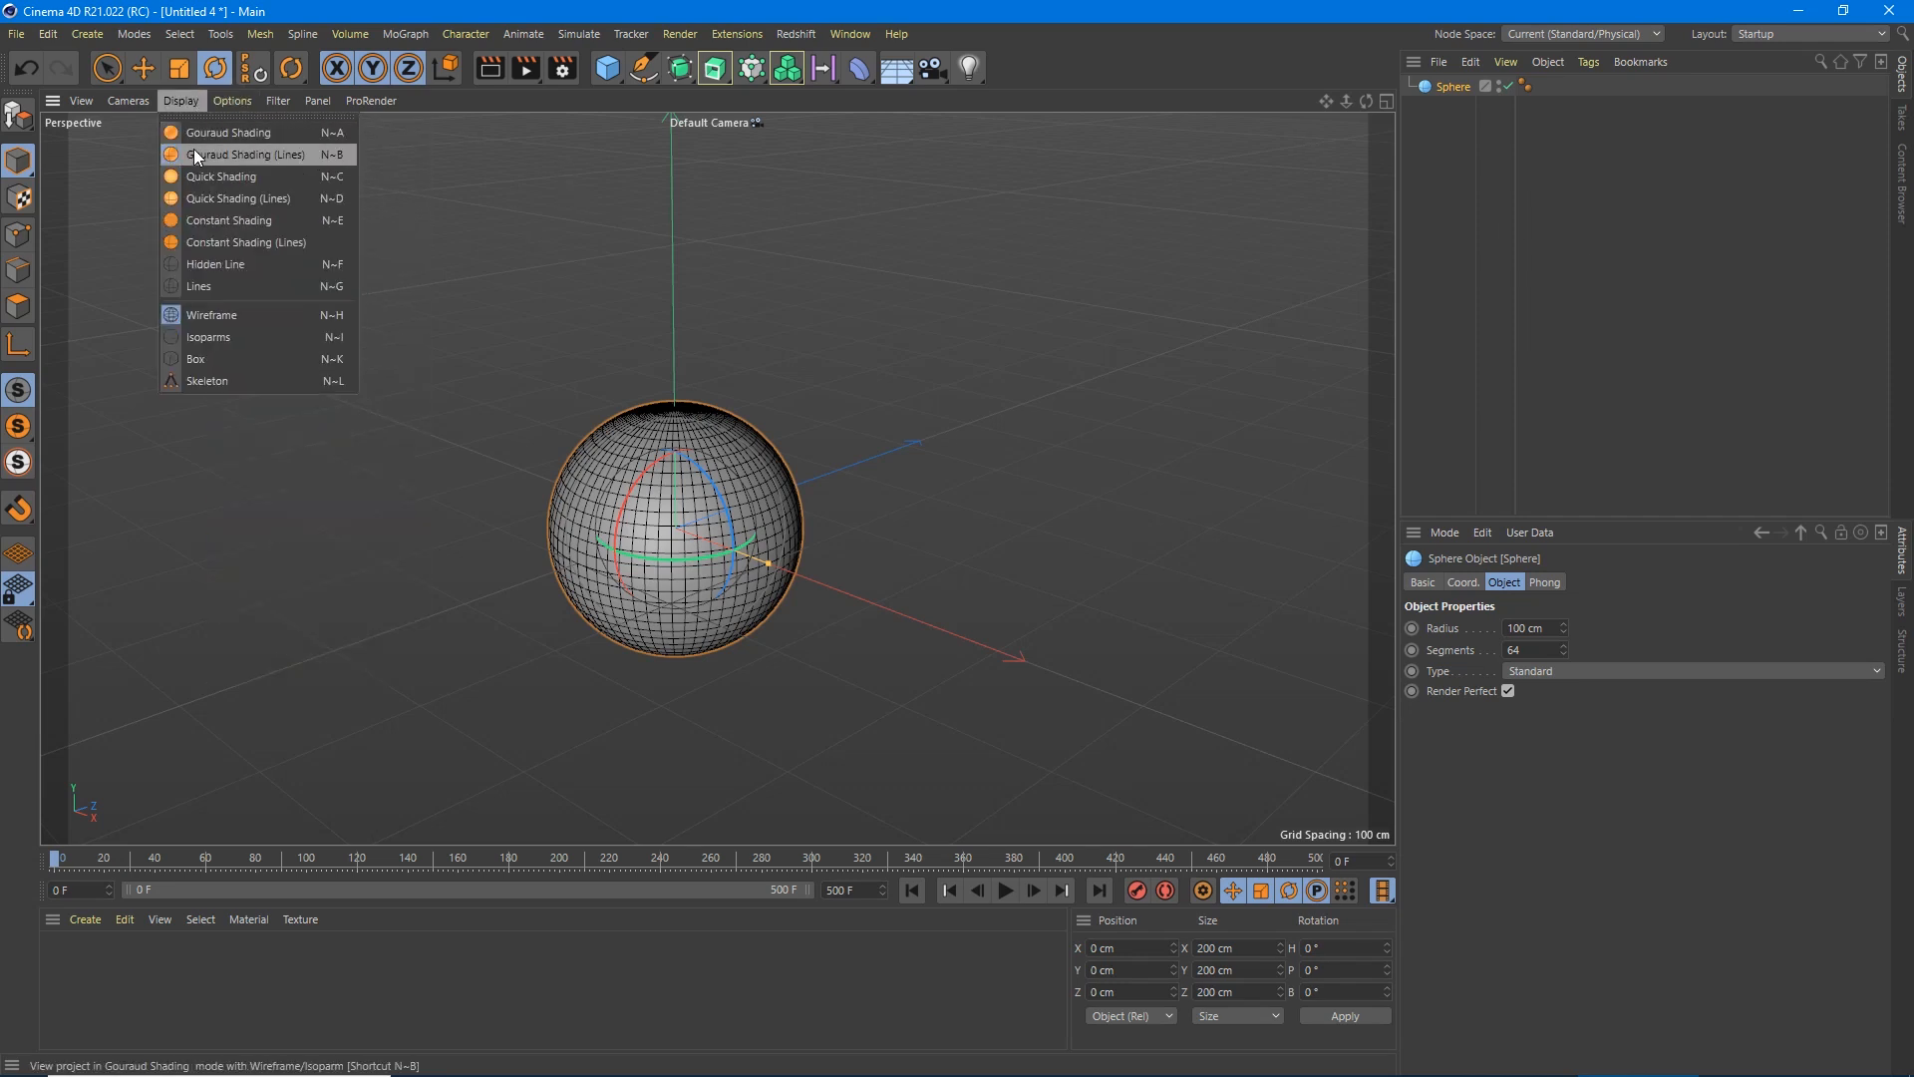
click(309, 154)
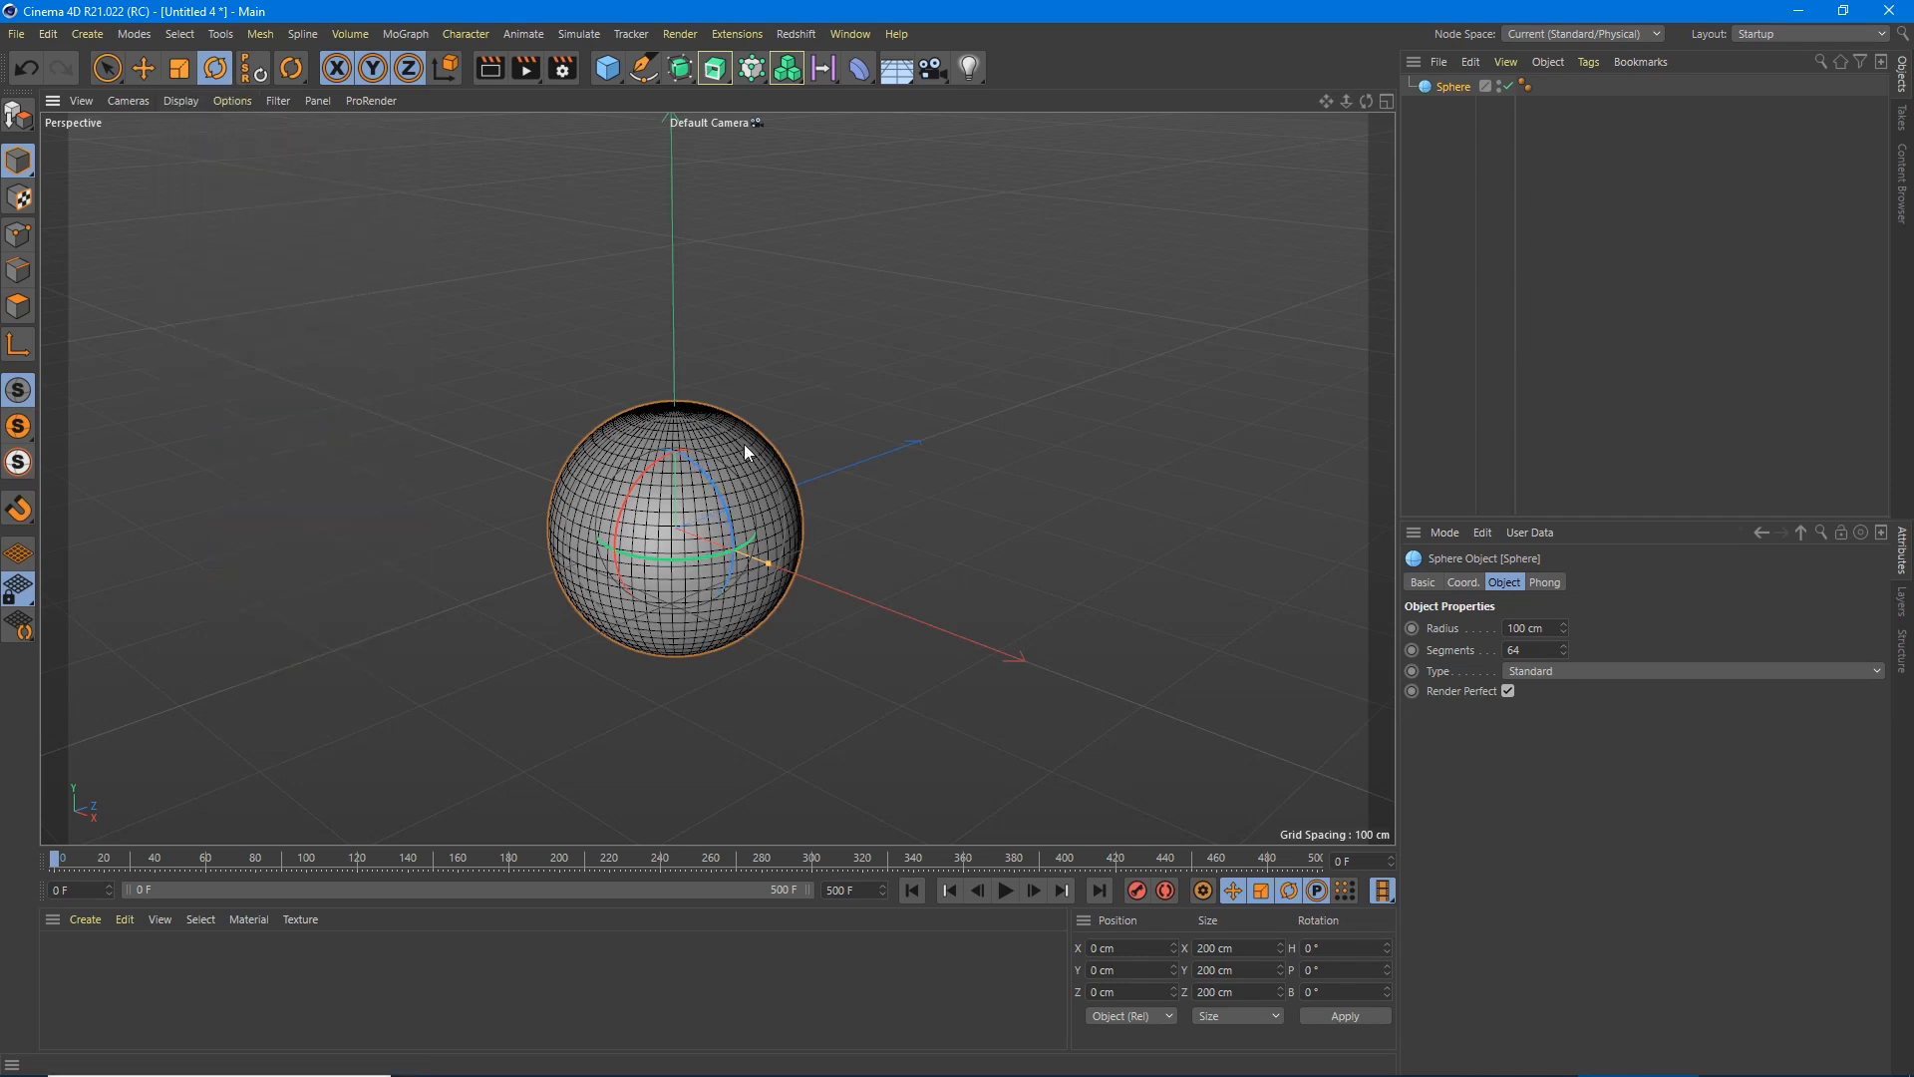
click(785, 68)
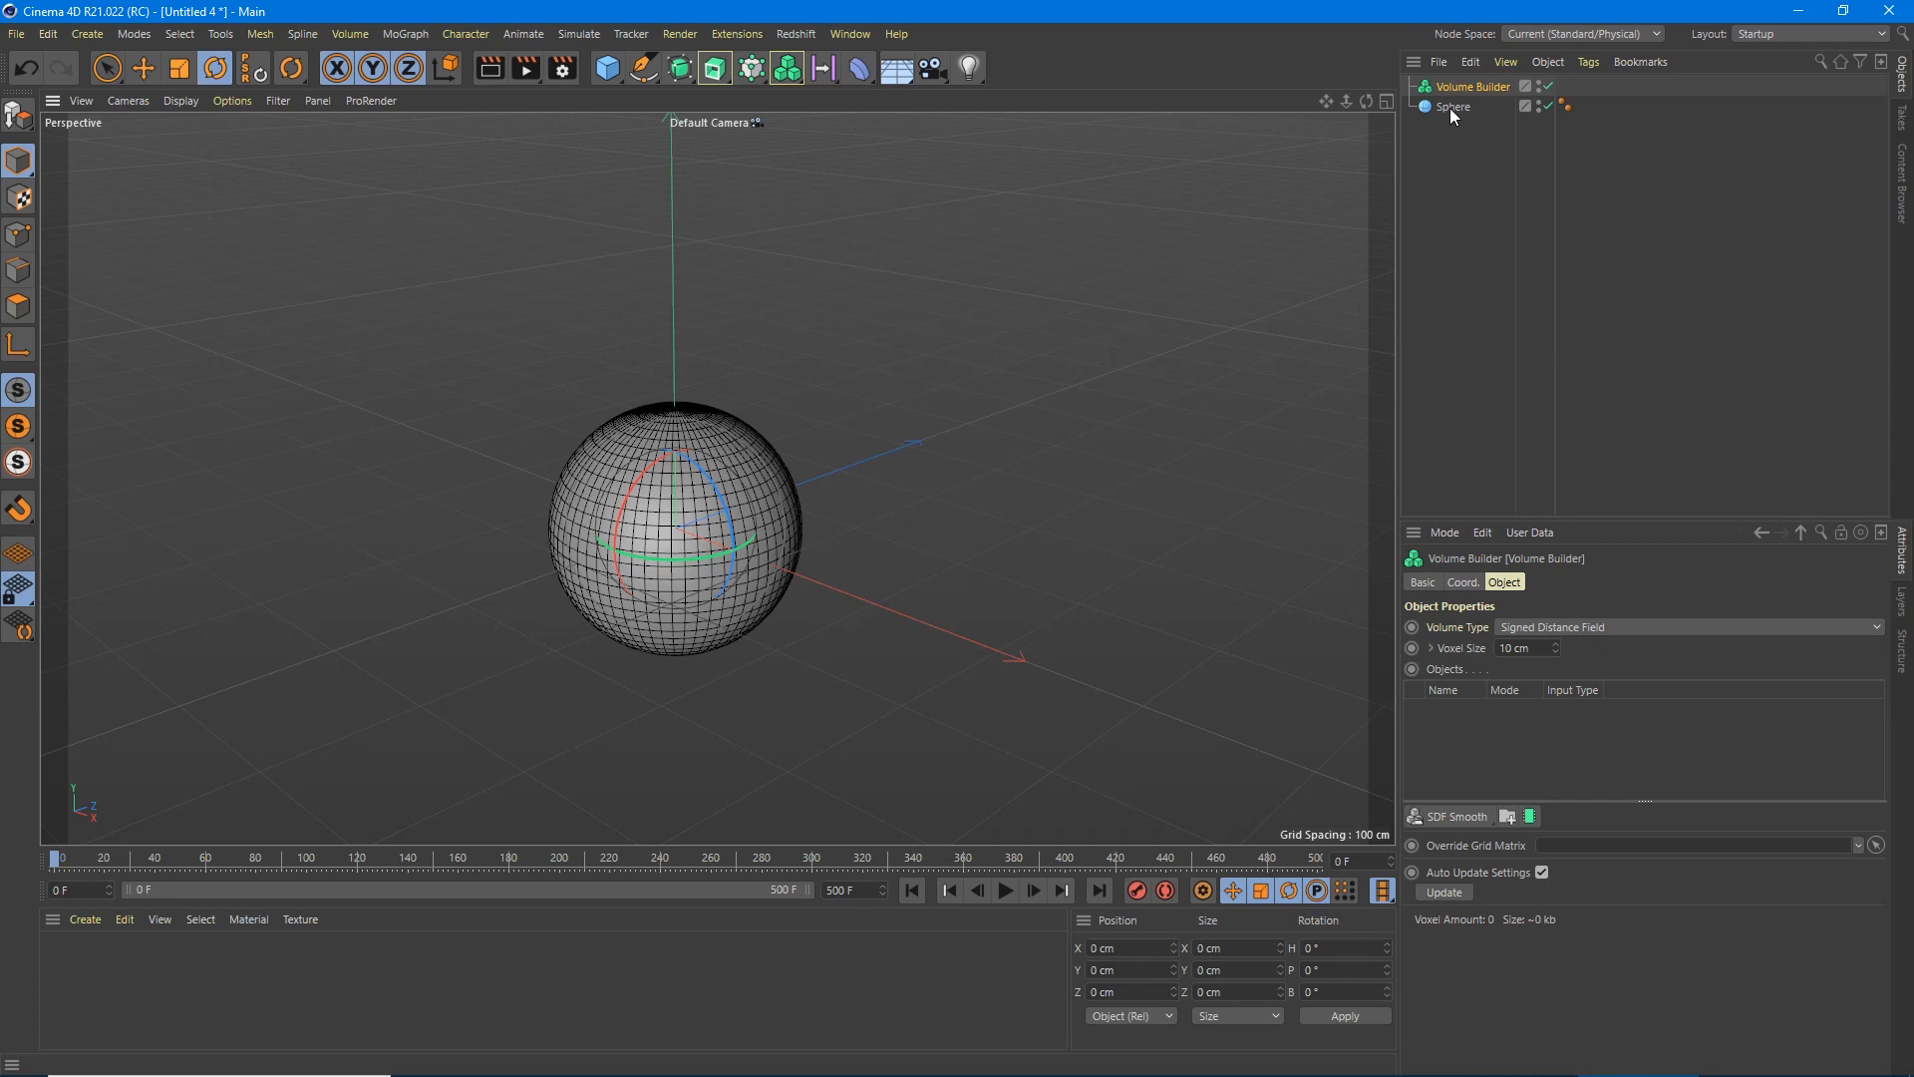
Nest the sphere under the Volume Builder set to Vector type with 2 cm voxel size.
drag(1449, 109, 1477, 89)
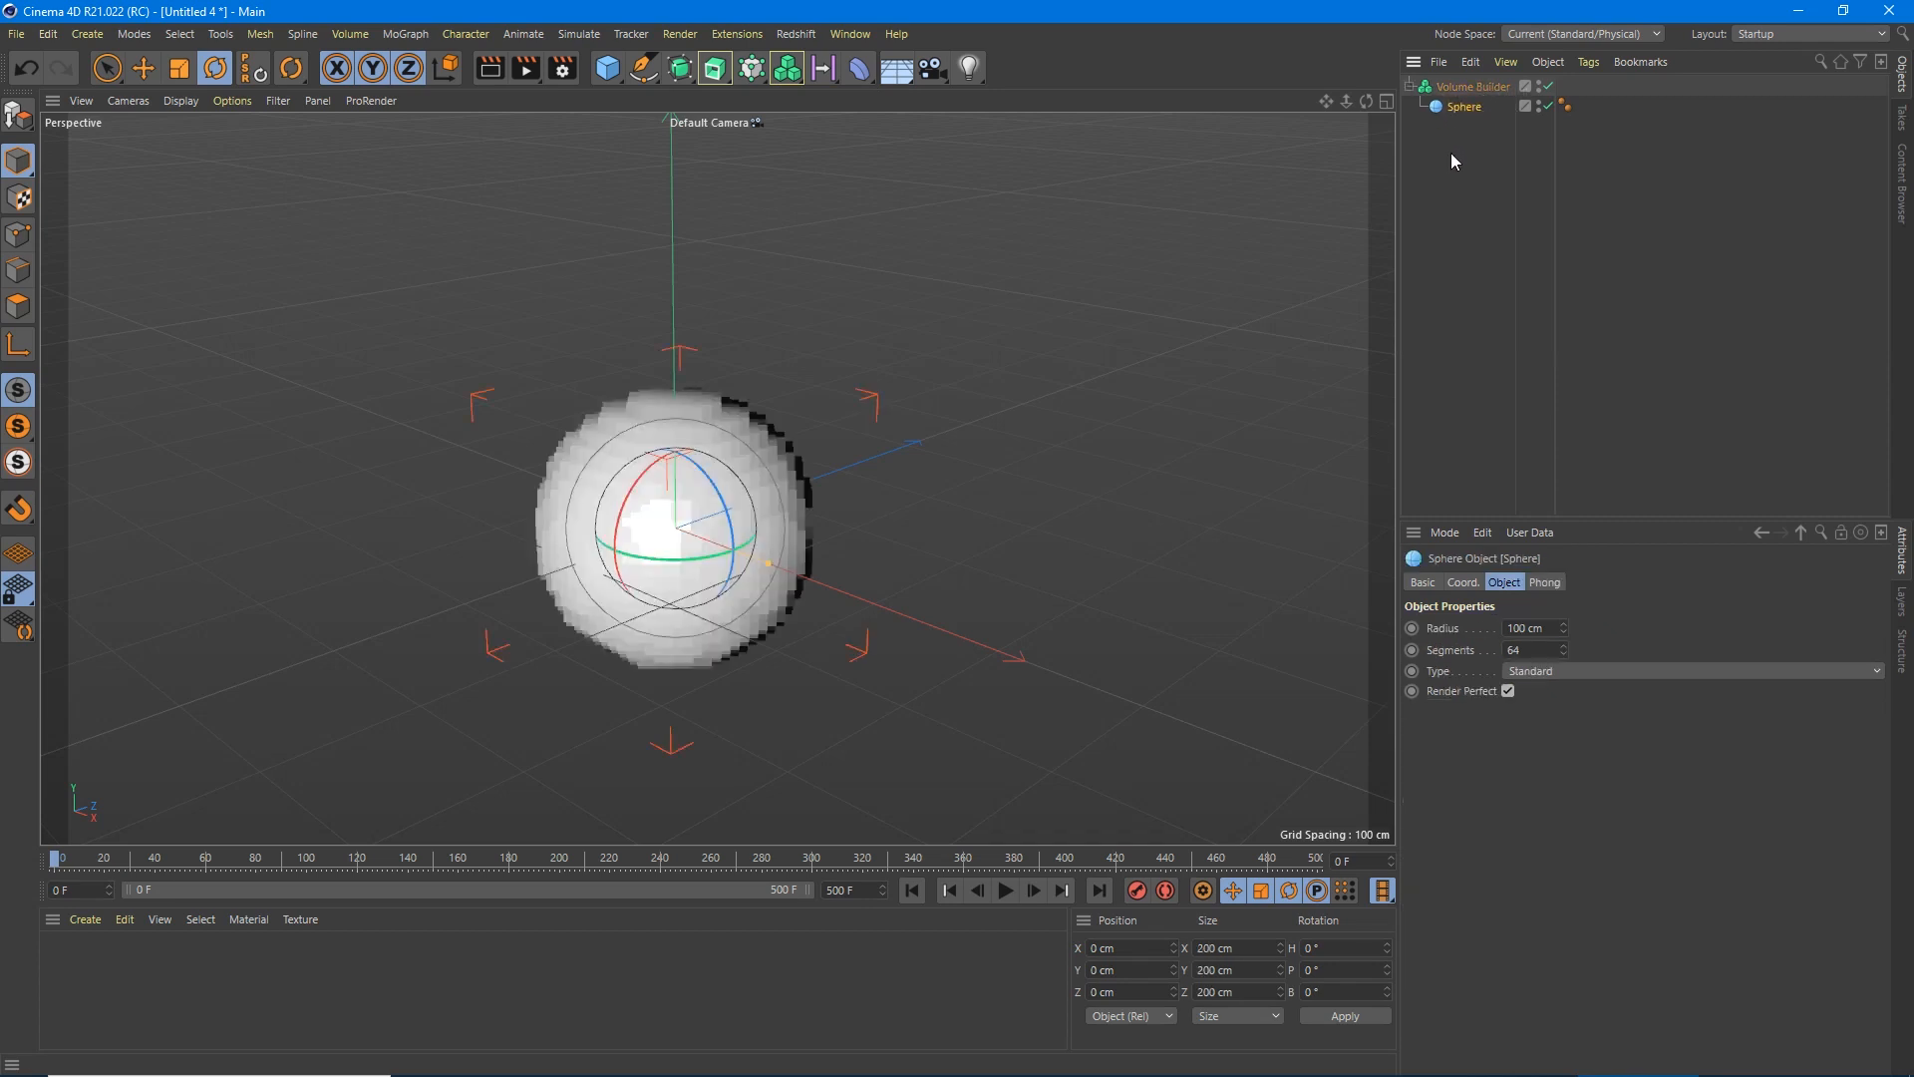
click(1465, 87)
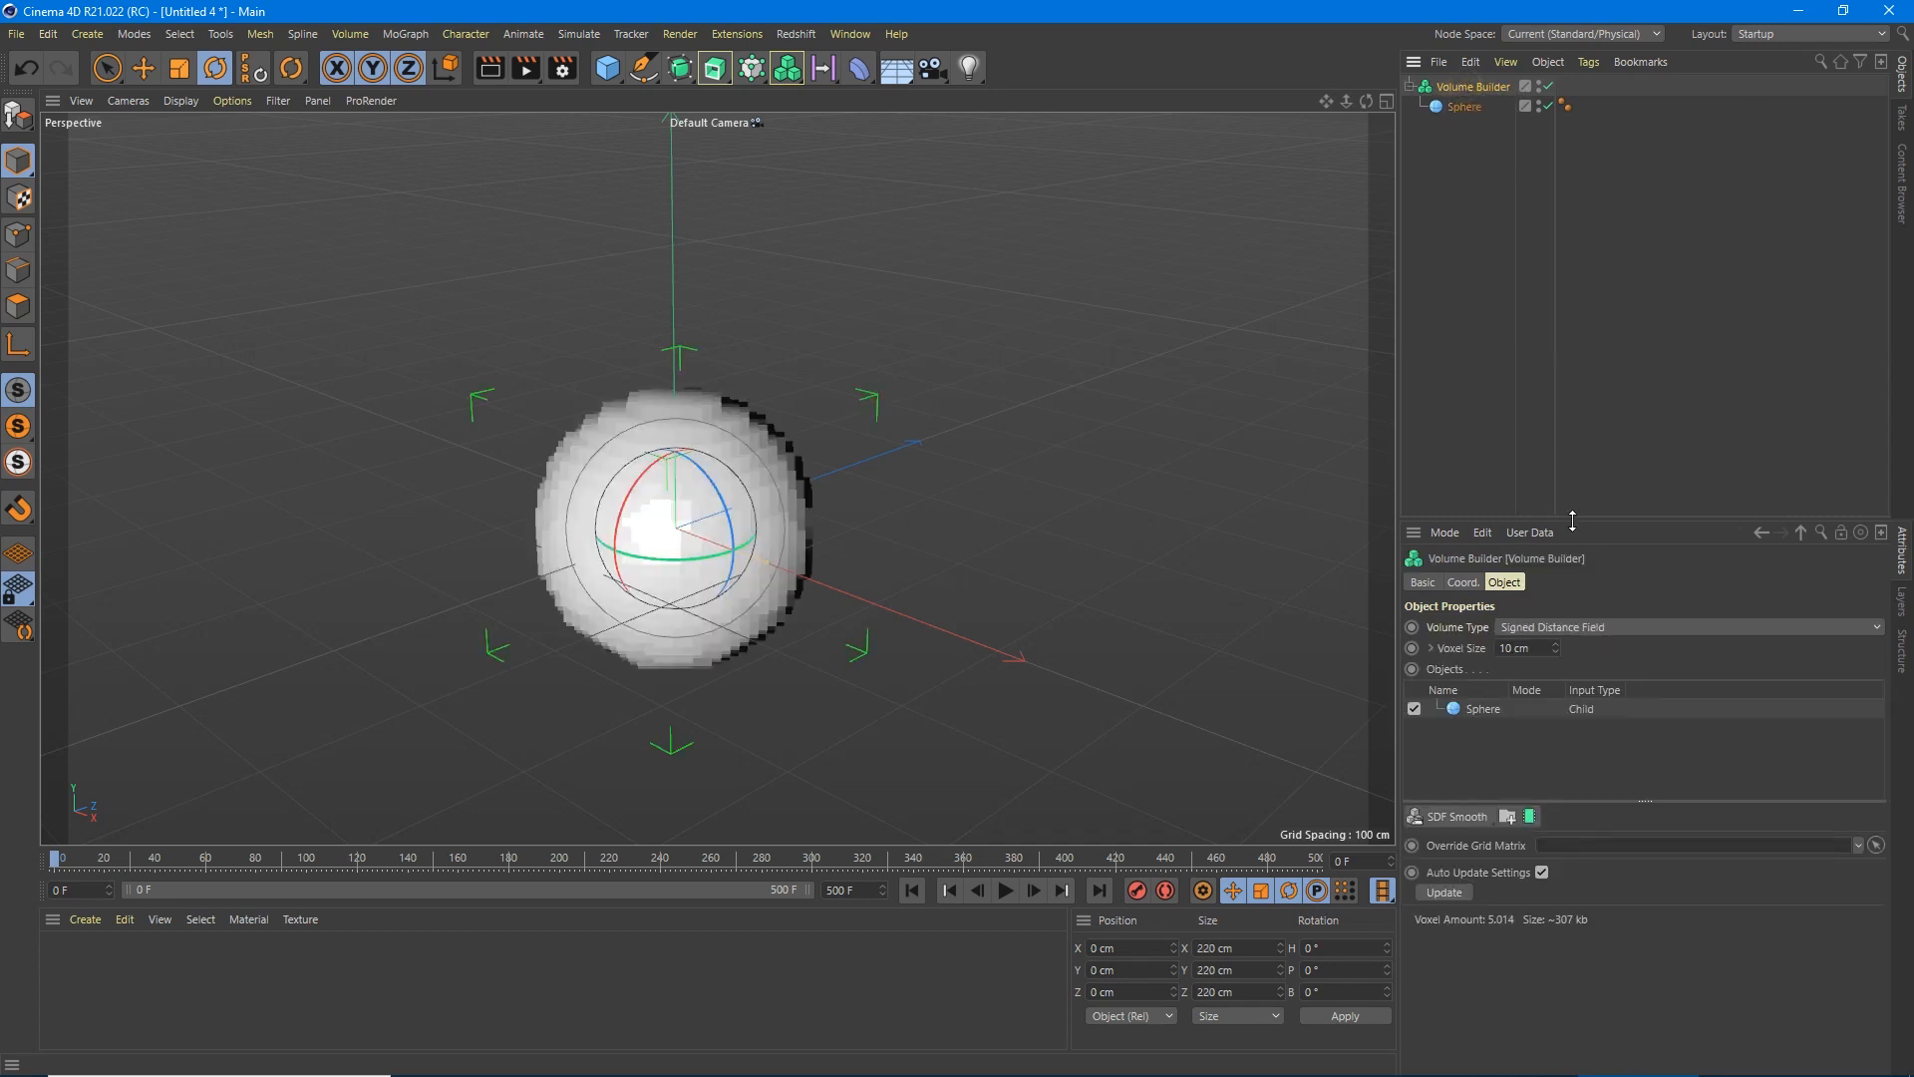
click(1570, 627)
click(1566, 665)
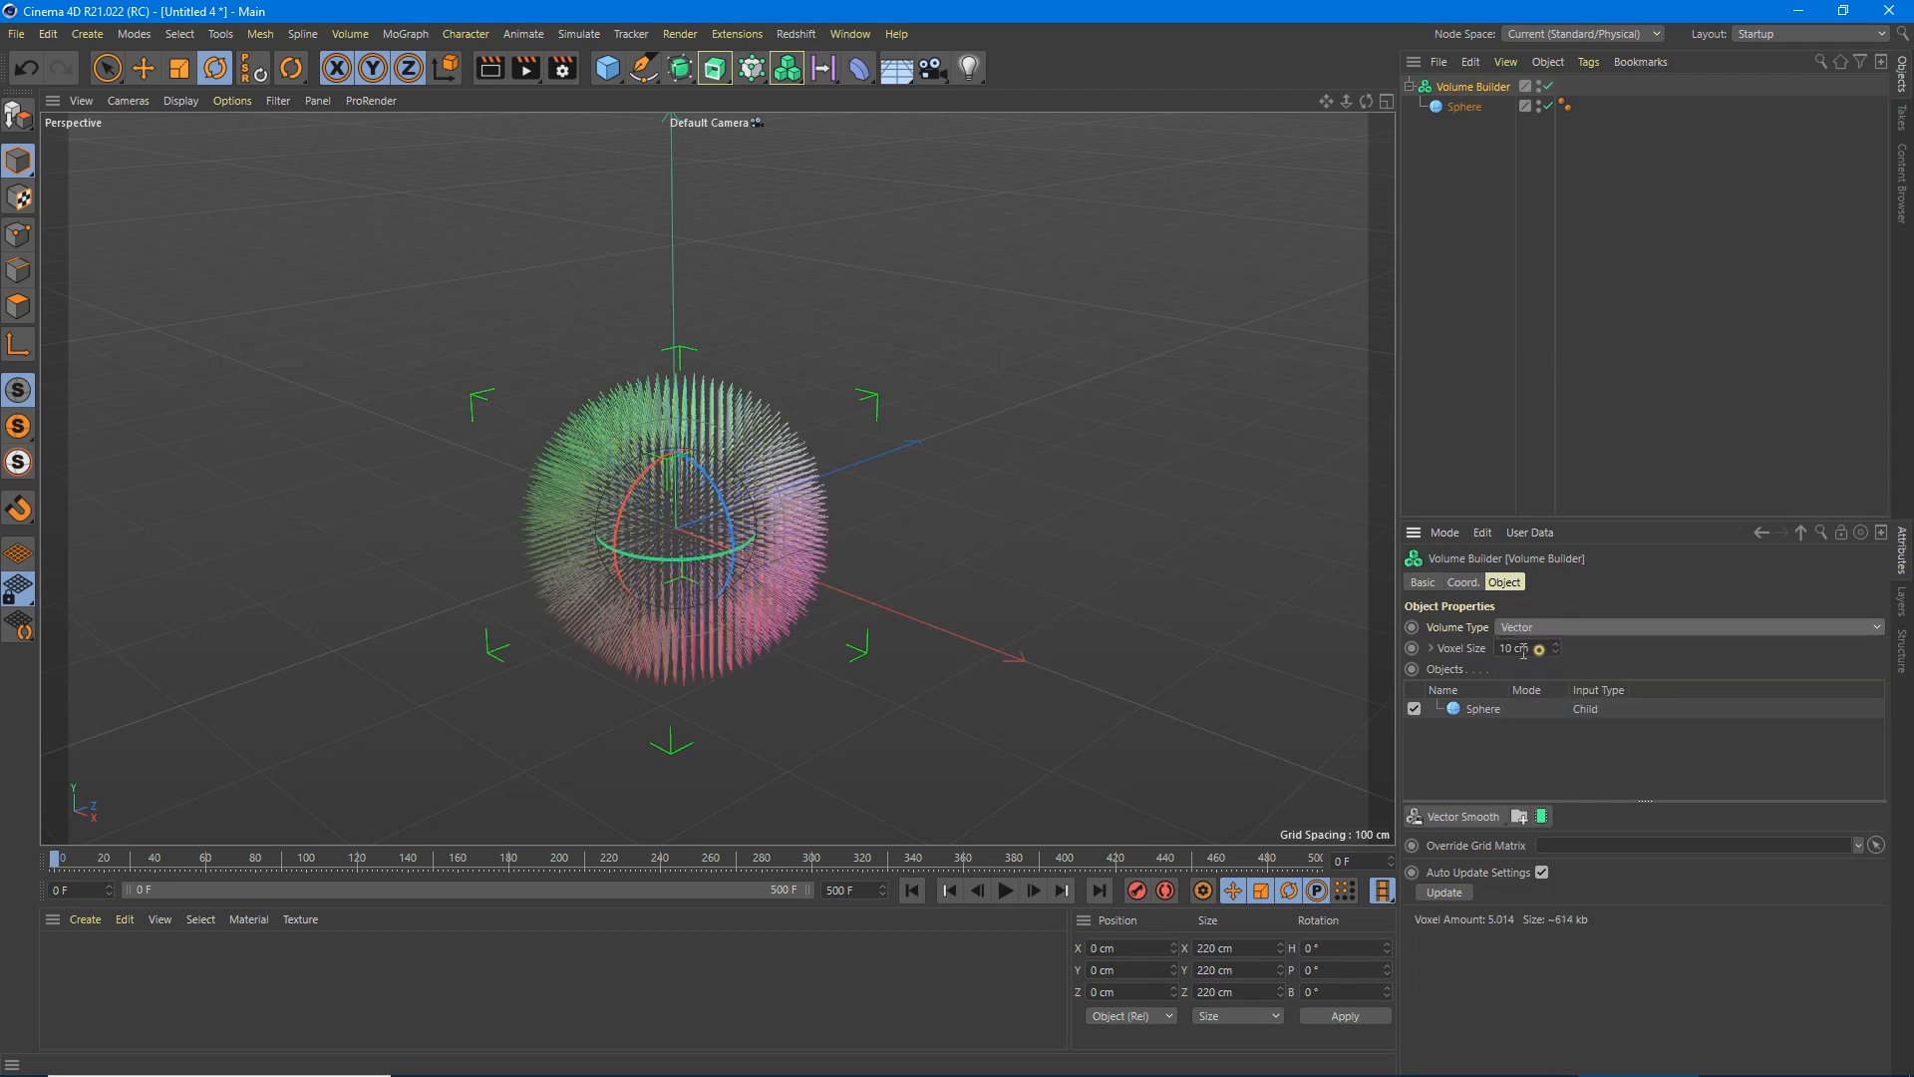
double_click(1515, 647)
text(2)
key(Return)
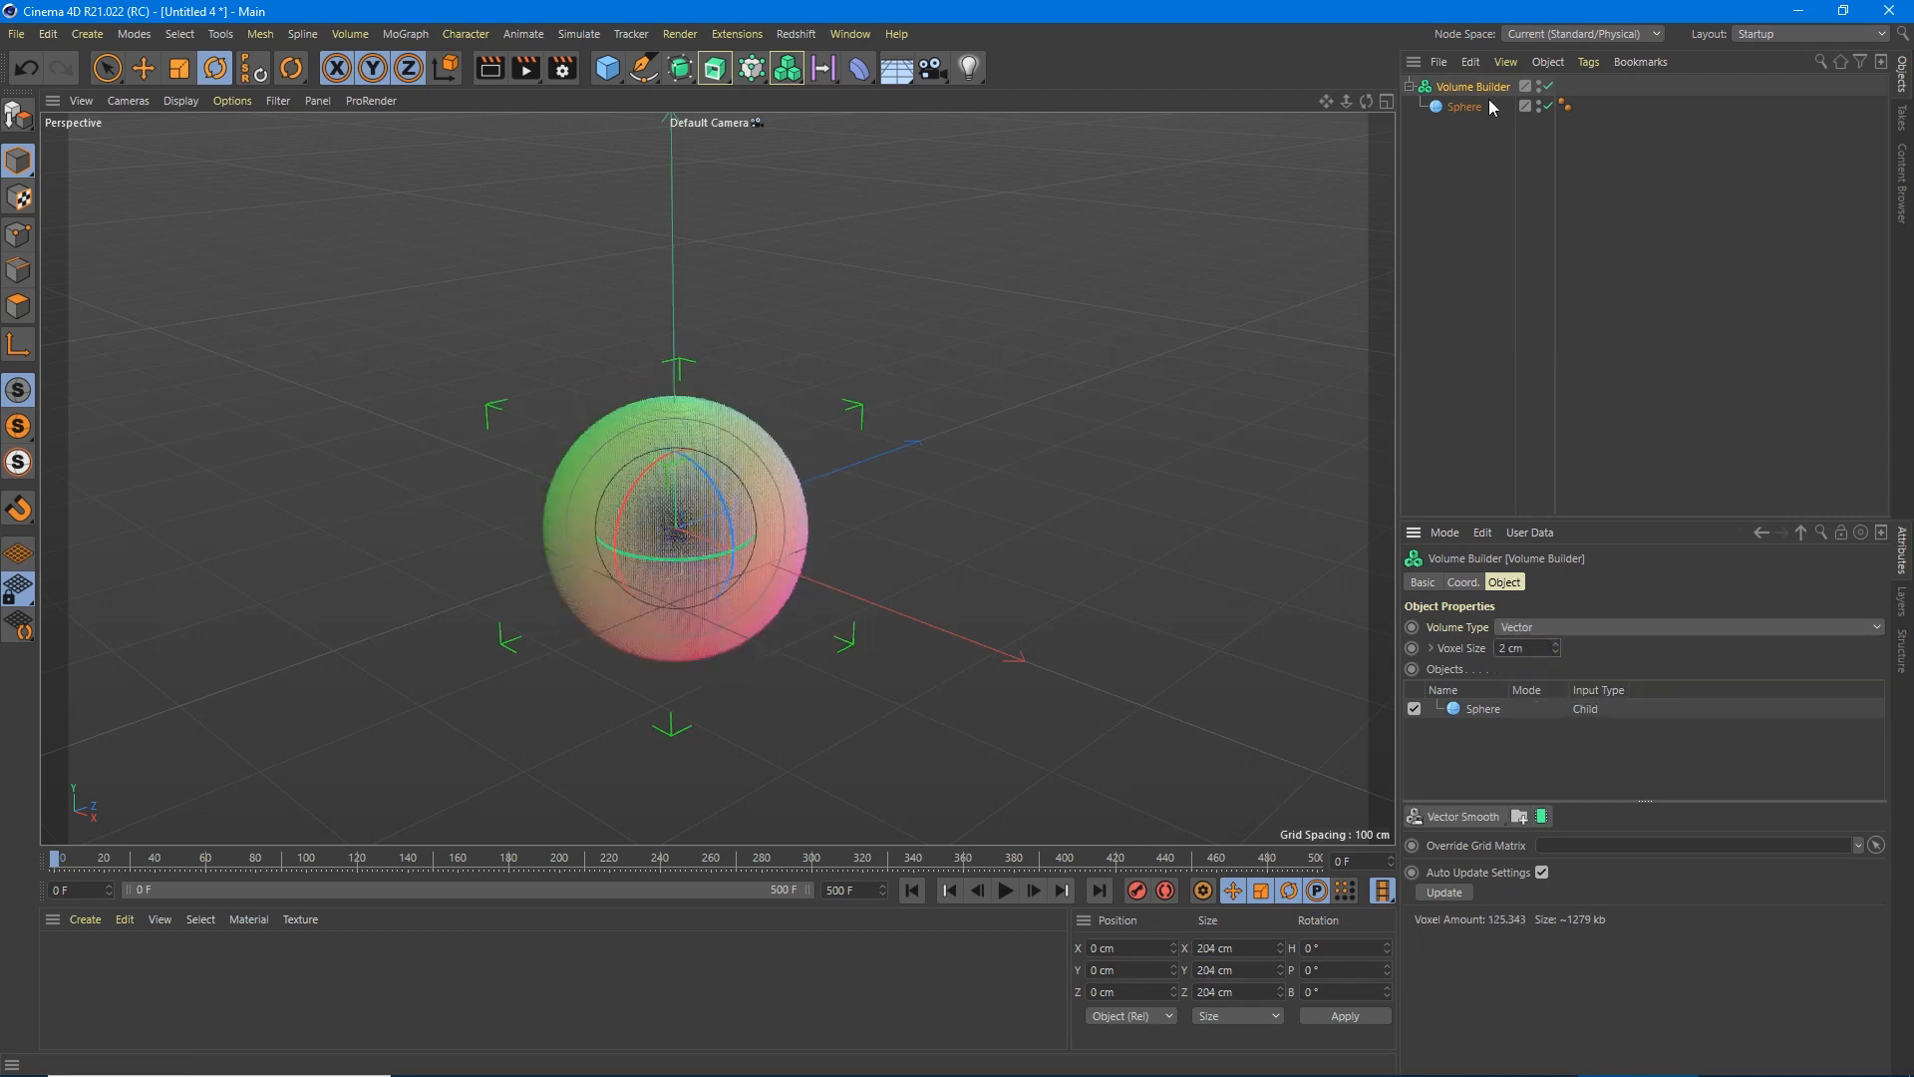
Make a top-level copy of the sphere and add a TP Geometry object from Thinking Particles.
click(1465, 107)
ctrl+drag(1462, 107, 1462, 138)
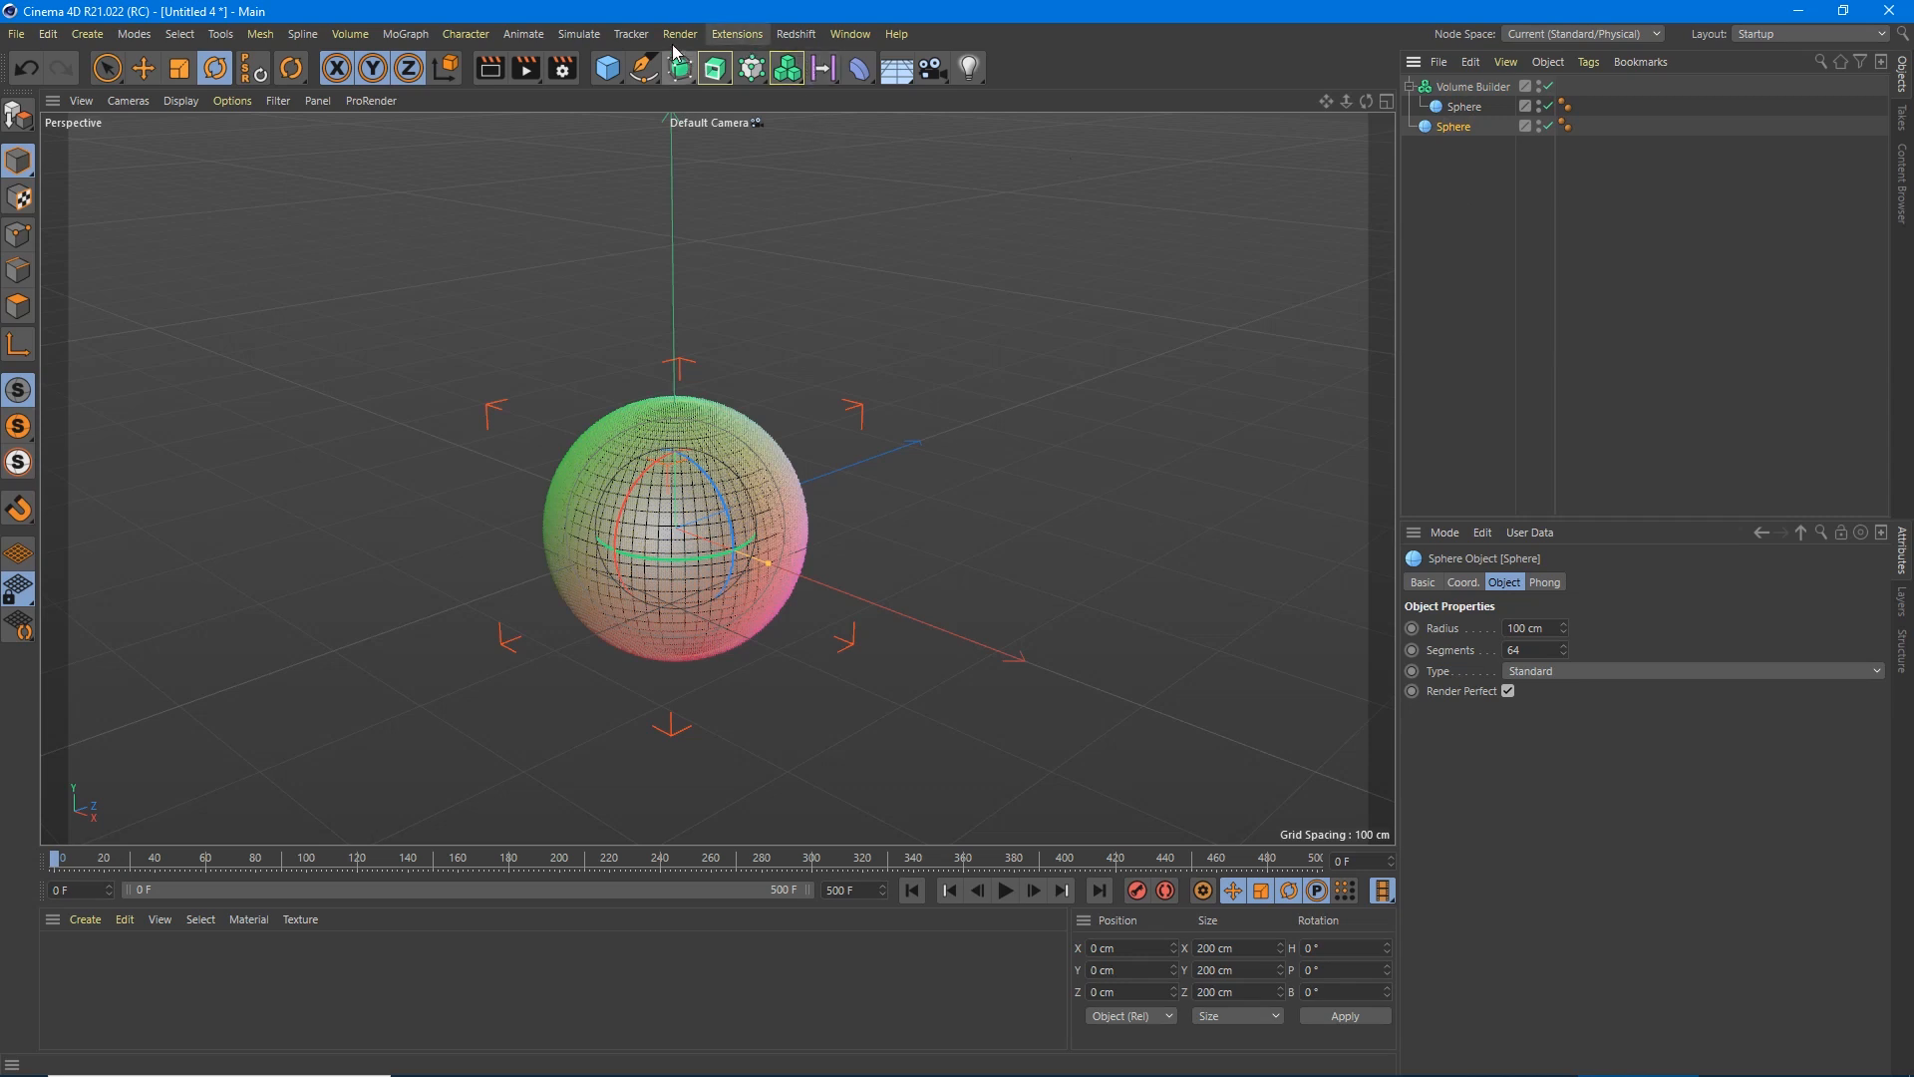
click(580, 33)
mouse_move(622, 138)
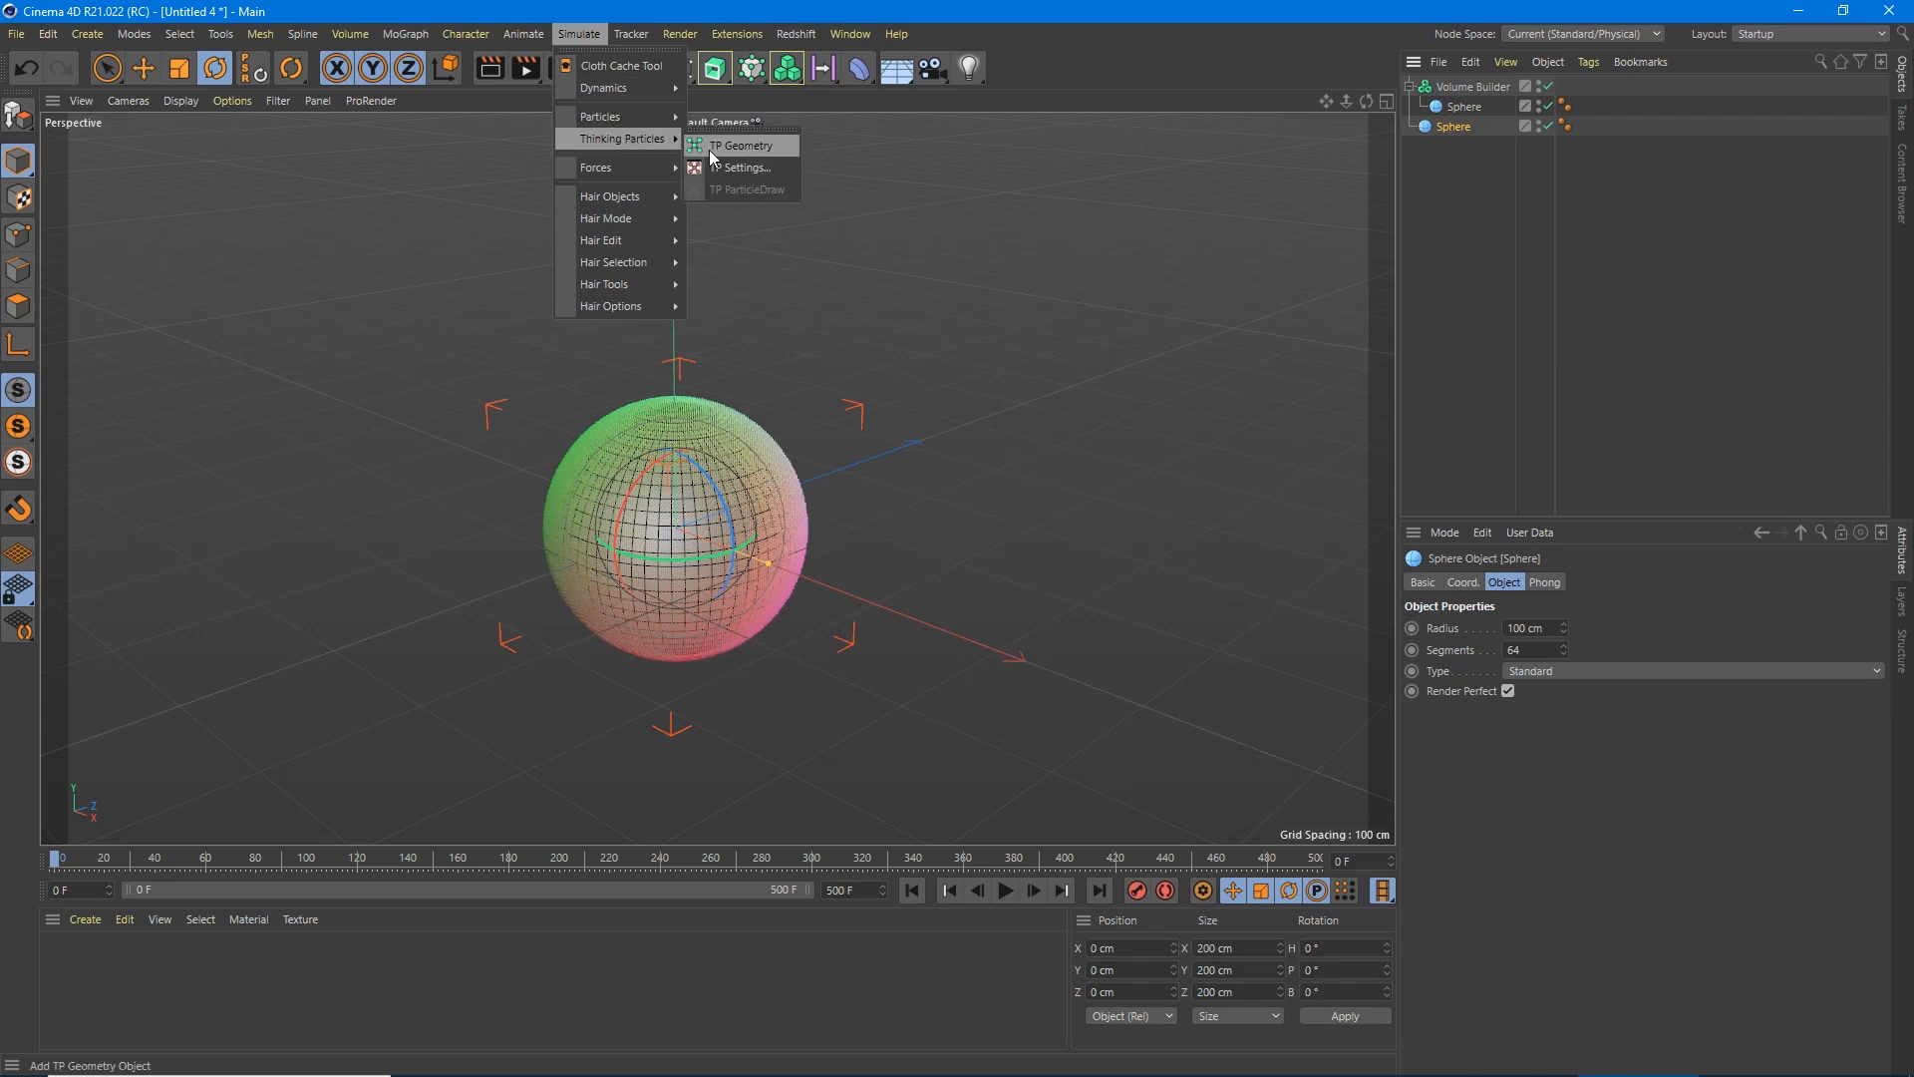
click(708, 150)
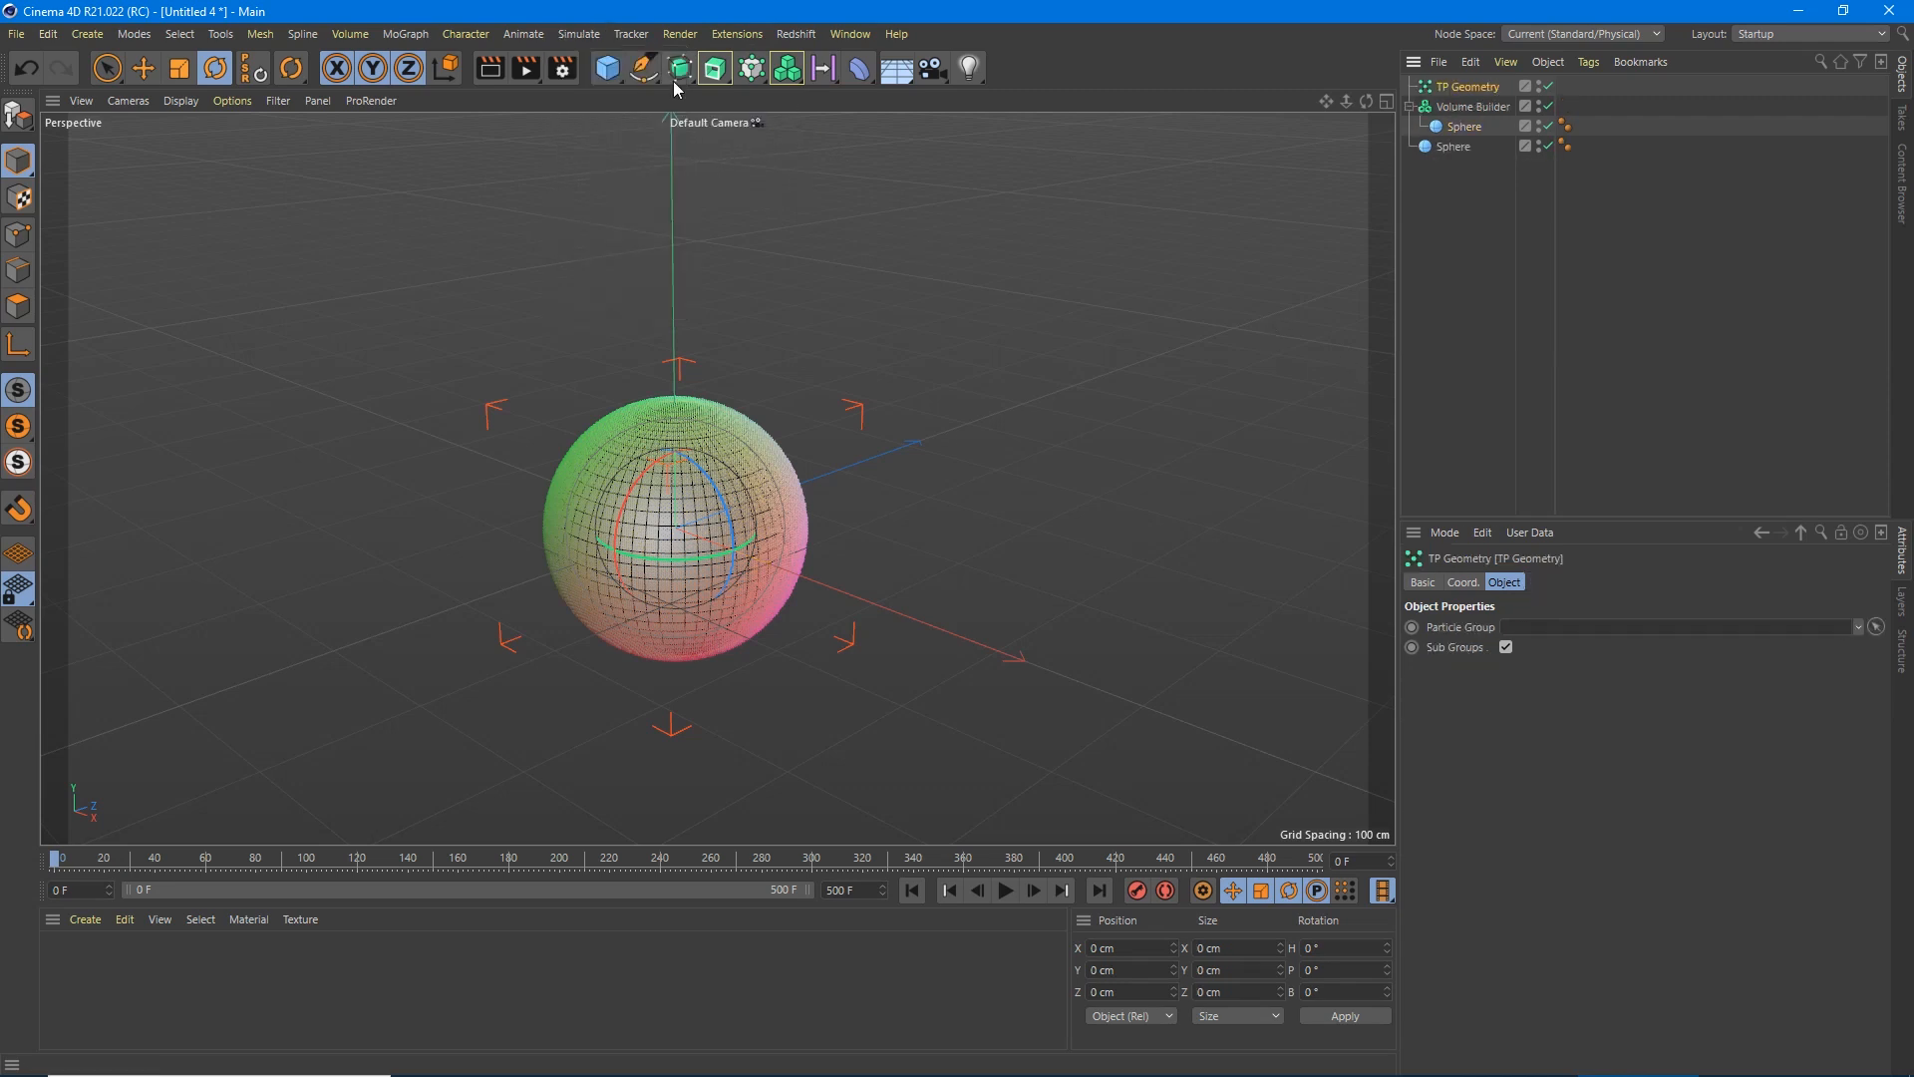
click(753, 66)
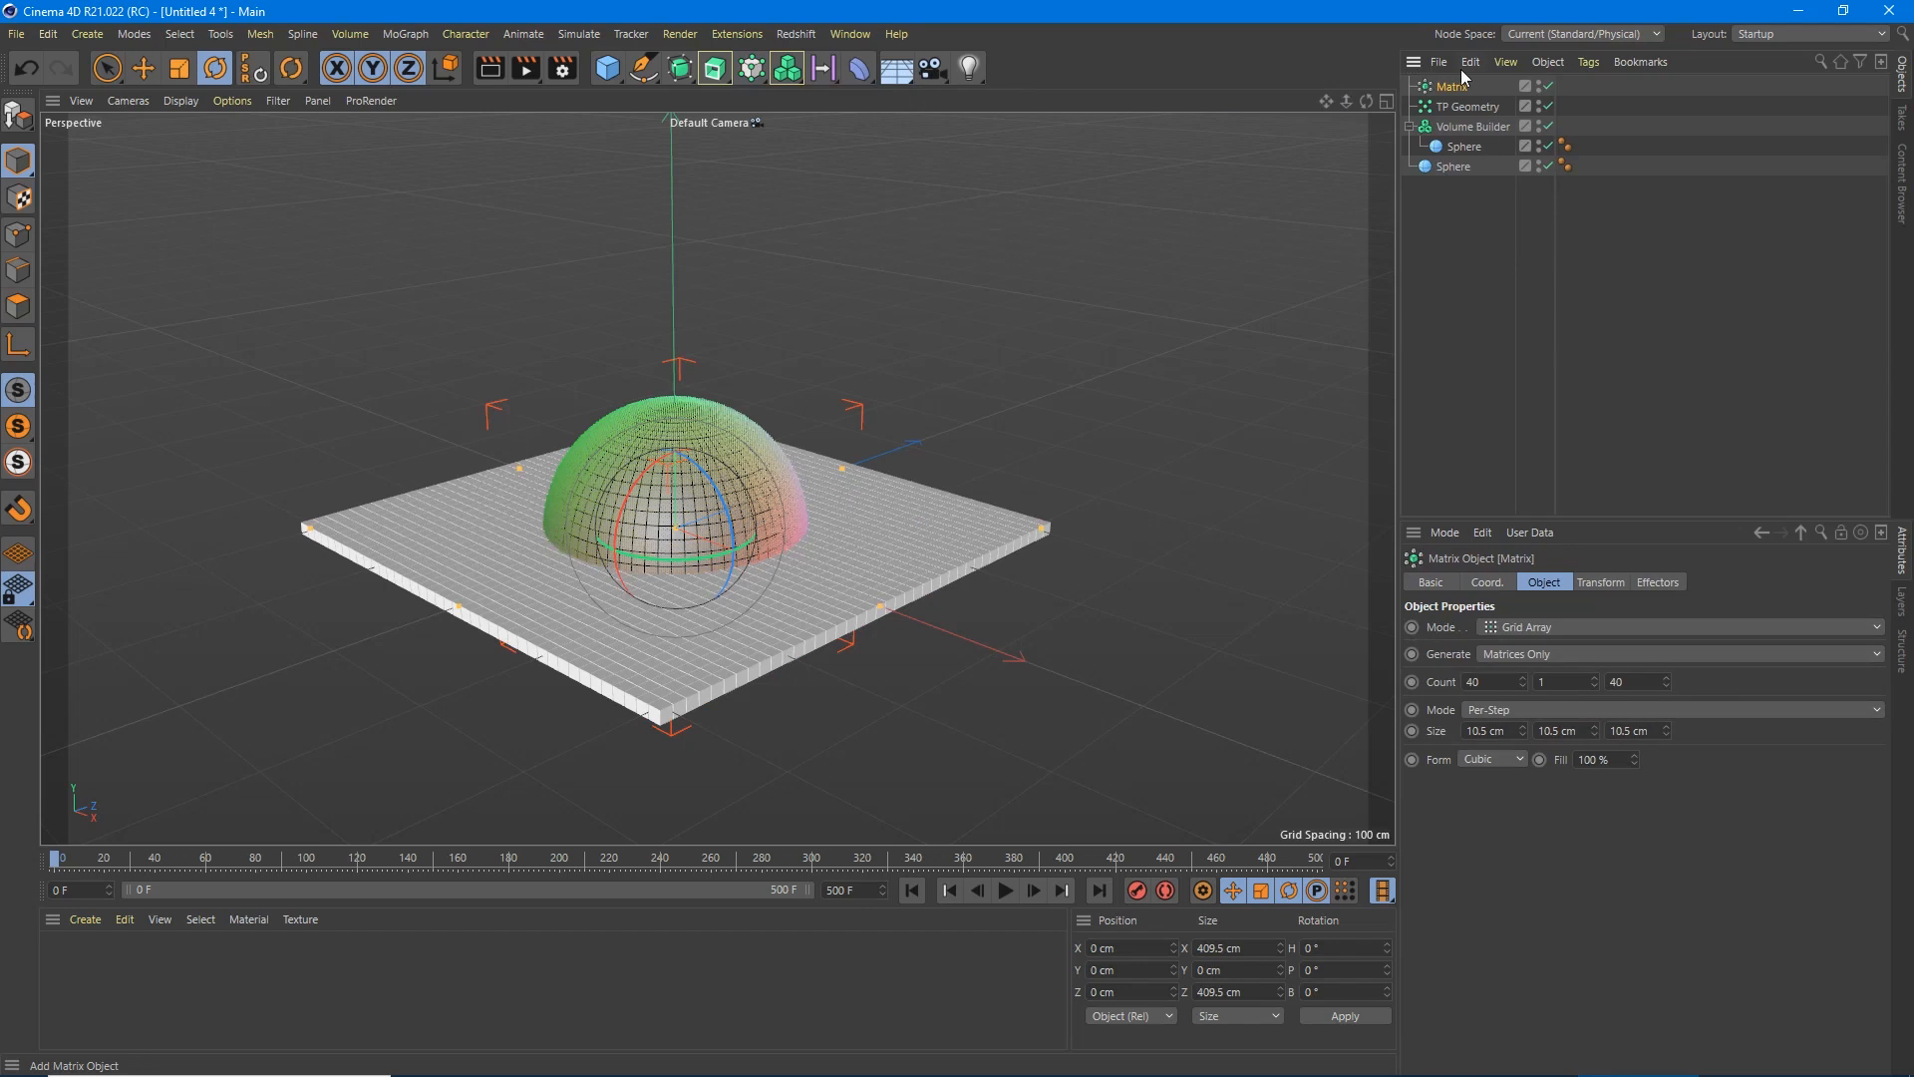
Set the Matrix to Object mode with the sphere as its source object.
click(1577, 622)
click(1510, 659)
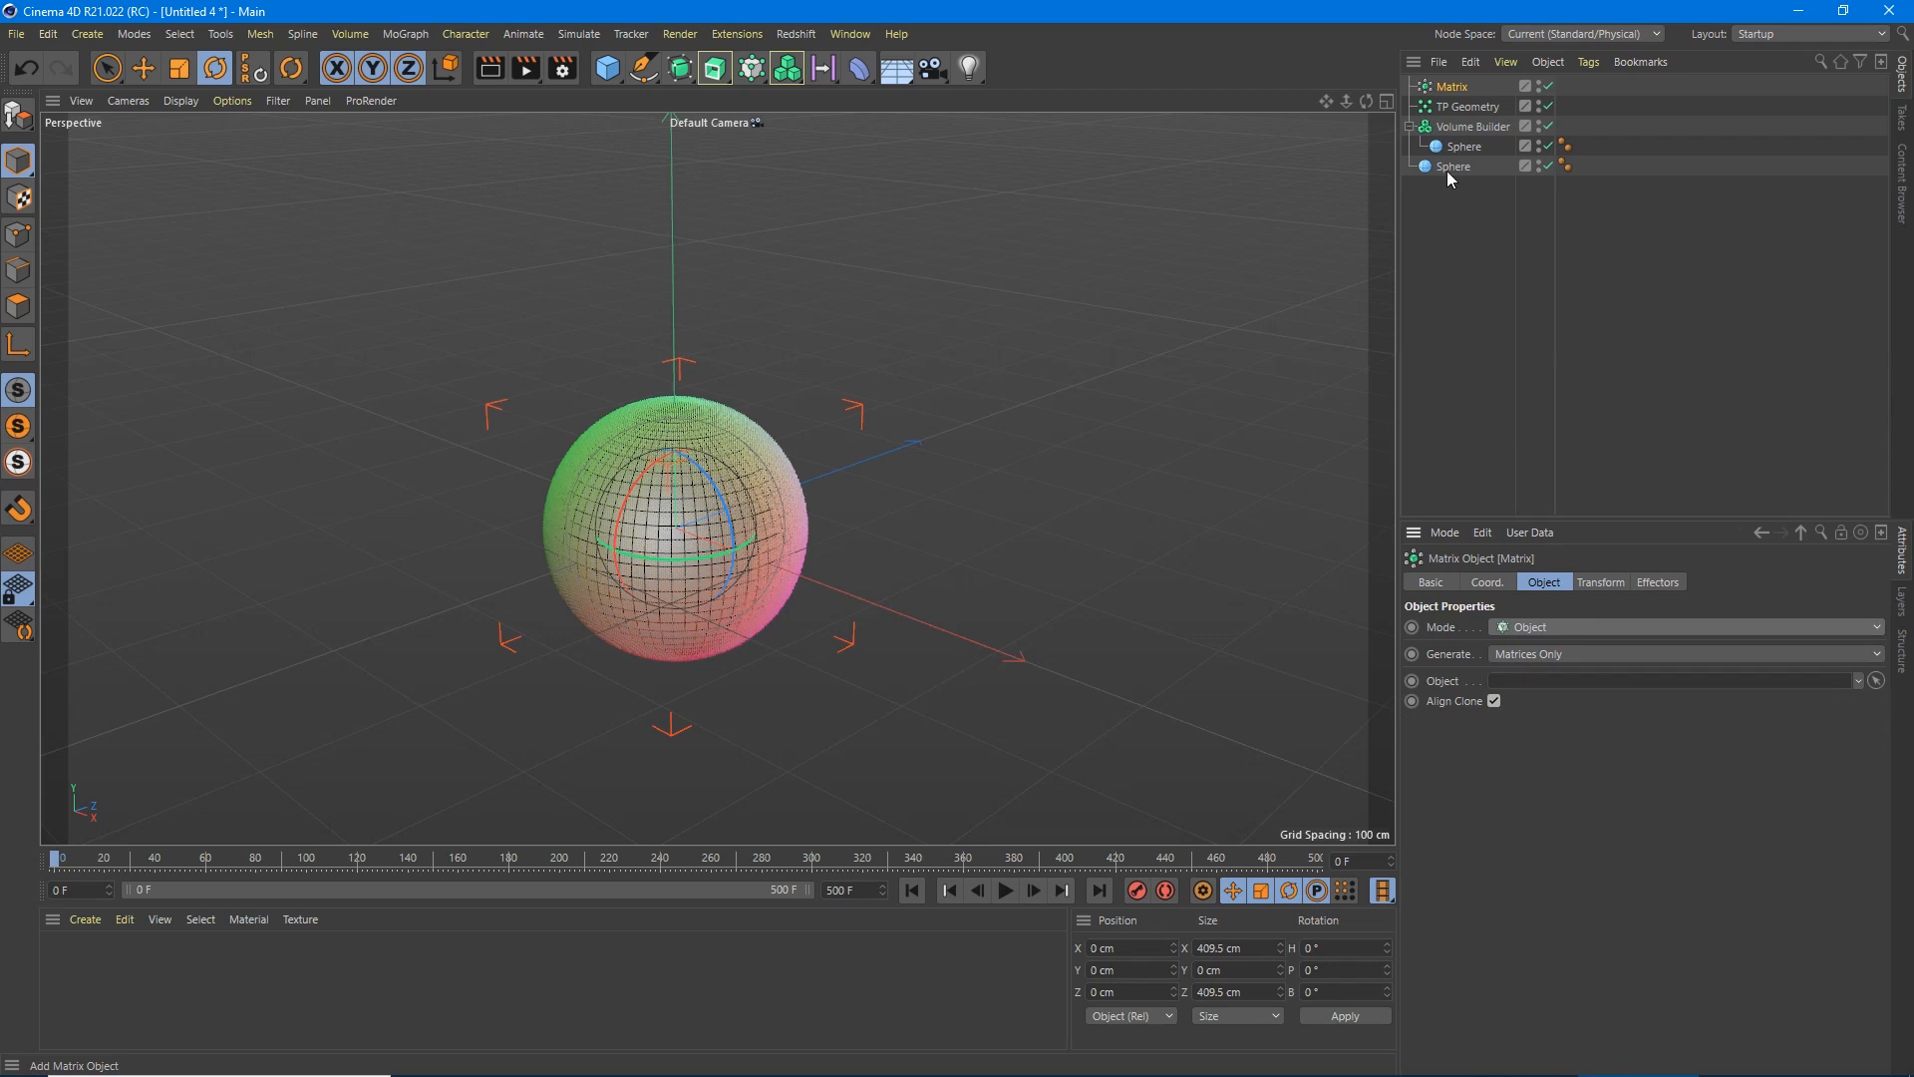
drag(1452, 166, 1546, 681)
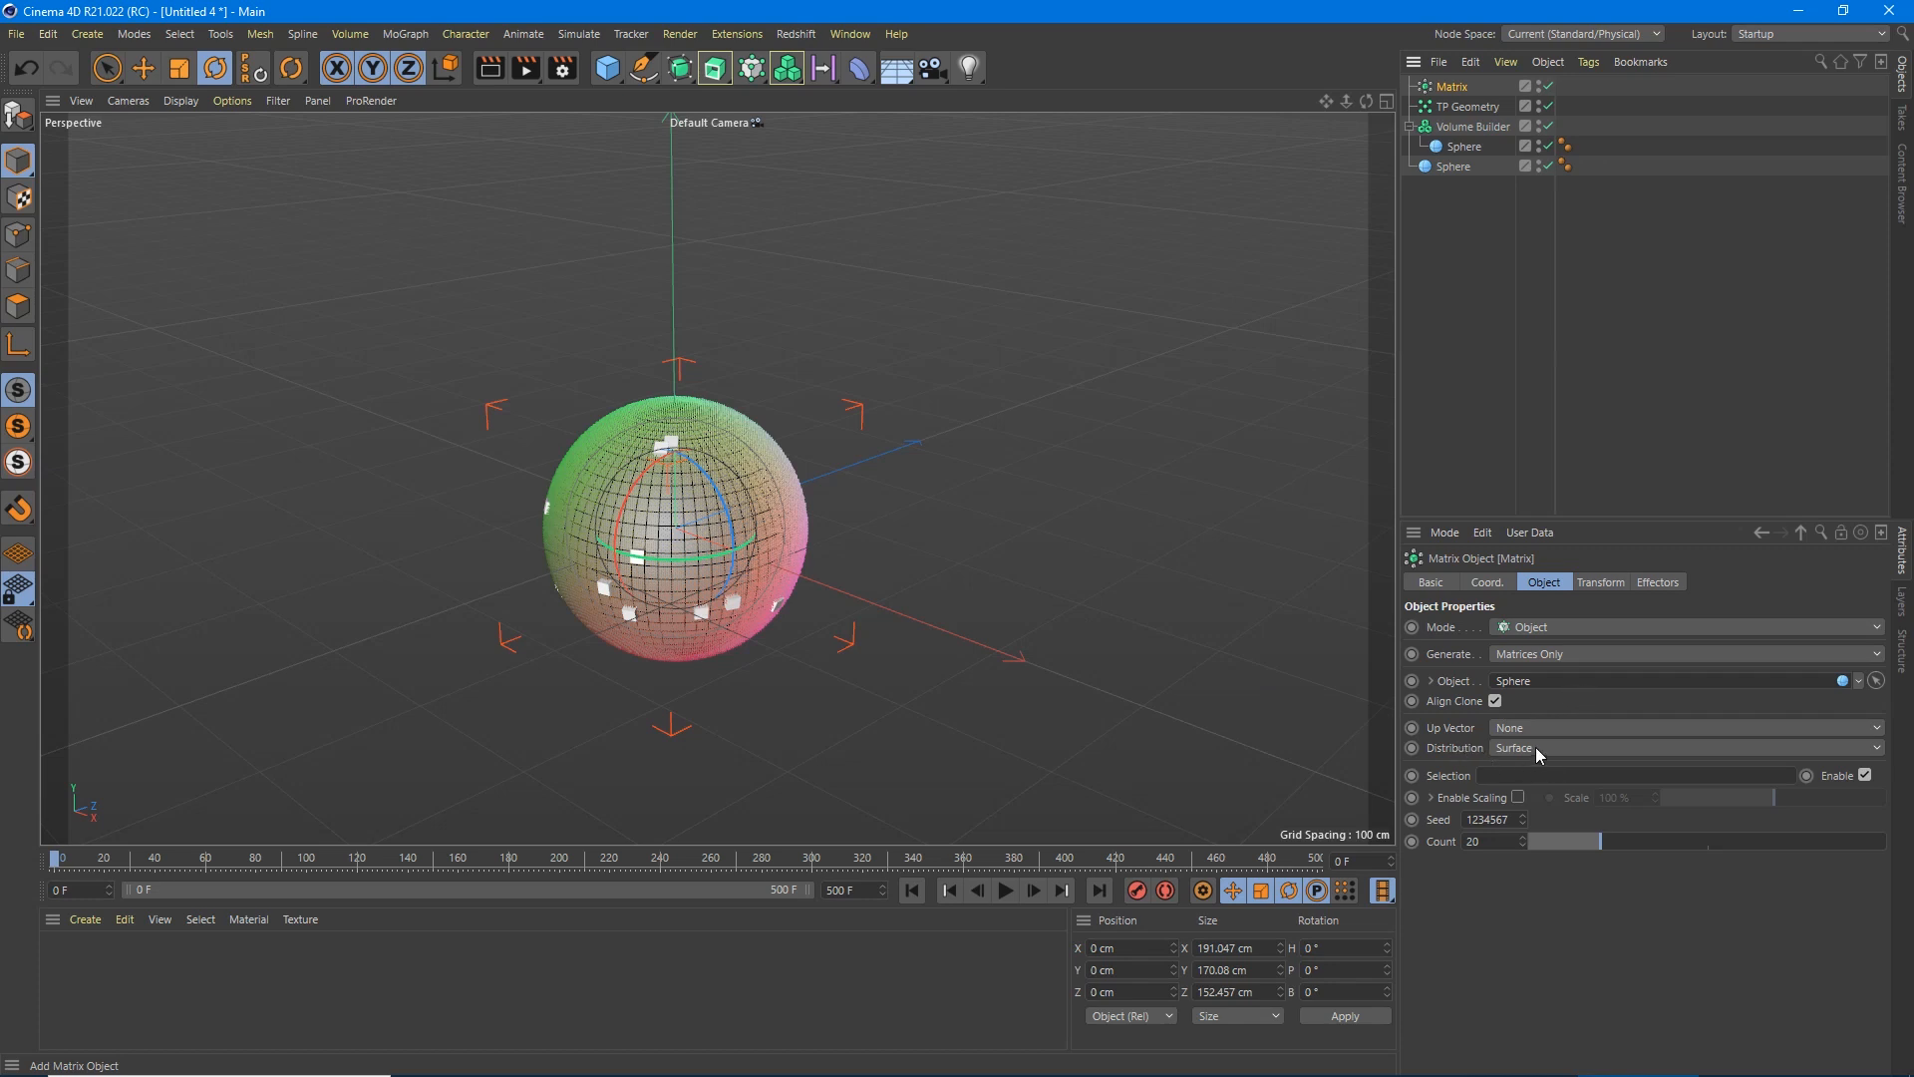
Set the Matrix count to 200 and make it generate Thinking Particles.
drag(1599, 839, 1881, 840)
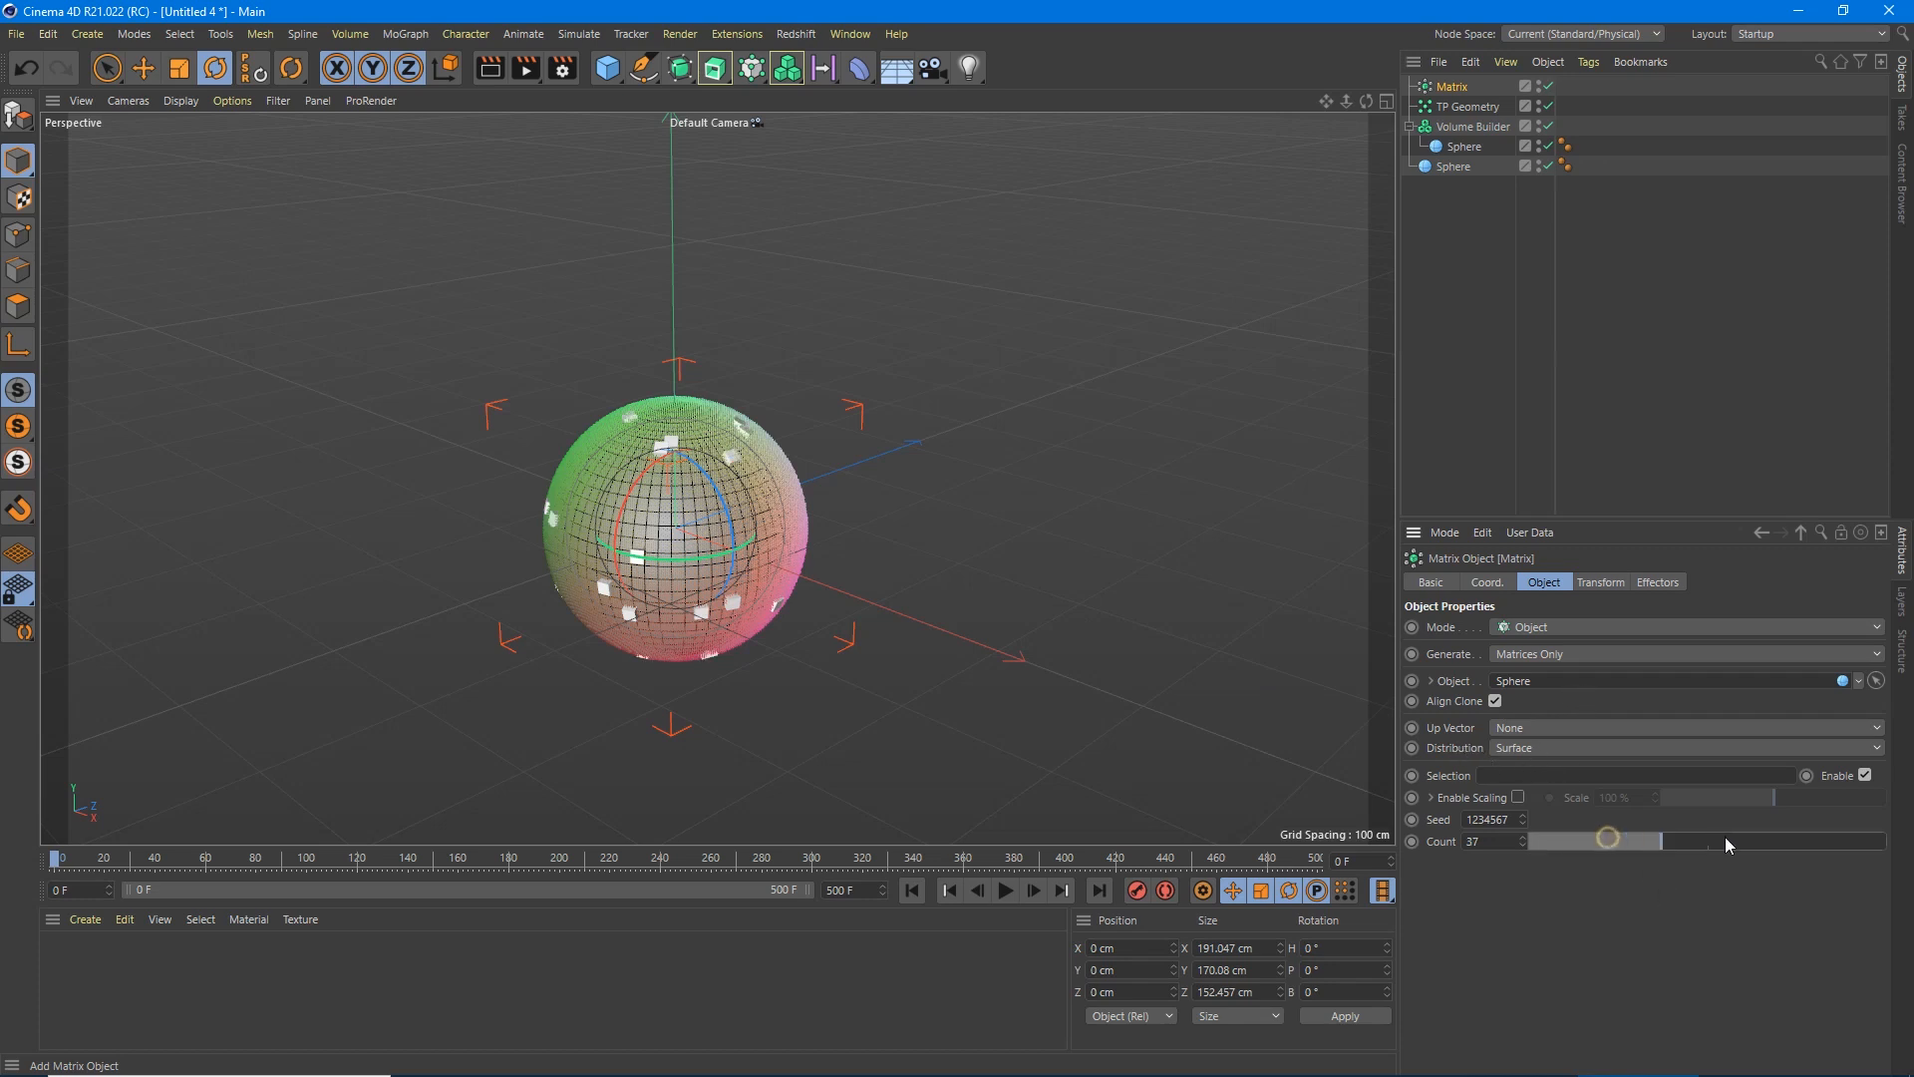
double_click(1480, 840)
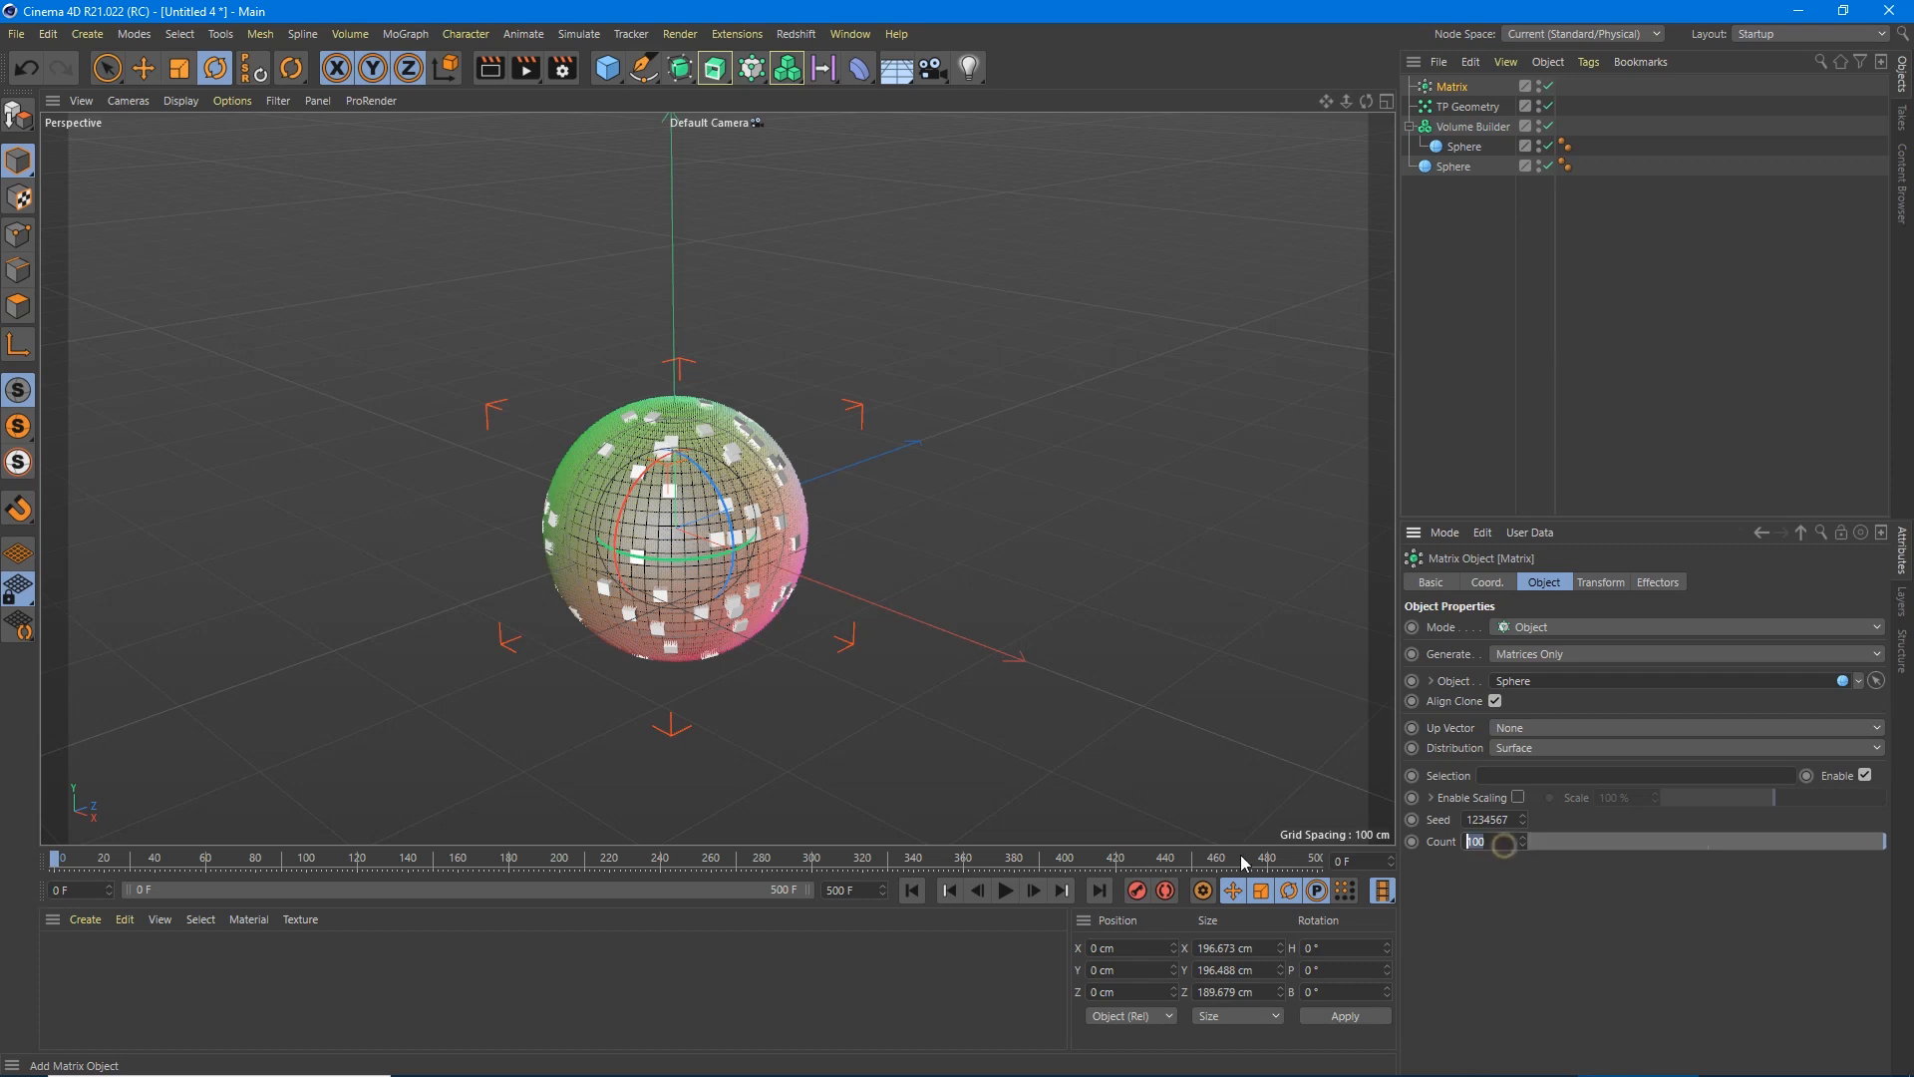
text(200)
key(Return)
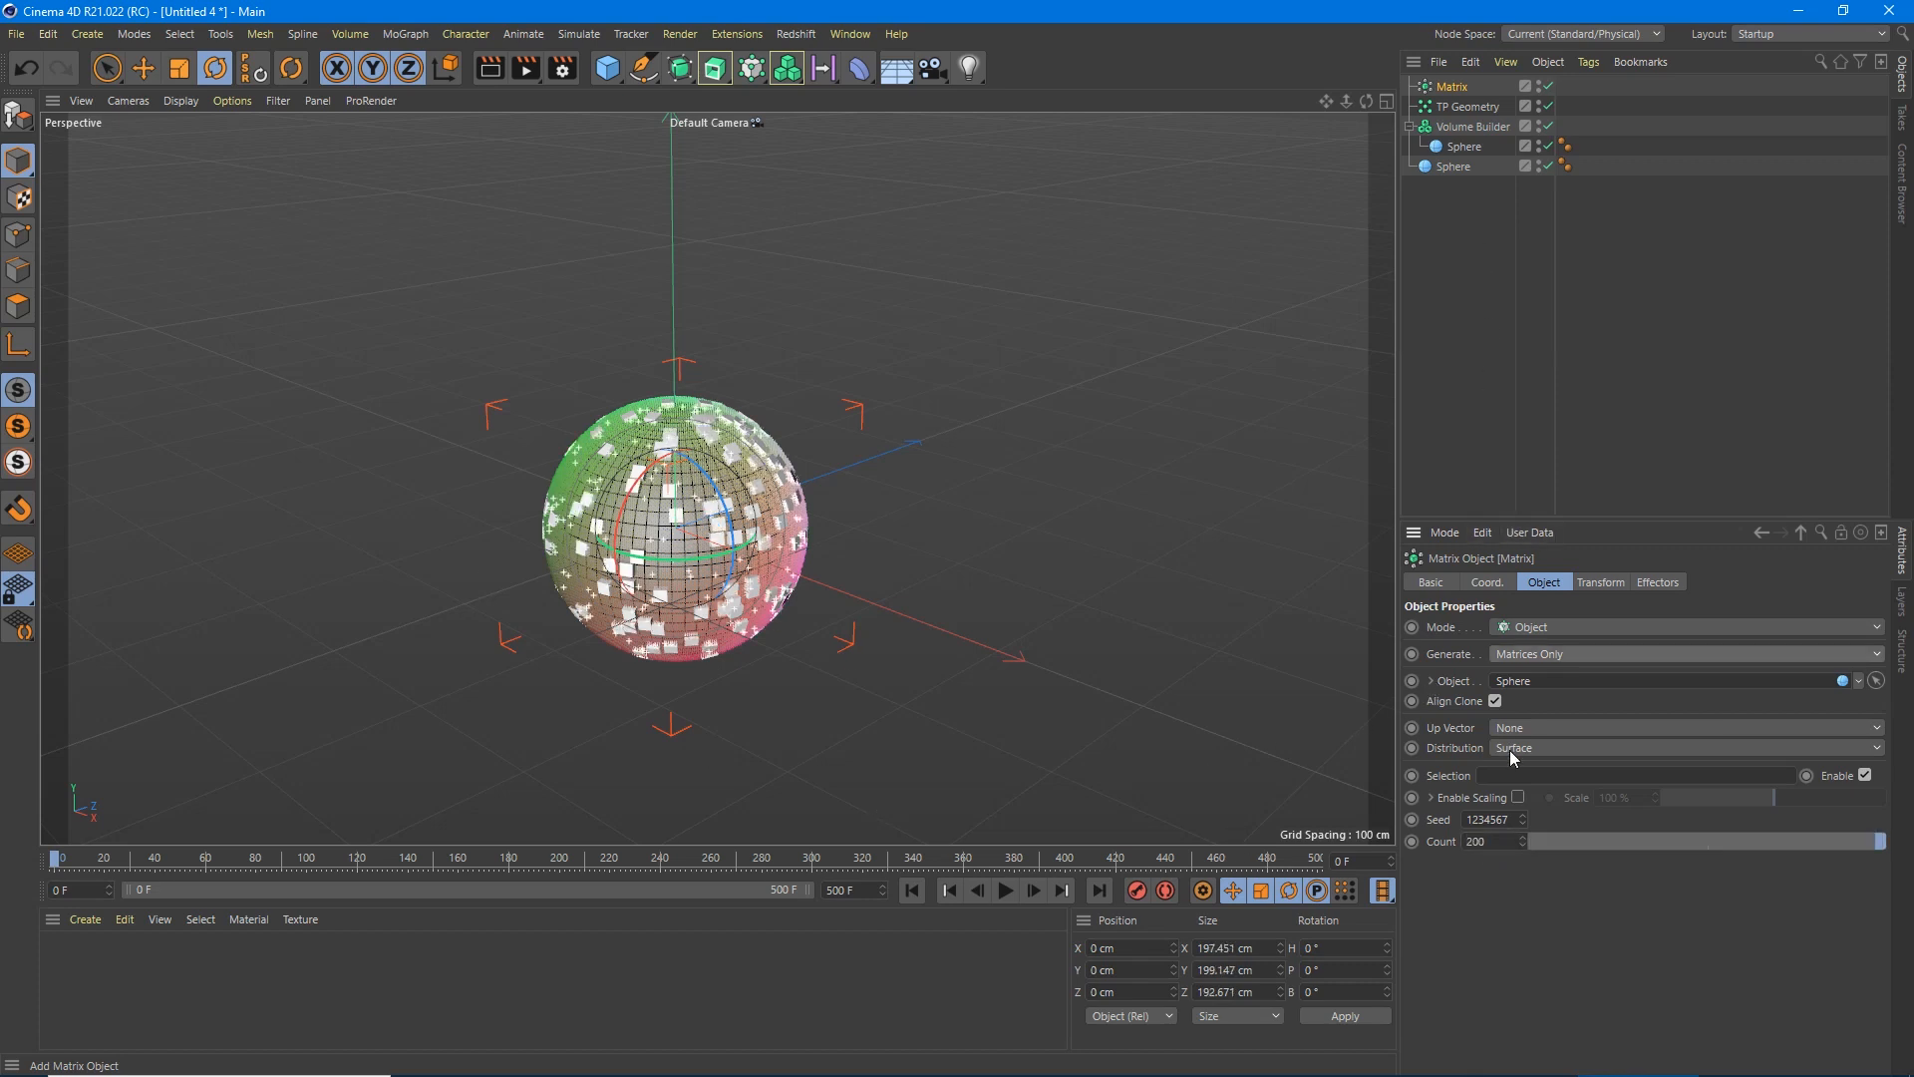
click(1511, 653)
click(1548, 702)
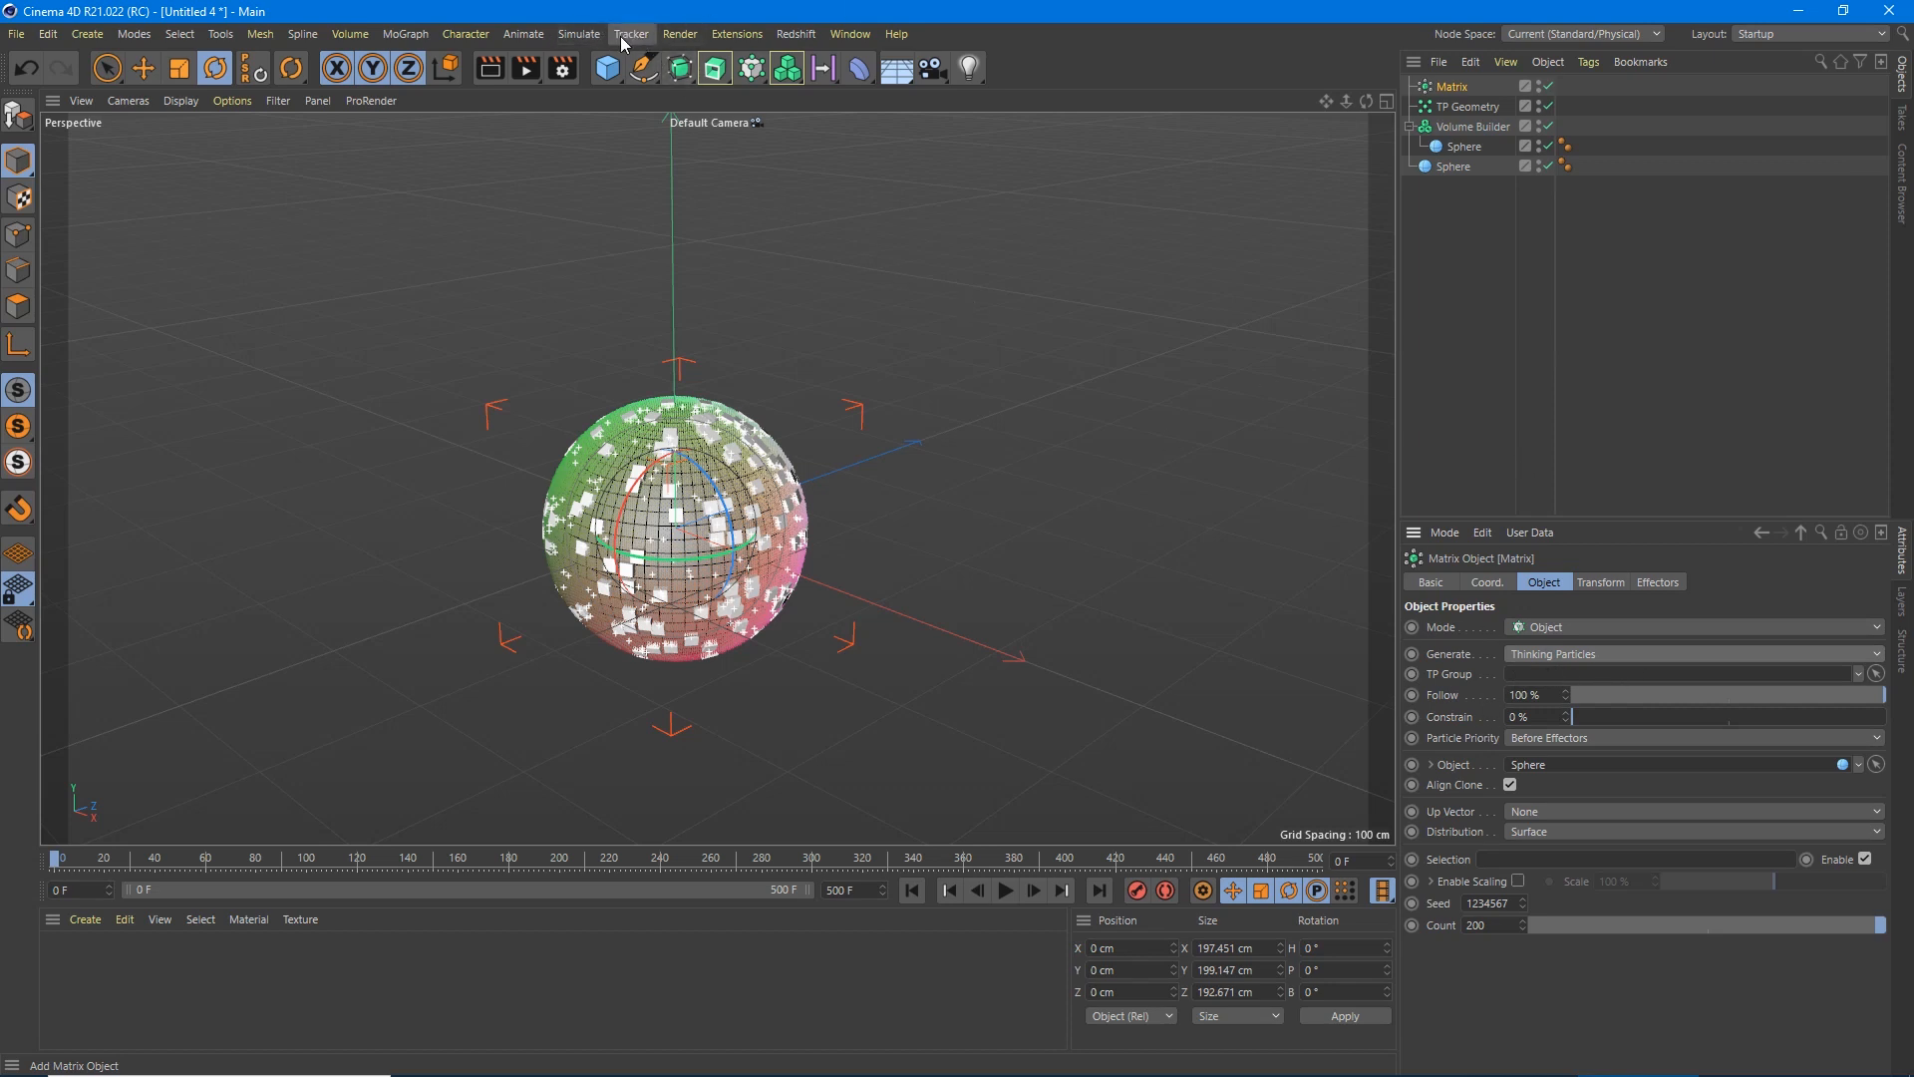
Drag the All group from Thinking Particles settings into the Matrix TP Group, then close the settings.
click(581, 33)
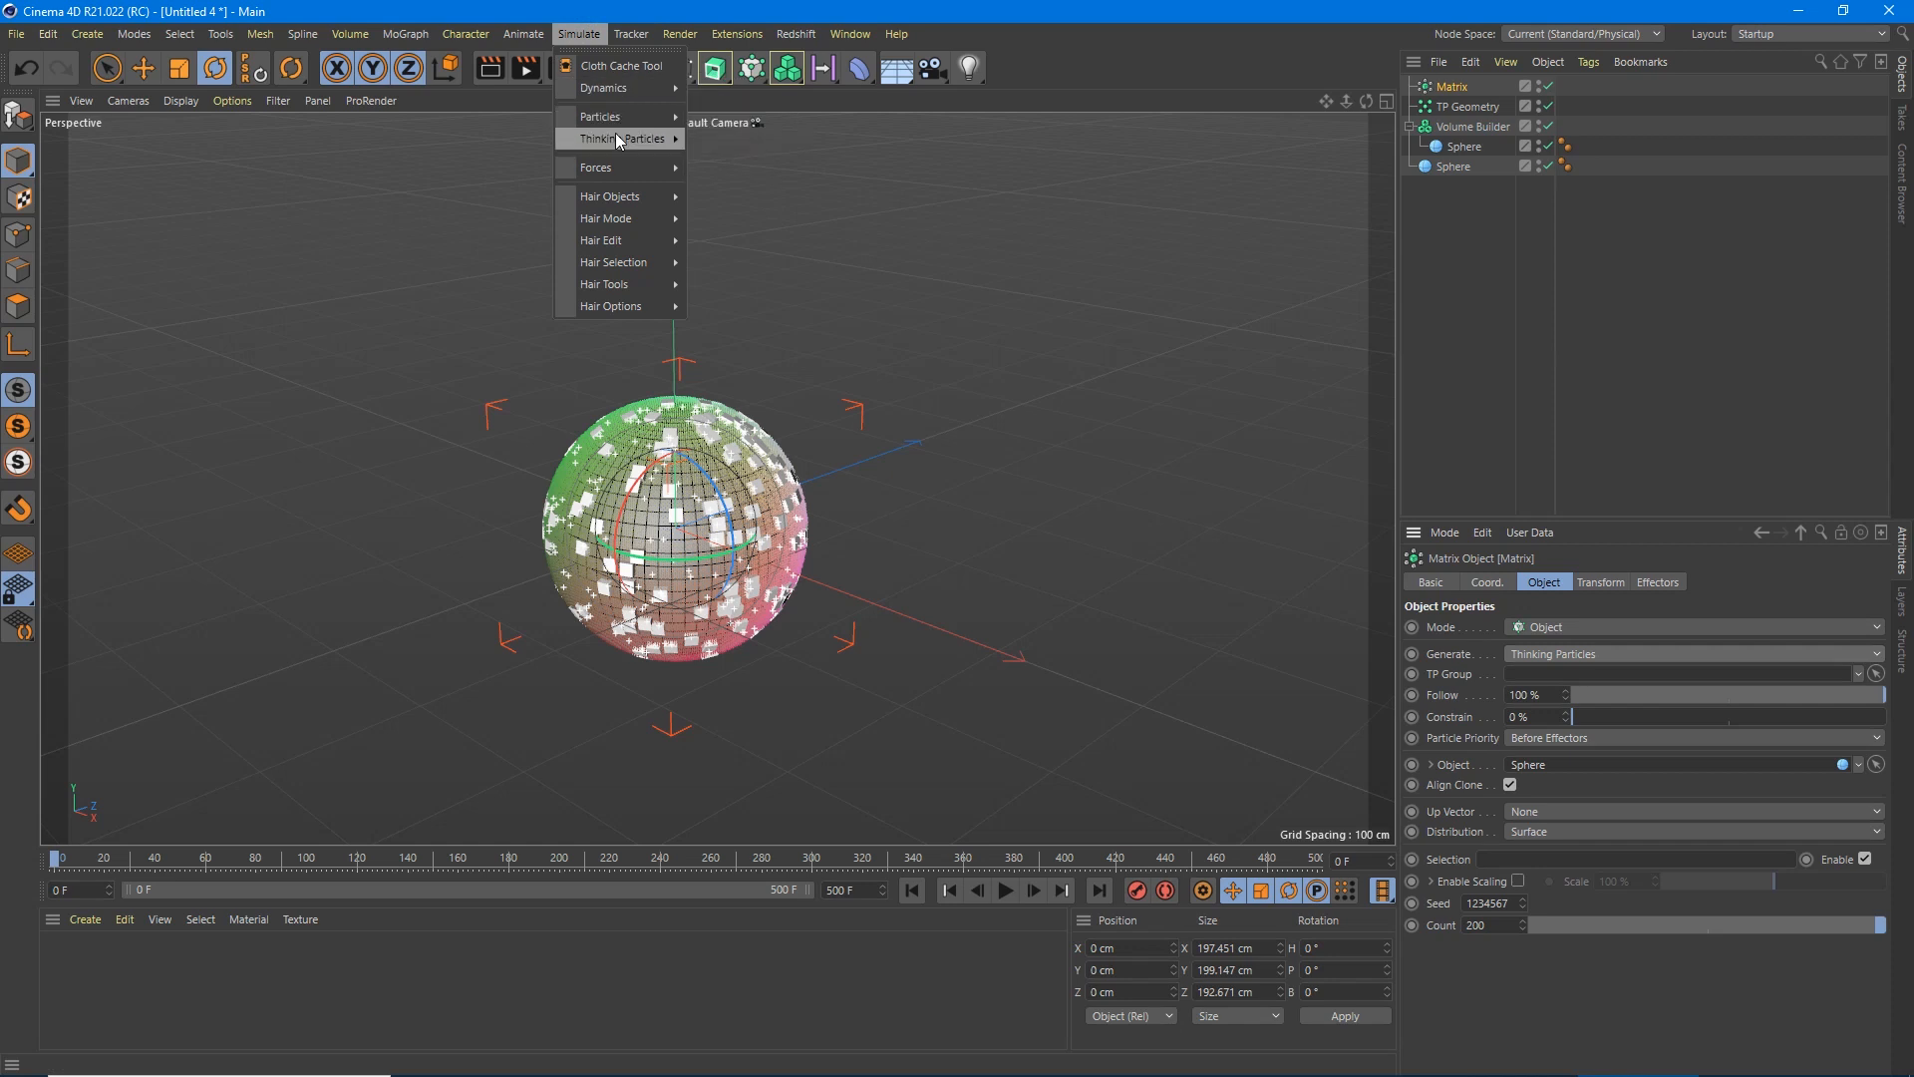
mouse_move(621, 137)
click(742, 170)
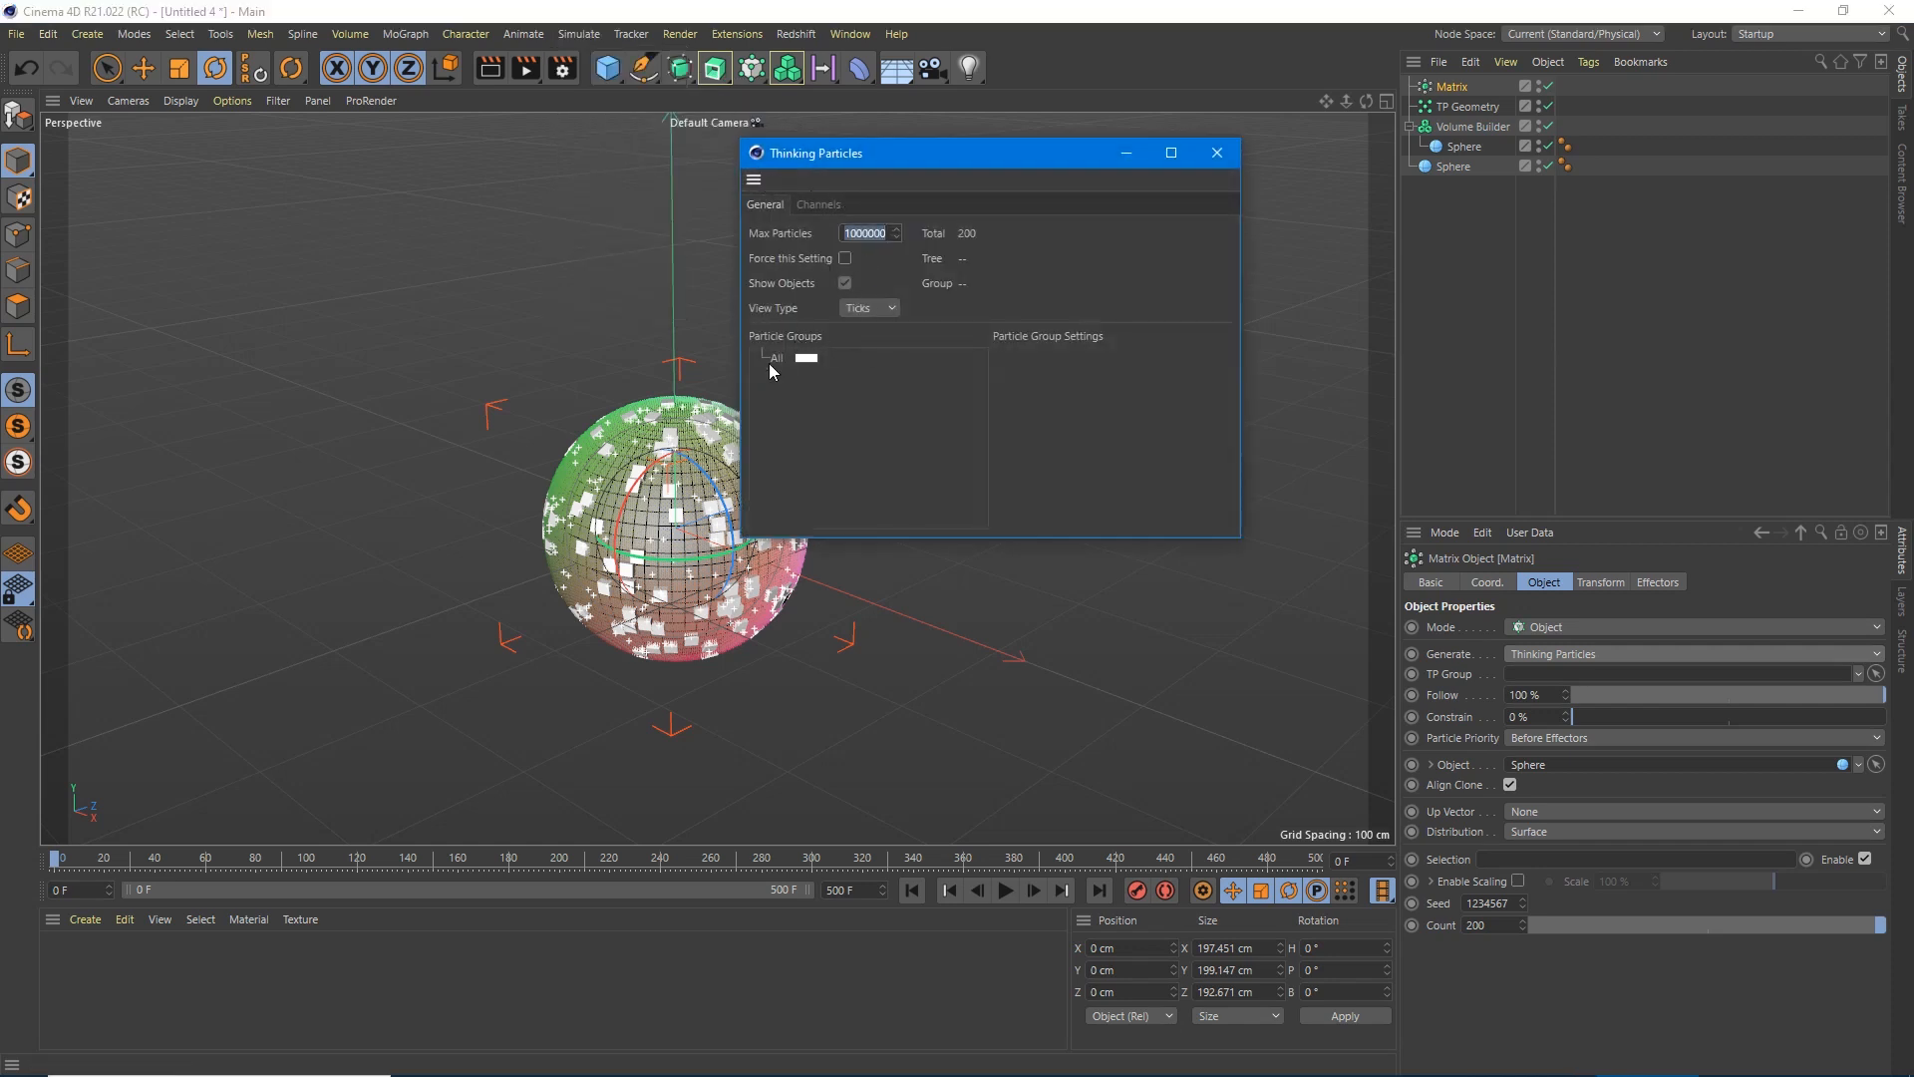
click(771, 364)
click(776, 357)
drag(1462, 588, 1540, 675)
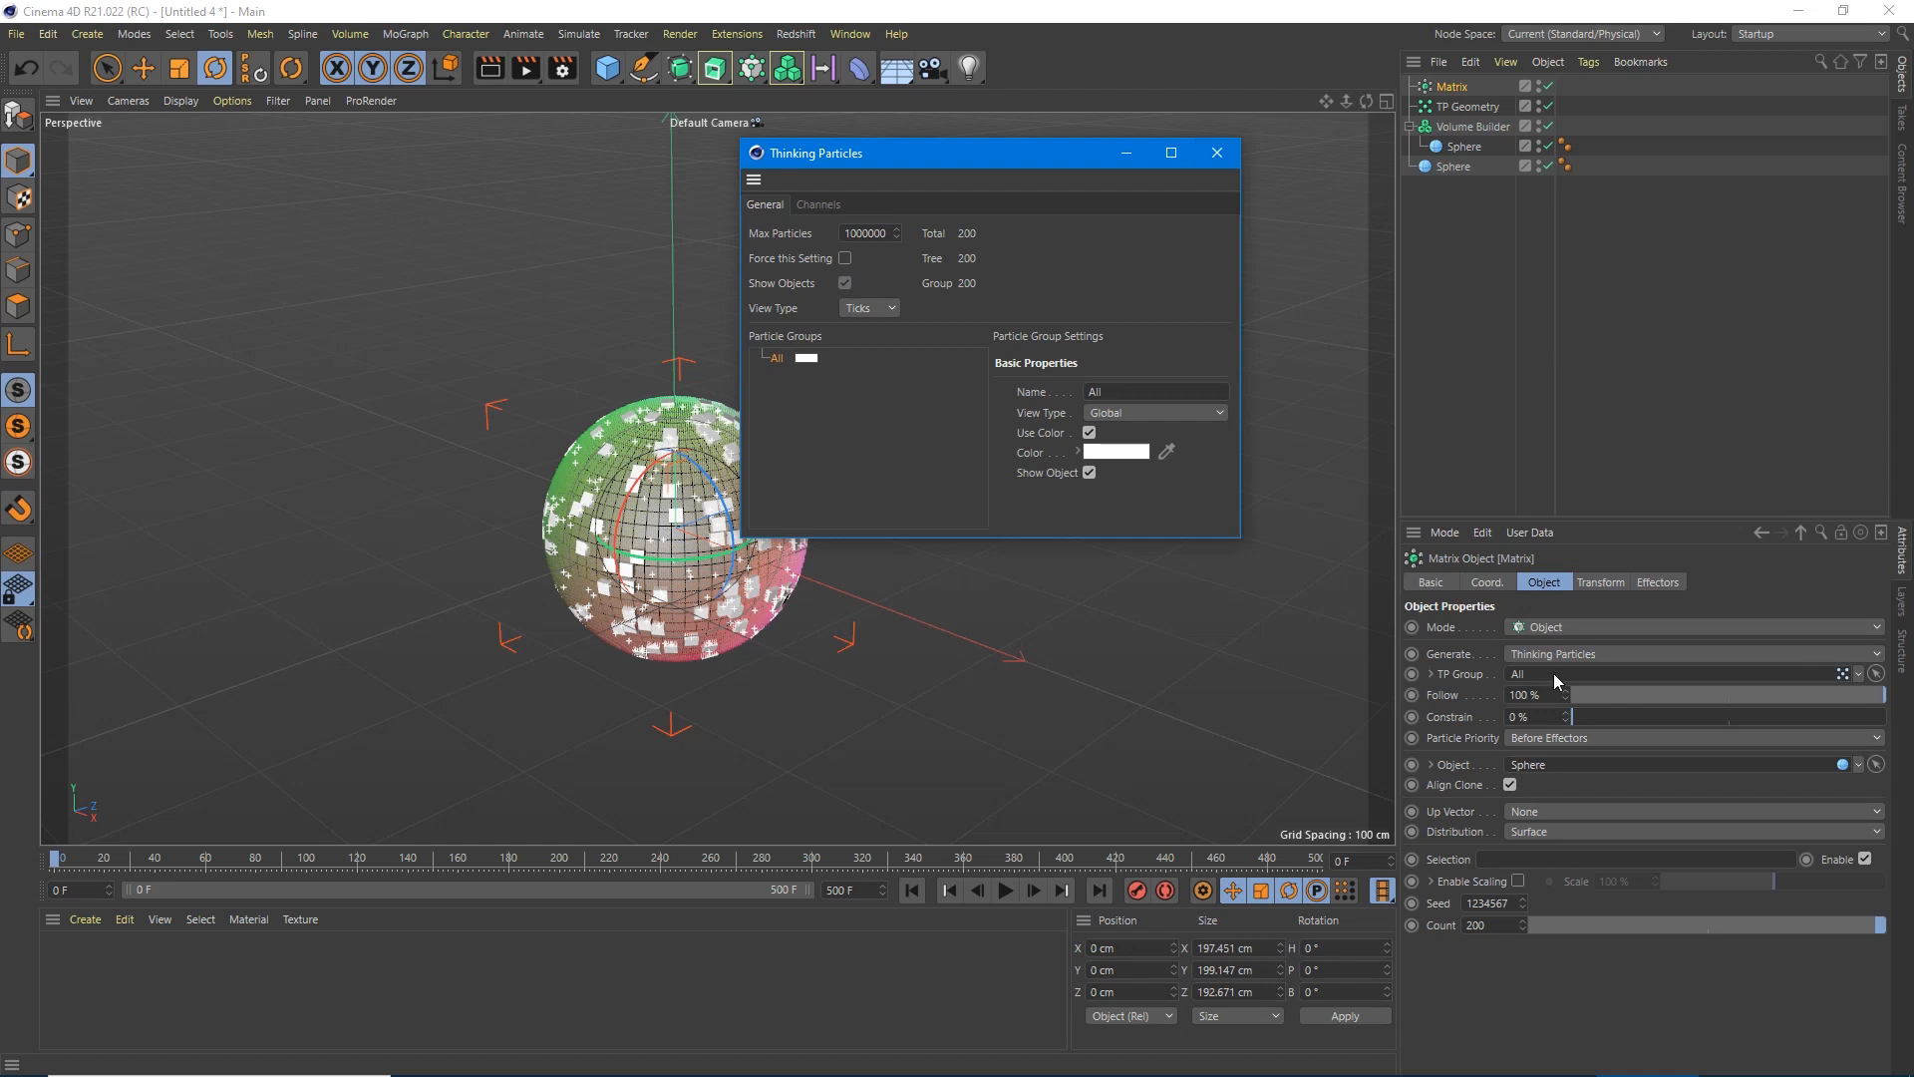
click(771, 363)
click(1215, 153)
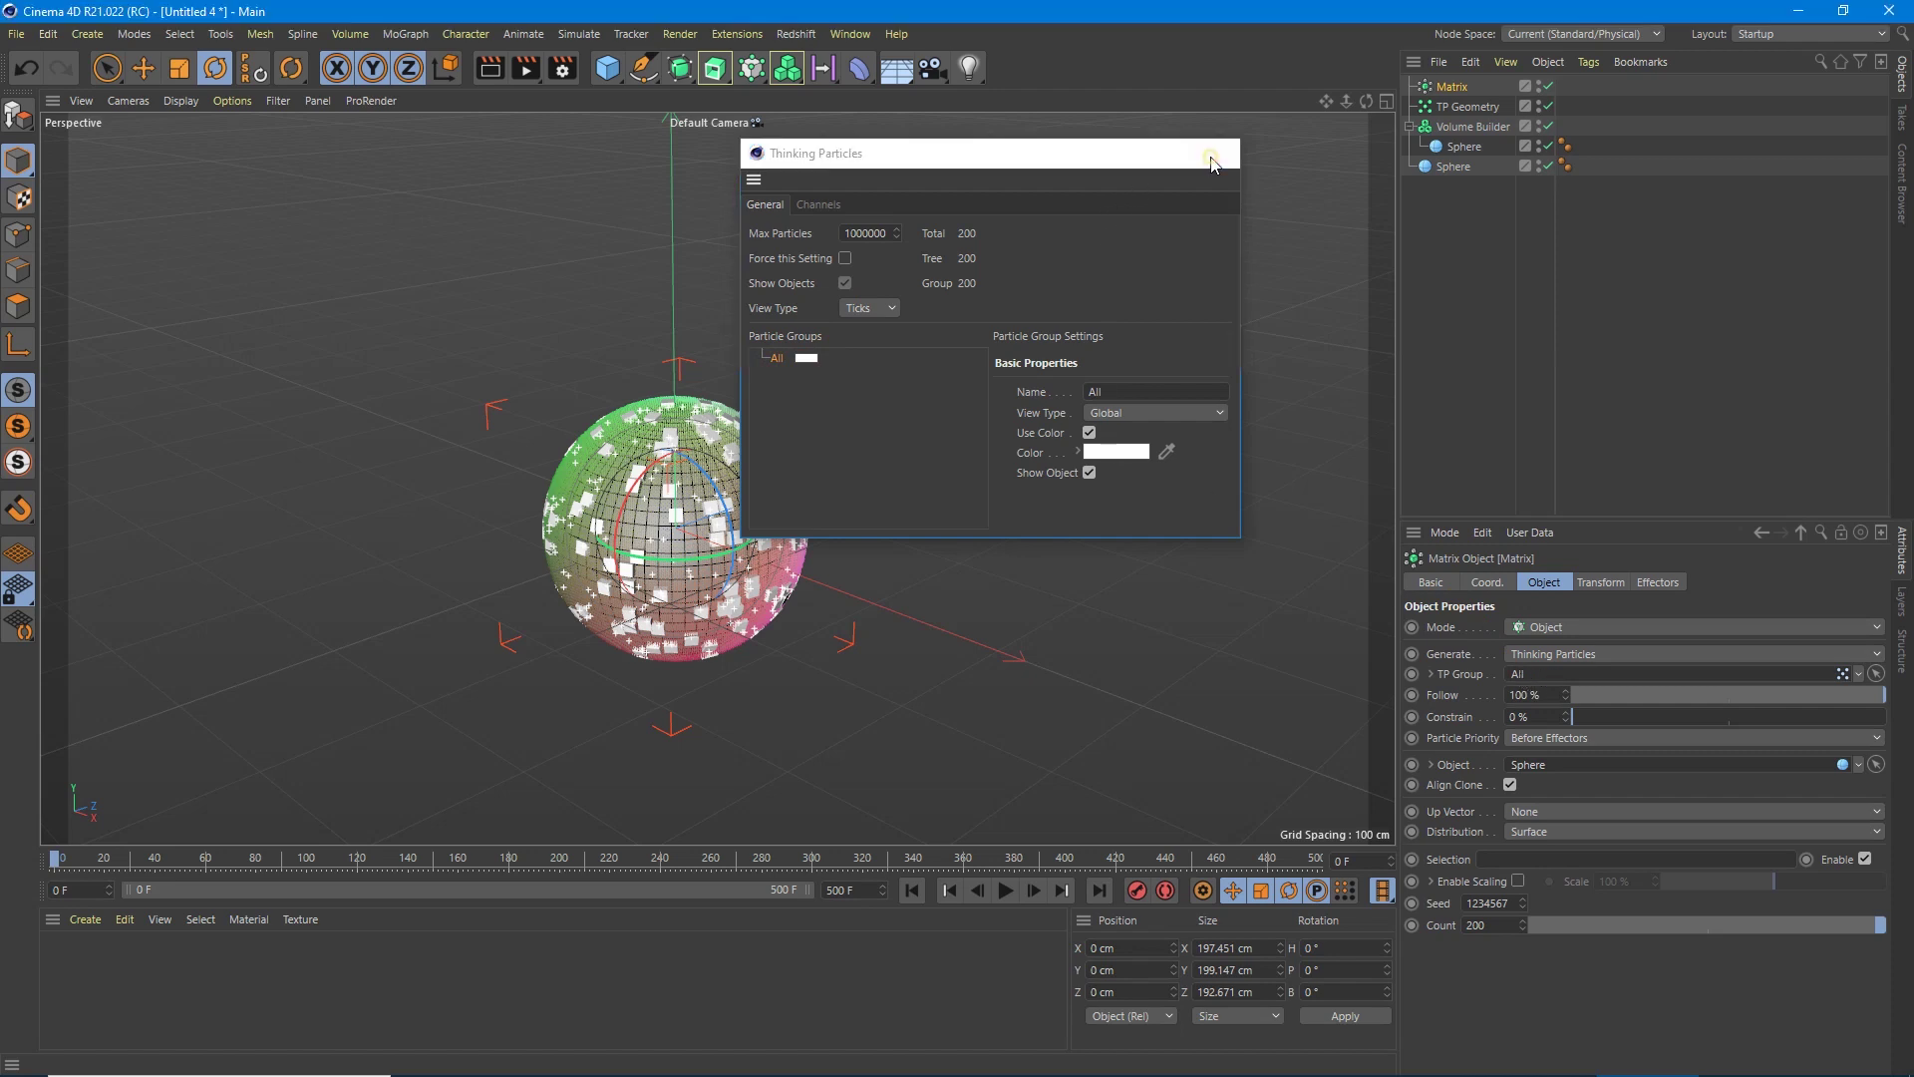
Add a Null object and bring up its context menu for tags.
click(607, 66)
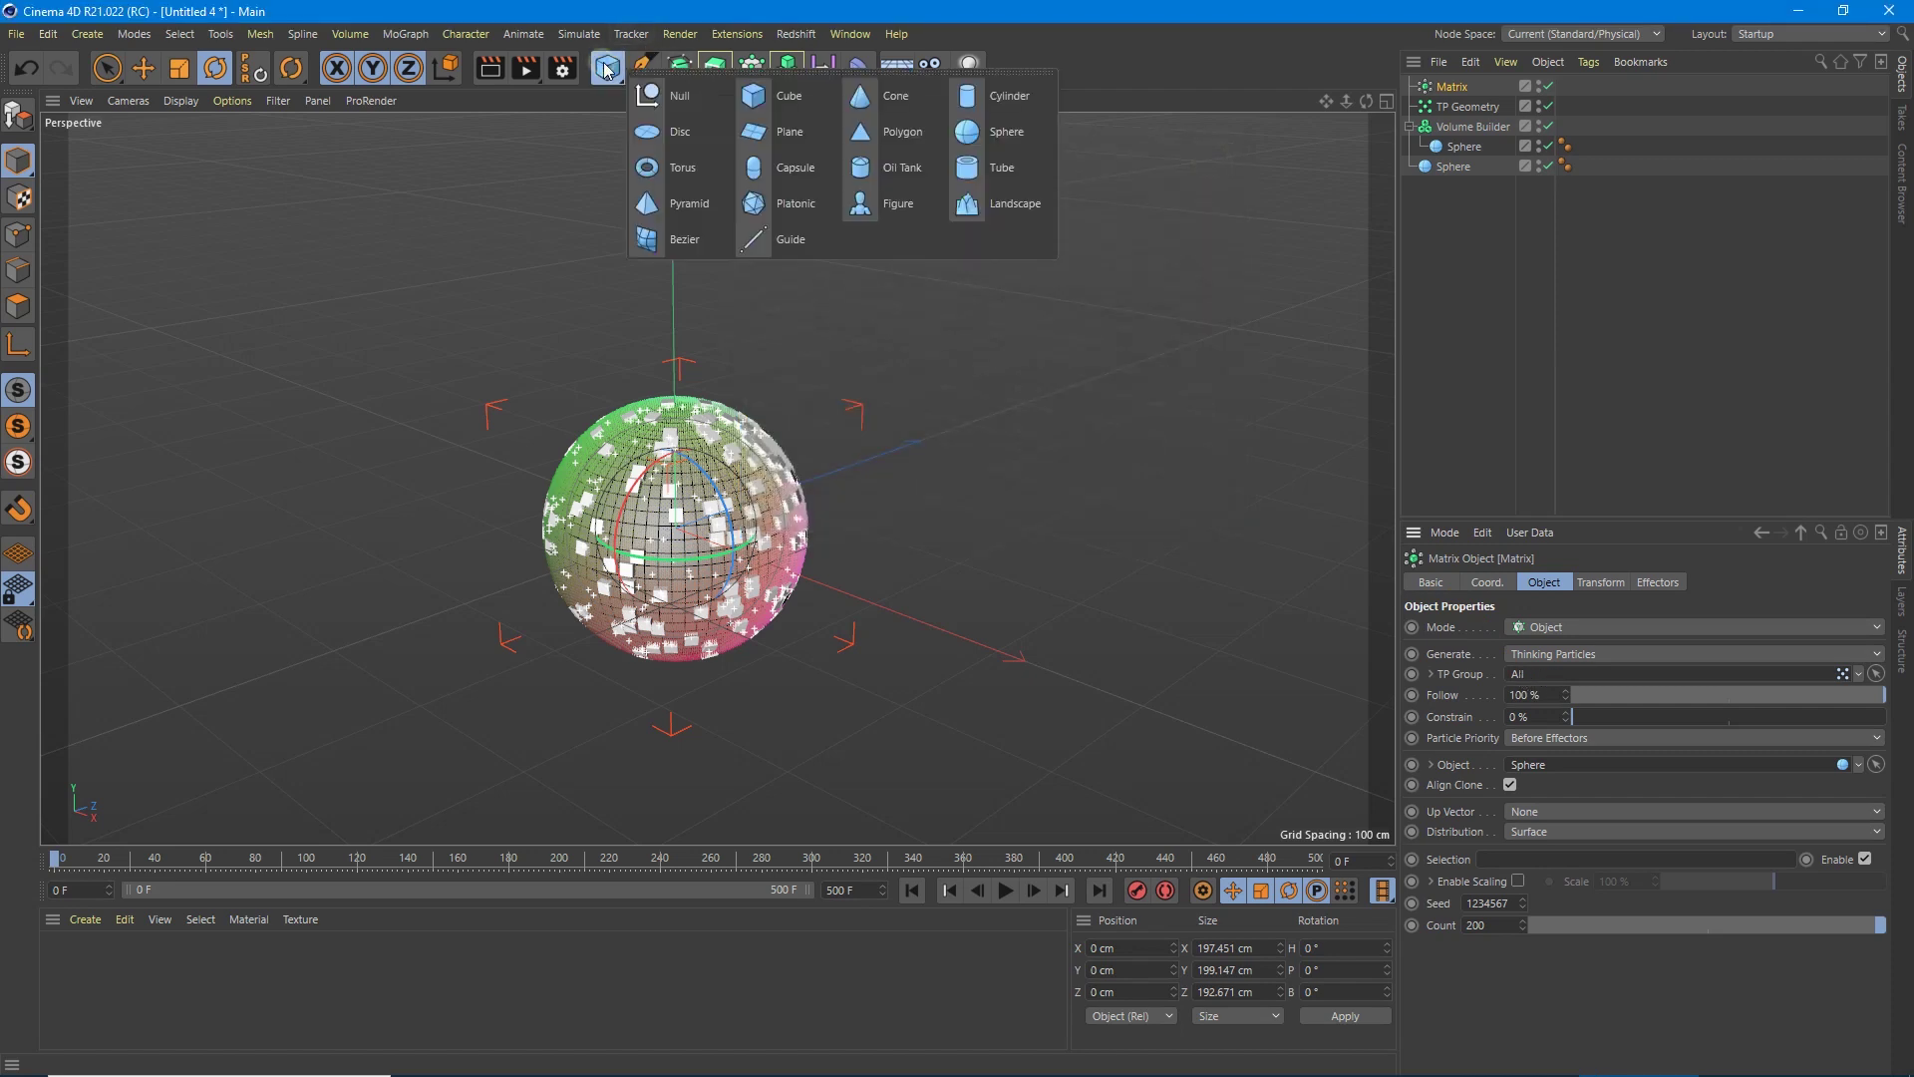
click(649, 96)
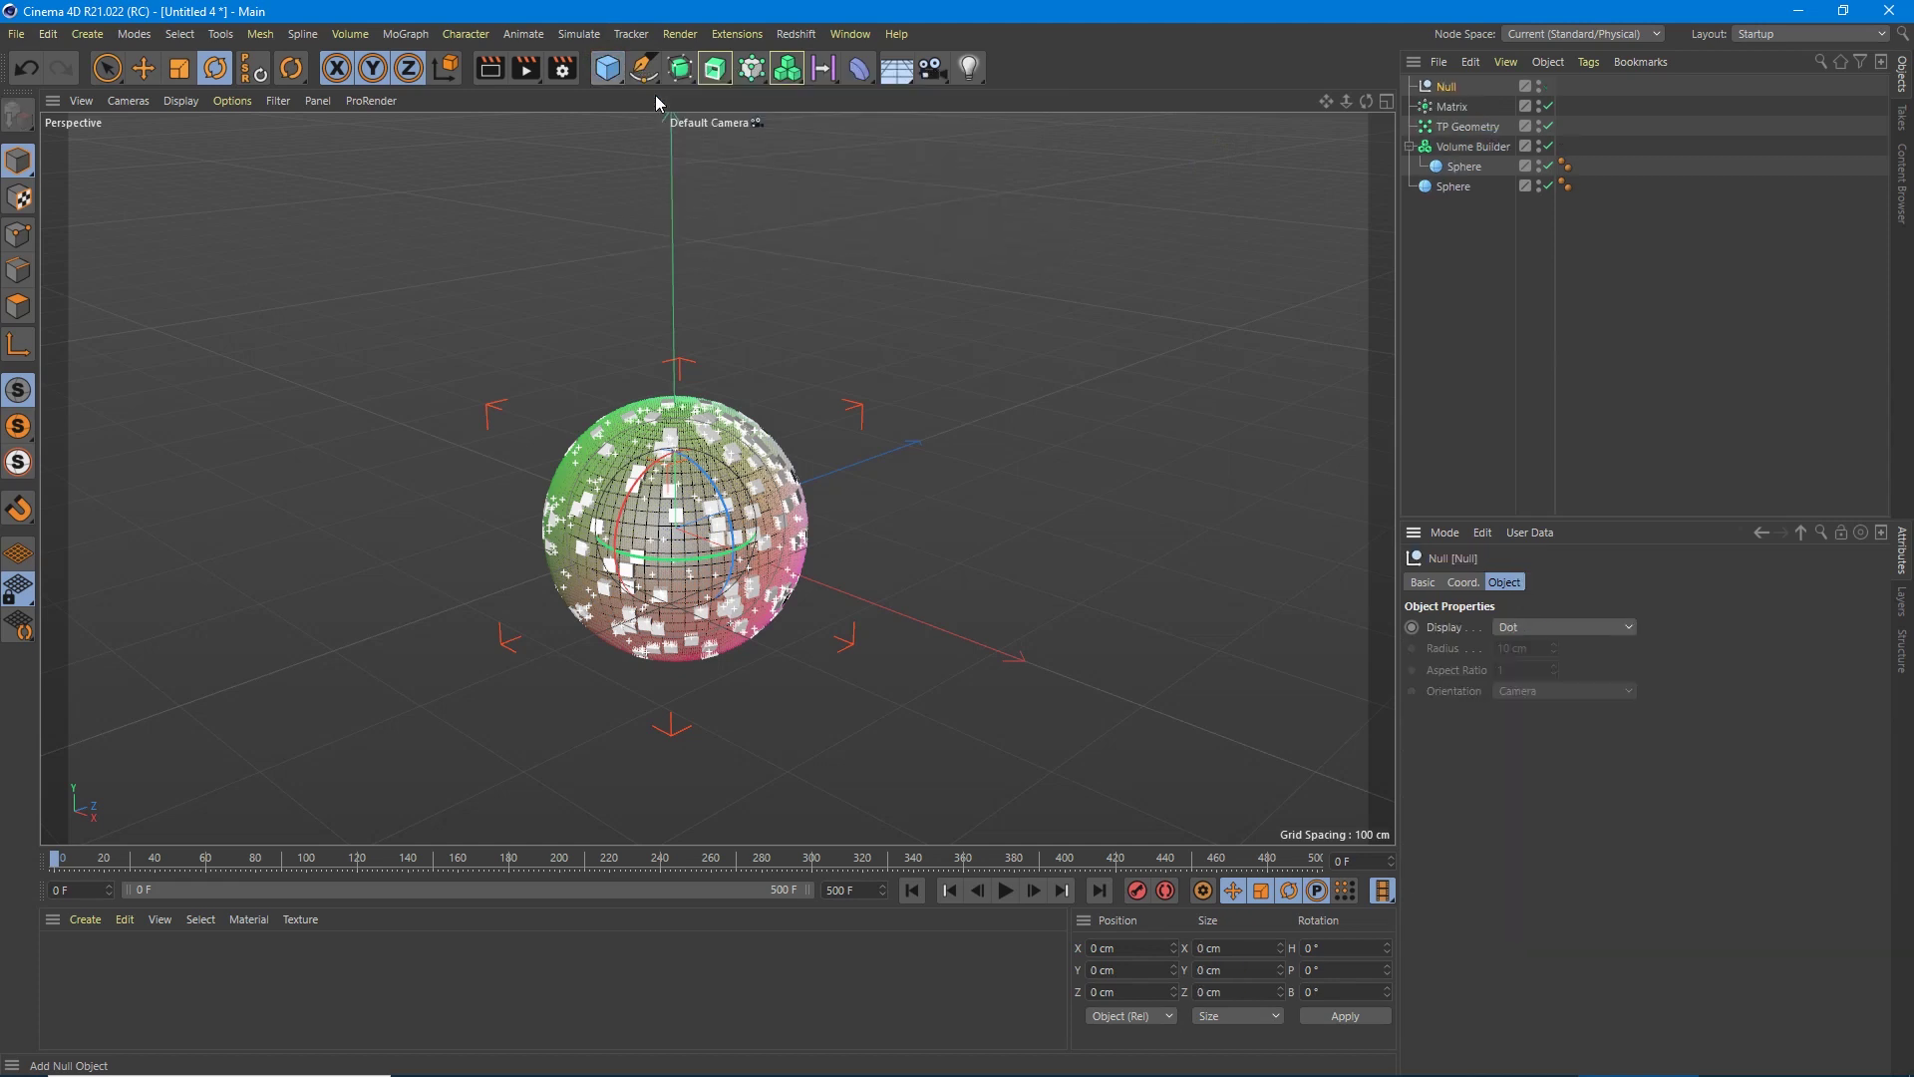
right_click(1449, 88)
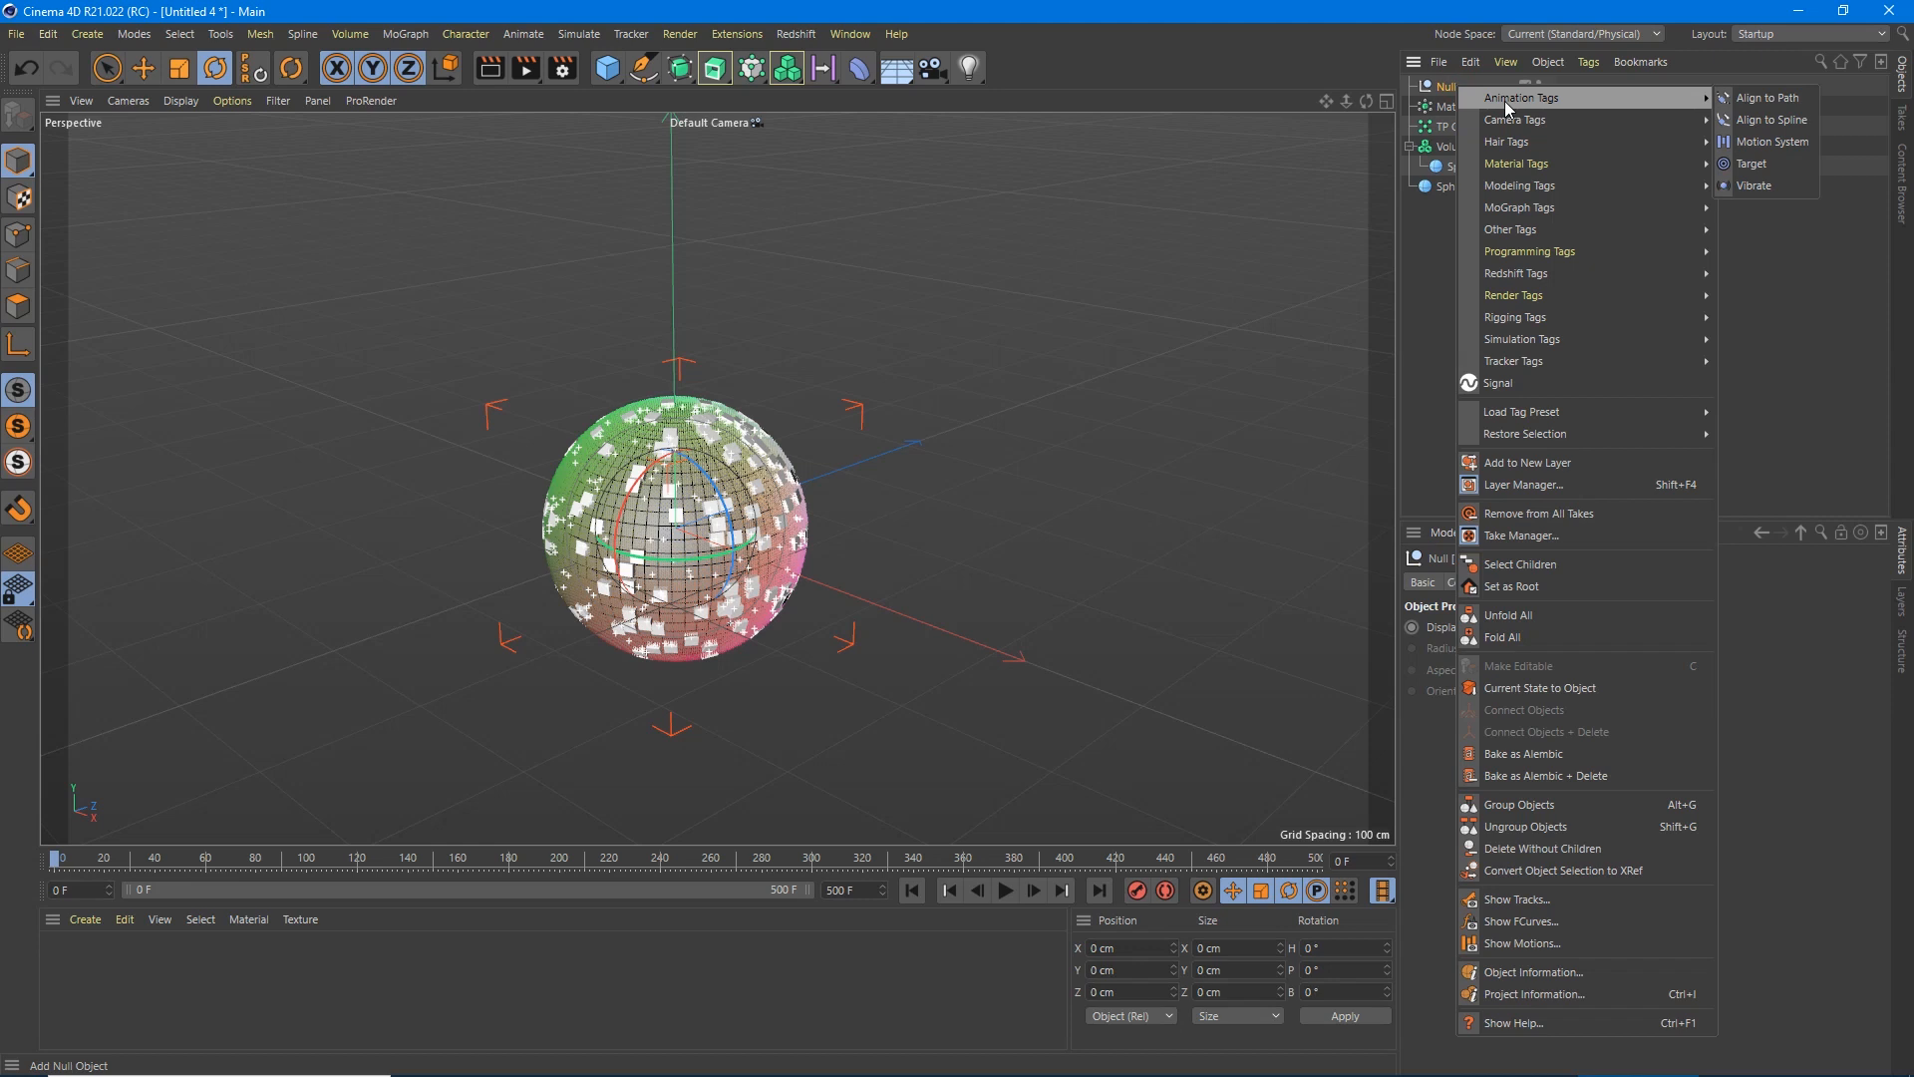
mouse_move(1529, 252)
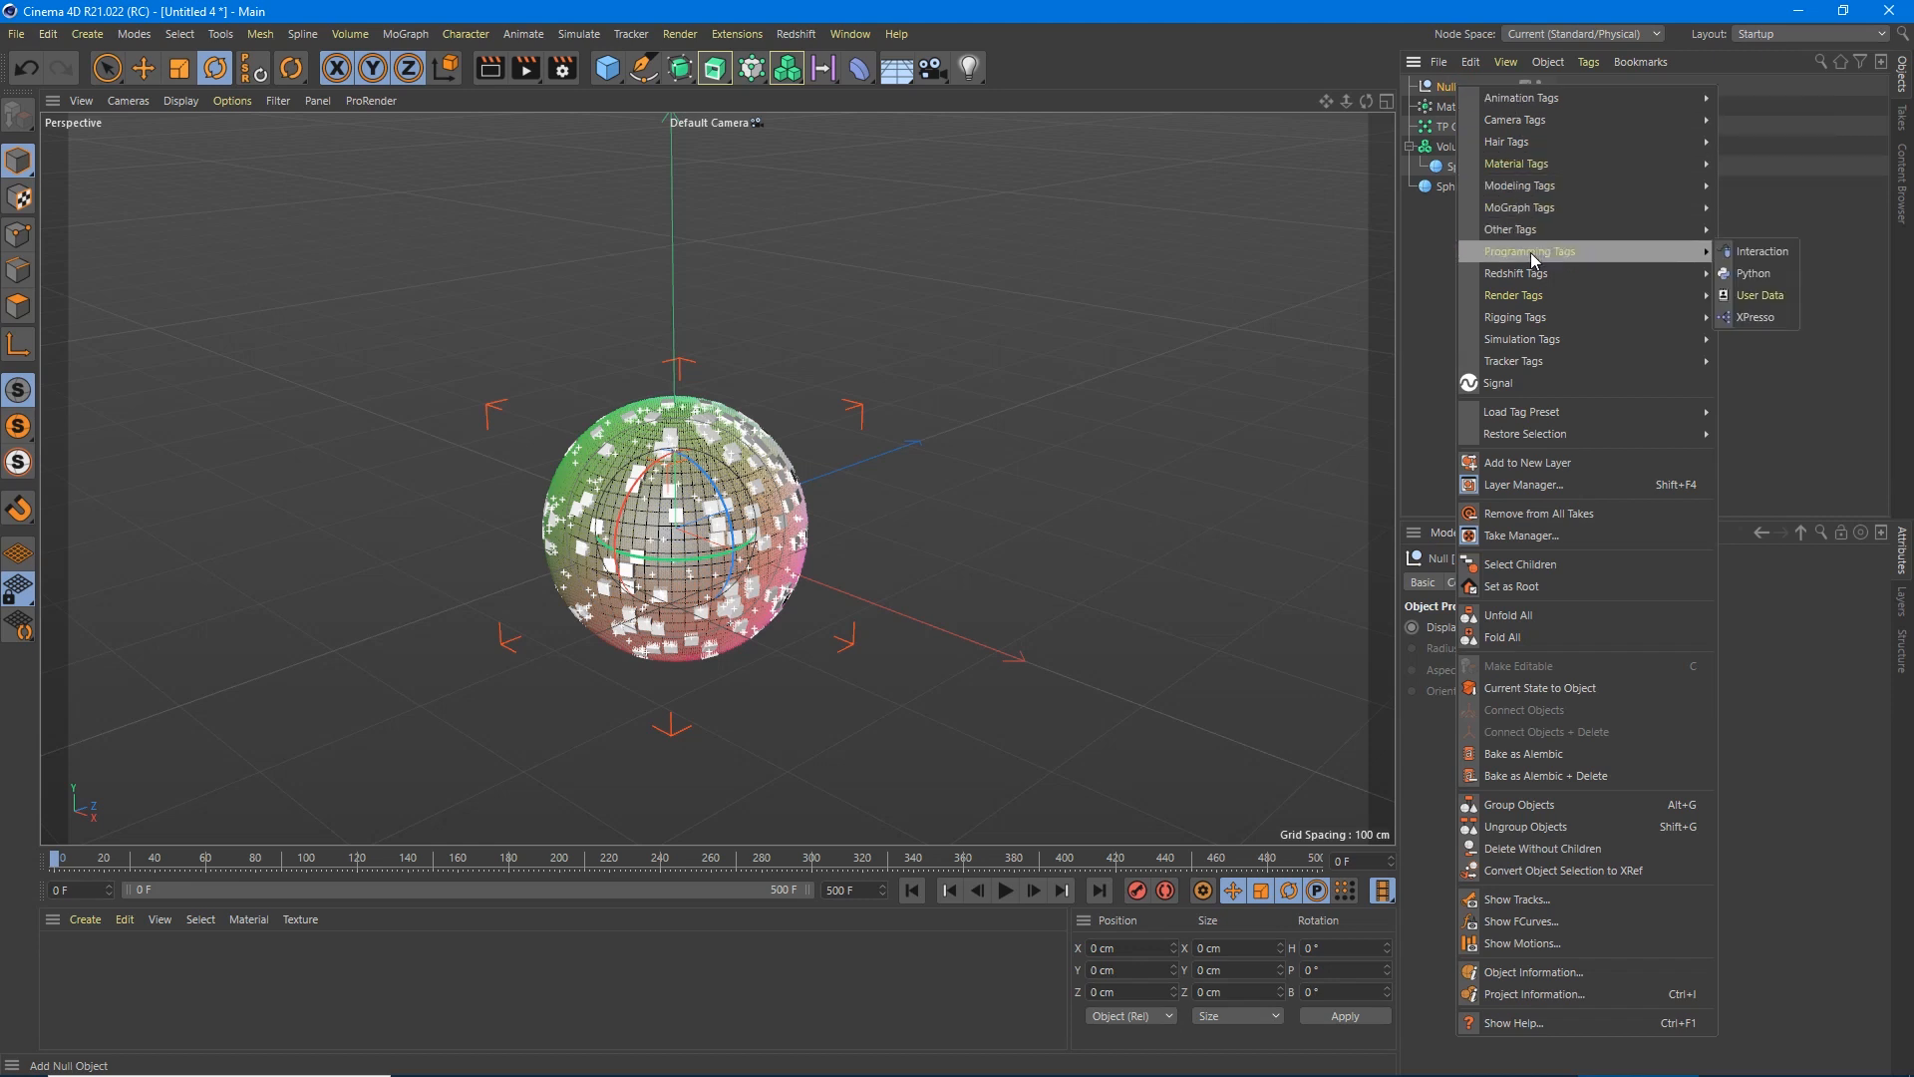
Give the Null an XPresso tag and place a P Pass node from Thinking Particles in the graph.
click(1759, 319)
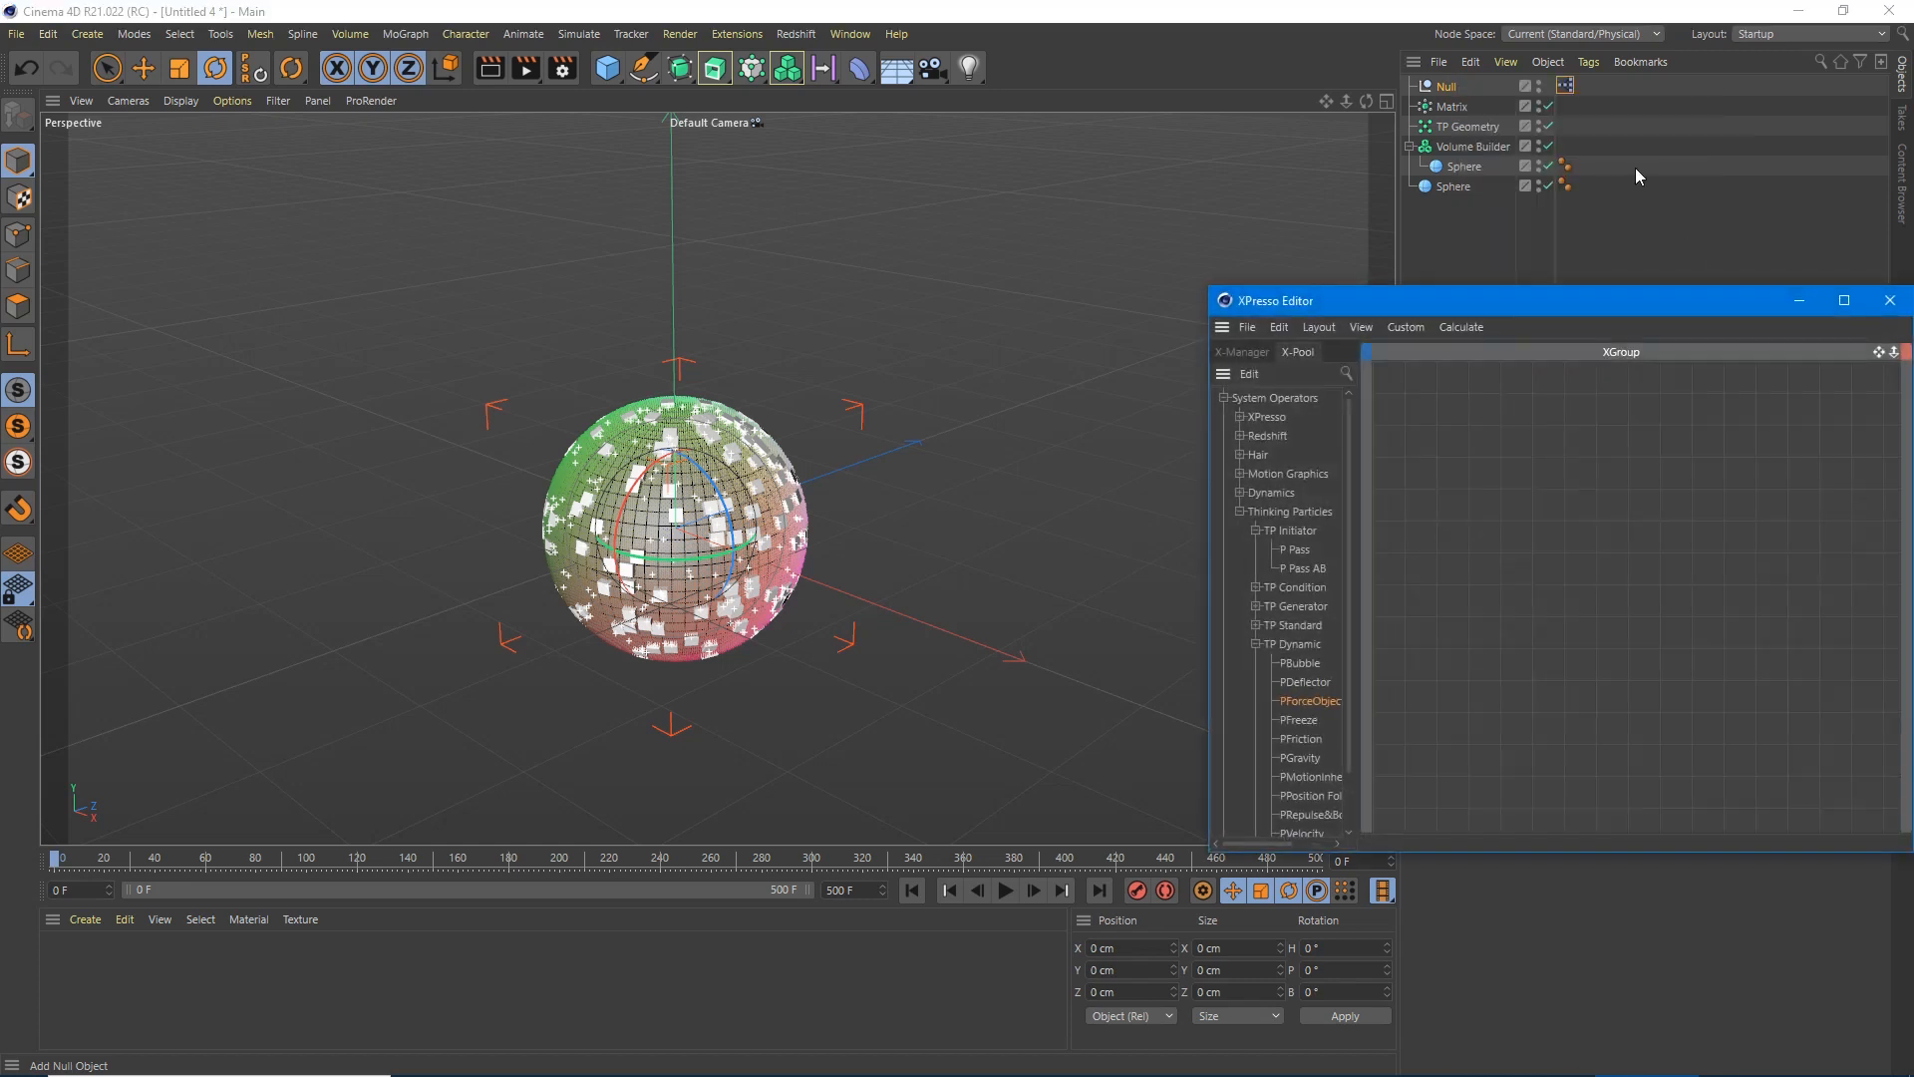
mouse_move(1517, 306)
mouse_down()
mouse_move(1130, 186)
mouse_move(1144, 196)
mouse_up()
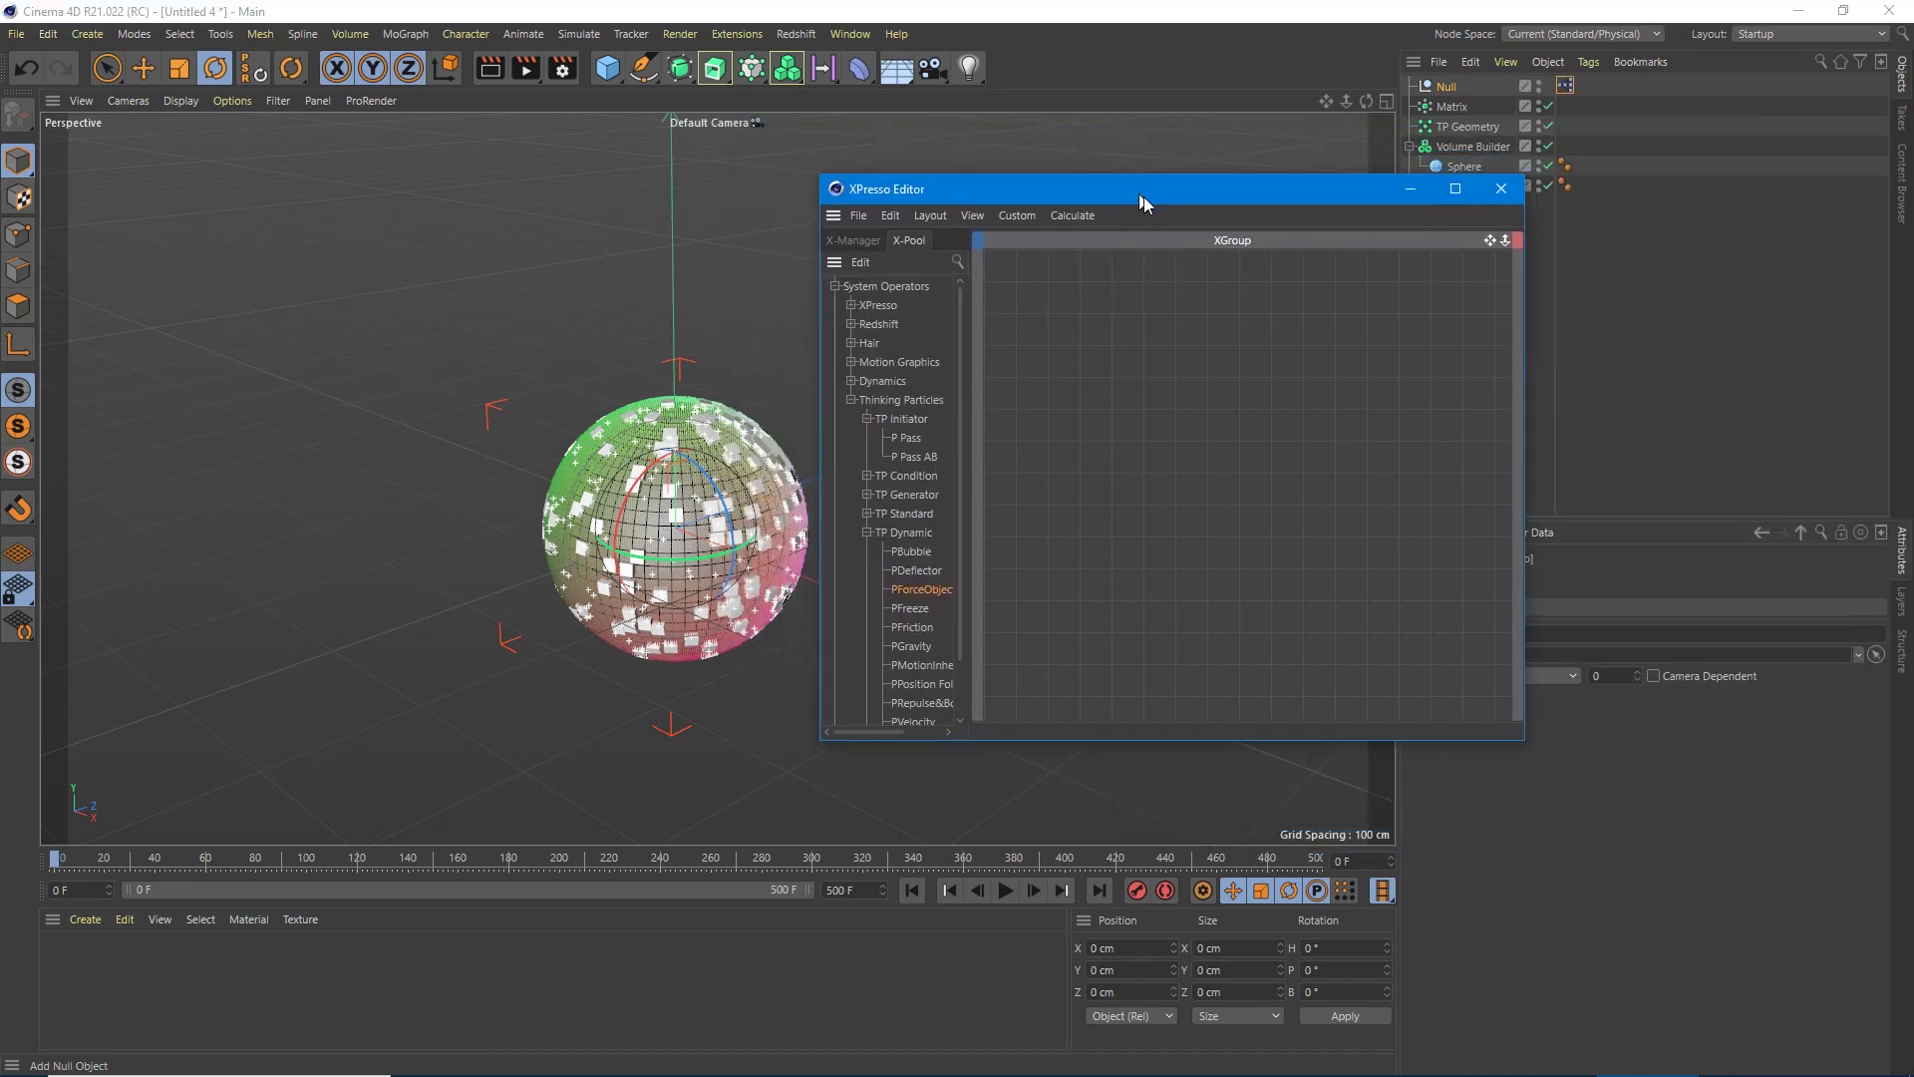
click(857, 402)
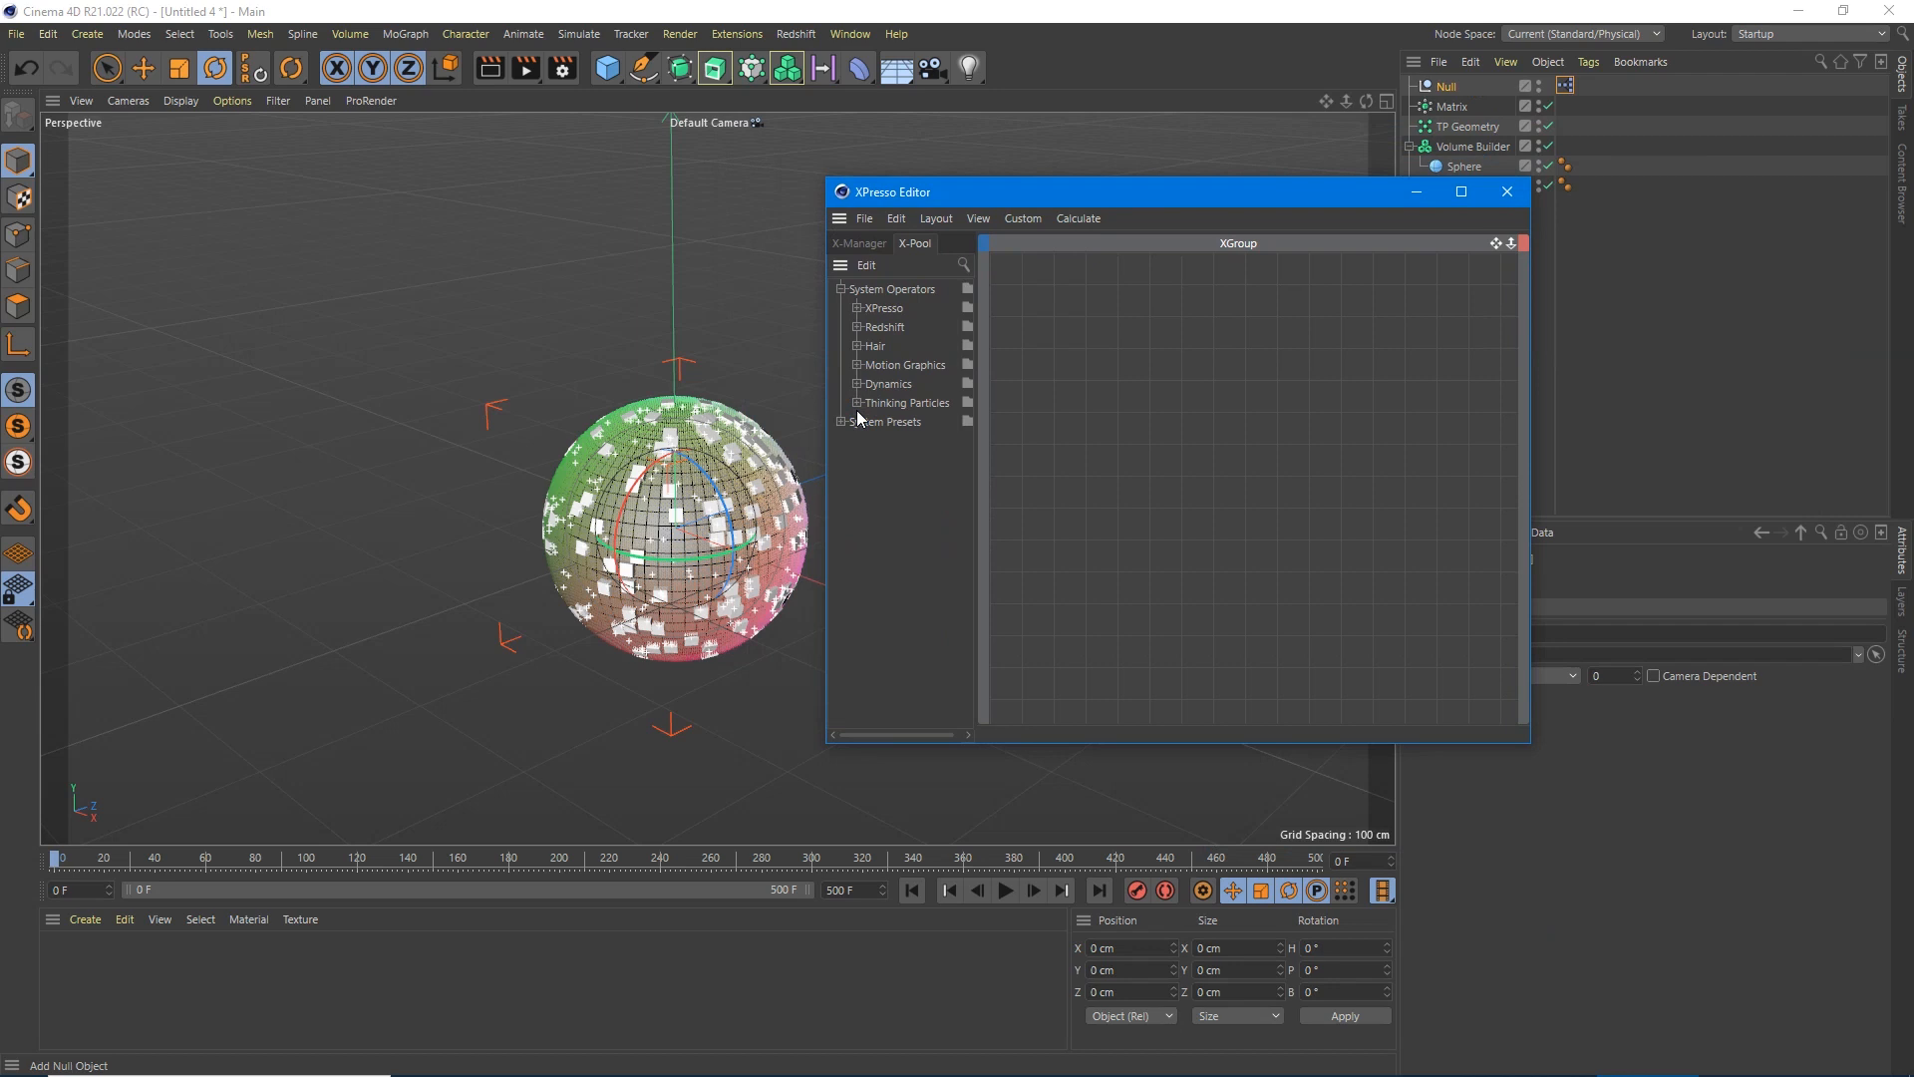
click(857, 403)
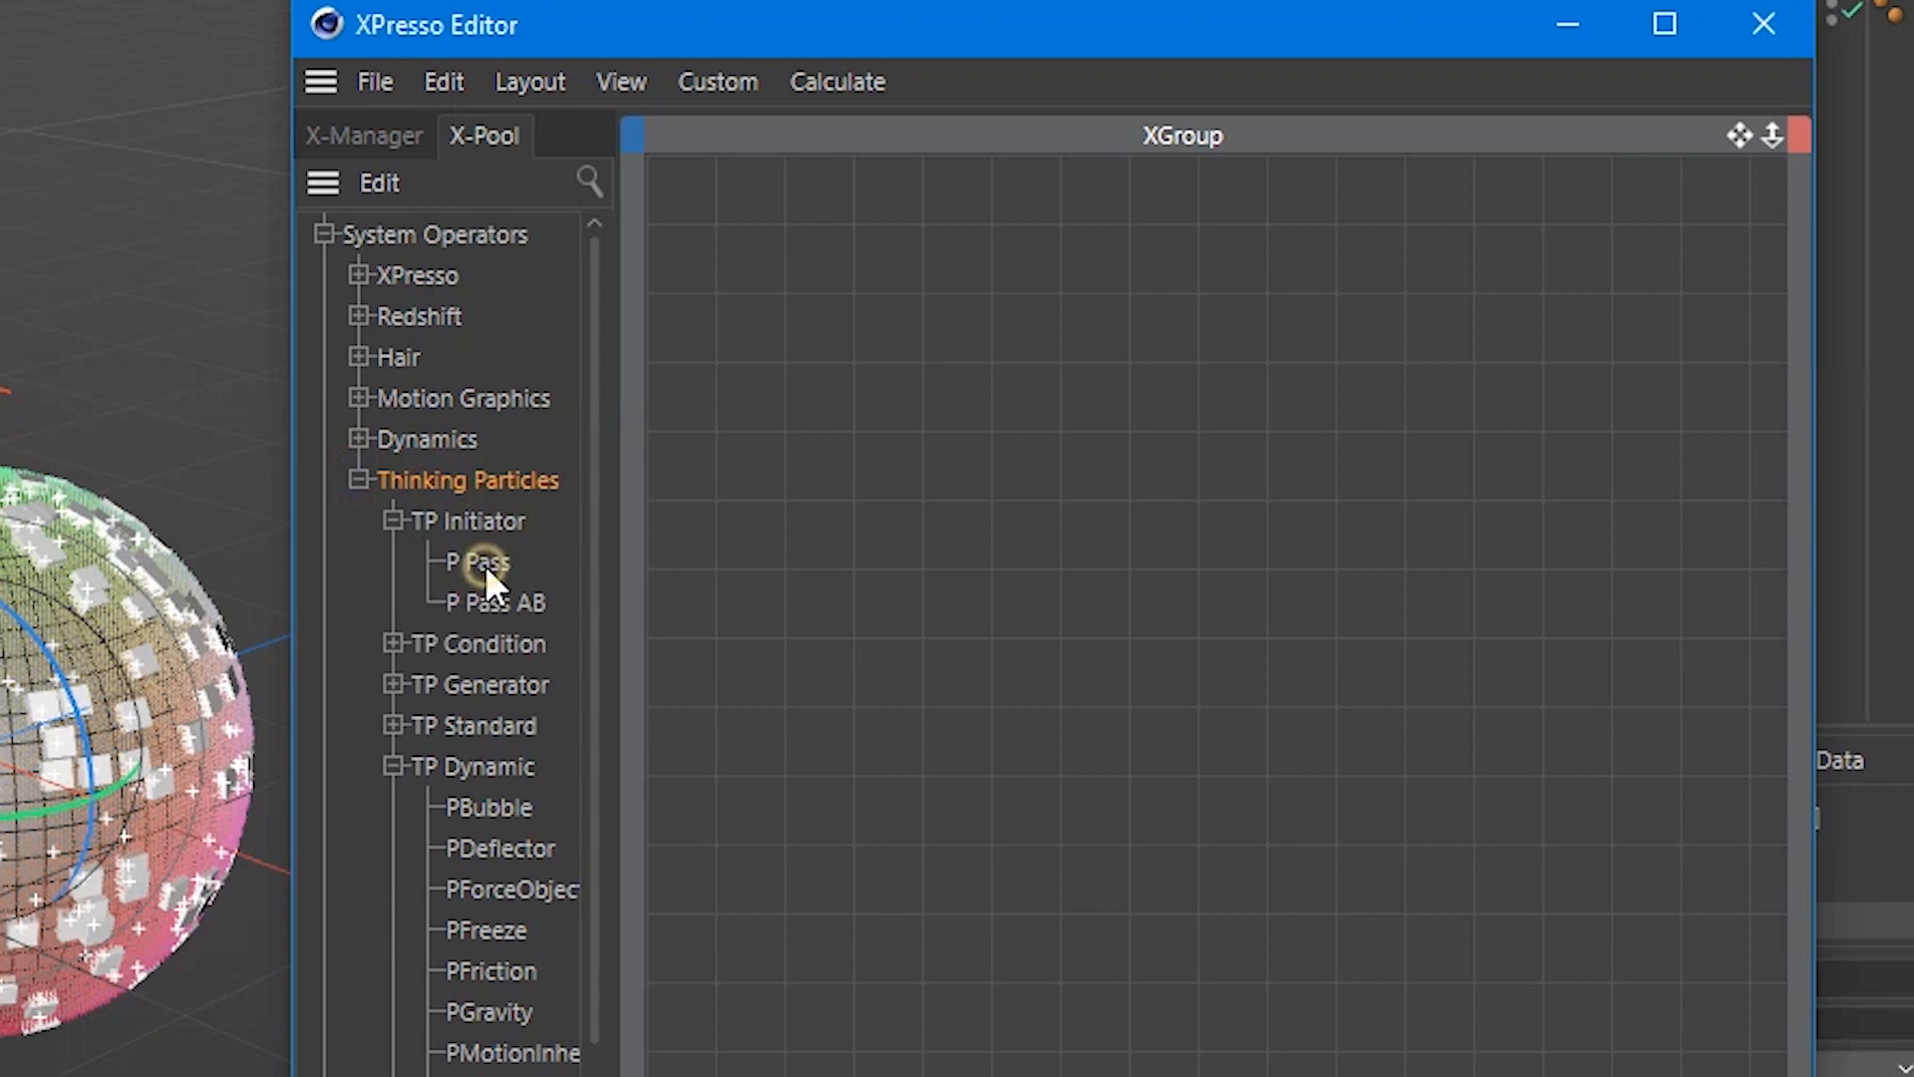
drag(485, 564, 860, 411)
drag(860, 412, 860, 411)
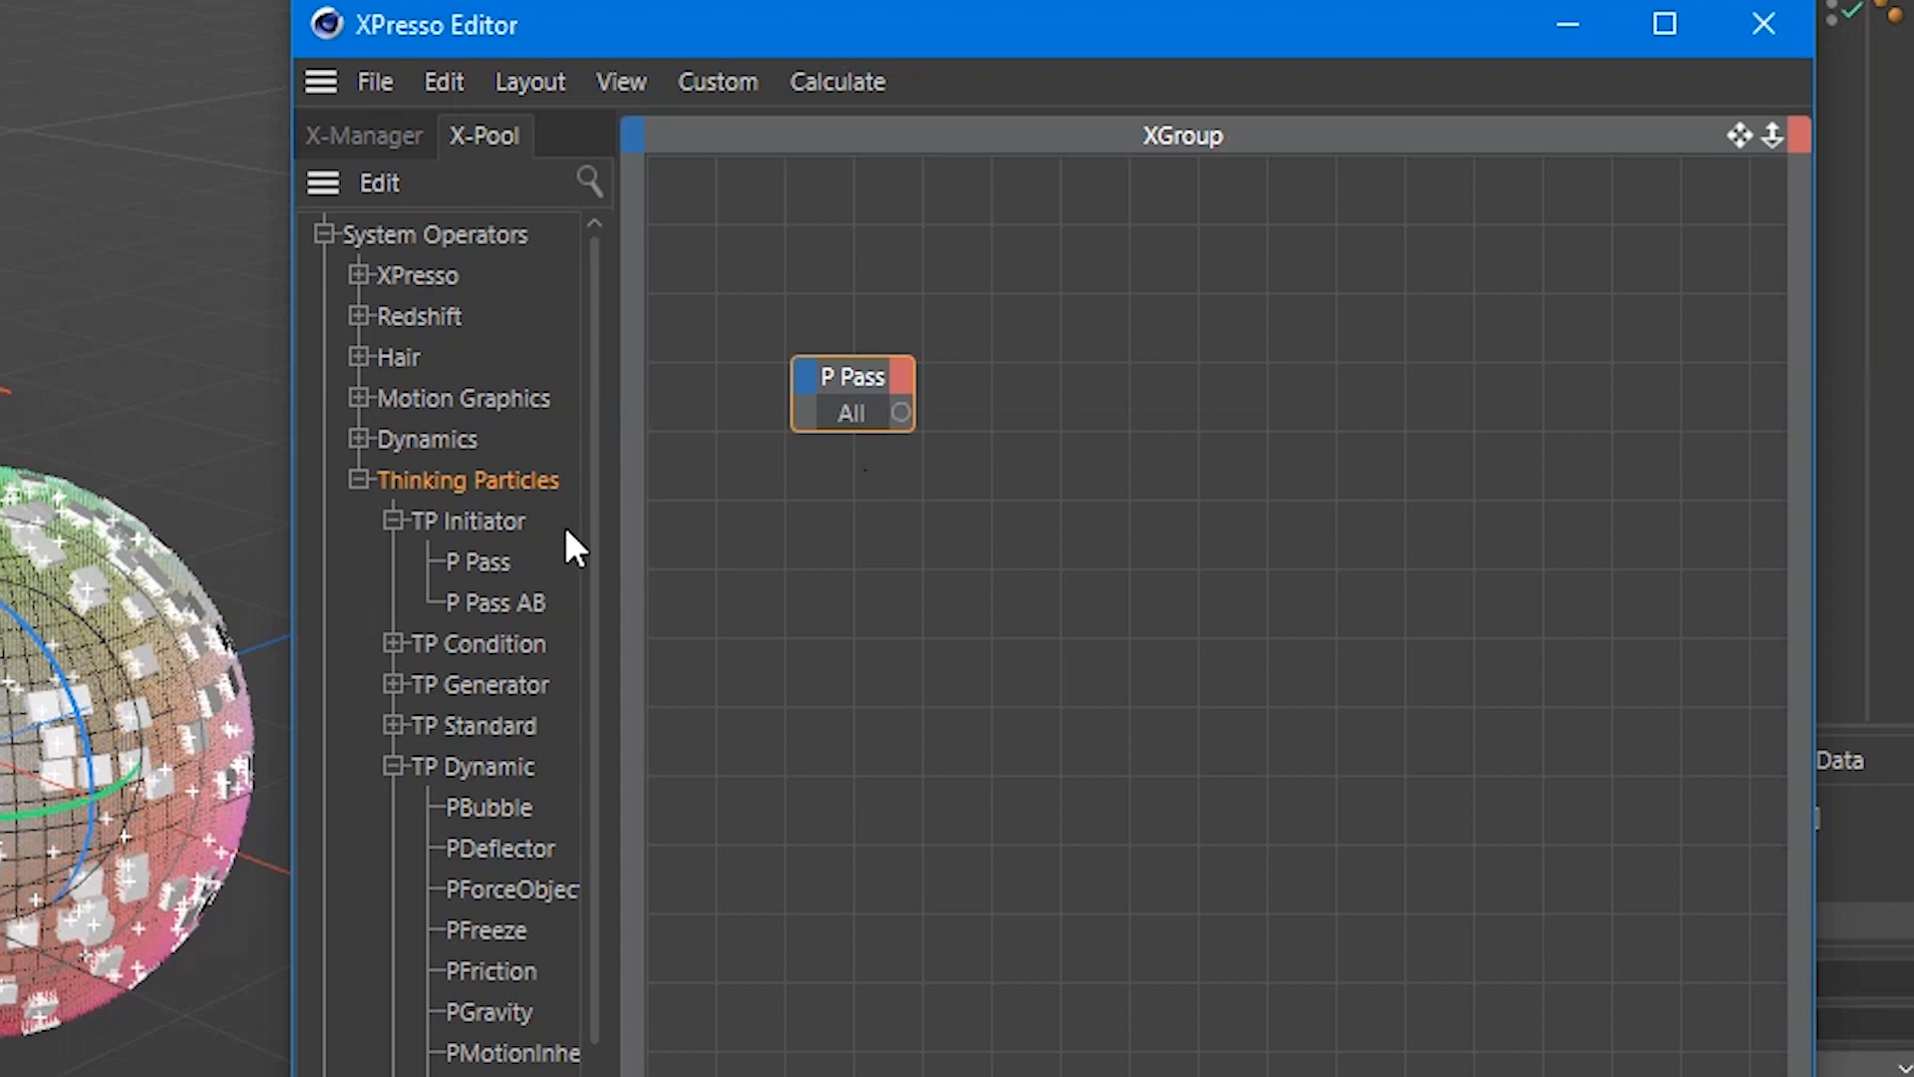
drag(850, 385, 911, 430)
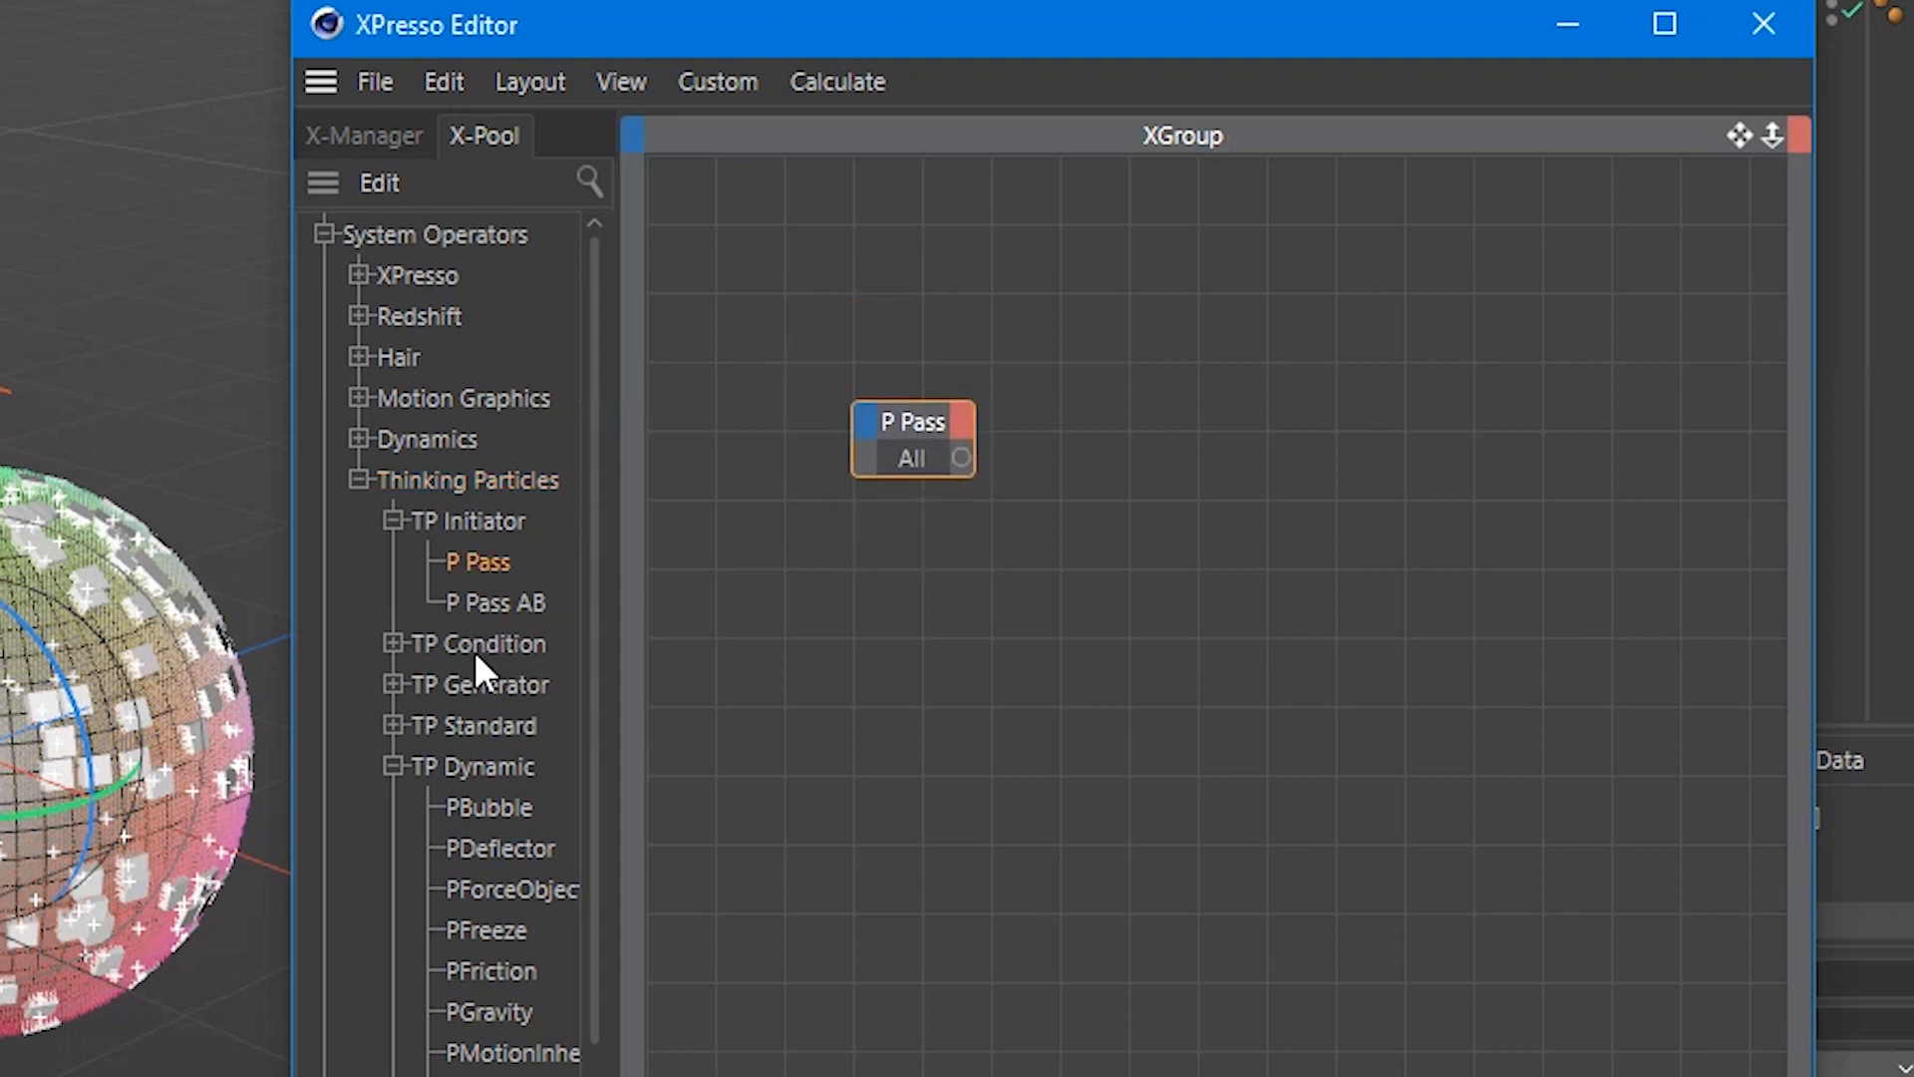
Add a PForceObject node from TP Dynamic and wire the P Pass output into it.
click(473, 768)
scroll(474, 767, down, 3)
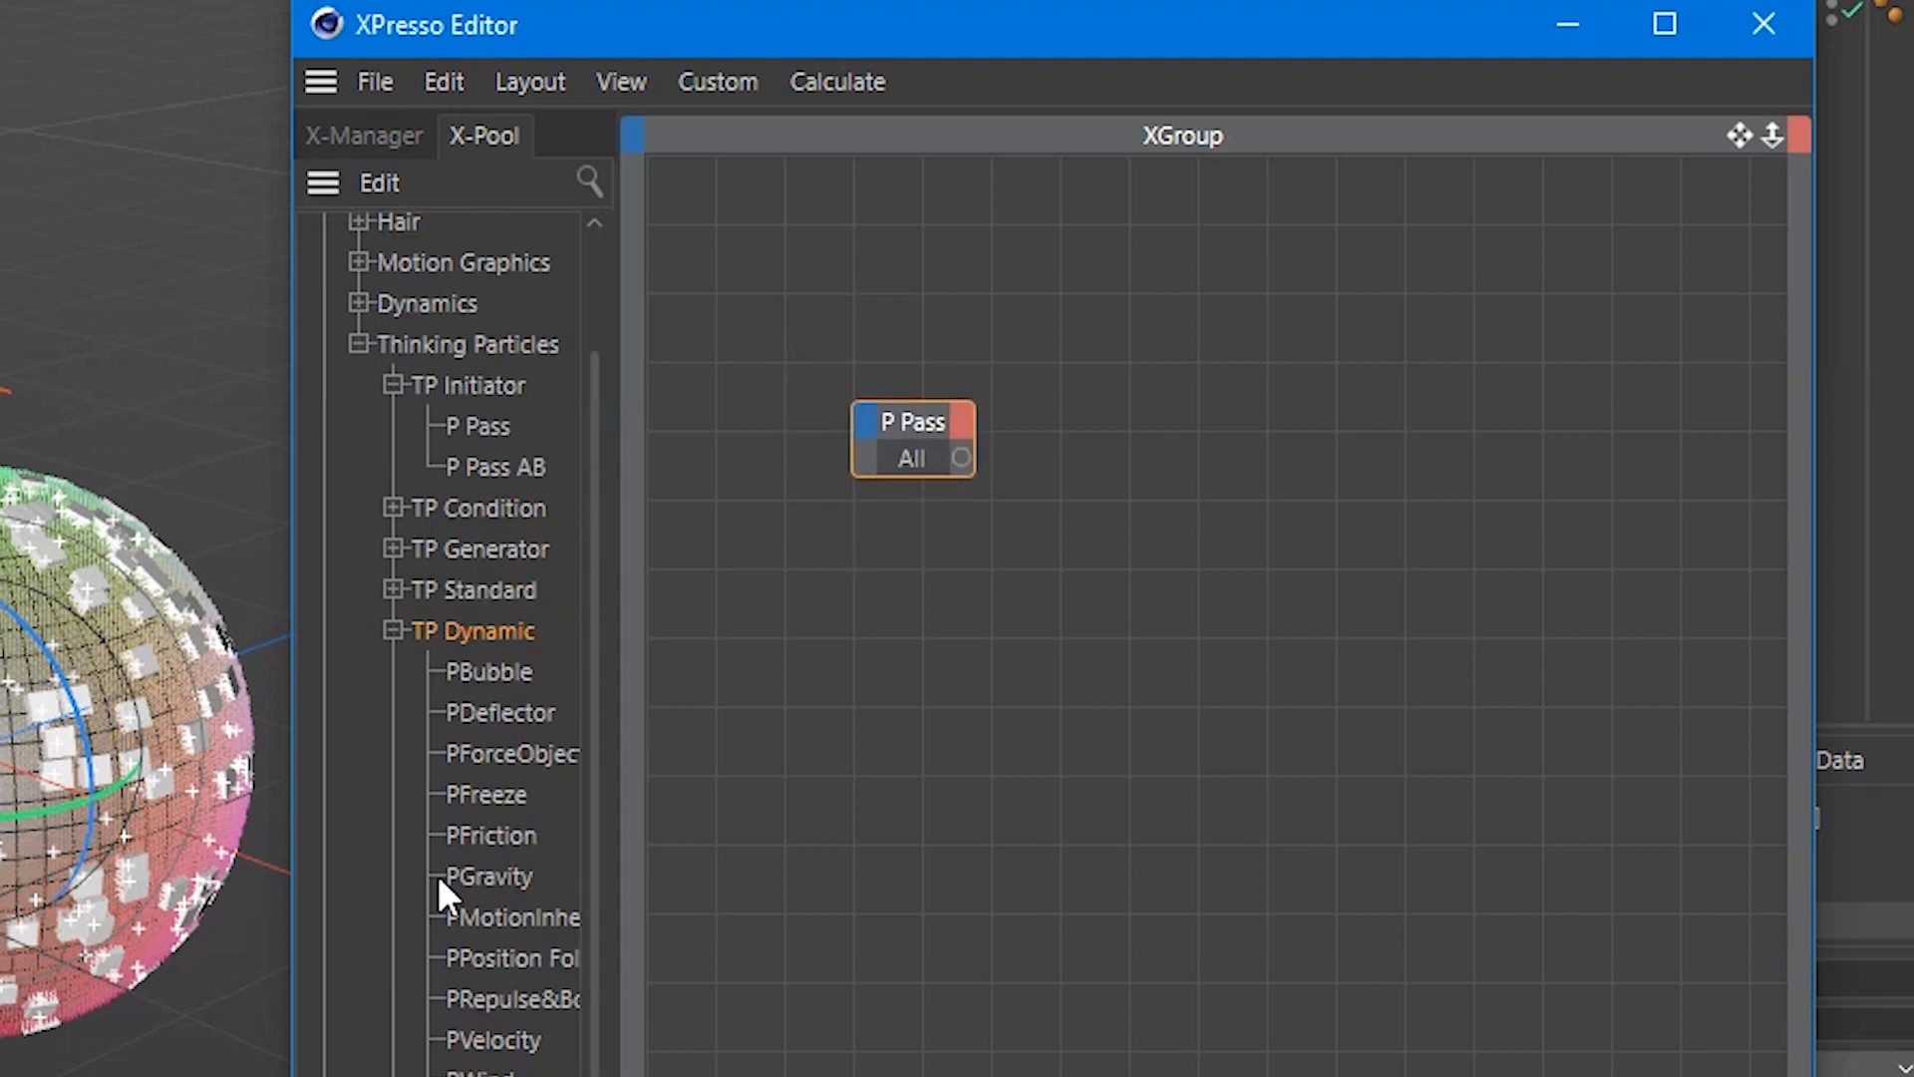
drag(491, 750, 1182, 426)
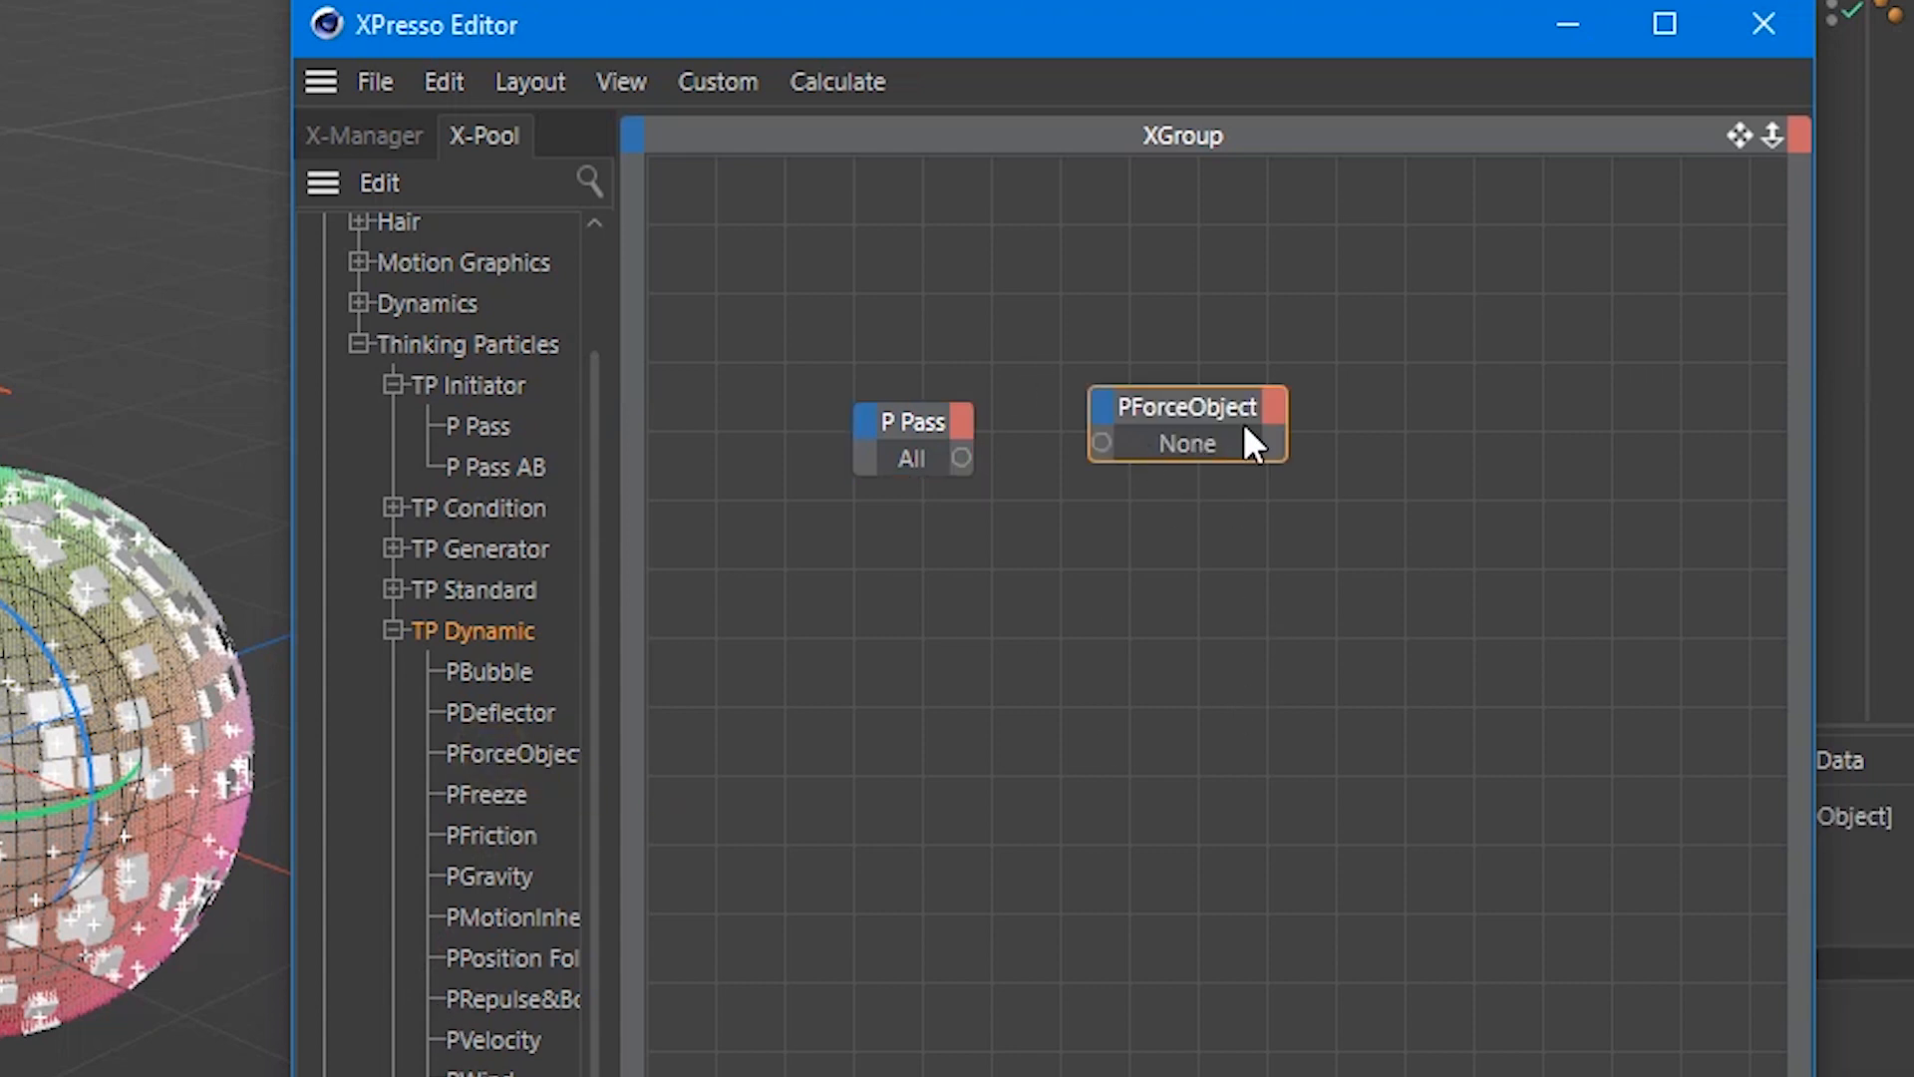
drag(956, 456, 957, 462)
drag(1087, 433, 1100, 445)
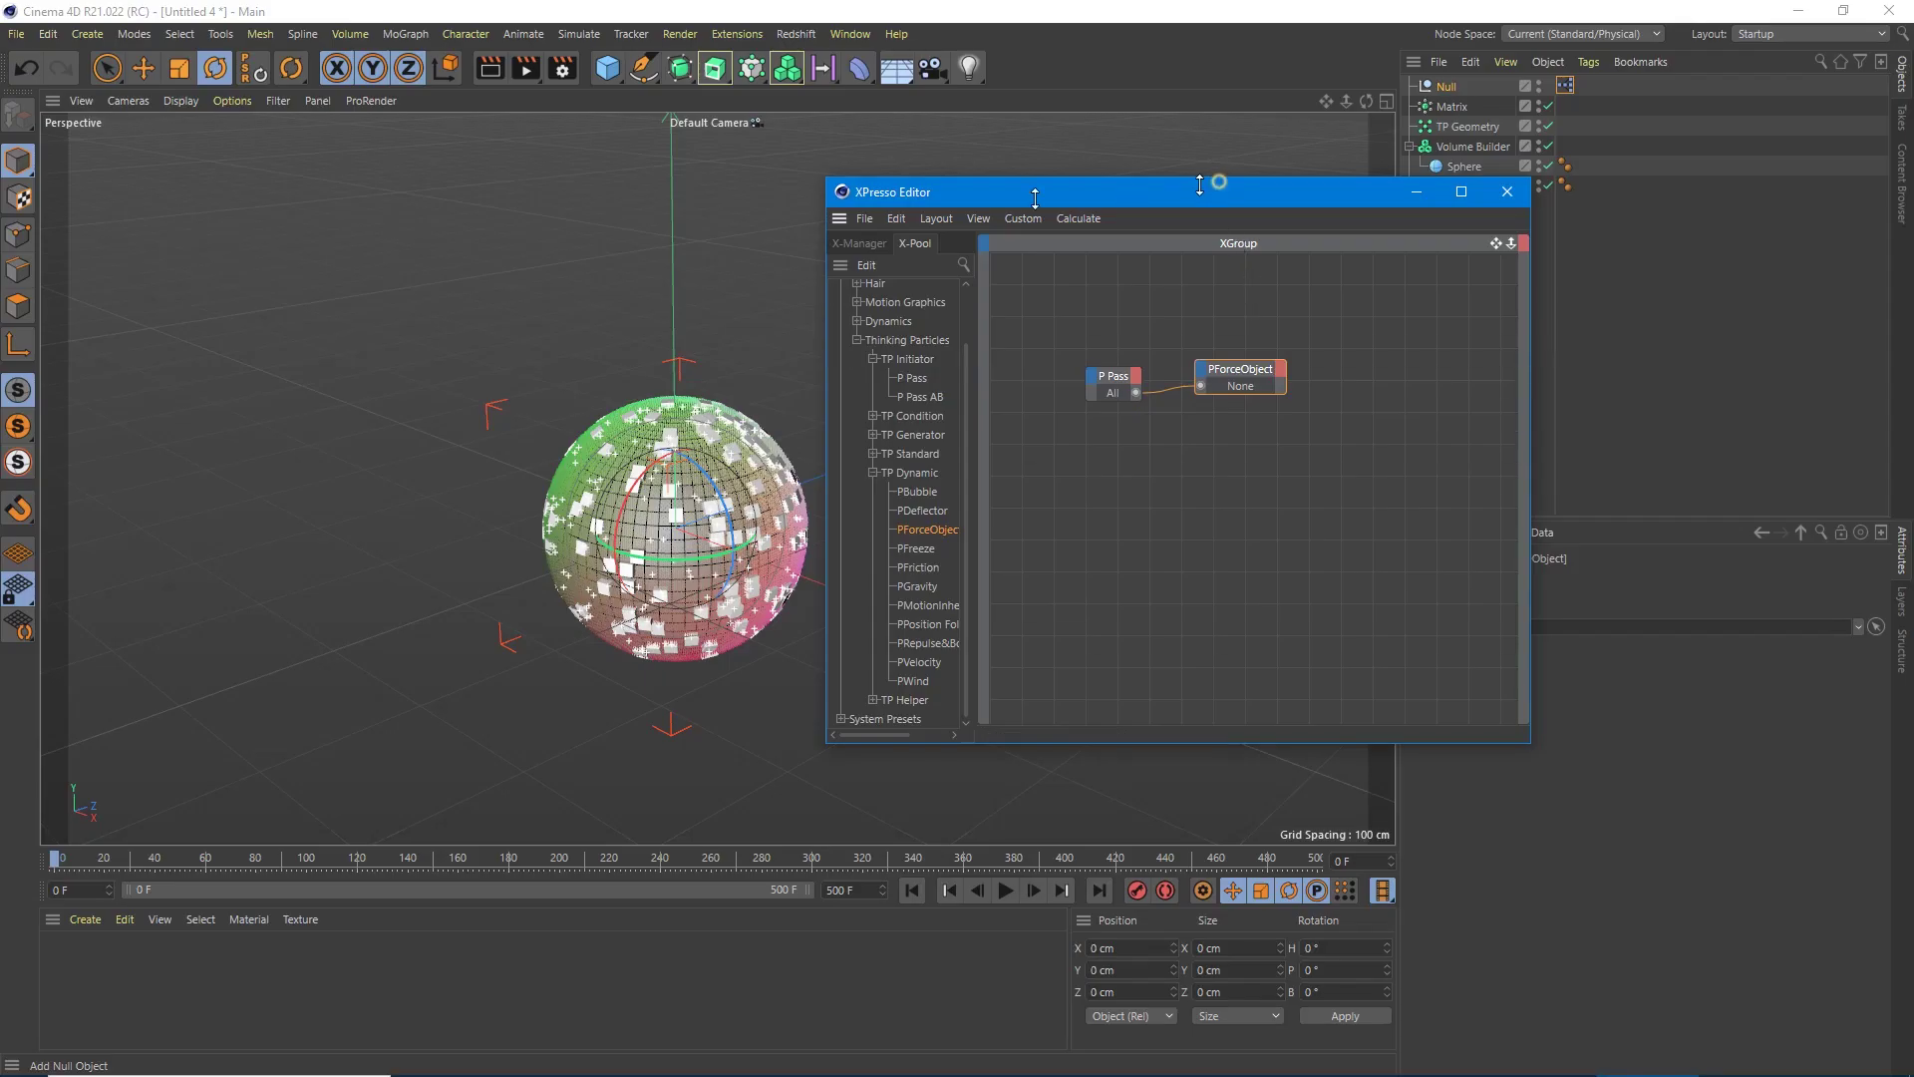
mouse_move(1047, 191)
mouse_down()
mouse_move(1047, 212)
mouse_move(856, 207)
mouse_up()
Add a Field Force from Simulate > Forces and close the XPresso editor.
click(578, 34)
mouse_move(595, 167)
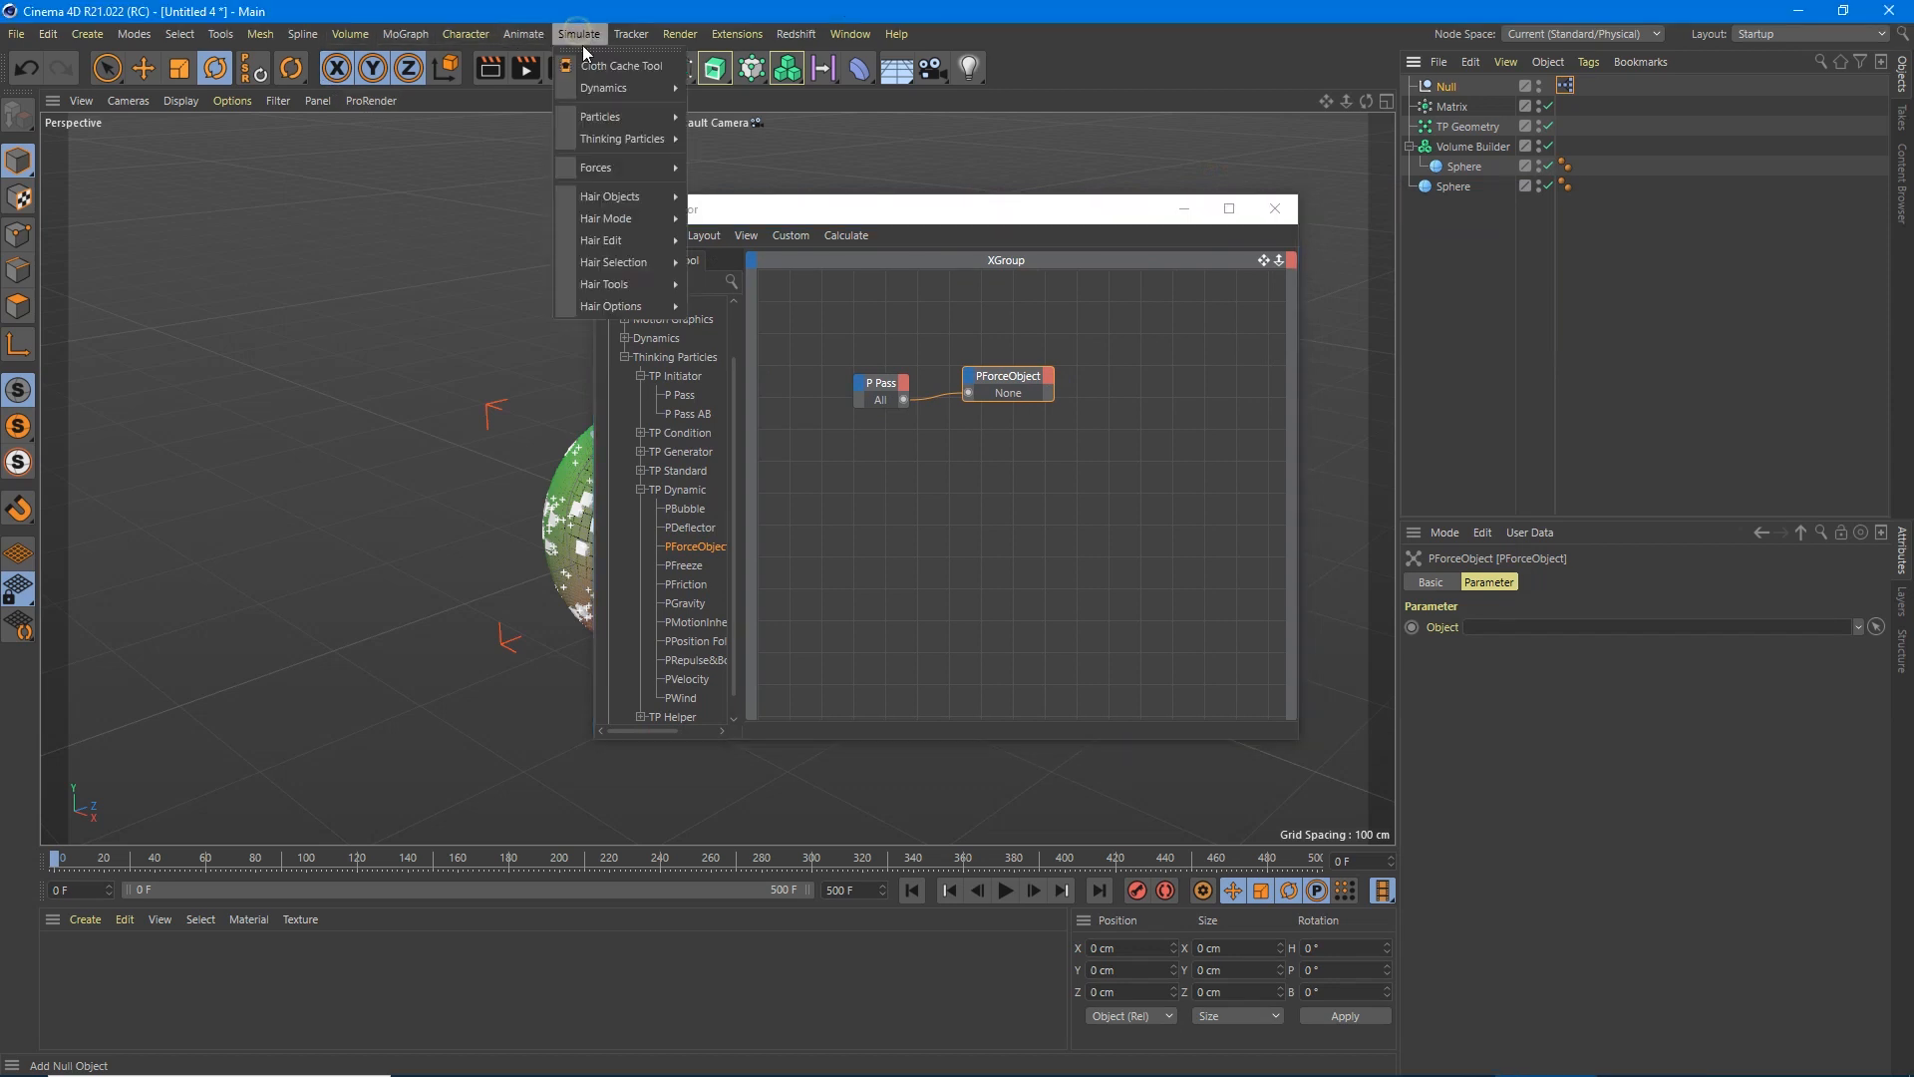
click(733, 239)
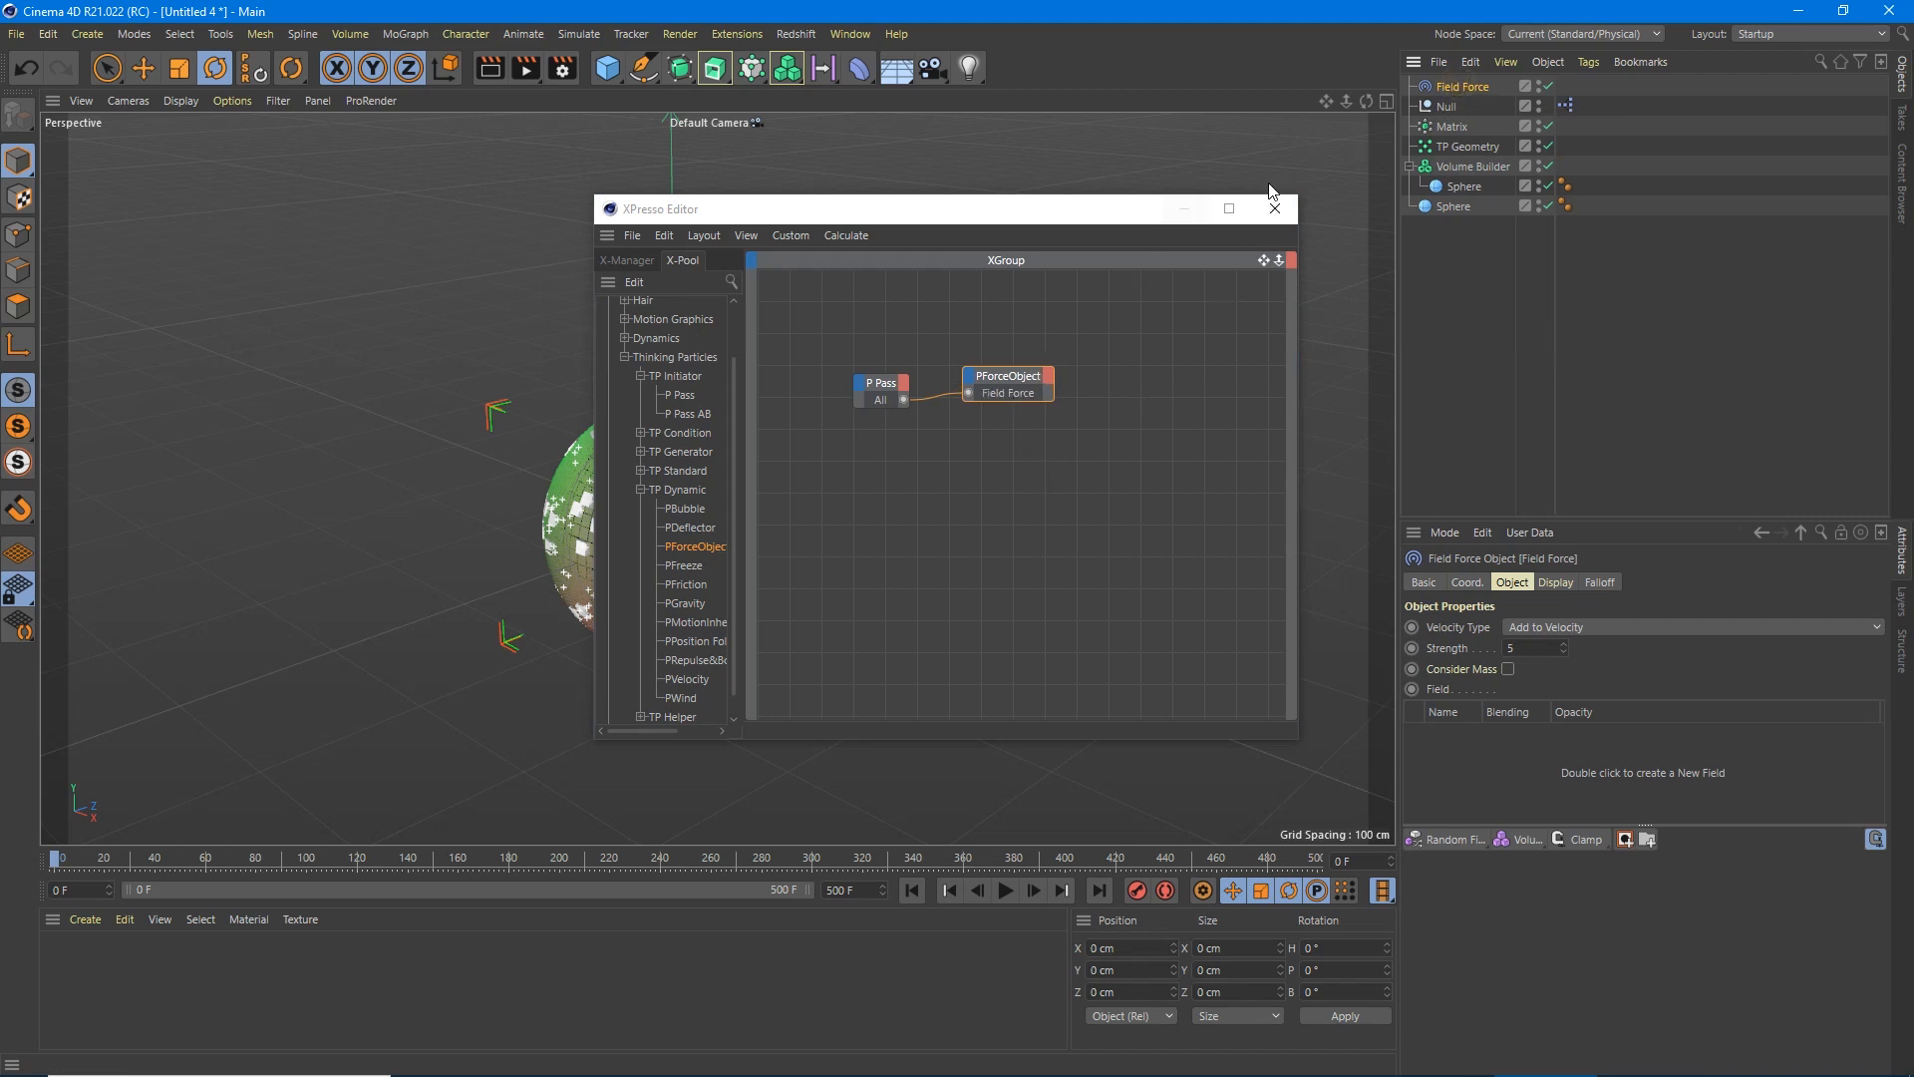
click(1275, 208)
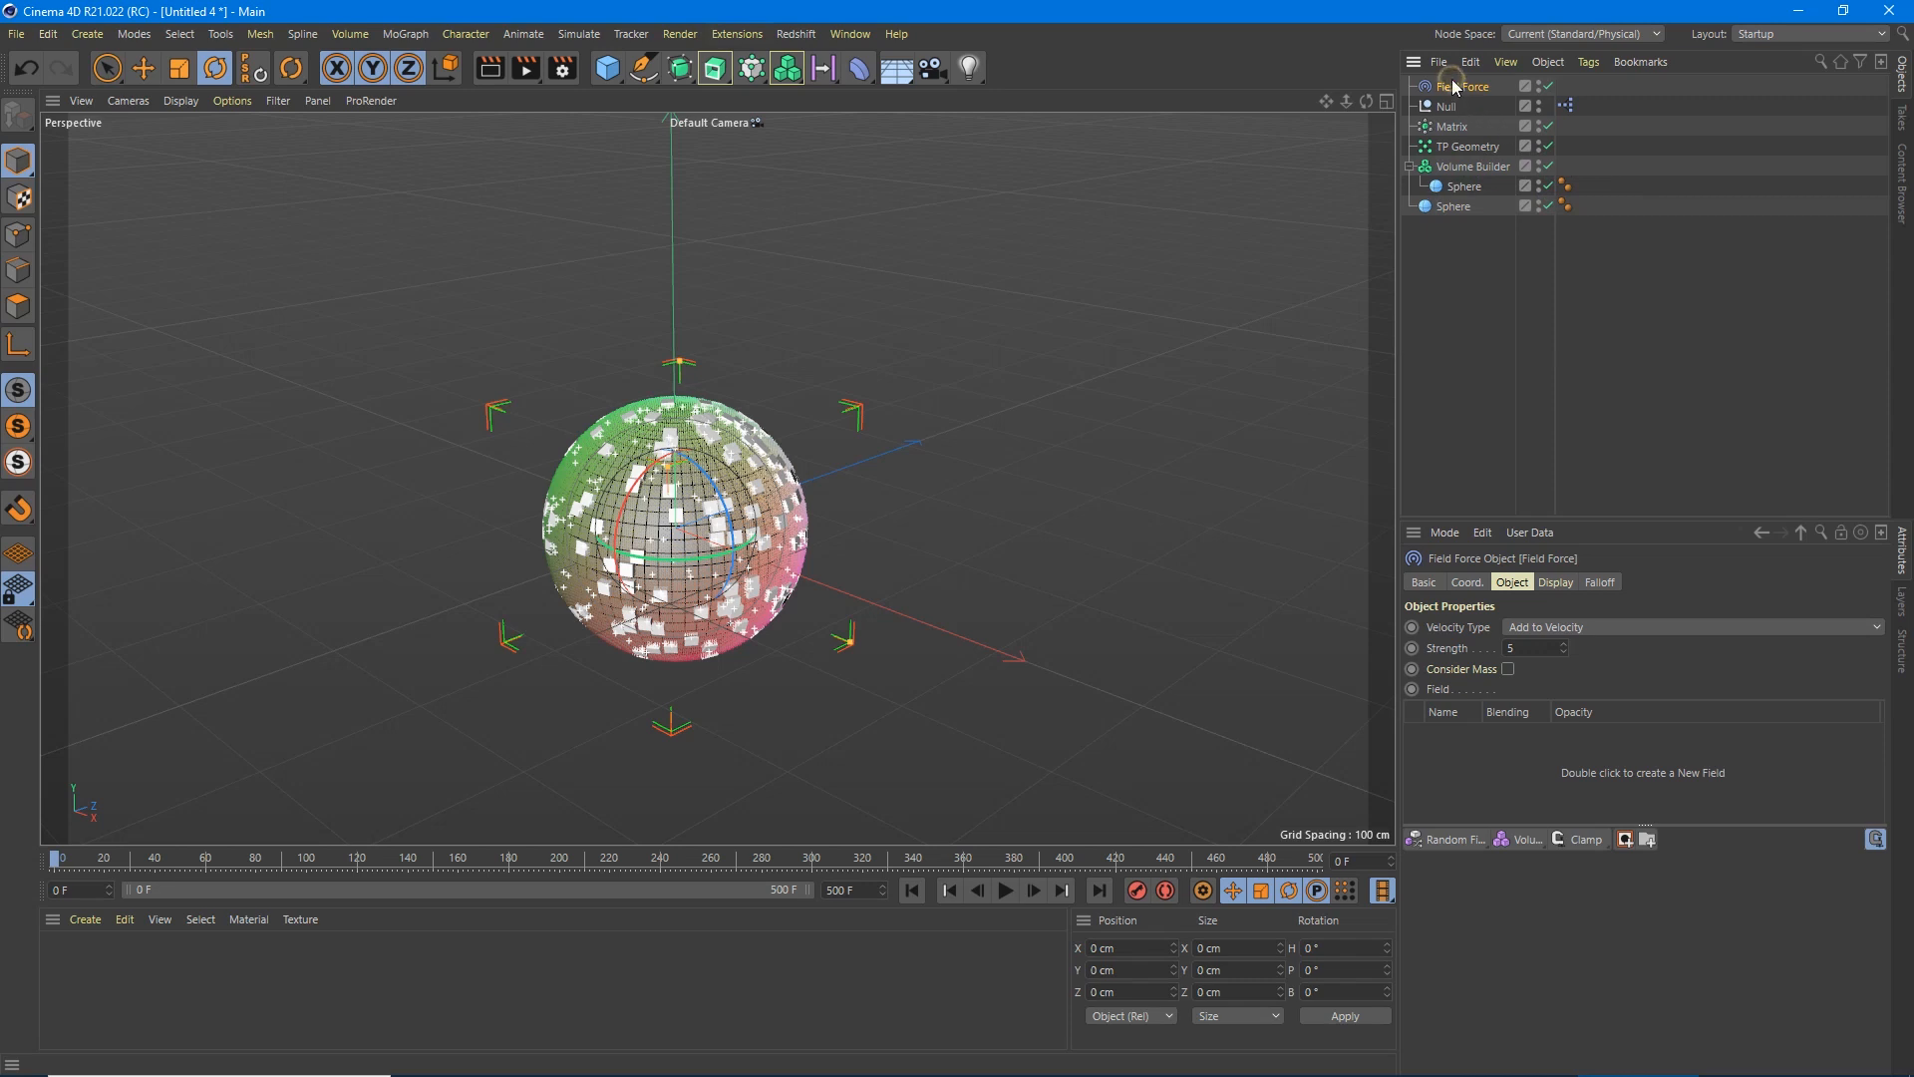
Set the Field Force to Set Absolute Velocity with the Volume Builder as its field Volume Object.
click(1563, 628)
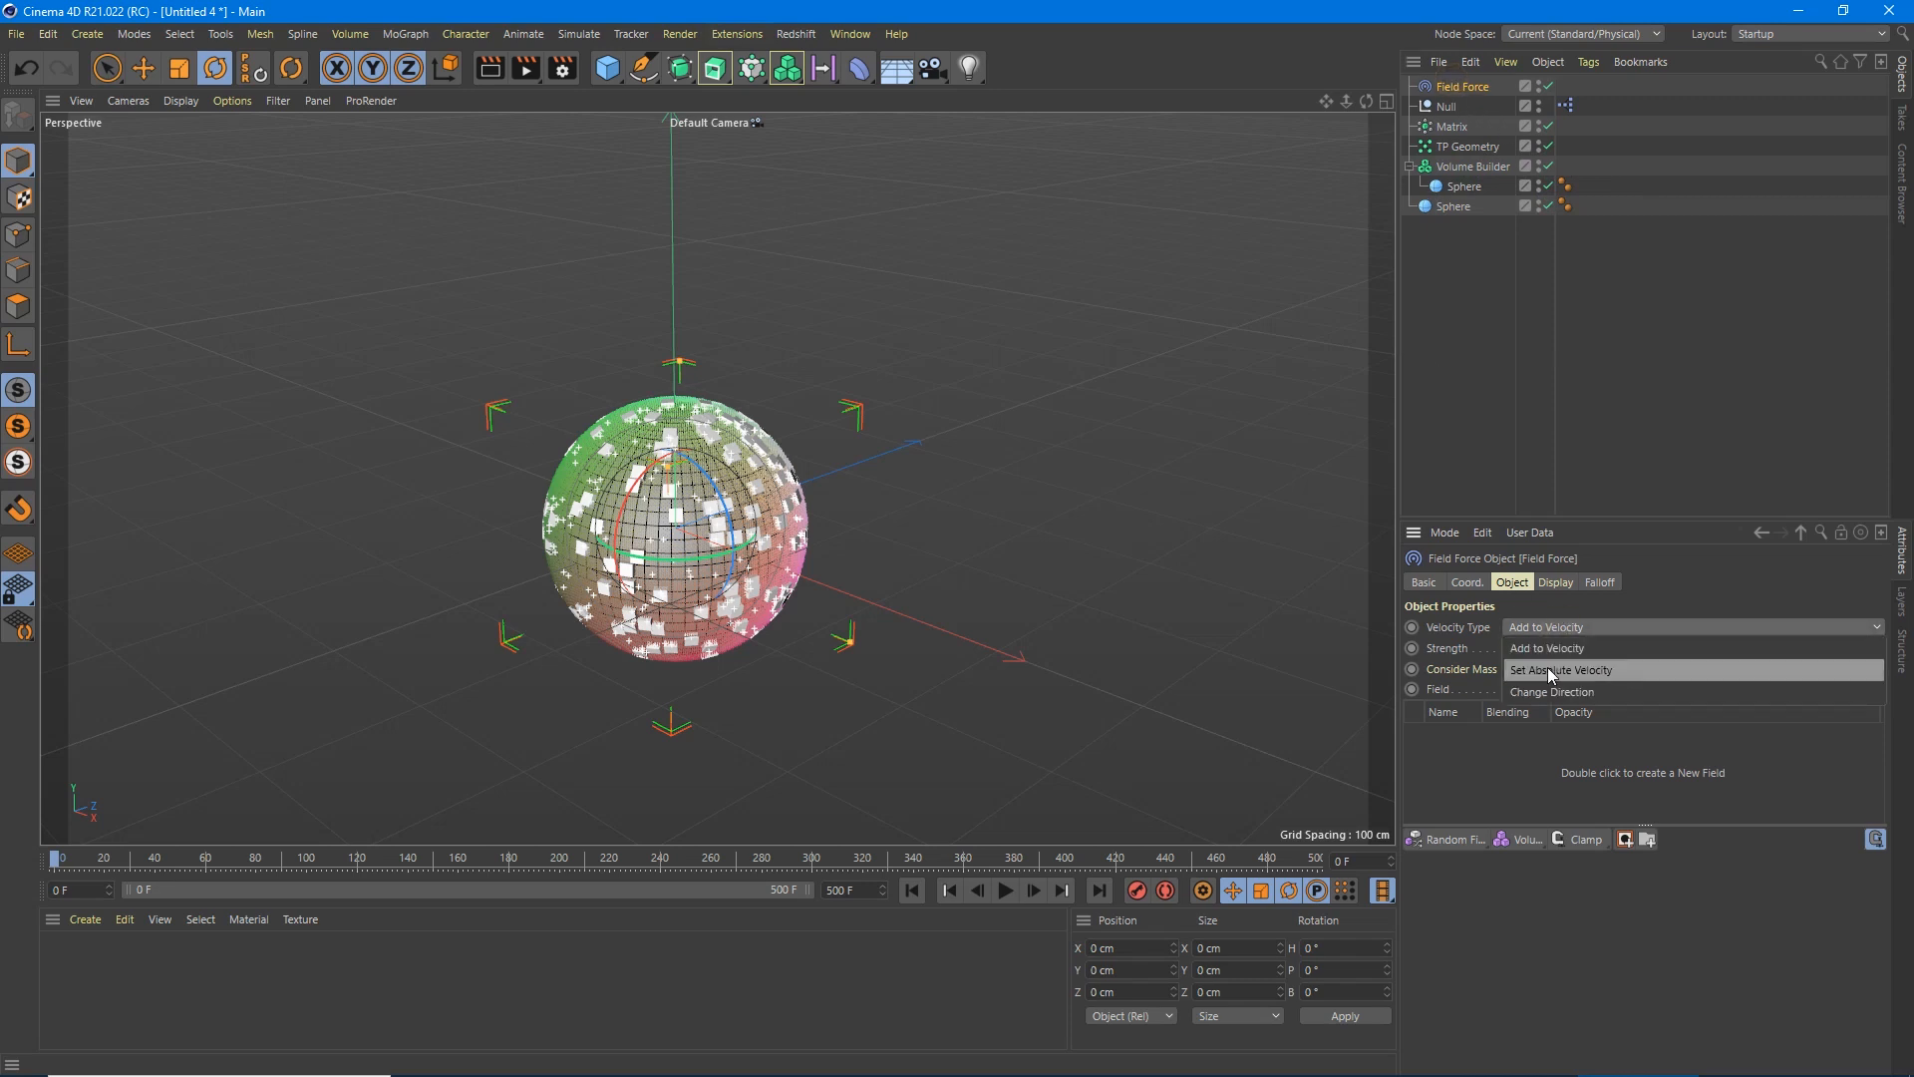
click(1562, 671)
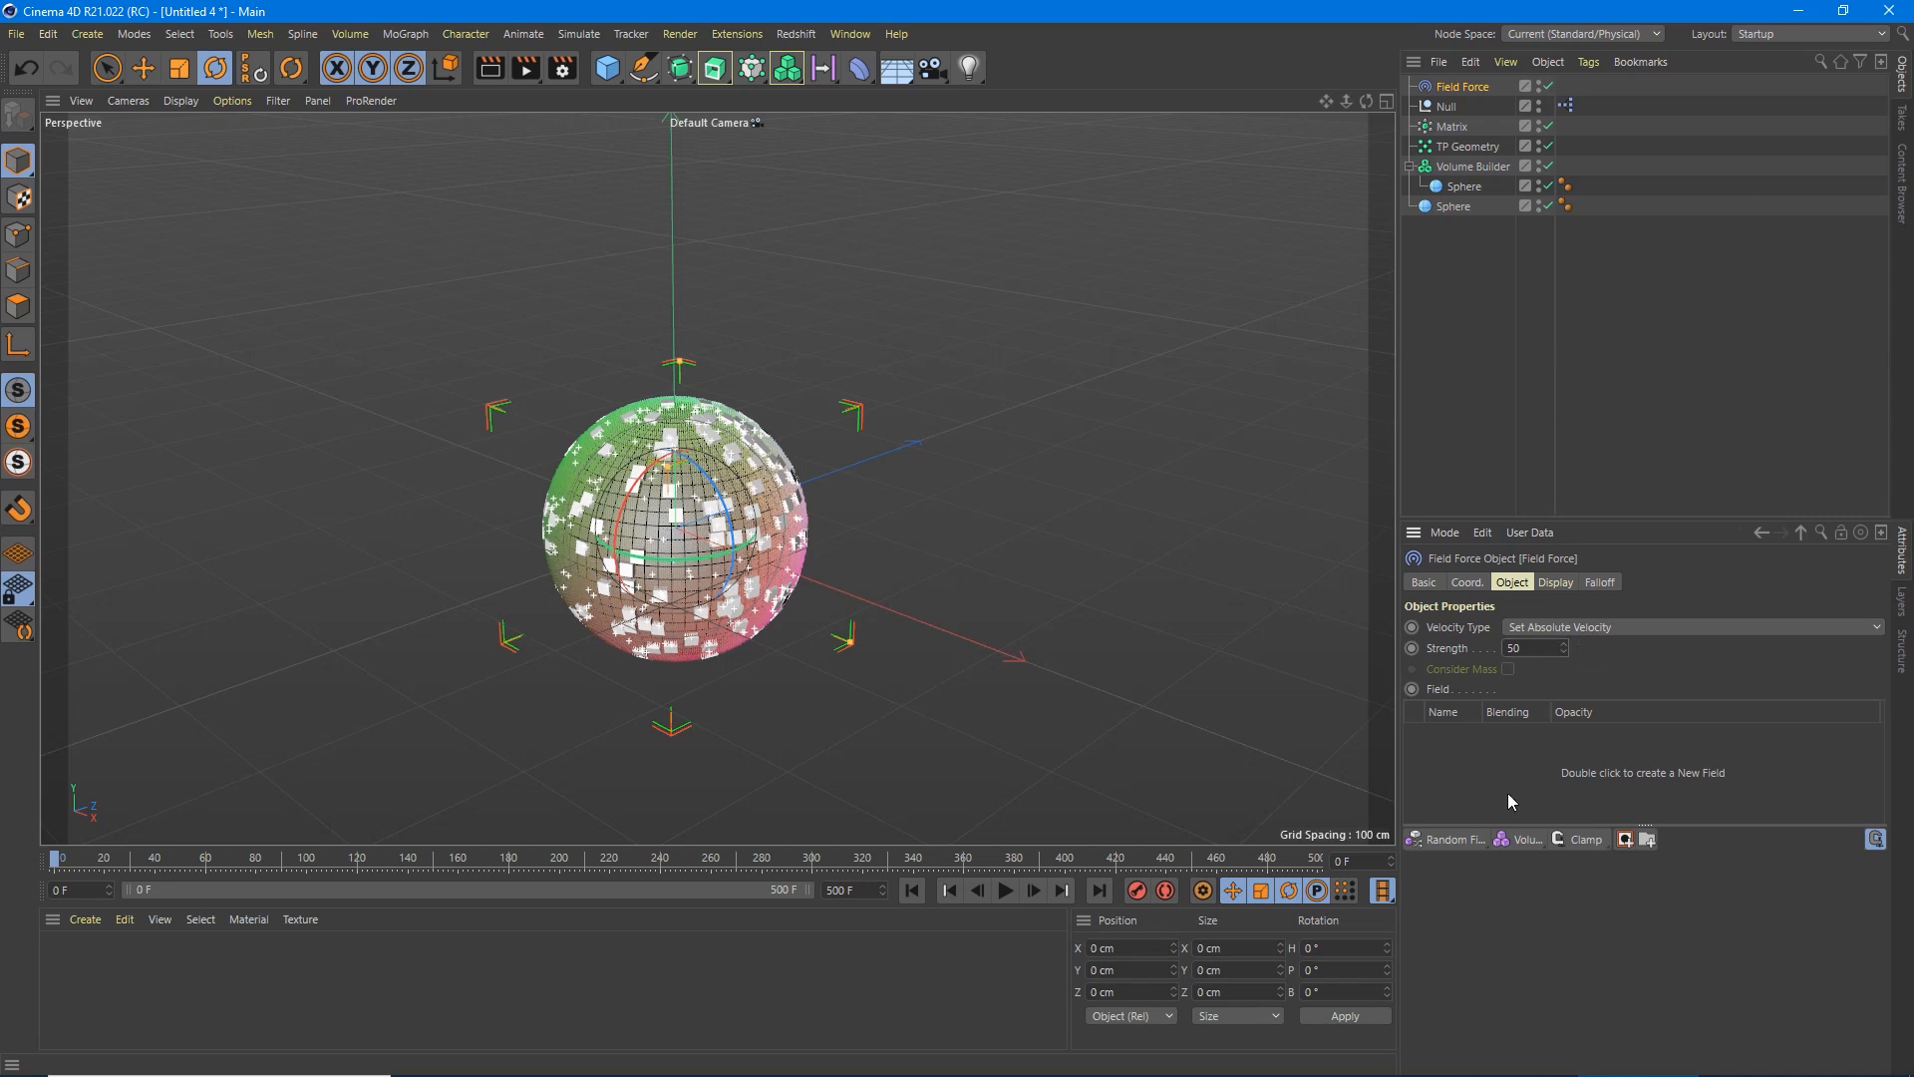
drag(1468, 166, 1511, 754)
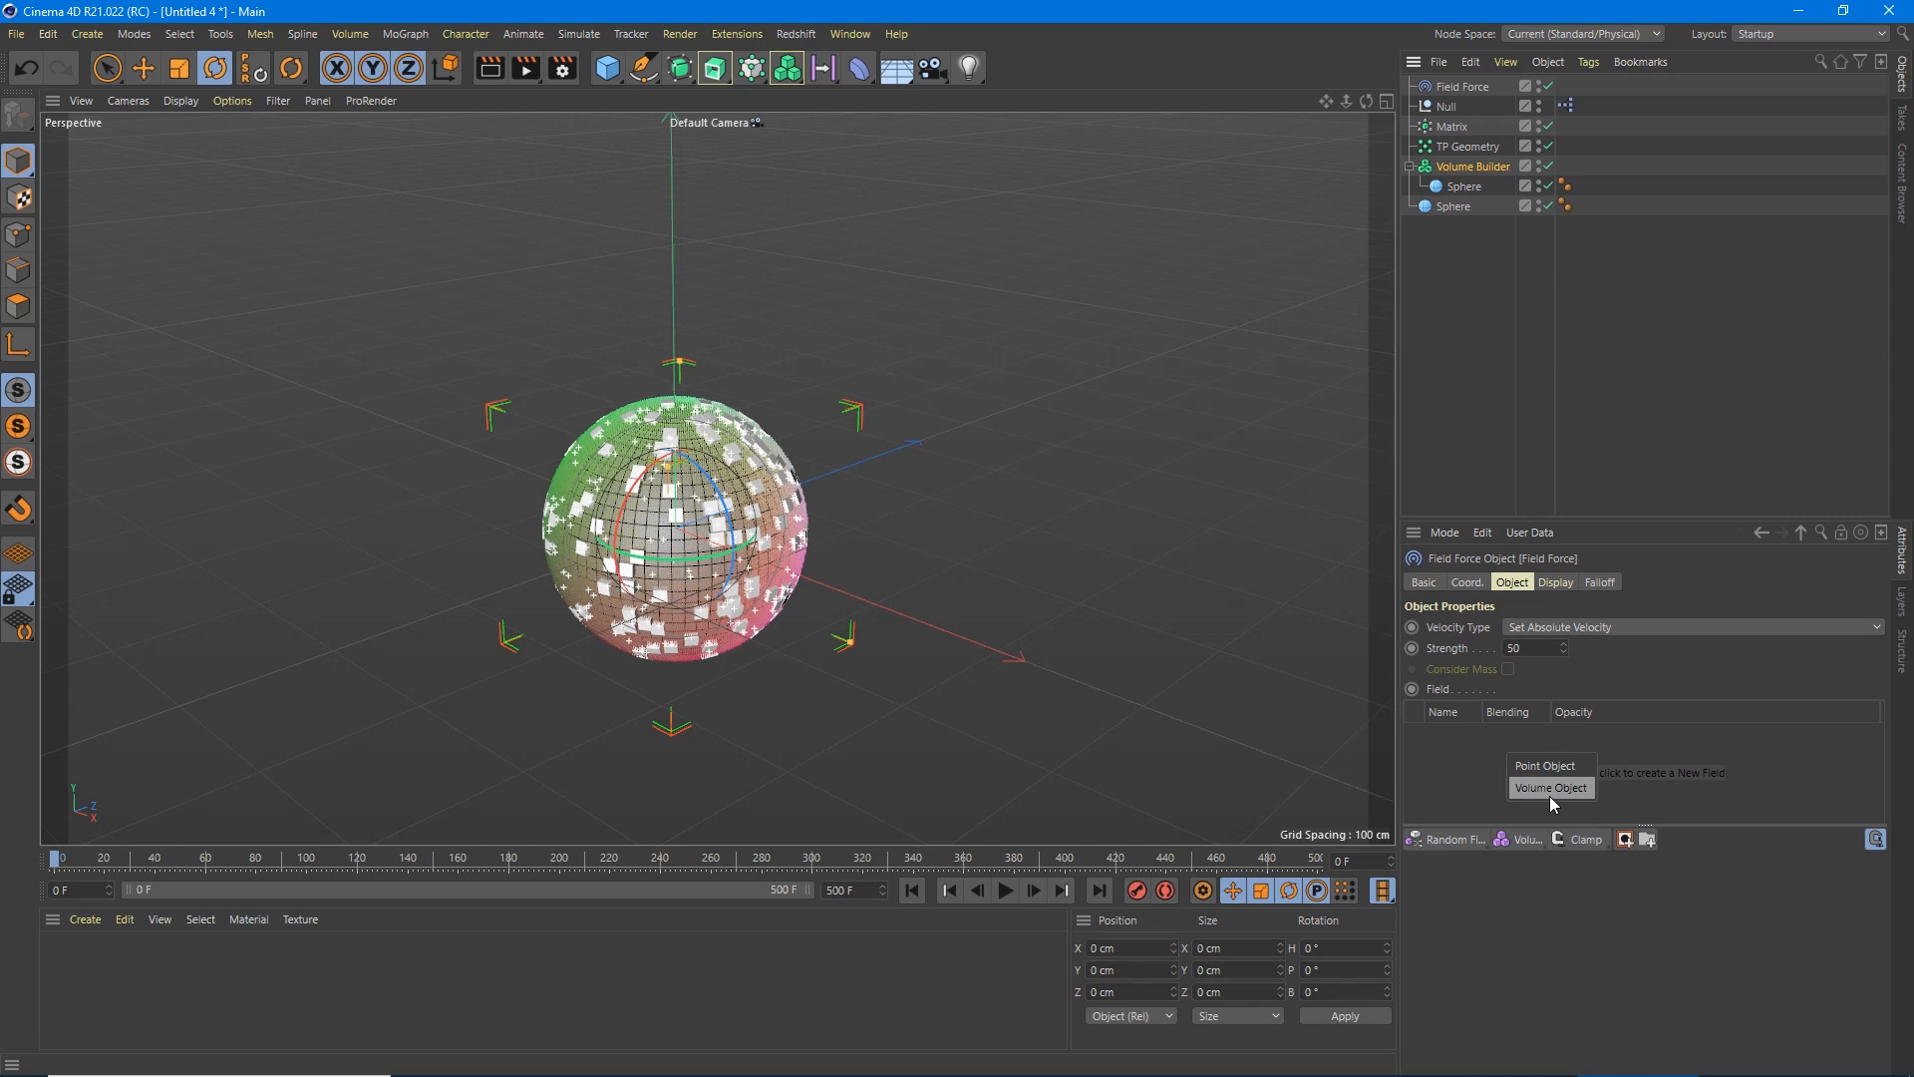
click(1550, 789)
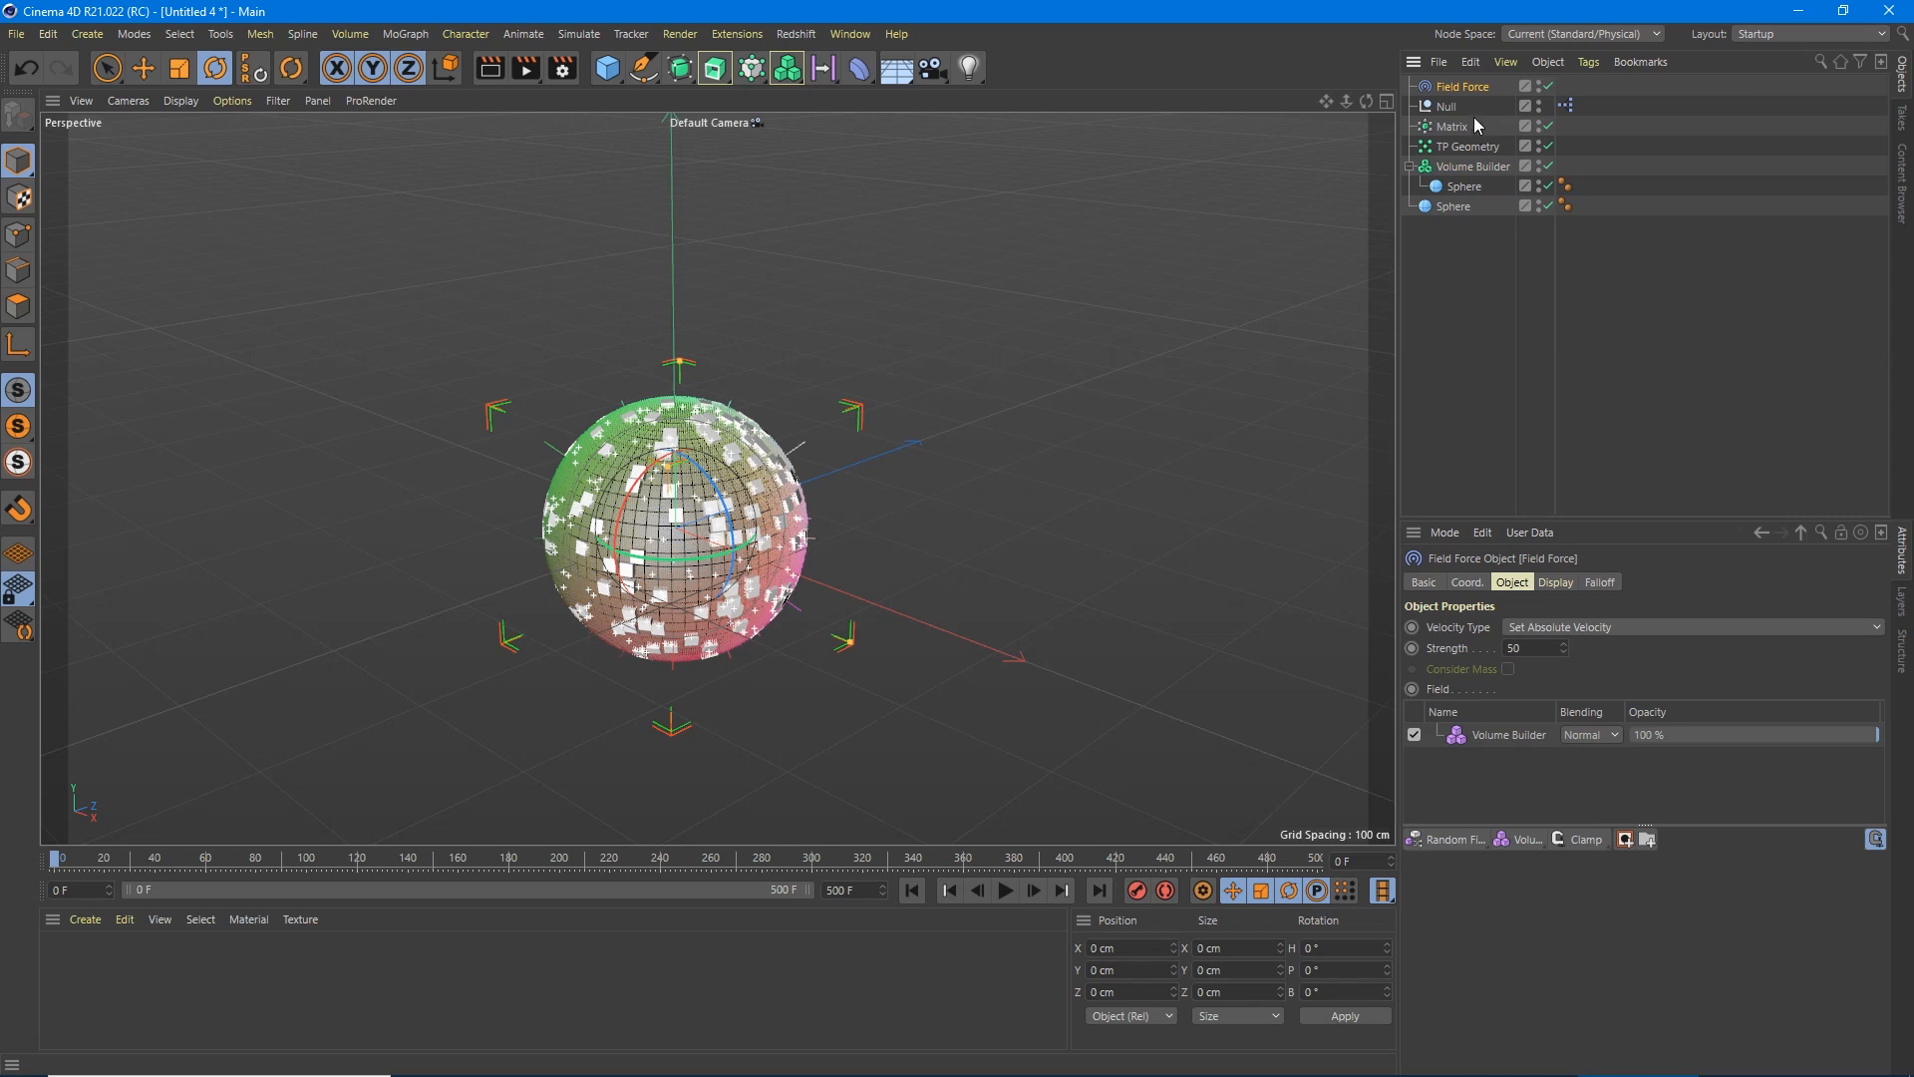
Add a MoGraph Tracer object to the scene.
click(757, 70)
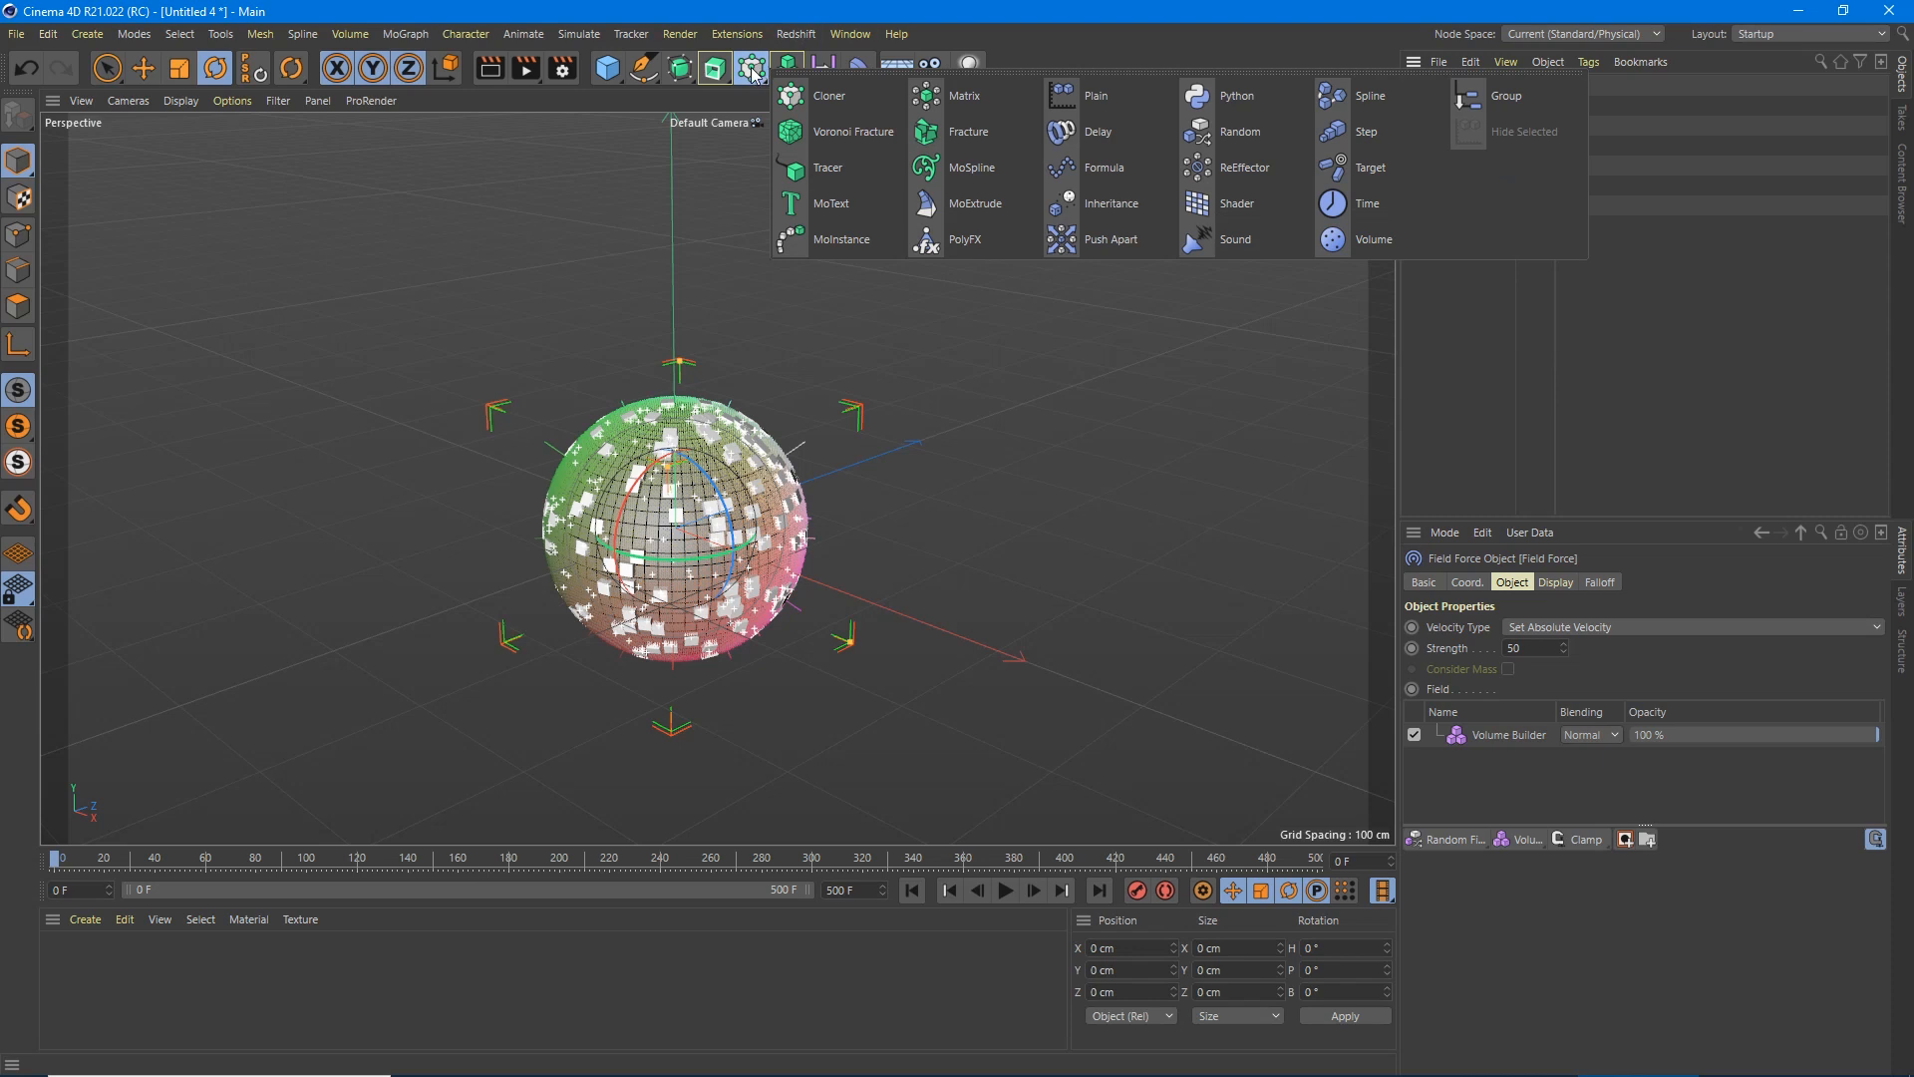
click(820, 169)
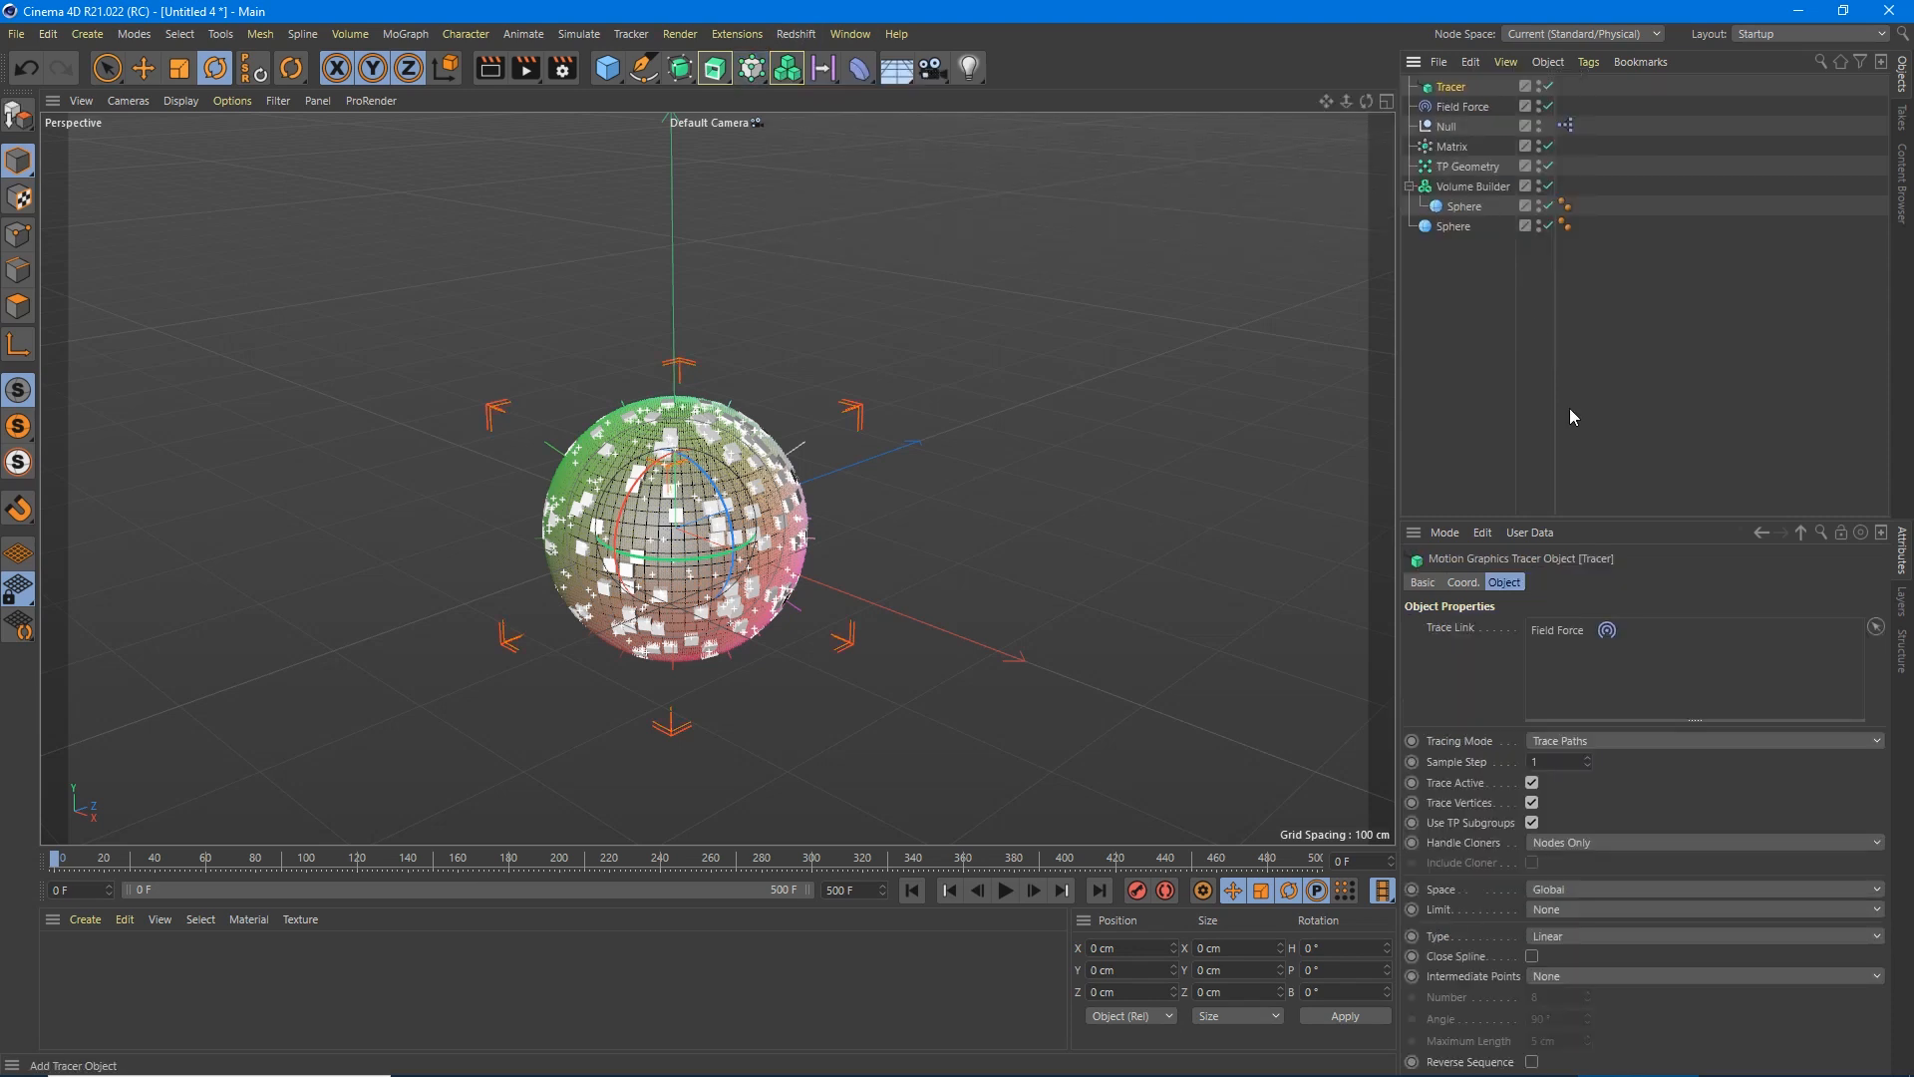
click(1560, 631)
Drag the All particle group from TP Settings into the Tracer's Trace Link and close the dialog.
click(578, 33)
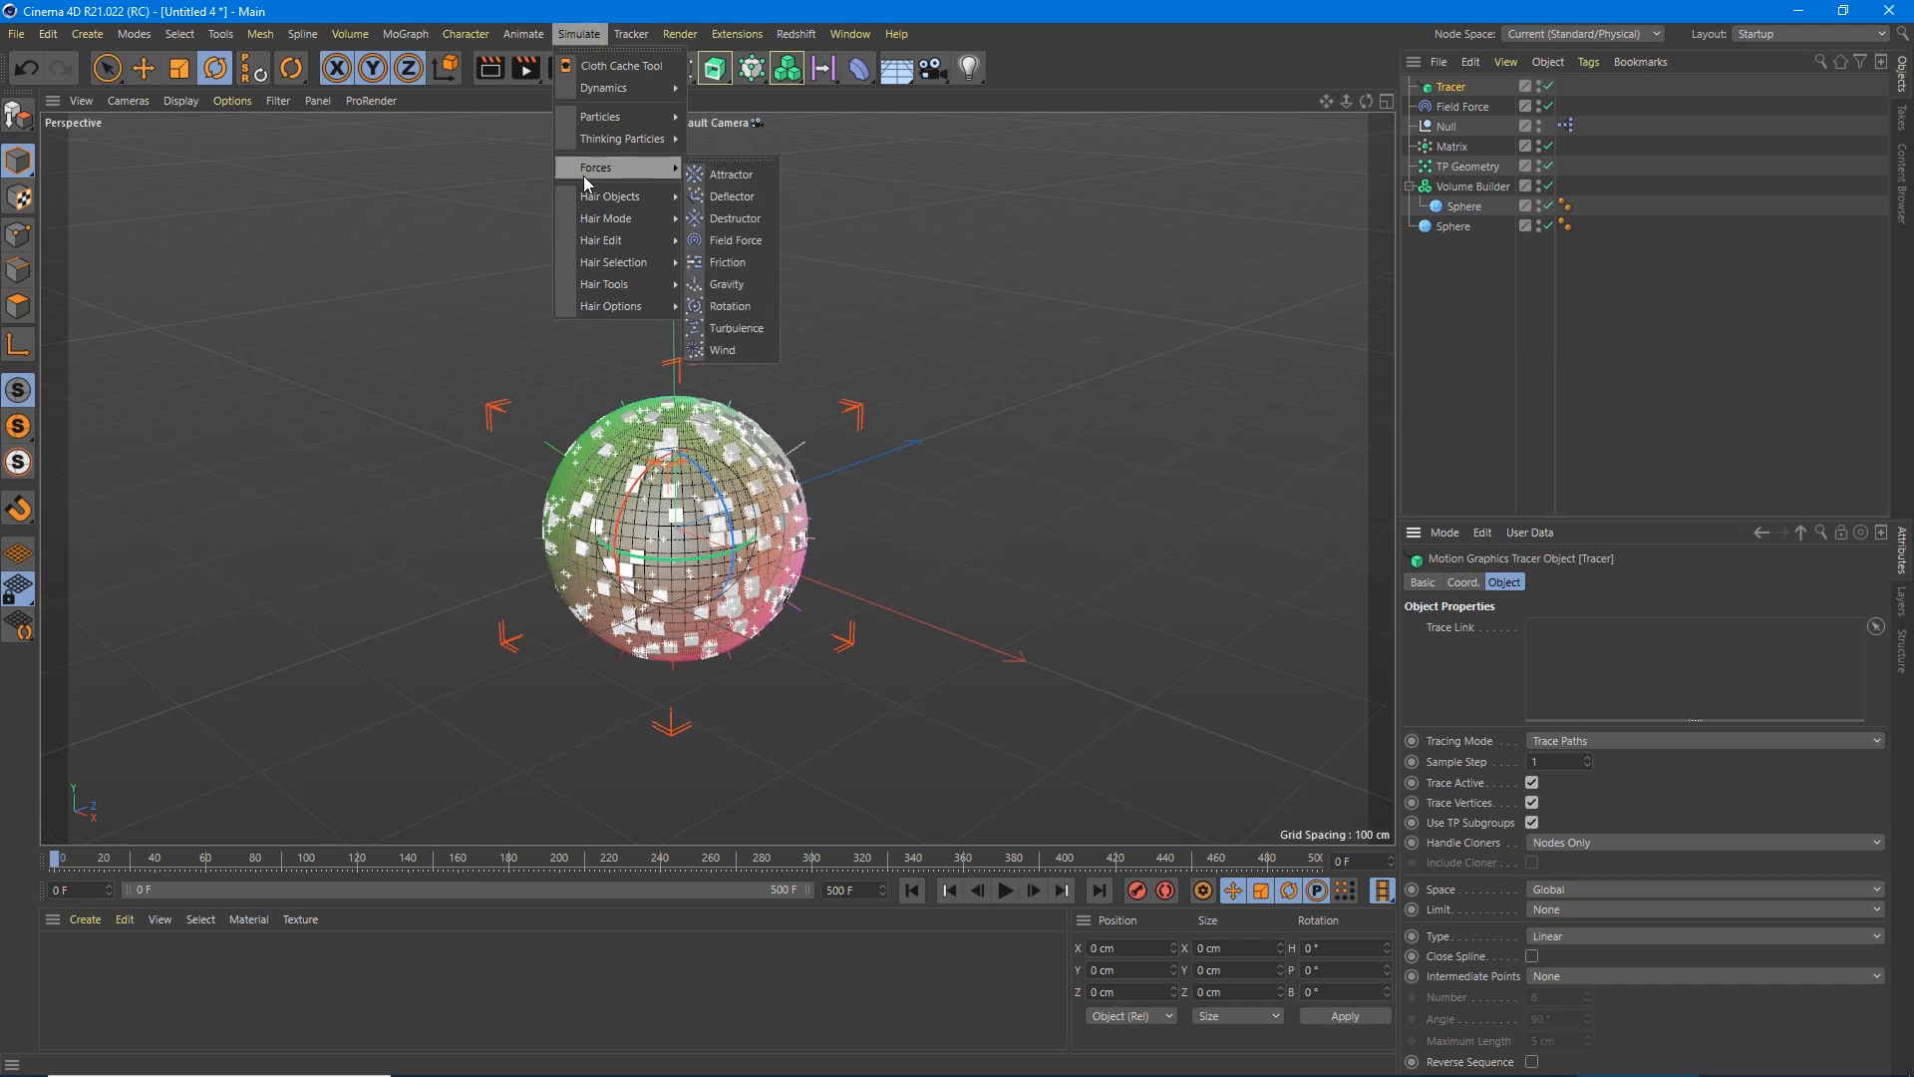
mouse_move(621, 138)
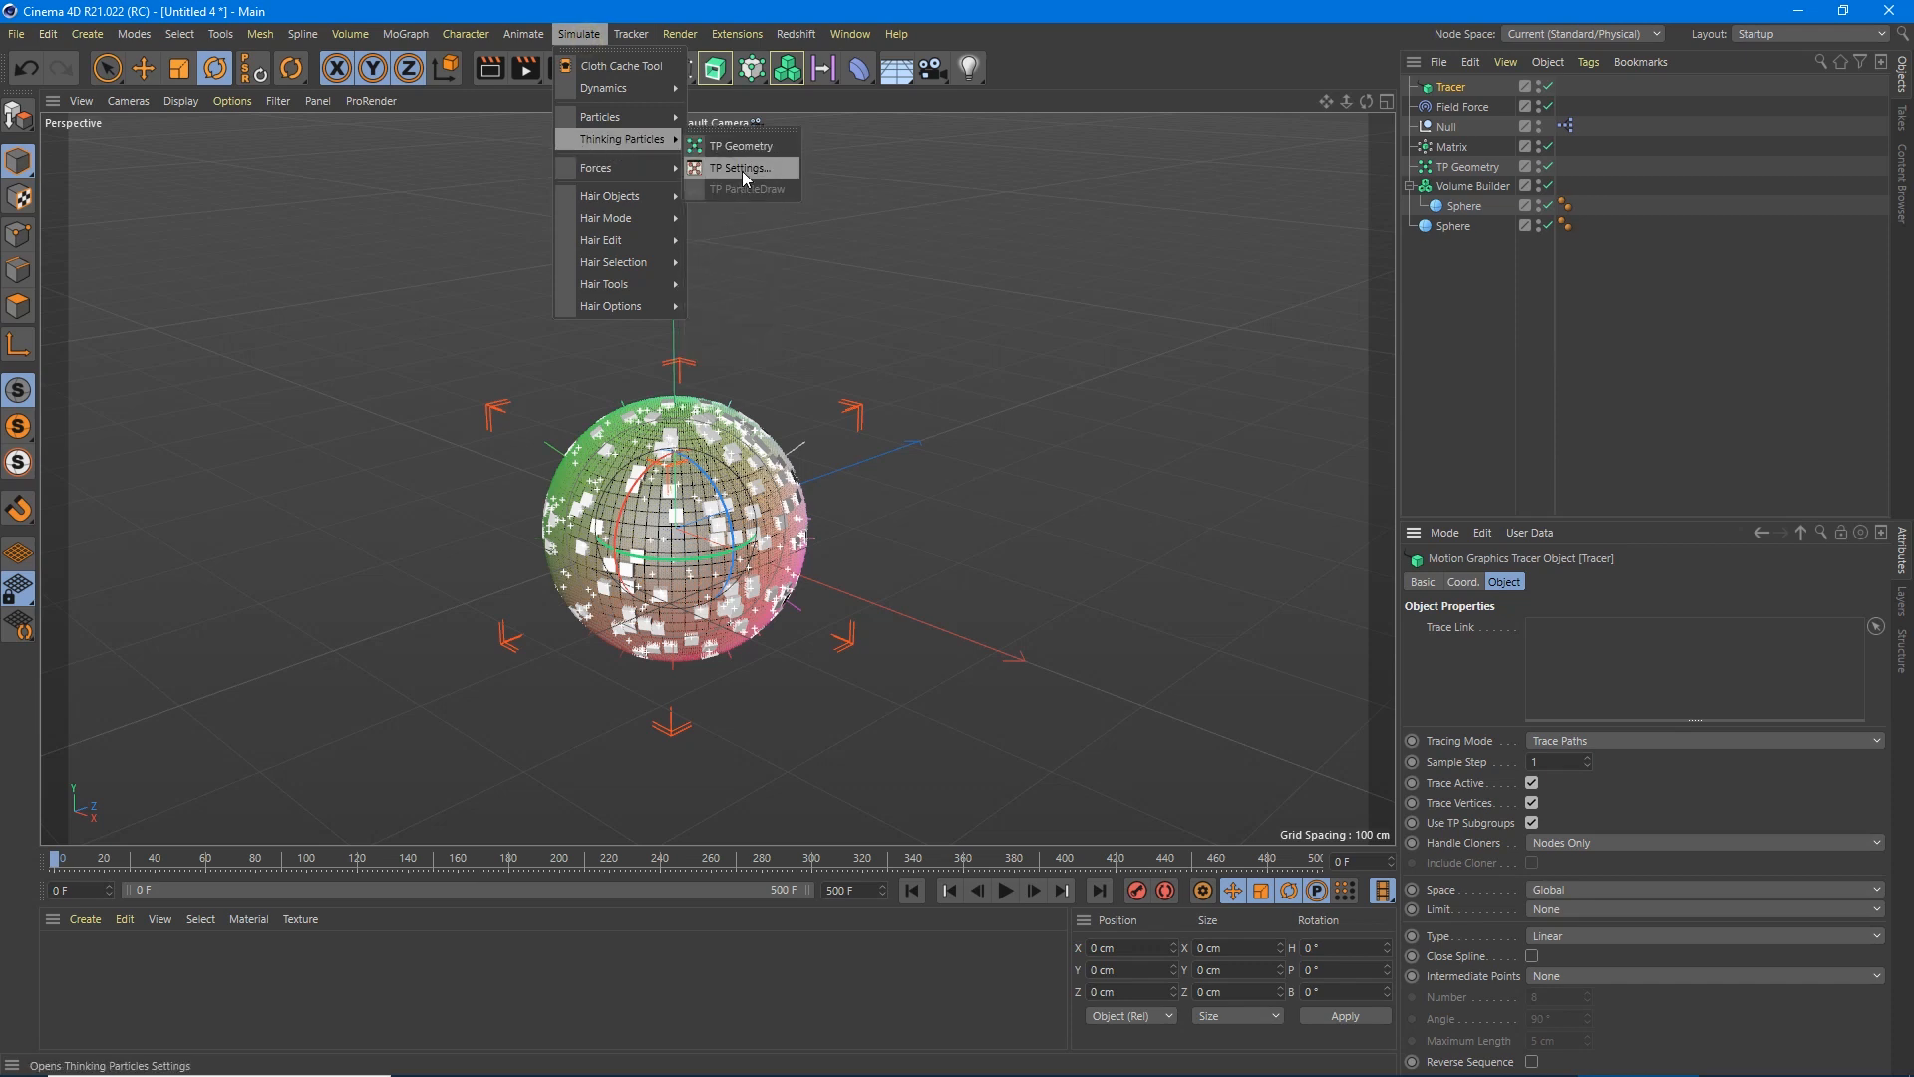
click(743, 170)
drag(785, 362, 1523, 728)
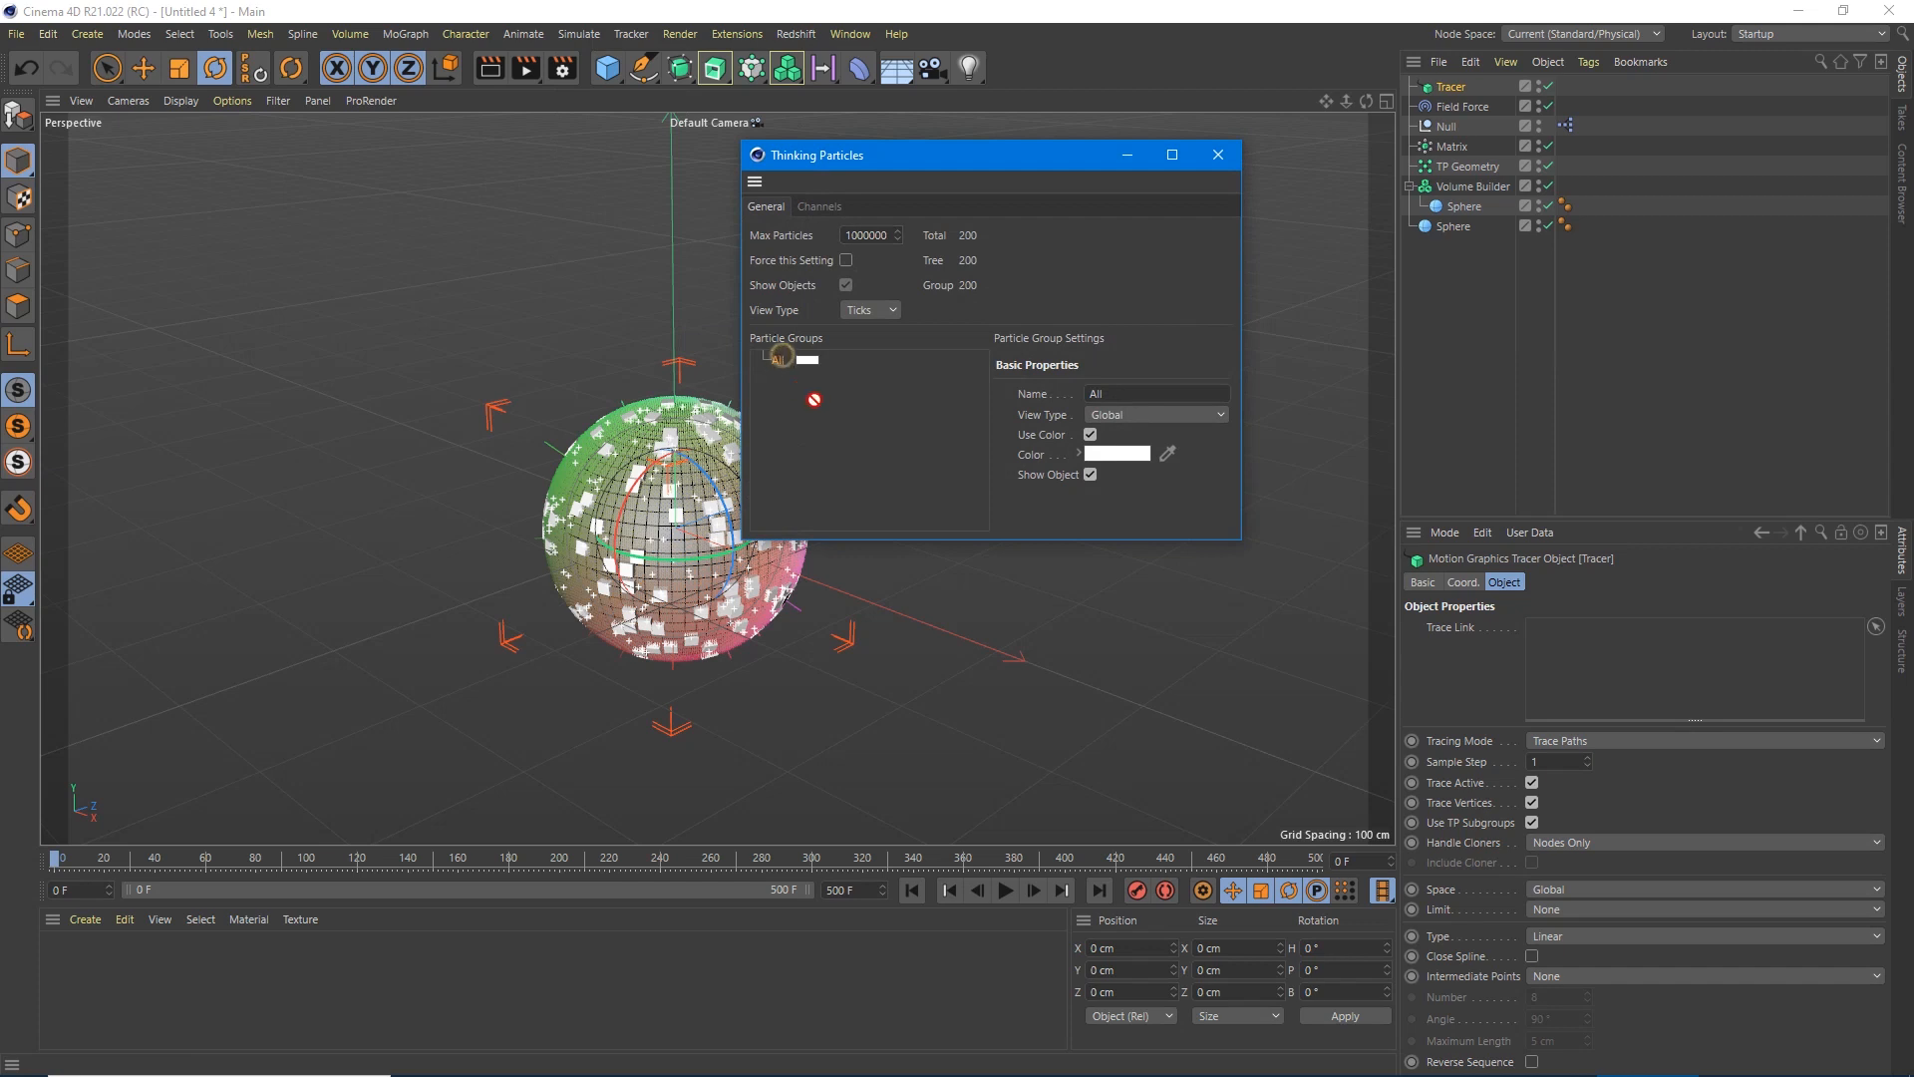
drag(1623, 666, 1623, 668)
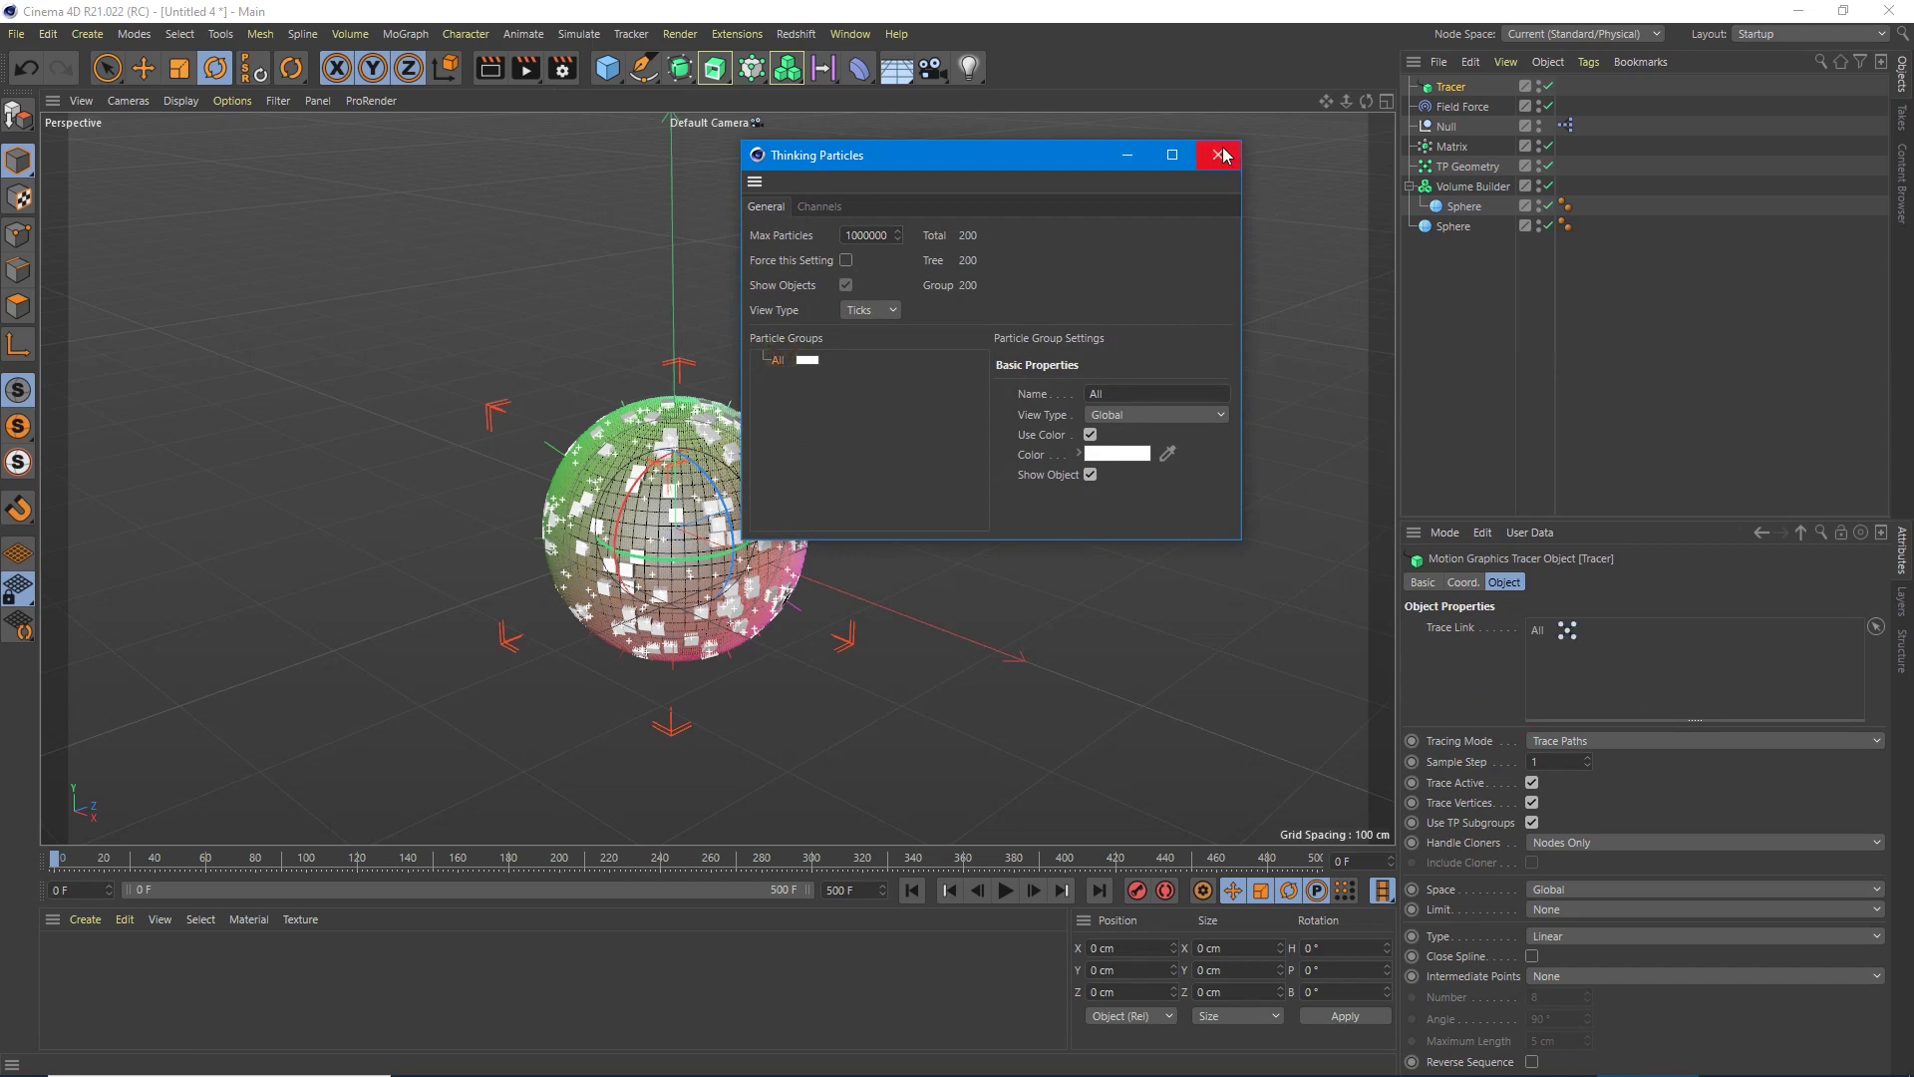
click(1218, 154)
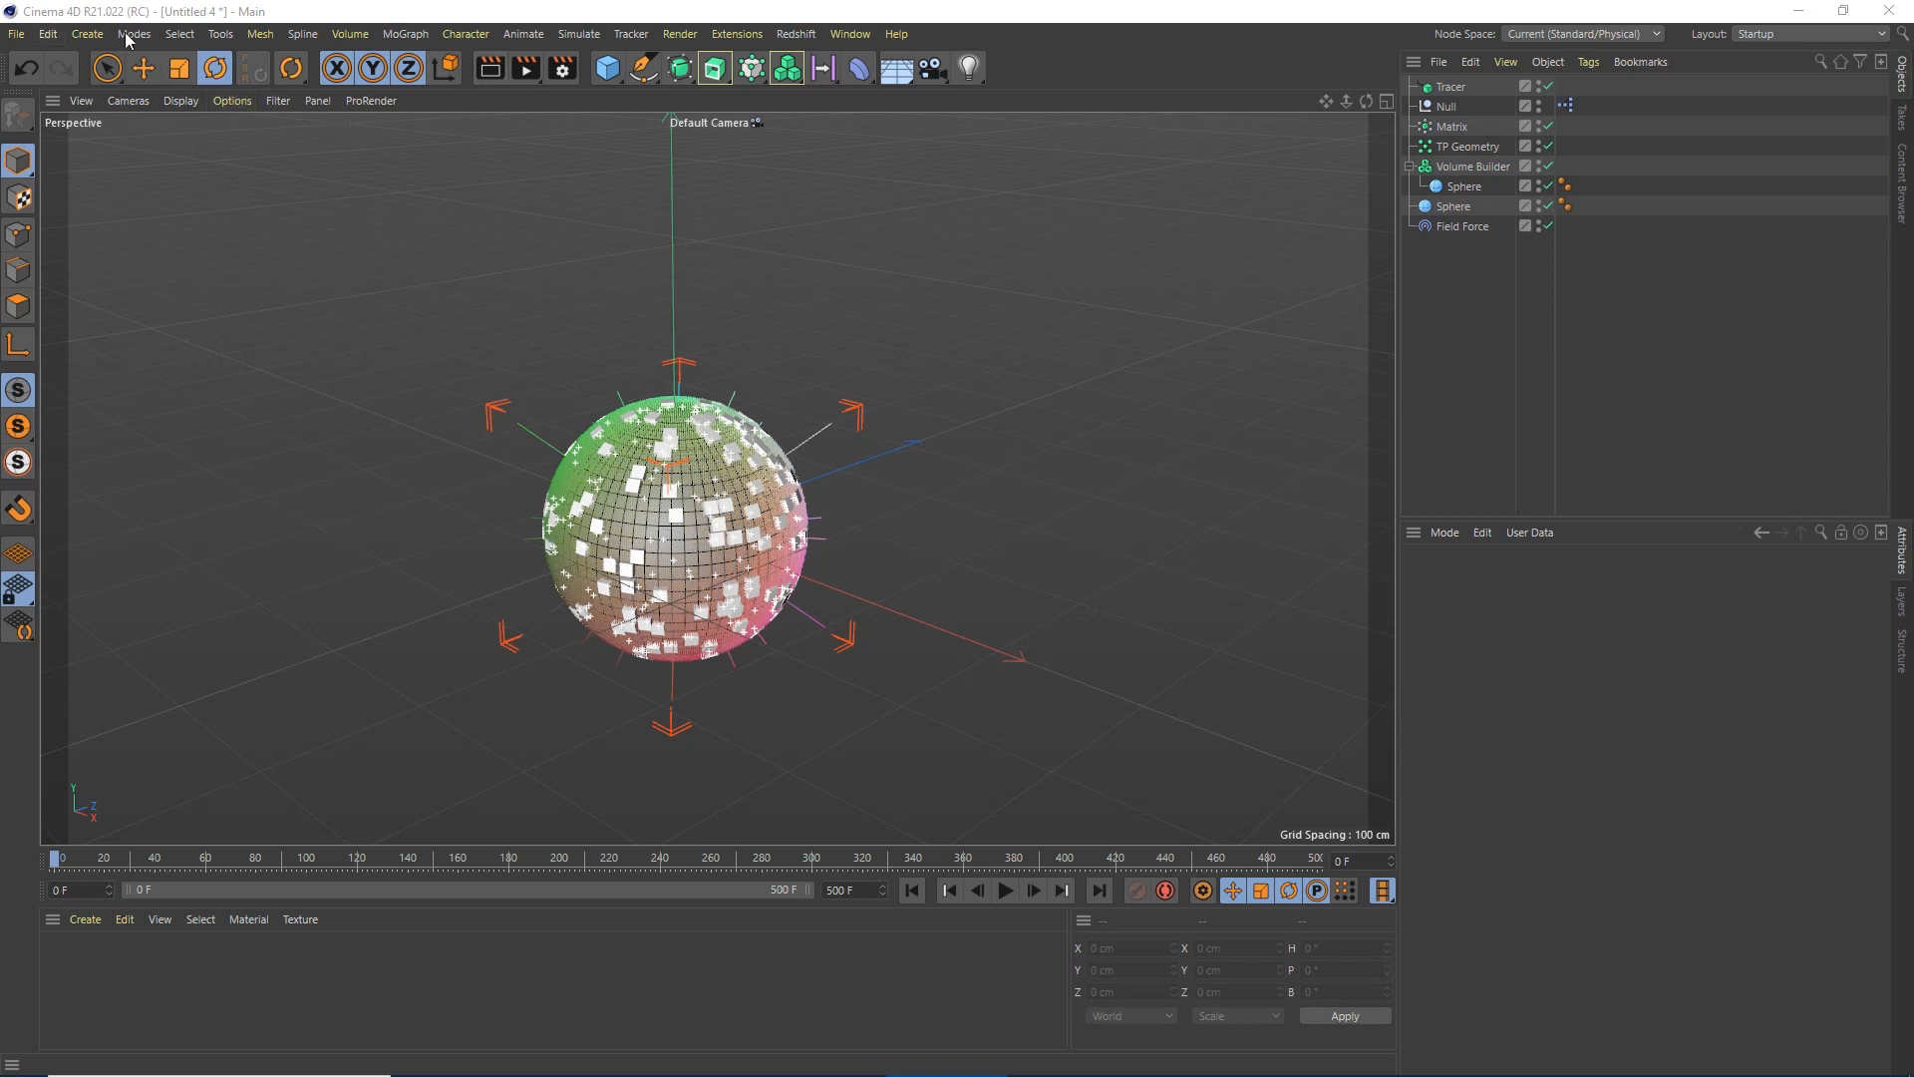
Add a Random Field nested under the Field Force and raise the force strength to 500.
click(87, 33)
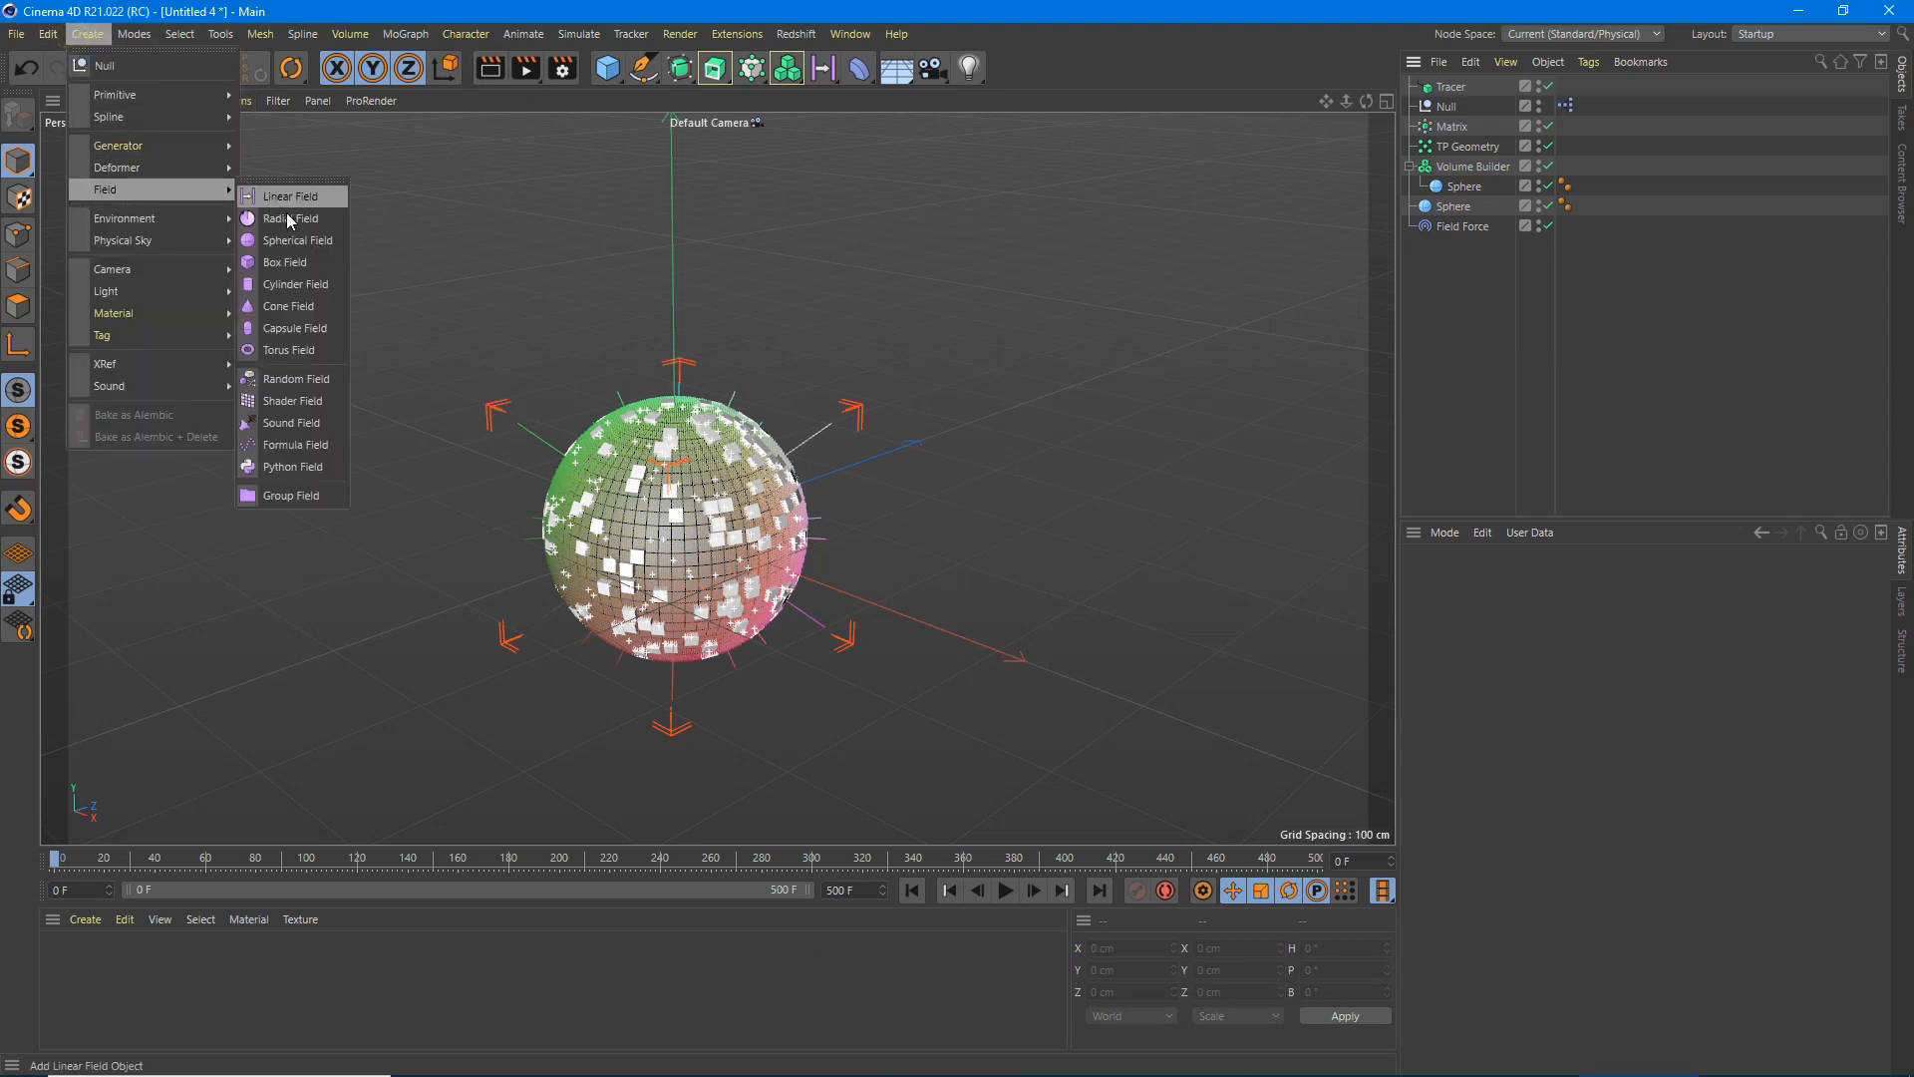
click(292, 359)
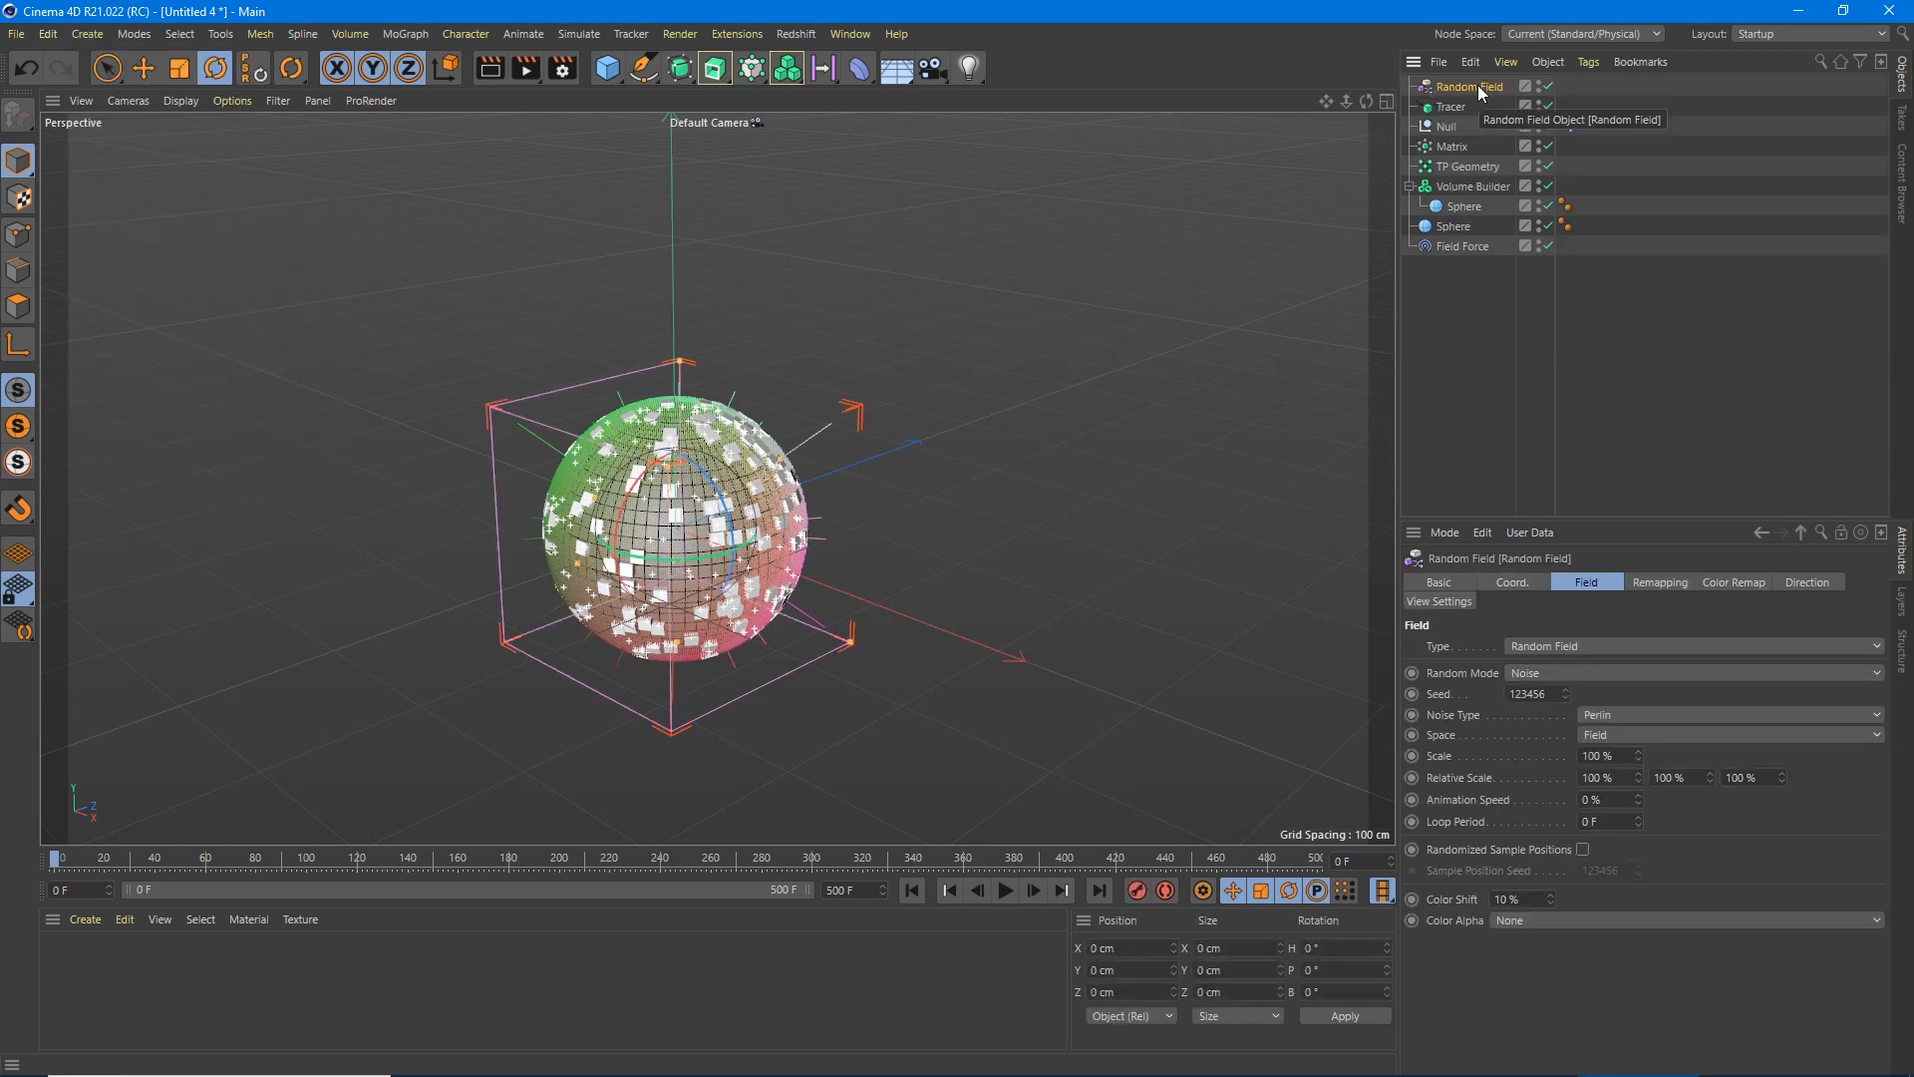
drag(1458, 86, 1458, 243)
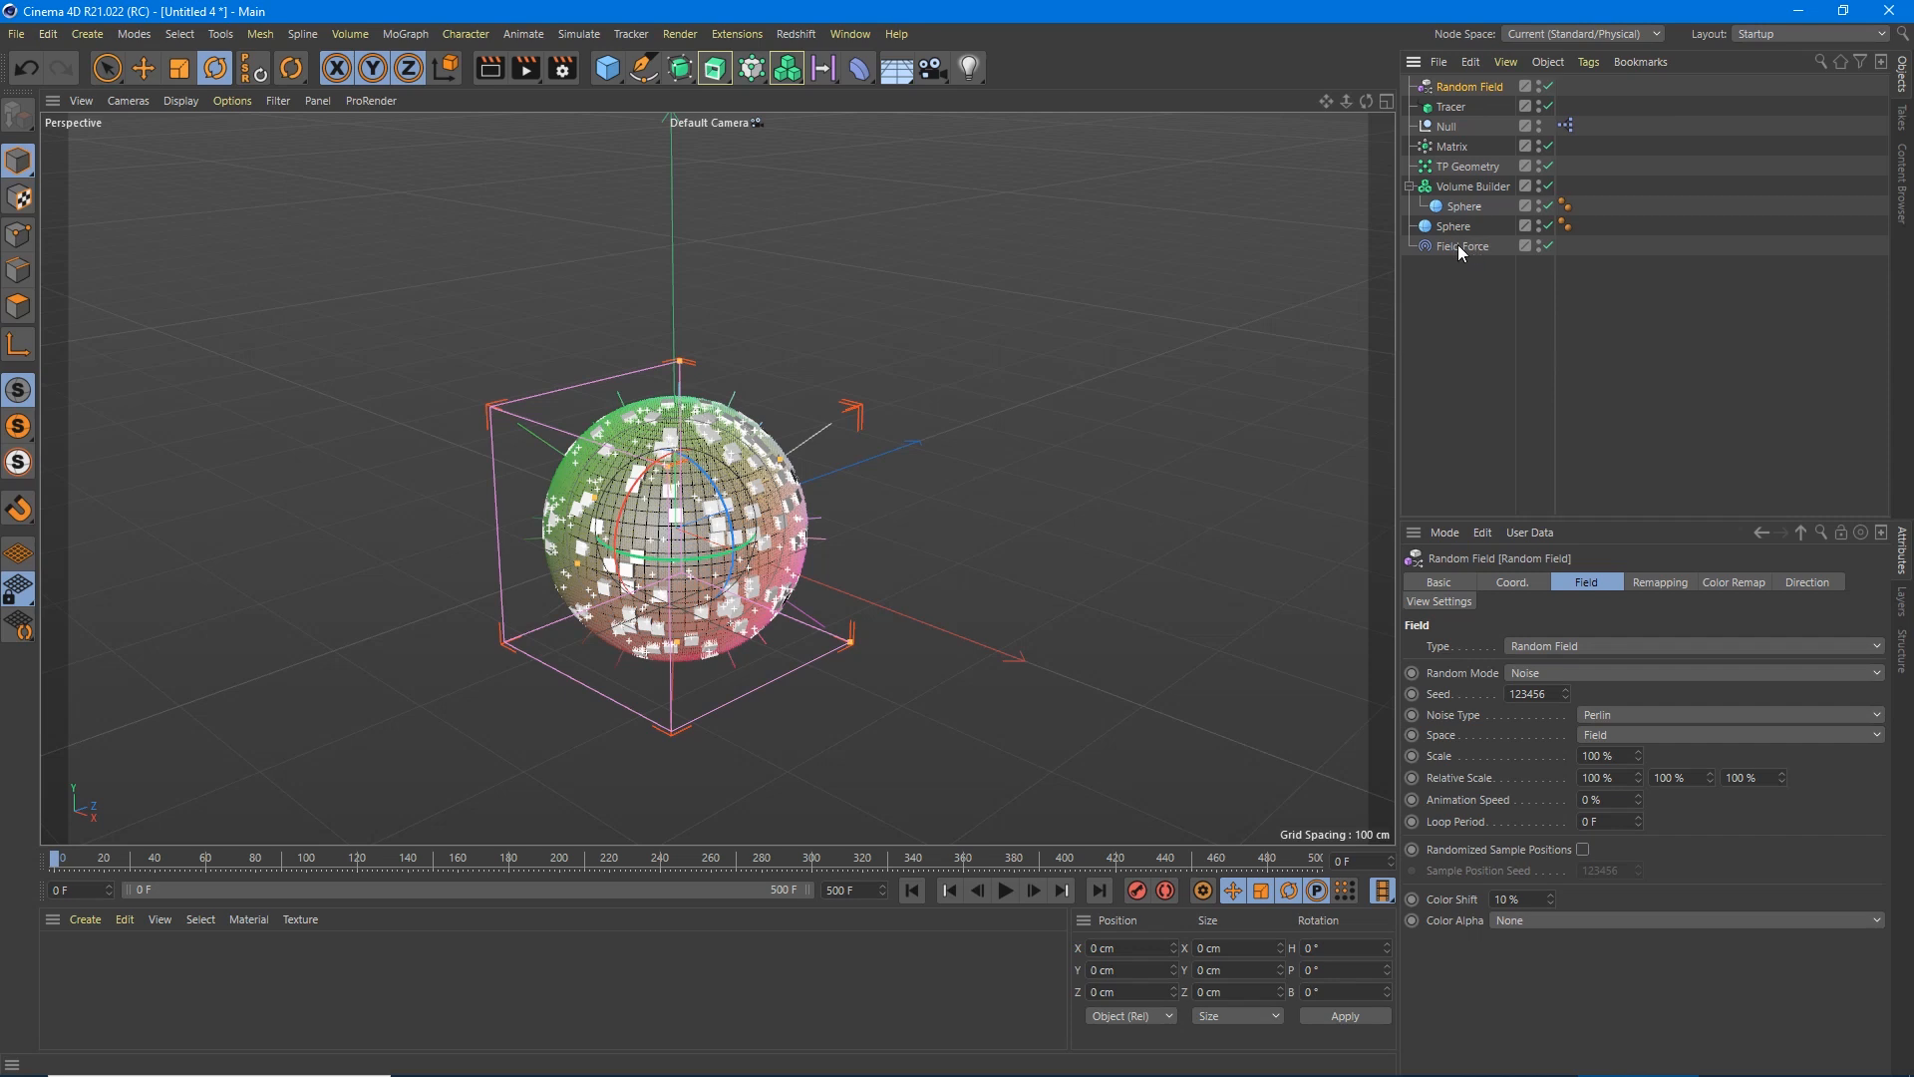
click(1463, 225)
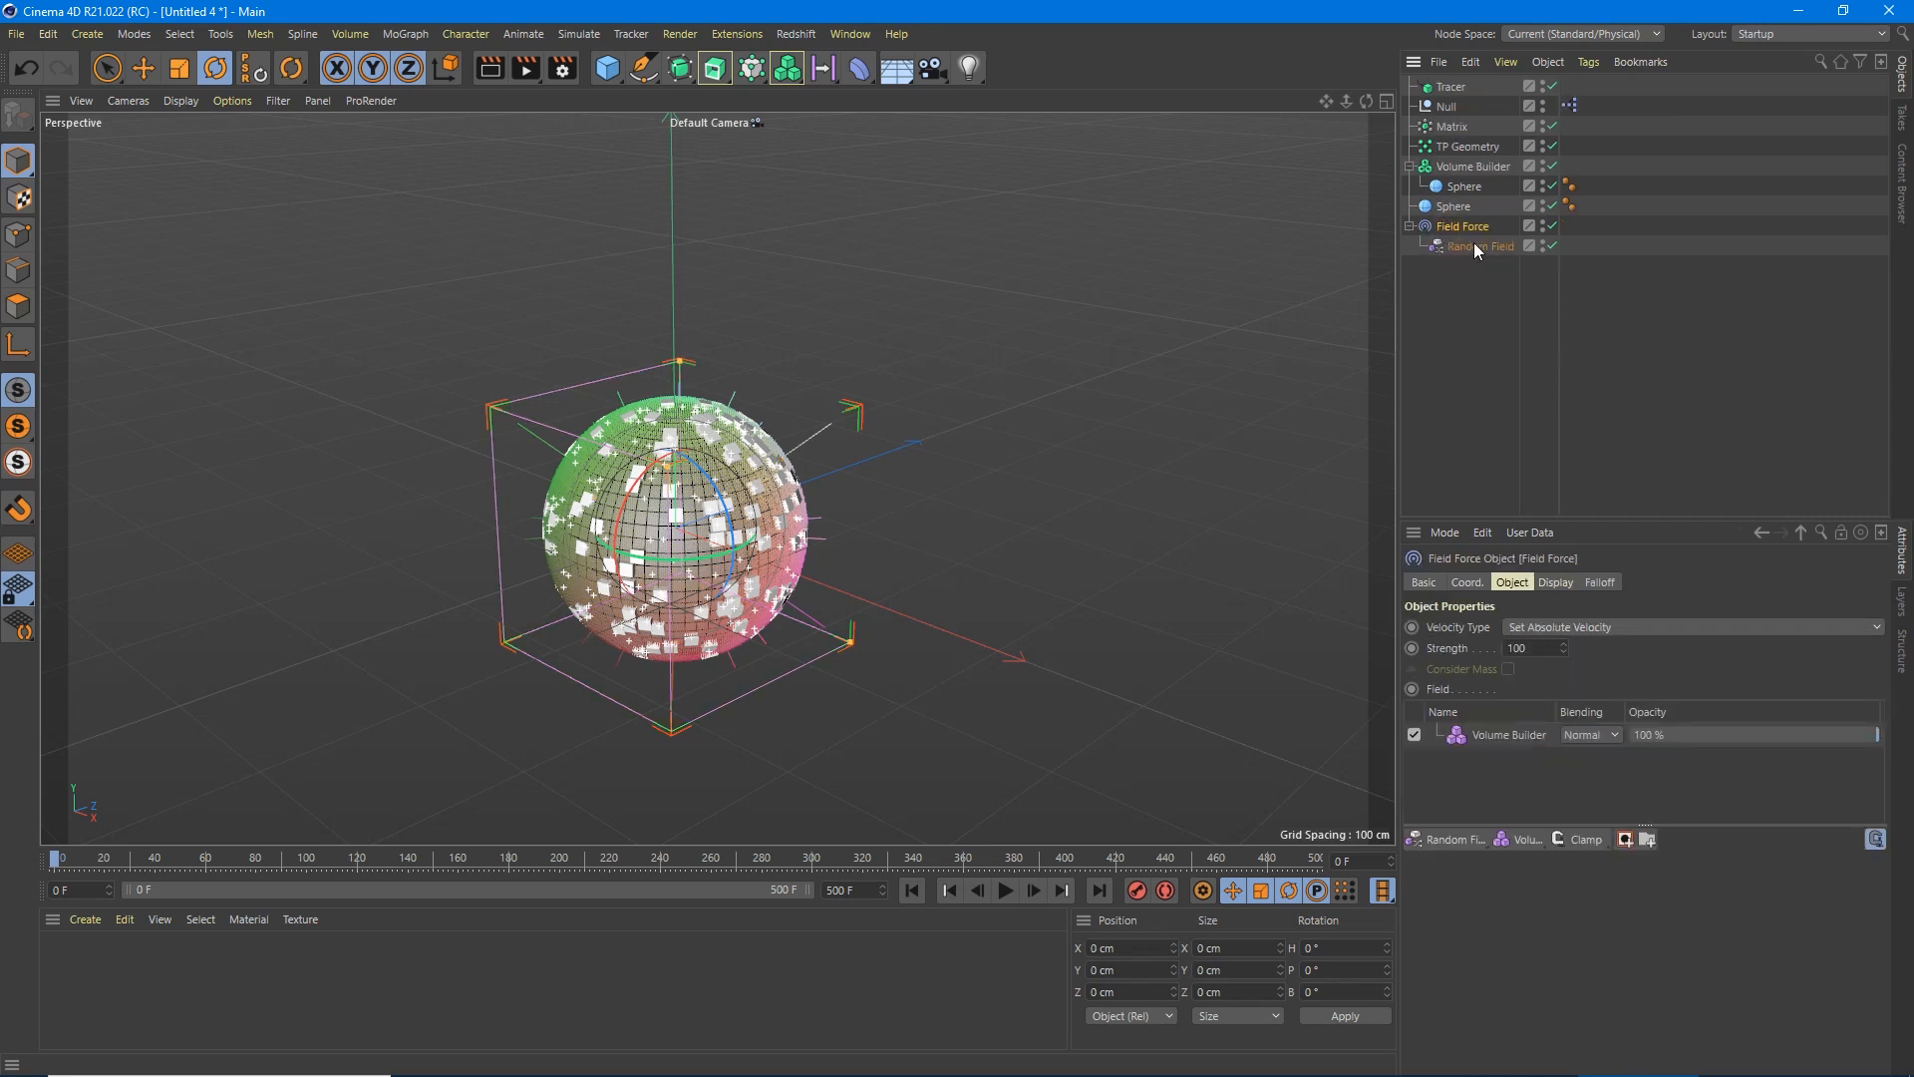
drag(1543, 647, 1448, 649)
text(500)
key(Return)
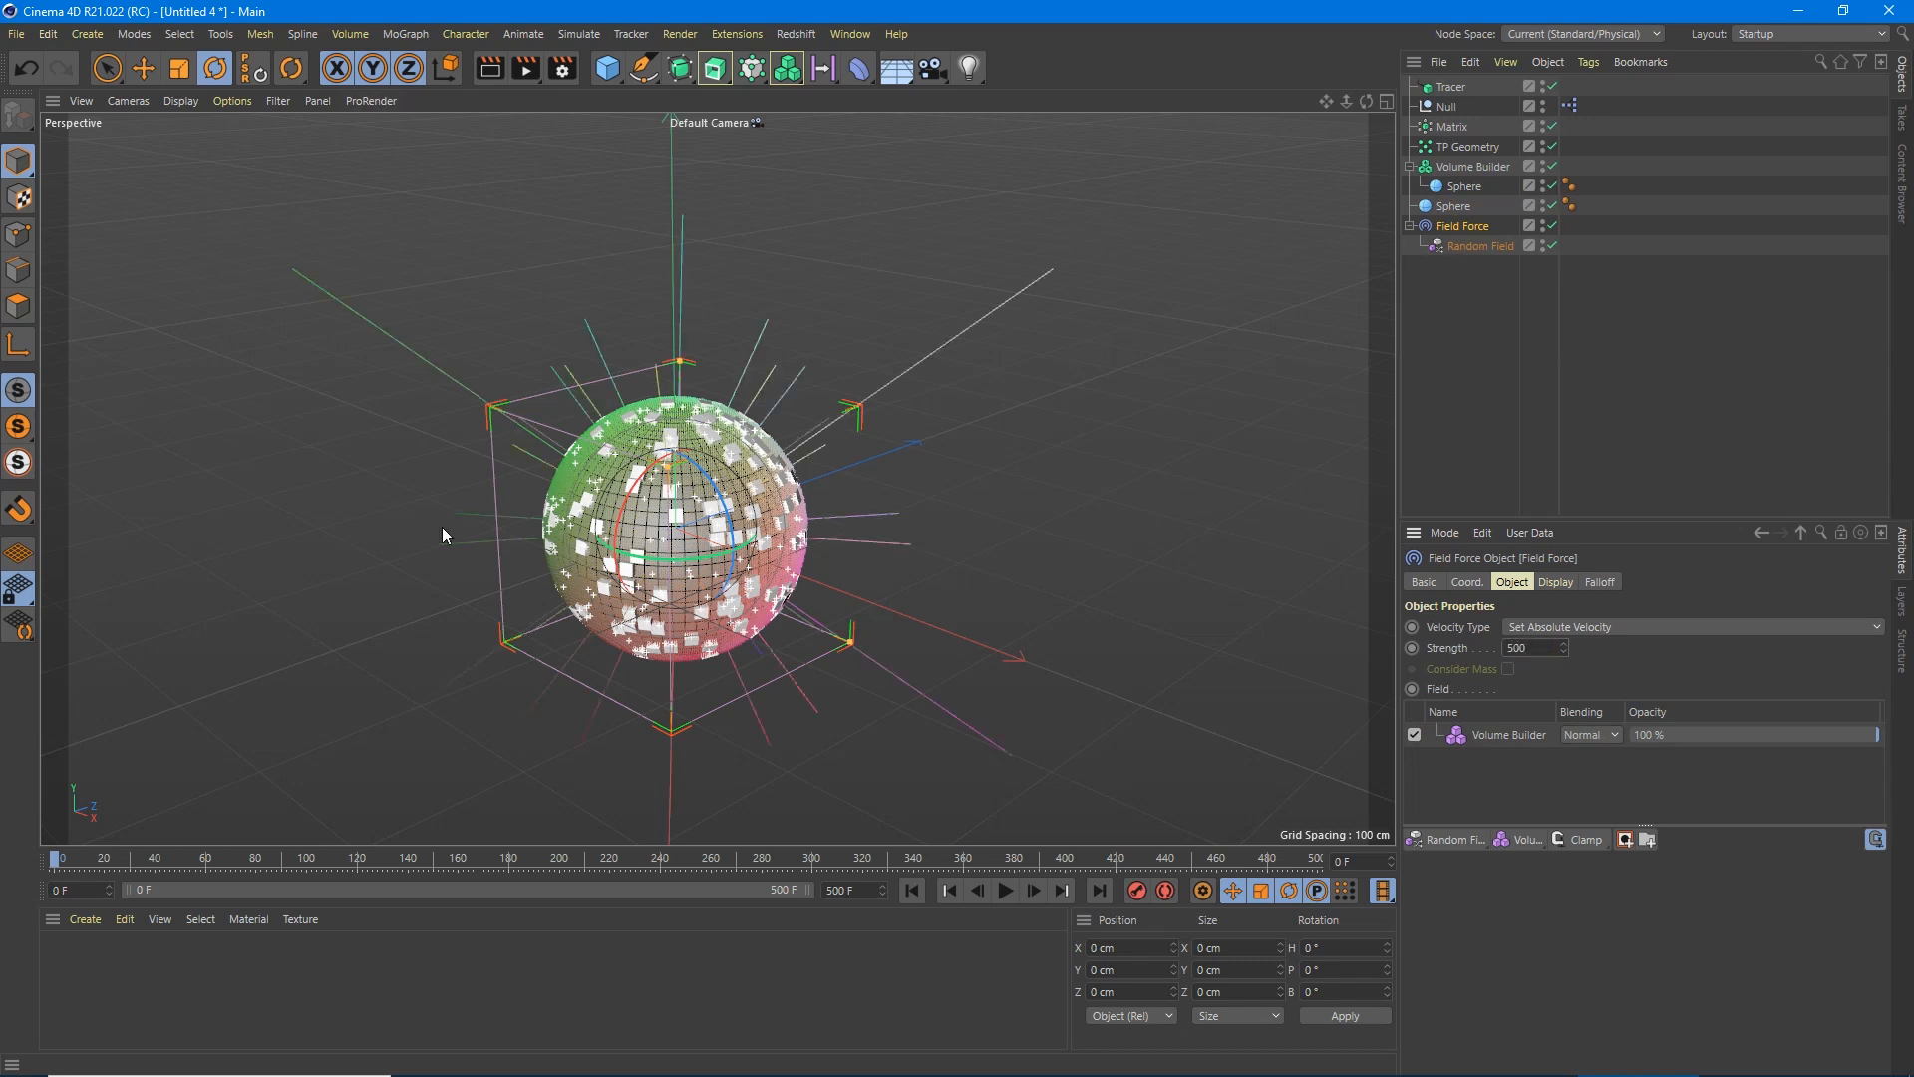
Link the Random Field into the Volume Builder's object list.
click(1555, 582)
click(1453, 164)
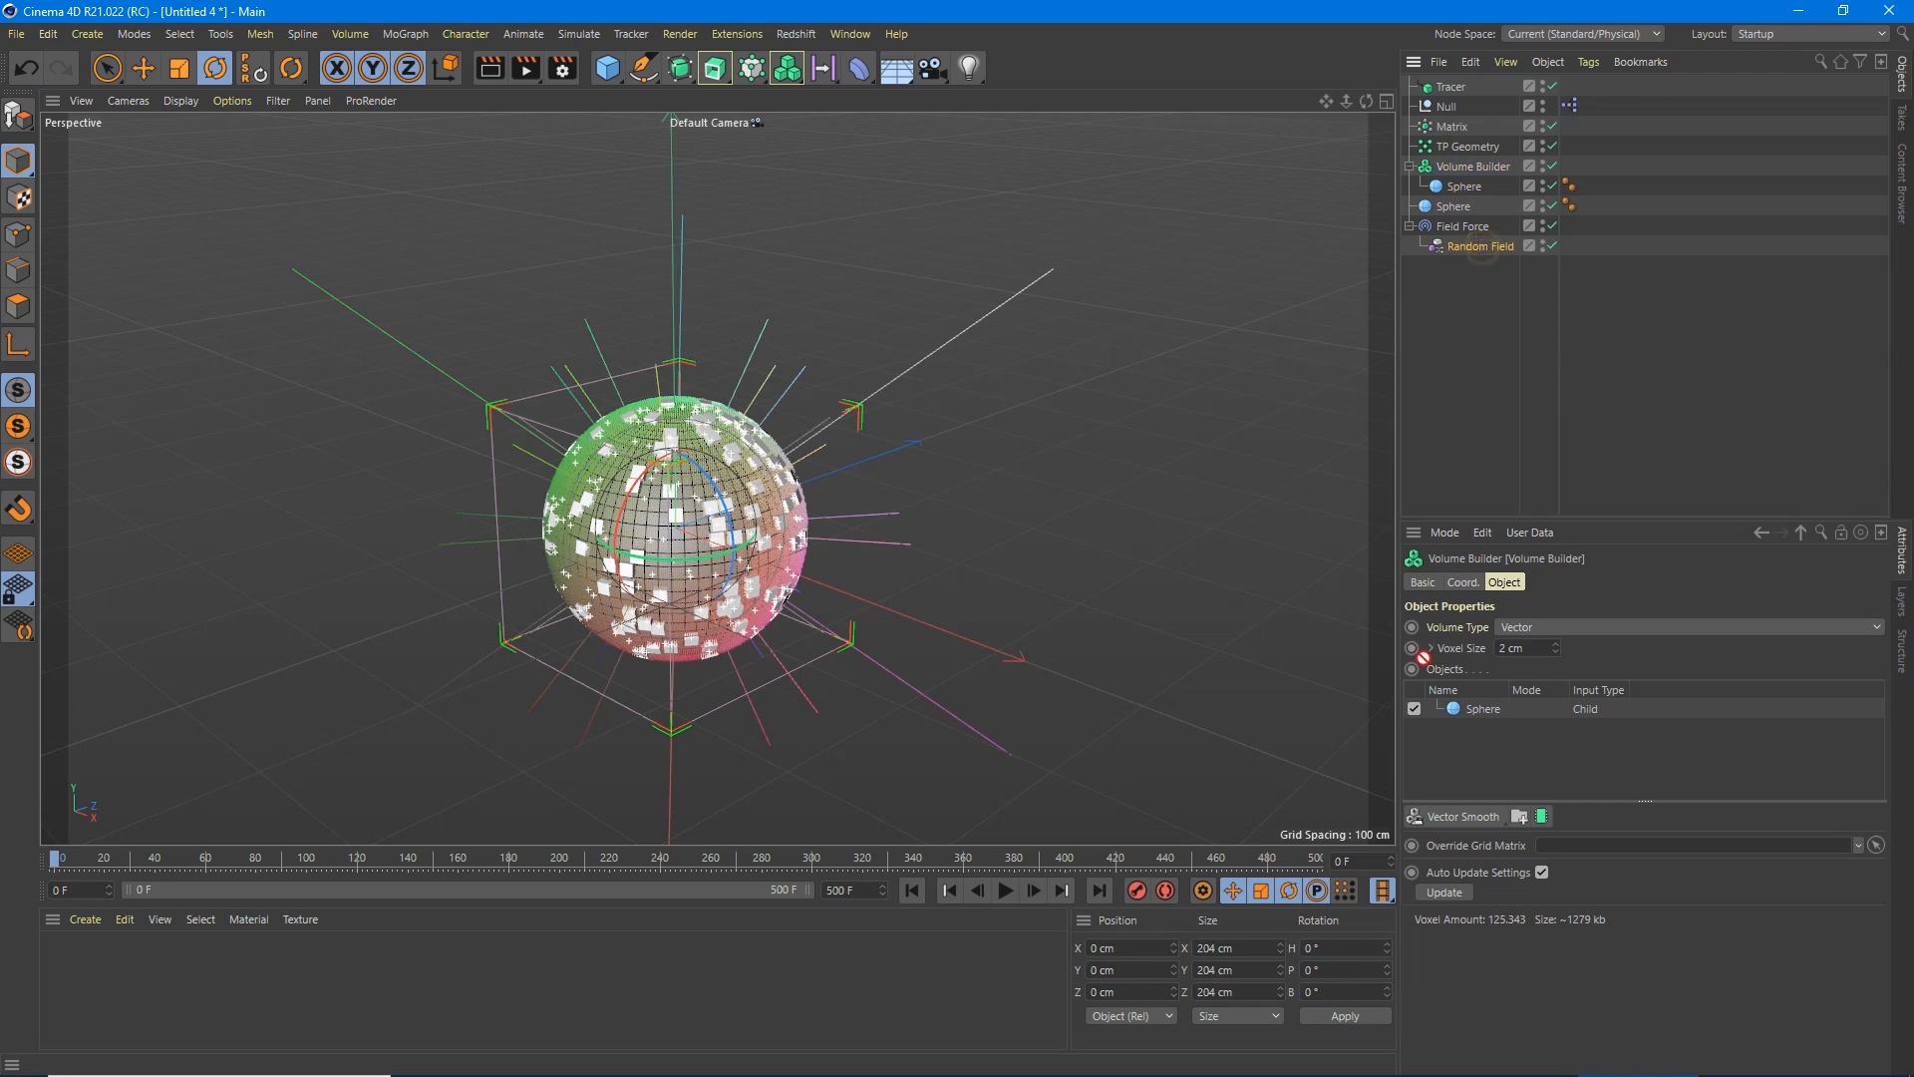
drag(1481, 245, 1465, 703)
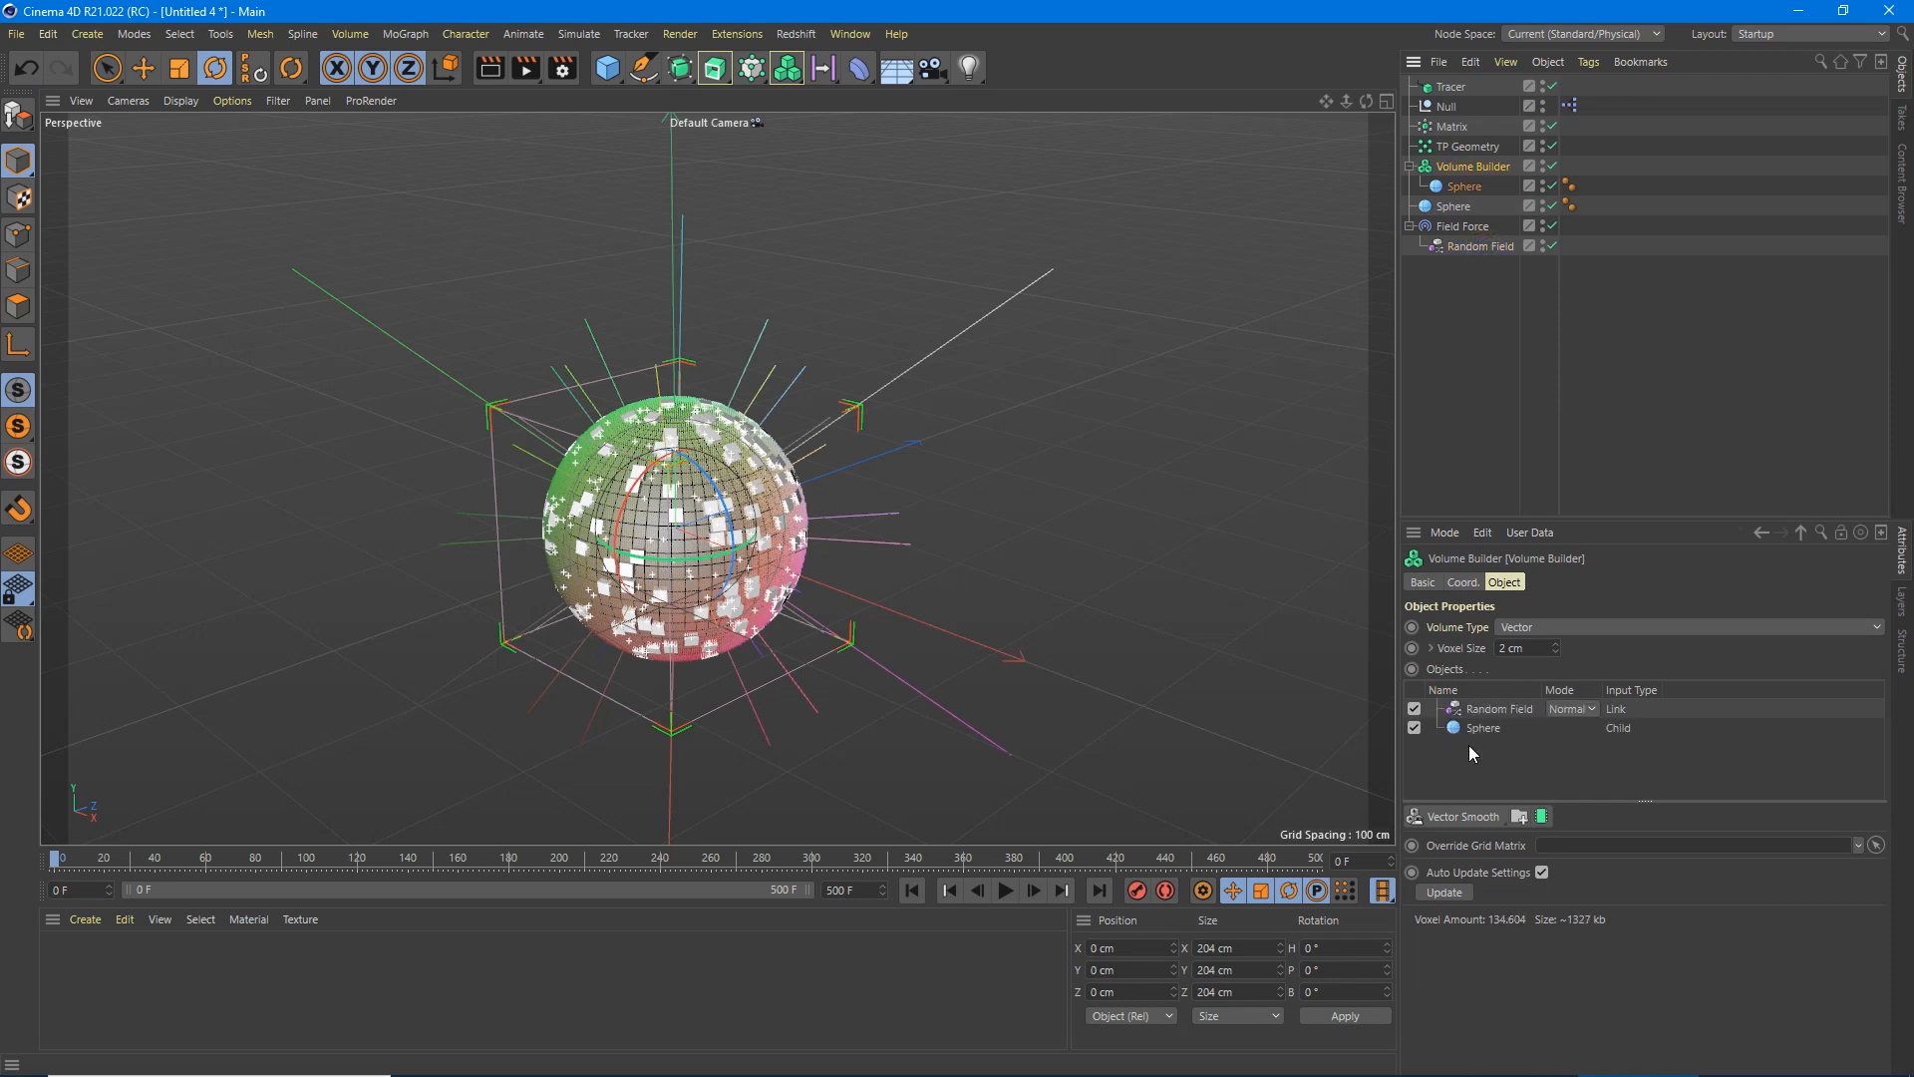
click(1468, 746)
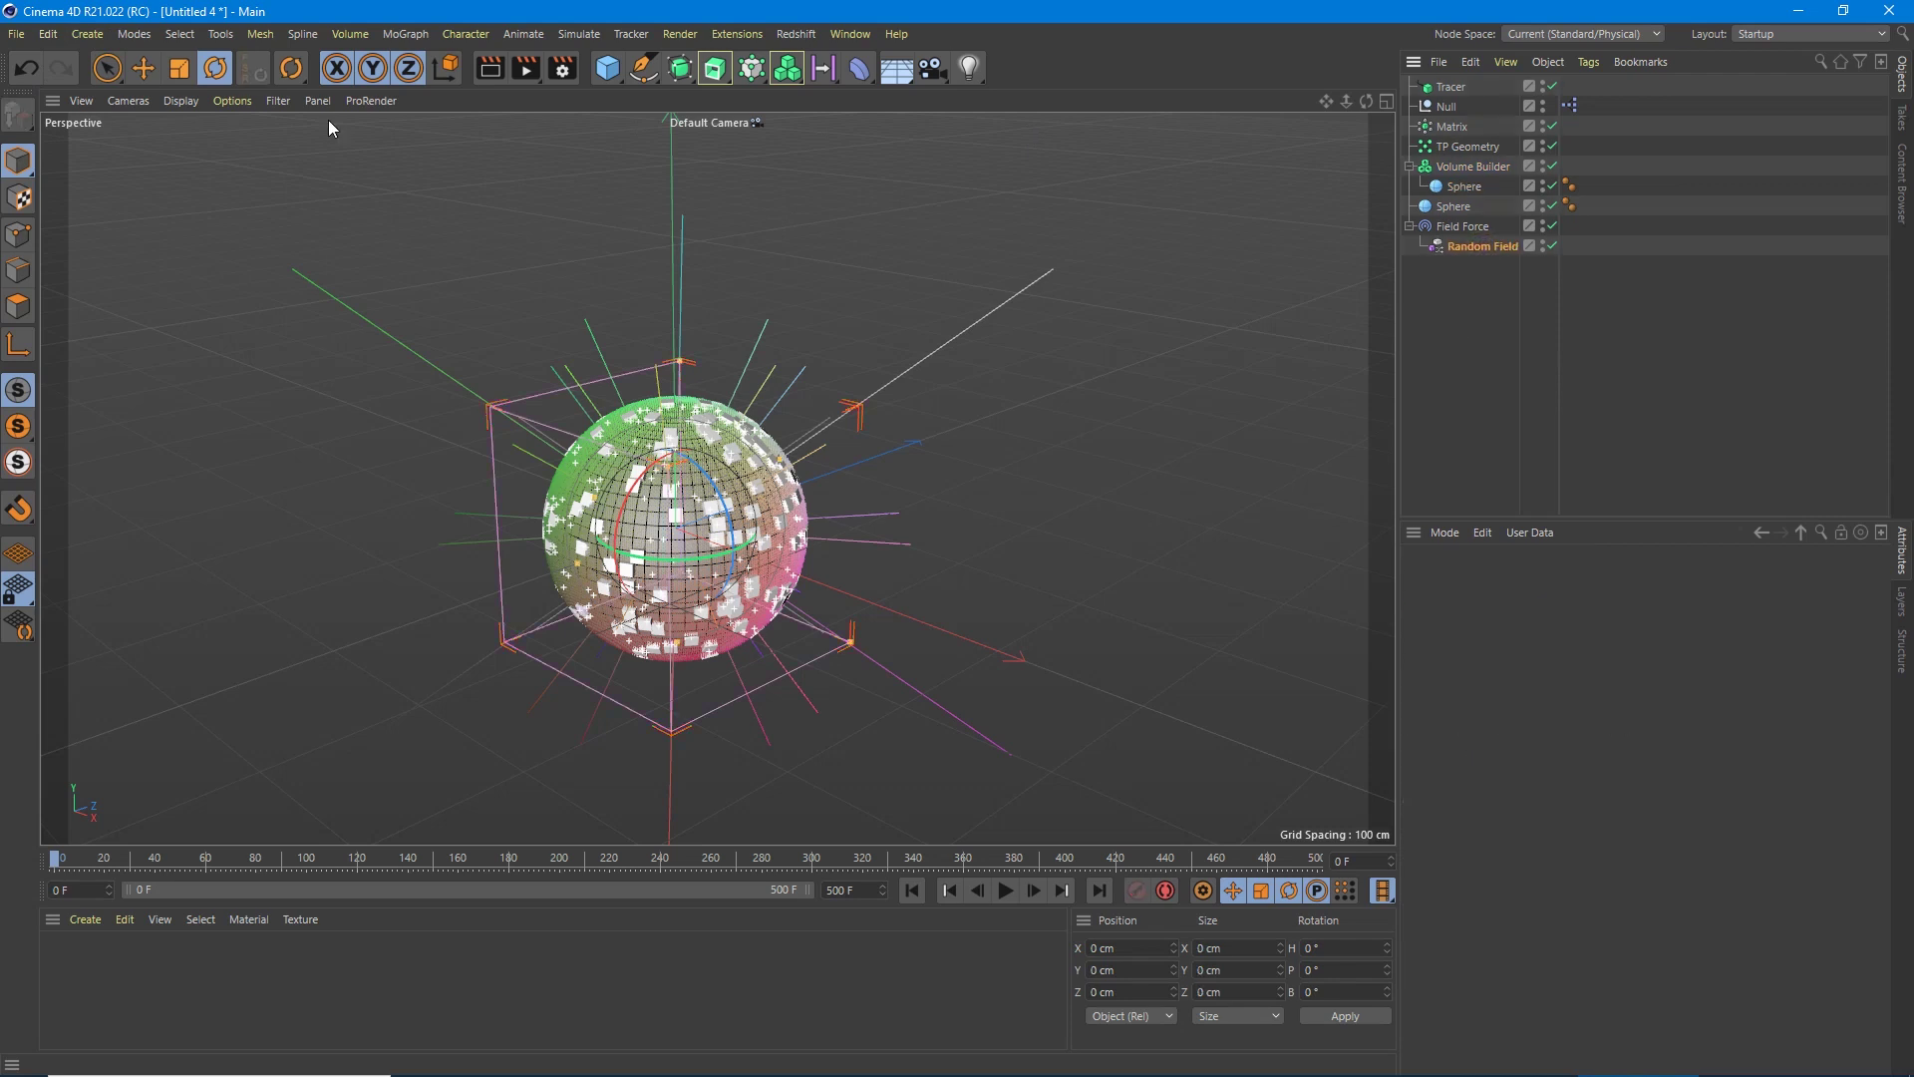
Create a new Random Field and move it inside the Volume Builder.
click(86, 34)
mouse_move(105, 188)
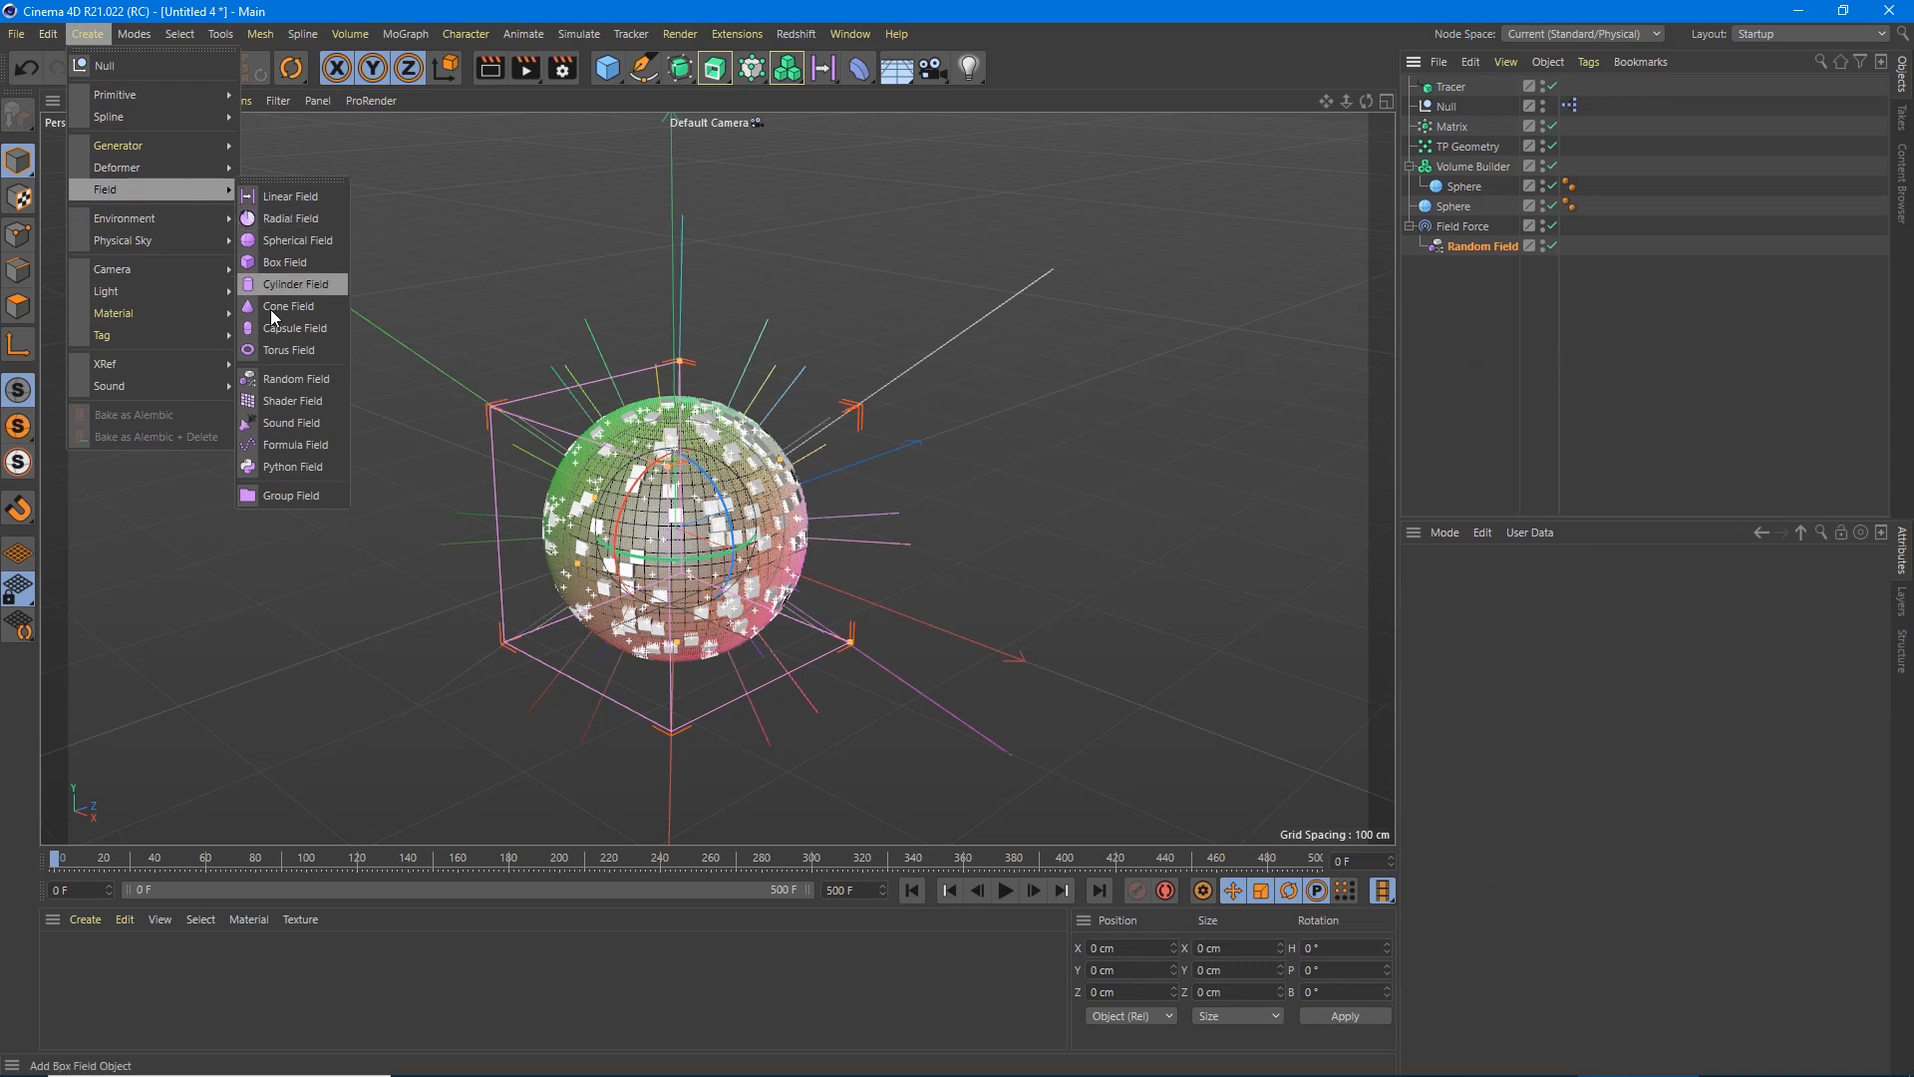
click(280, 376)
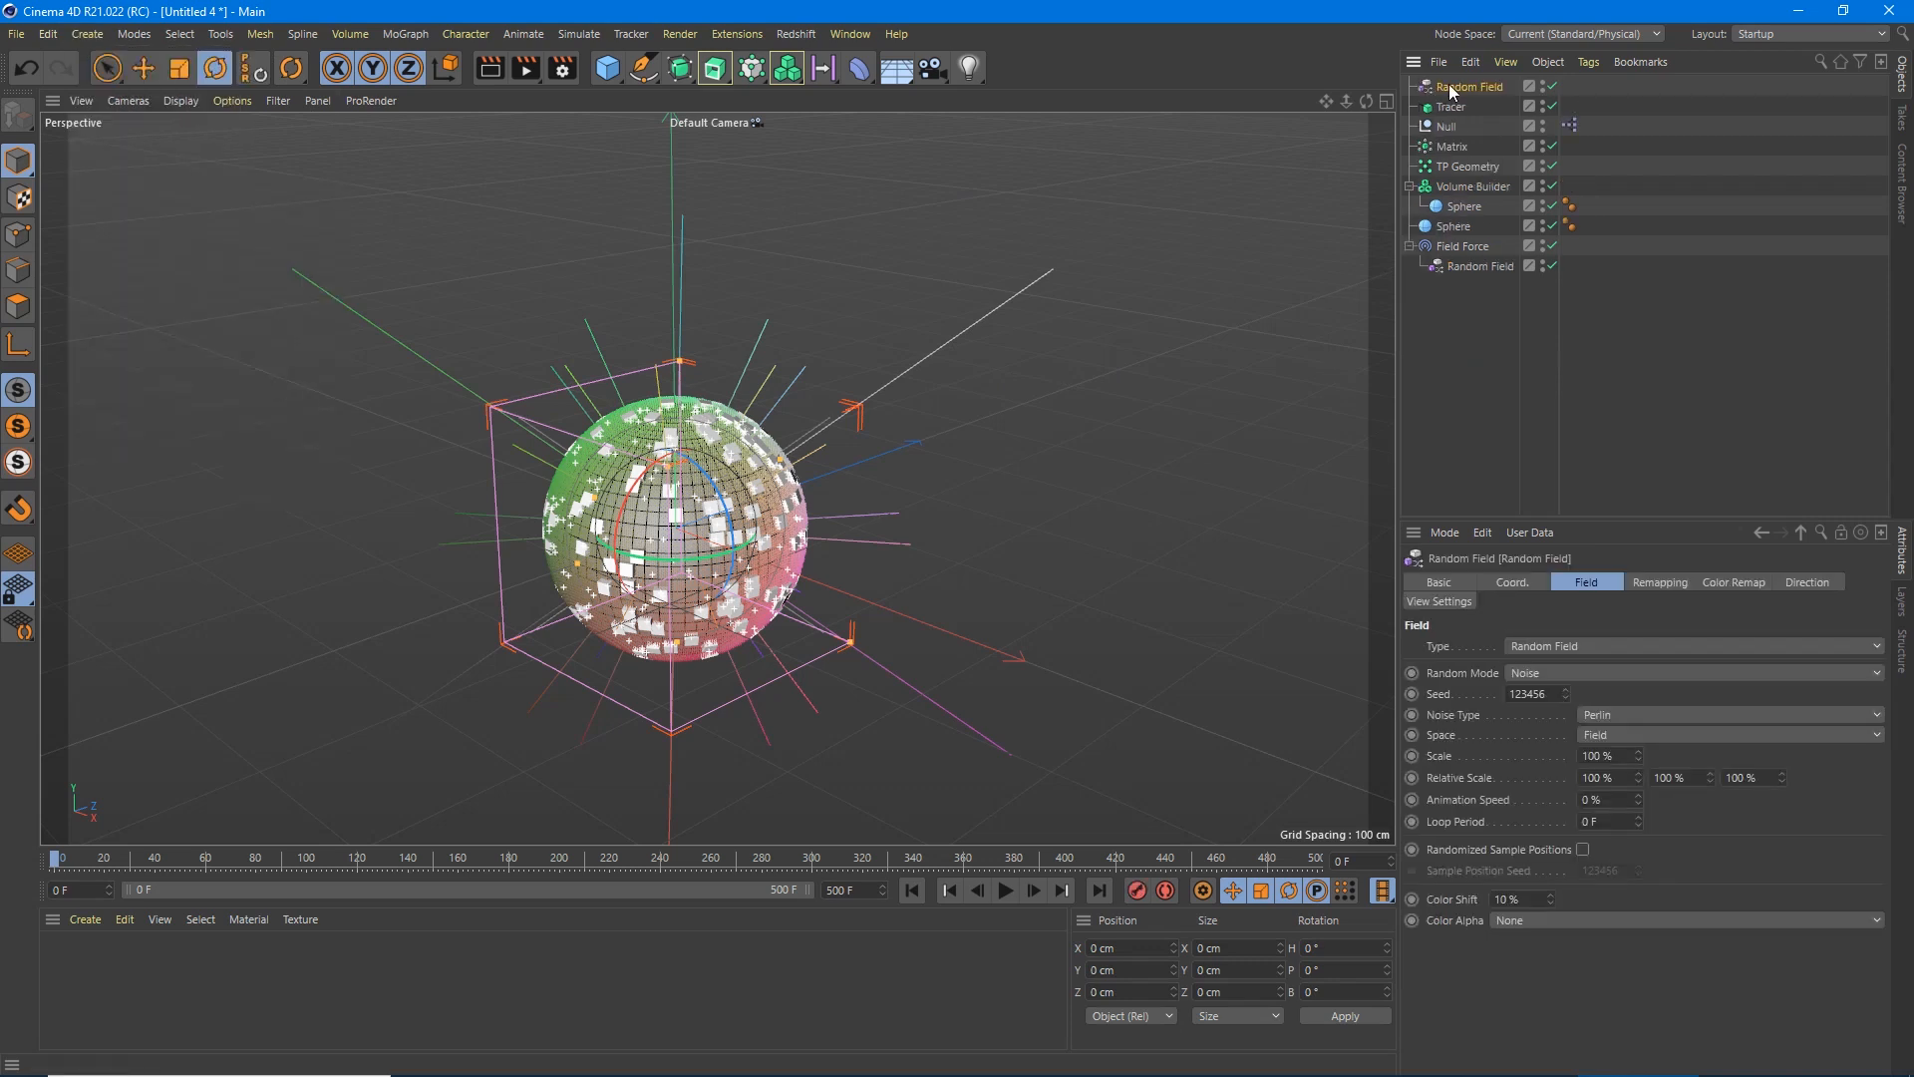
drag(1458, 87, 1467, 186)
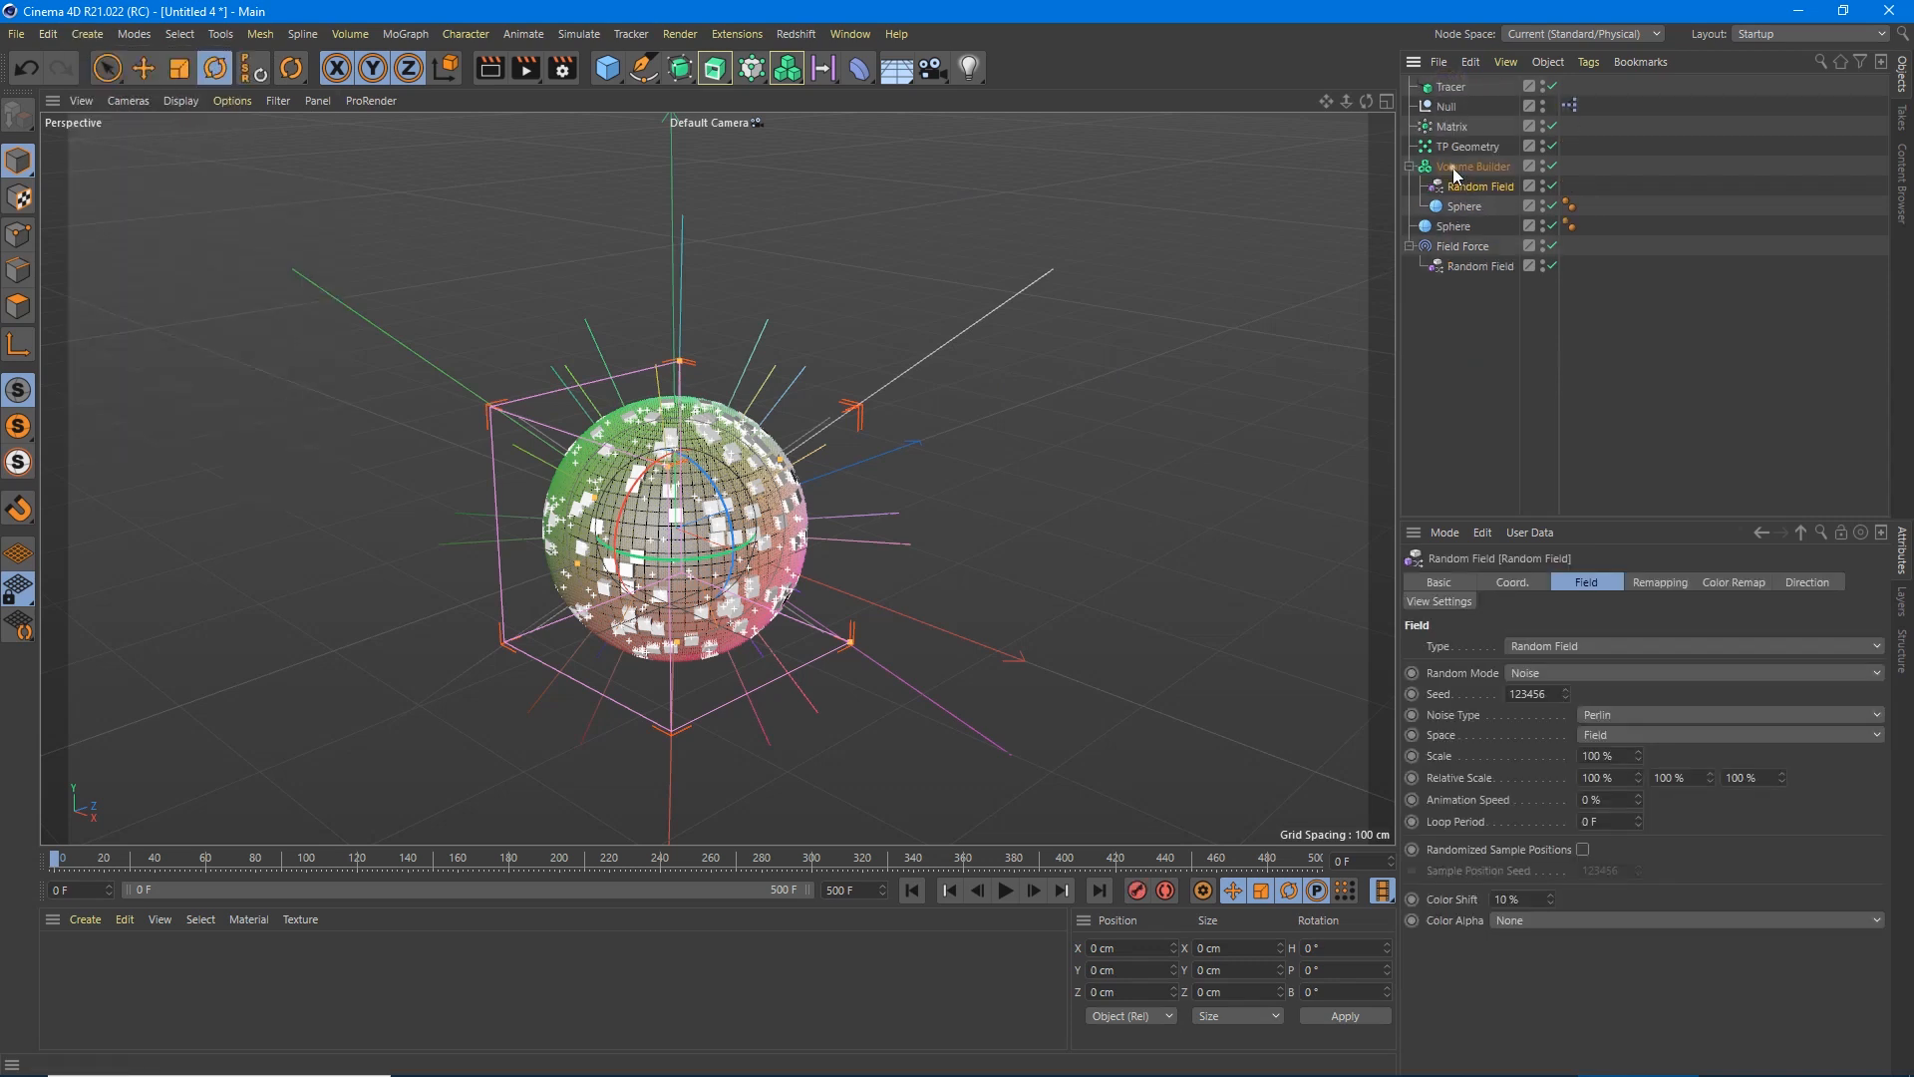
click(1465, 167)
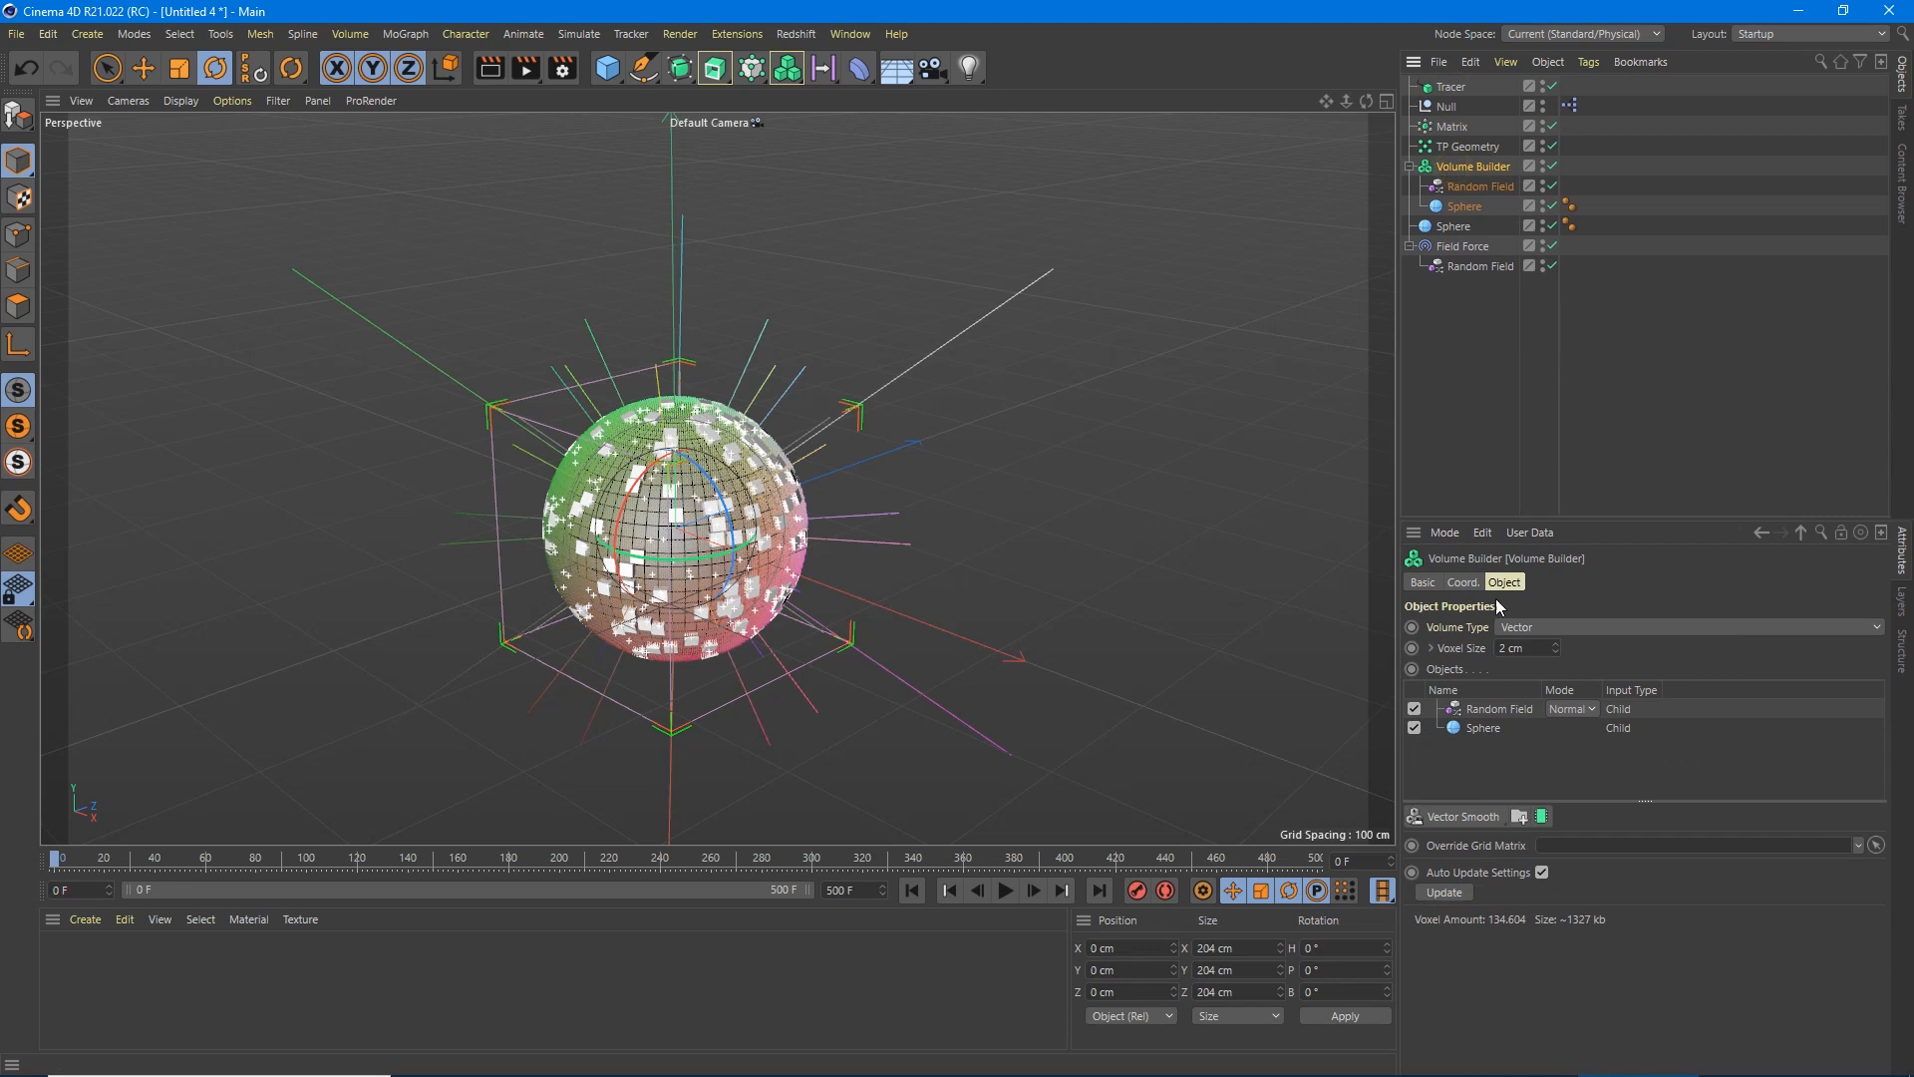
Set the Random Field's blending mode to Cross, keeping Box creation space.
click(1484, 711)
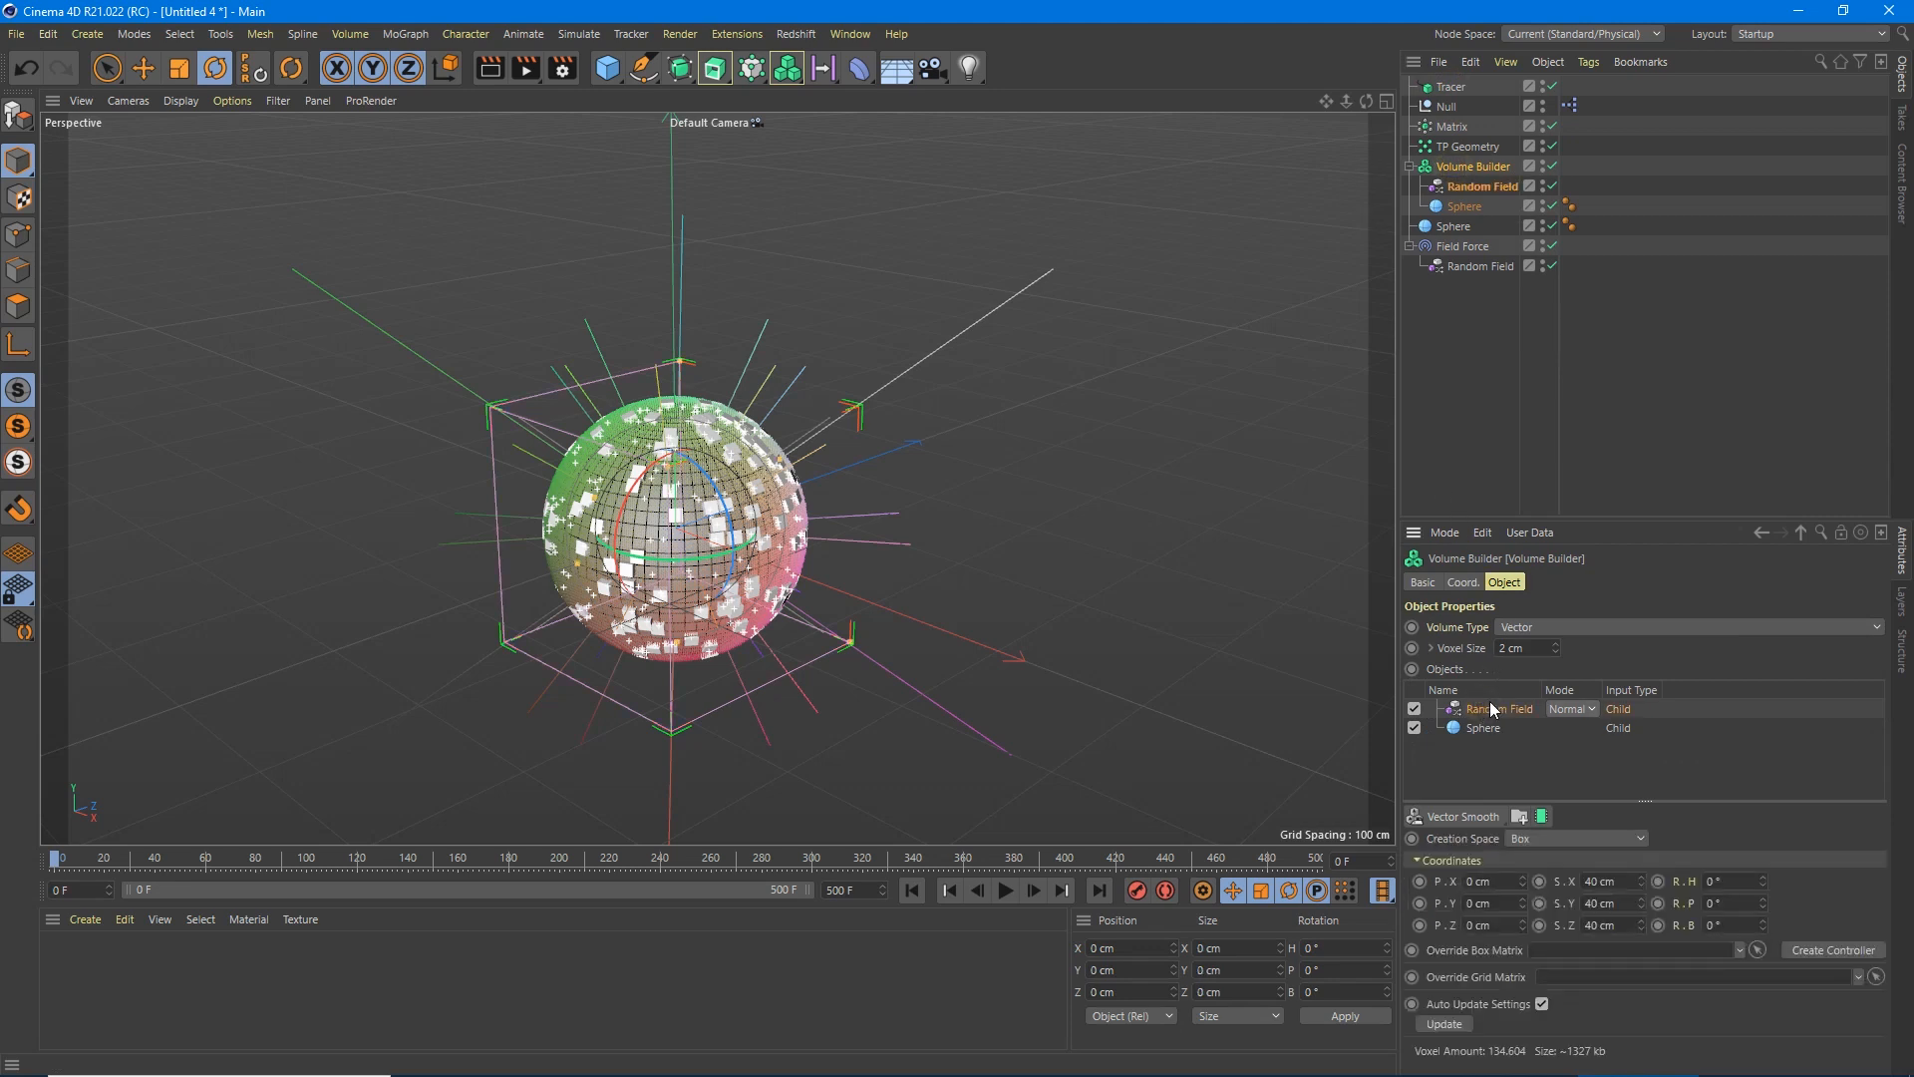
click(1570, 711)
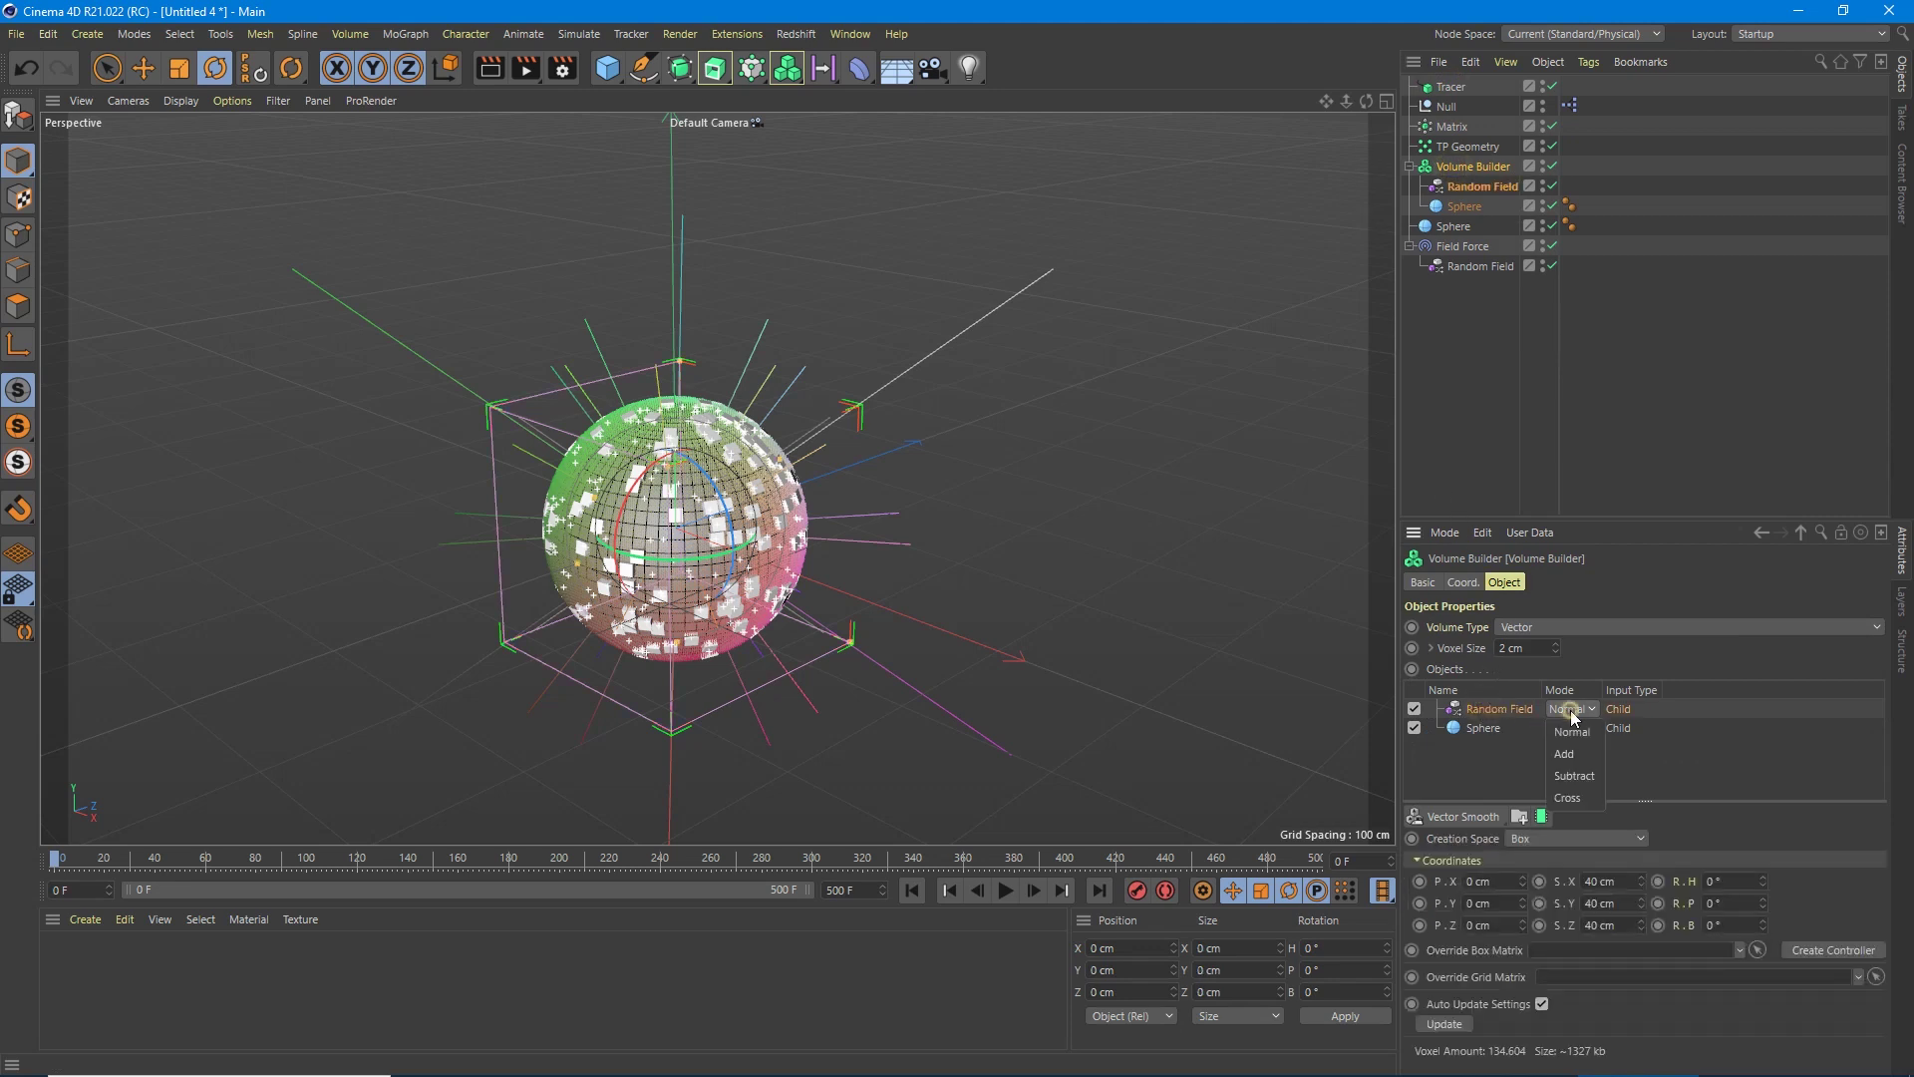
click(1571, 793)
click(1569, 839)
click(1556, 860)
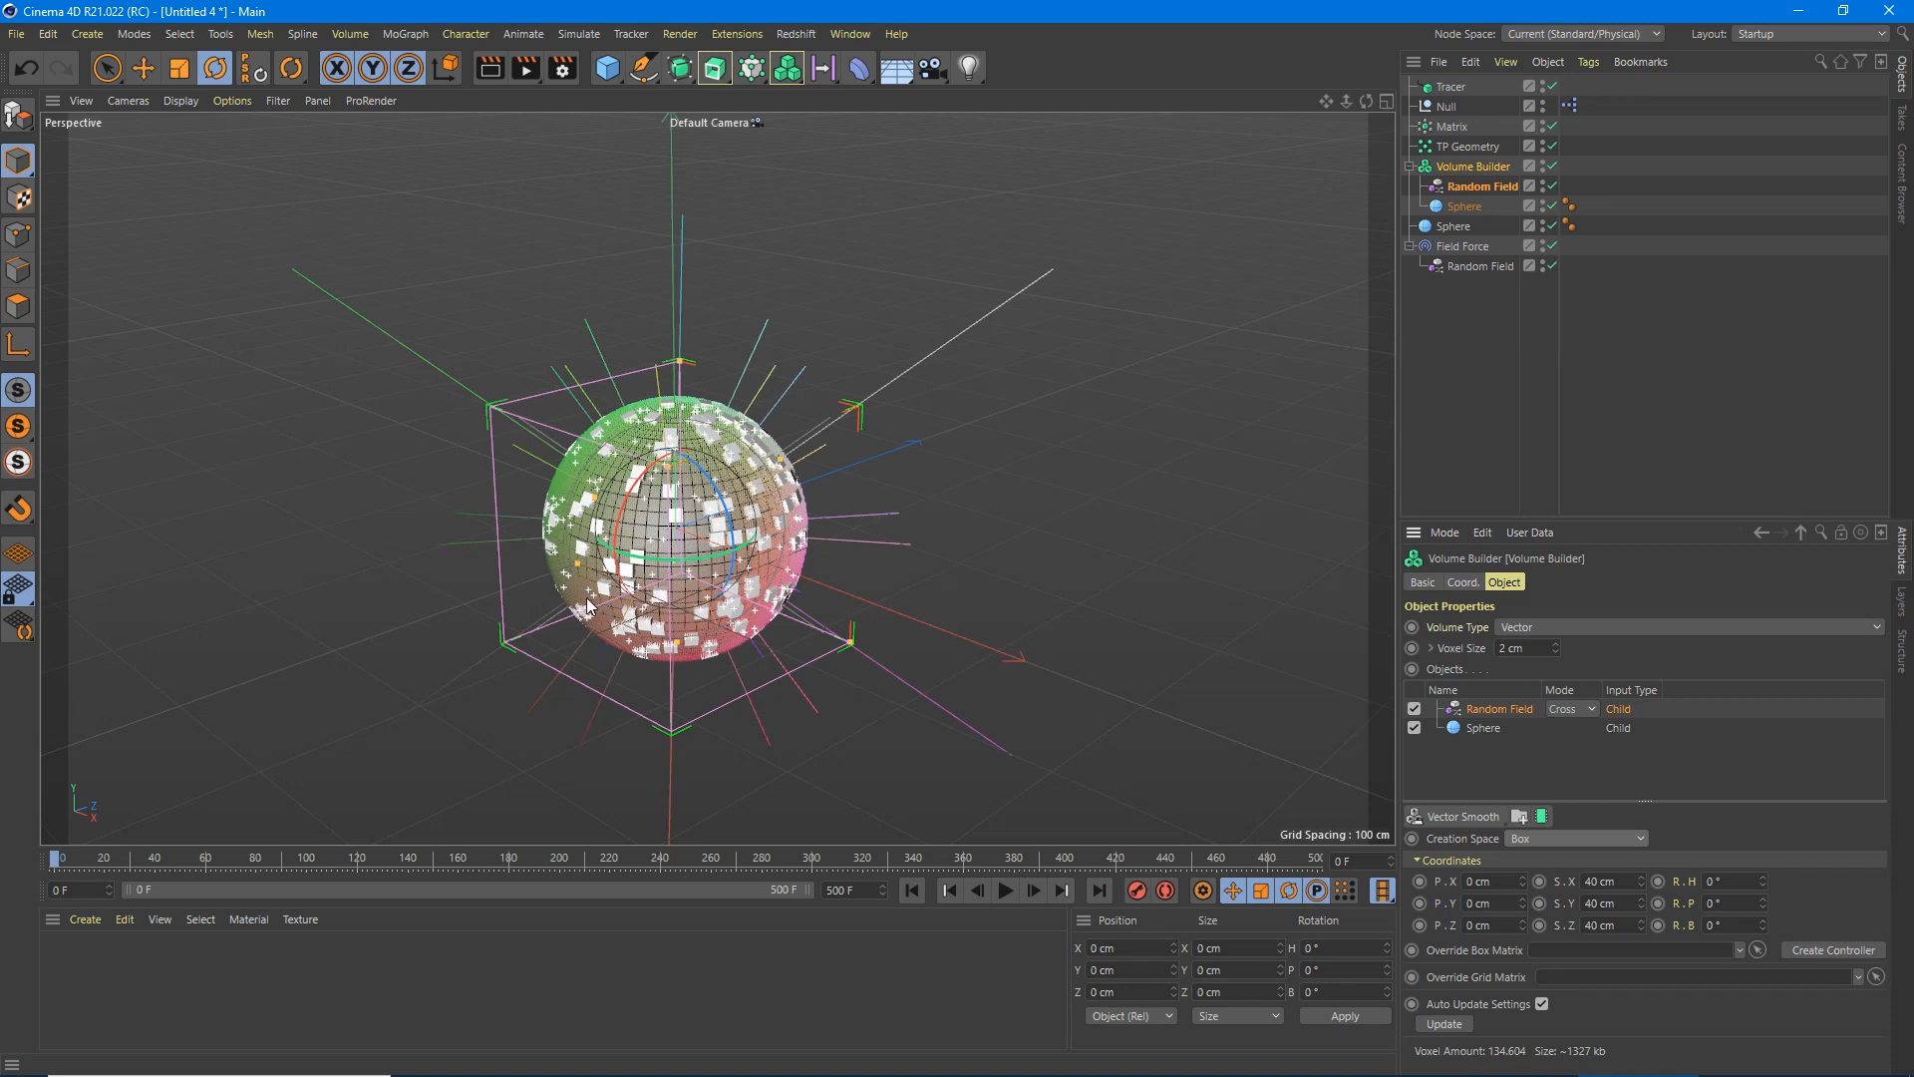
alt+drag(1198, 598, 770, 594)
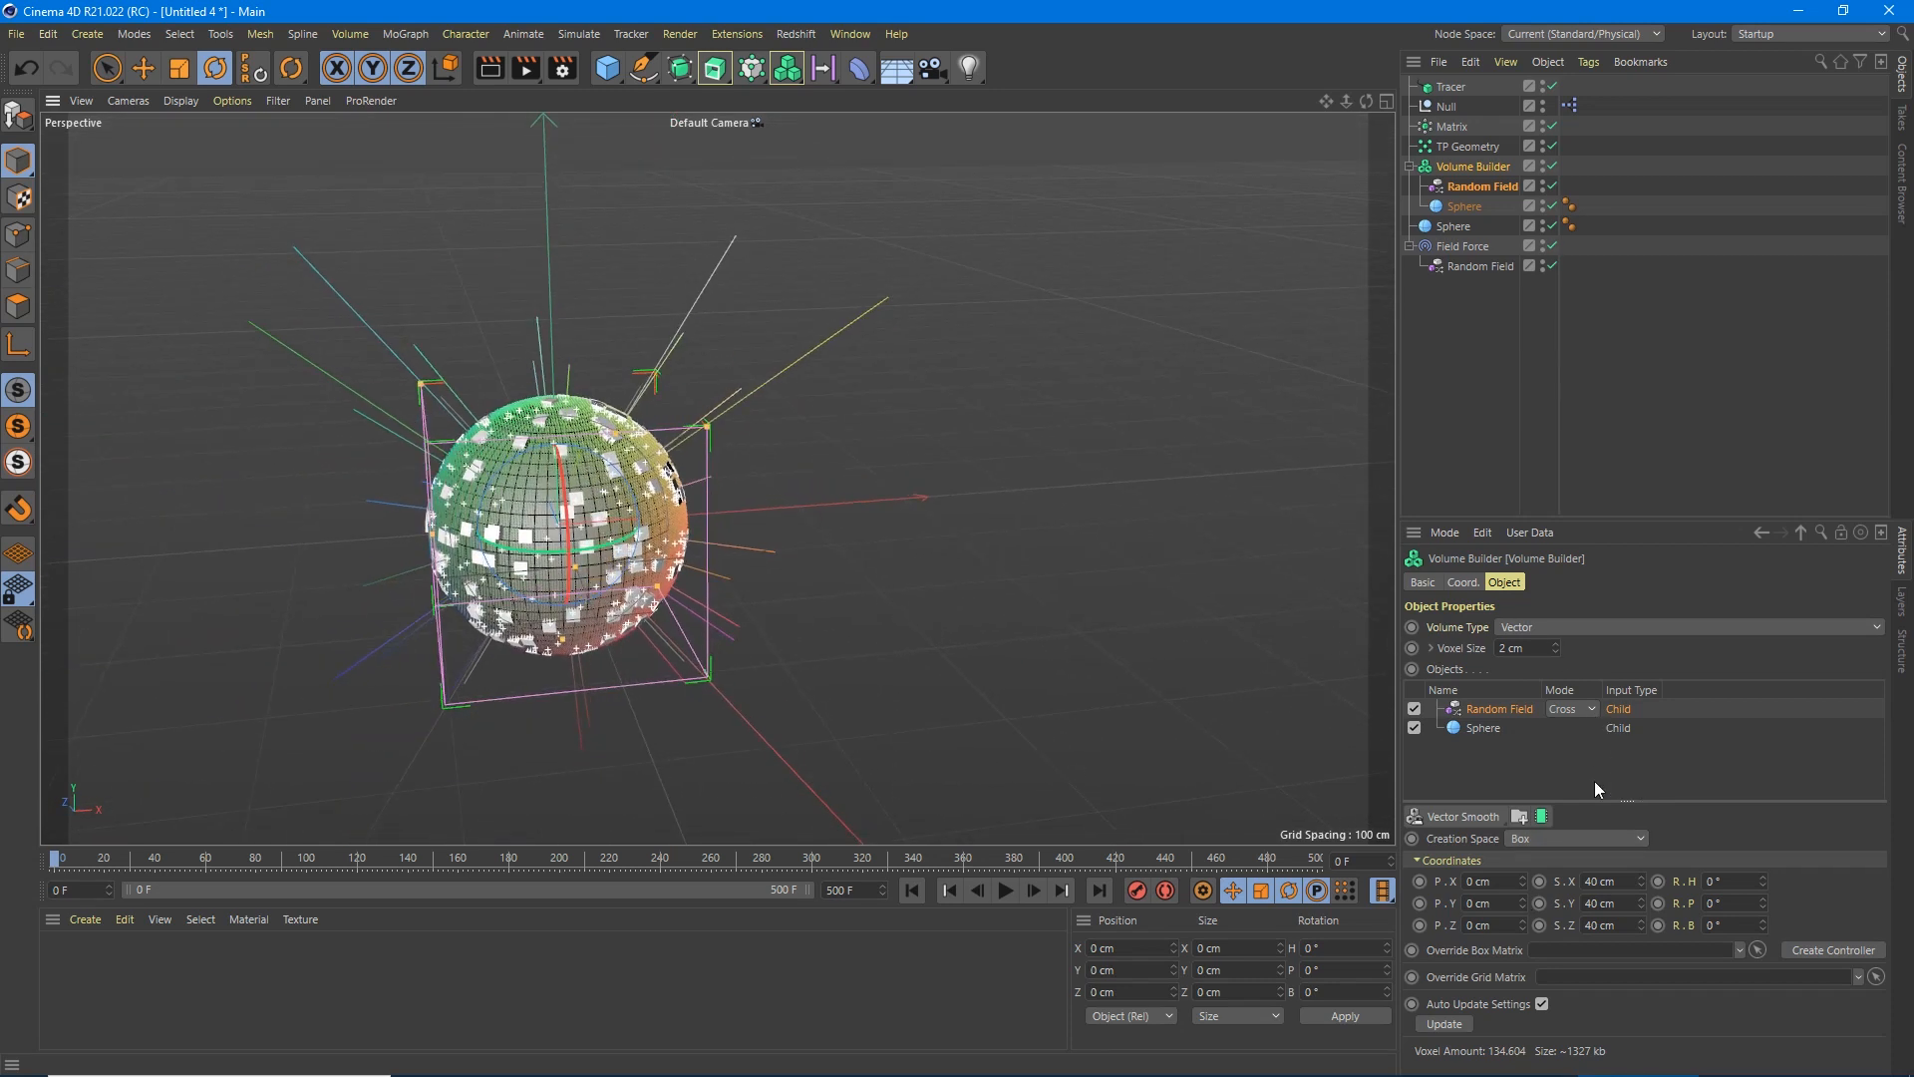
Set the Volume Builder's Random Field box to 200 cm on every axis and inspect the voxel cube.
double_click(1594, 881)
text(200)
key(Tab)
text(200)
key(Tab)
text(200)
key(Return)
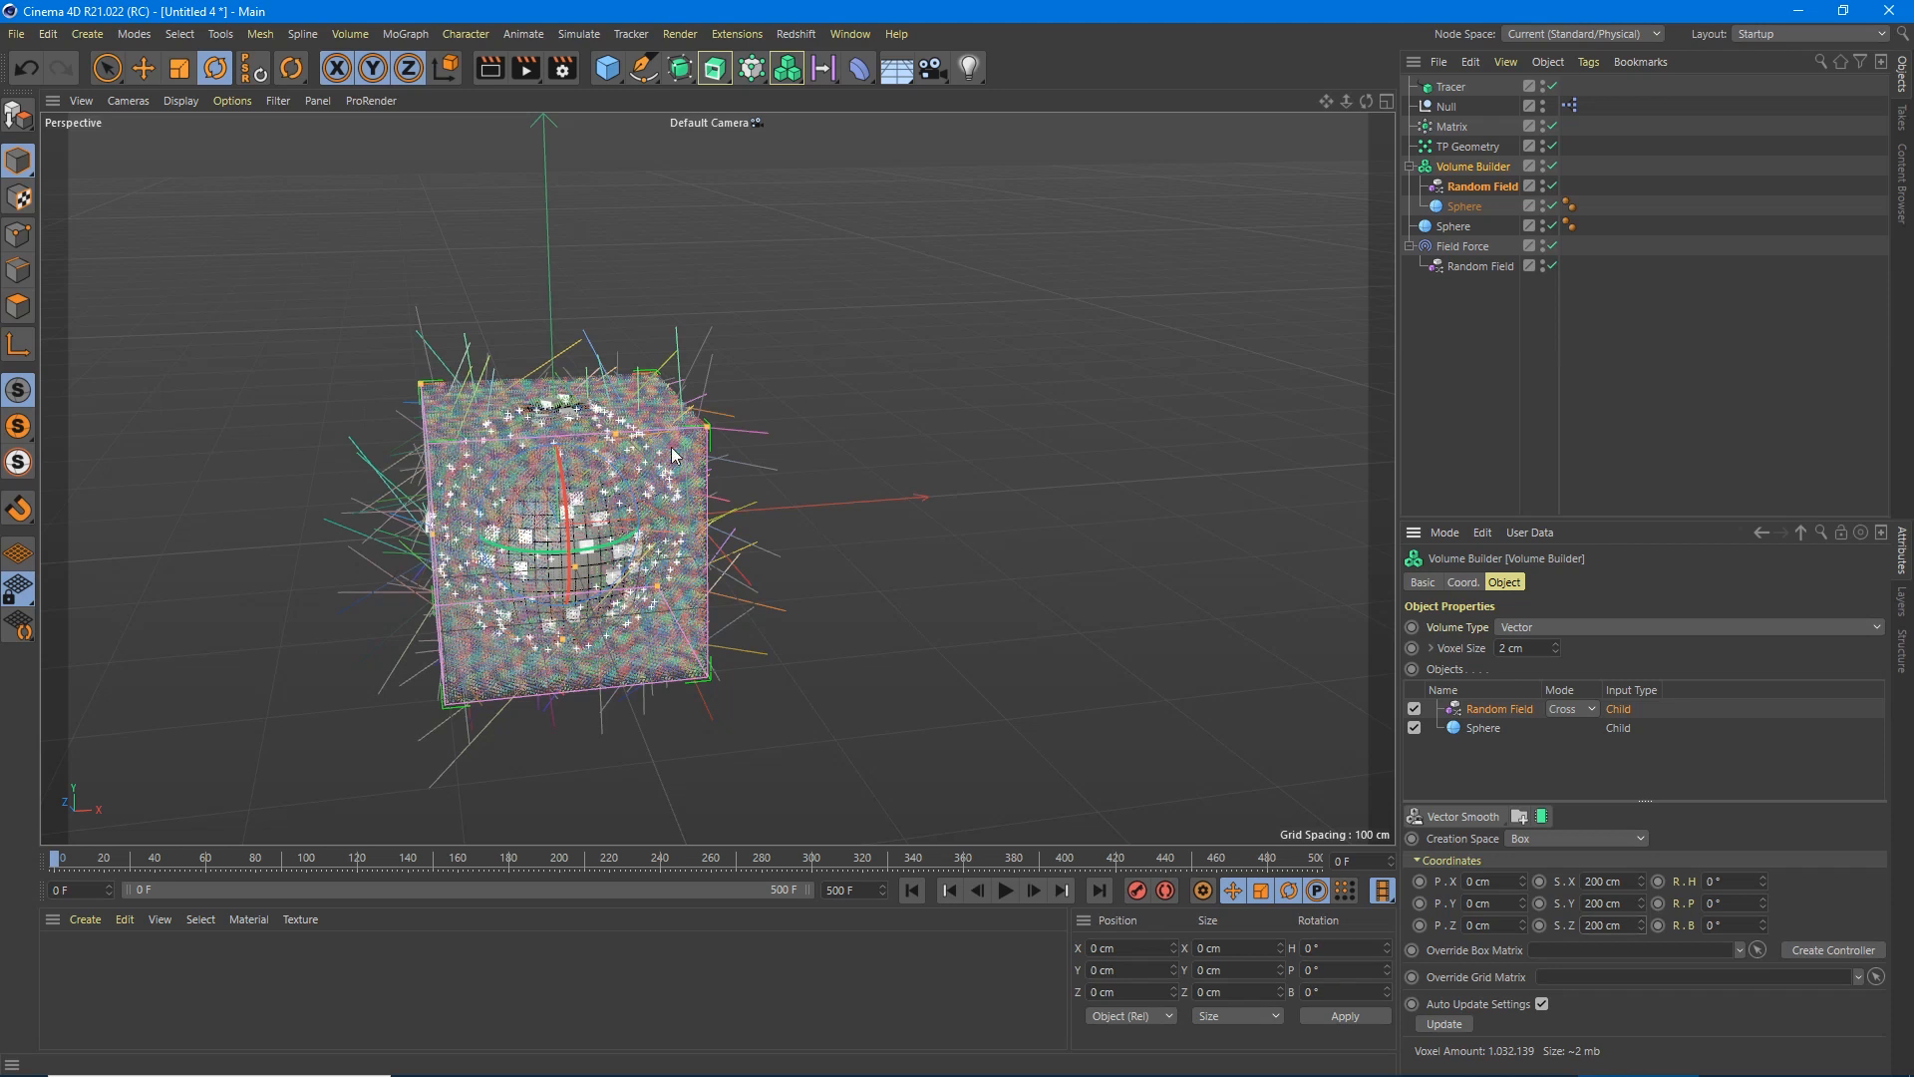
mouse_move(353, 644)
alt+mouse_down()
mouse_move(663, 636)
mouse_move(585, 616)
alt+mouse_up()
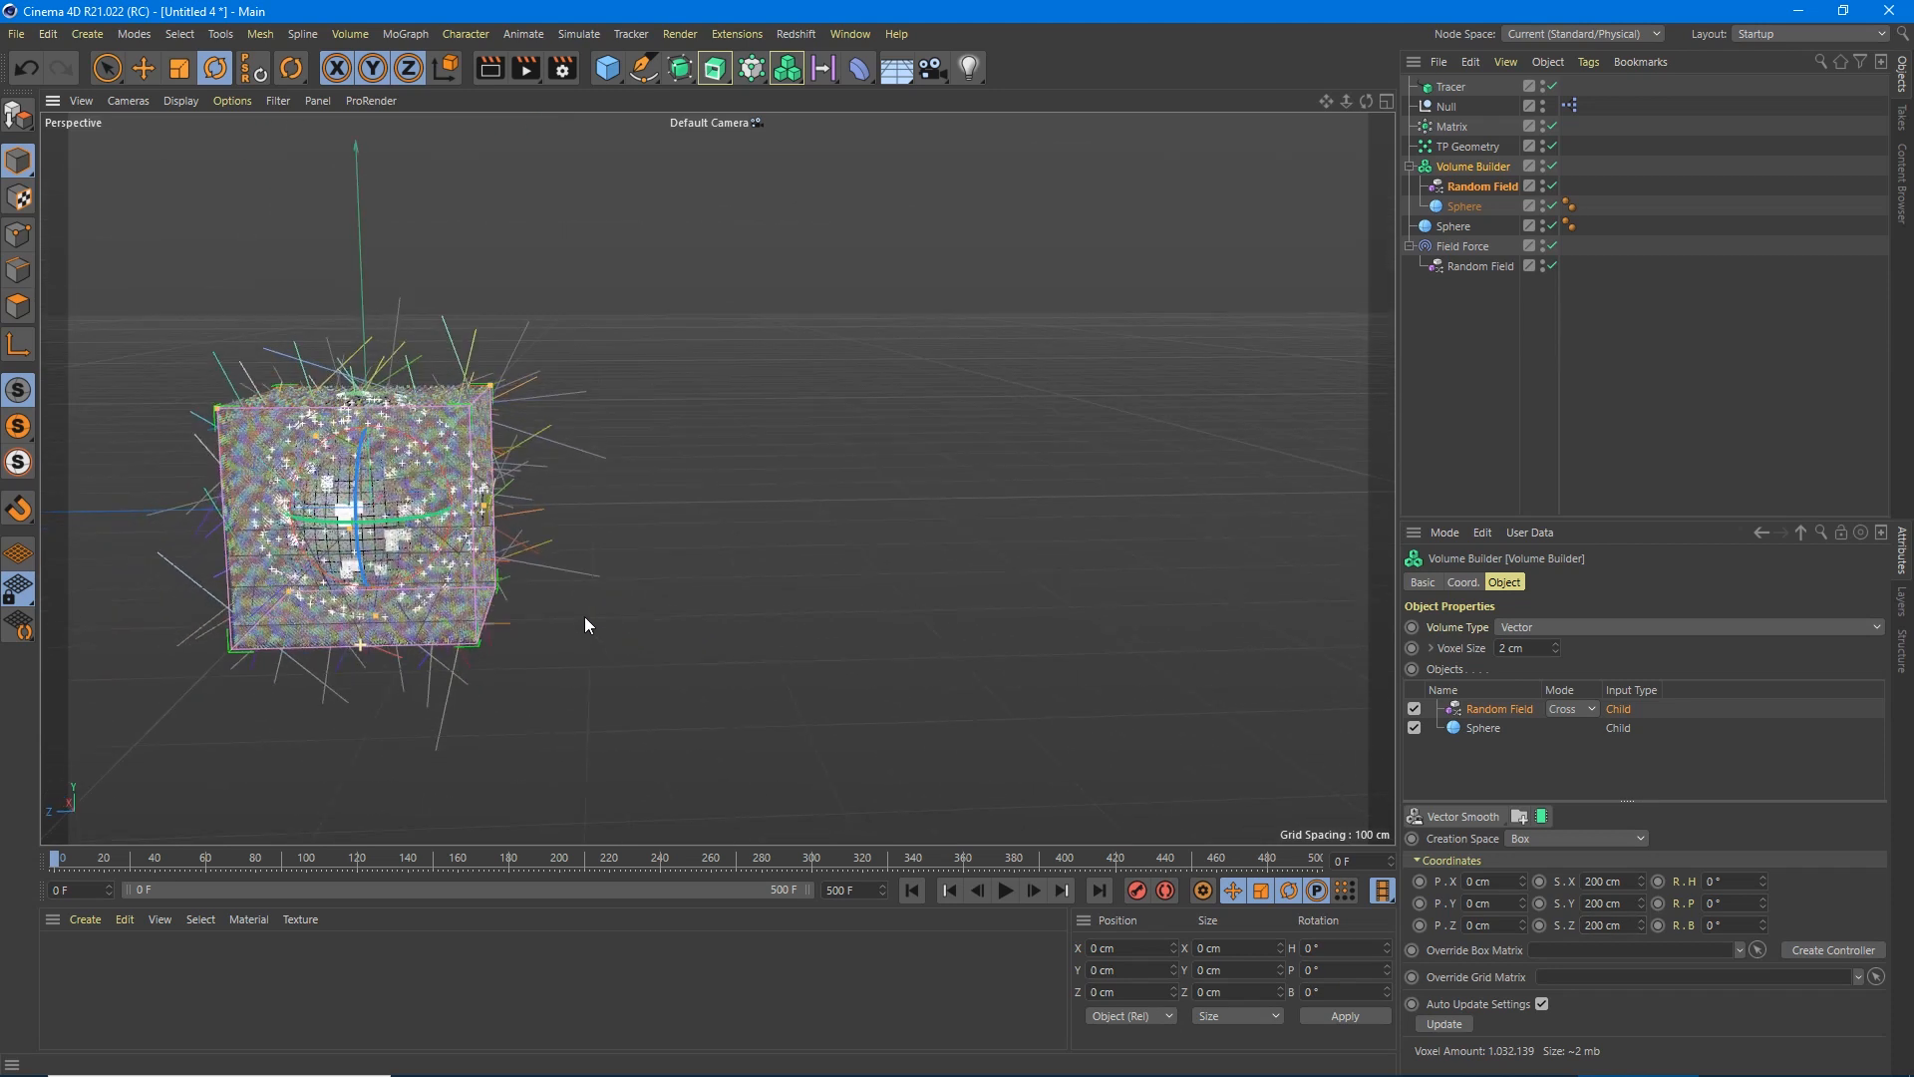
alt+drag(195, 408, 166, 390)
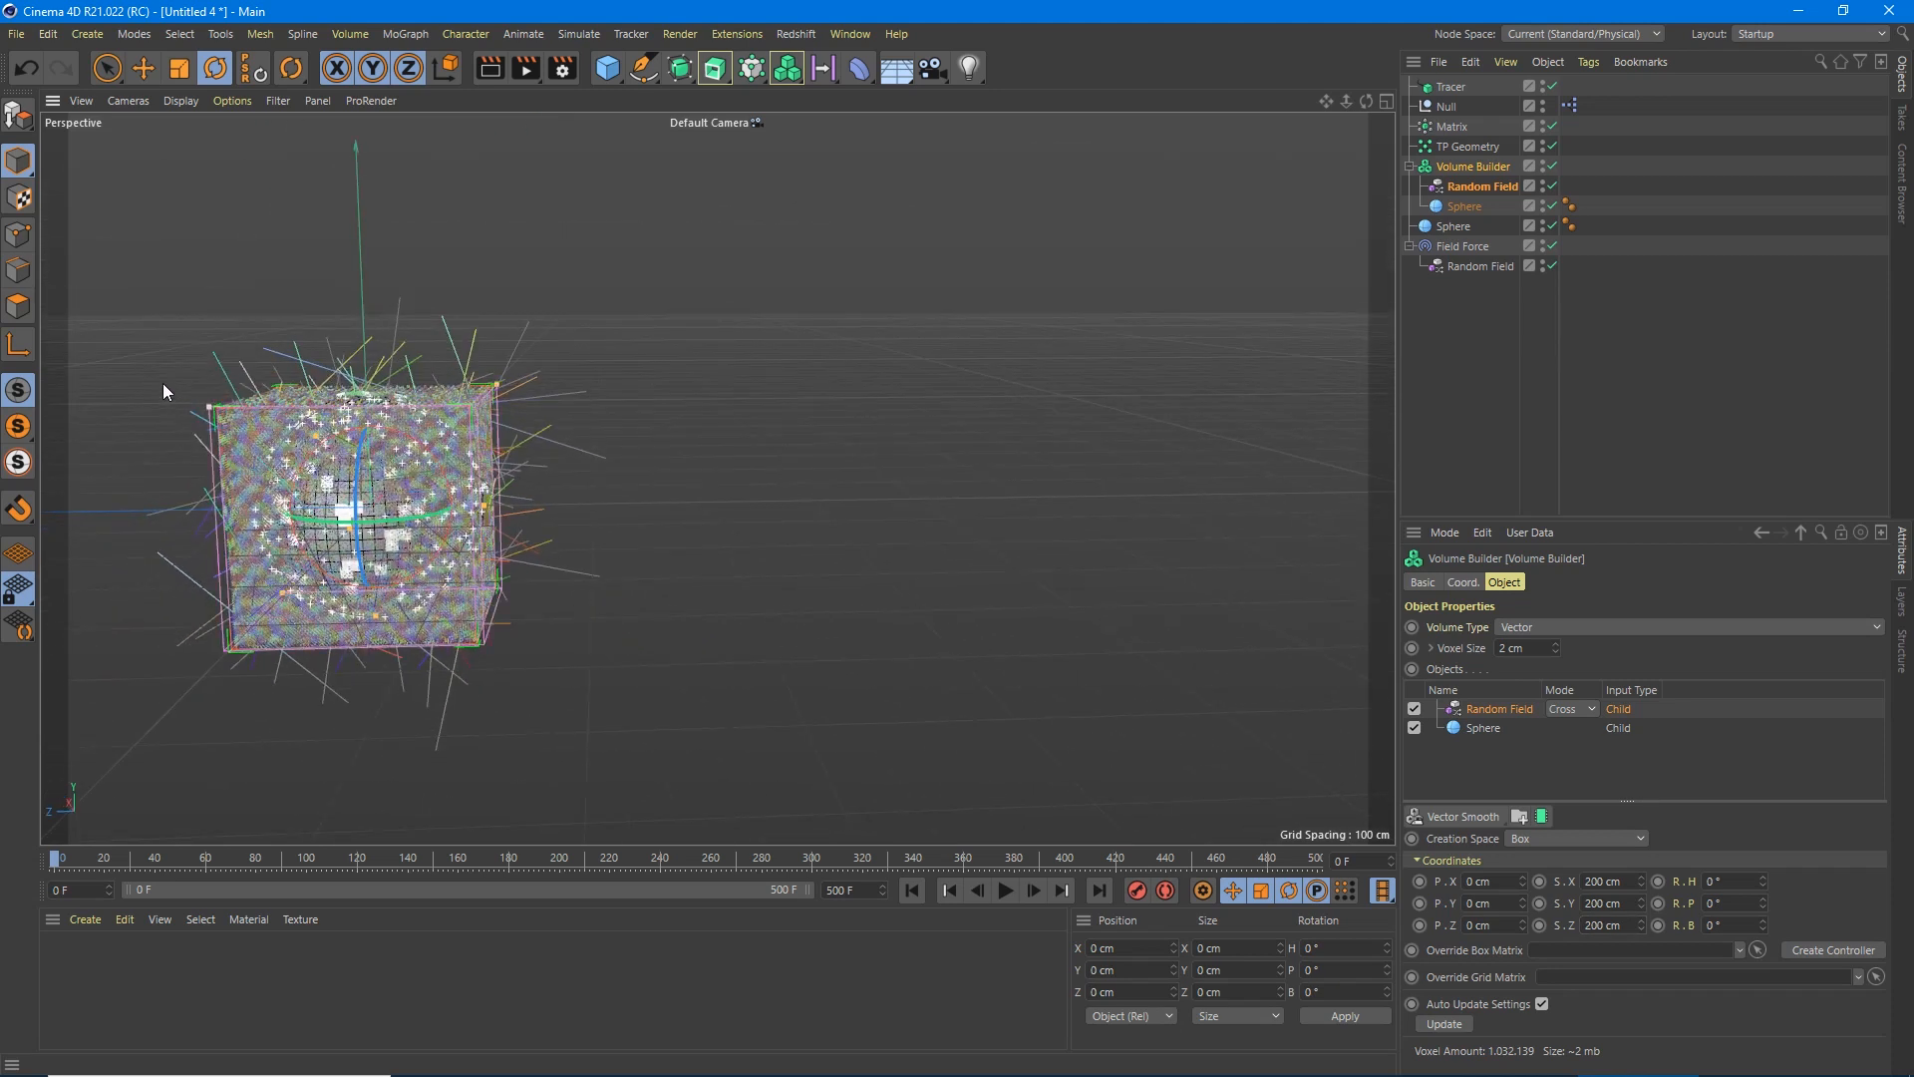
click(534, 516)
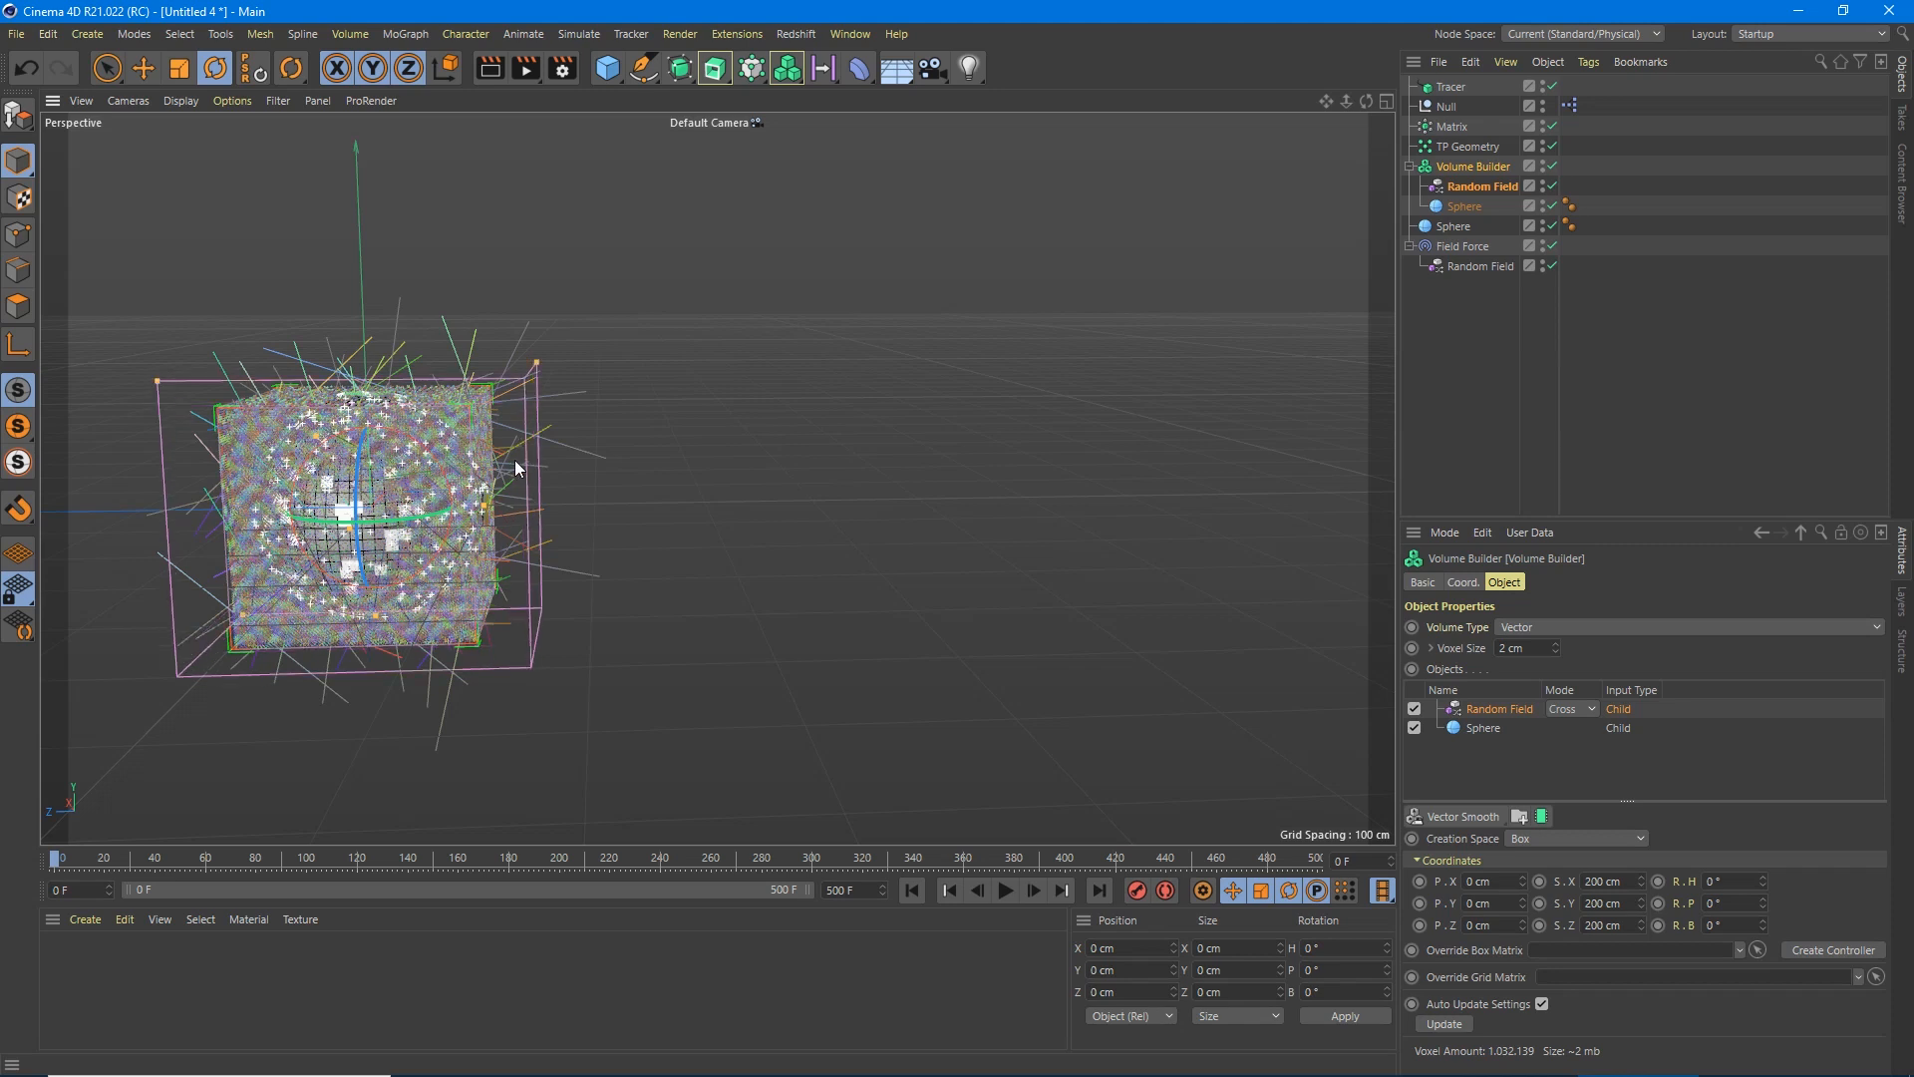
Enlarge the box to 300 cm on every axis, then disable the Volume Builder.
double_click(1599, 881)
text(300)
key(Tab)
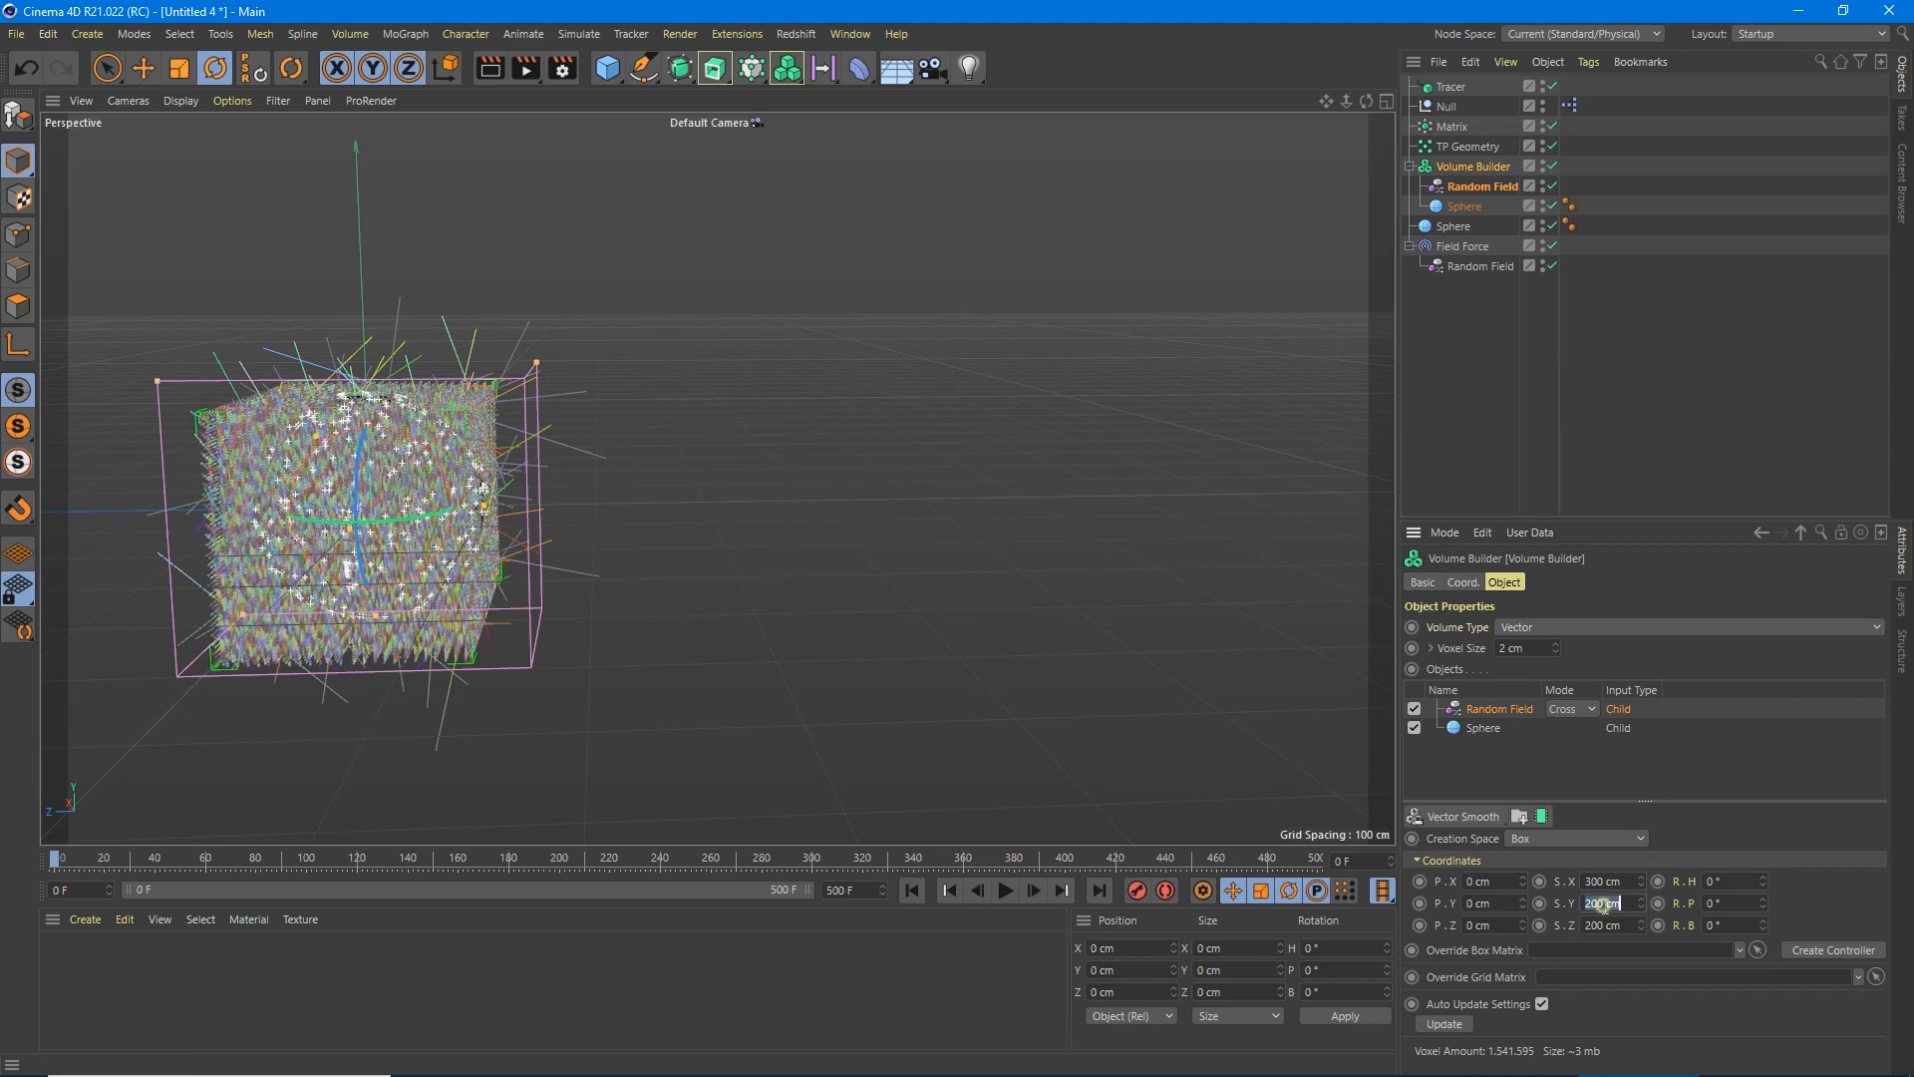
text(300)
key(Tab)
text(300)
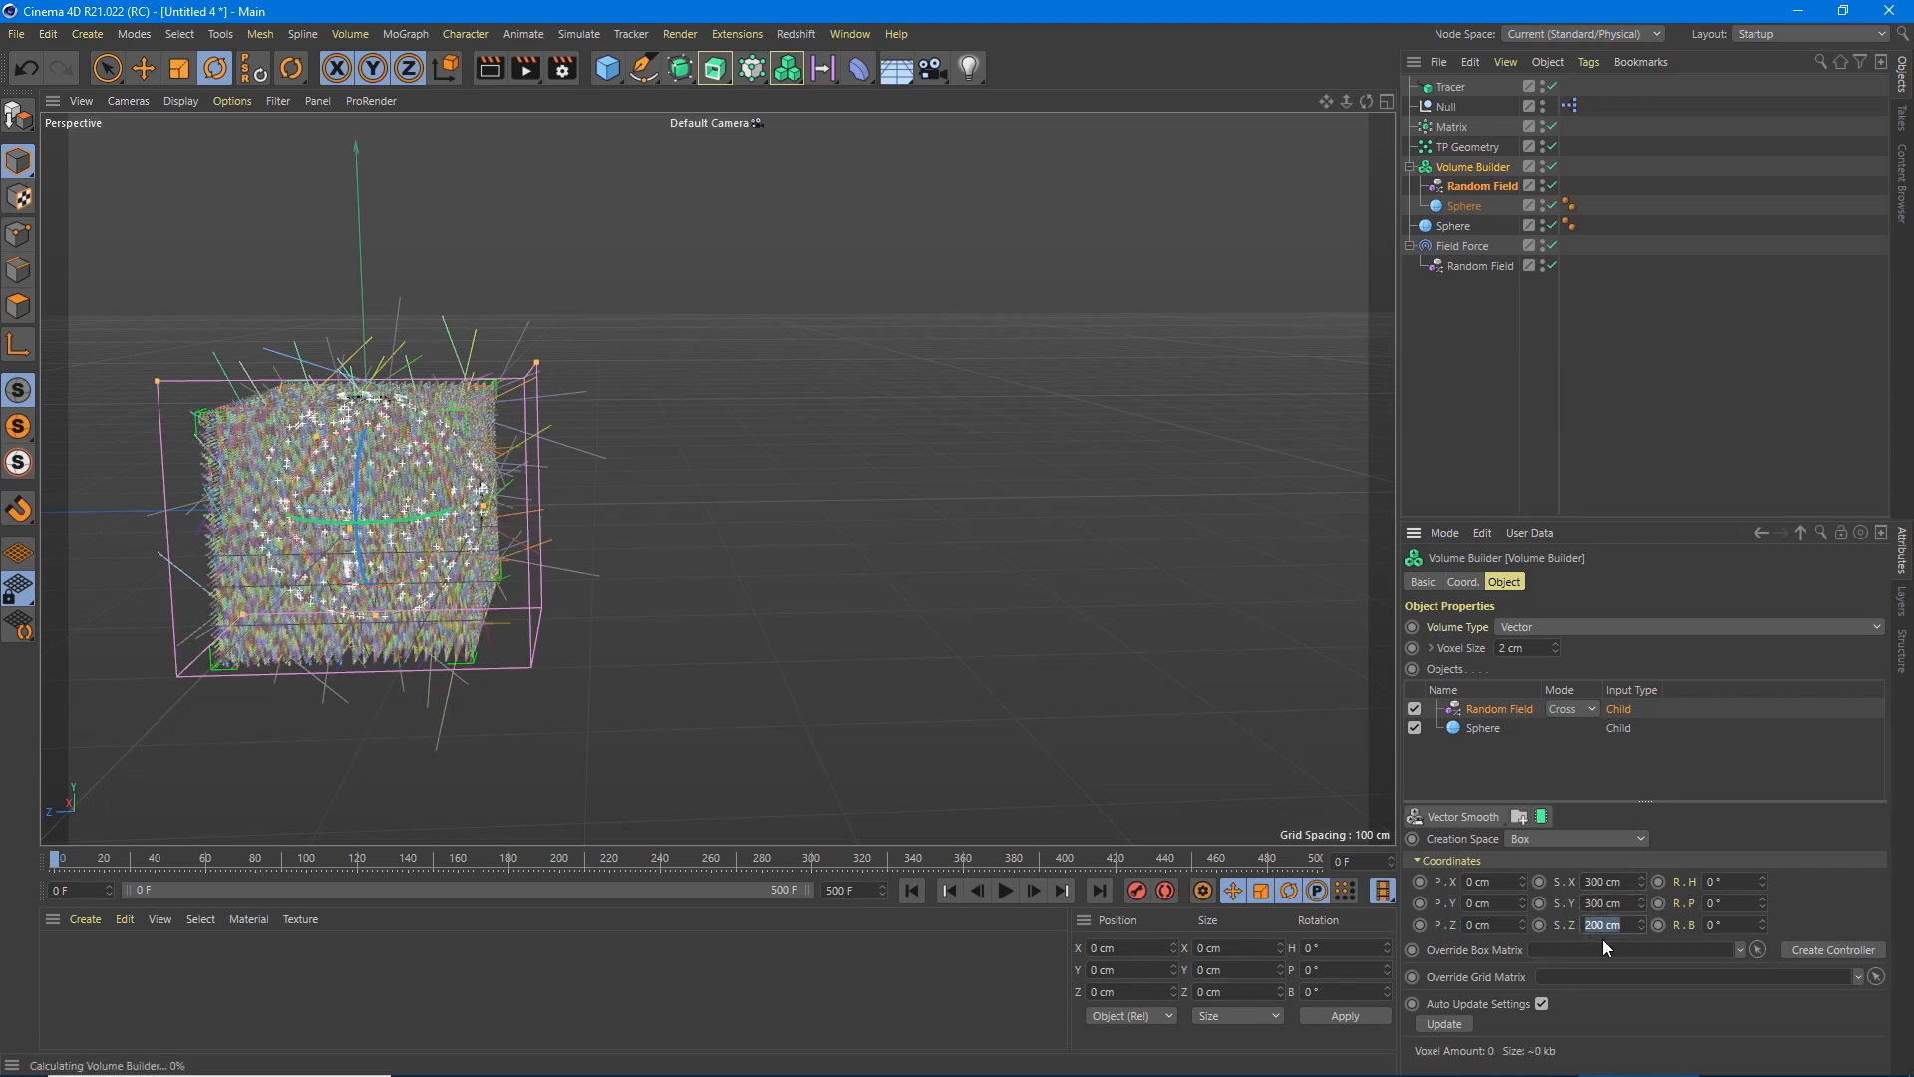
key(Return)
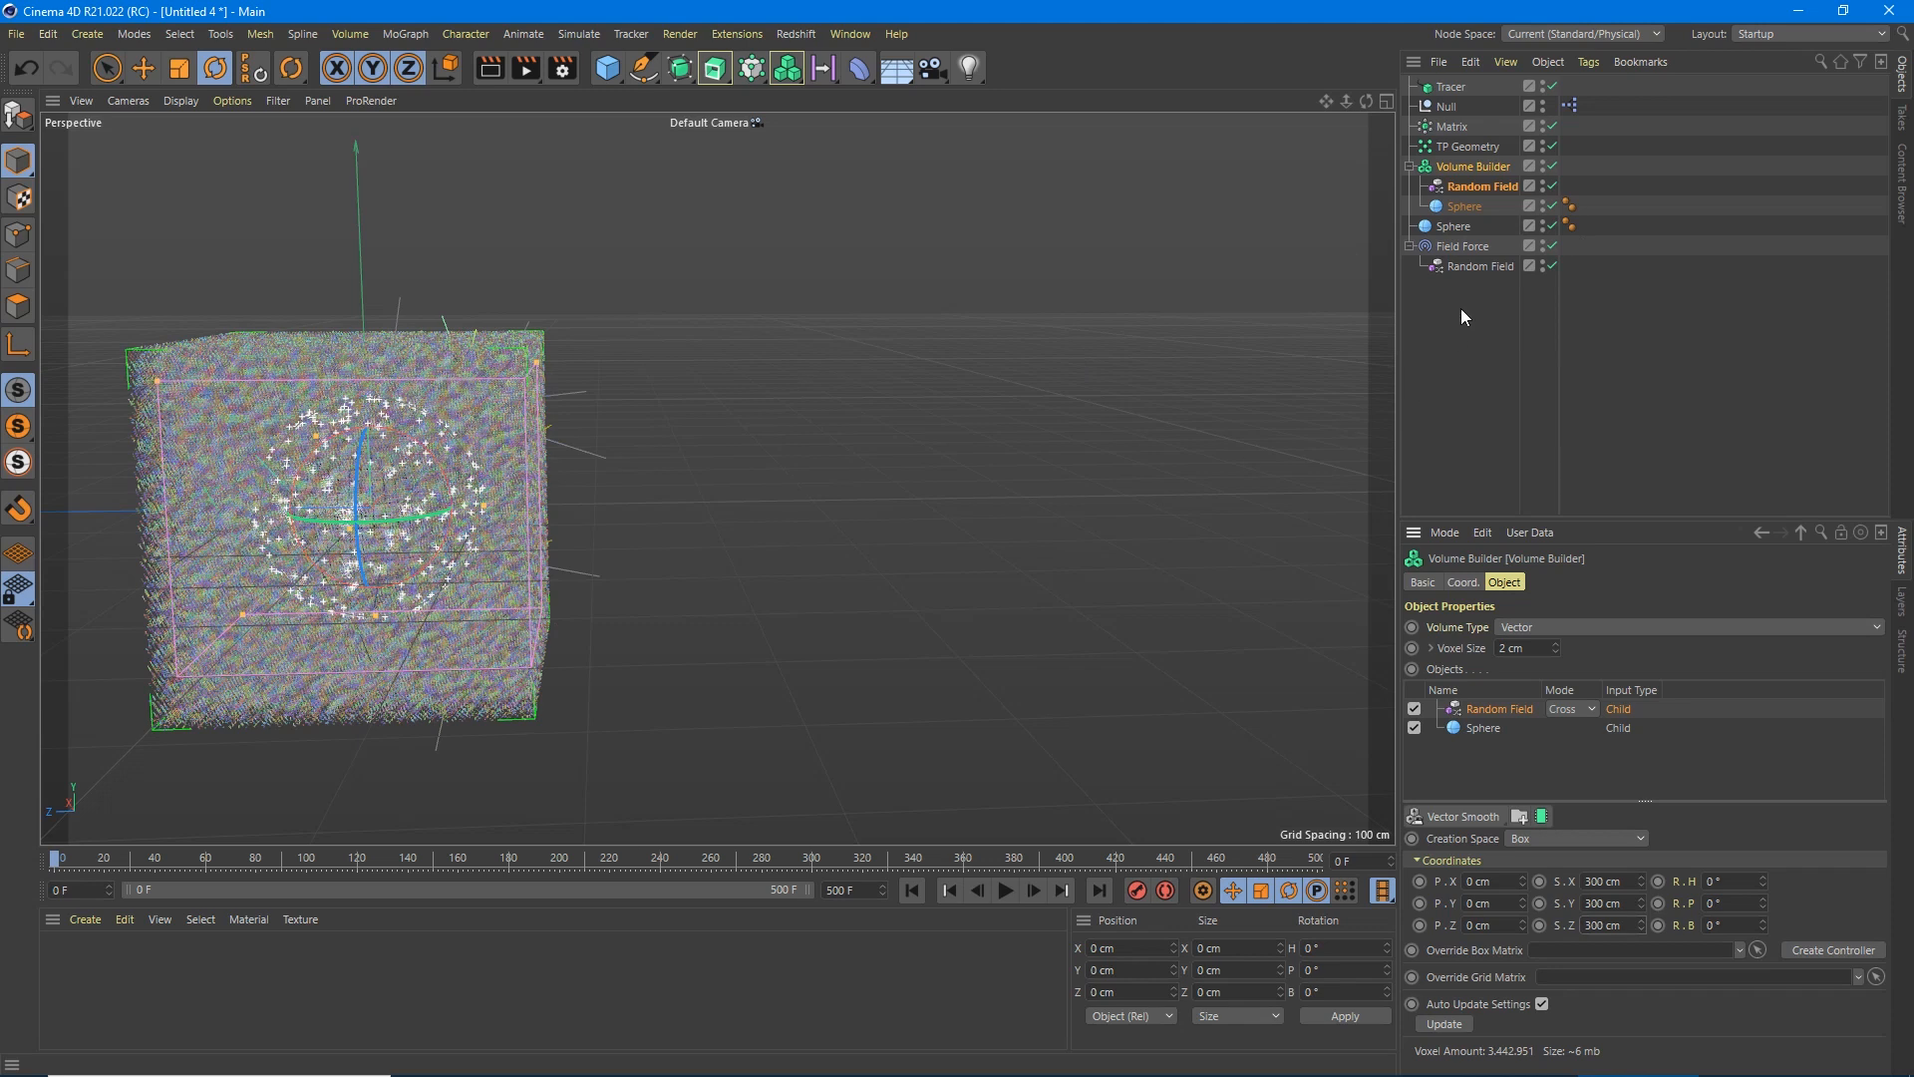
click(1549, 167)
Hide the Field Force lines and play the animation so cubes fly off the sphere, stopping at frame 321.
alt+drag(419, 490, 242, 493)
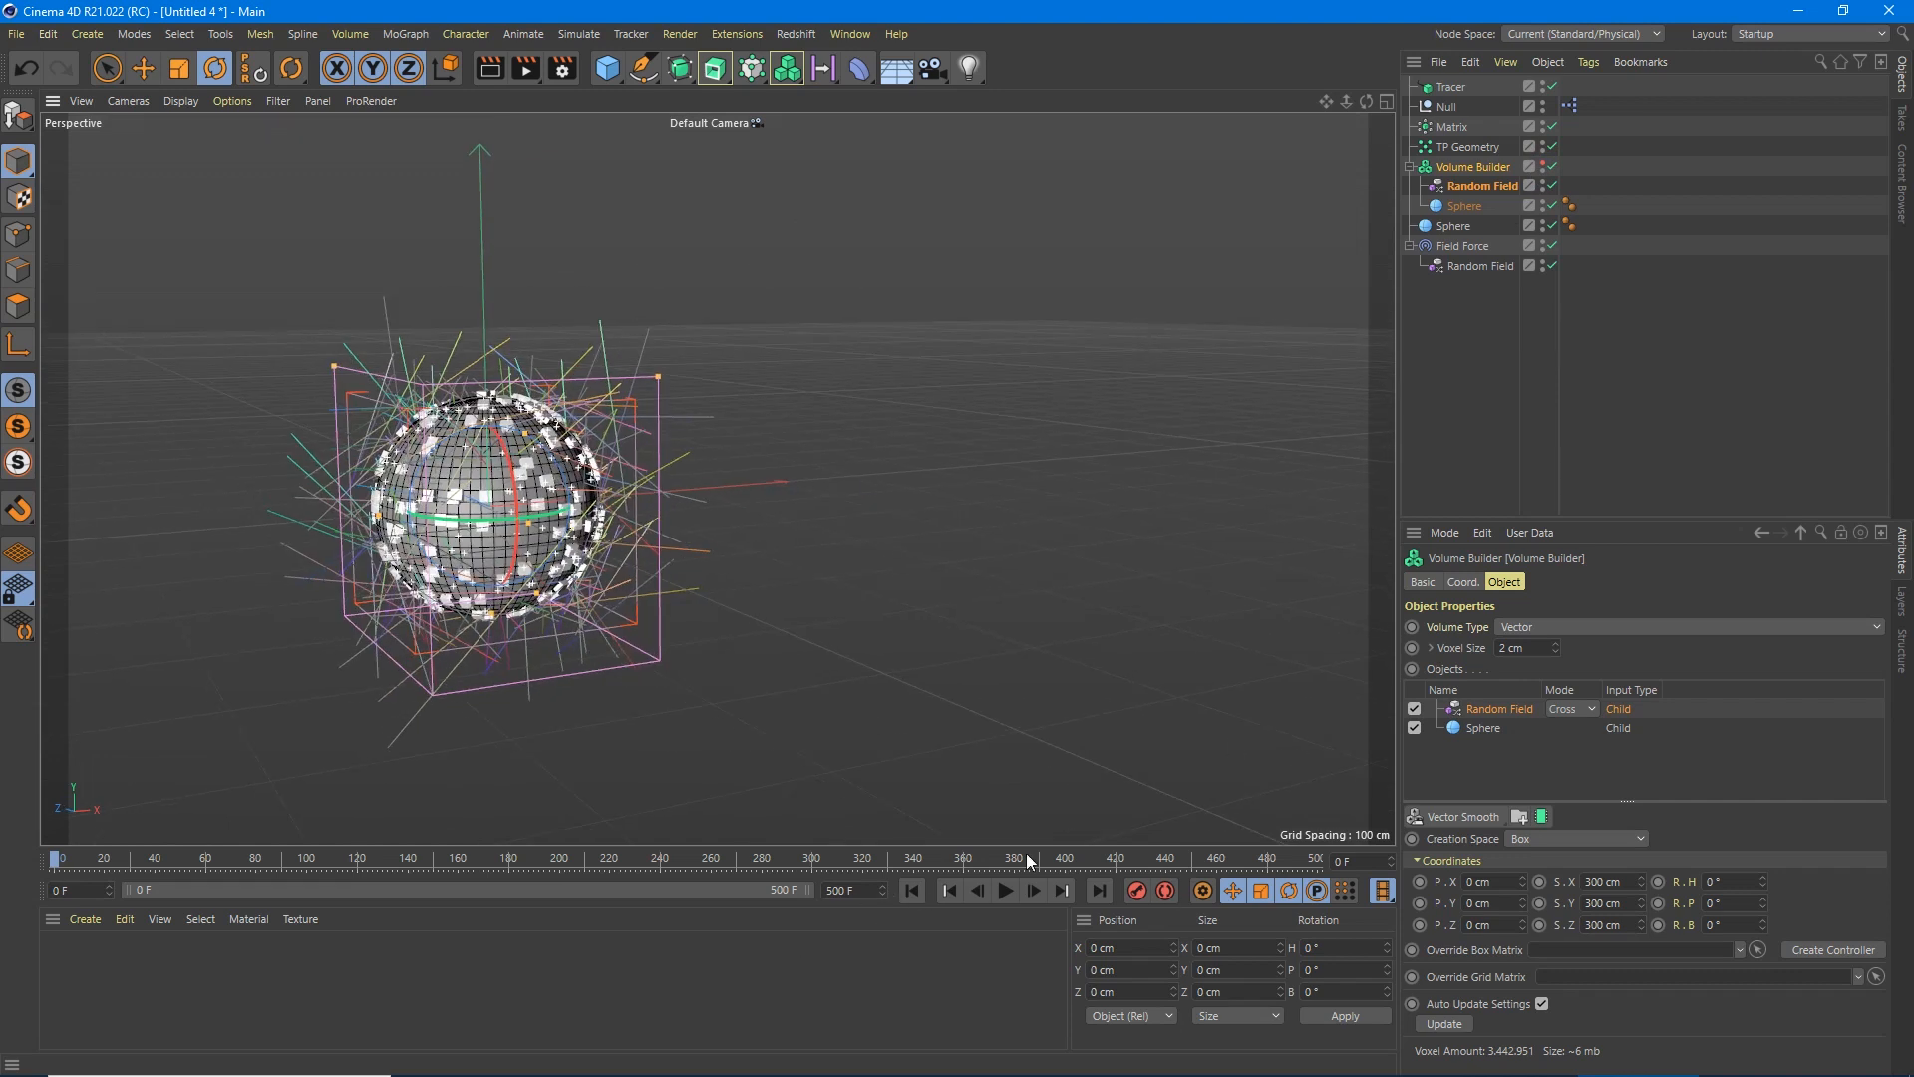
click(1550, 245)
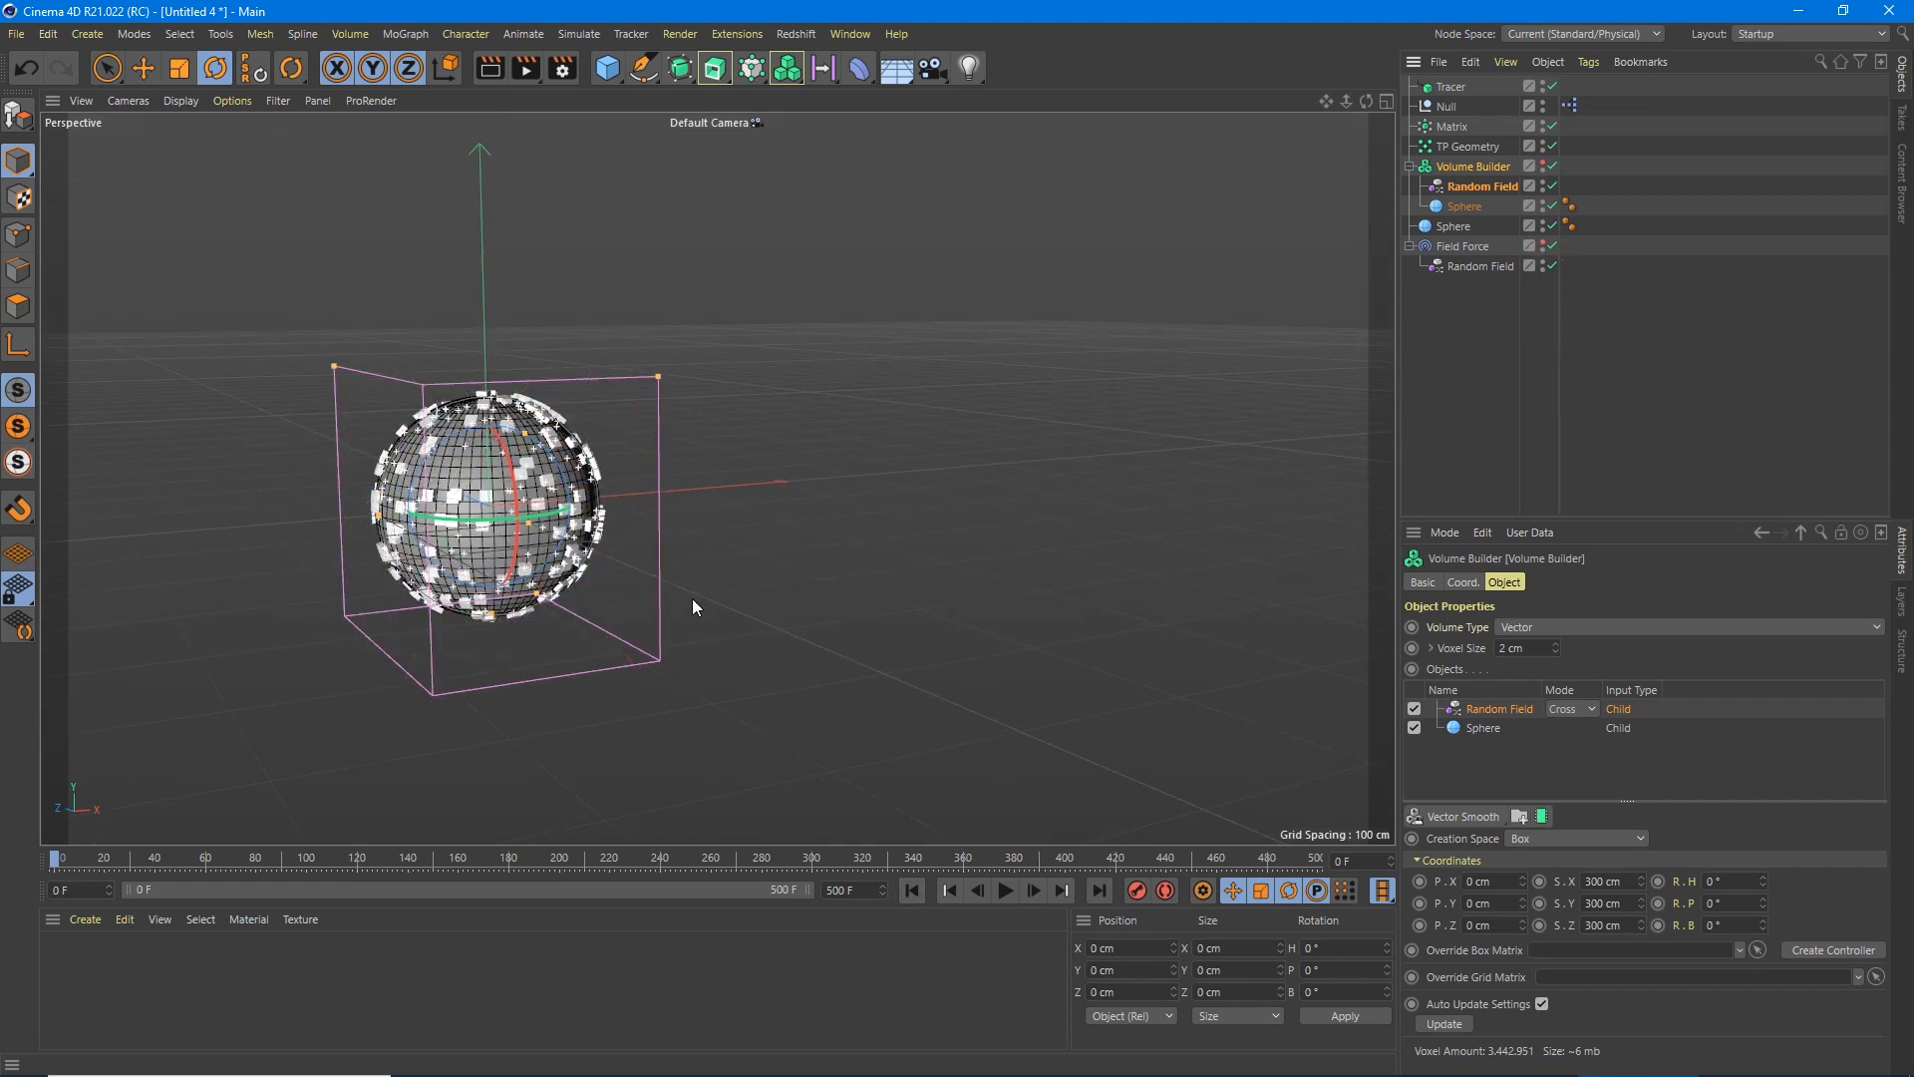
alt+drag(419, 489, 400, 472)
scroll(448, 498, up, 4)
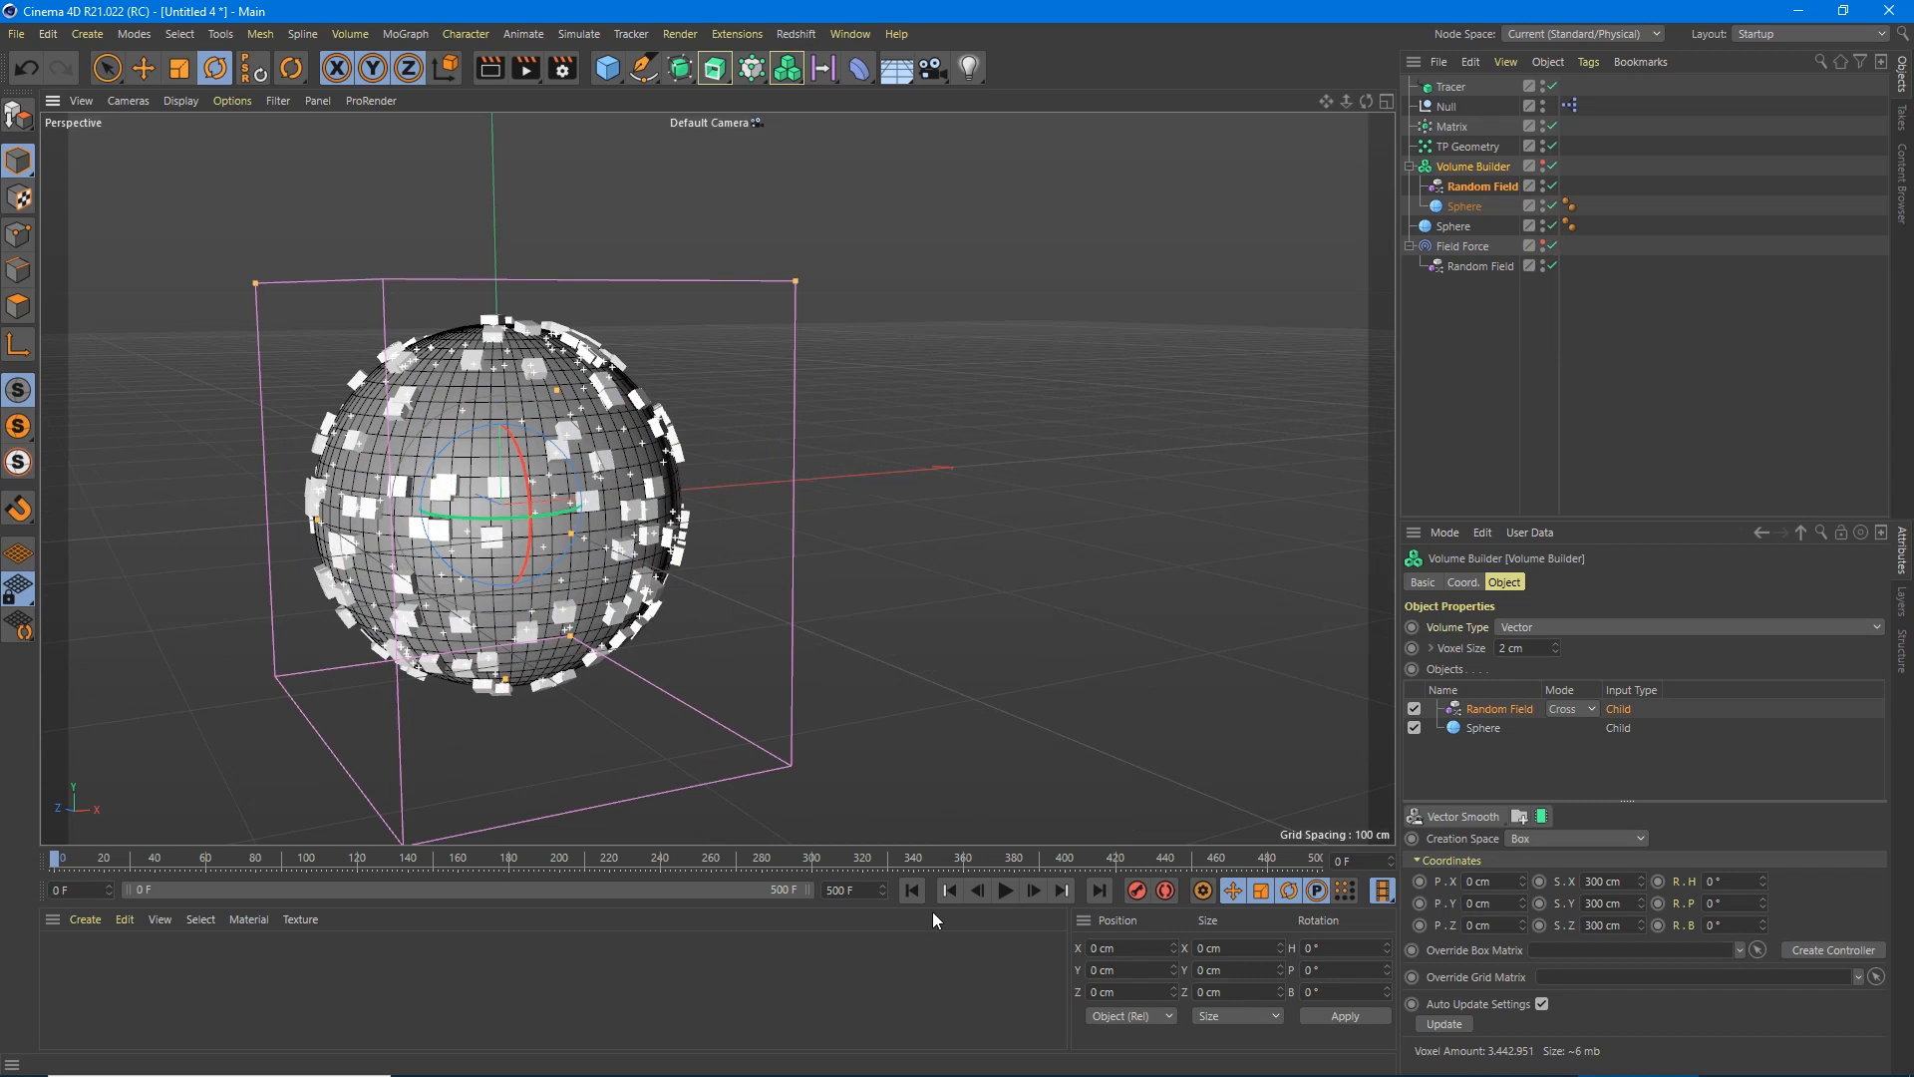
click(1006, 891)
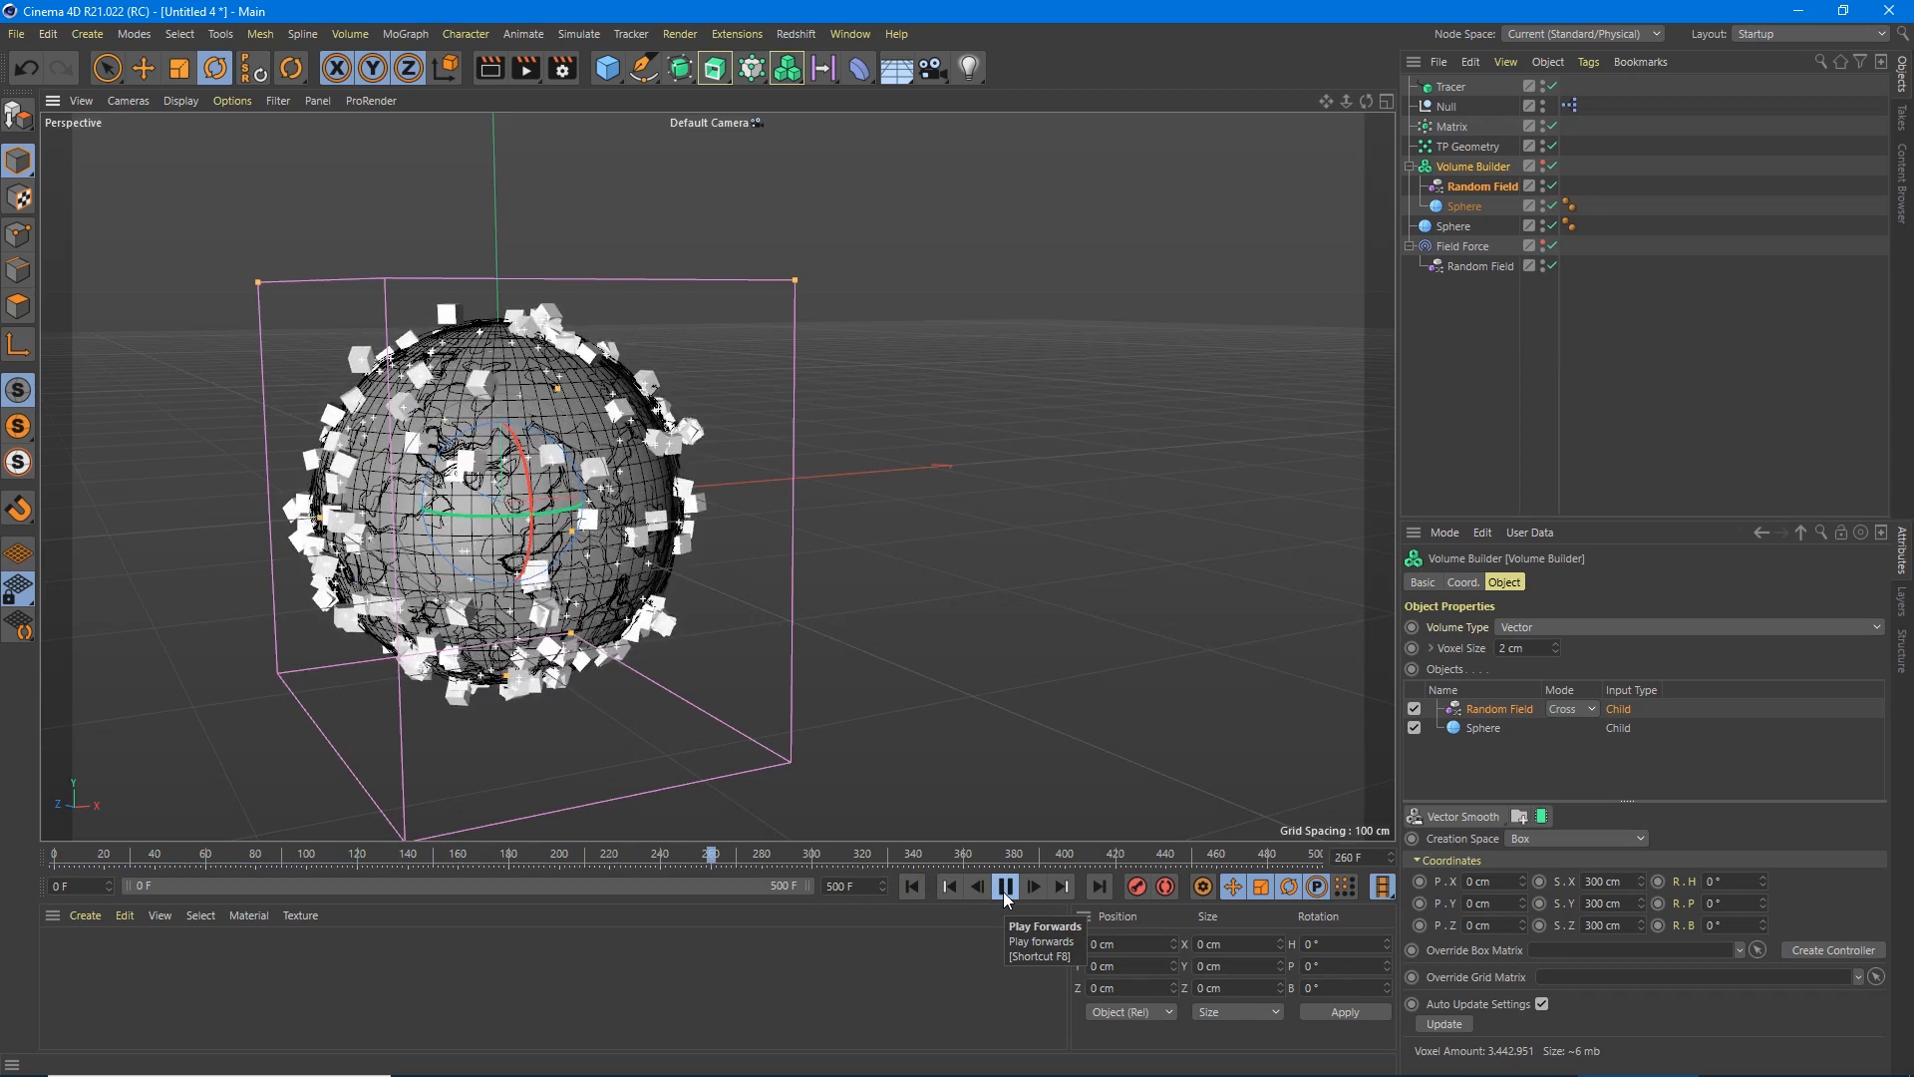
click(1005, 887)
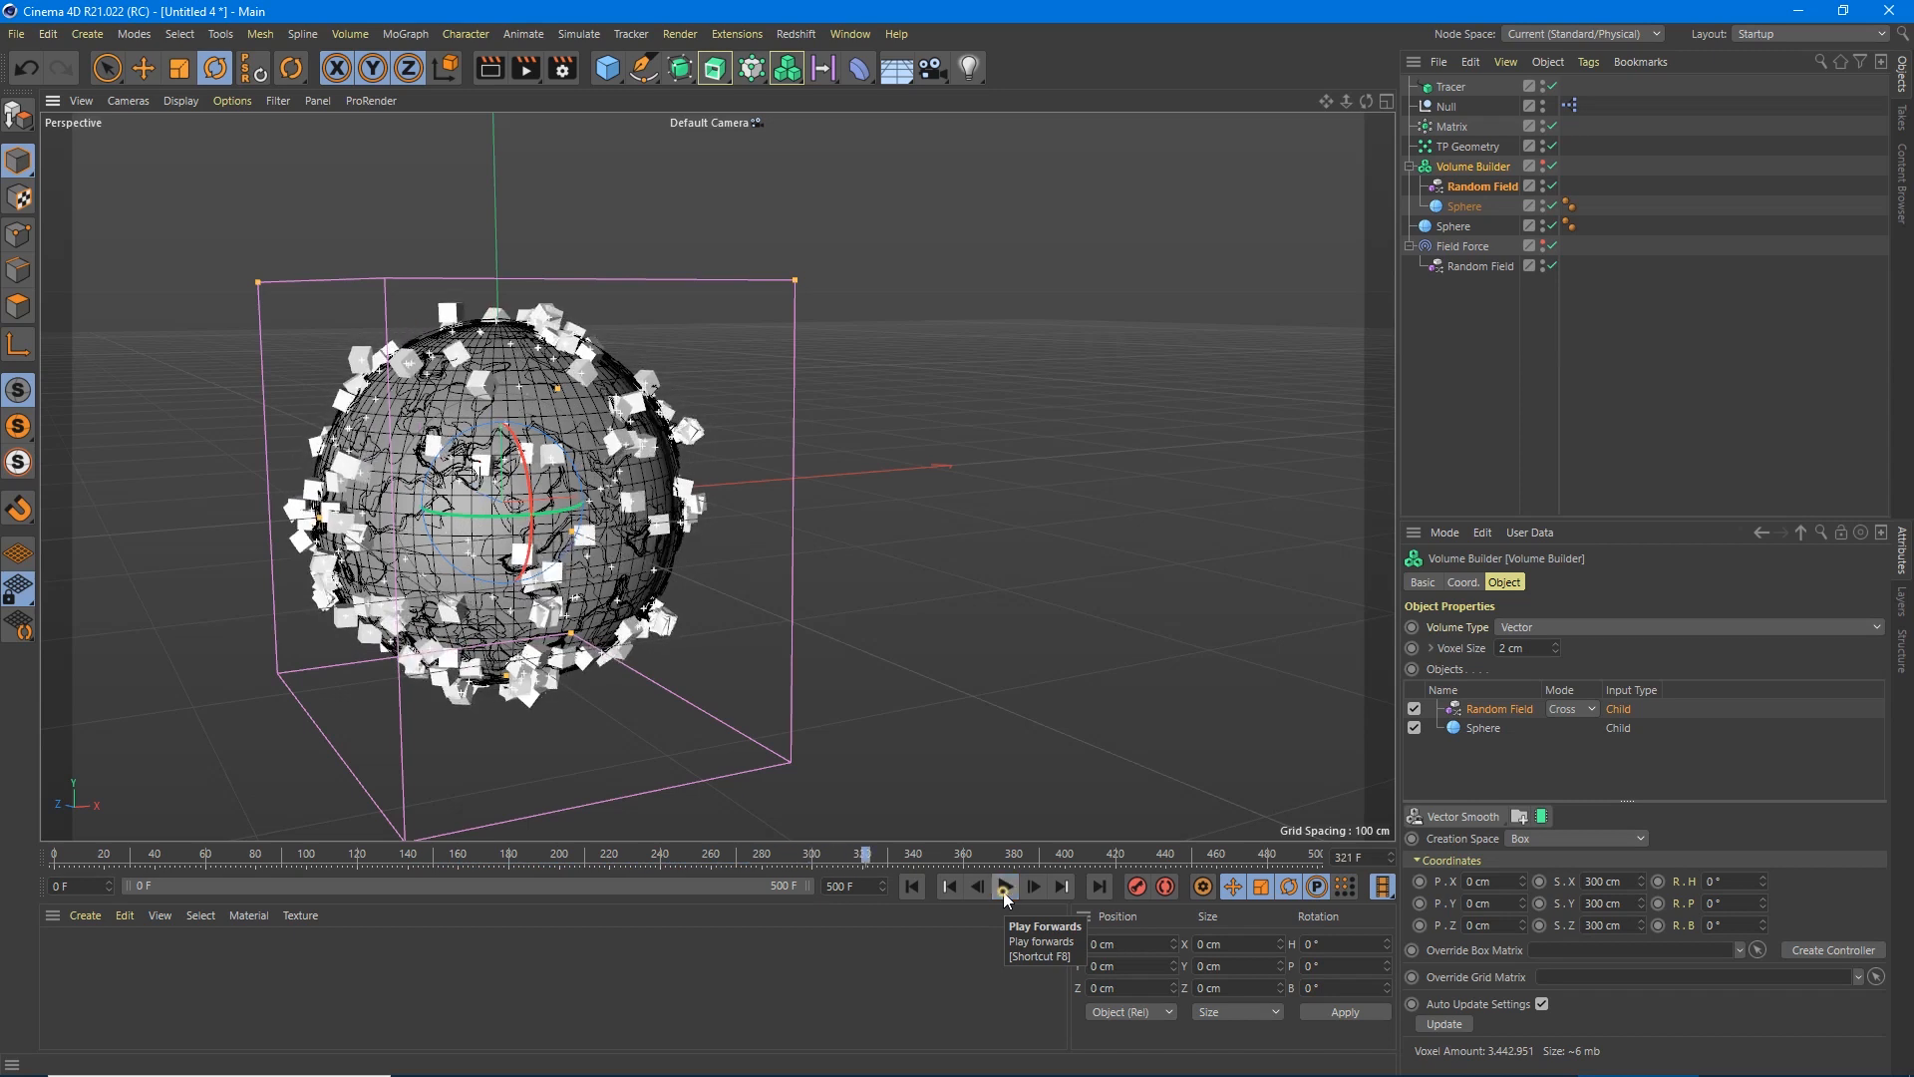
Add a Redshift Object tag to the Tracer.
right_click(1454, 86)
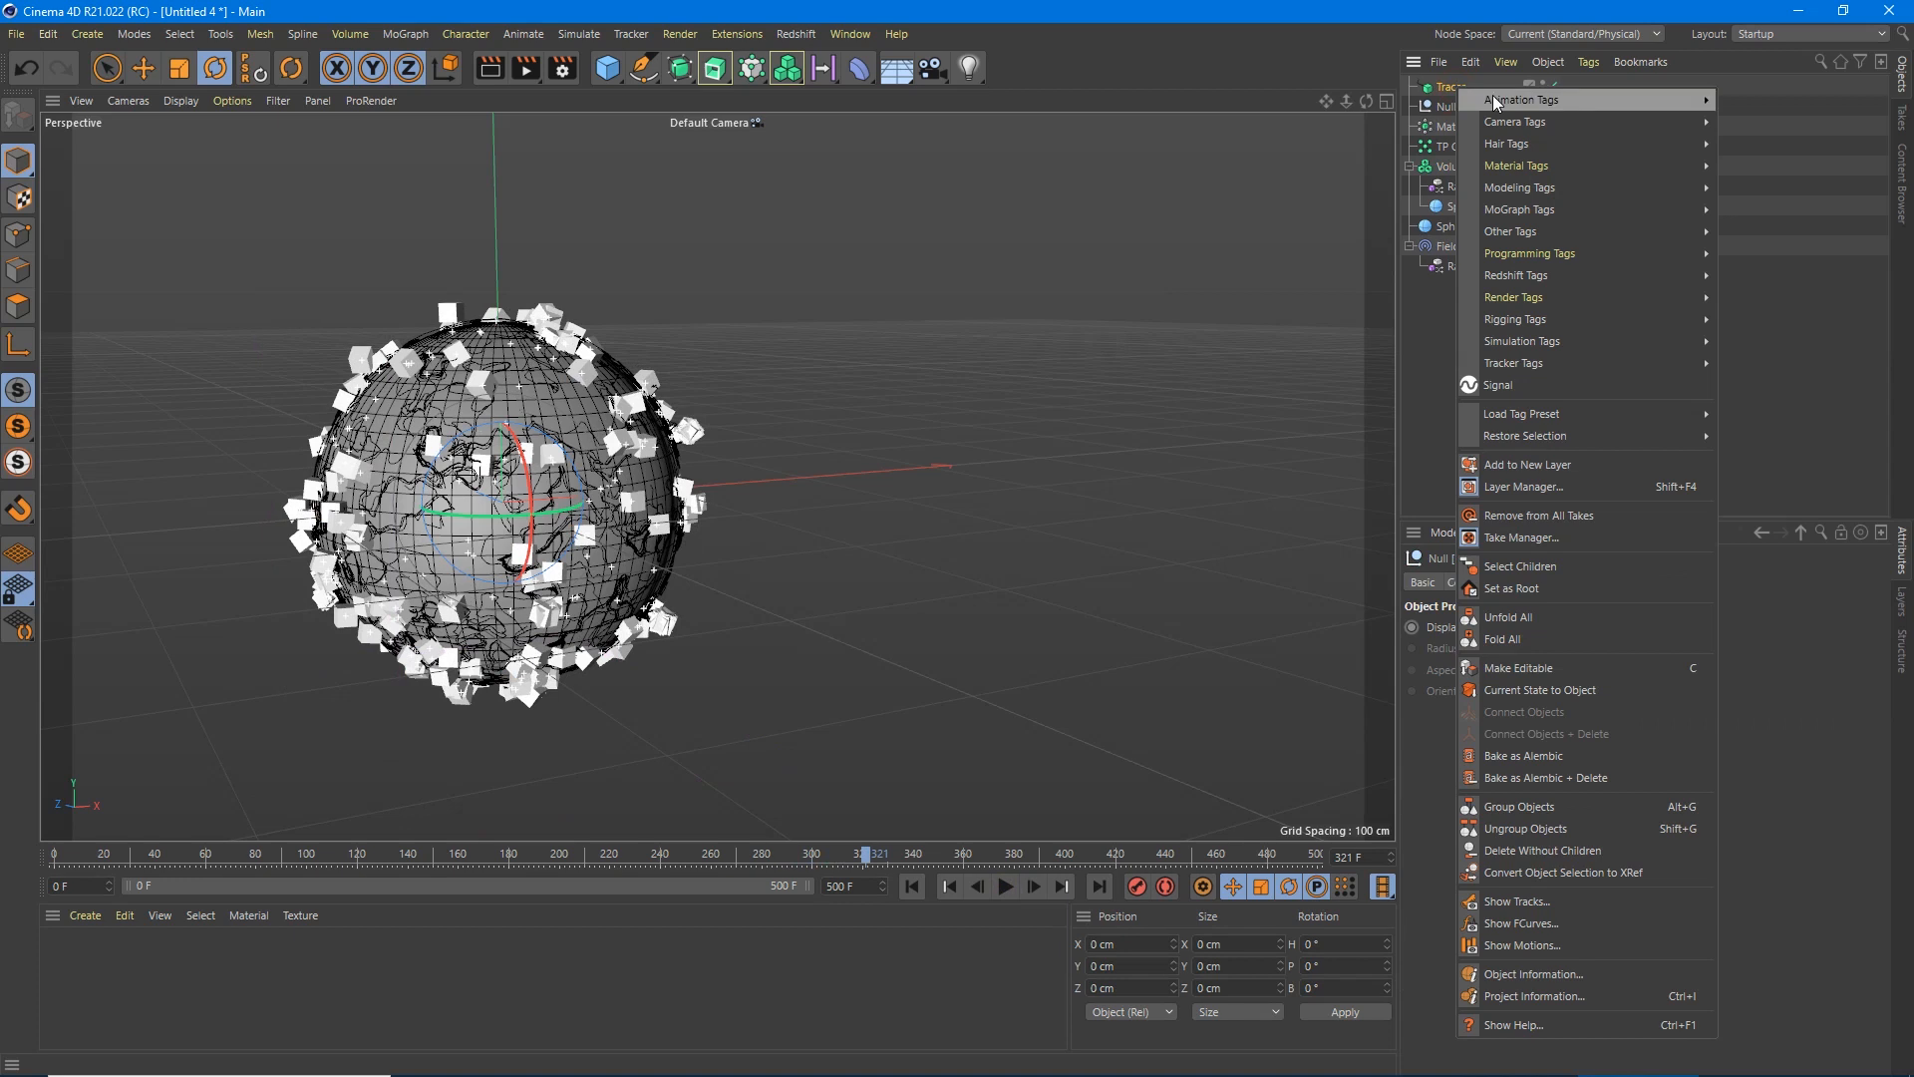
mouse_move(1517, 276)
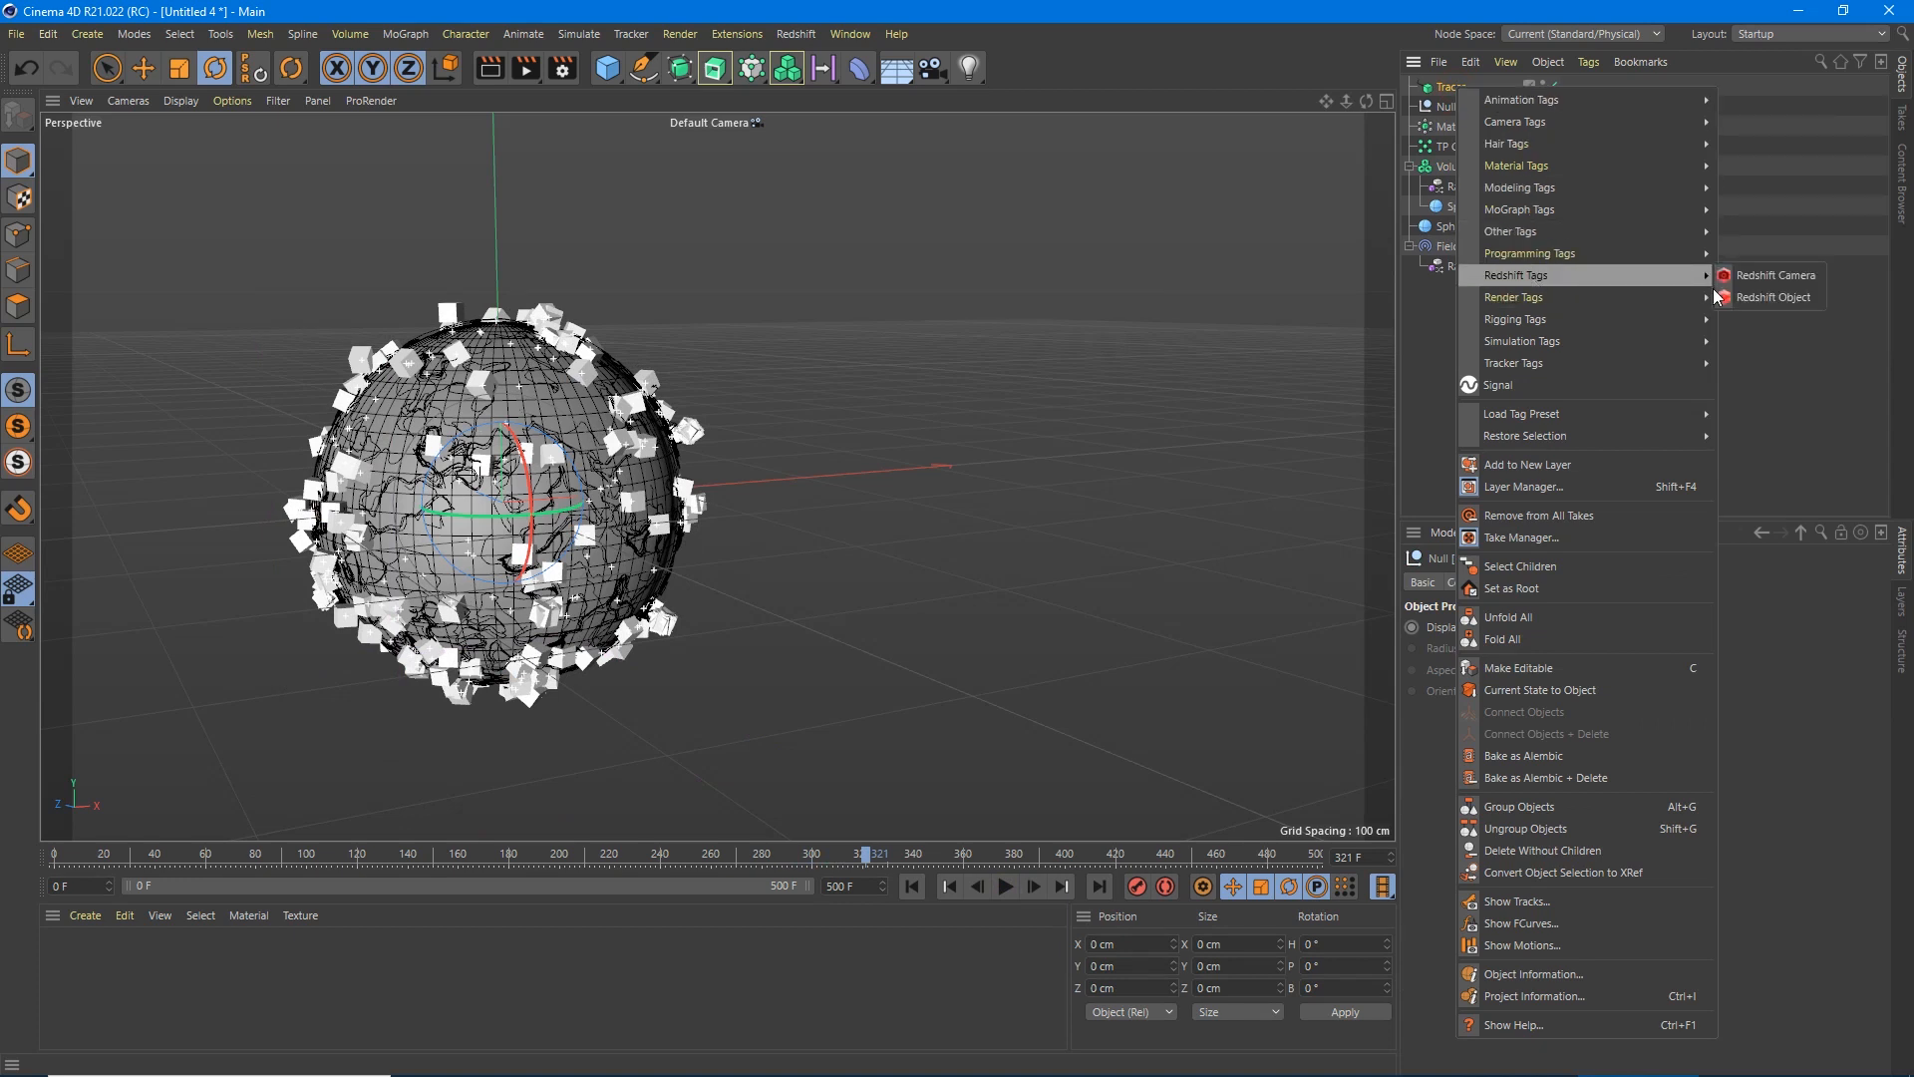
click(1454, 91)
right_click(1454, 97)
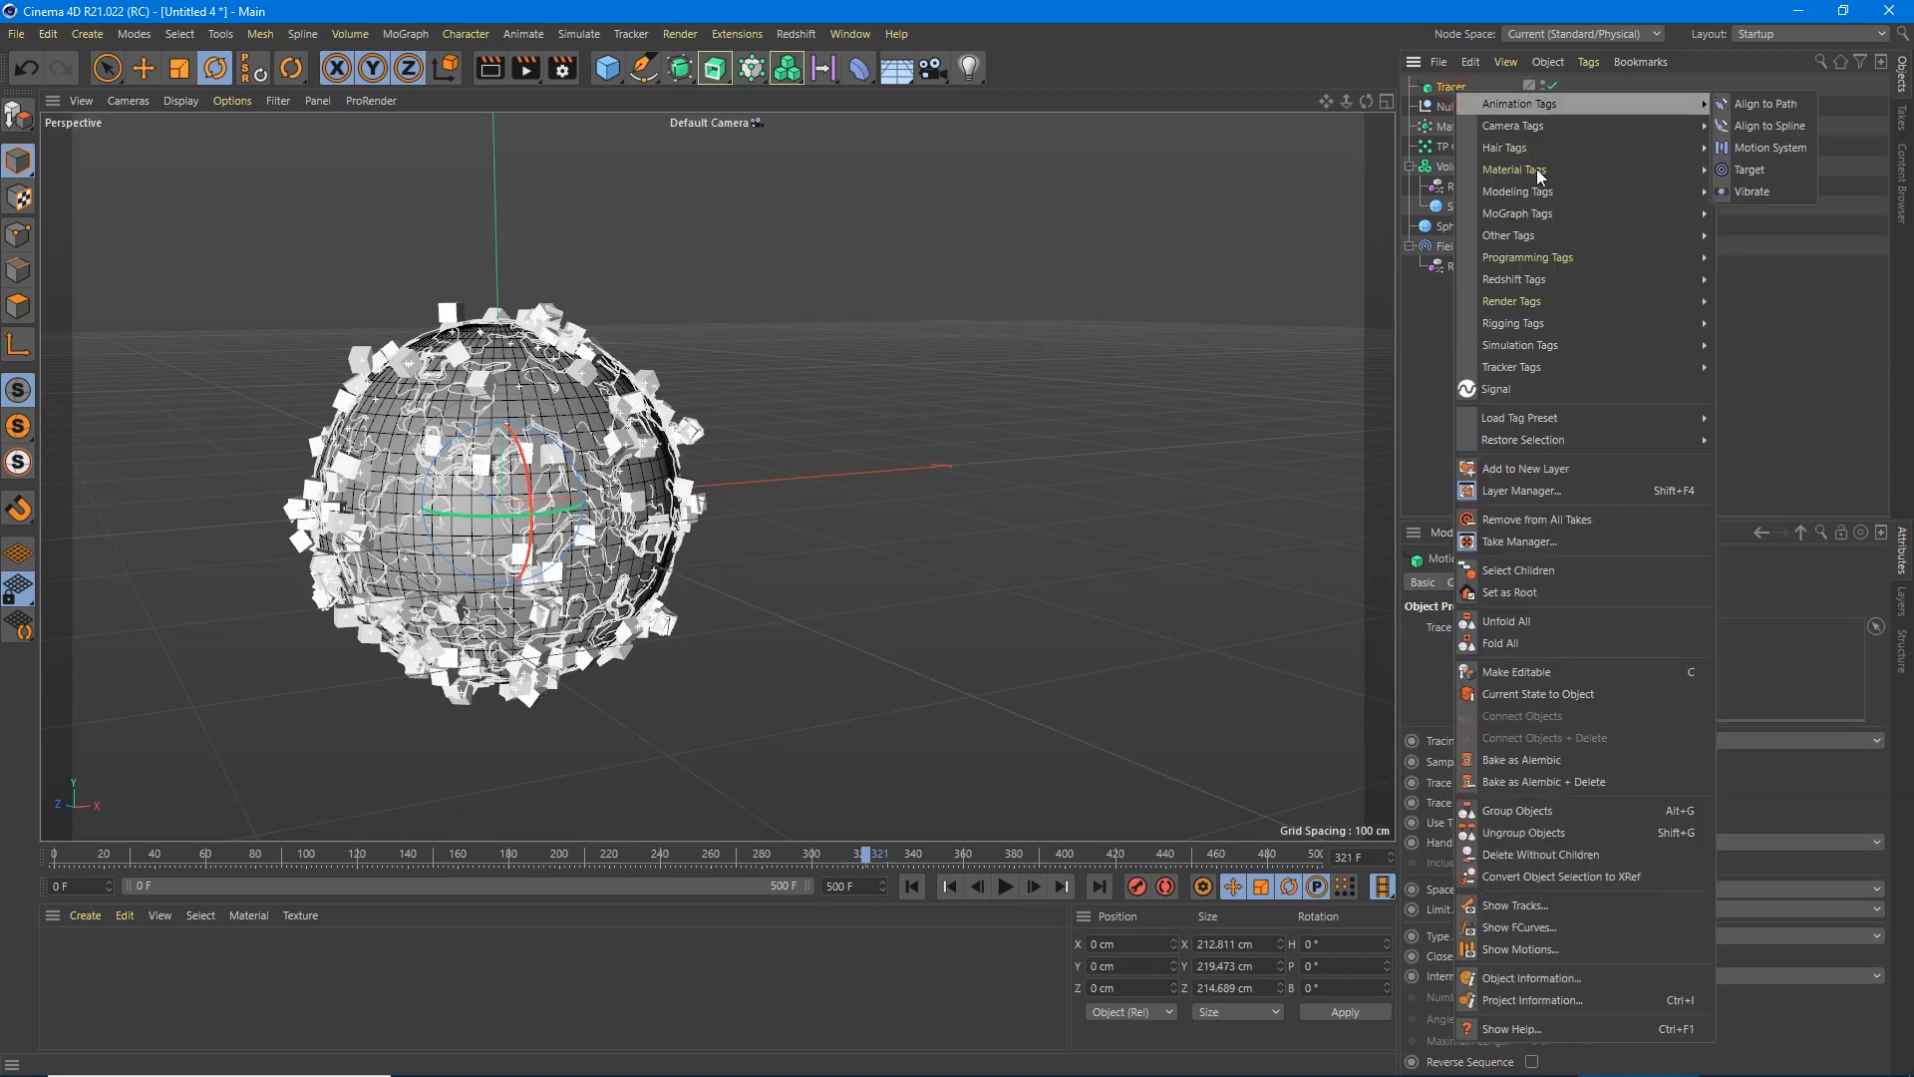
mouse_move(1514, 280)
click(1729, 301)
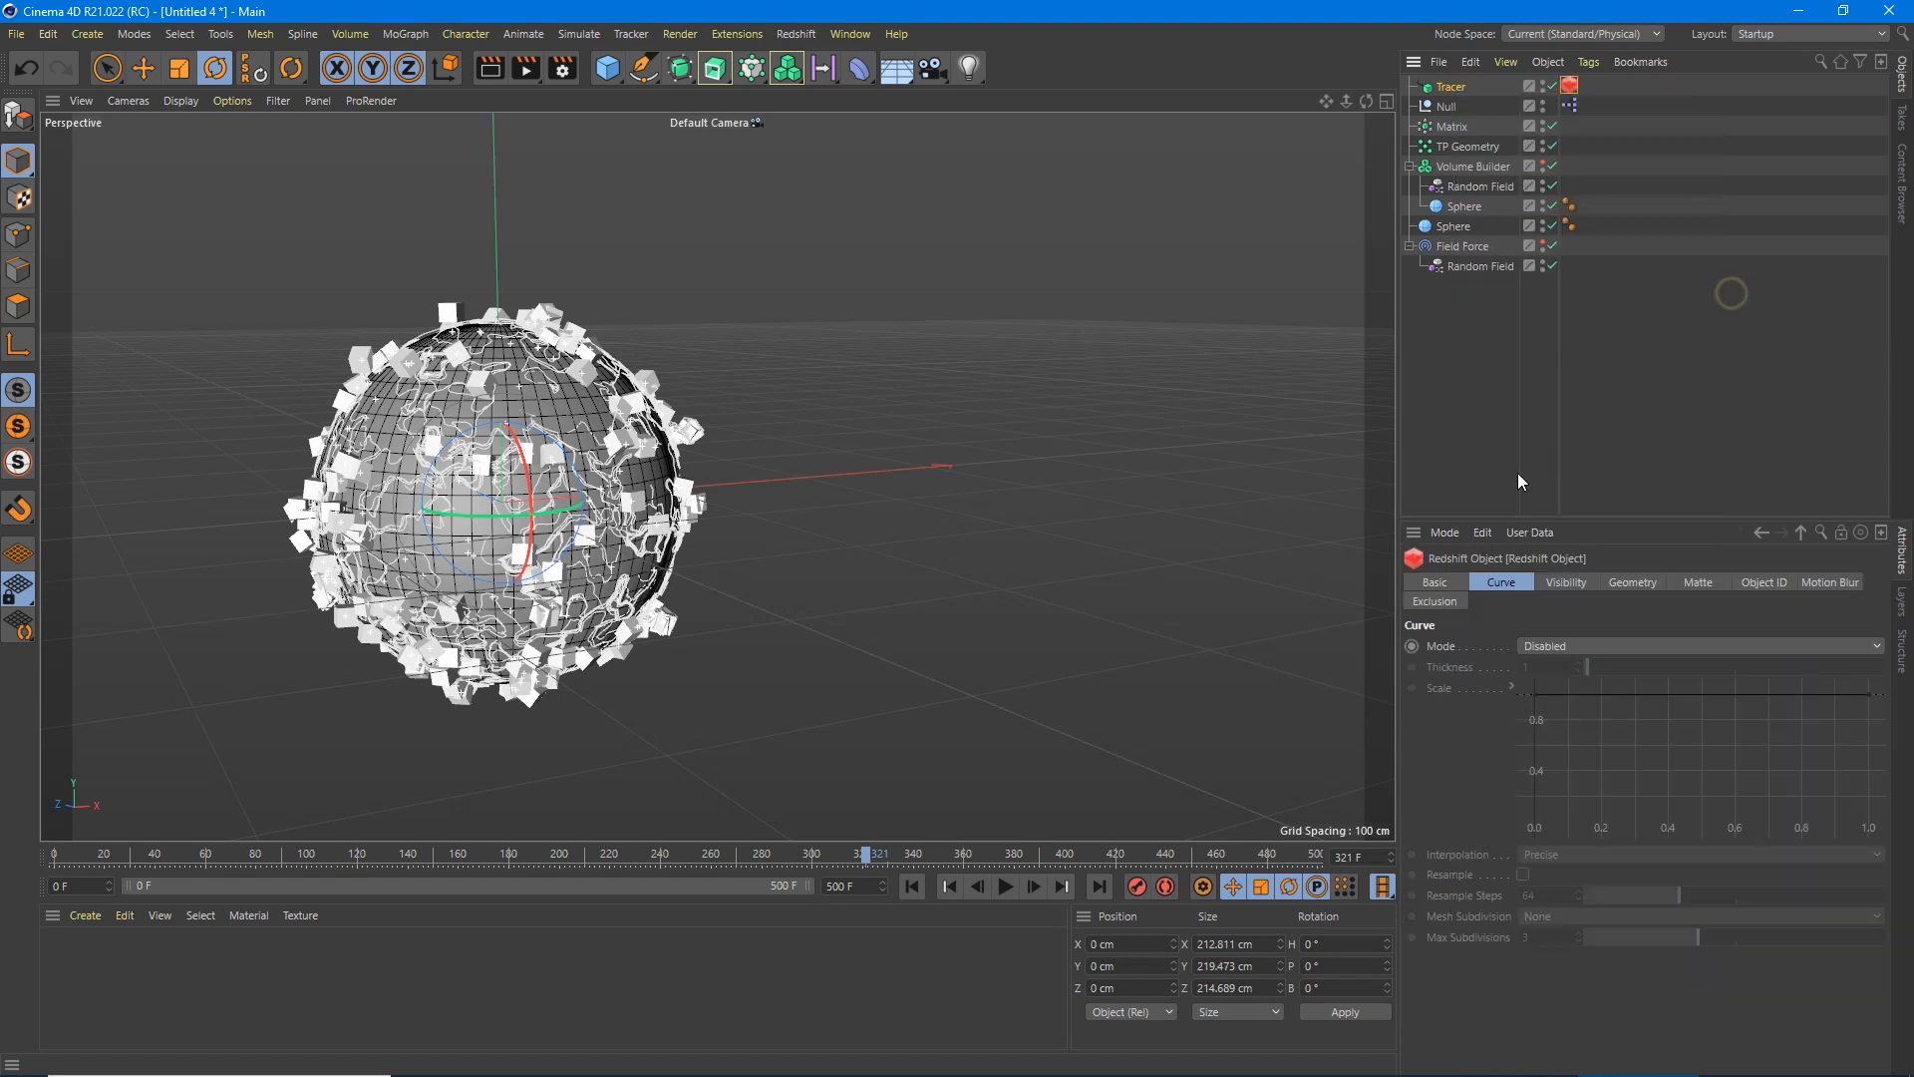
Set the tag's curve mode to Strips about 7.85 thick and rewind to frame 0.
click(1500, 581)
click(1698, 646)
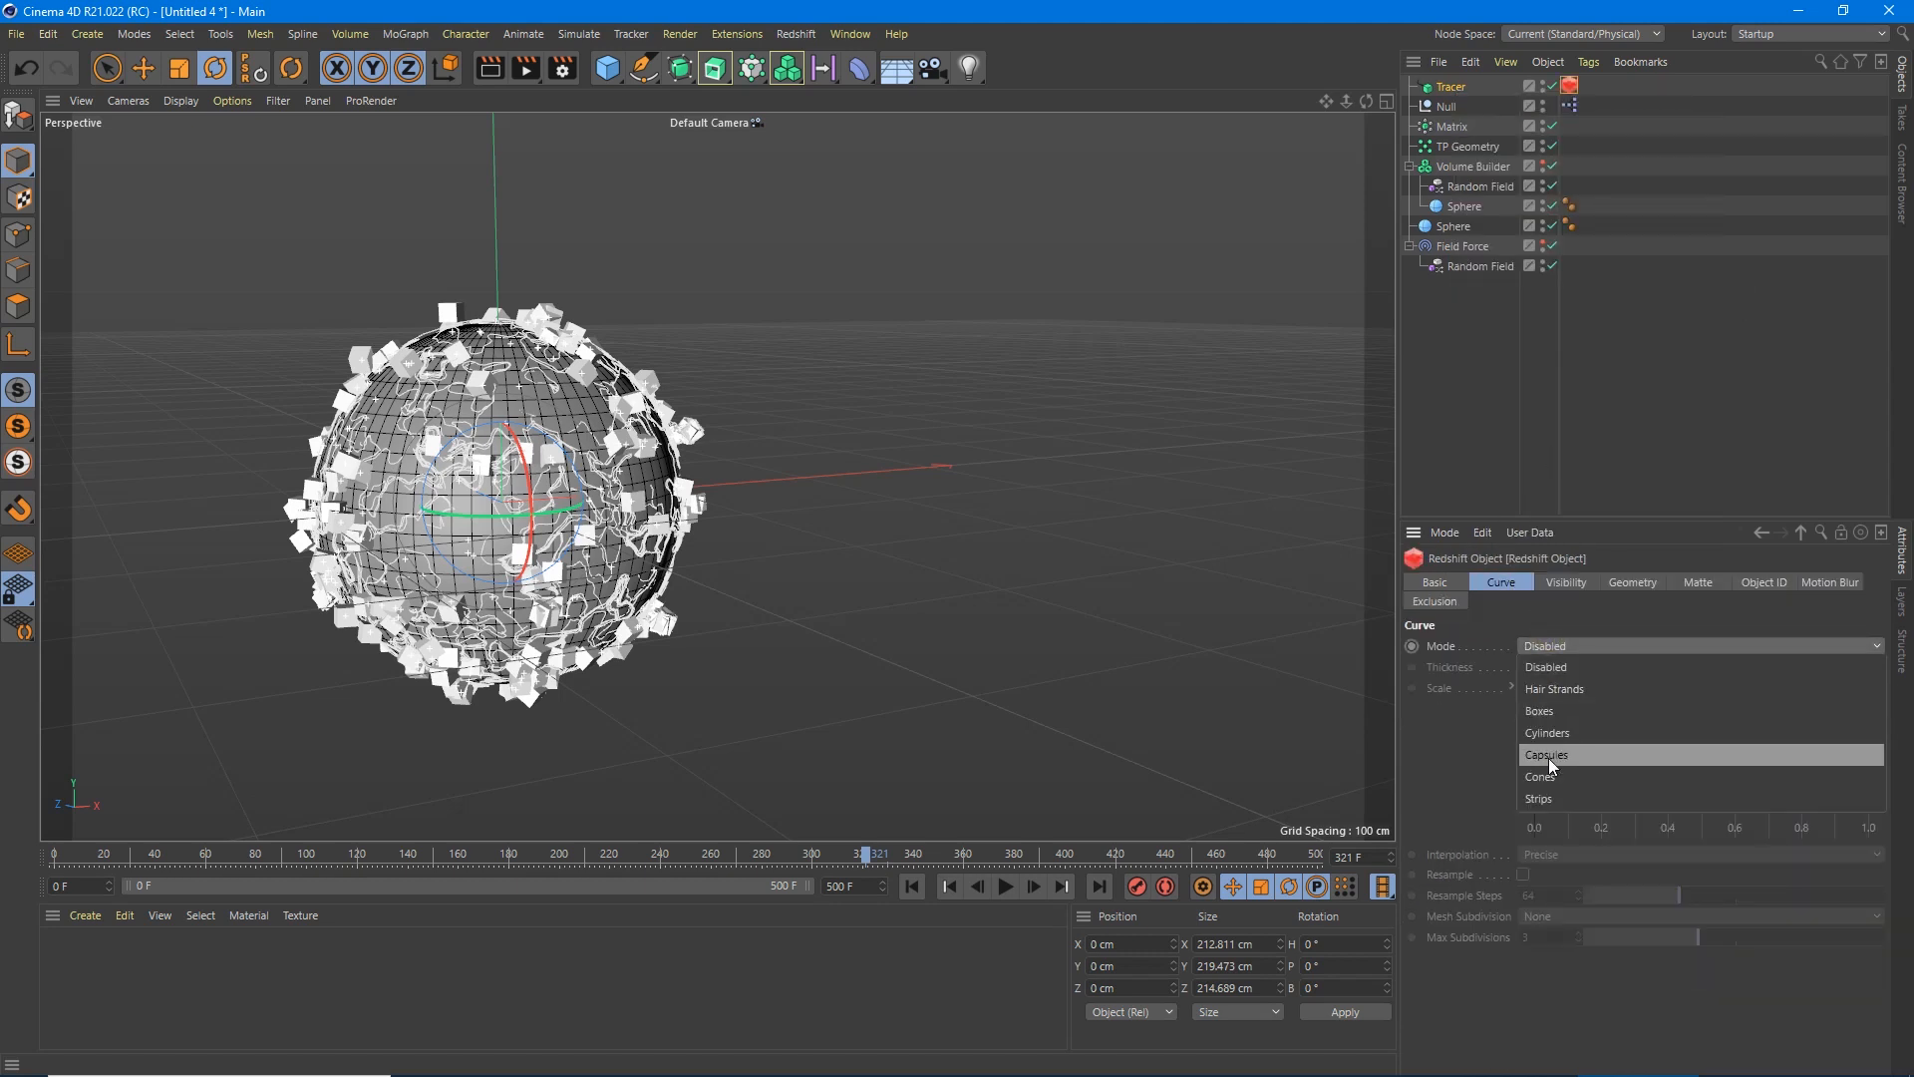
click(1574, 798)
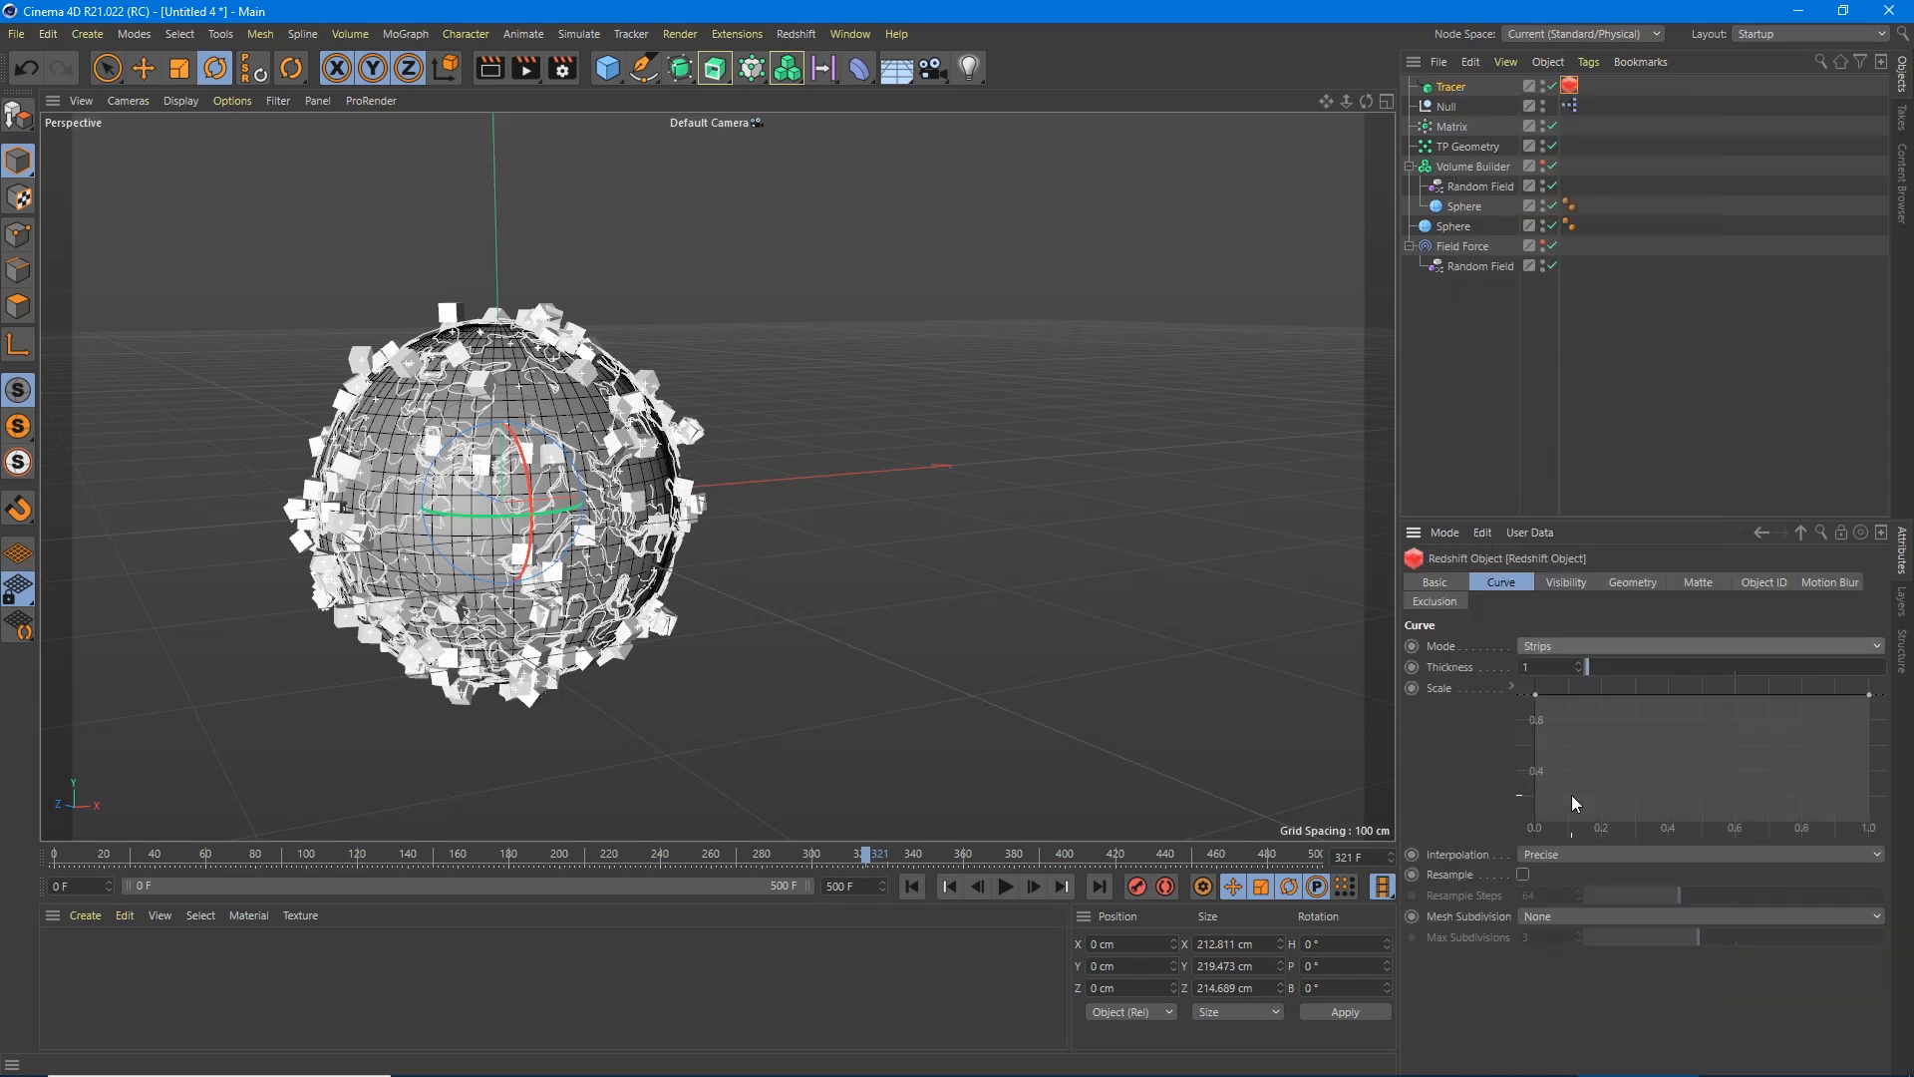
drag(1587, 668, 1610, 671)
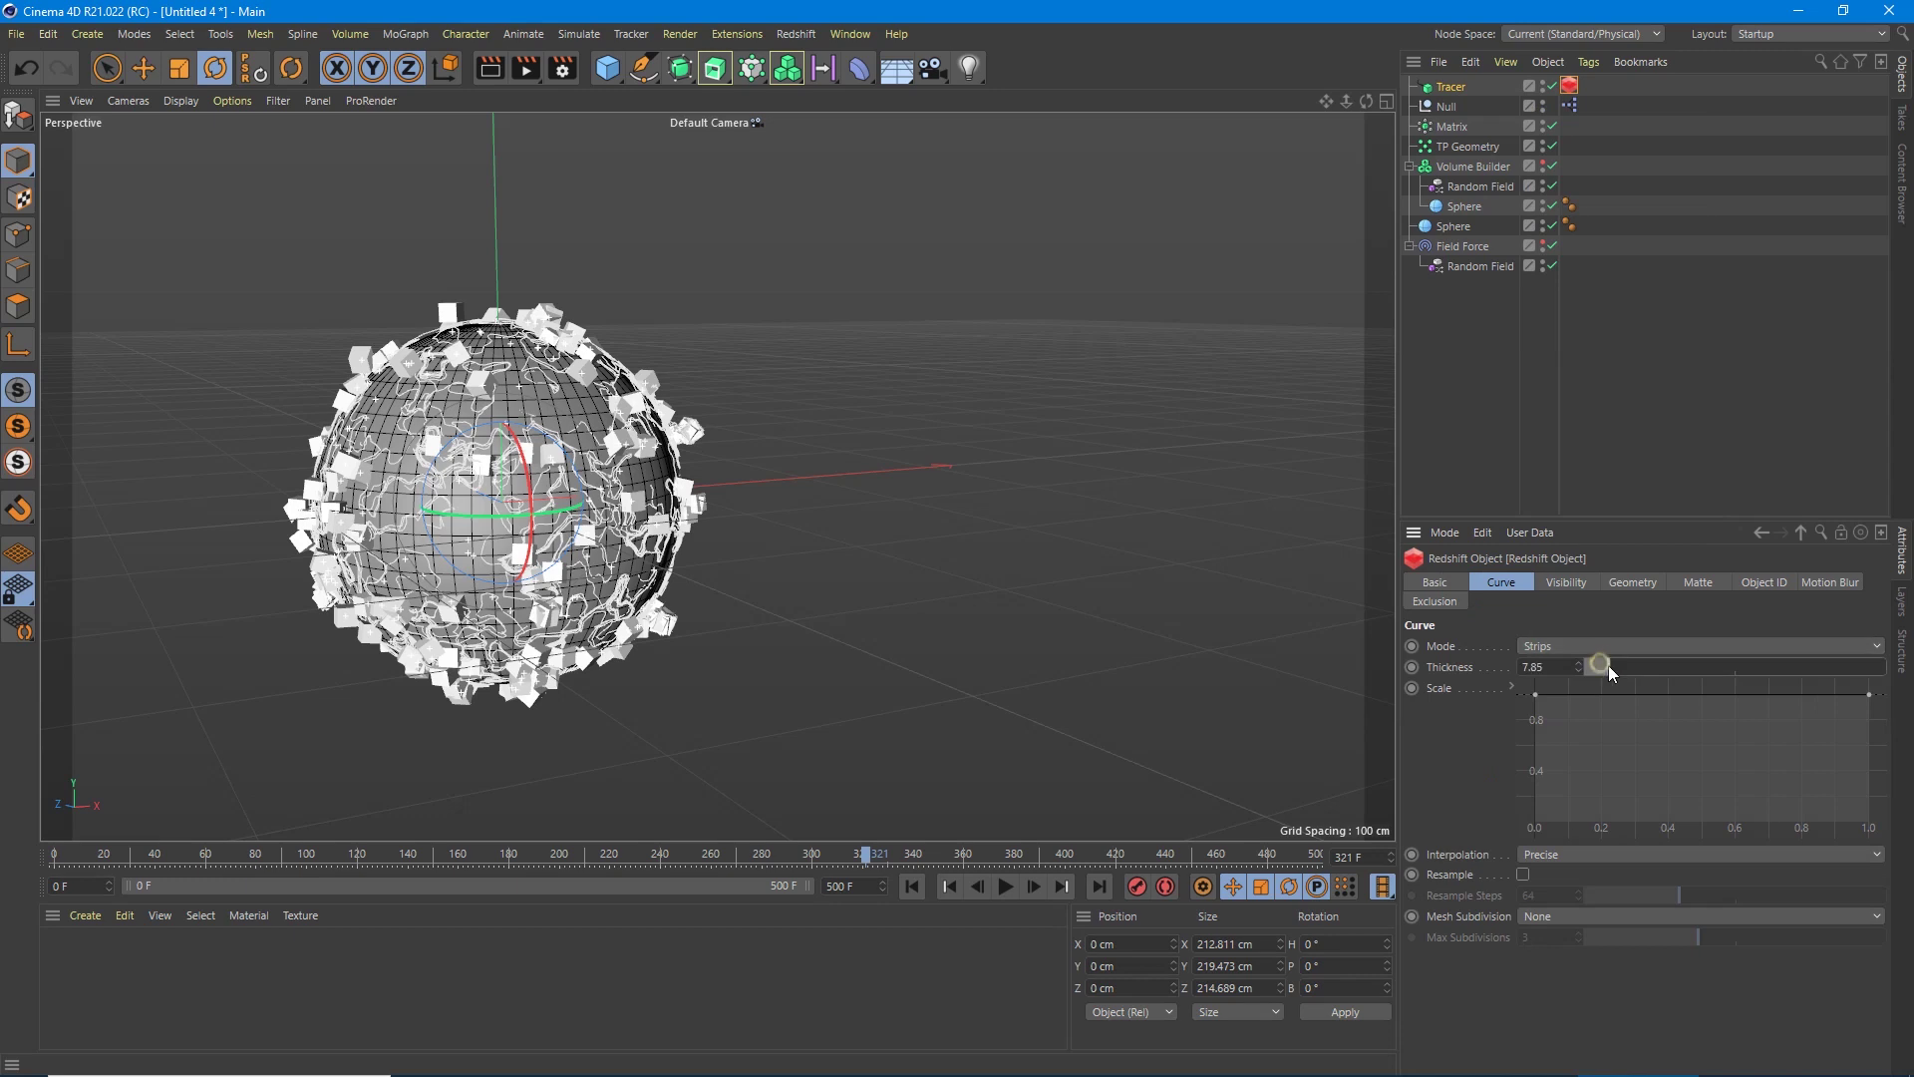
click(911, 885)
Create a Redshift material, apply it to the Sphere and duplicate it.
click(84, 915)
mouse_move(175, 737)
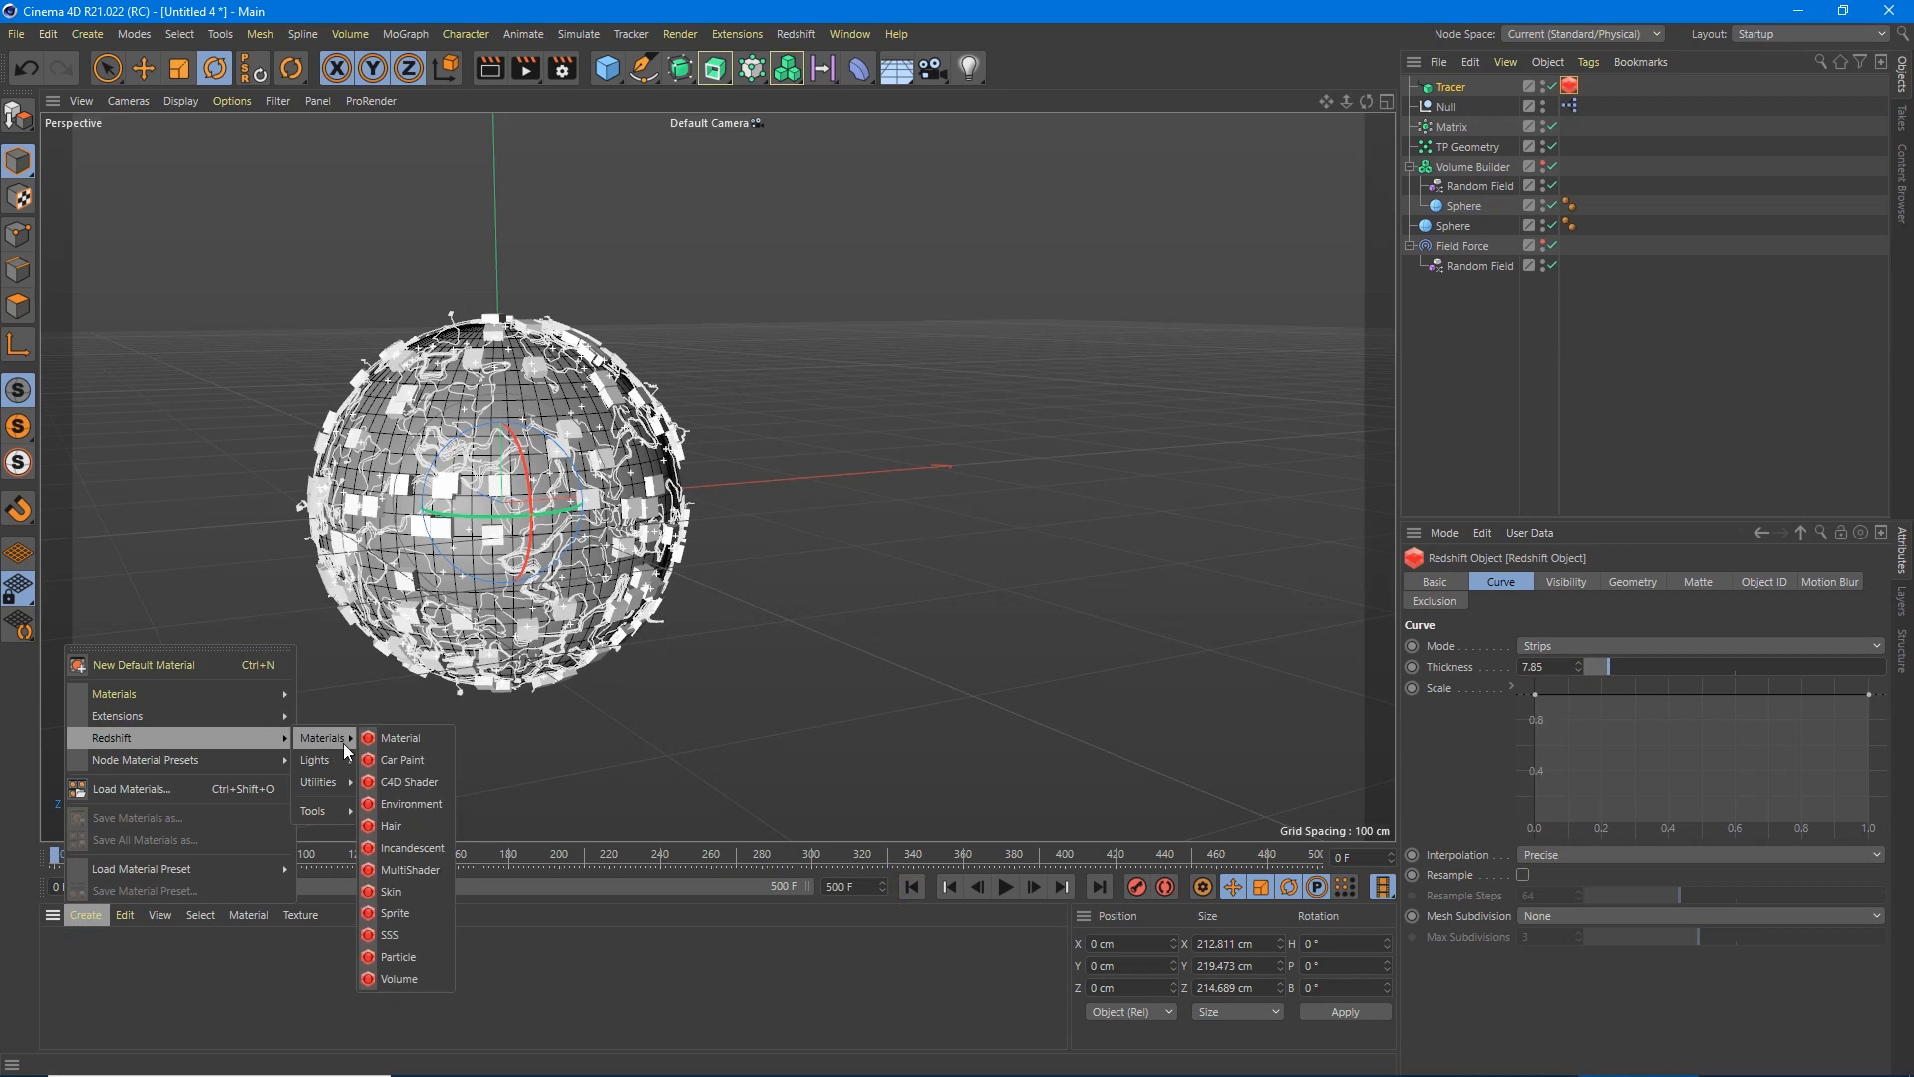
click(399, 743)
drag(63, 951, 1456, 227)
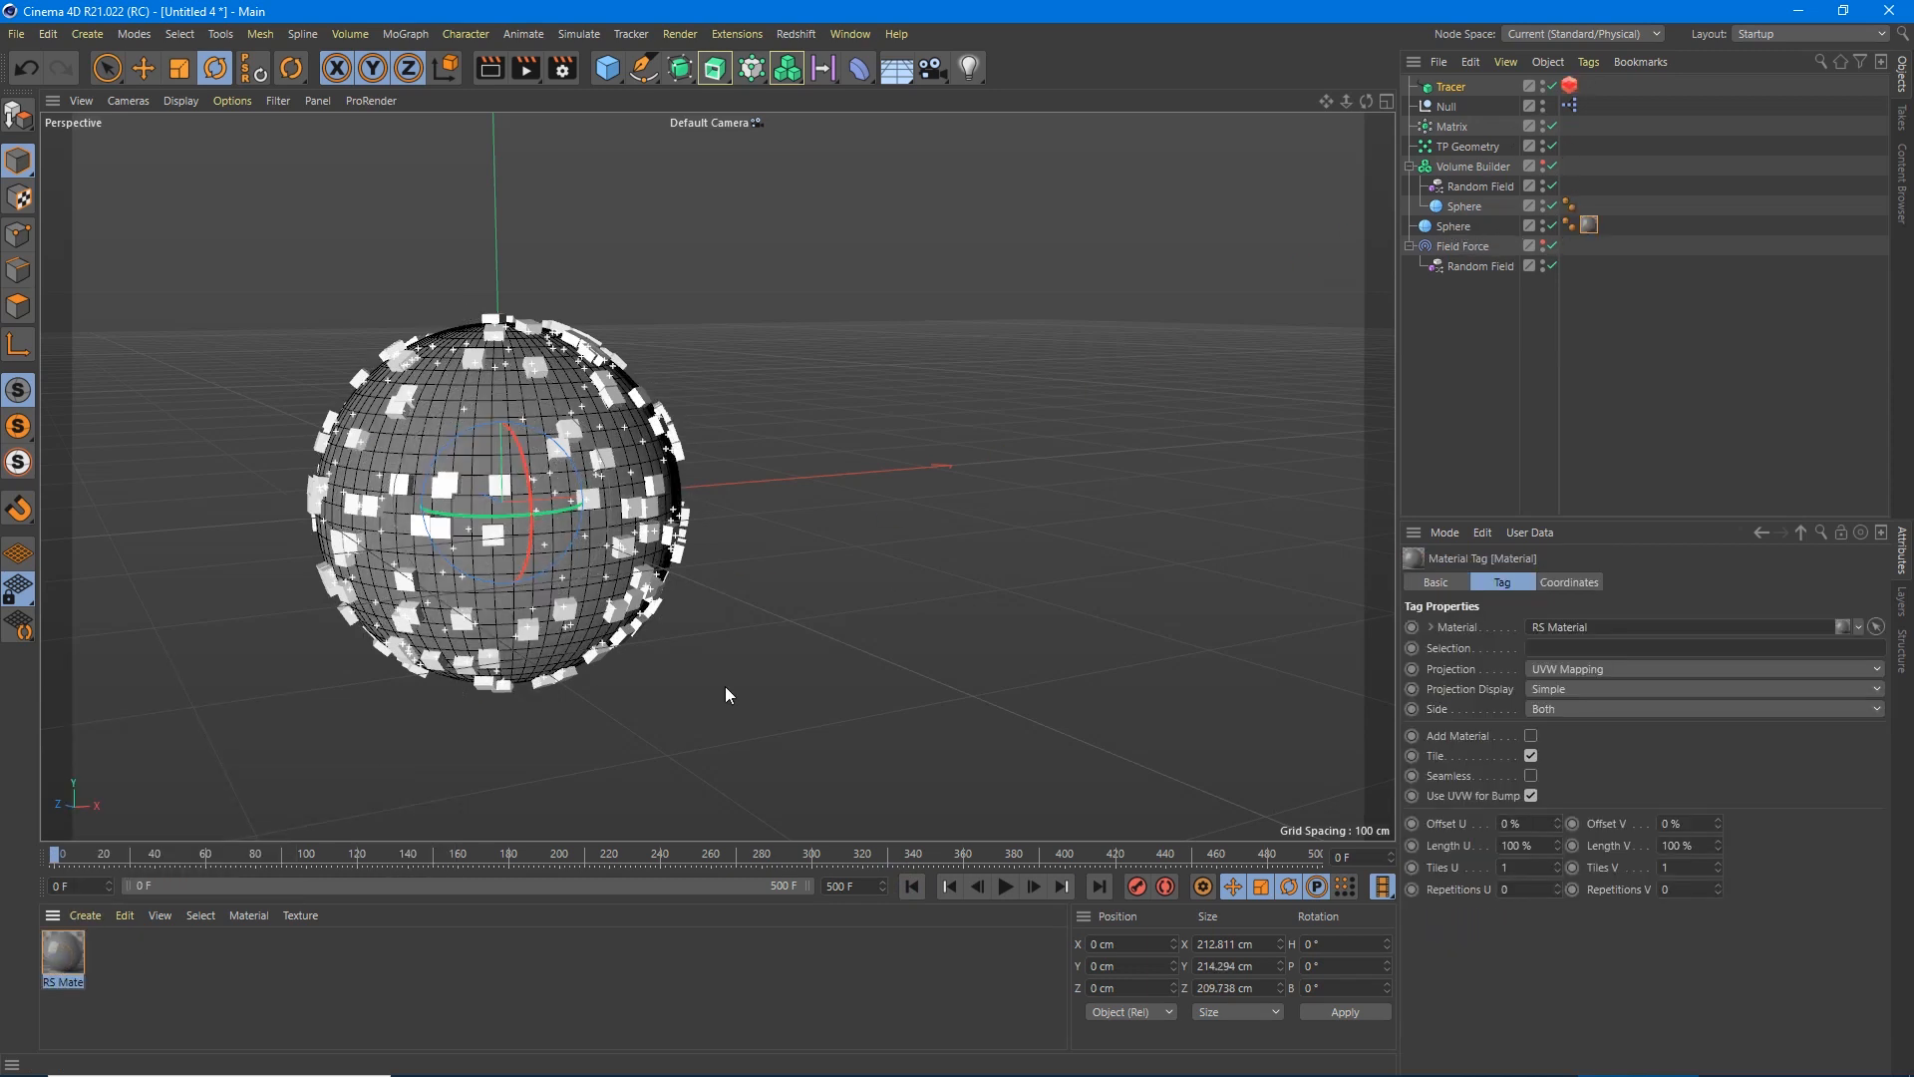
ctrl+drag(63, 951, 150, 973)
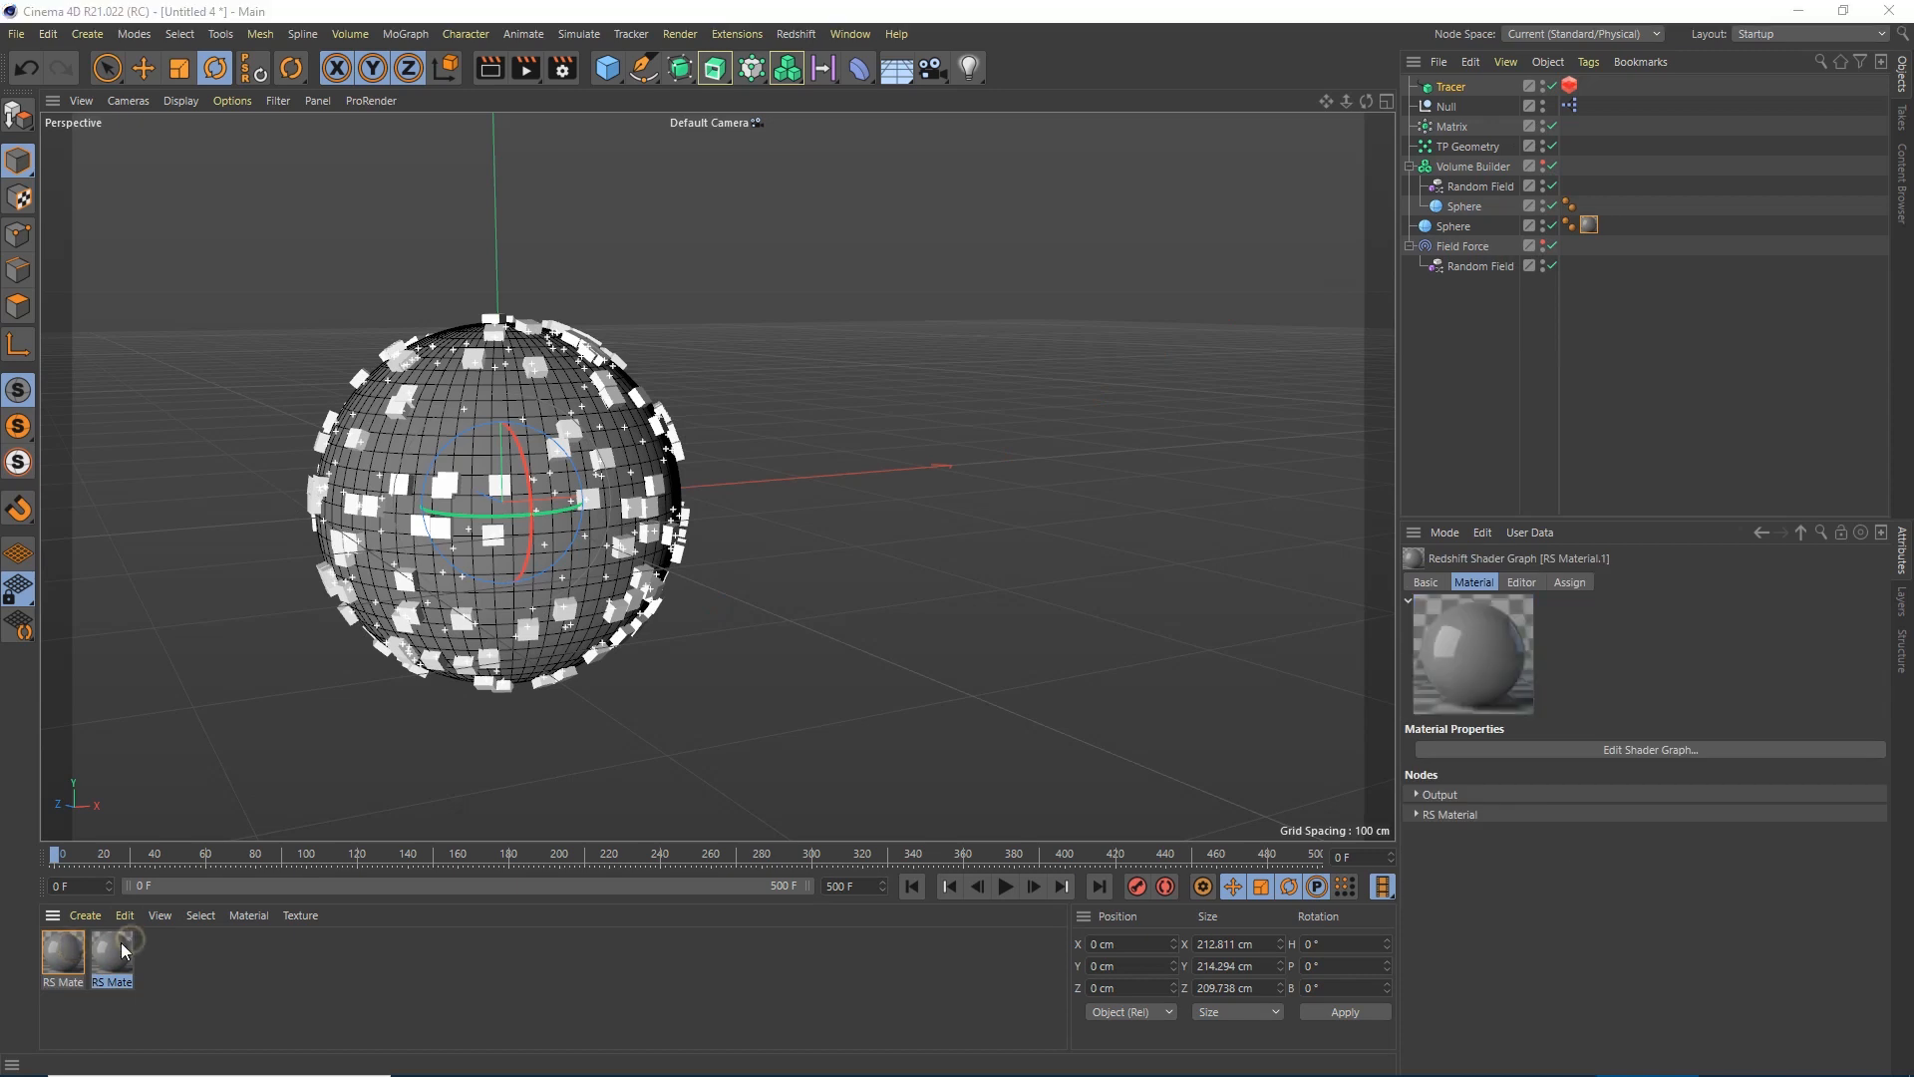
Give the duplicate the Gold preset in the shader graph and apply it to the Tracer.
double_click(131, 946)
click(1029, 205)
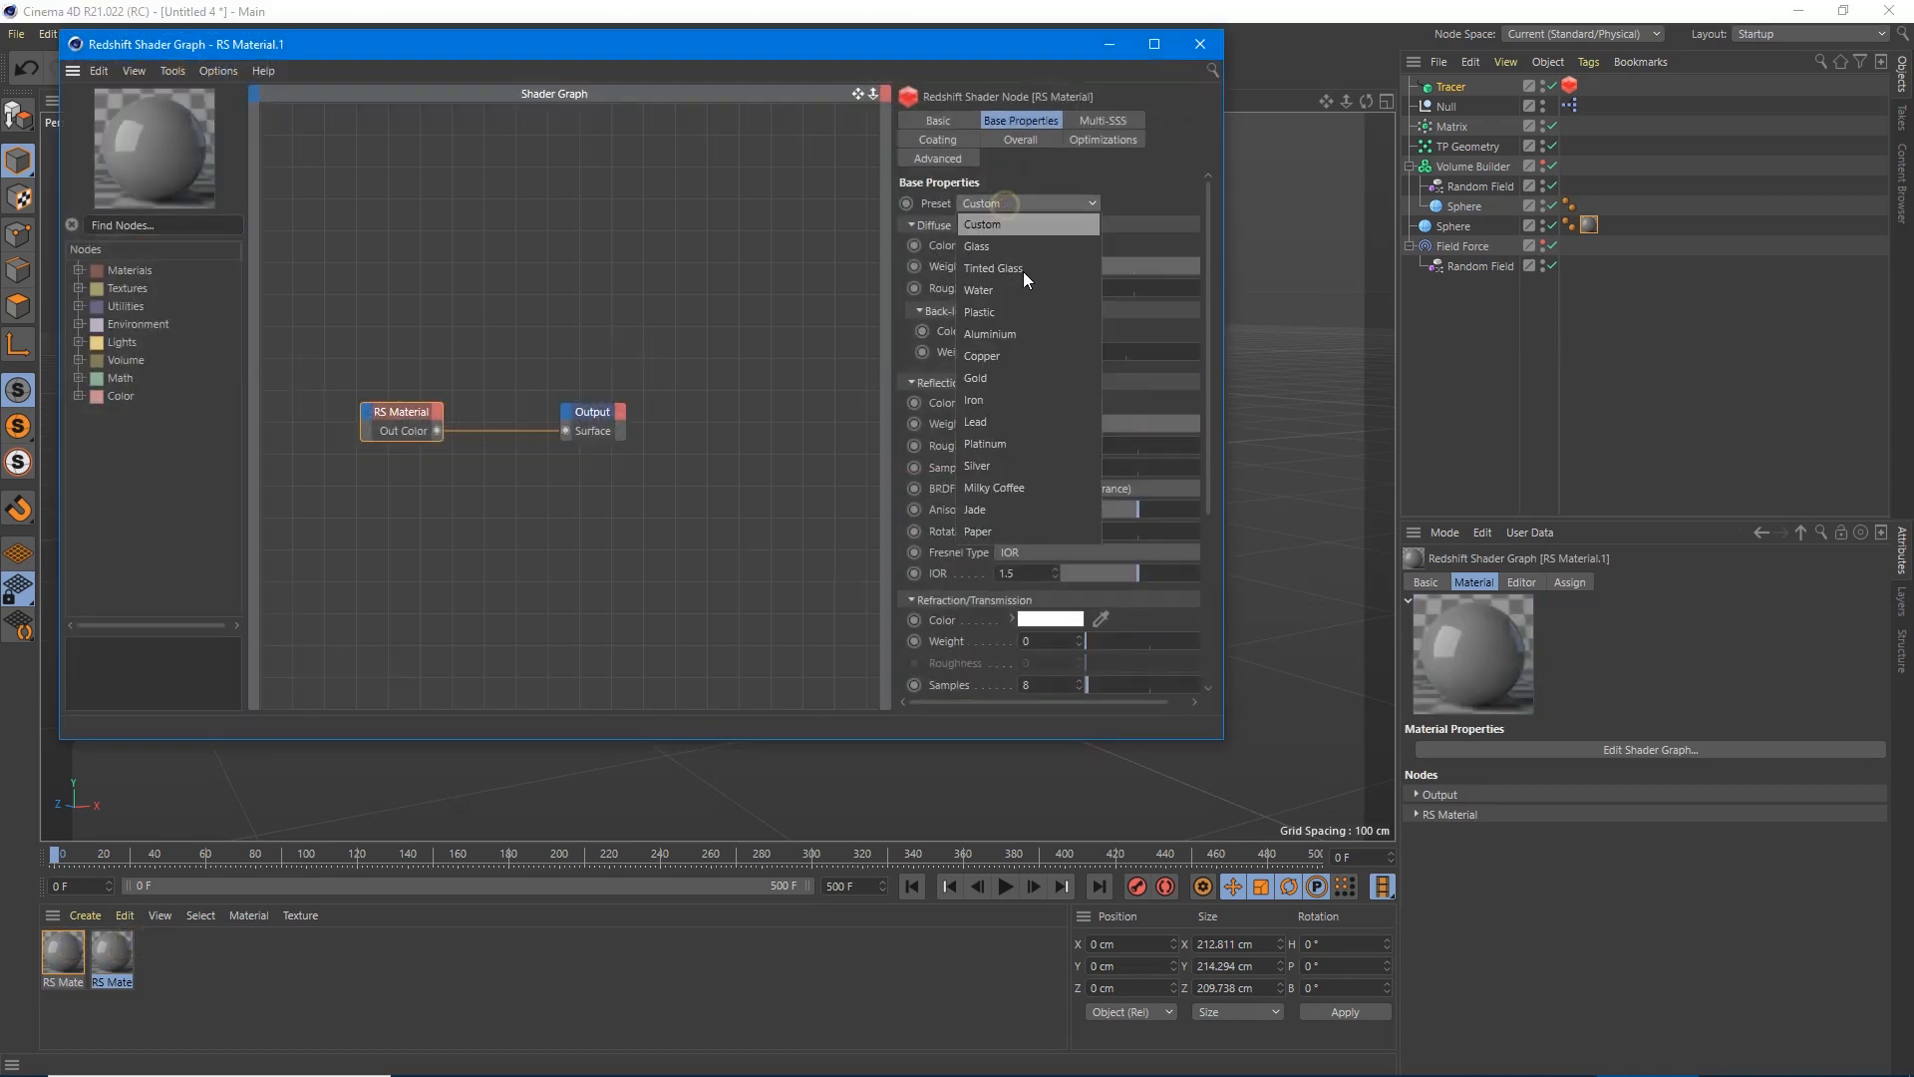
click(1008, 376)
click(1200, 44)
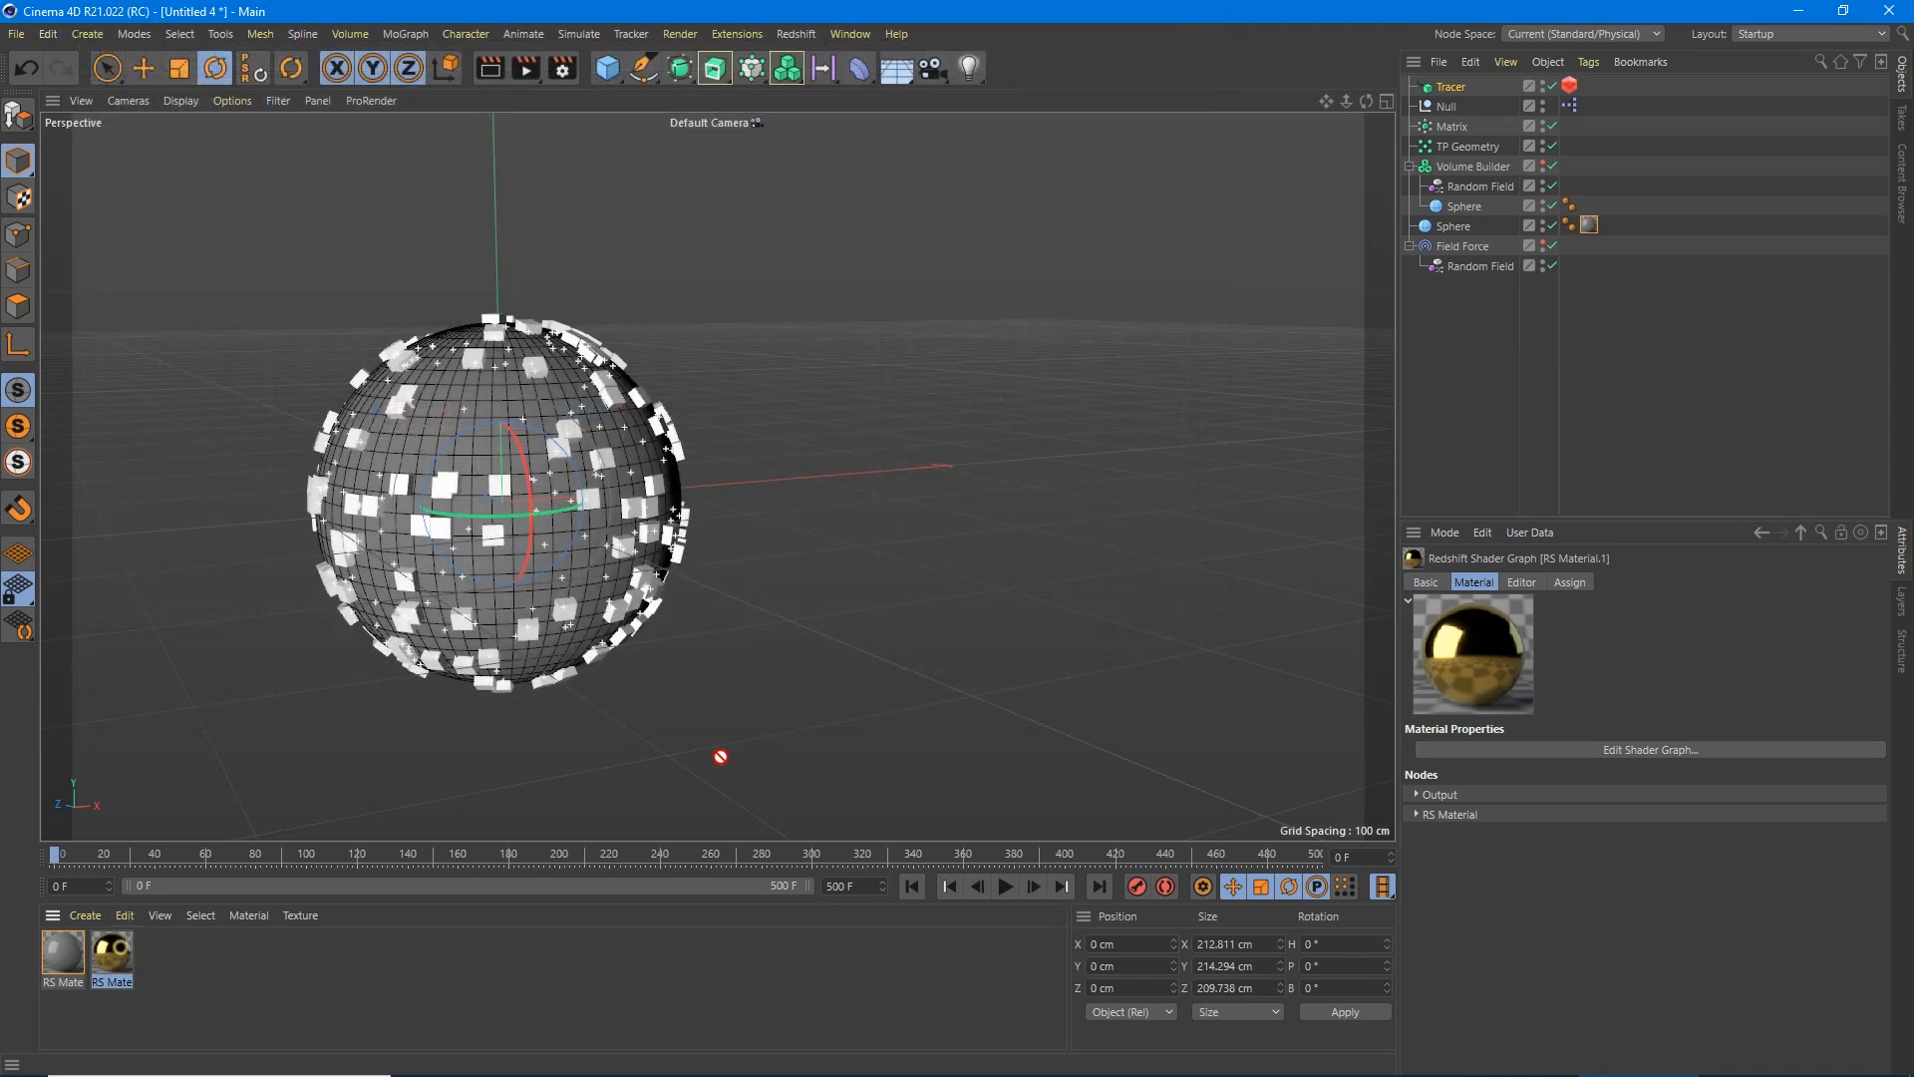
drag(112, 949, 1458, 86)
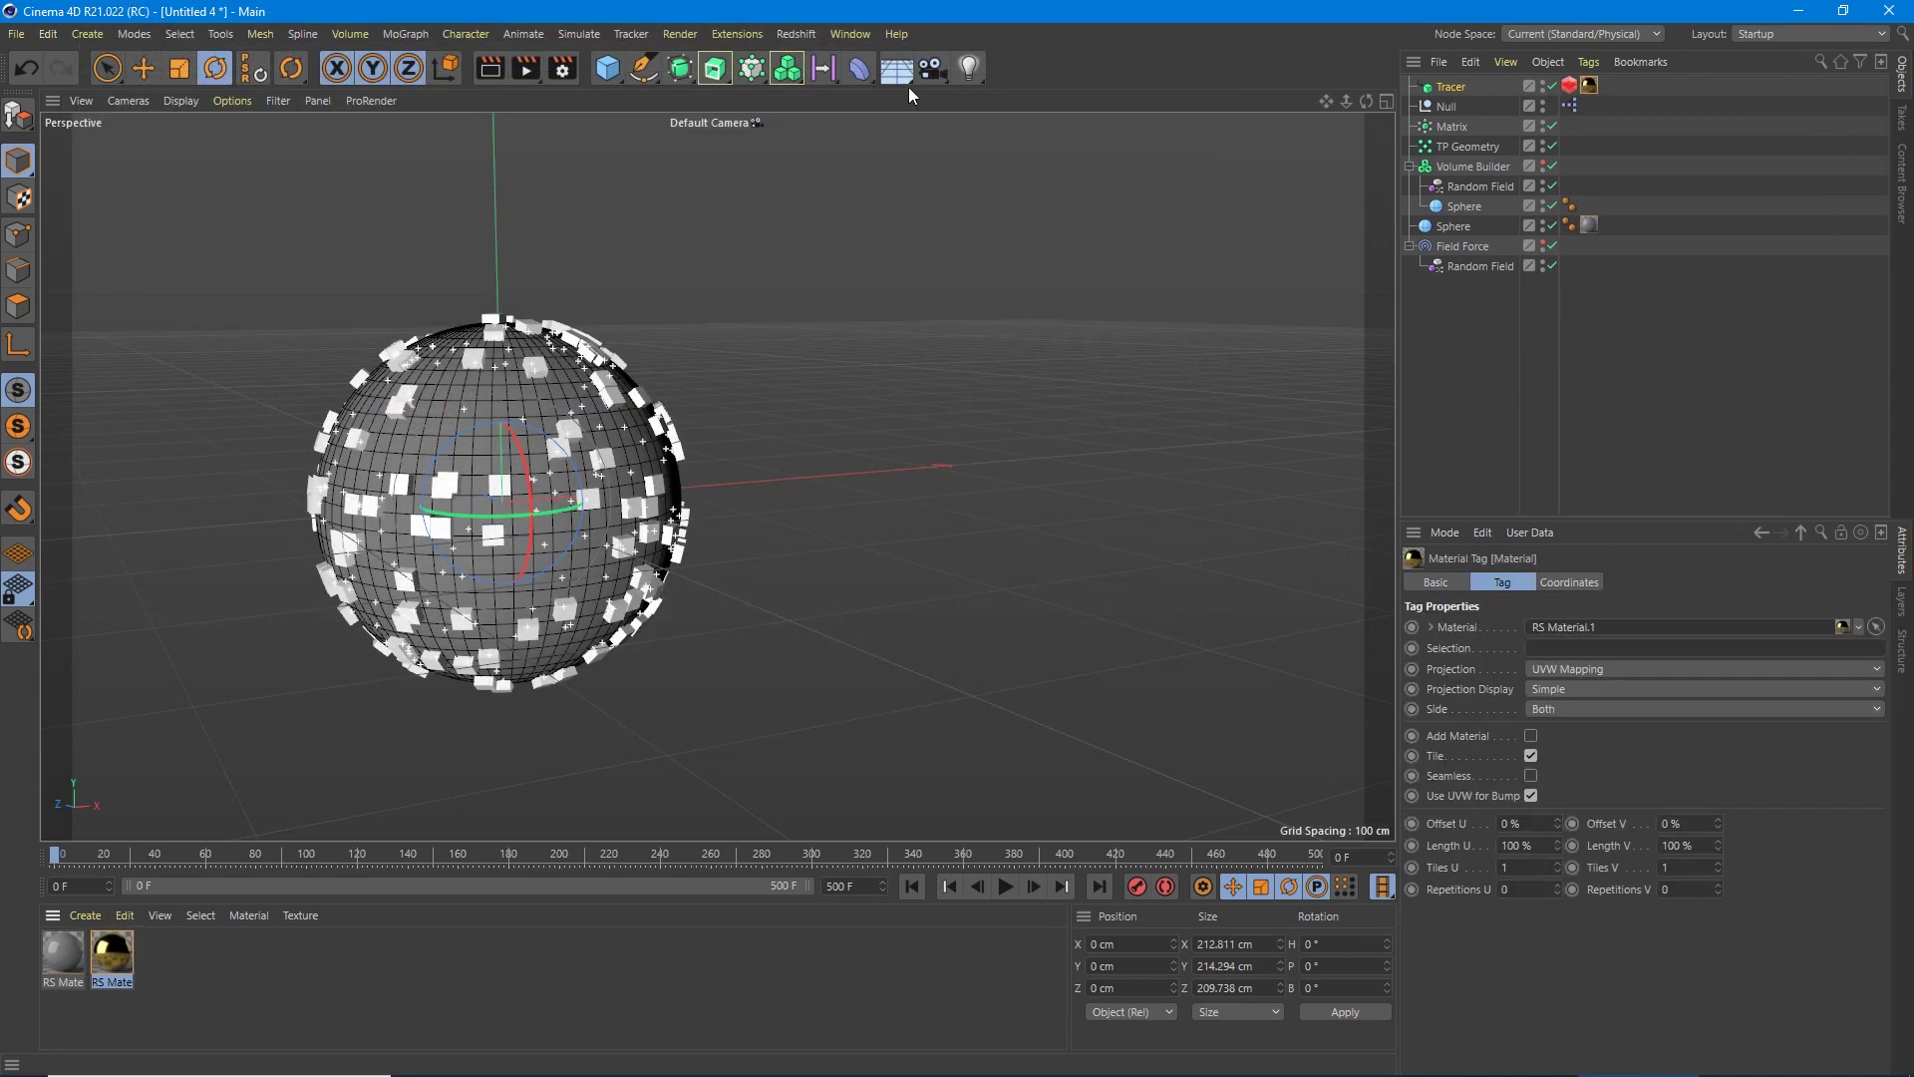
Browse the Redshift menu, then play the animation and stop at frame 108.
click(796, 33)
click(837, 90)
click(1005, 886)
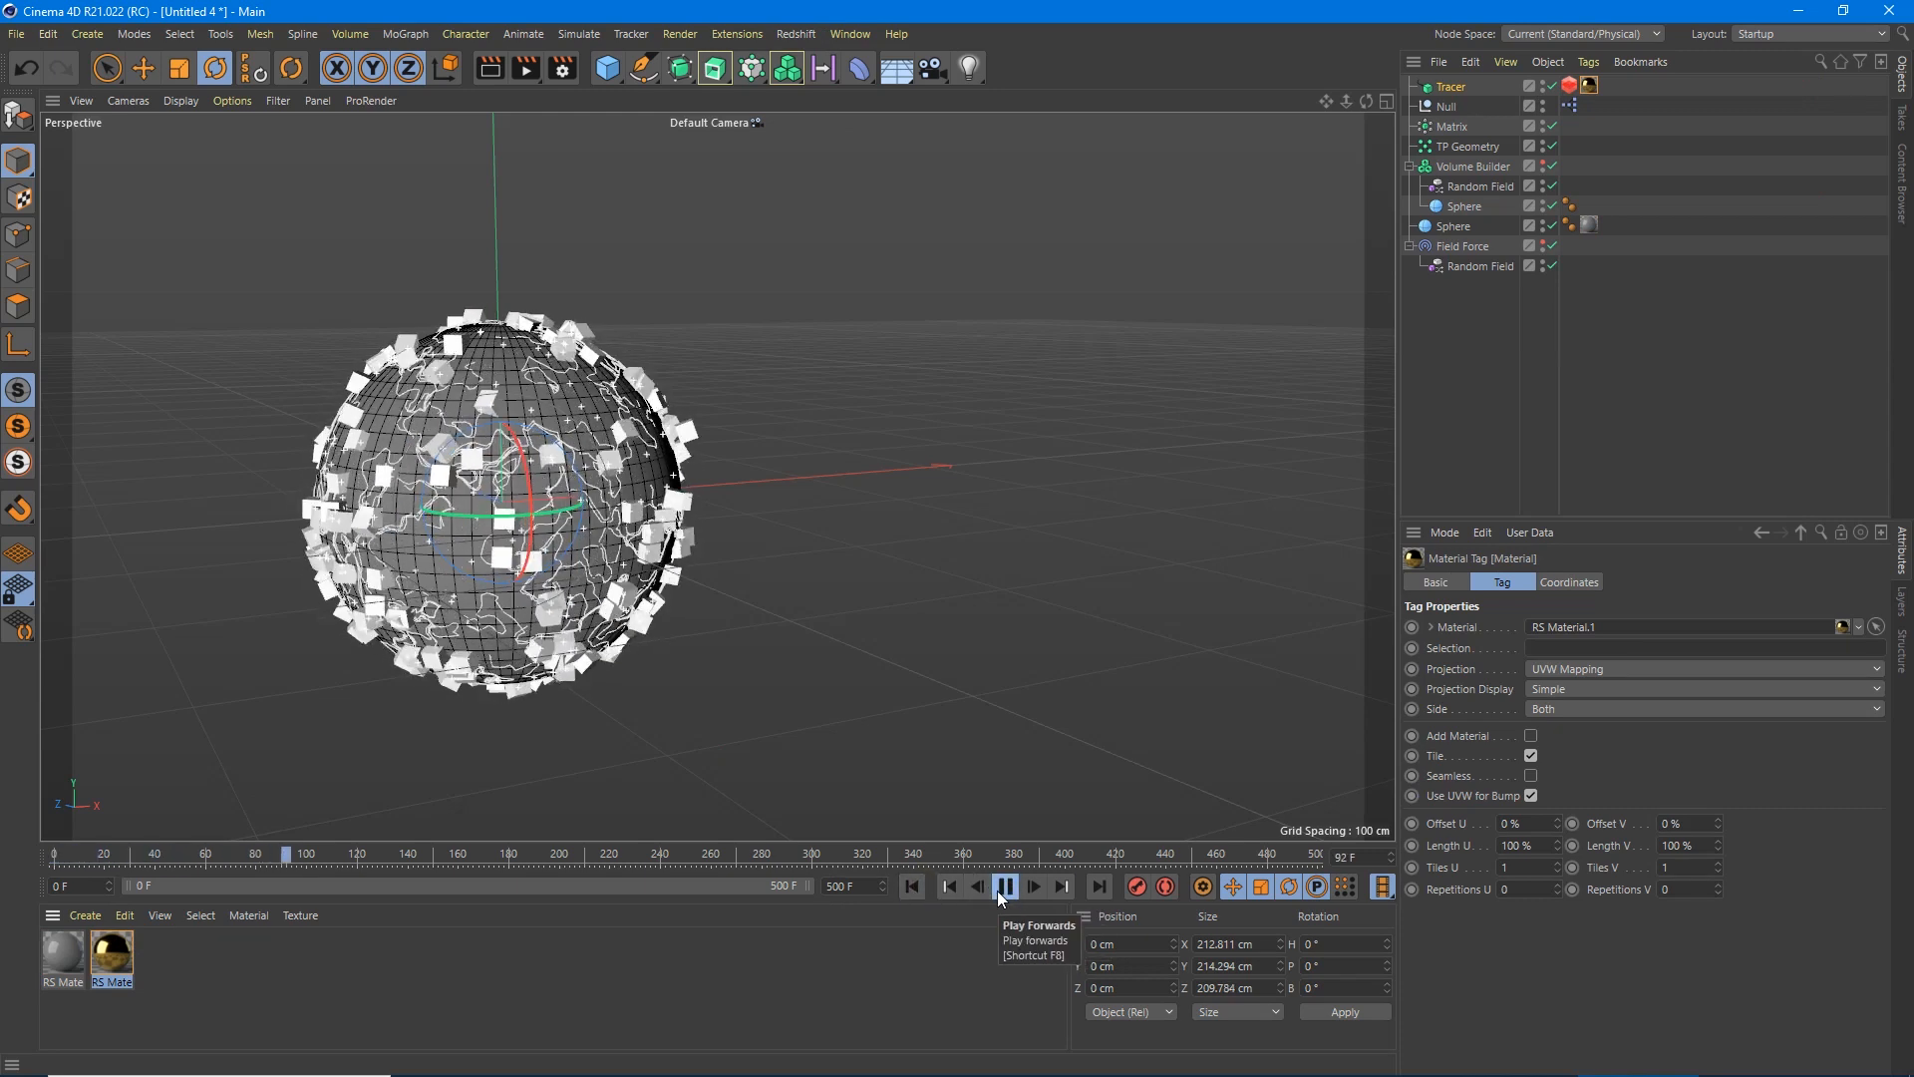
click(1006, 887)
Launch the Redshift RenderView and start the interactive IPR render.
click(797, 33)
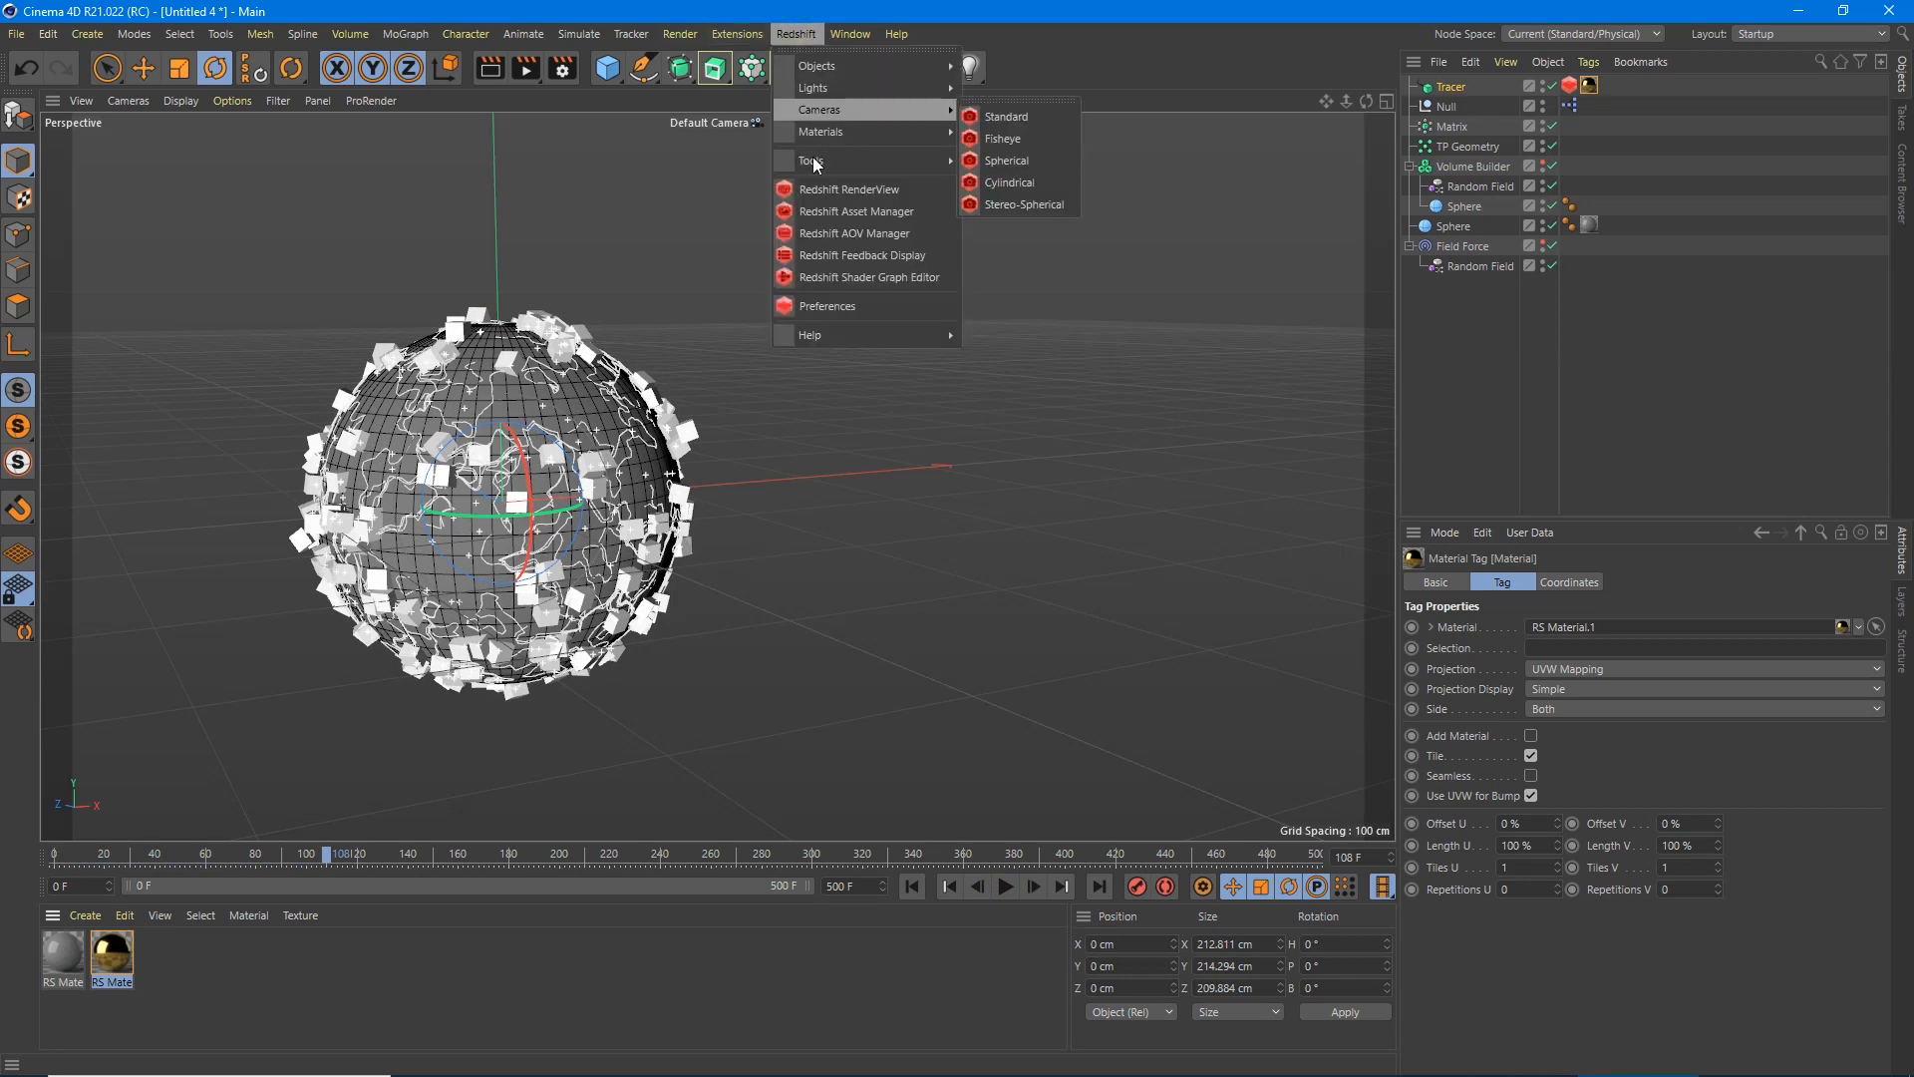
click(814, 189)
click(861, 253)
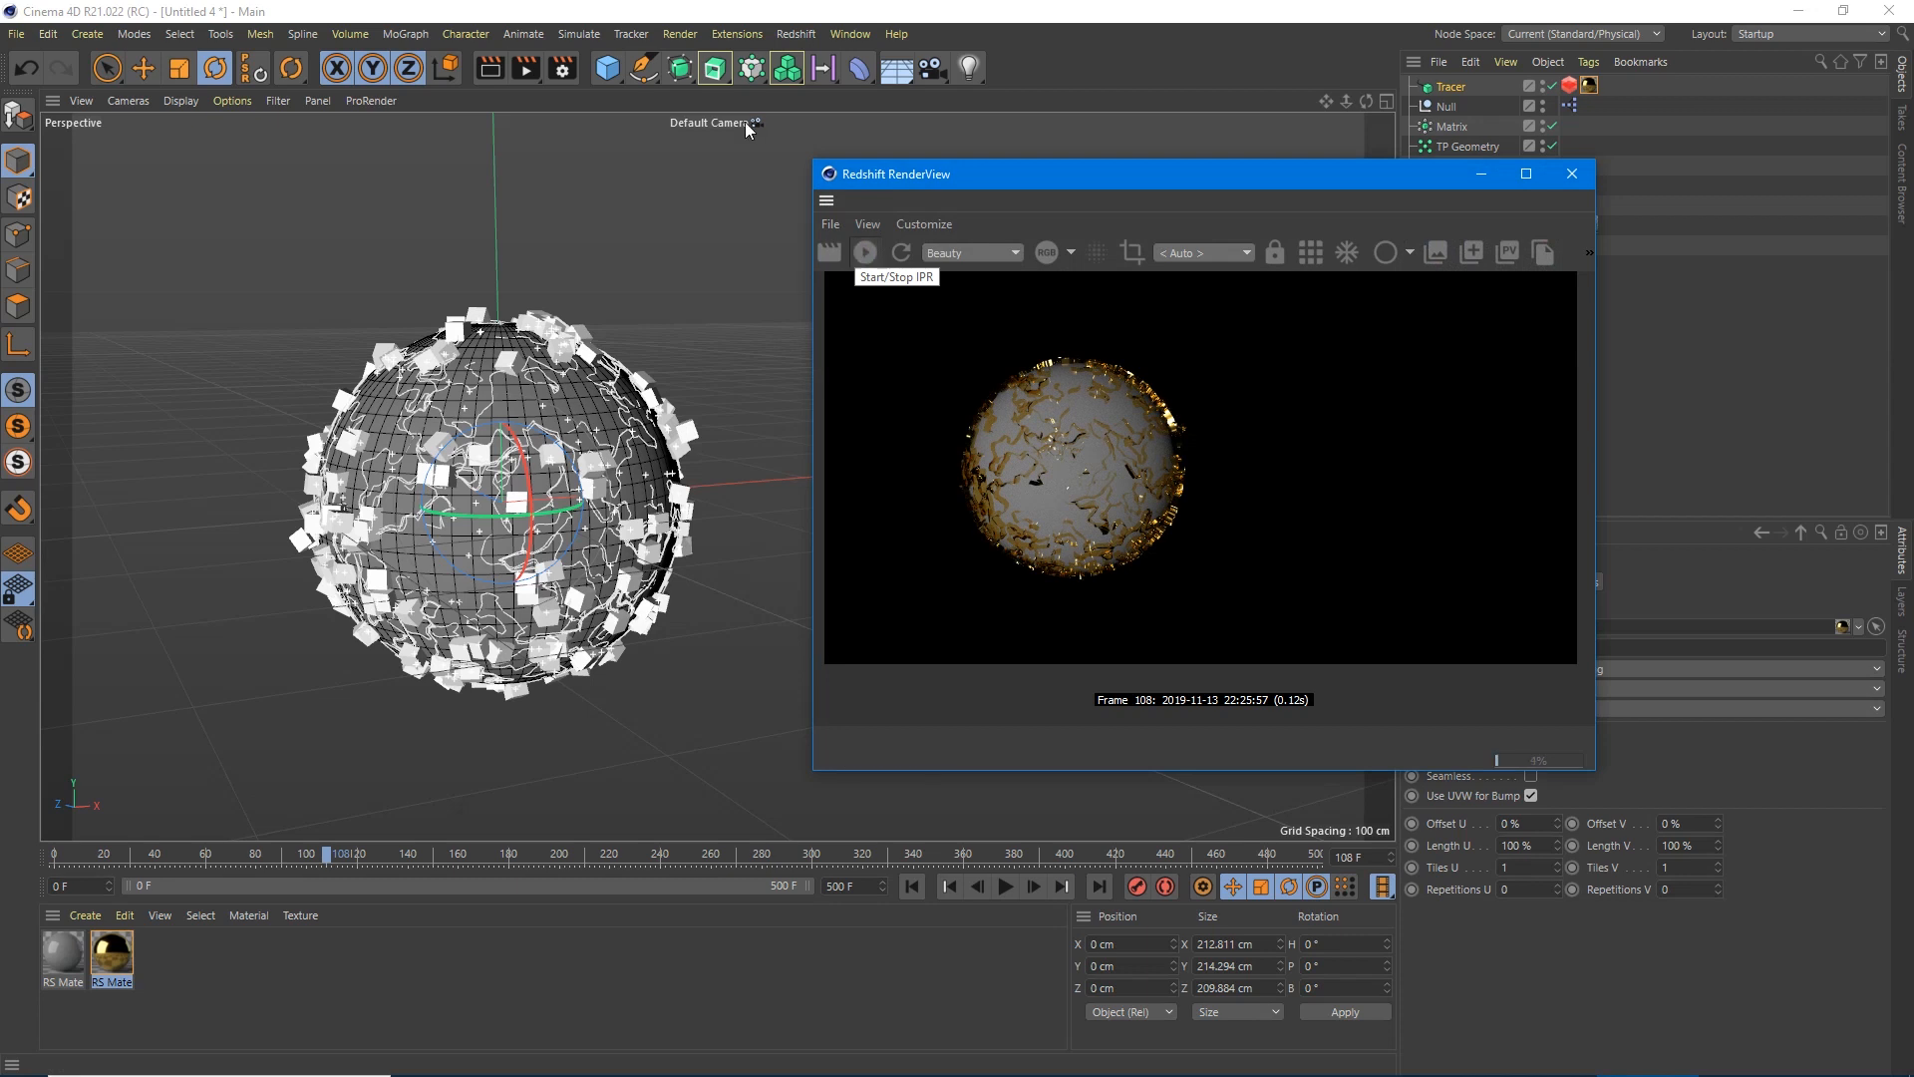
click(557, 75)
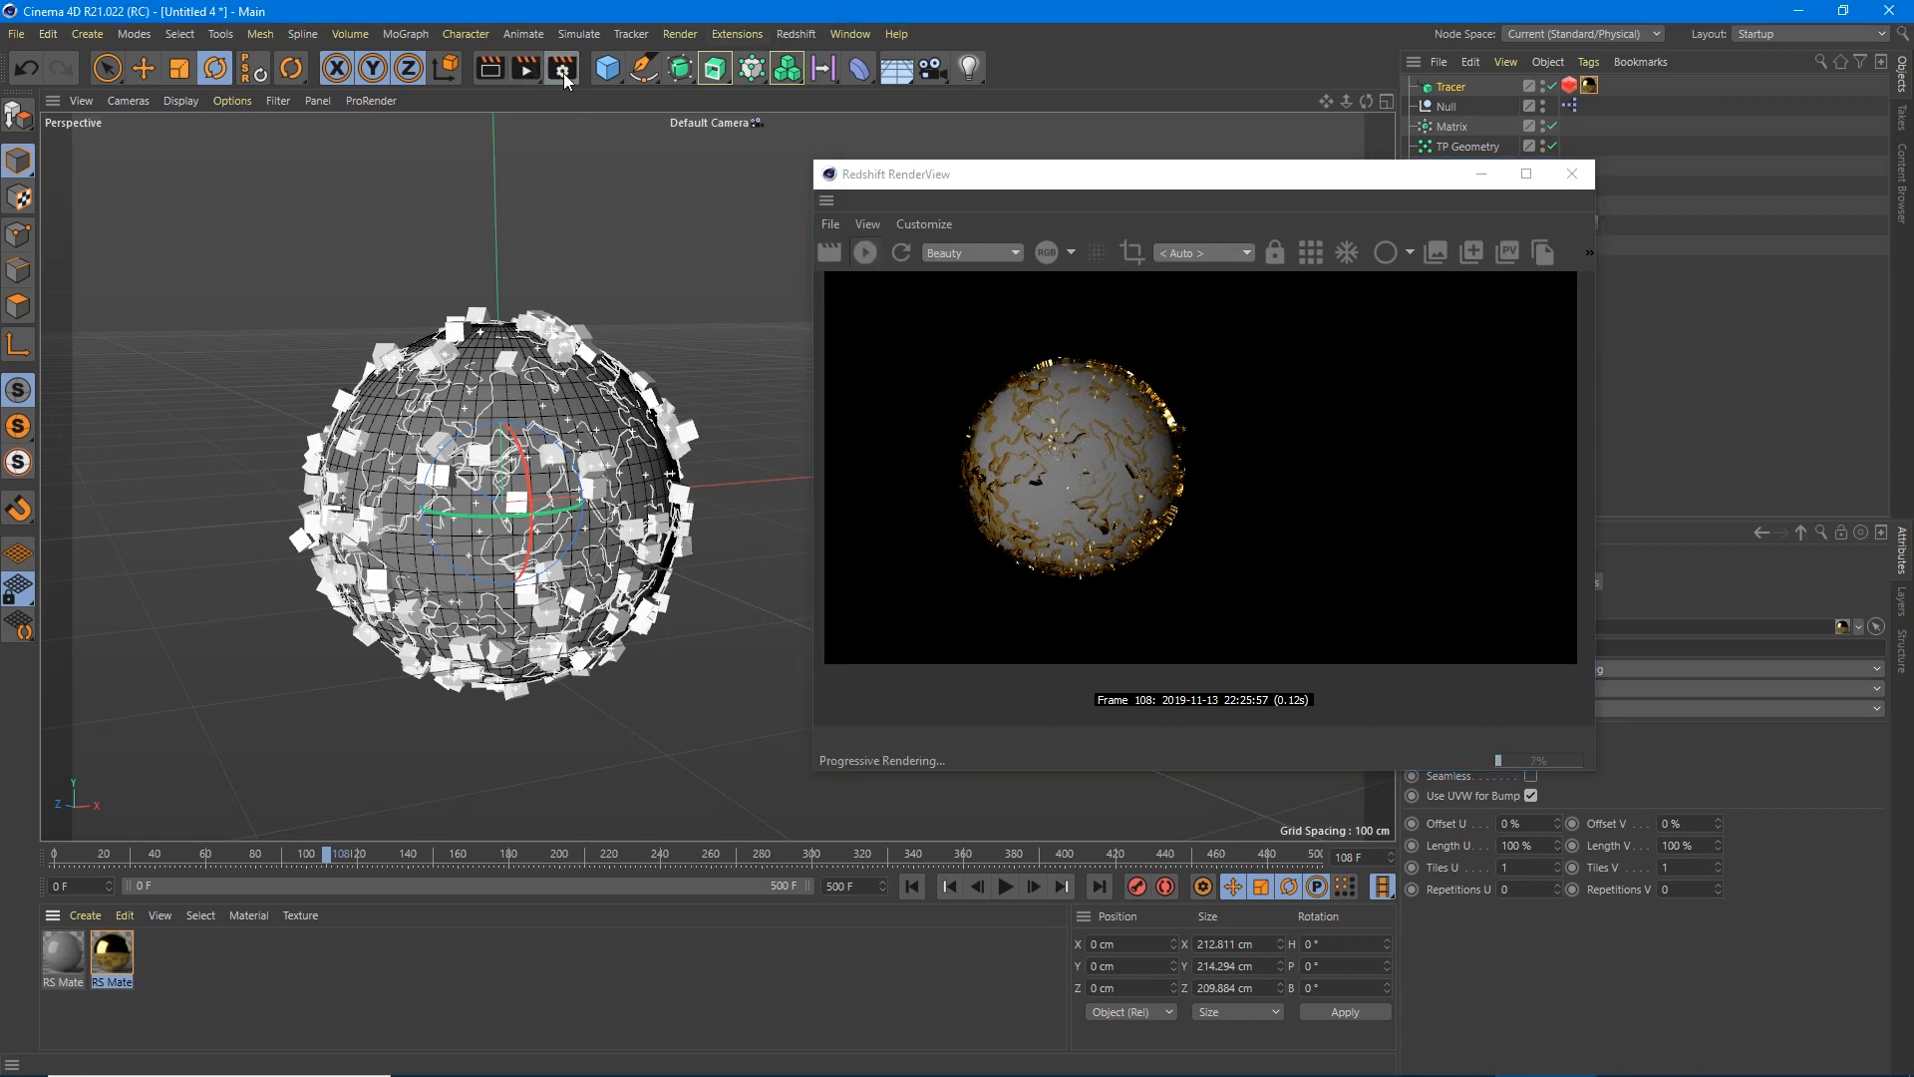
Set the project's renderer to Redshift in Render Settings.
click(563, 67)
click(691, 110)
click(665, 196)
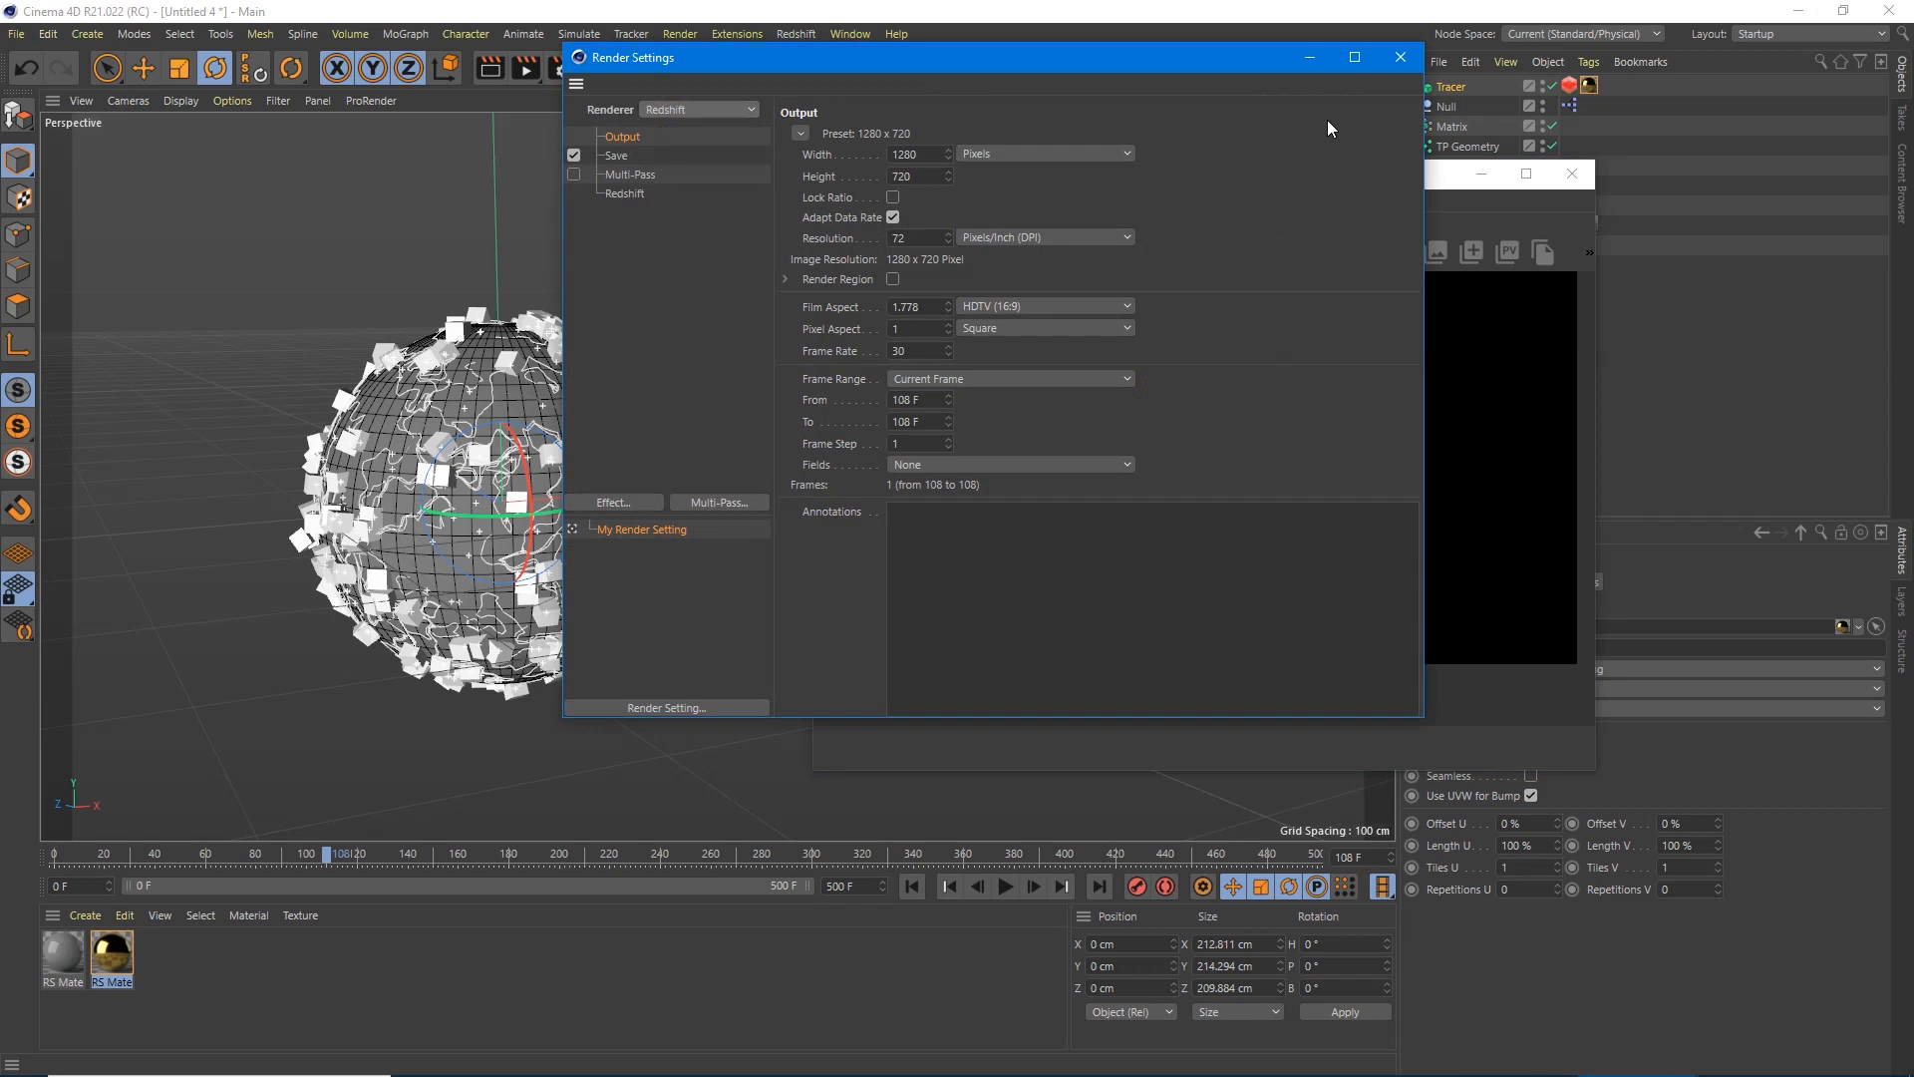
click(1400, 56)
click(795, 33)
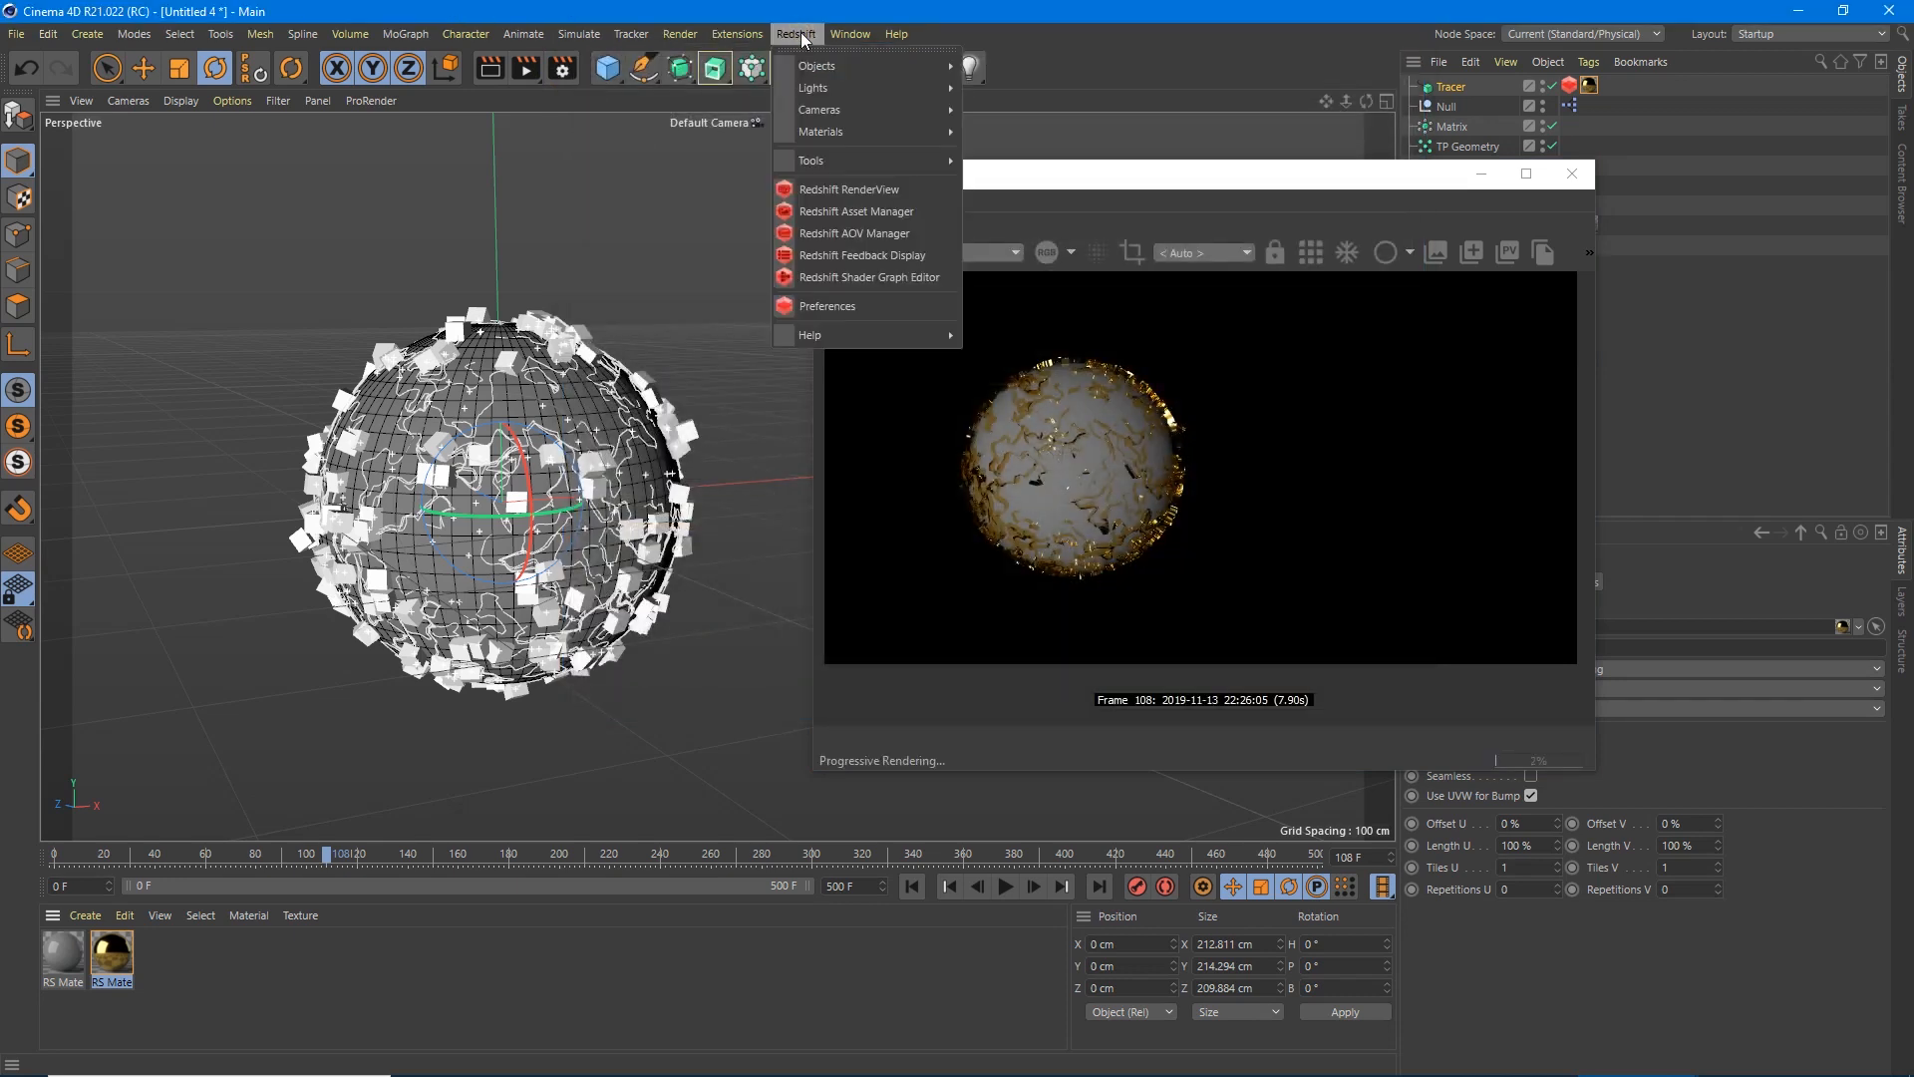
mouse_move(816, 87)
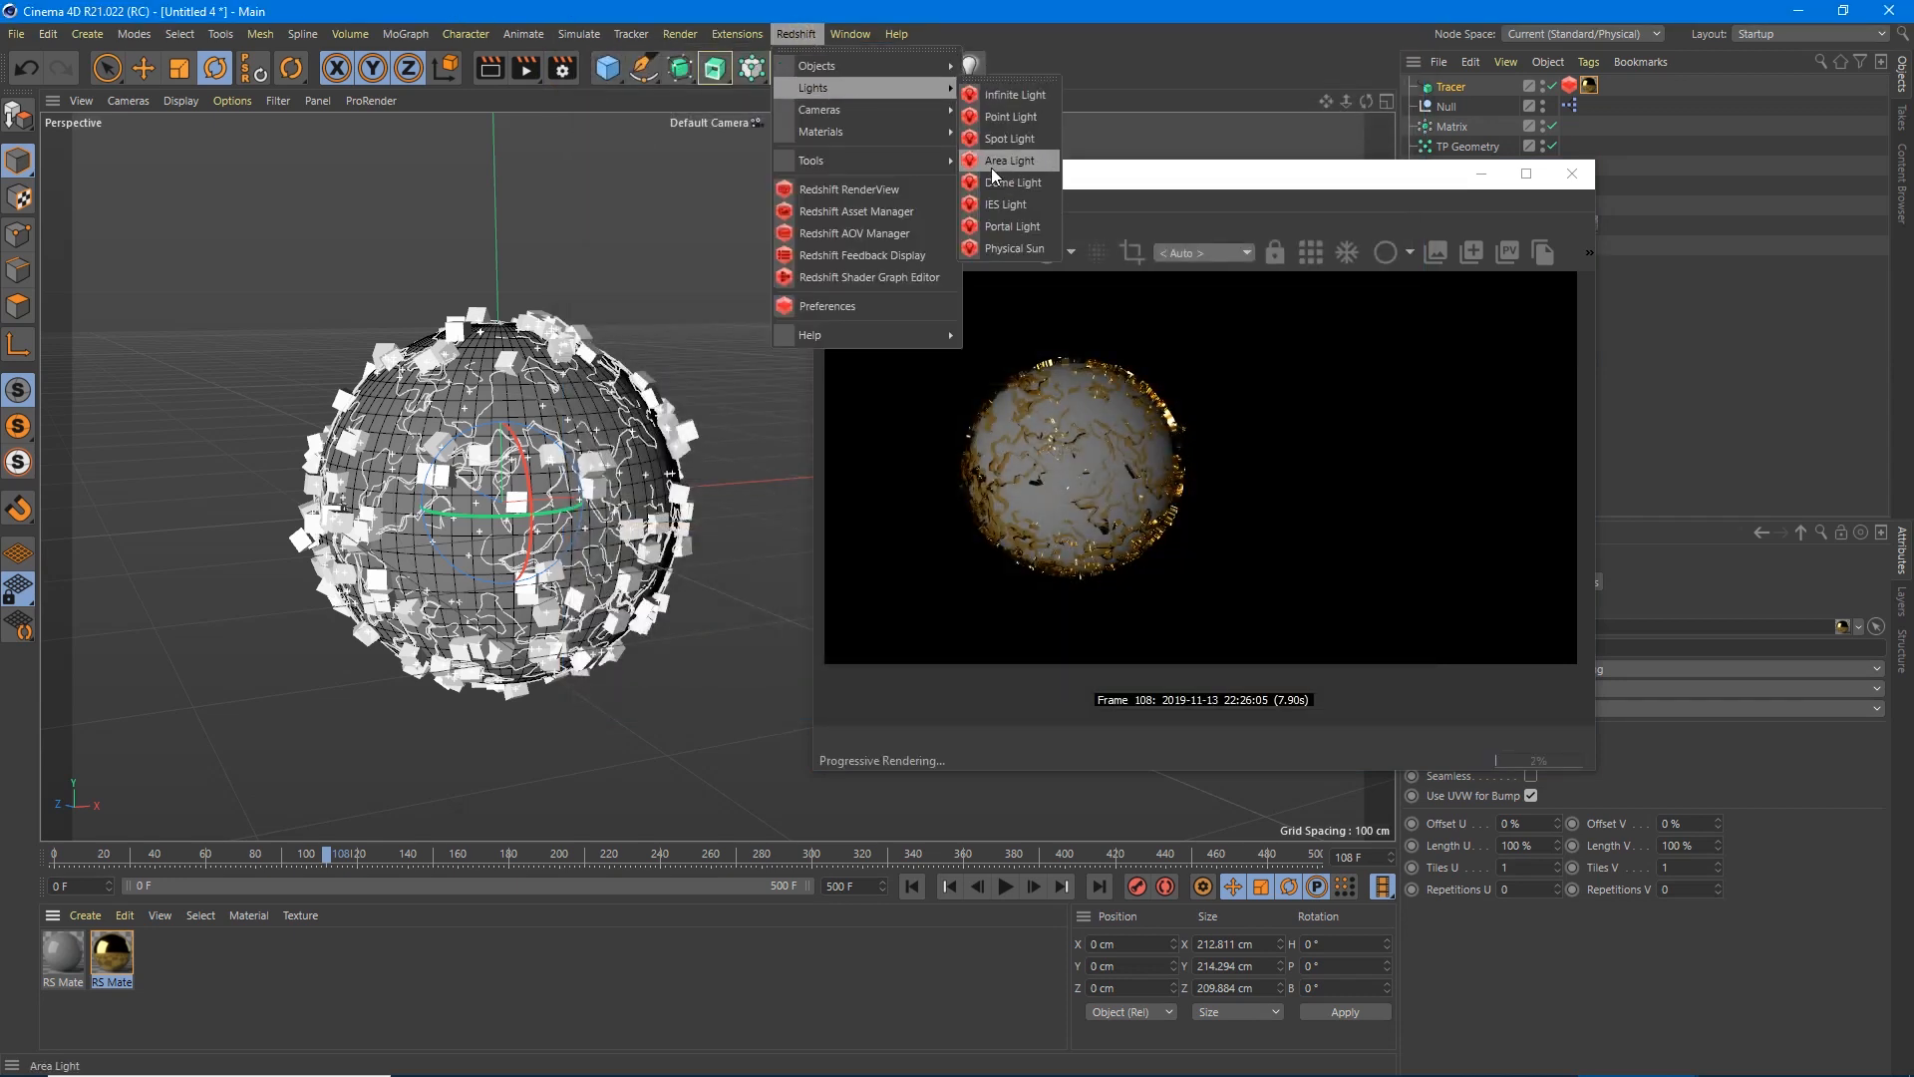
Add a Redshift area light facing downward, raised above the sphere and scaled much larger.
click(1003, 165)
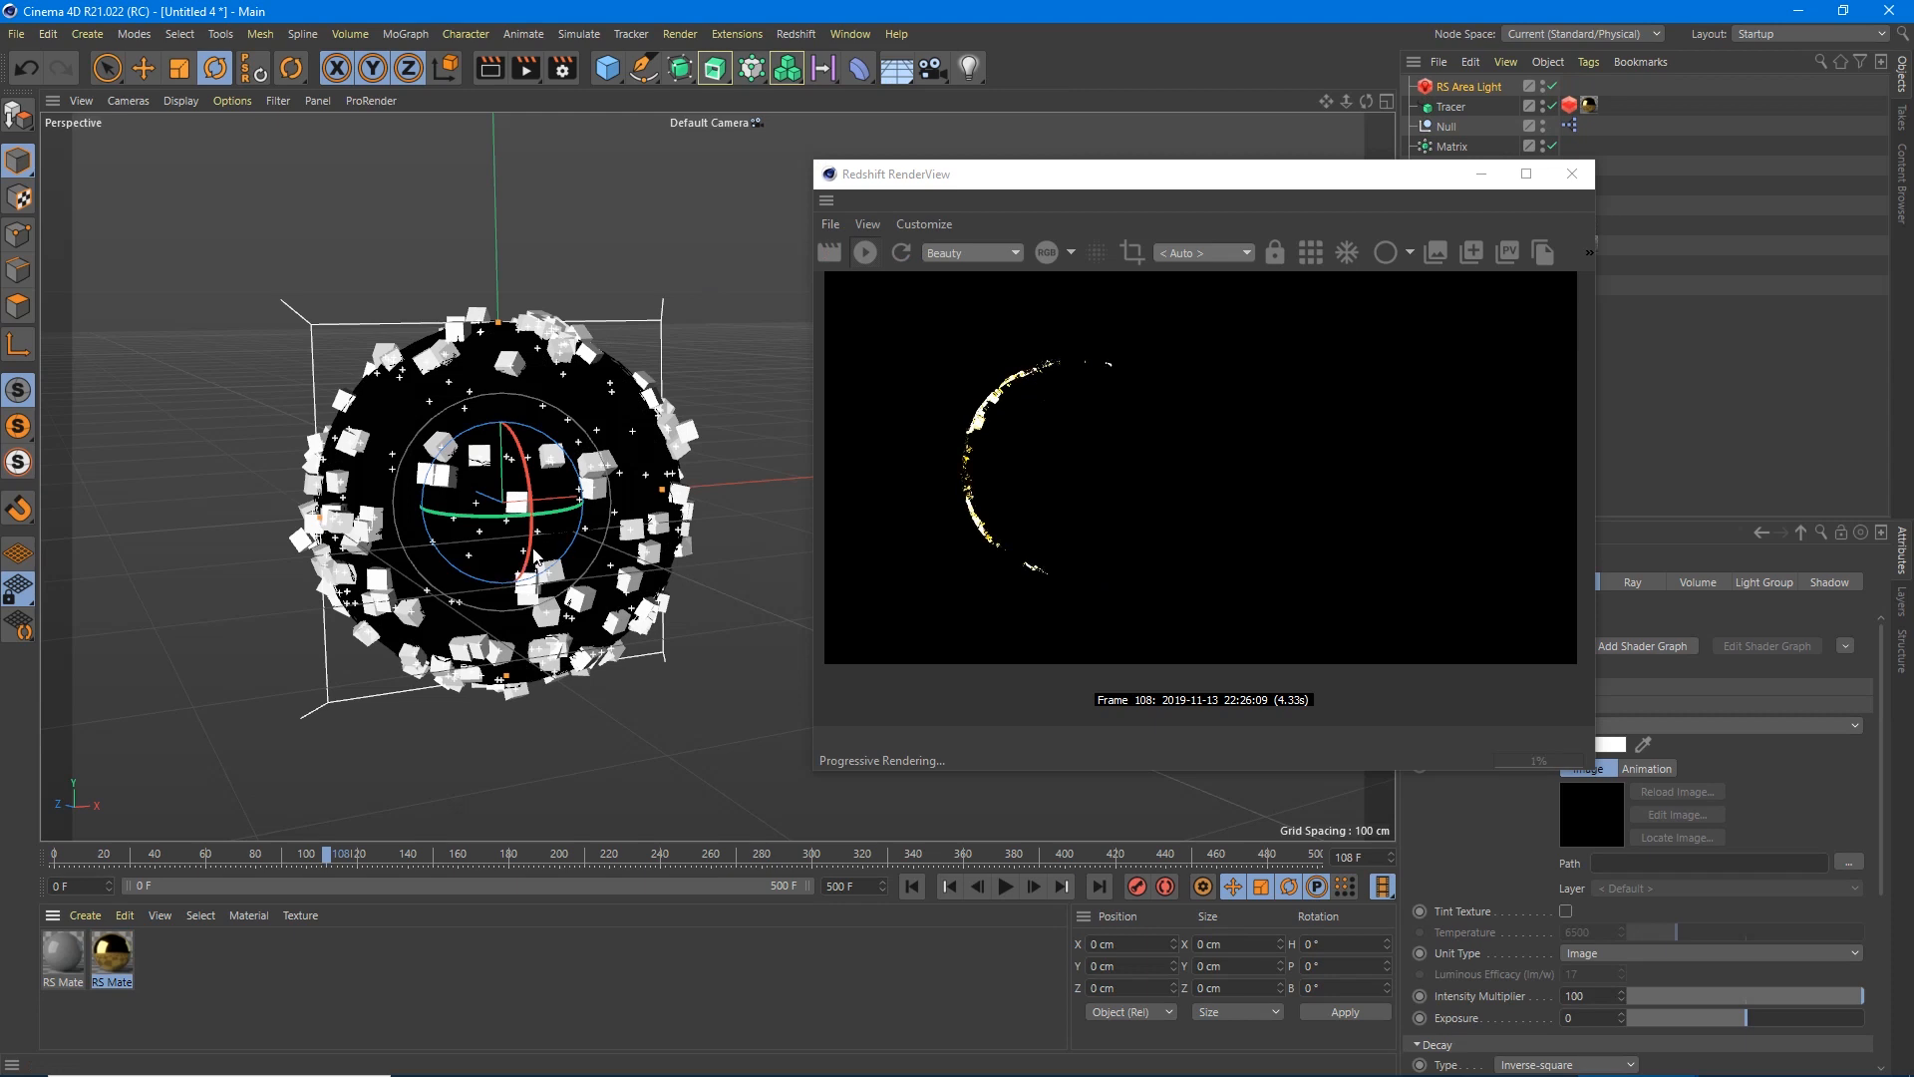
drag(534, 557, 531, 336)
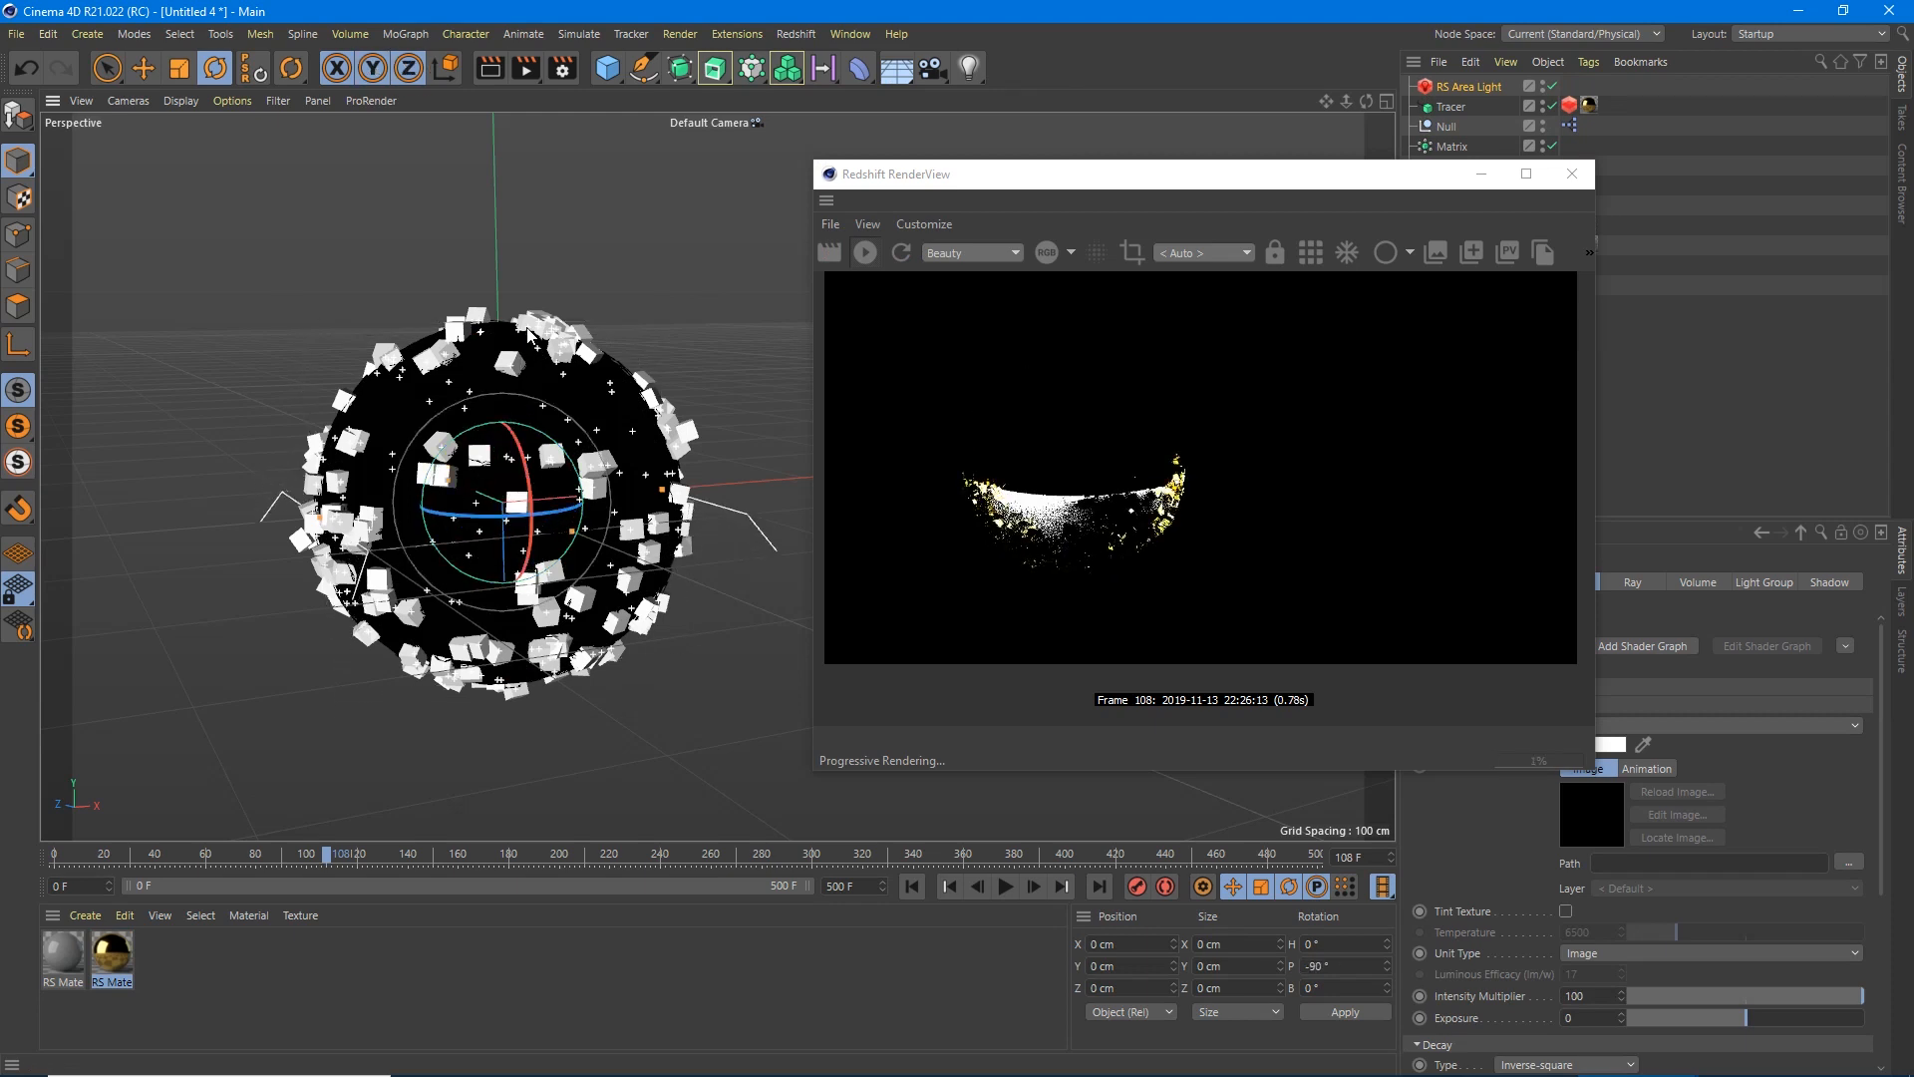
key(e)
mouse_move(500, 448)
mouse_down()
mouse_move(576, 131)
mouse_move(538, 150)
mouse_up()
scroll(495, 448, up, 2)
scroll(494, 448, down, 3)
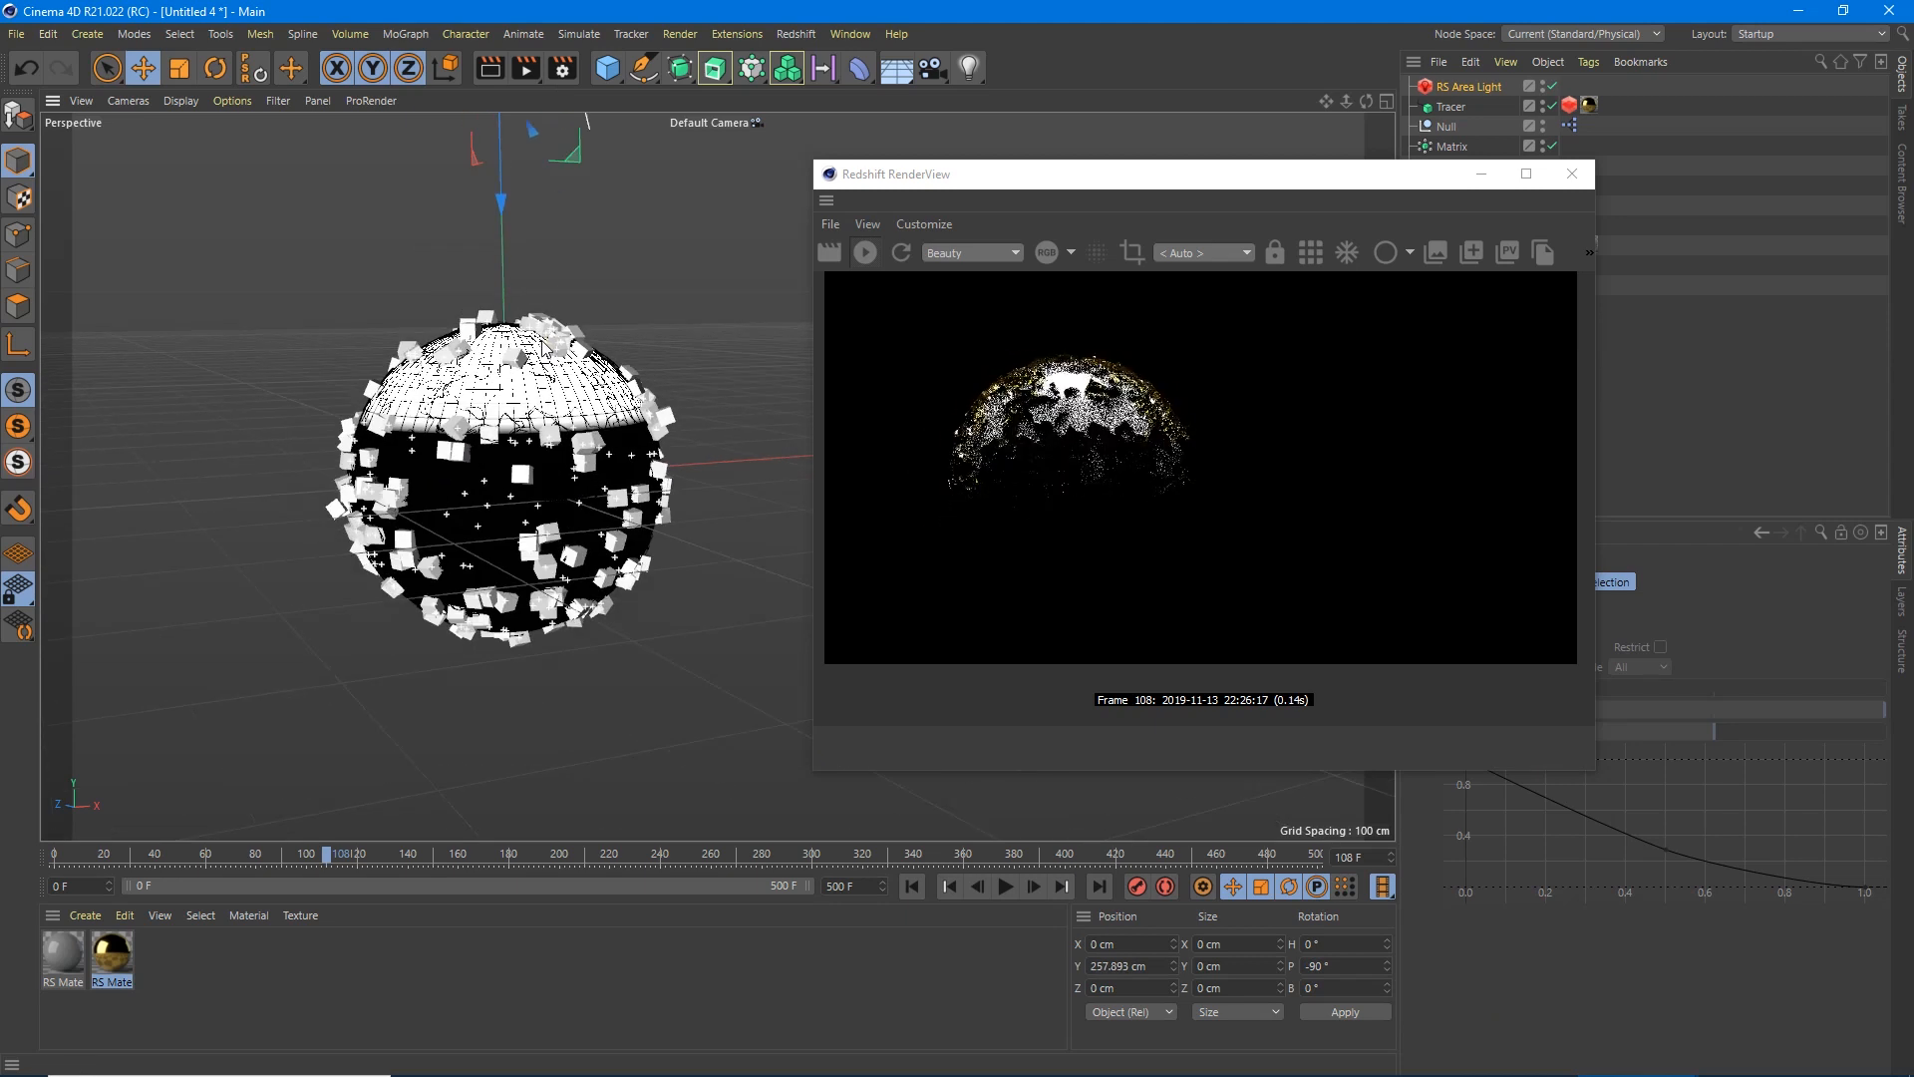
scroll(494, 450, down, 2)
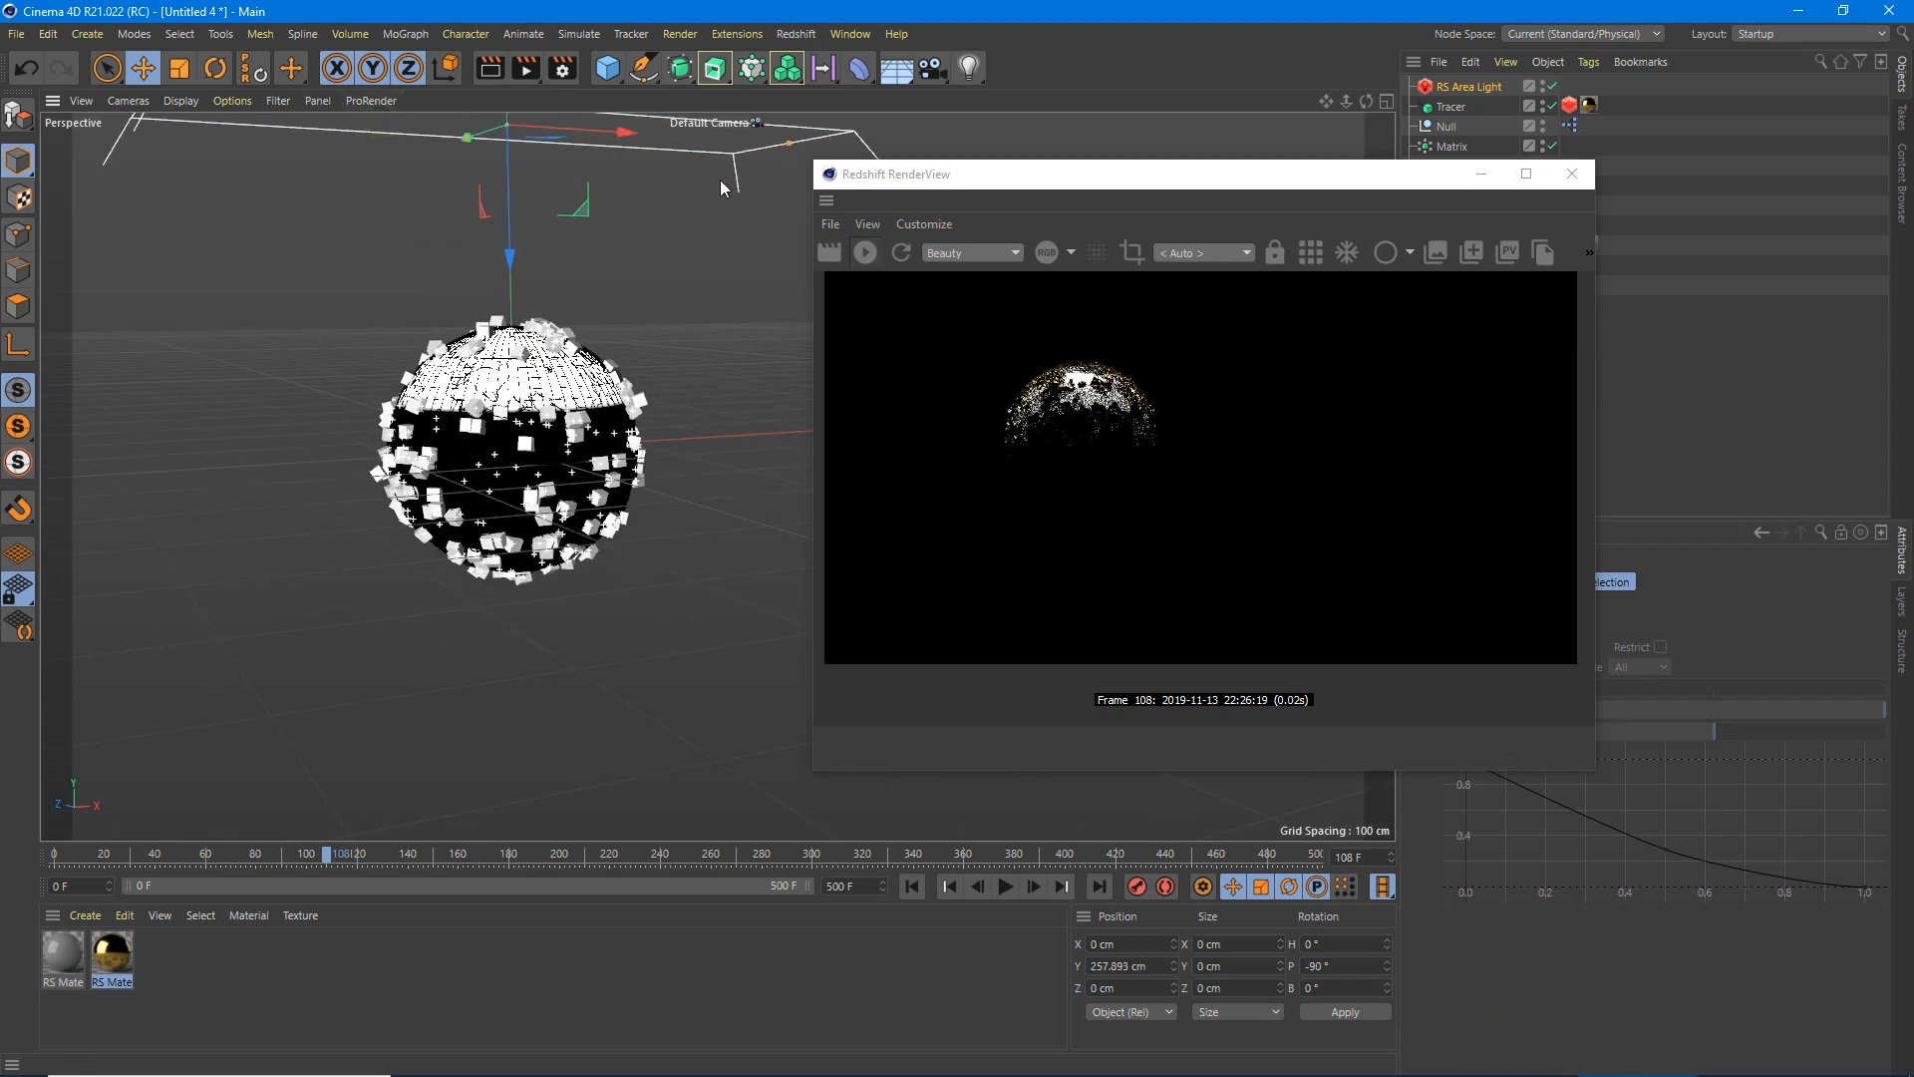
drag(471, 139, 364, 286)
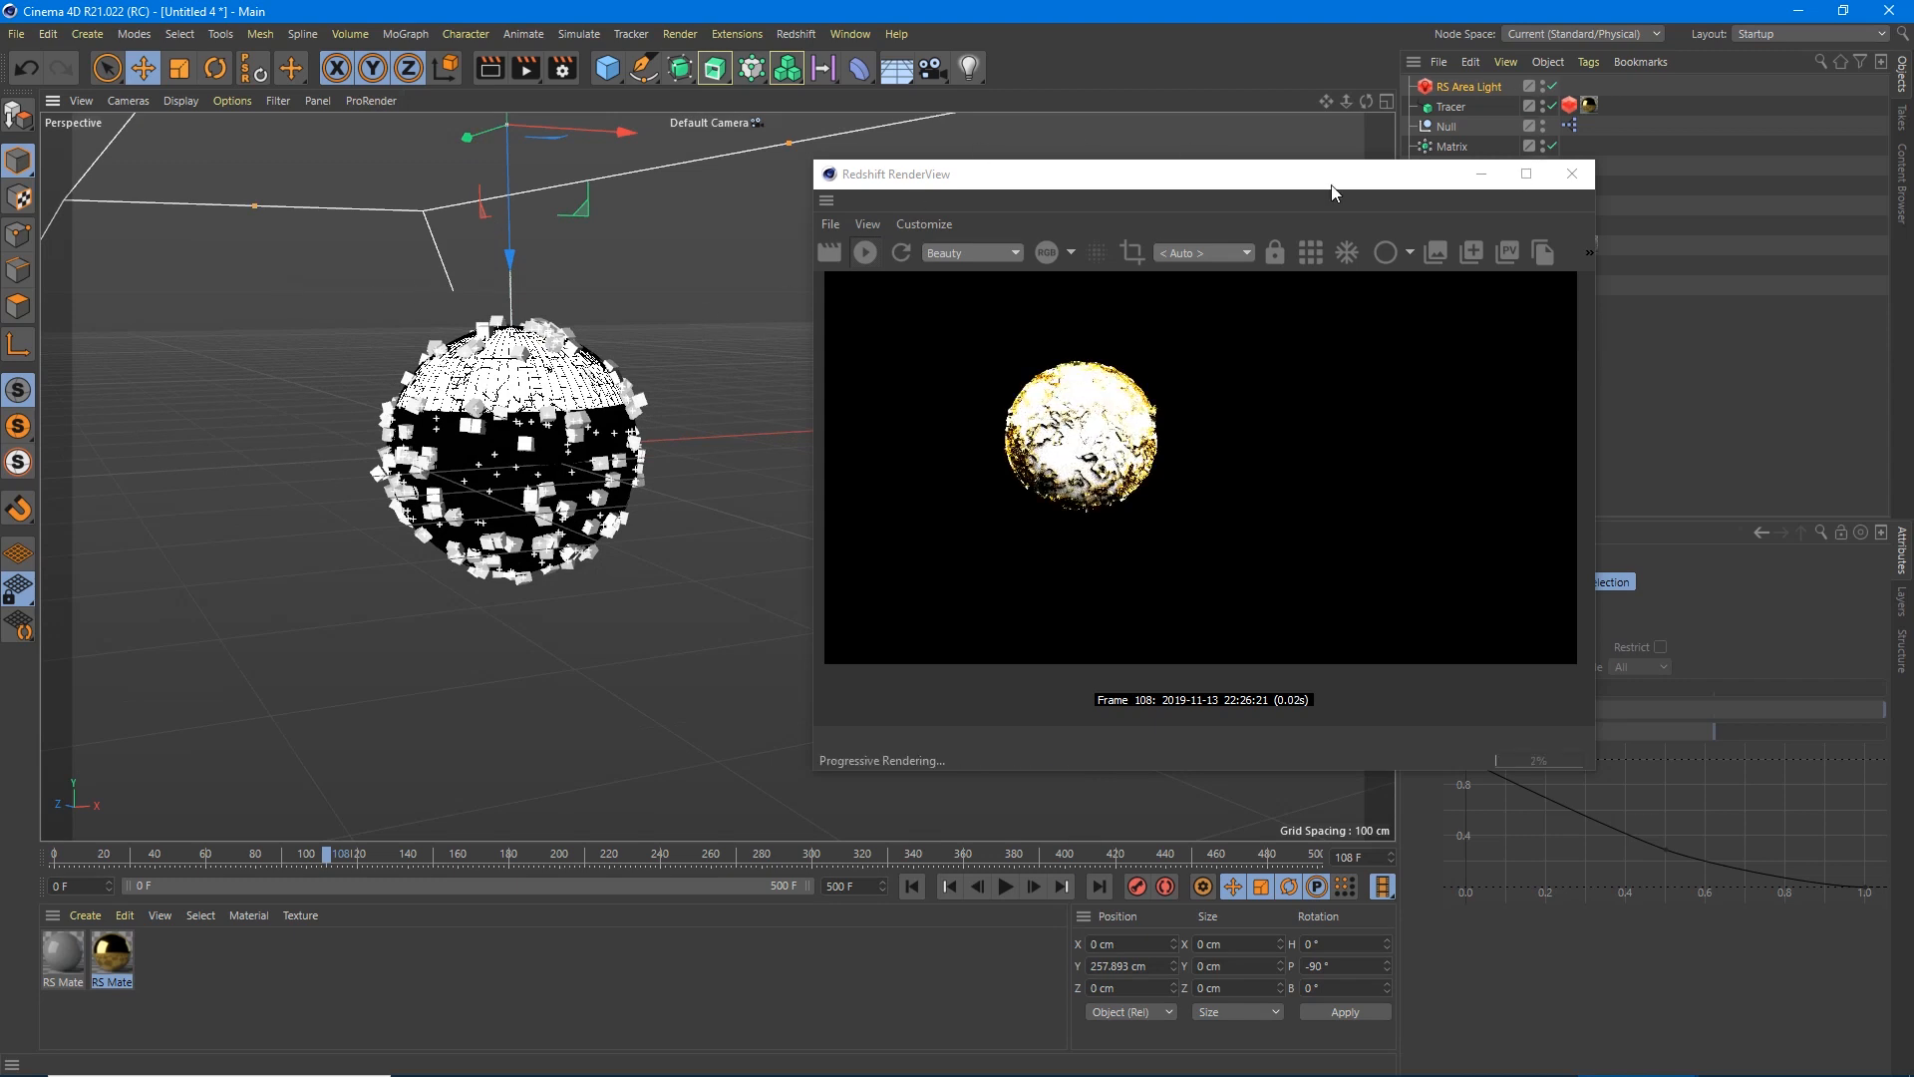
Set the light's intensity multiplier to 5 and bring up the Sphere material's shader graph.
drag(1332, 191, 848, 152)
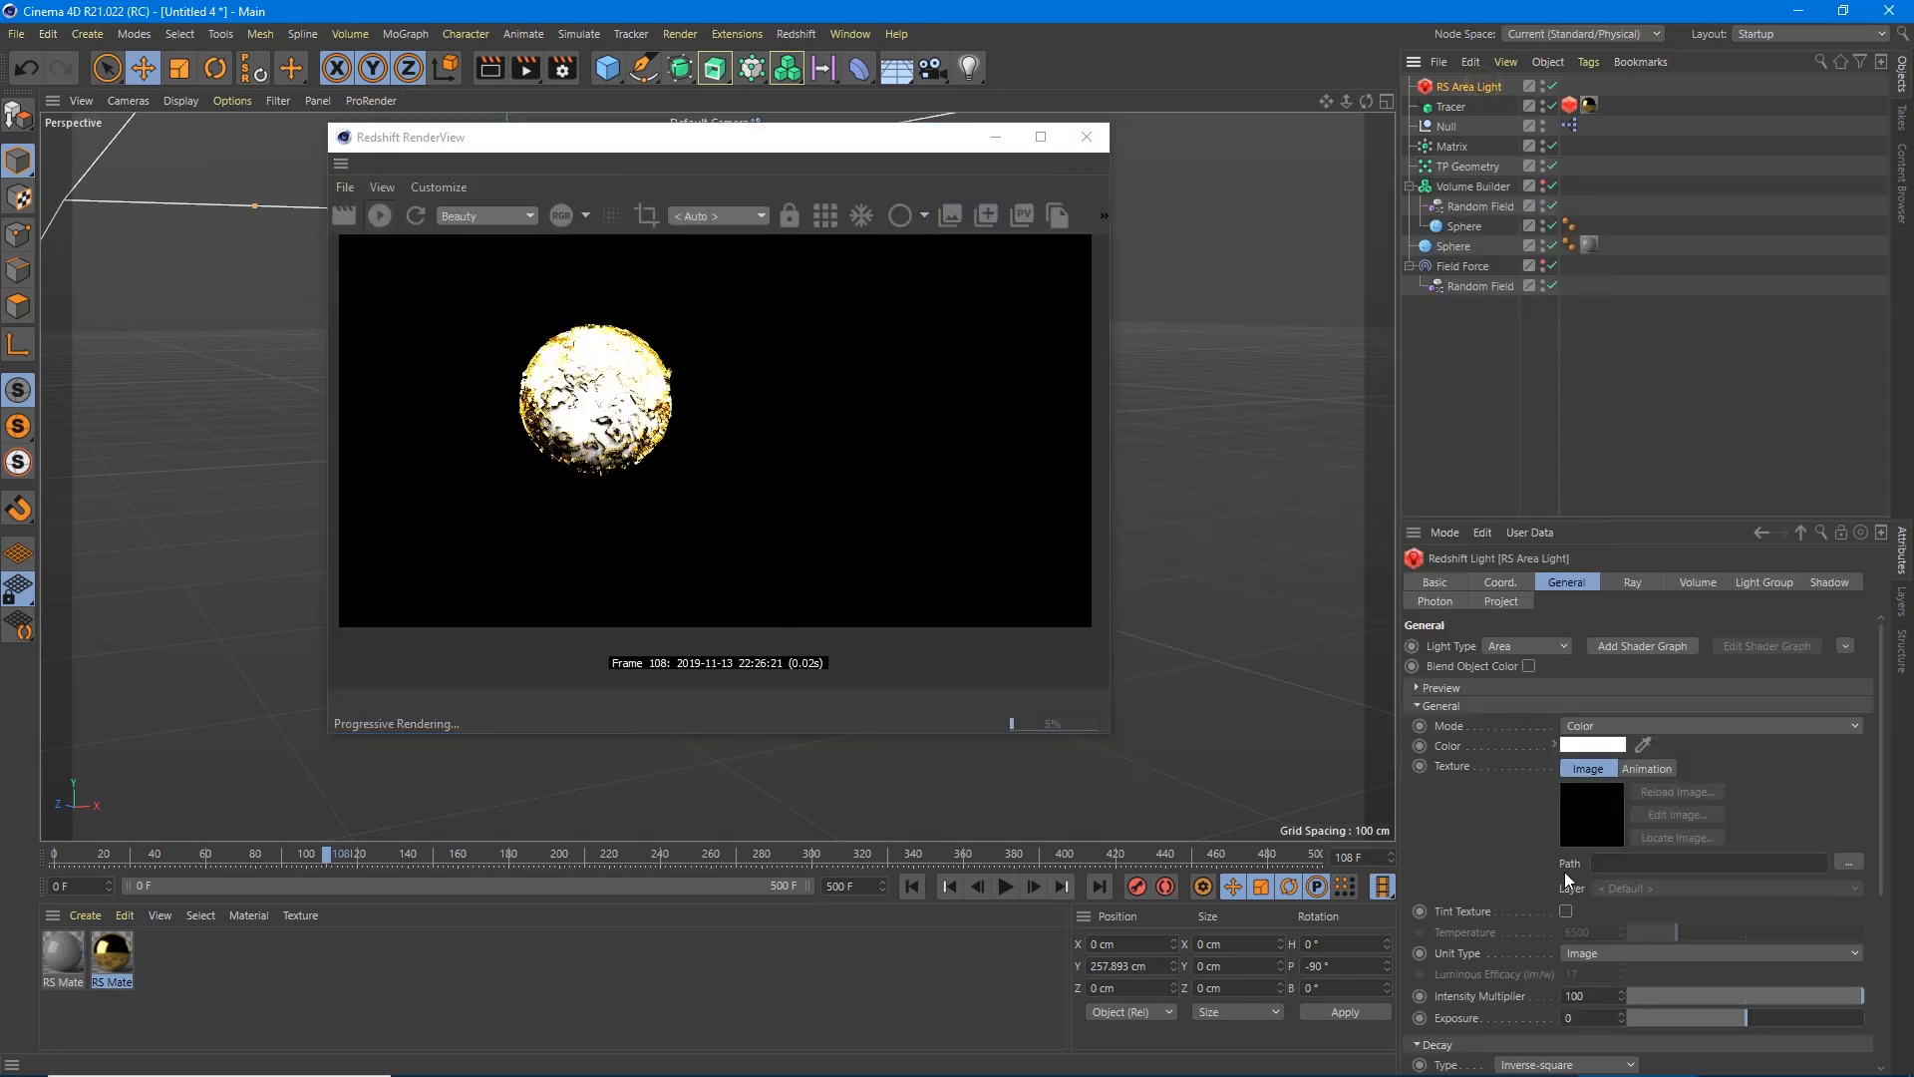
double_click(1586, 997)
text(5)
key(Return)
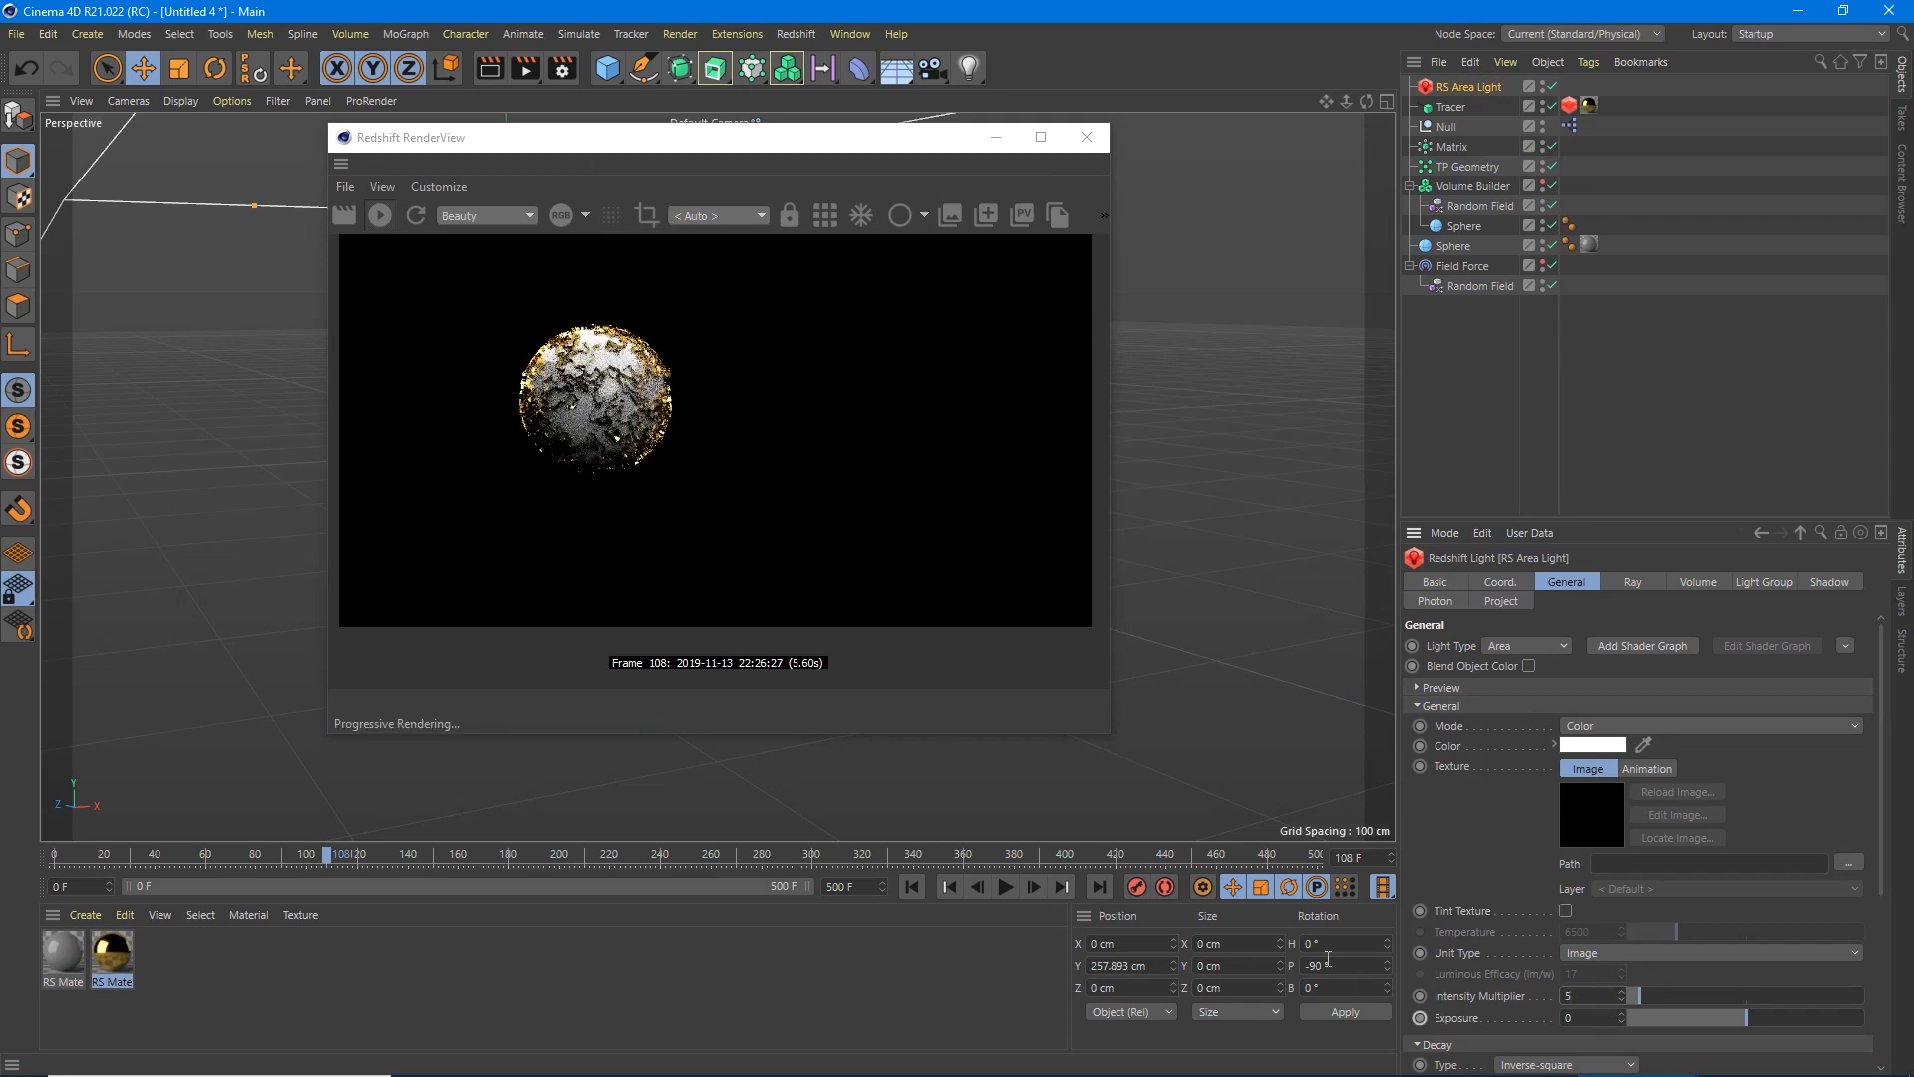
drag(684, 141, 1236, 162)
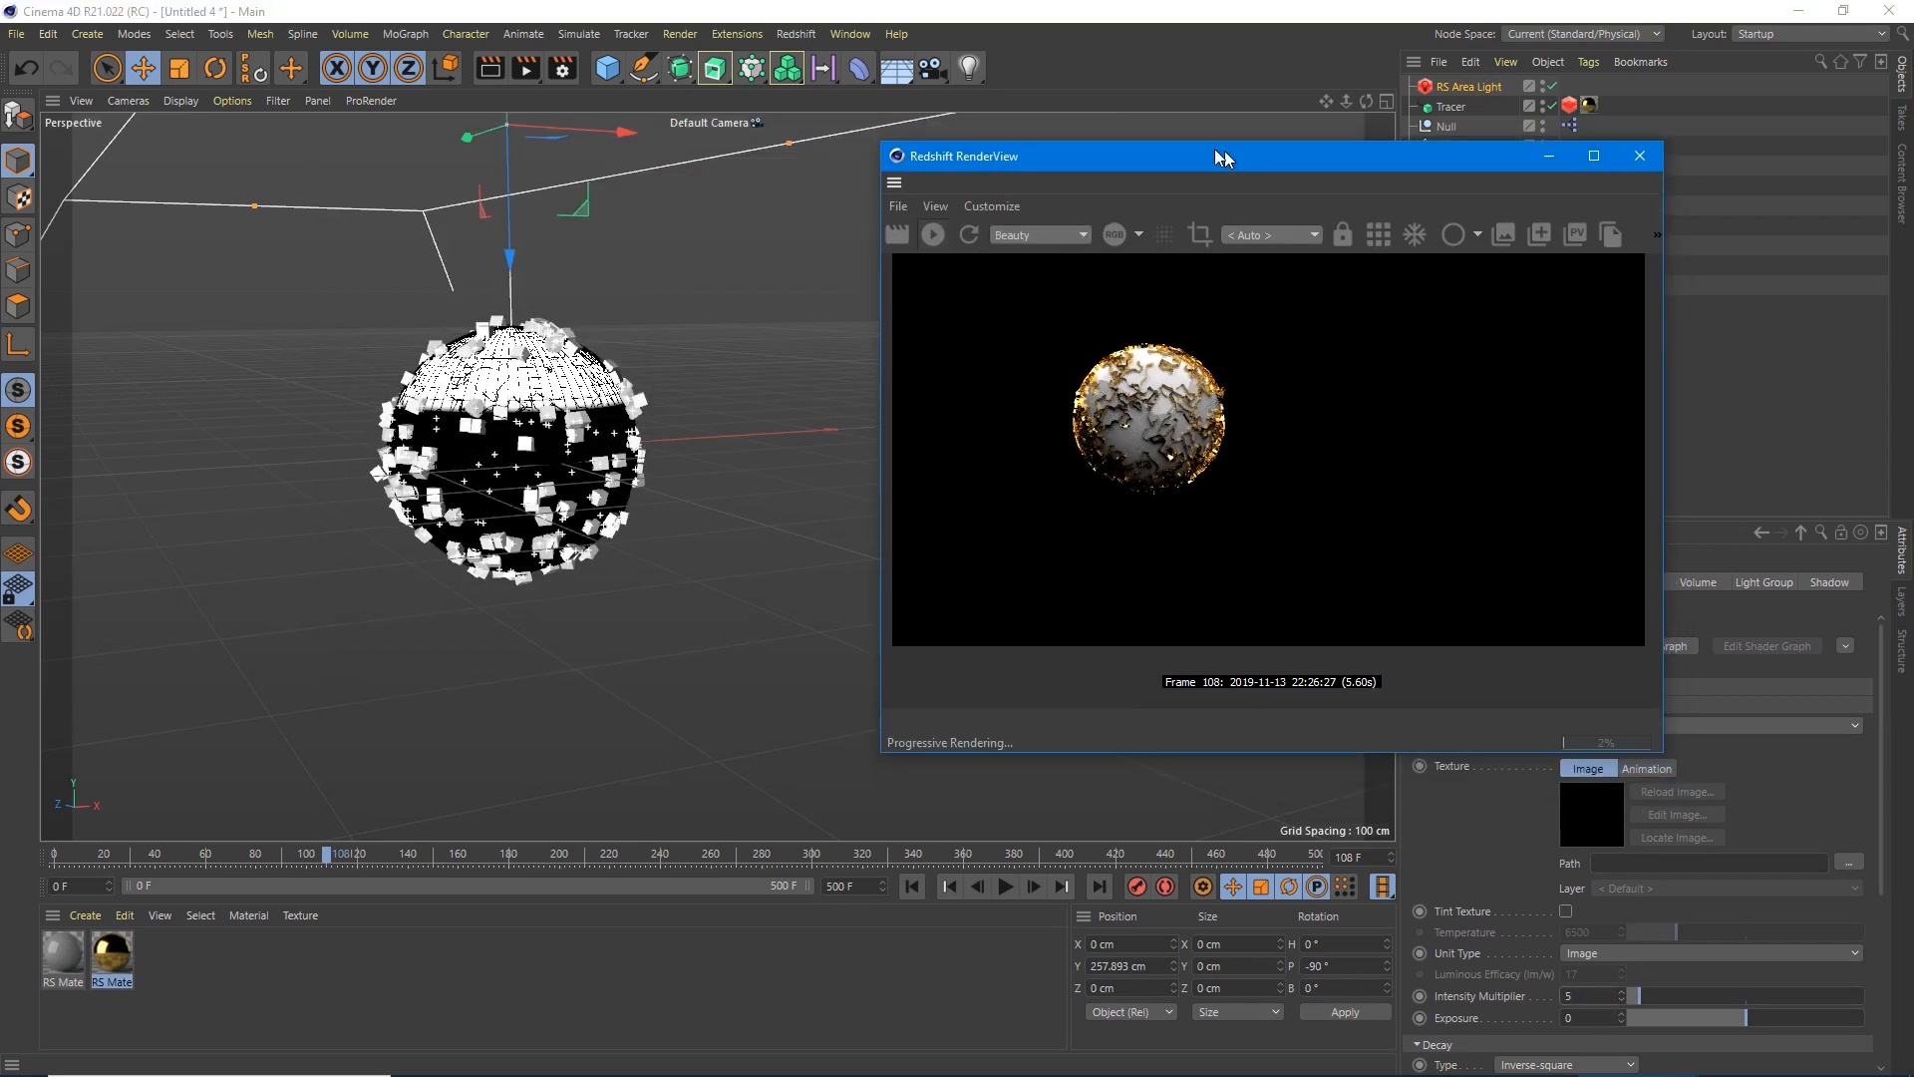
scroll(498, 519, up, 5)
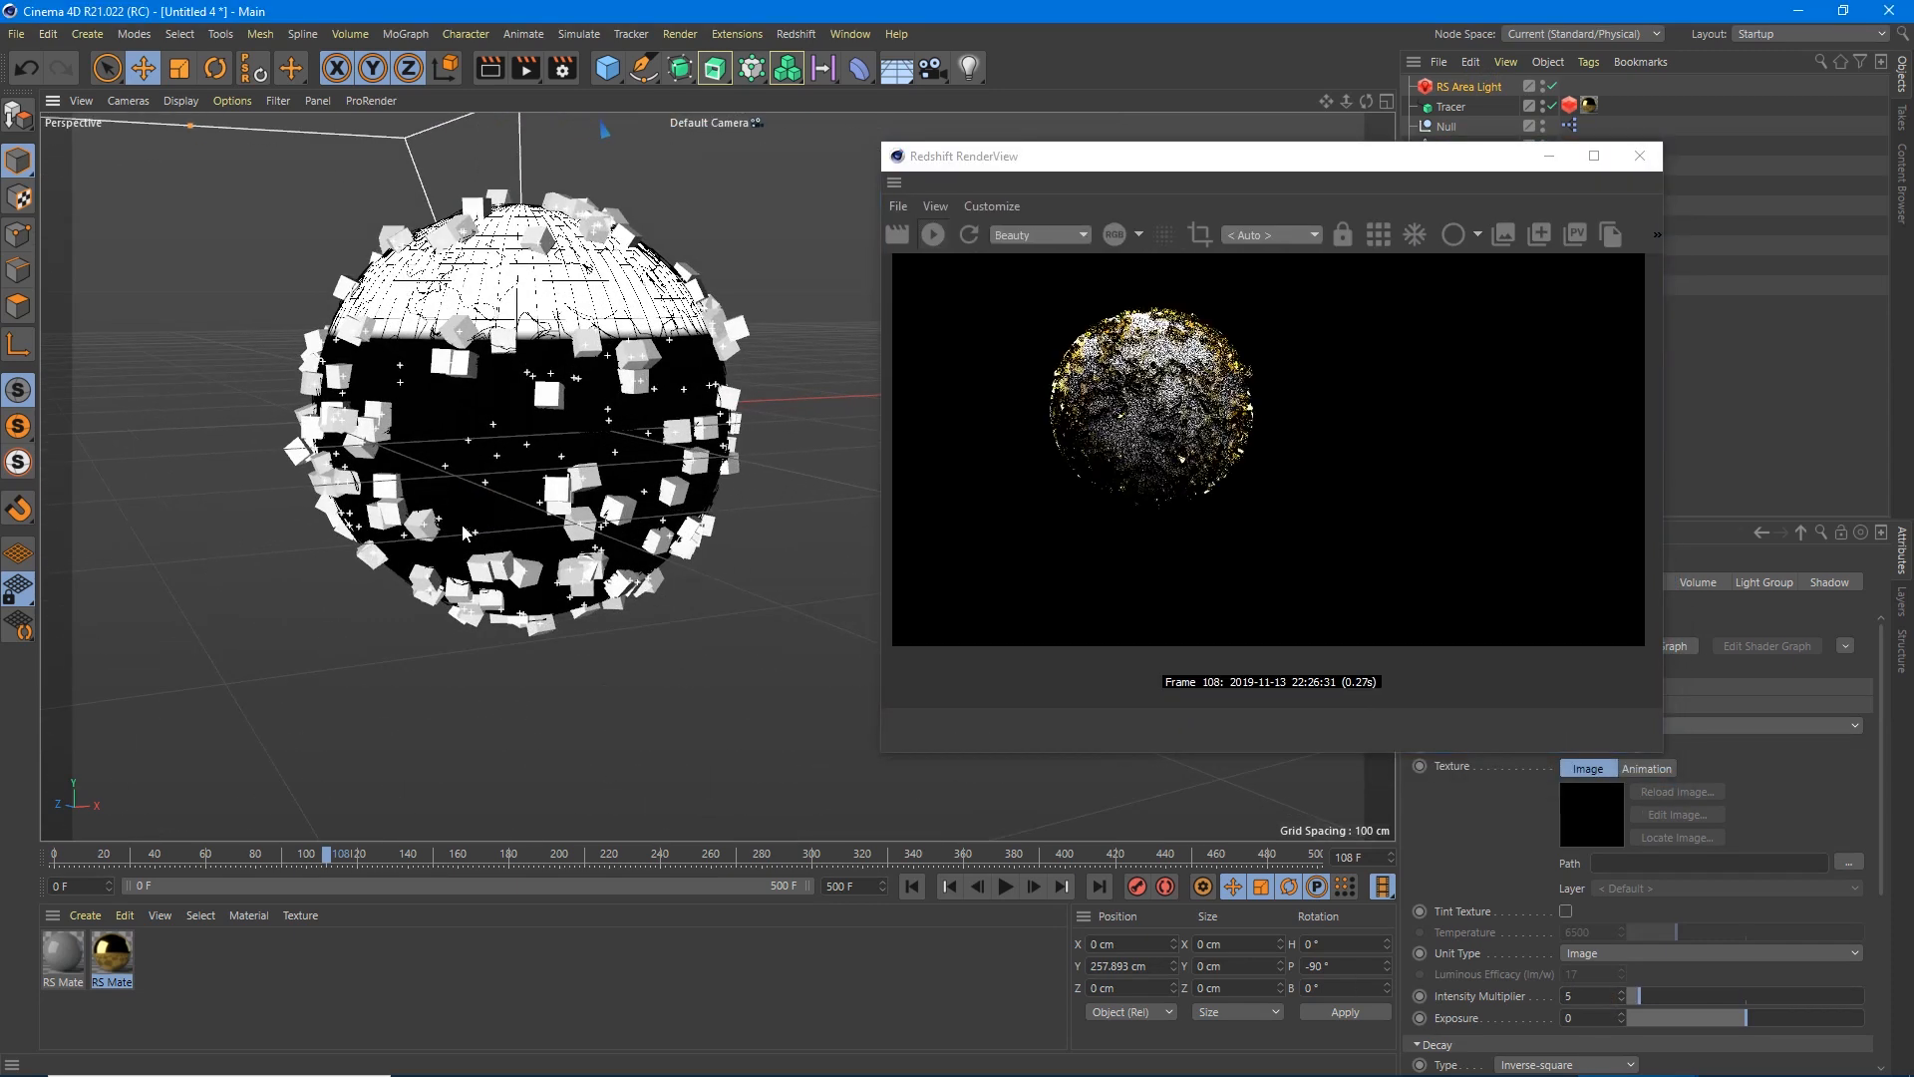
scroll(498, 450, up, 3)
double_click(64, 952)
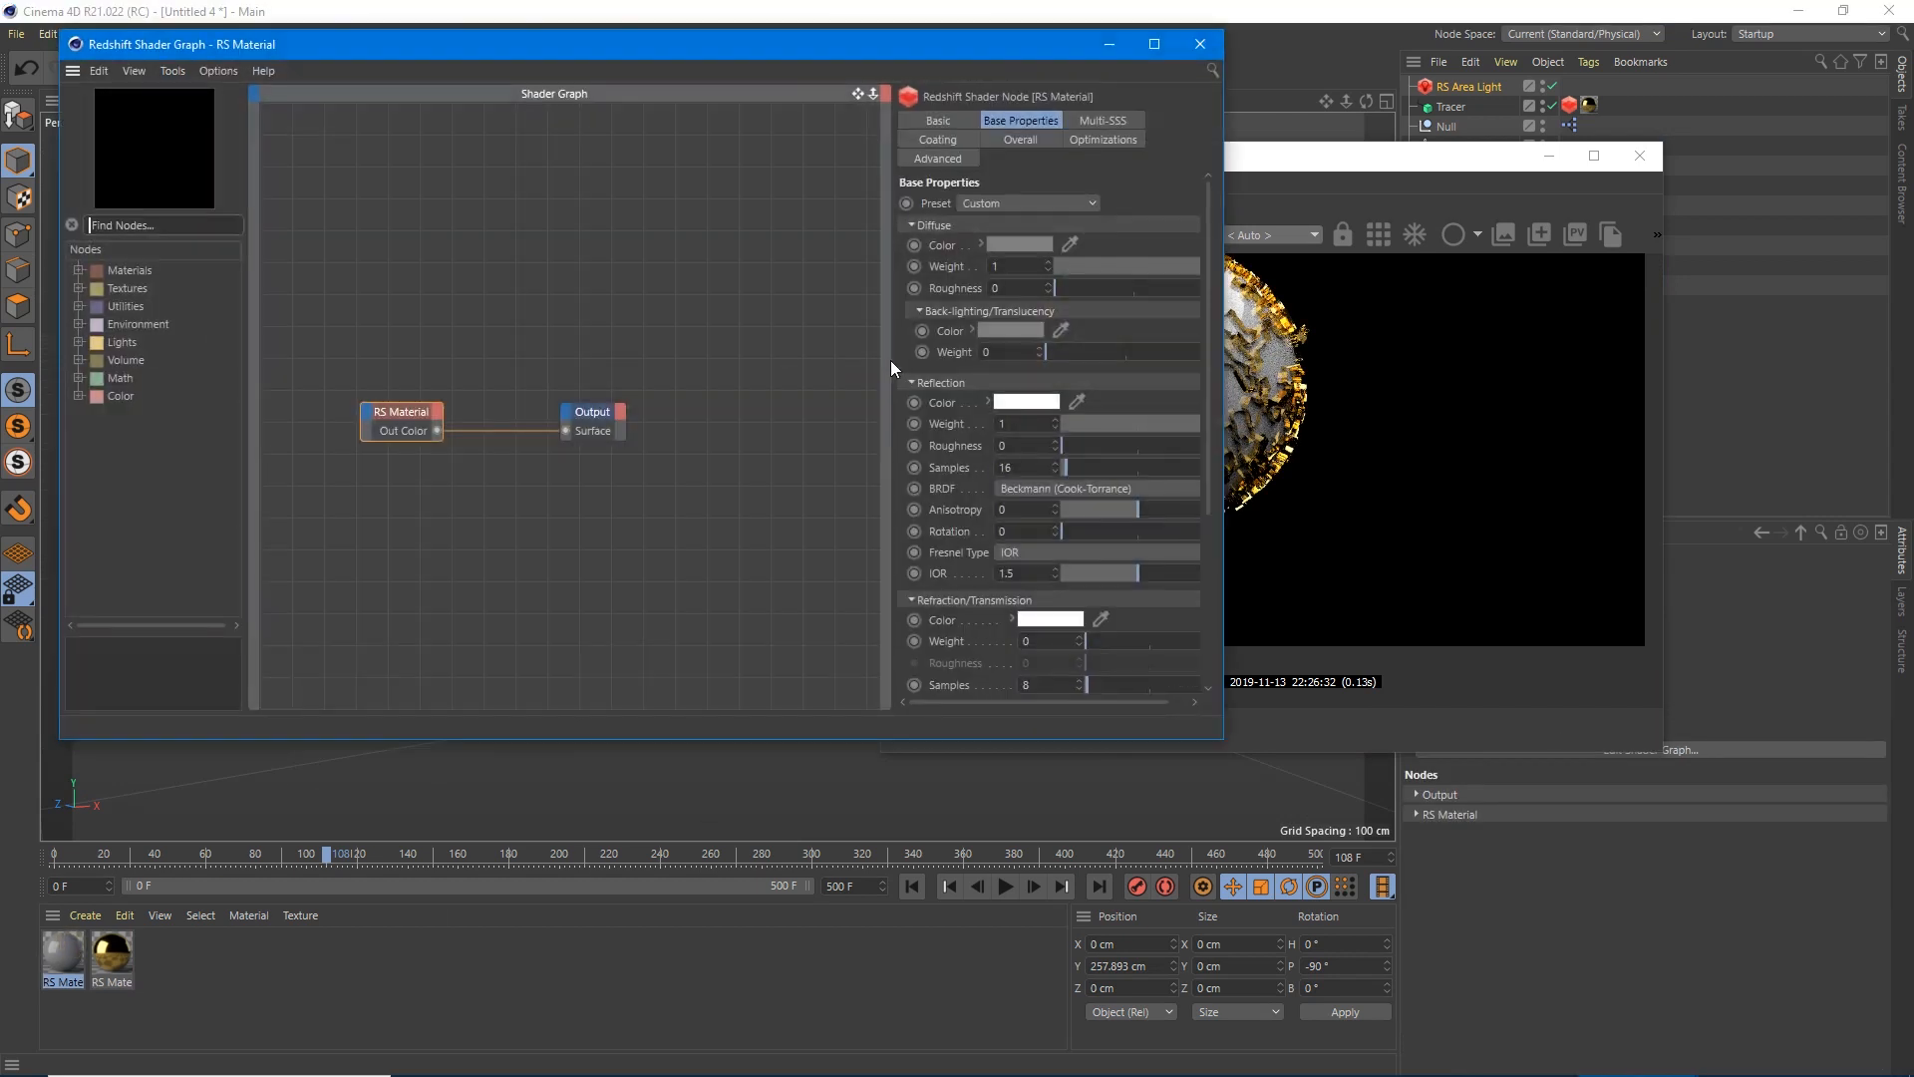
Set the sphere material's diffuse colour to black.
click(1014, 242)
drag(1047, 255, 838, 256)
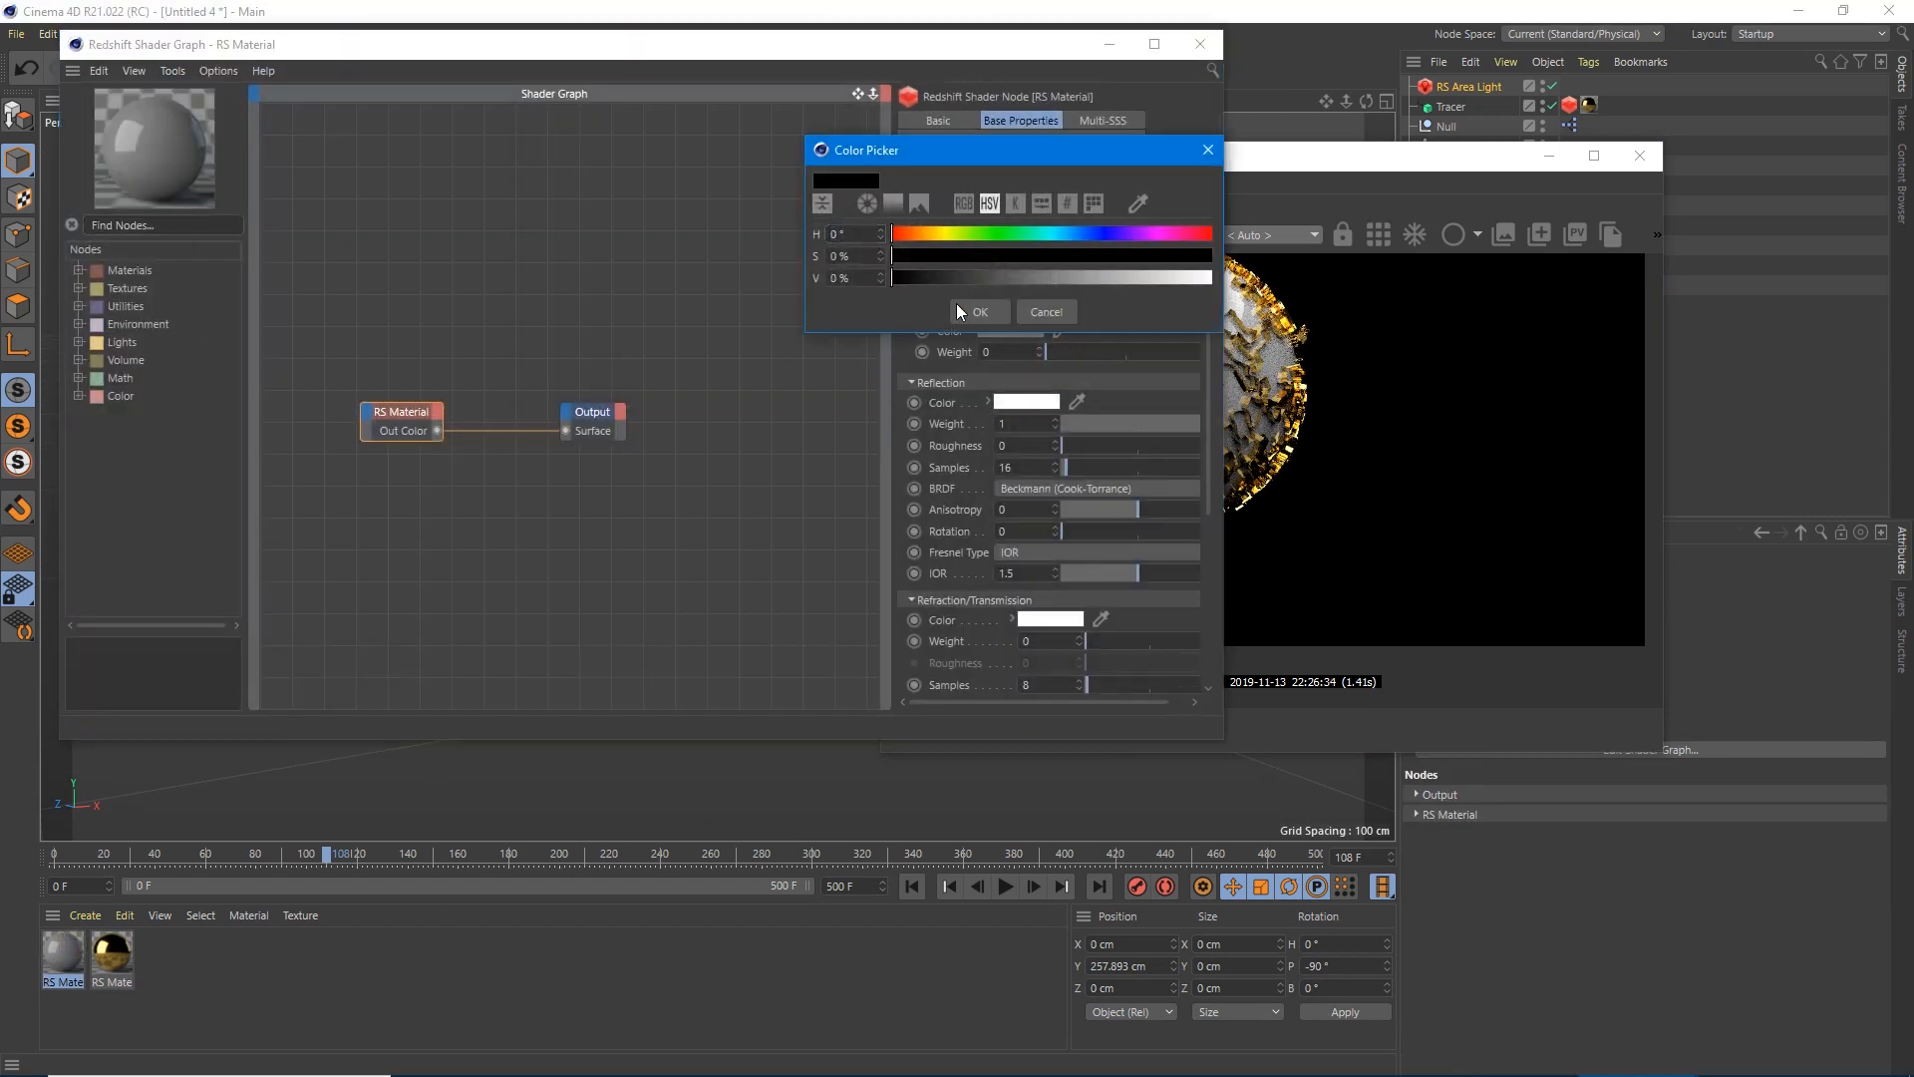
click(980, 307)
click(1199, 44)
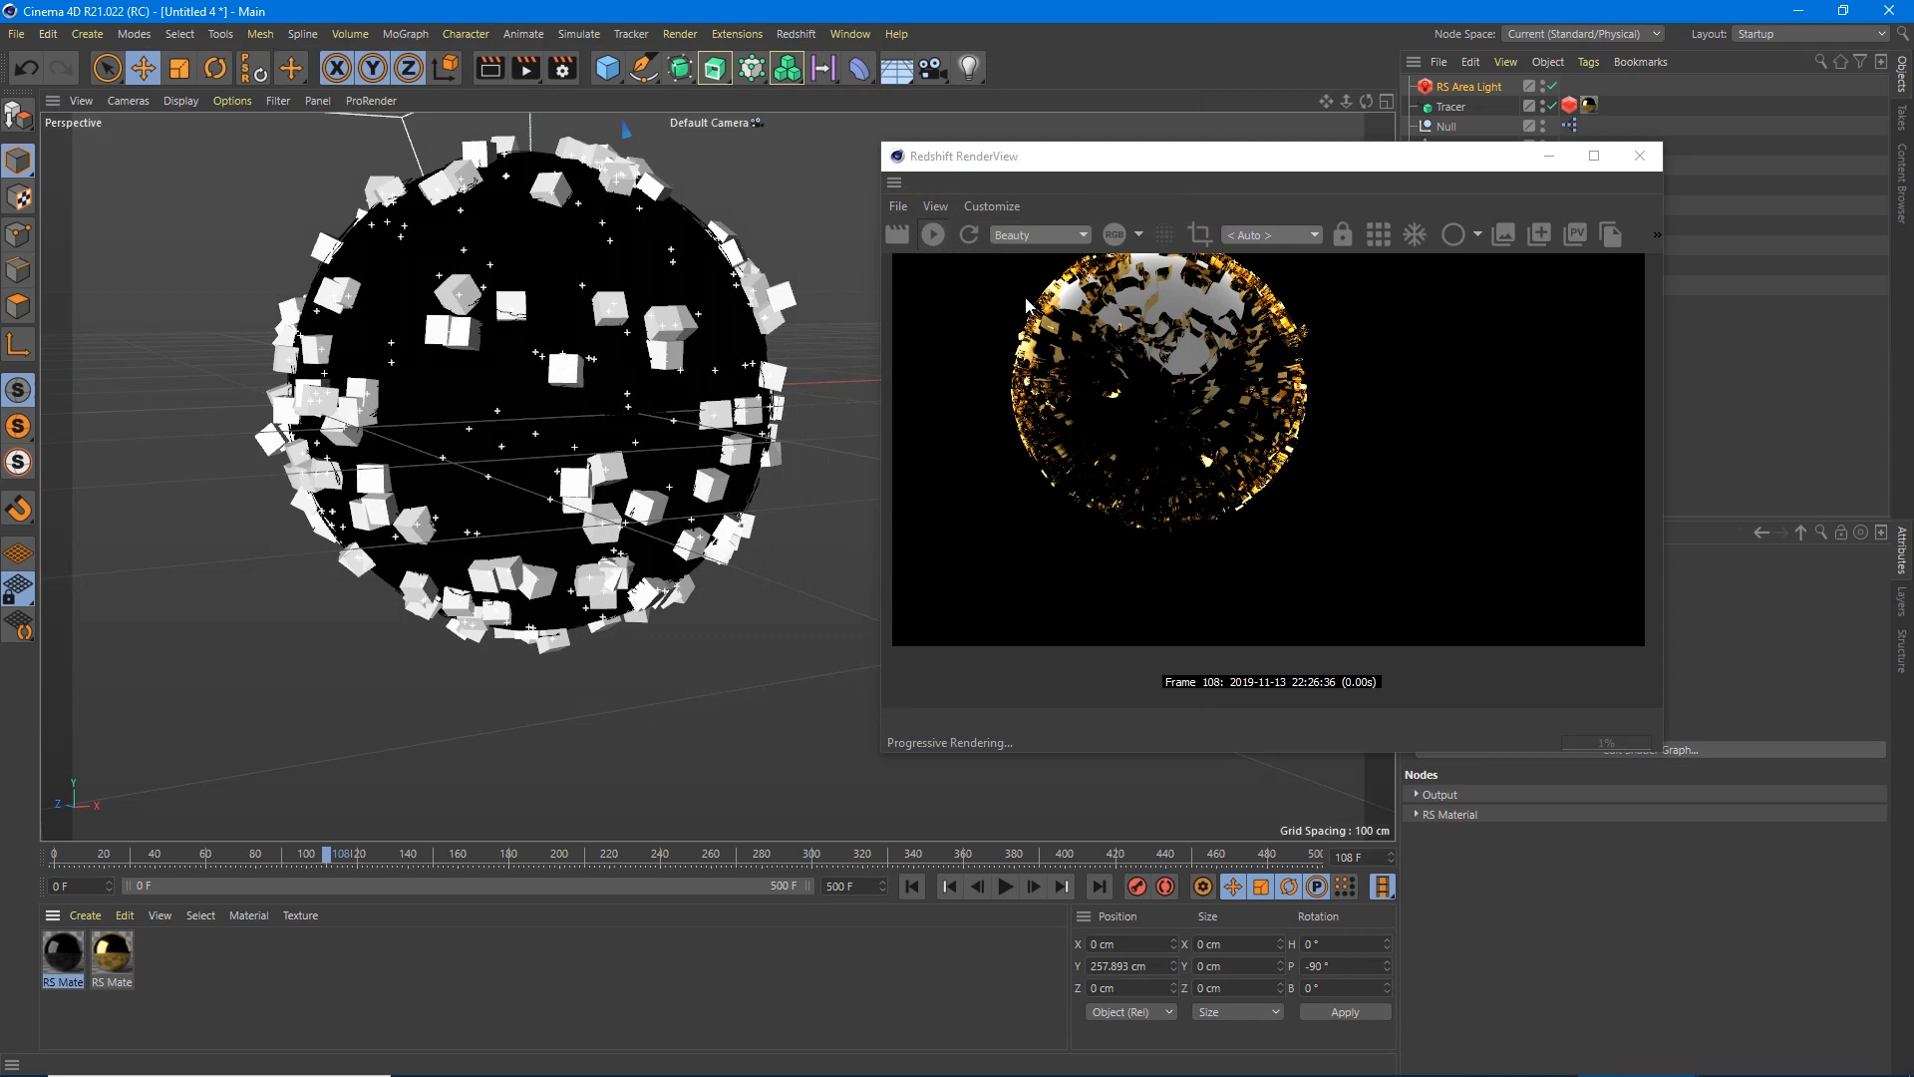
Recheck the shader graph, move RenderView aside and select the Tracer's Redshift Object tag.
double_click(64, 952)
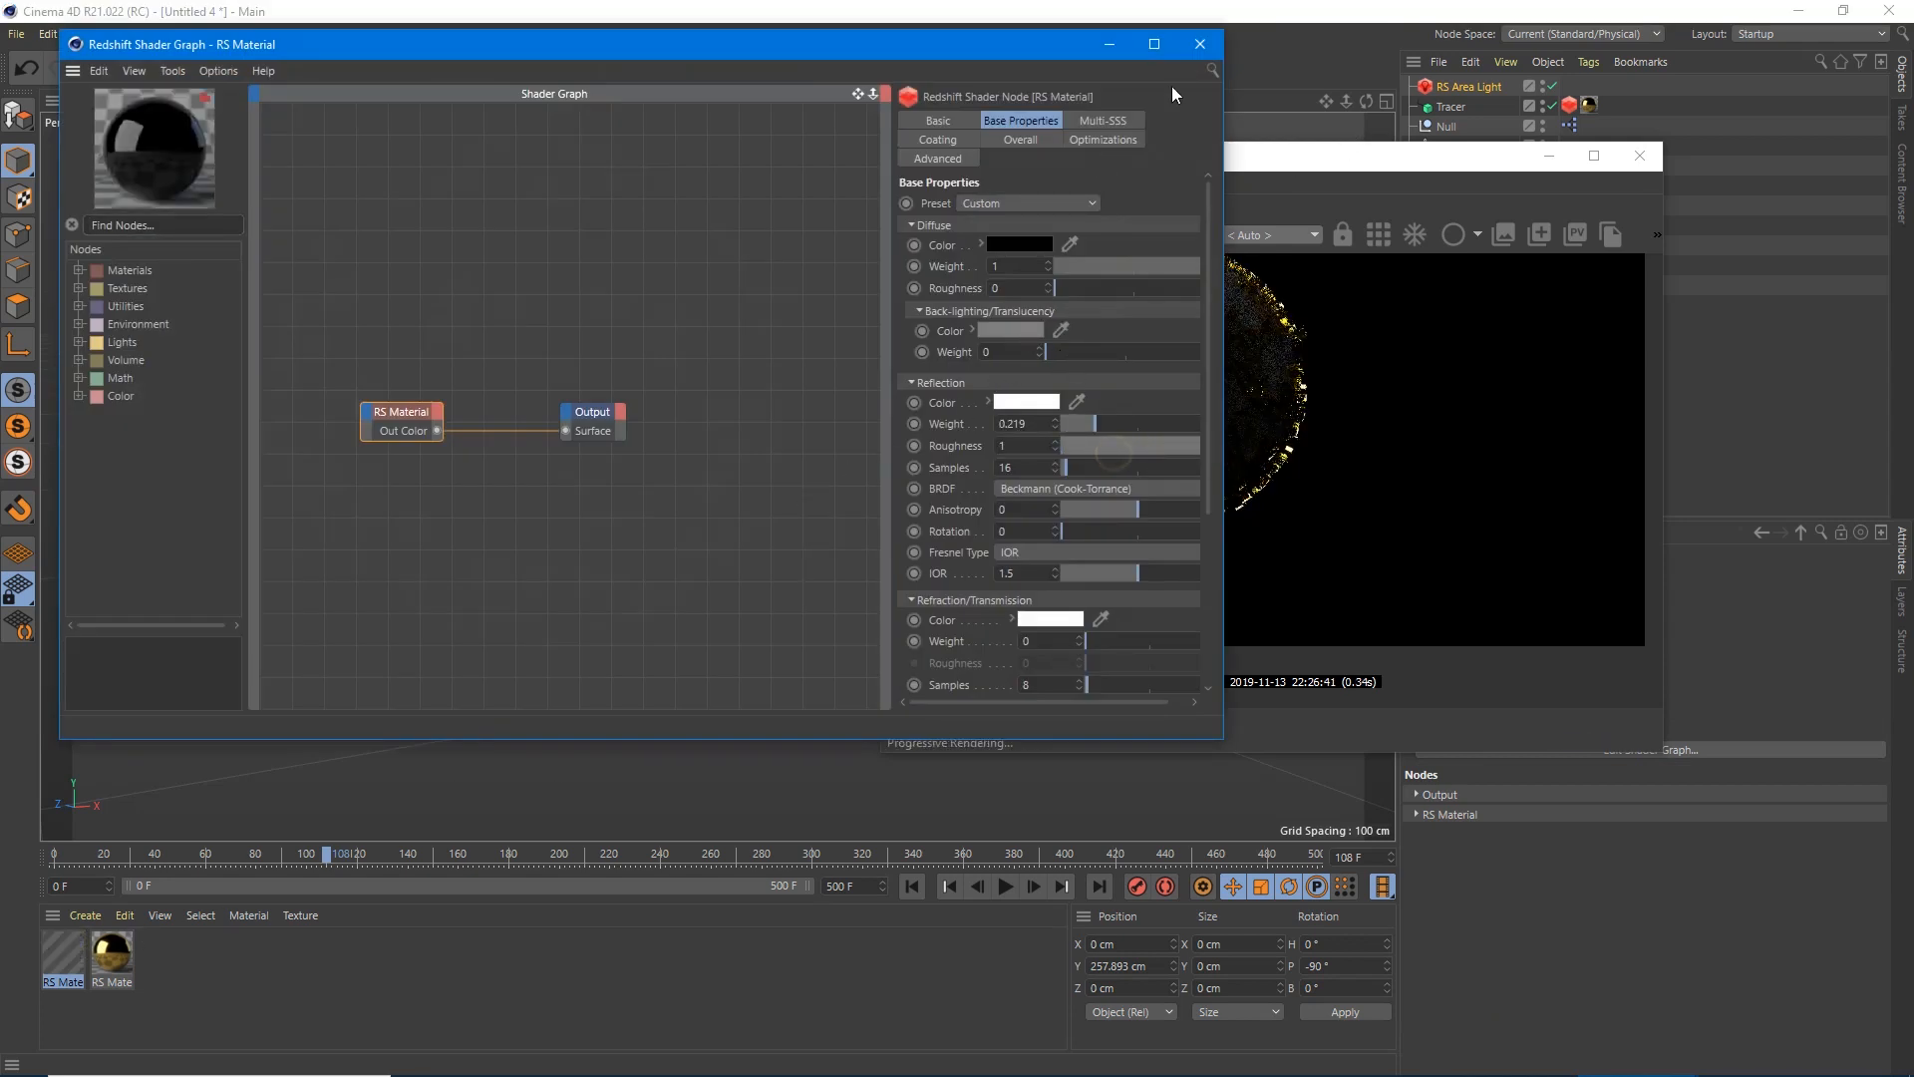
click(1199, 44)
drag(1443, 156, 983, 243)
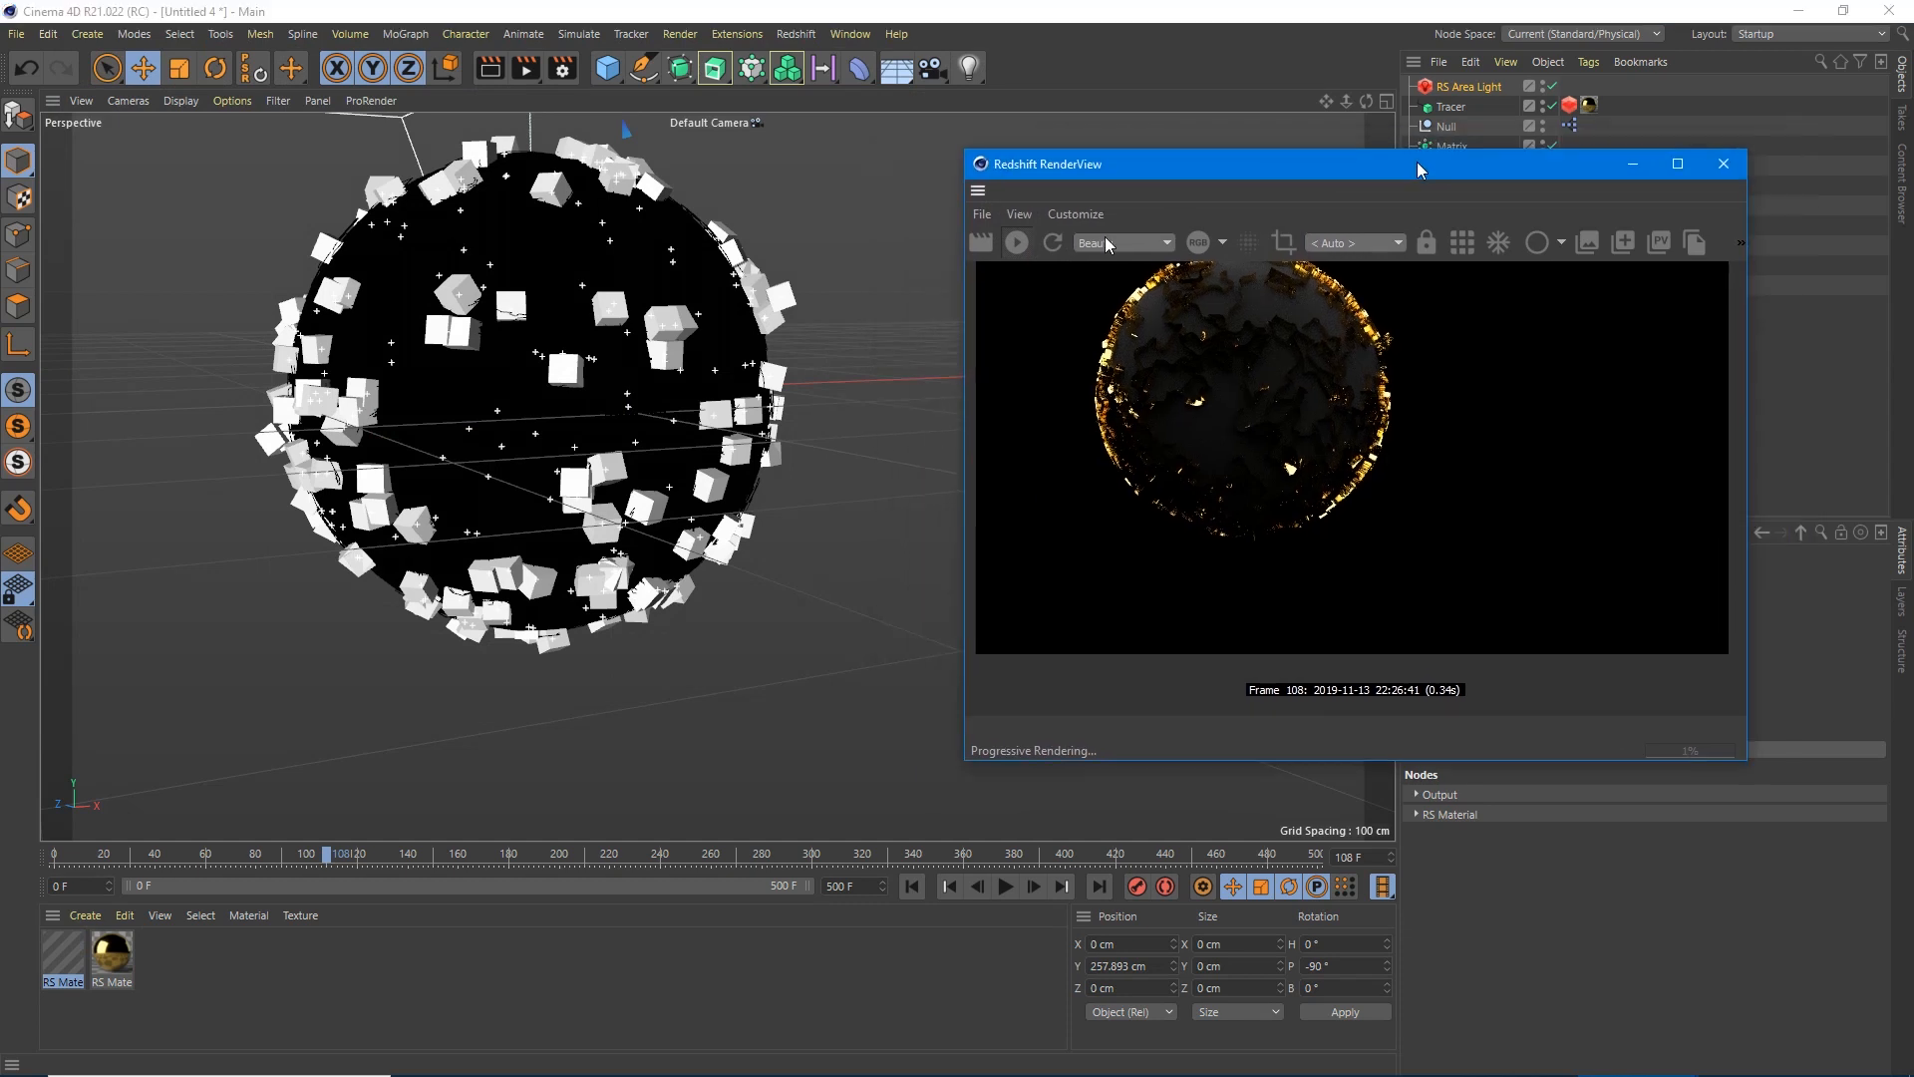
click(1570, 106)
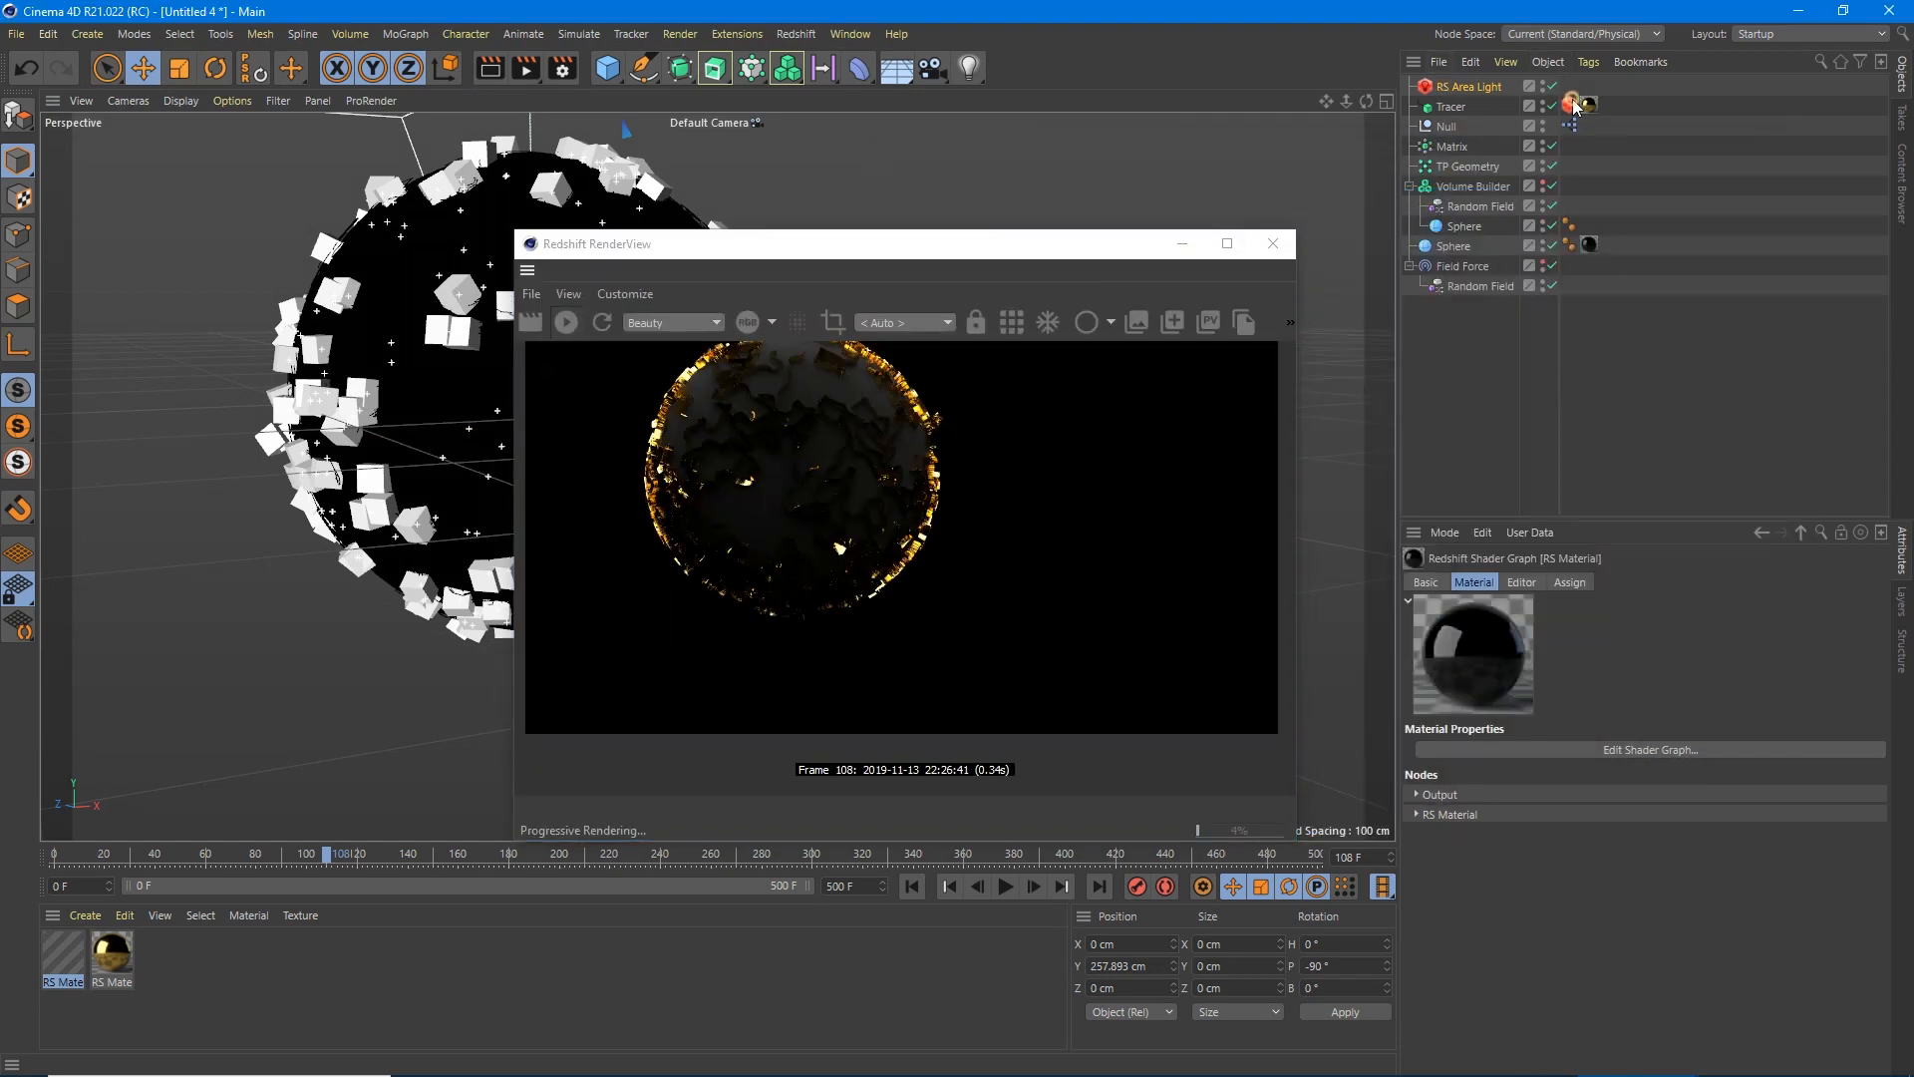
Render the tracer curves as Capsules about 2.24 thick.
click(1698, 646)
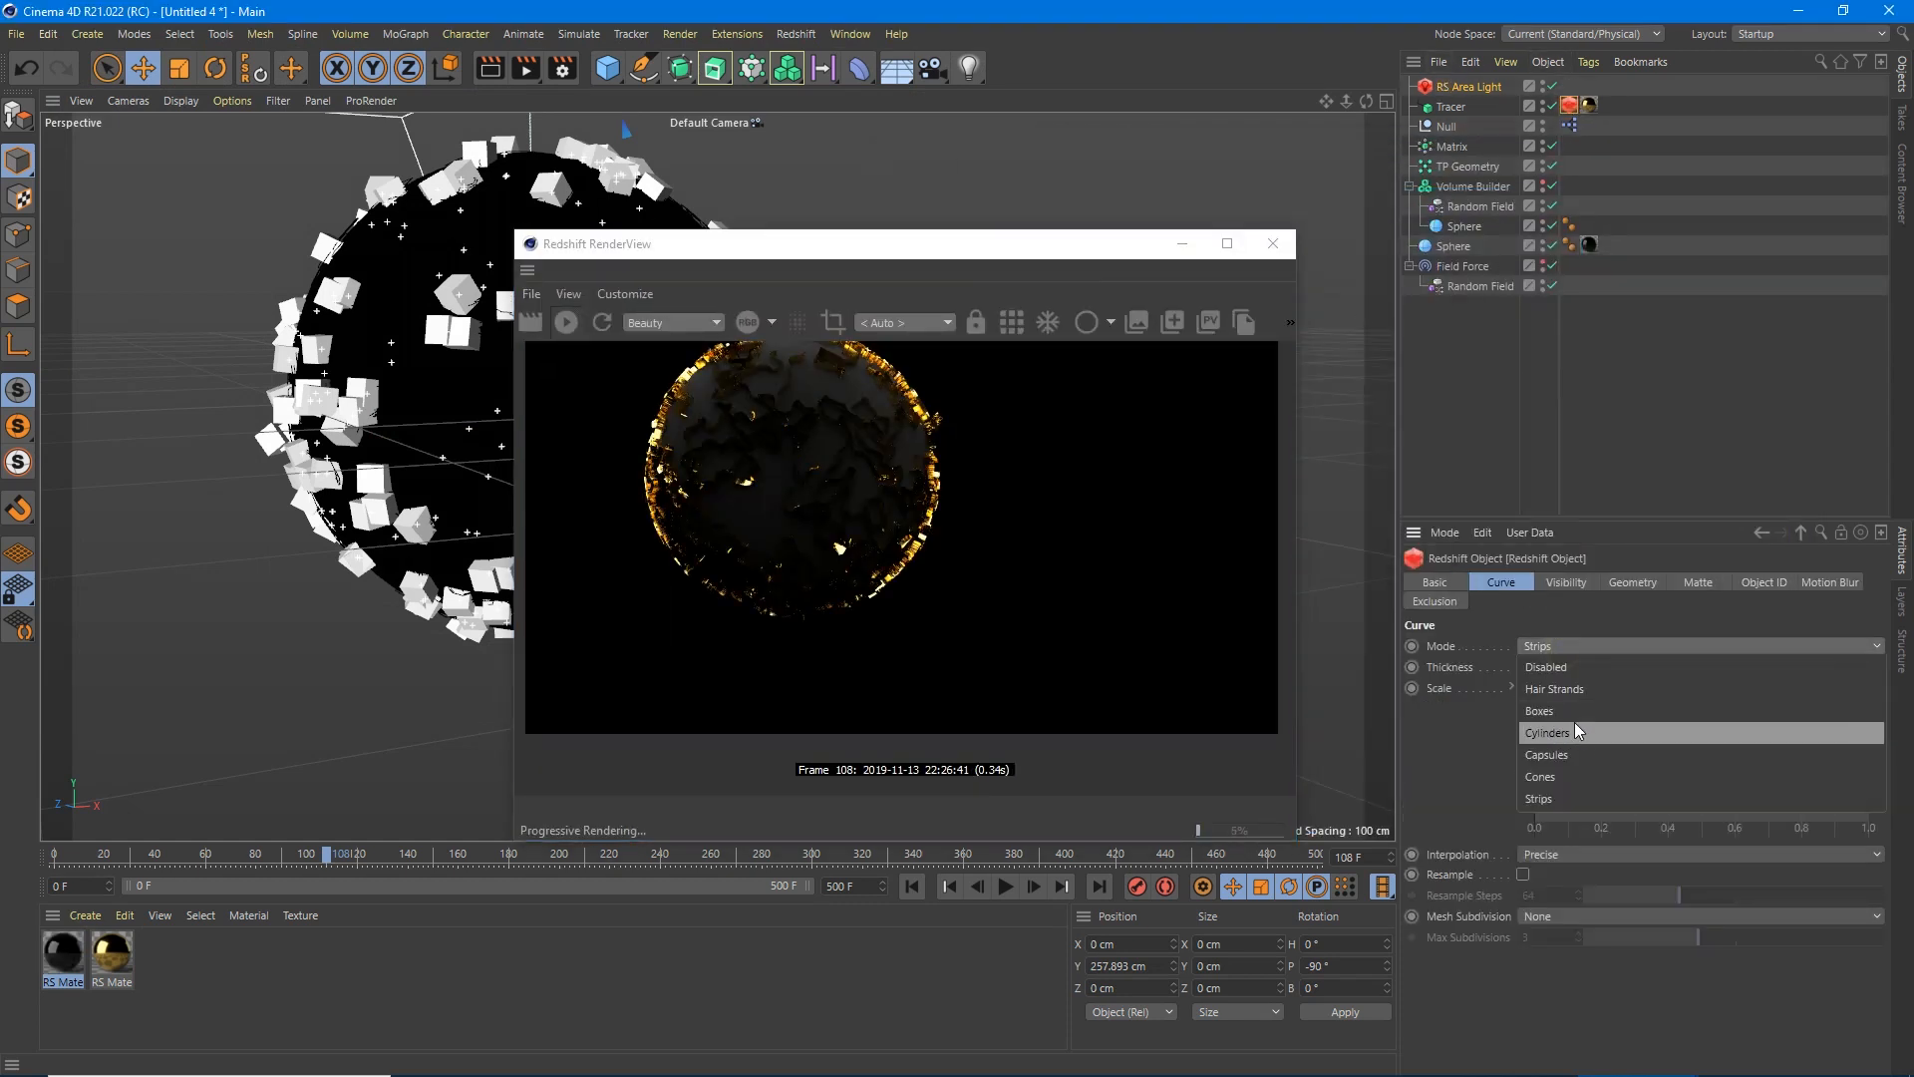
click(1578, 754)
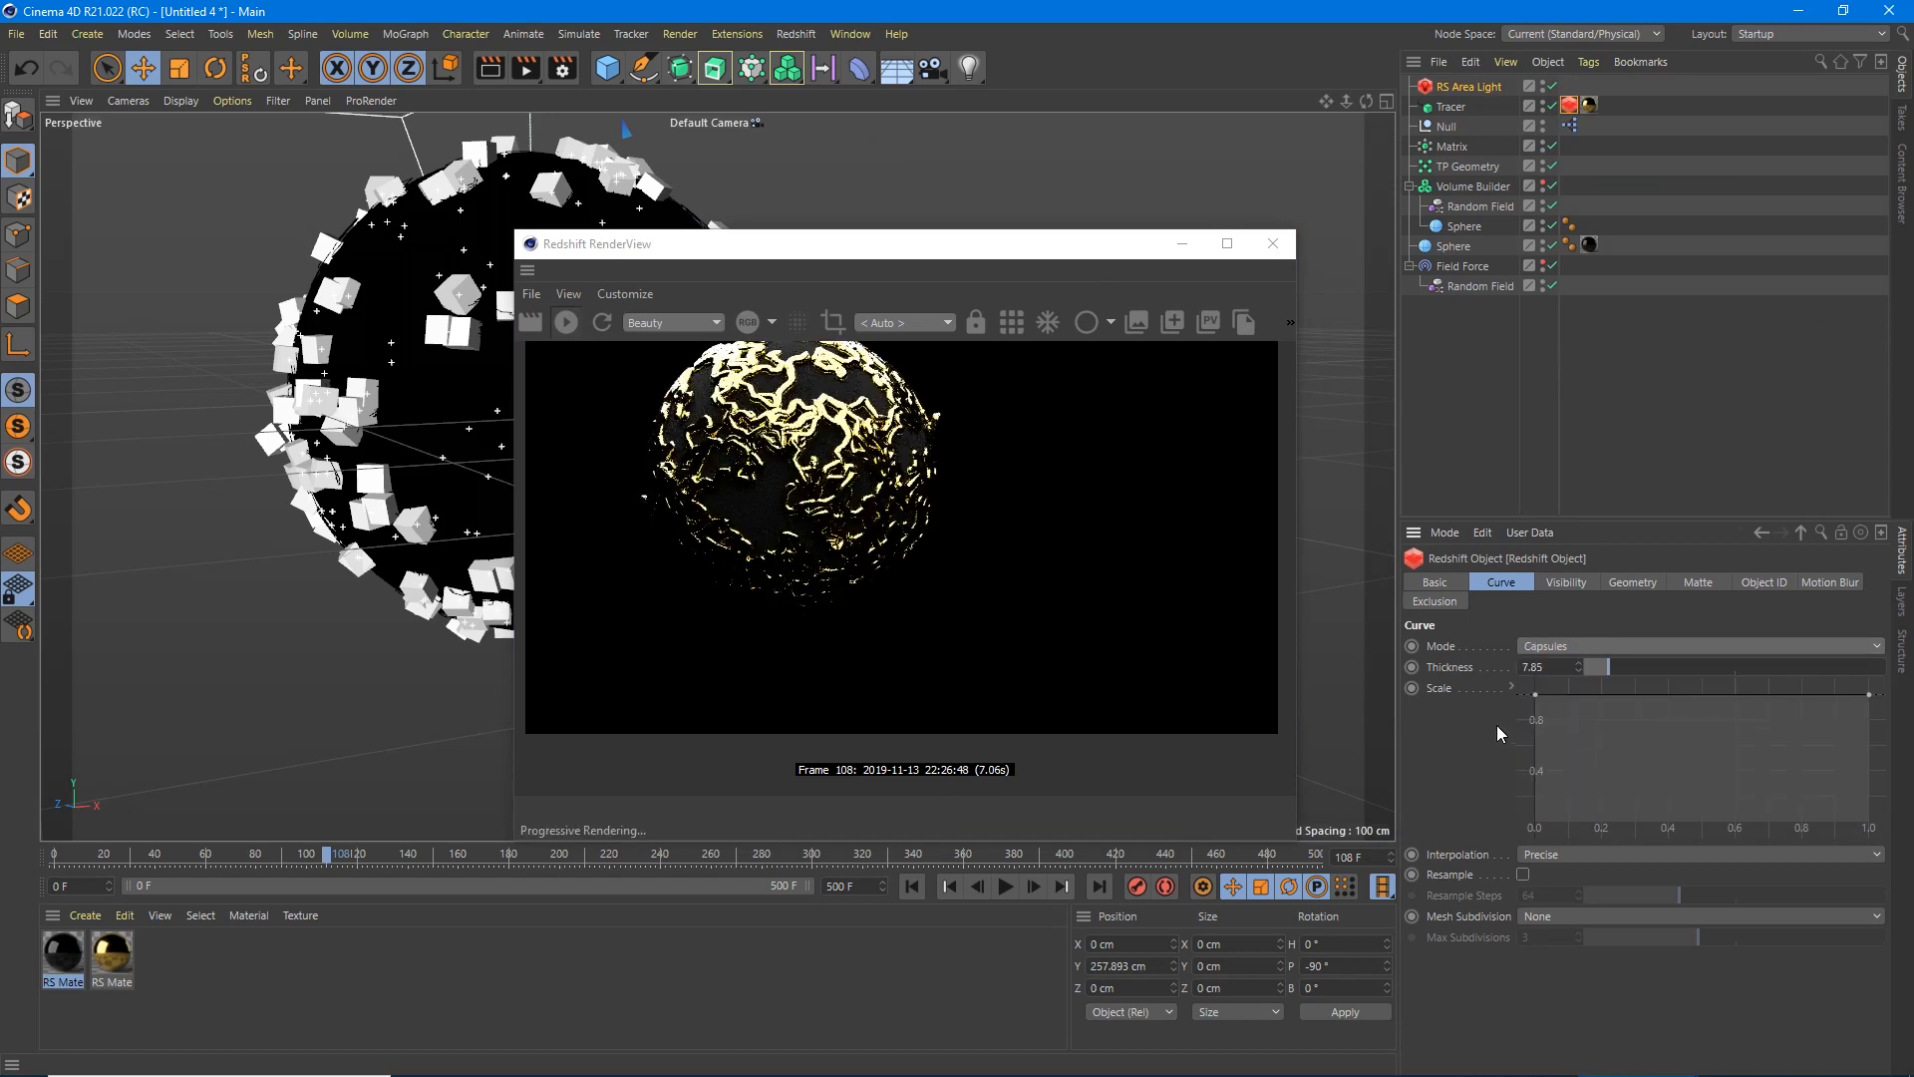
drag(1598, 666, 1589, 666)
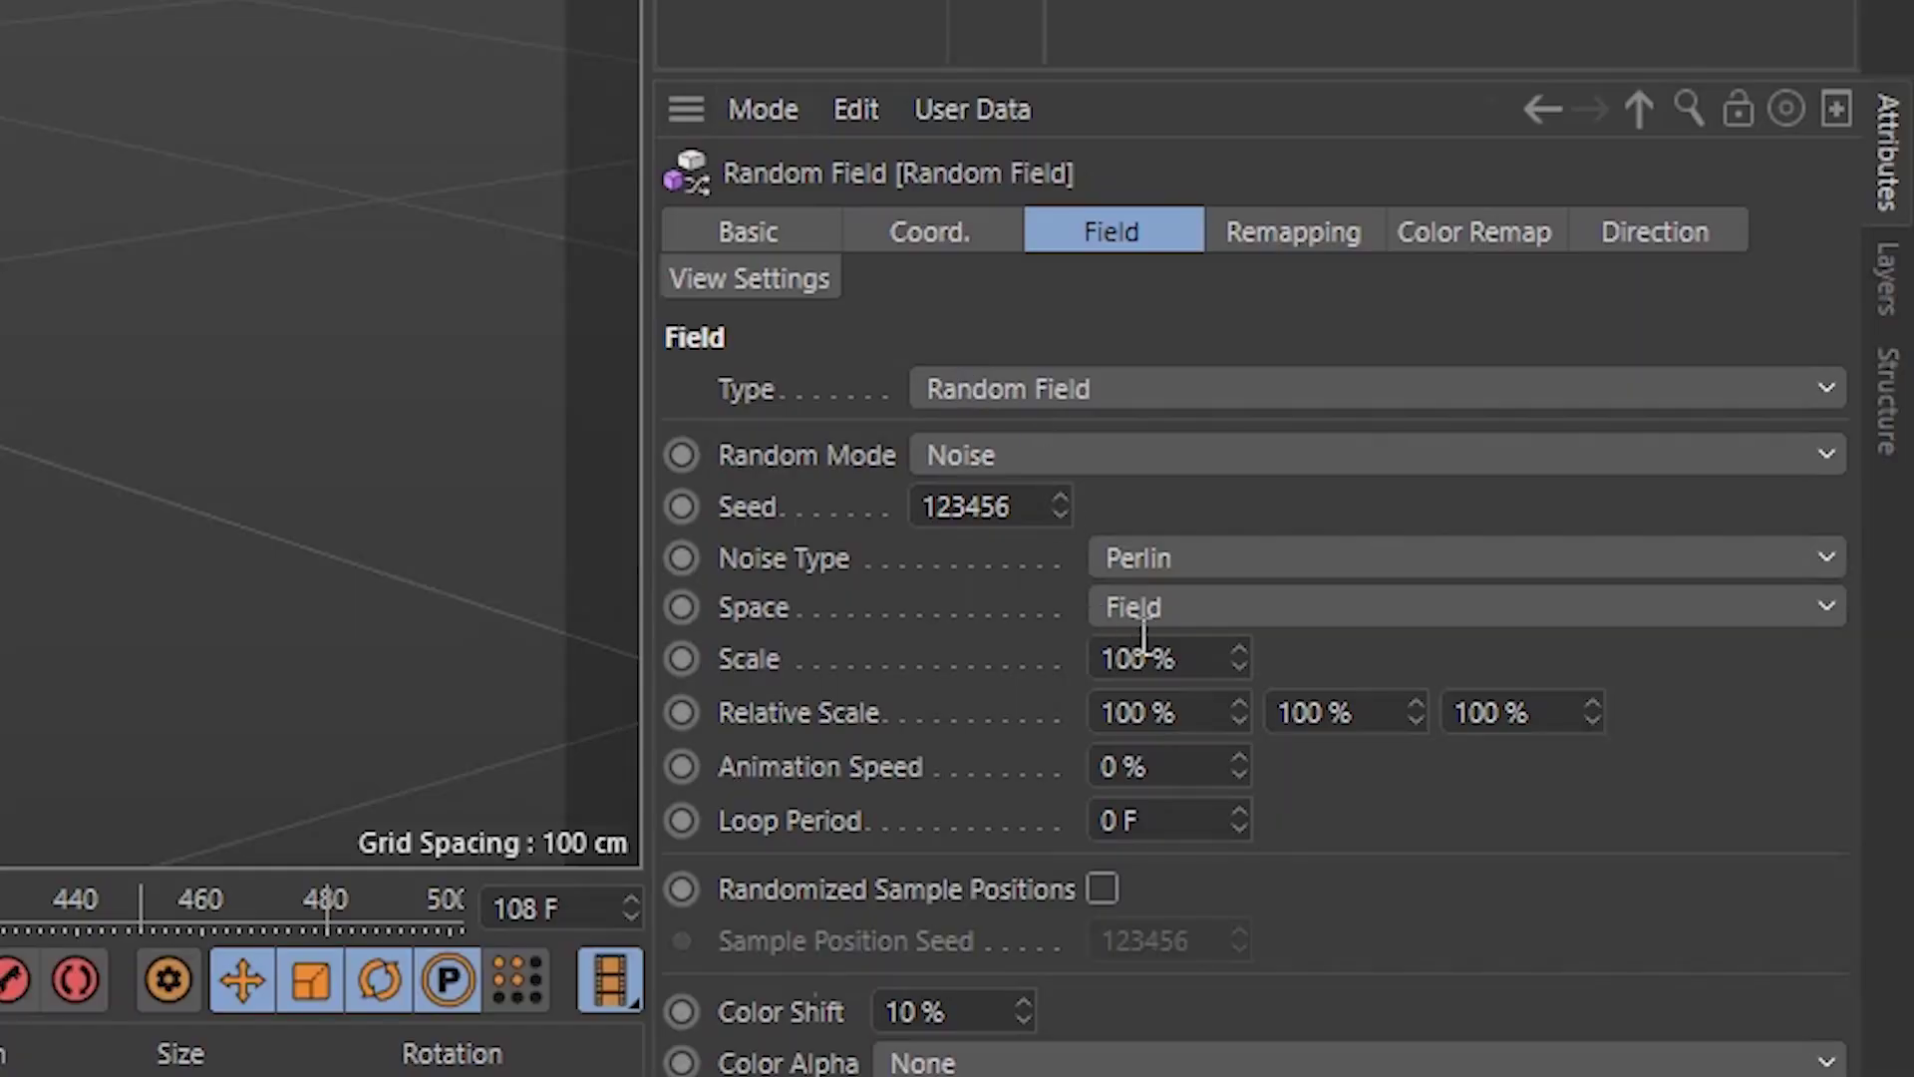
double_click(1143, 658)
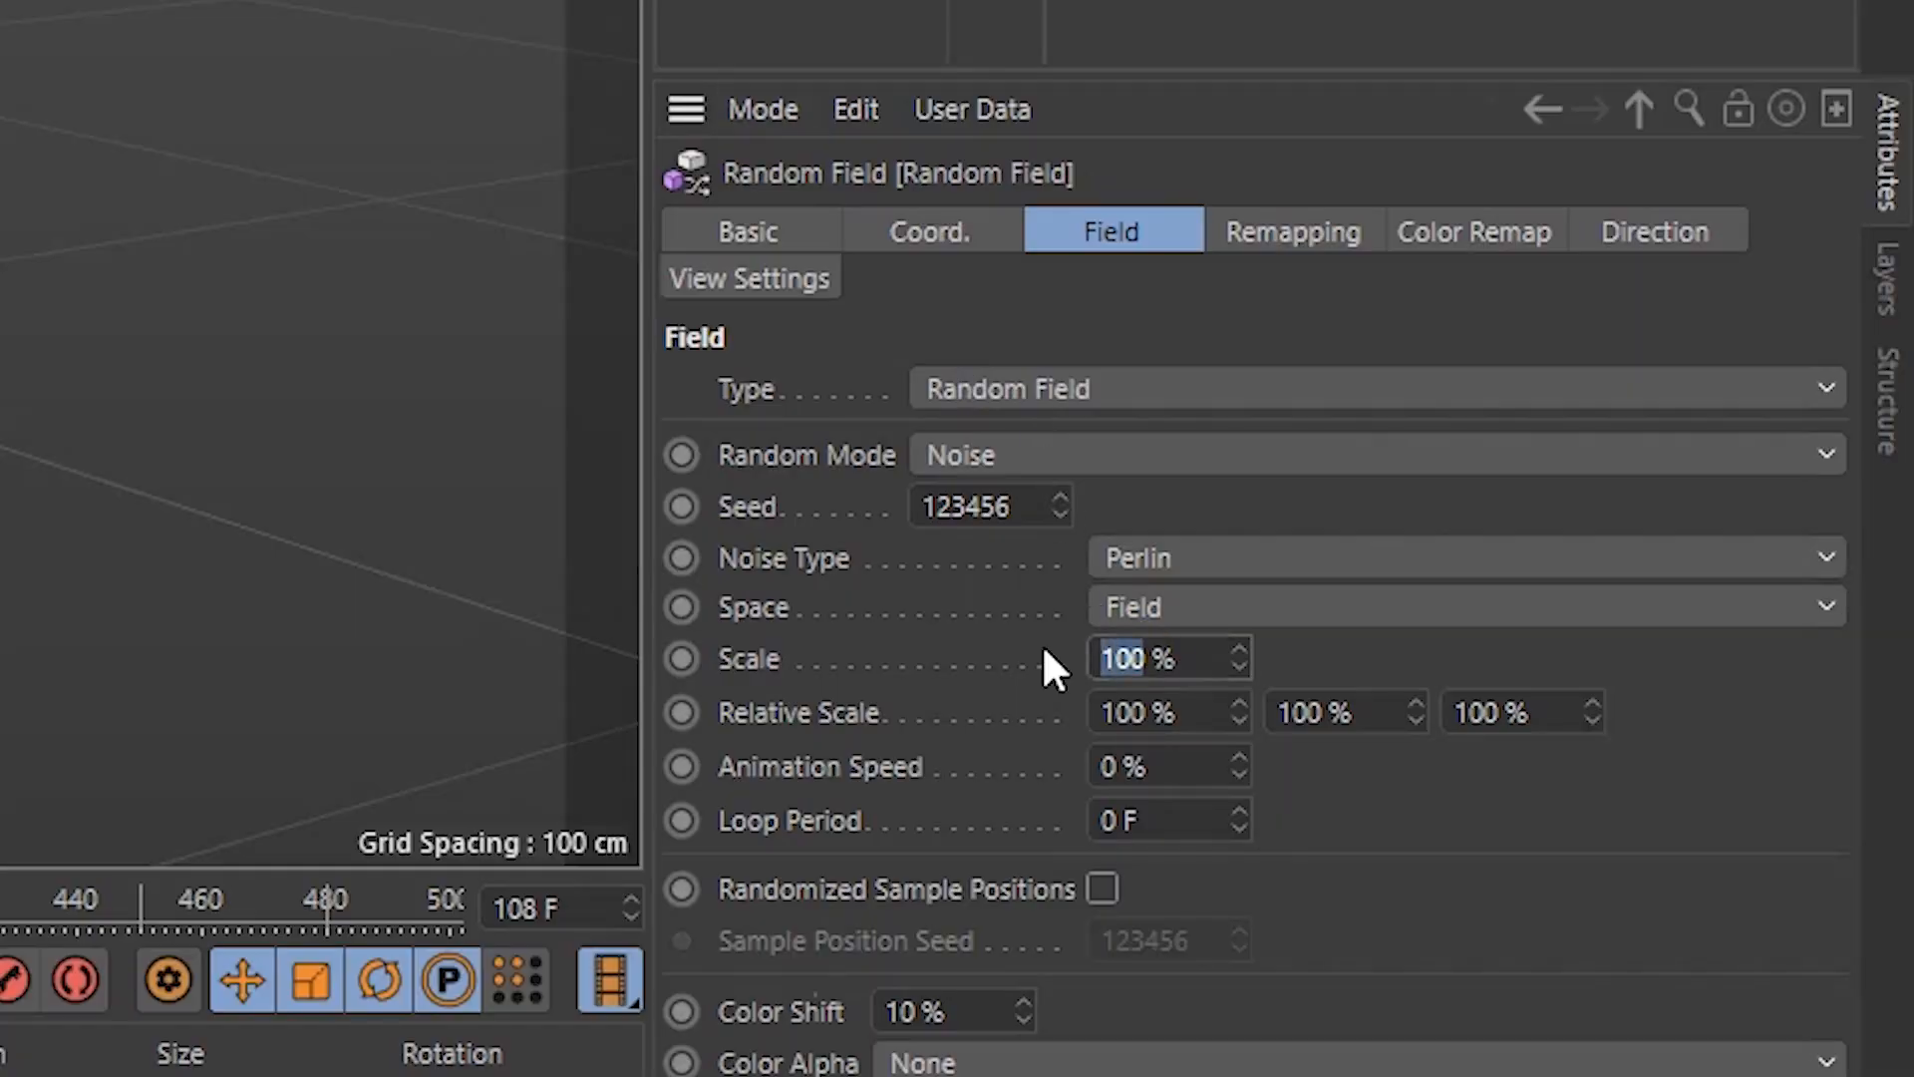
text(250)
Commit a 250% Random Field scale, switch to Quick Shading (Lines) and play the simulation.
key(Return)
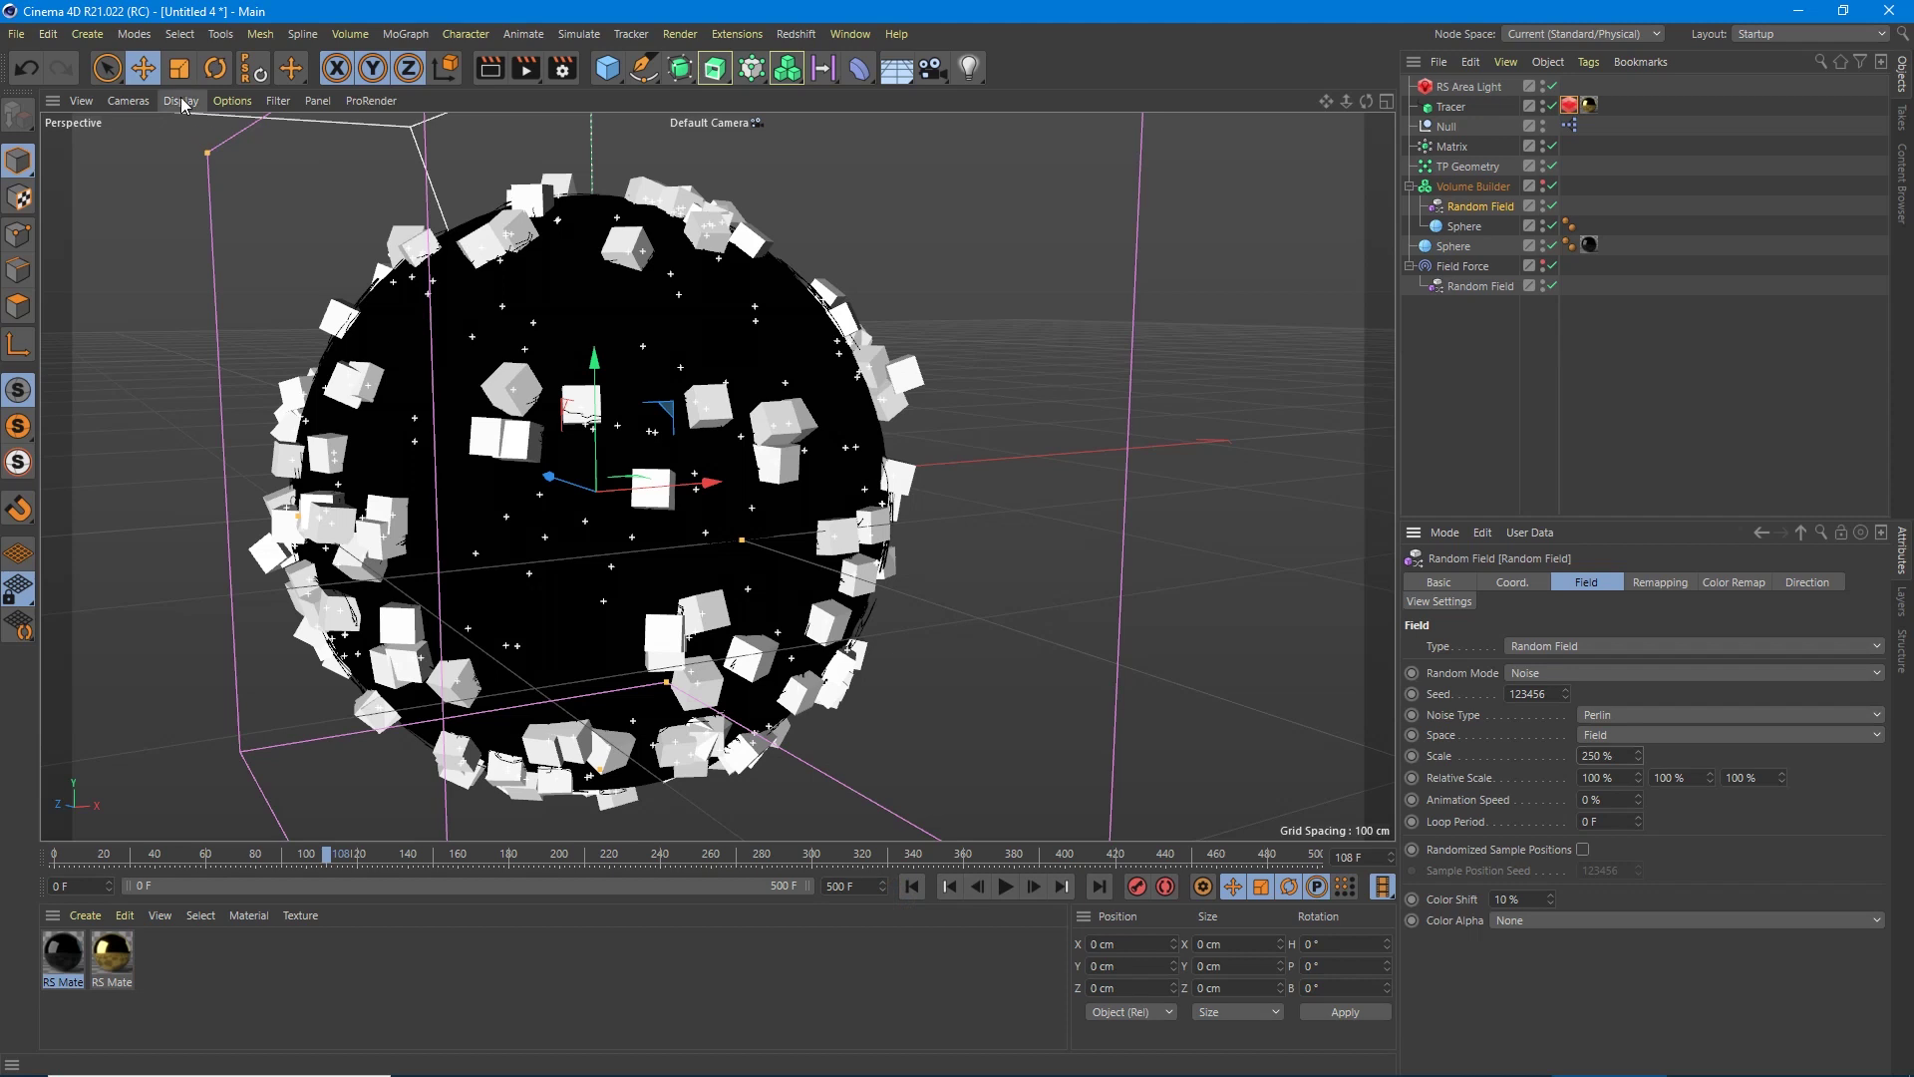
click(180, 100)
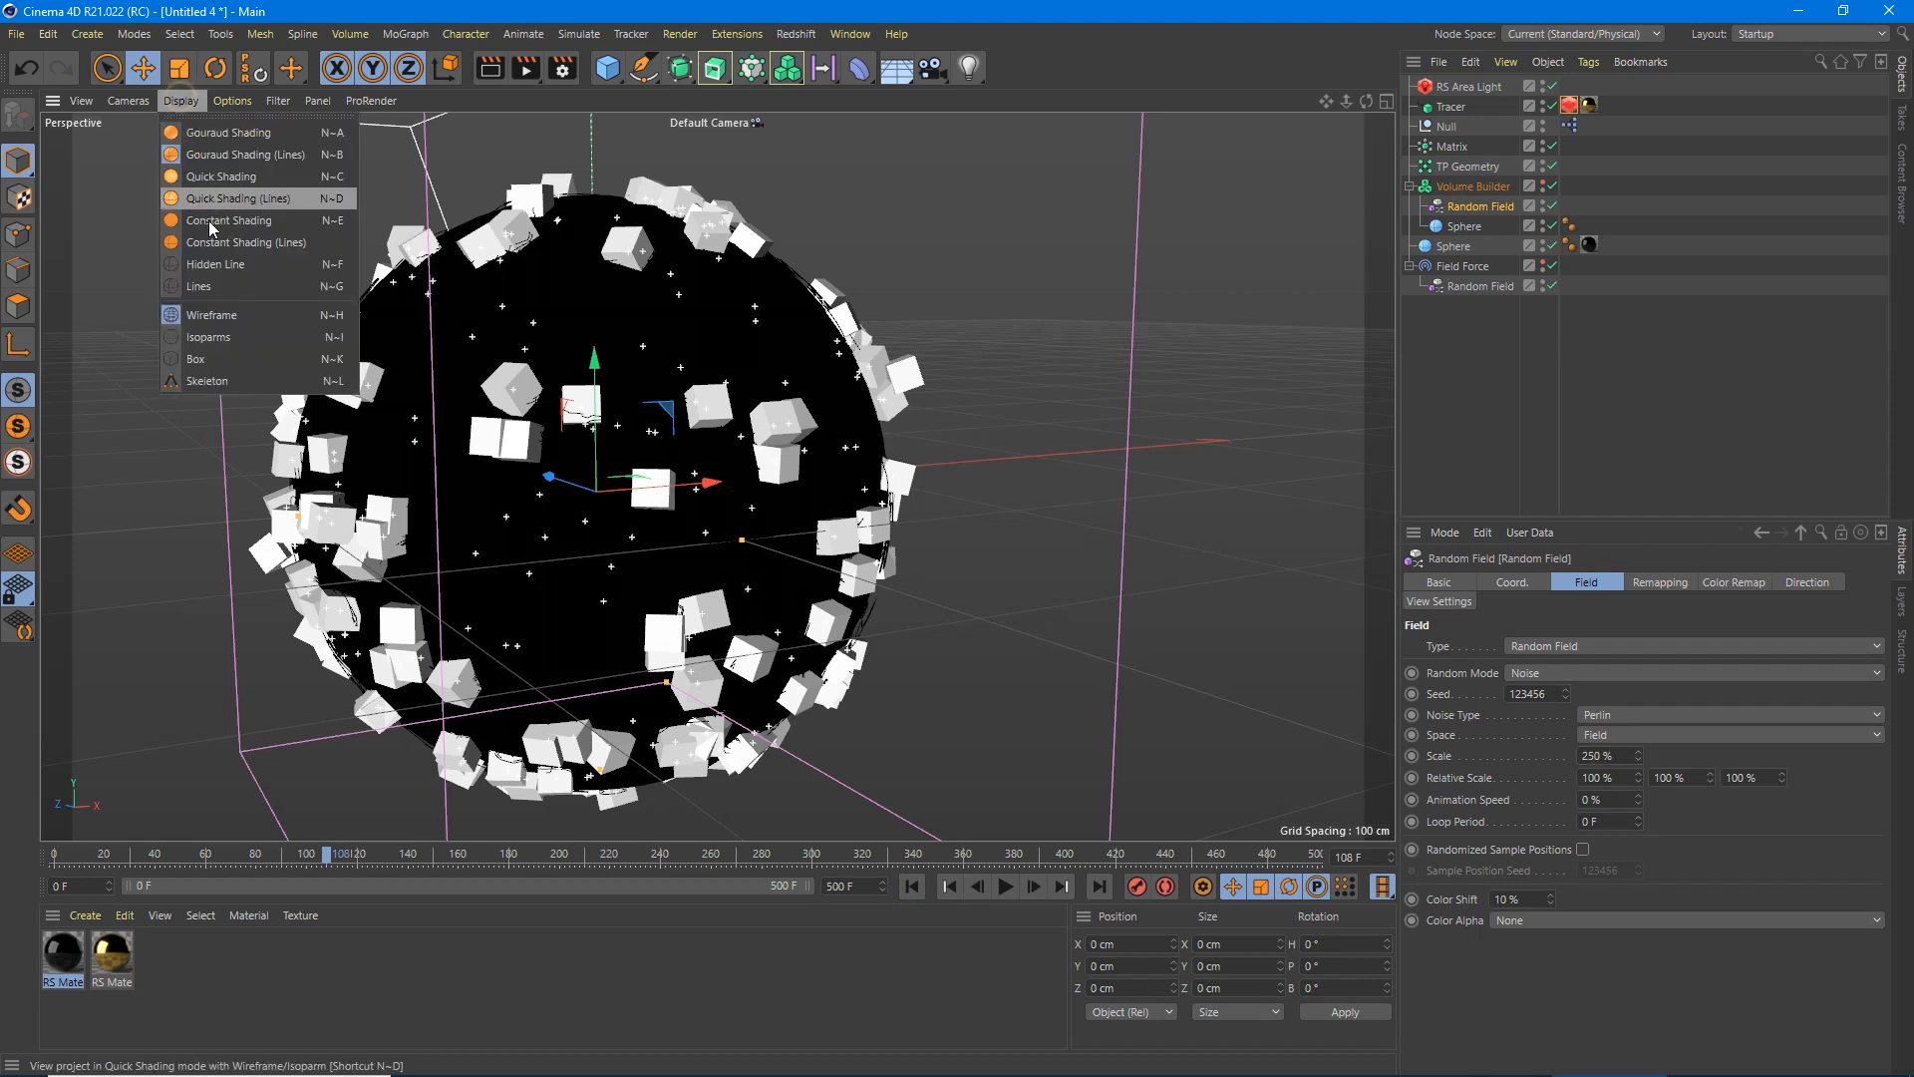
click(314, 242)
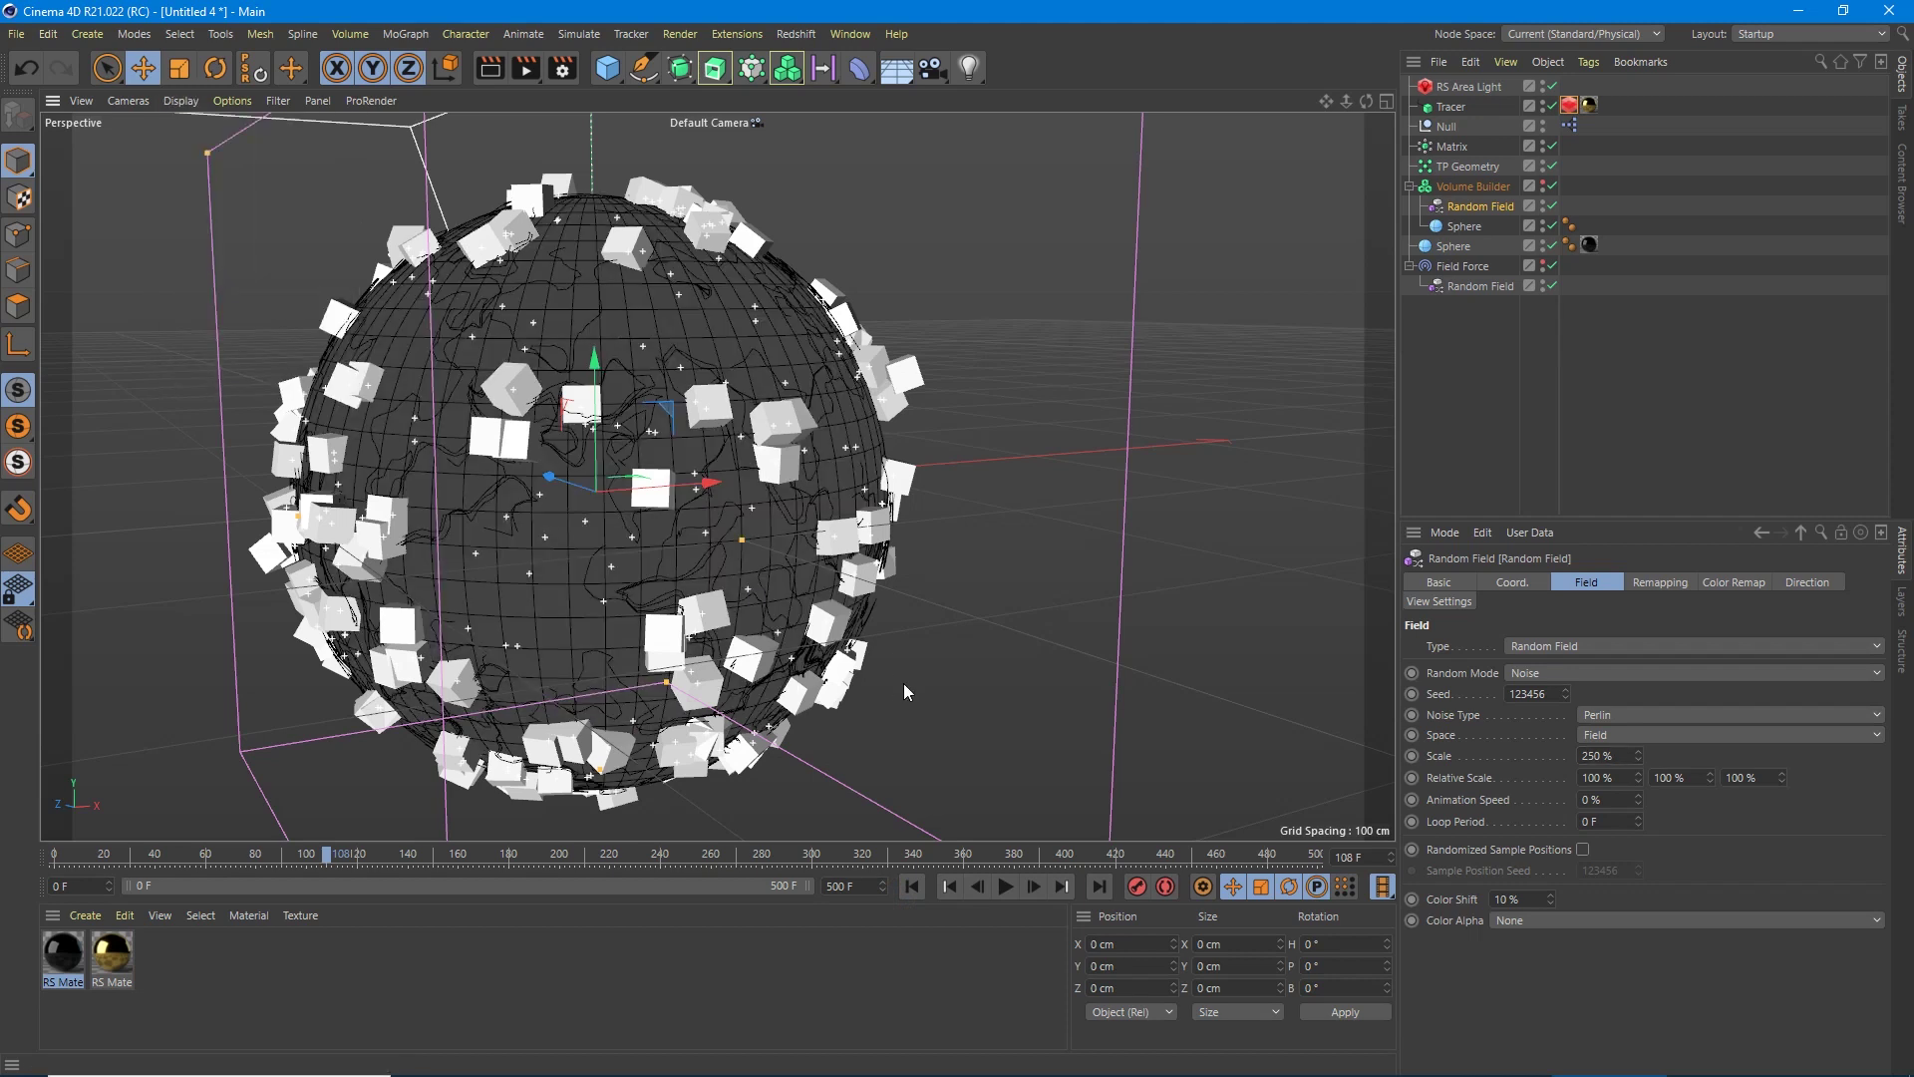
click(917, 887)
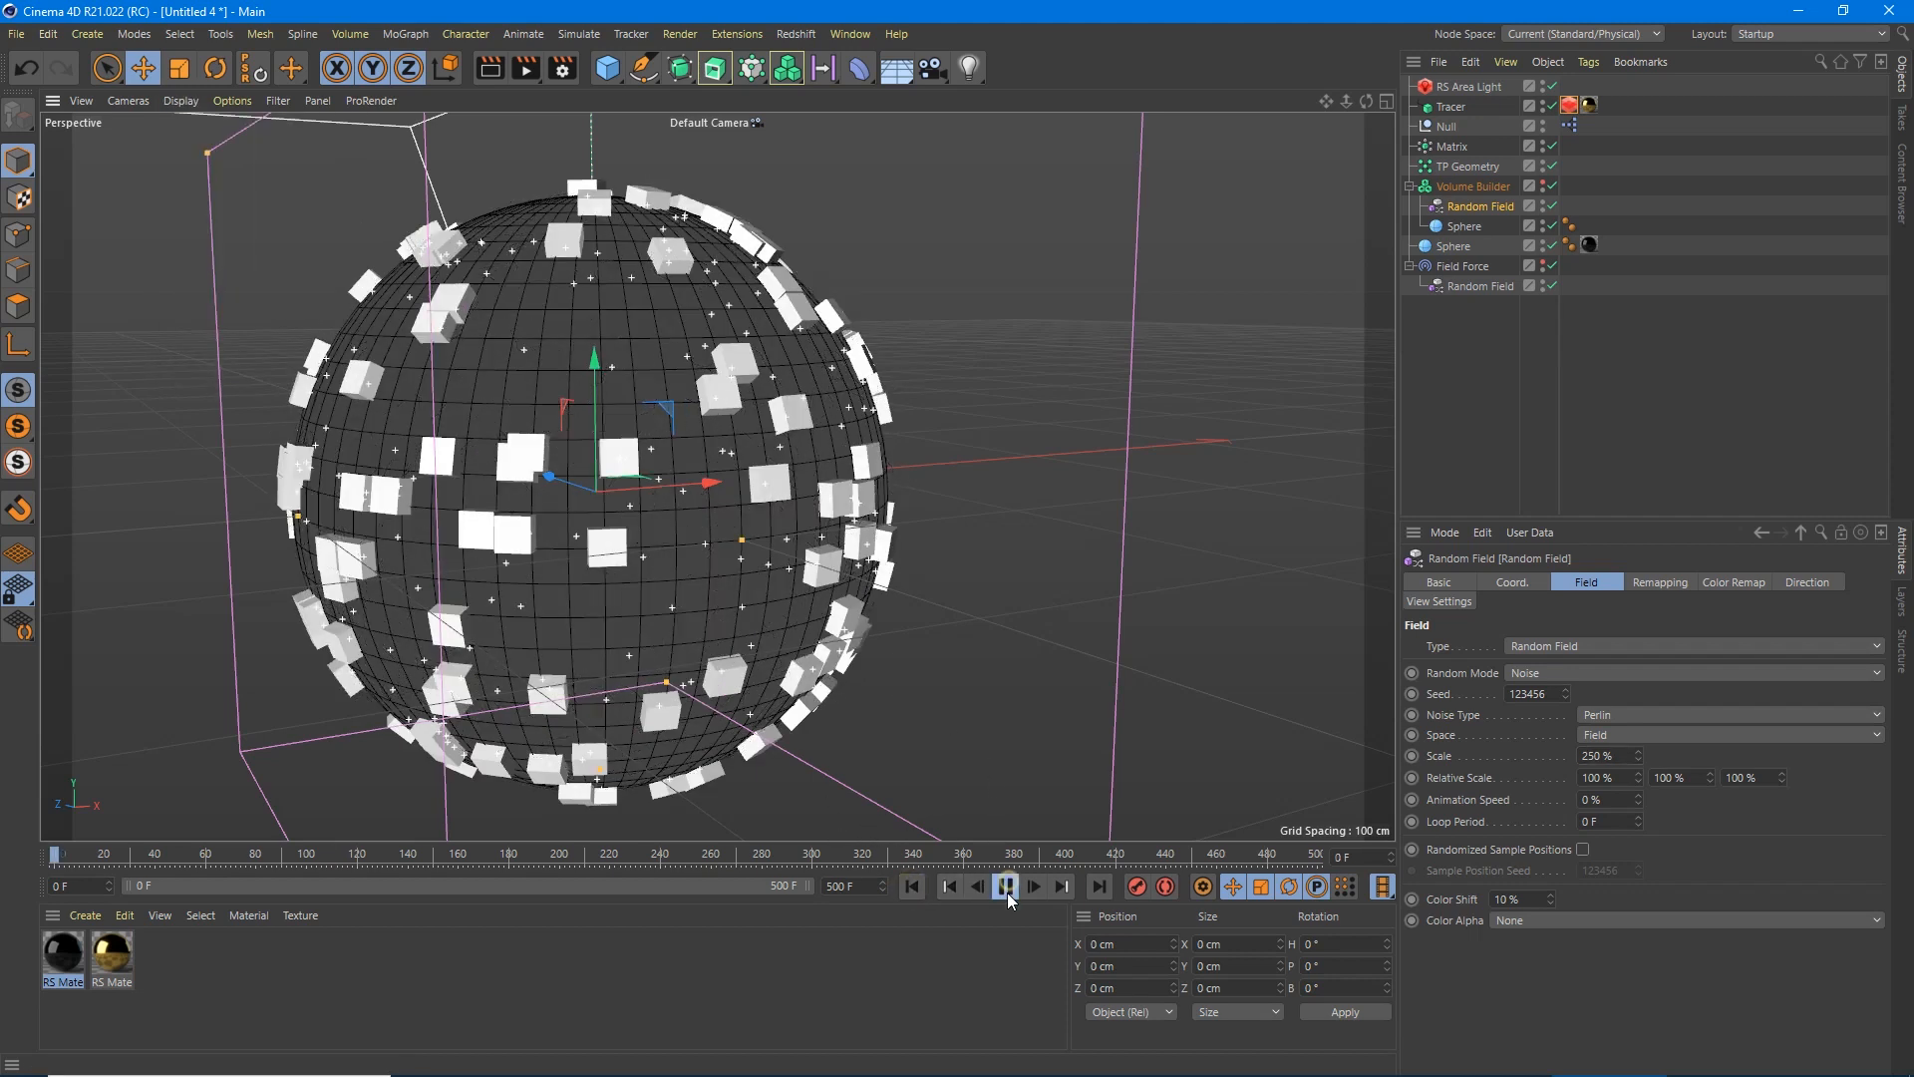
click(1005, 886)
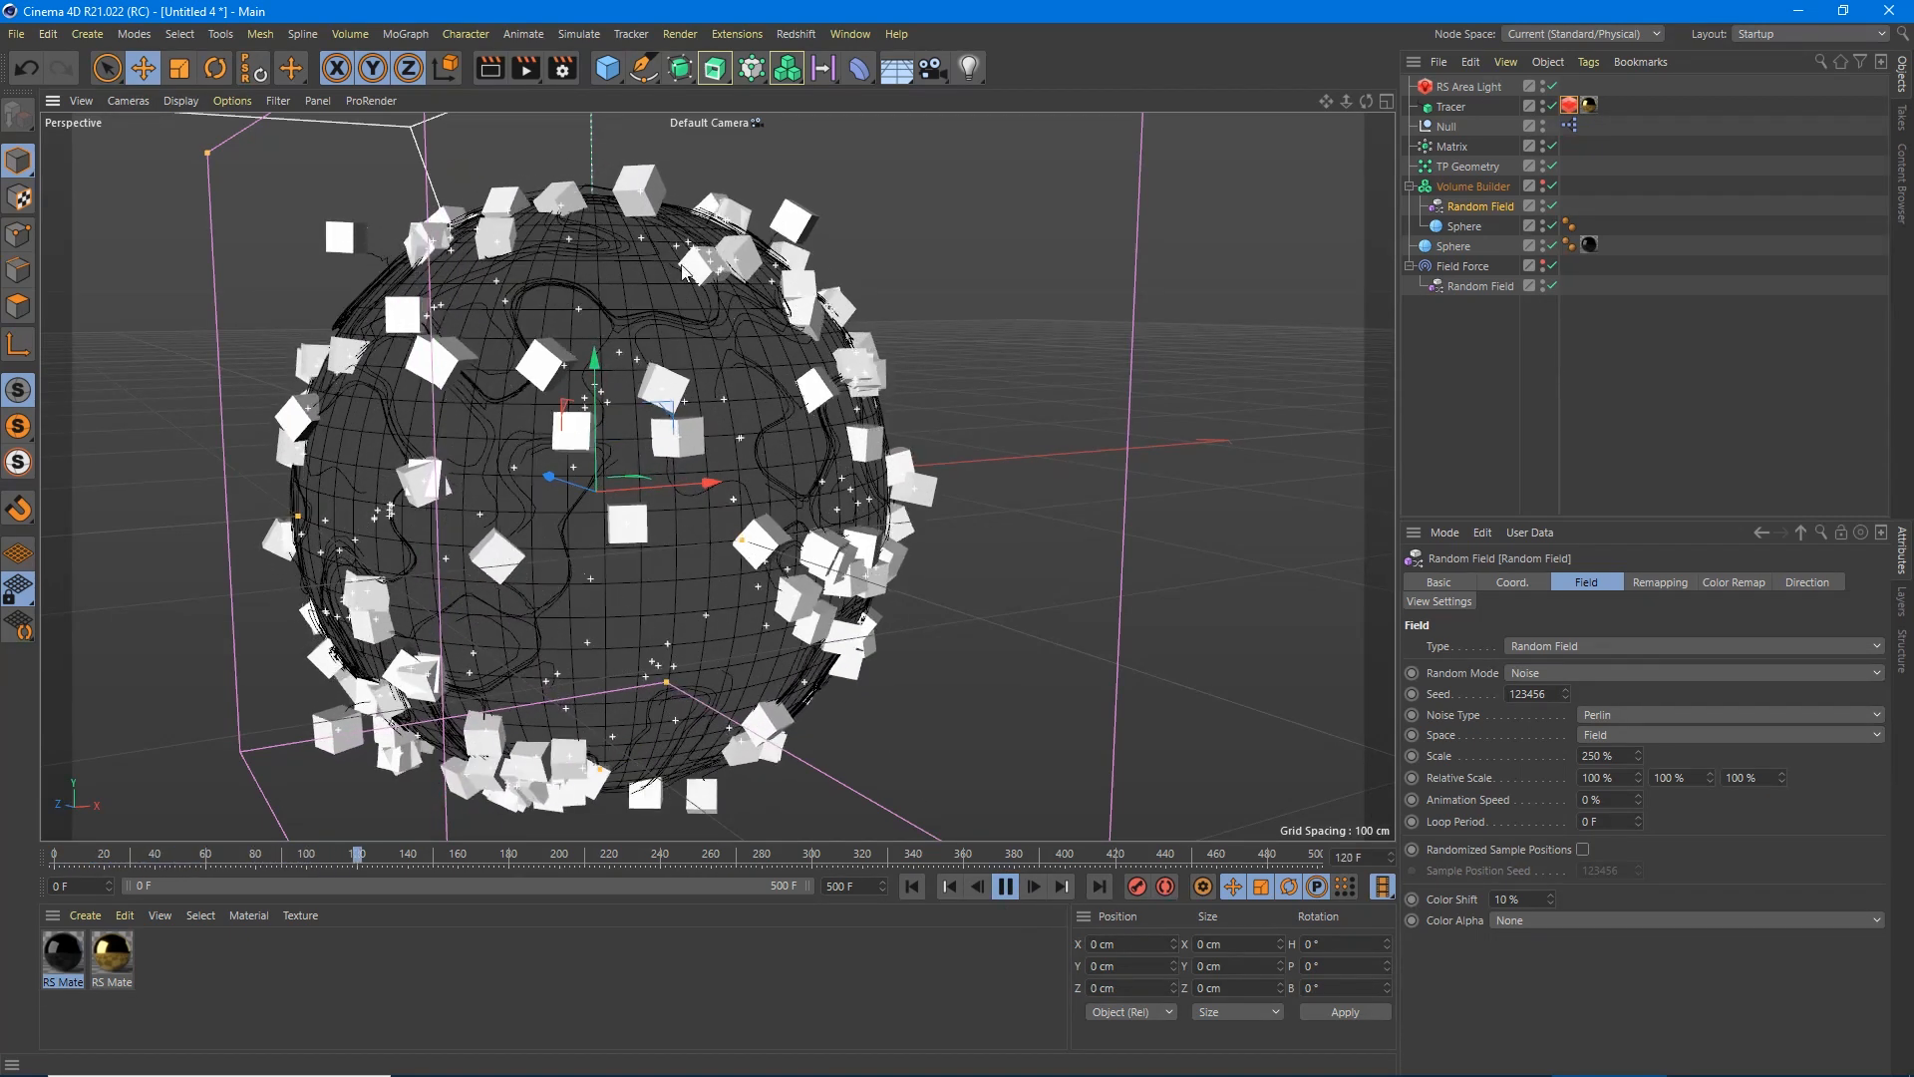
click(1006, 887)
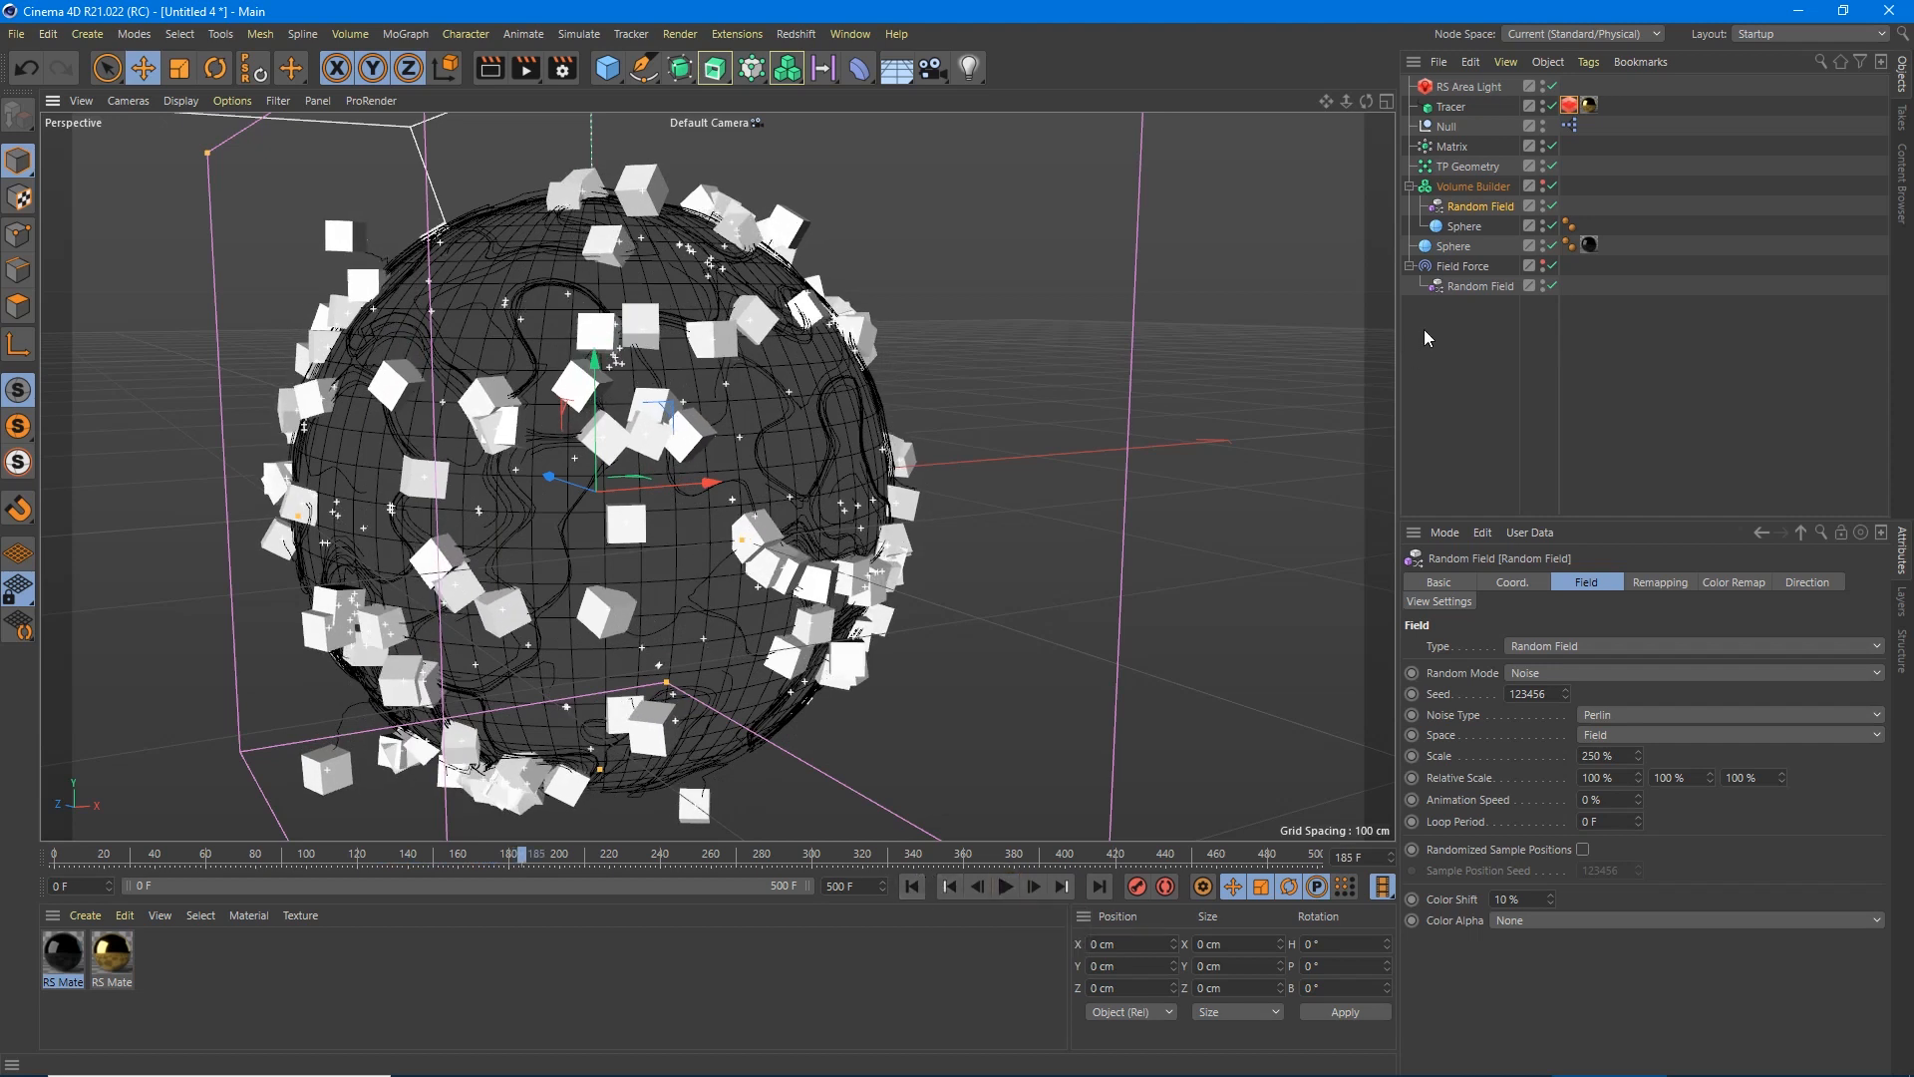
Adjust the Field Force's Random Field, replay the simulation and restart the RenderView IPR.
click(1477, 284)
text(150)
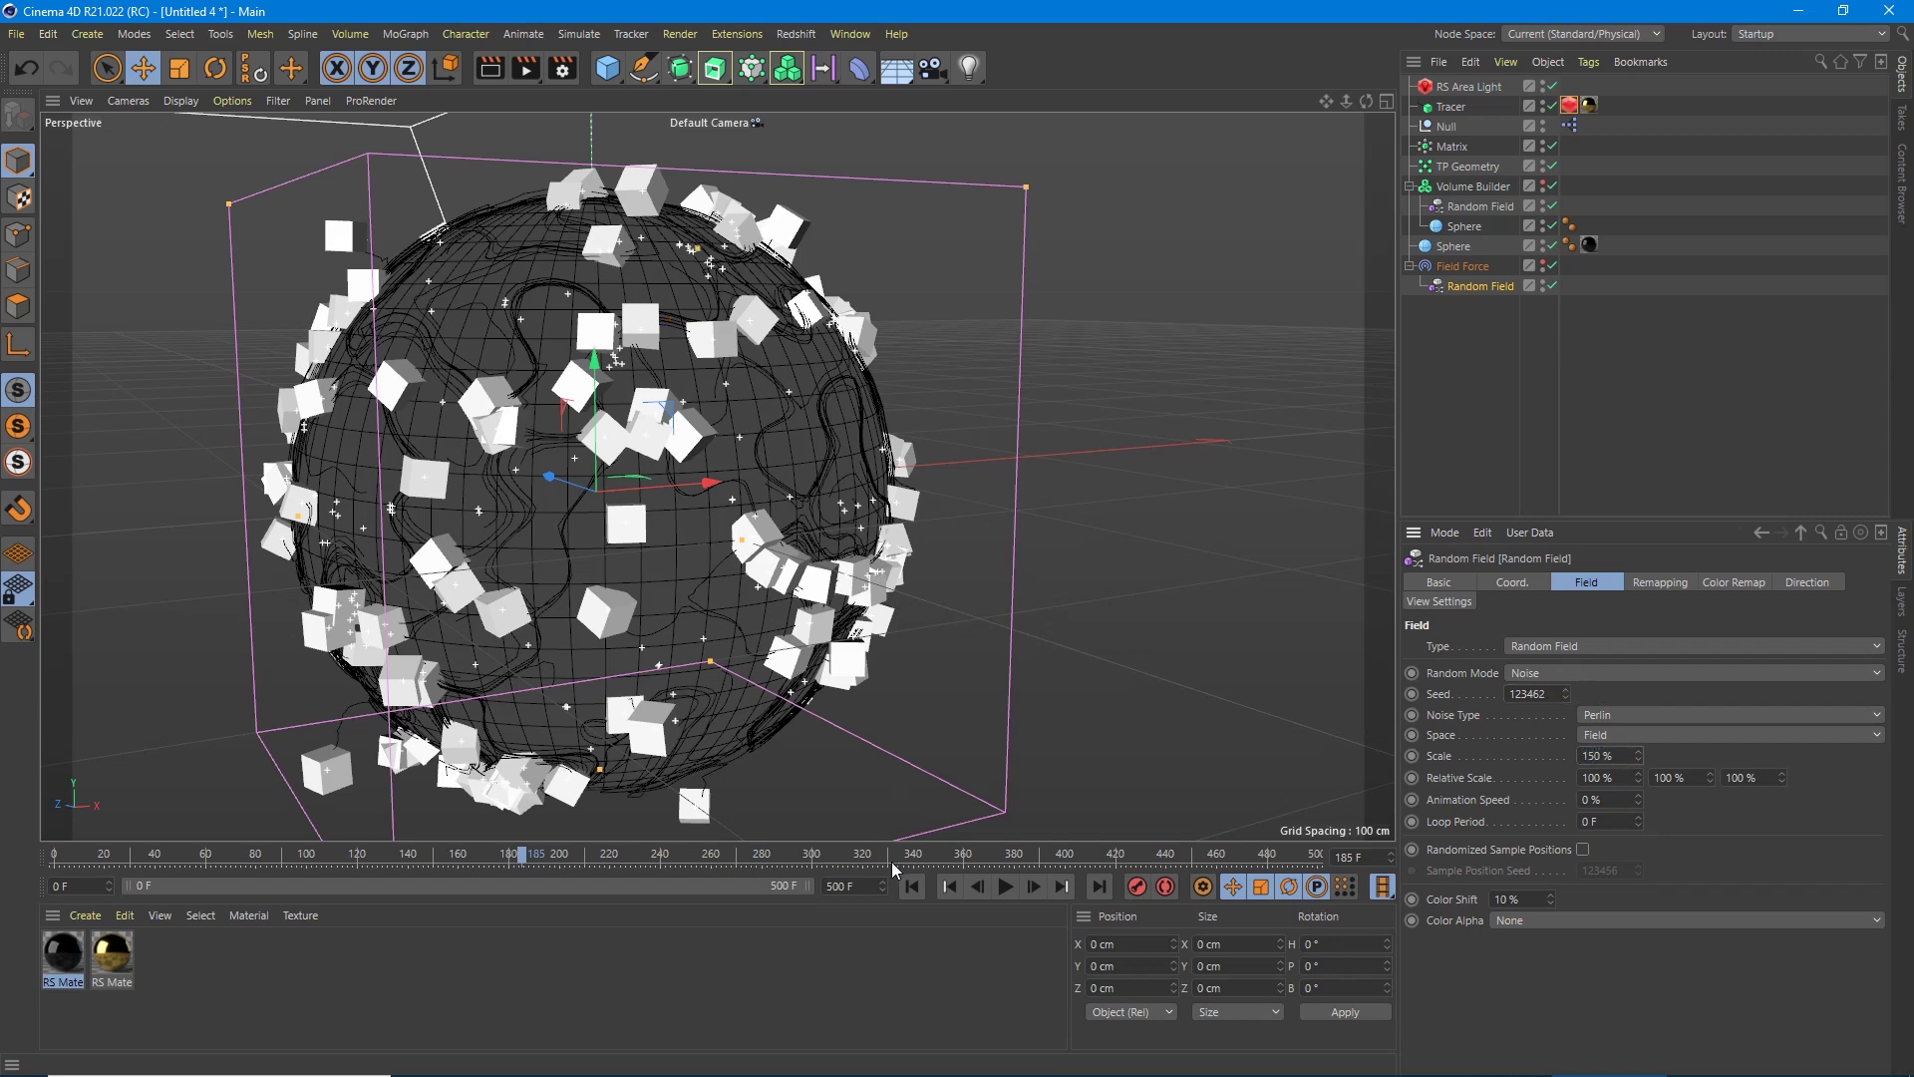
click(909, 885)
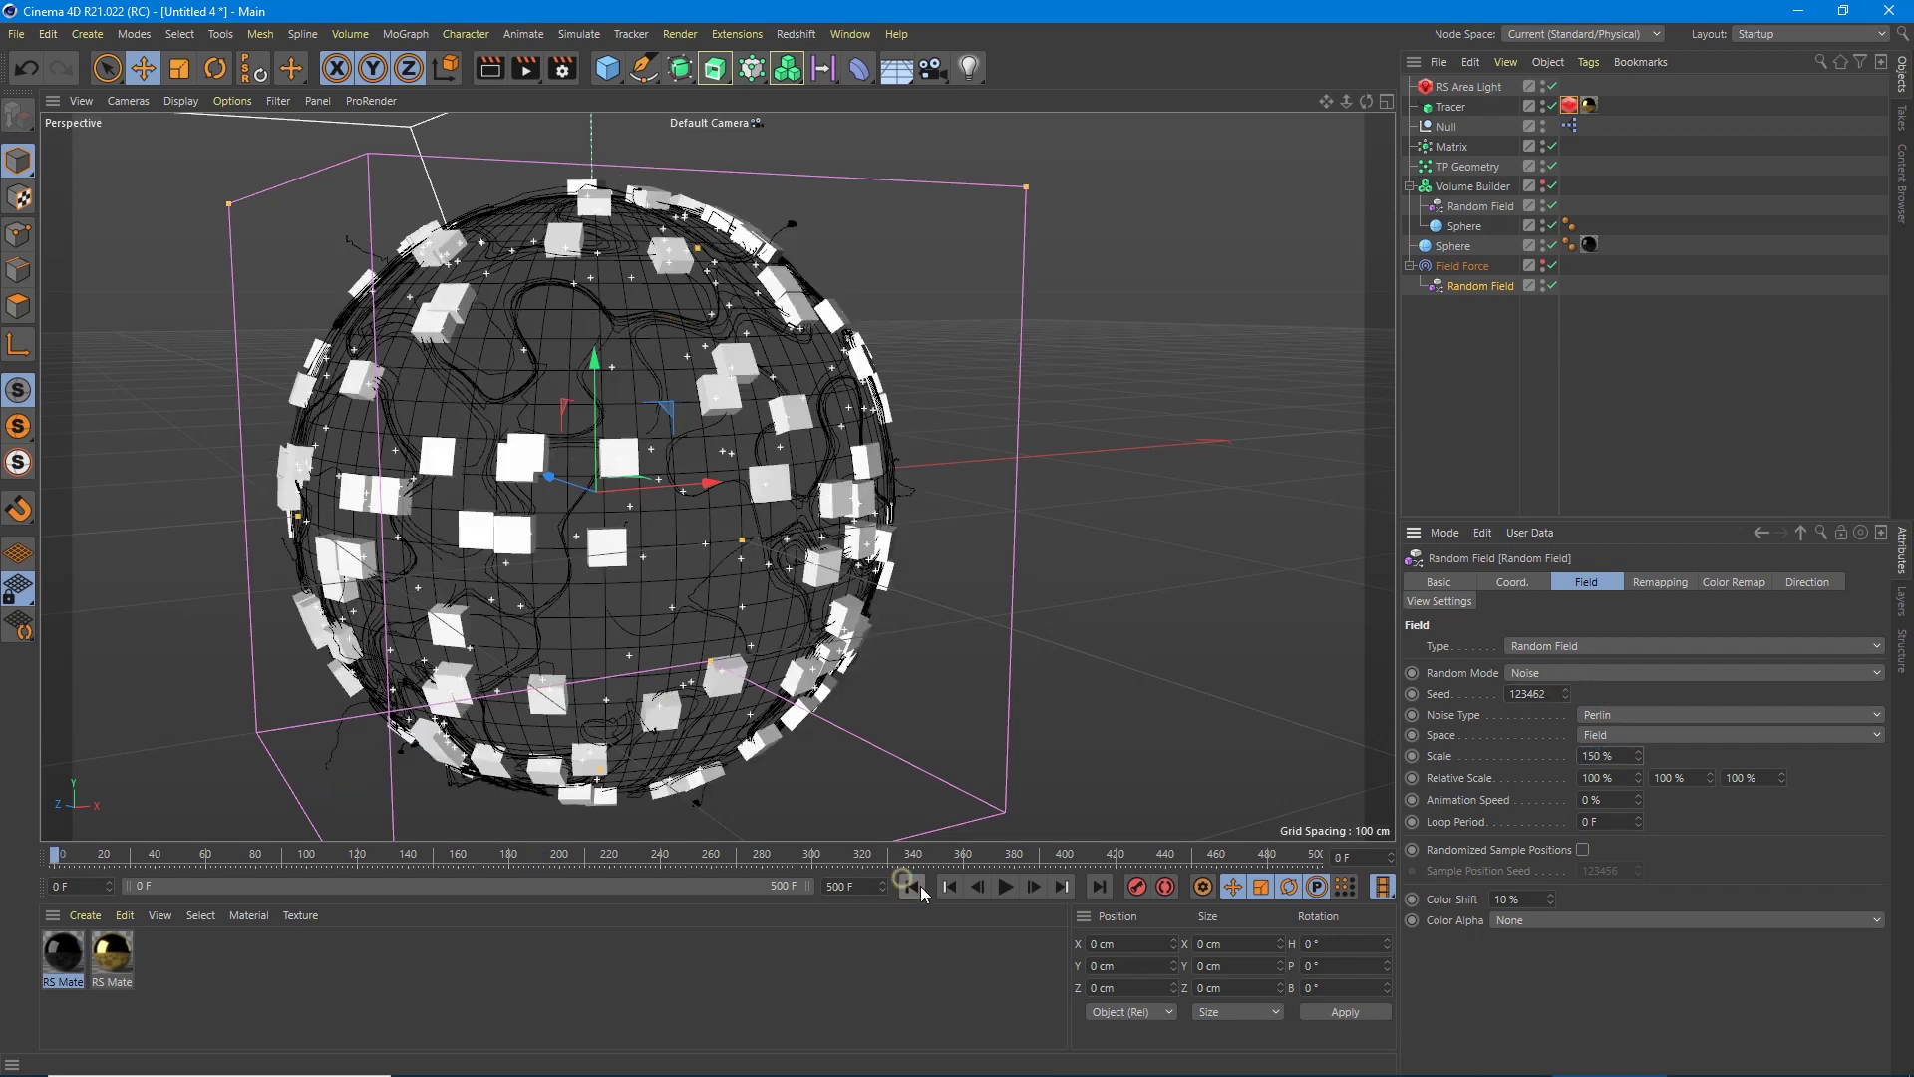
click(1010, 886)
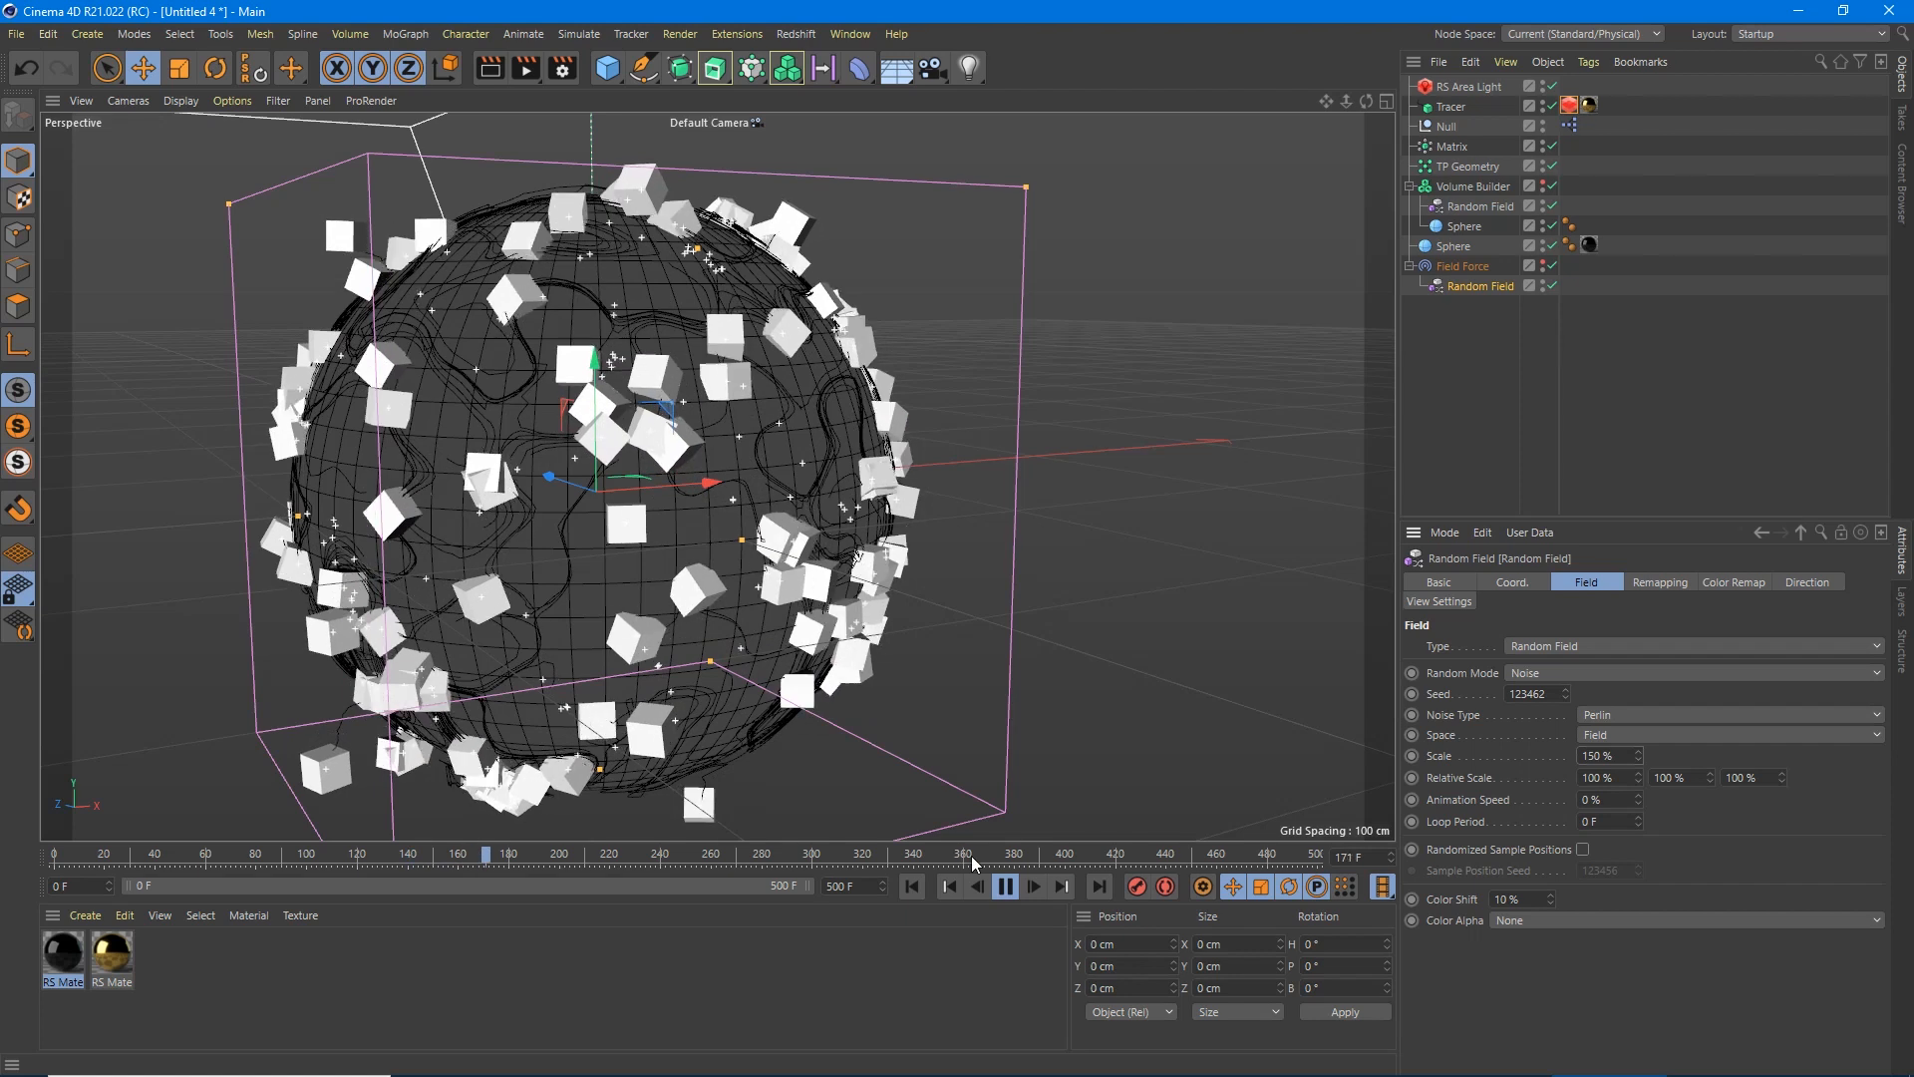
click(1006, 886)
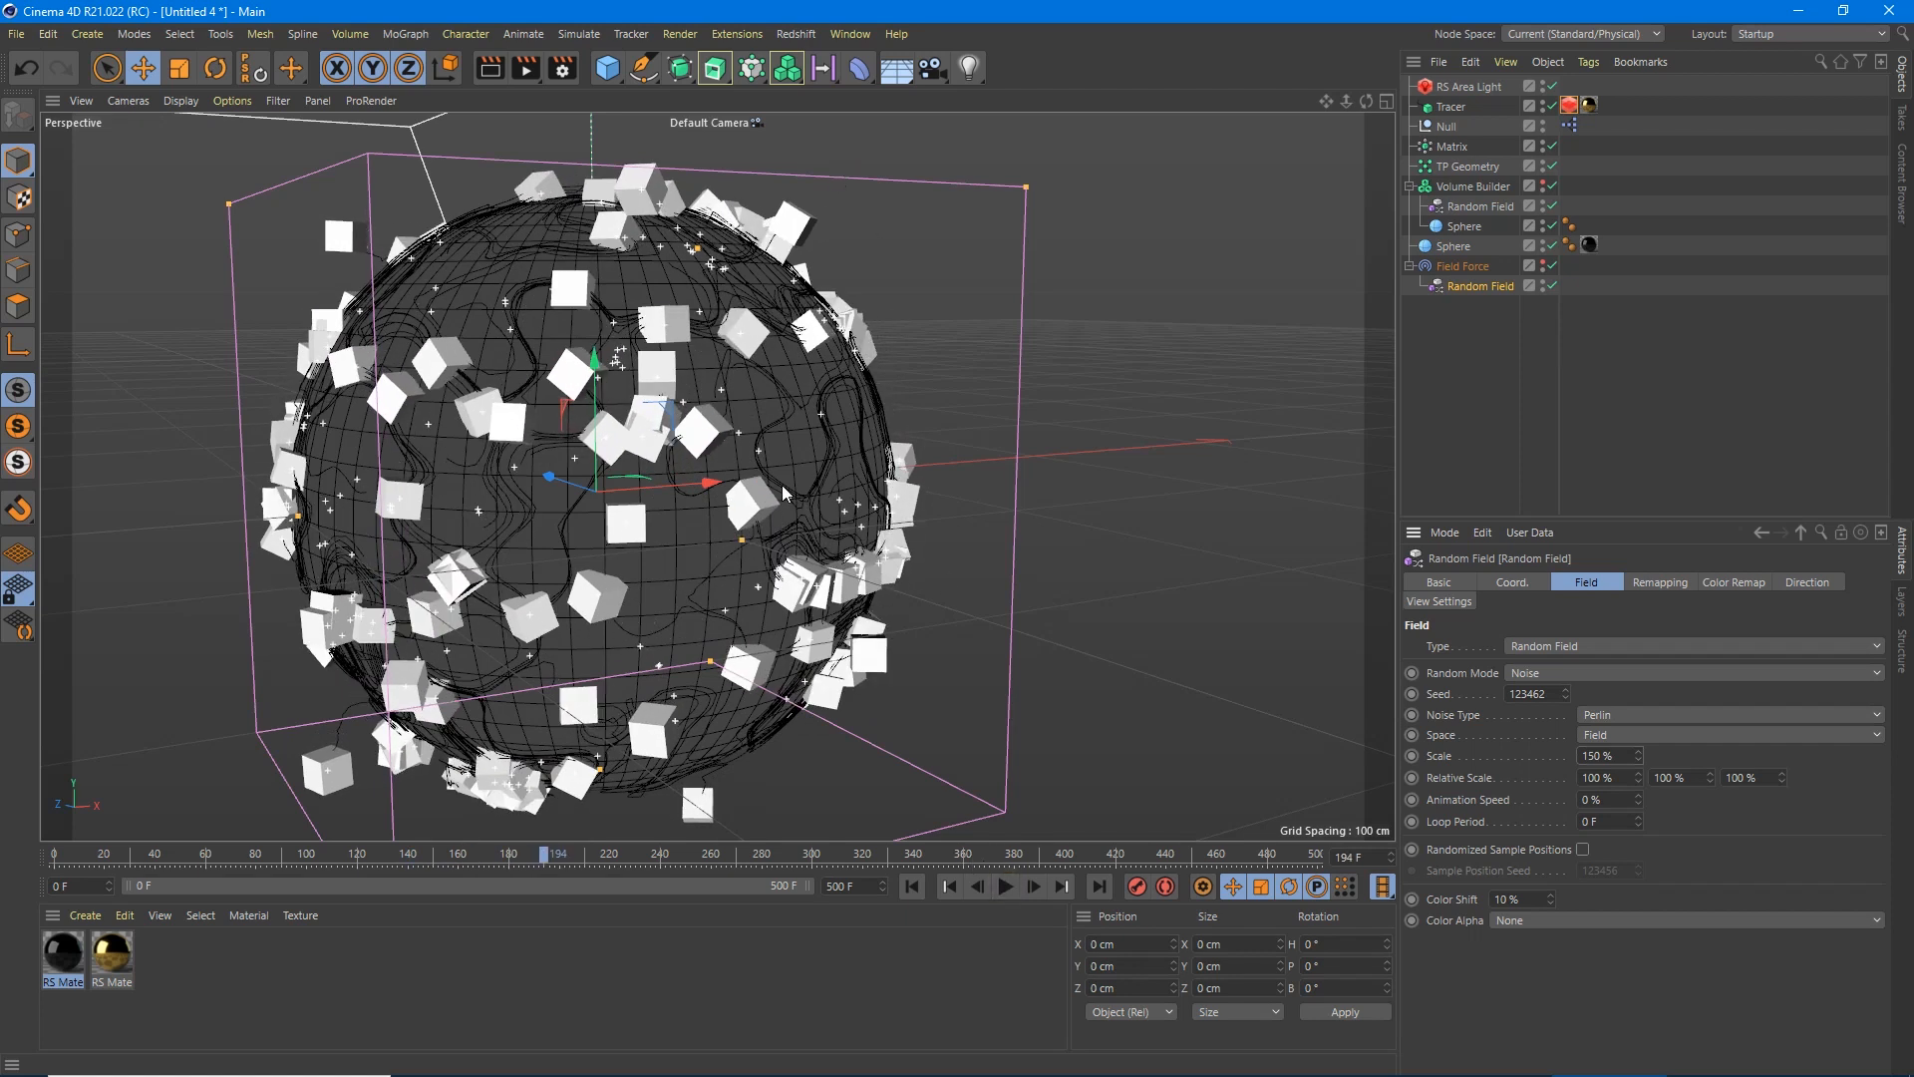
click(796, 33)
click(838, 189)
click(862, 245)
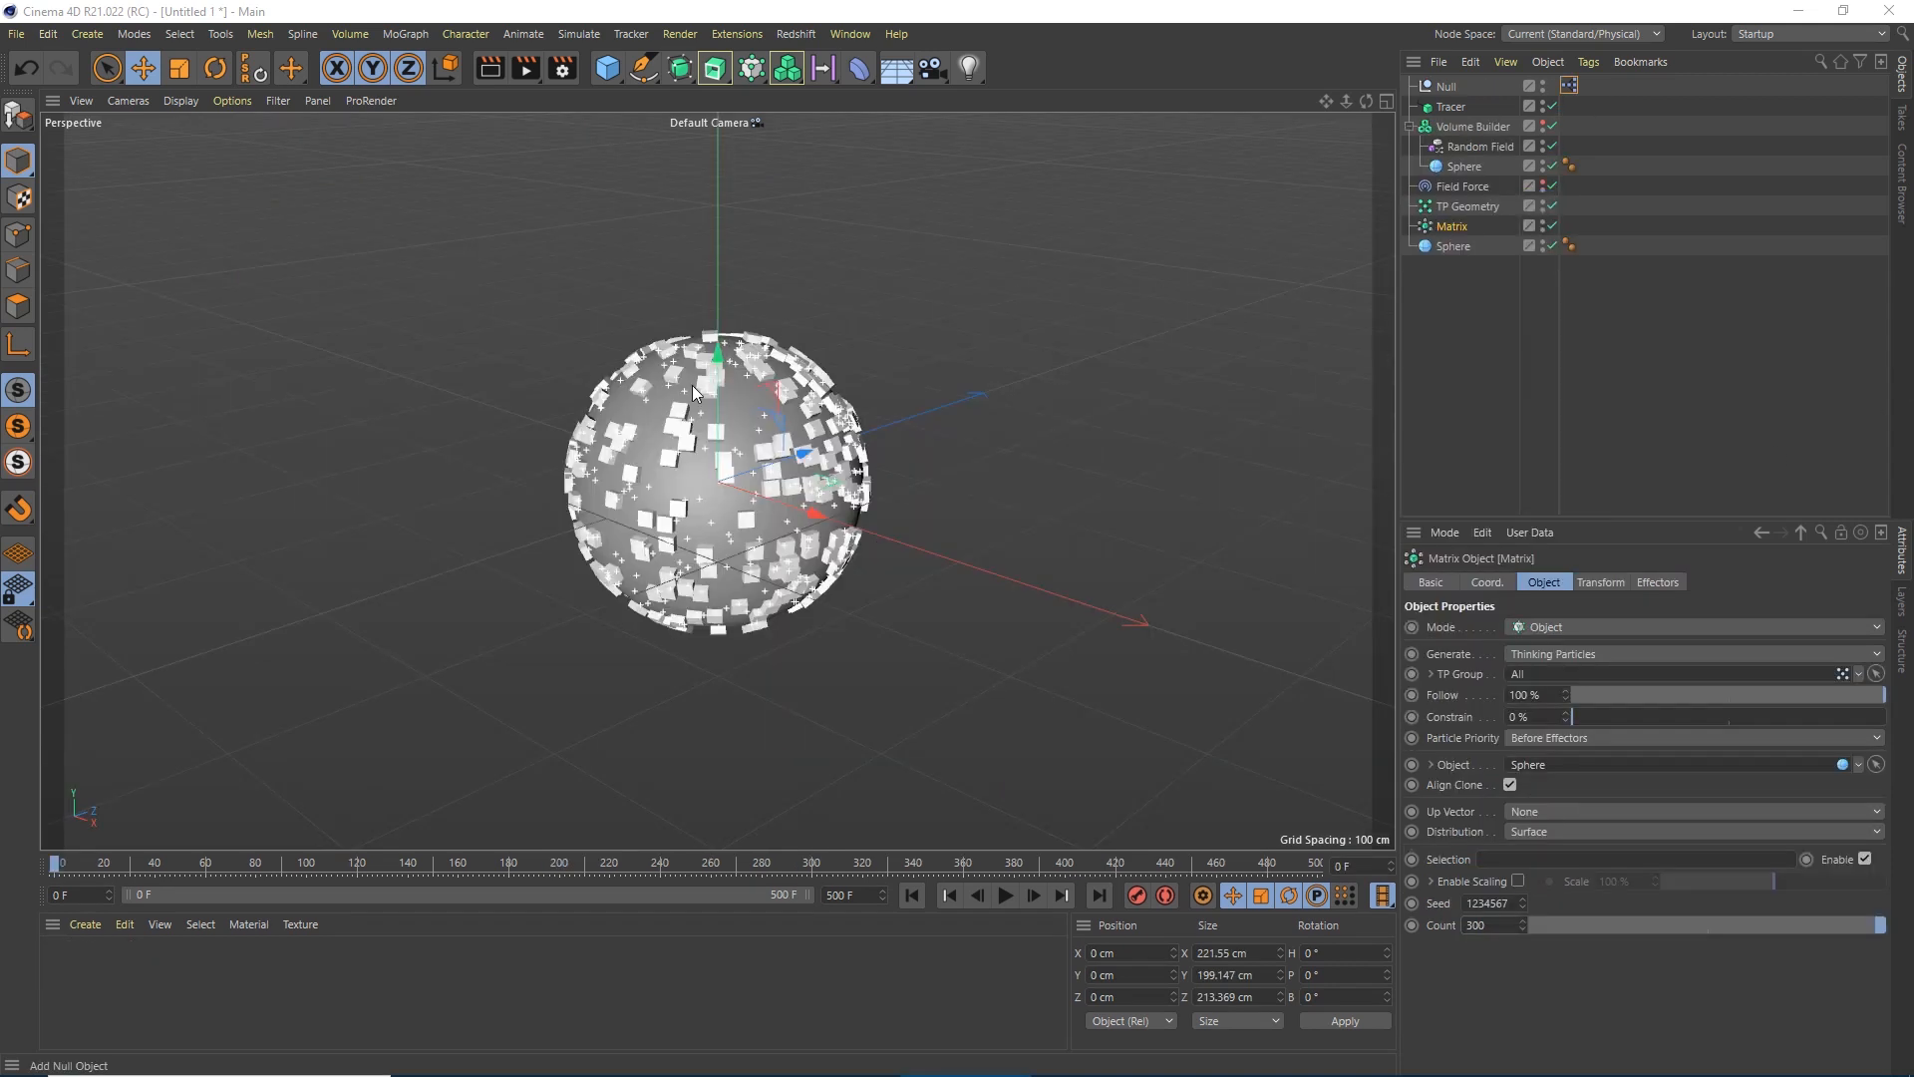
scroll(673, 530, up, 1)
scroll(687, 508, up, 1)
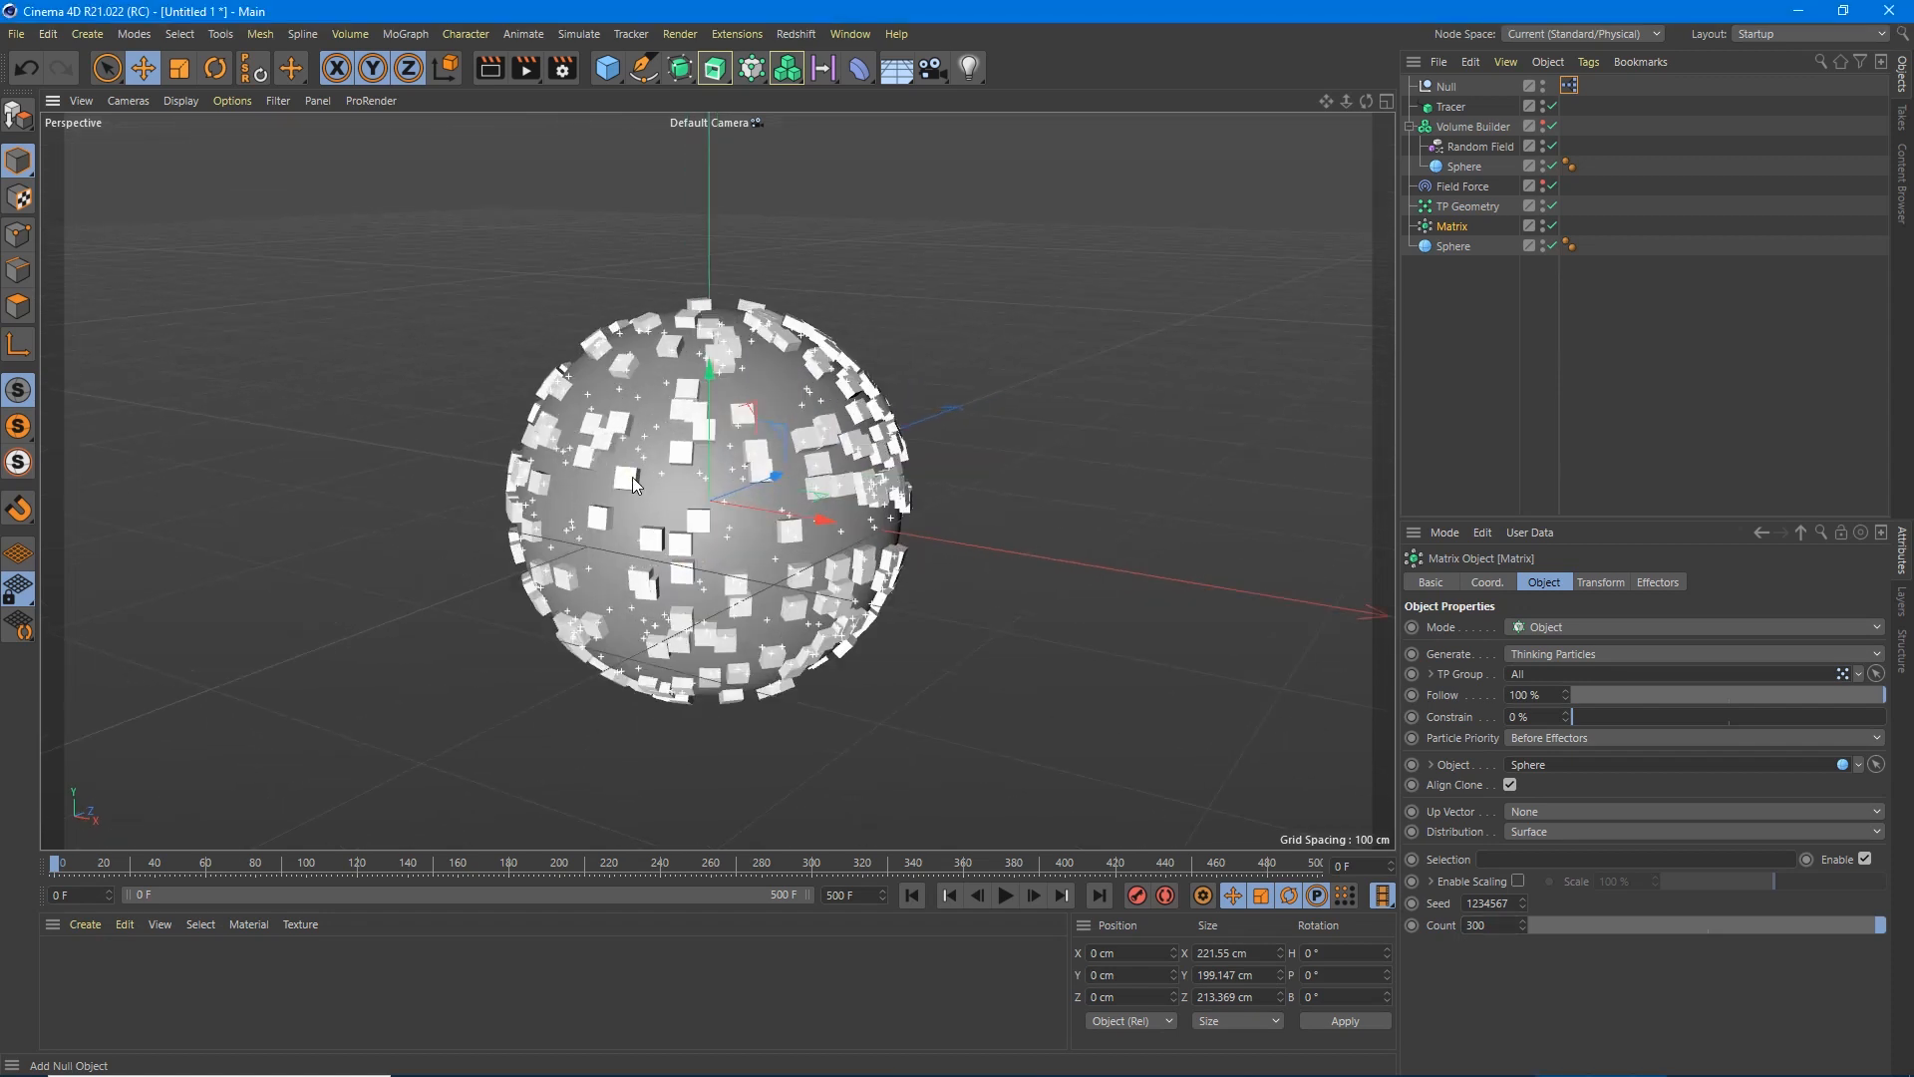
scroll(705, 539, up, 1)
scroll(897, 493, up, 1)
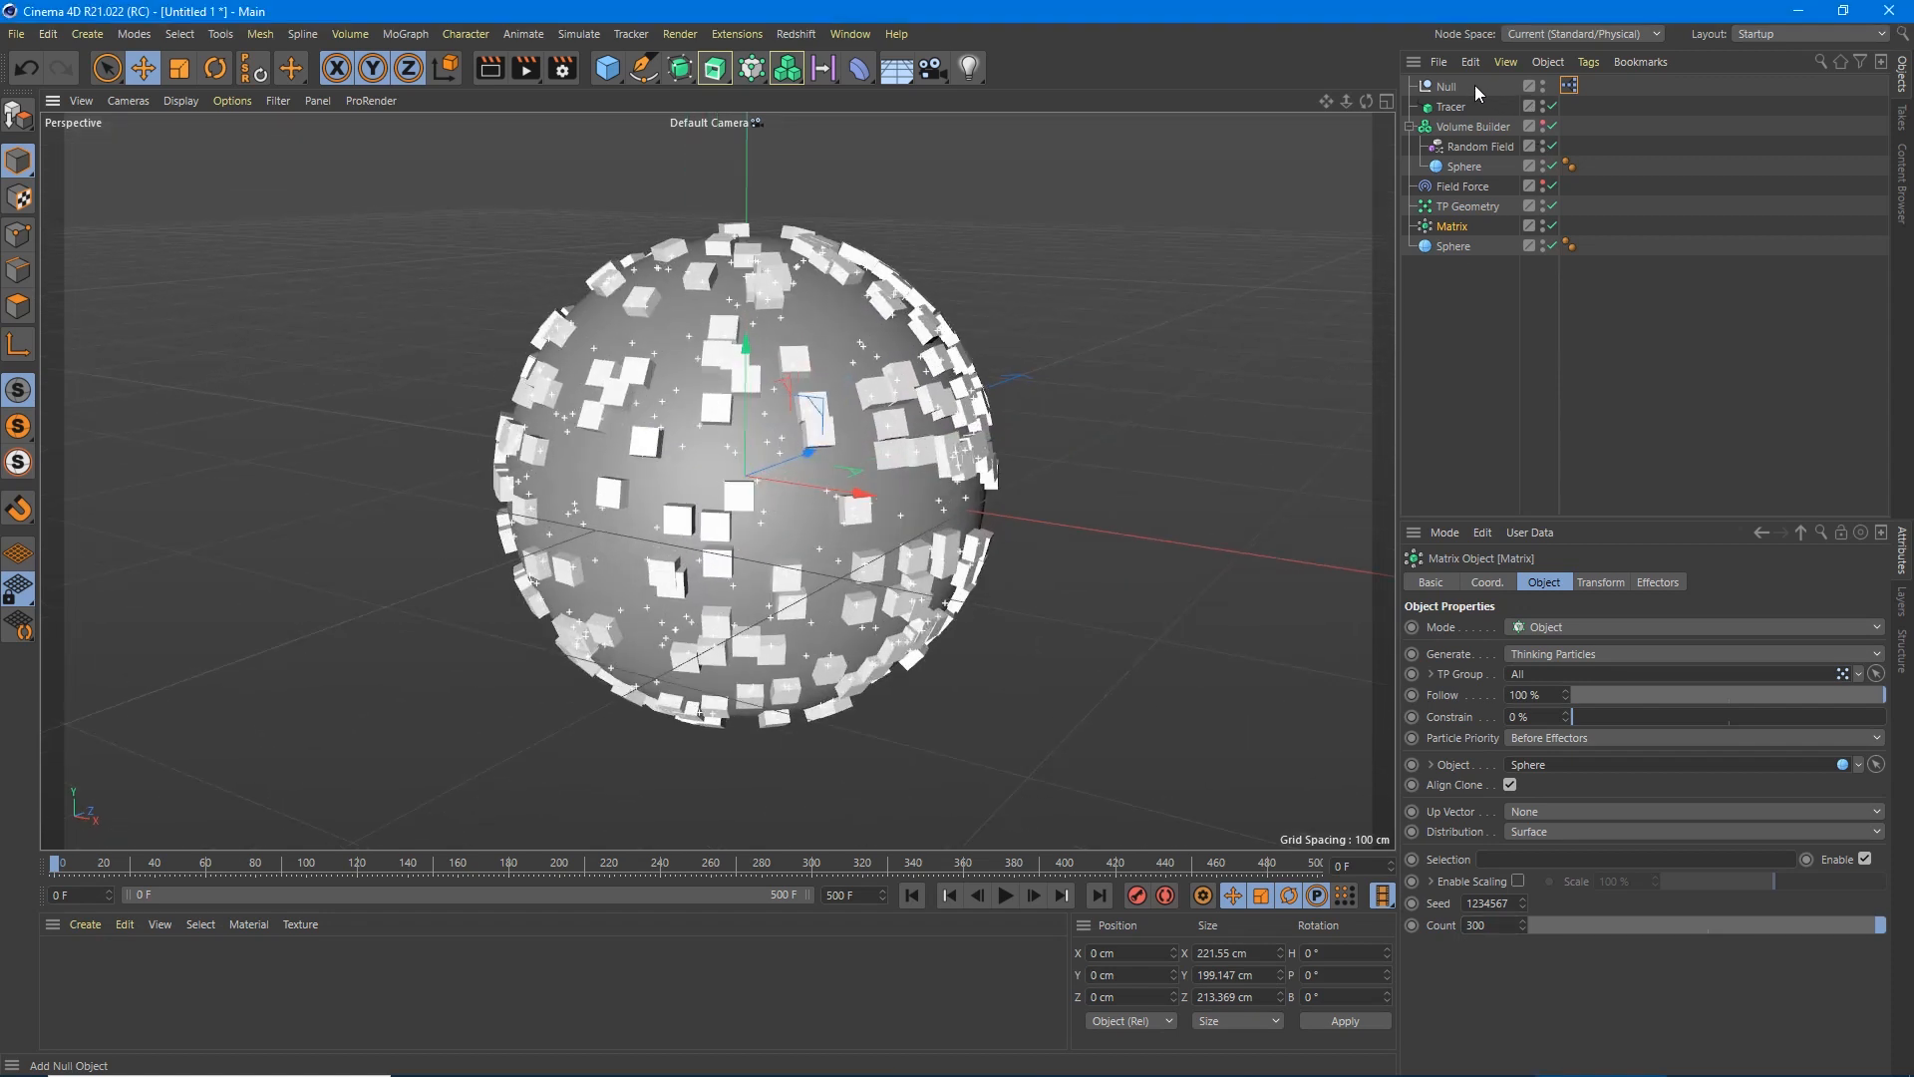
Play the cube animation, rewind to frame 0 and select the Volume Builder's Random Field.
click(1002, 897)
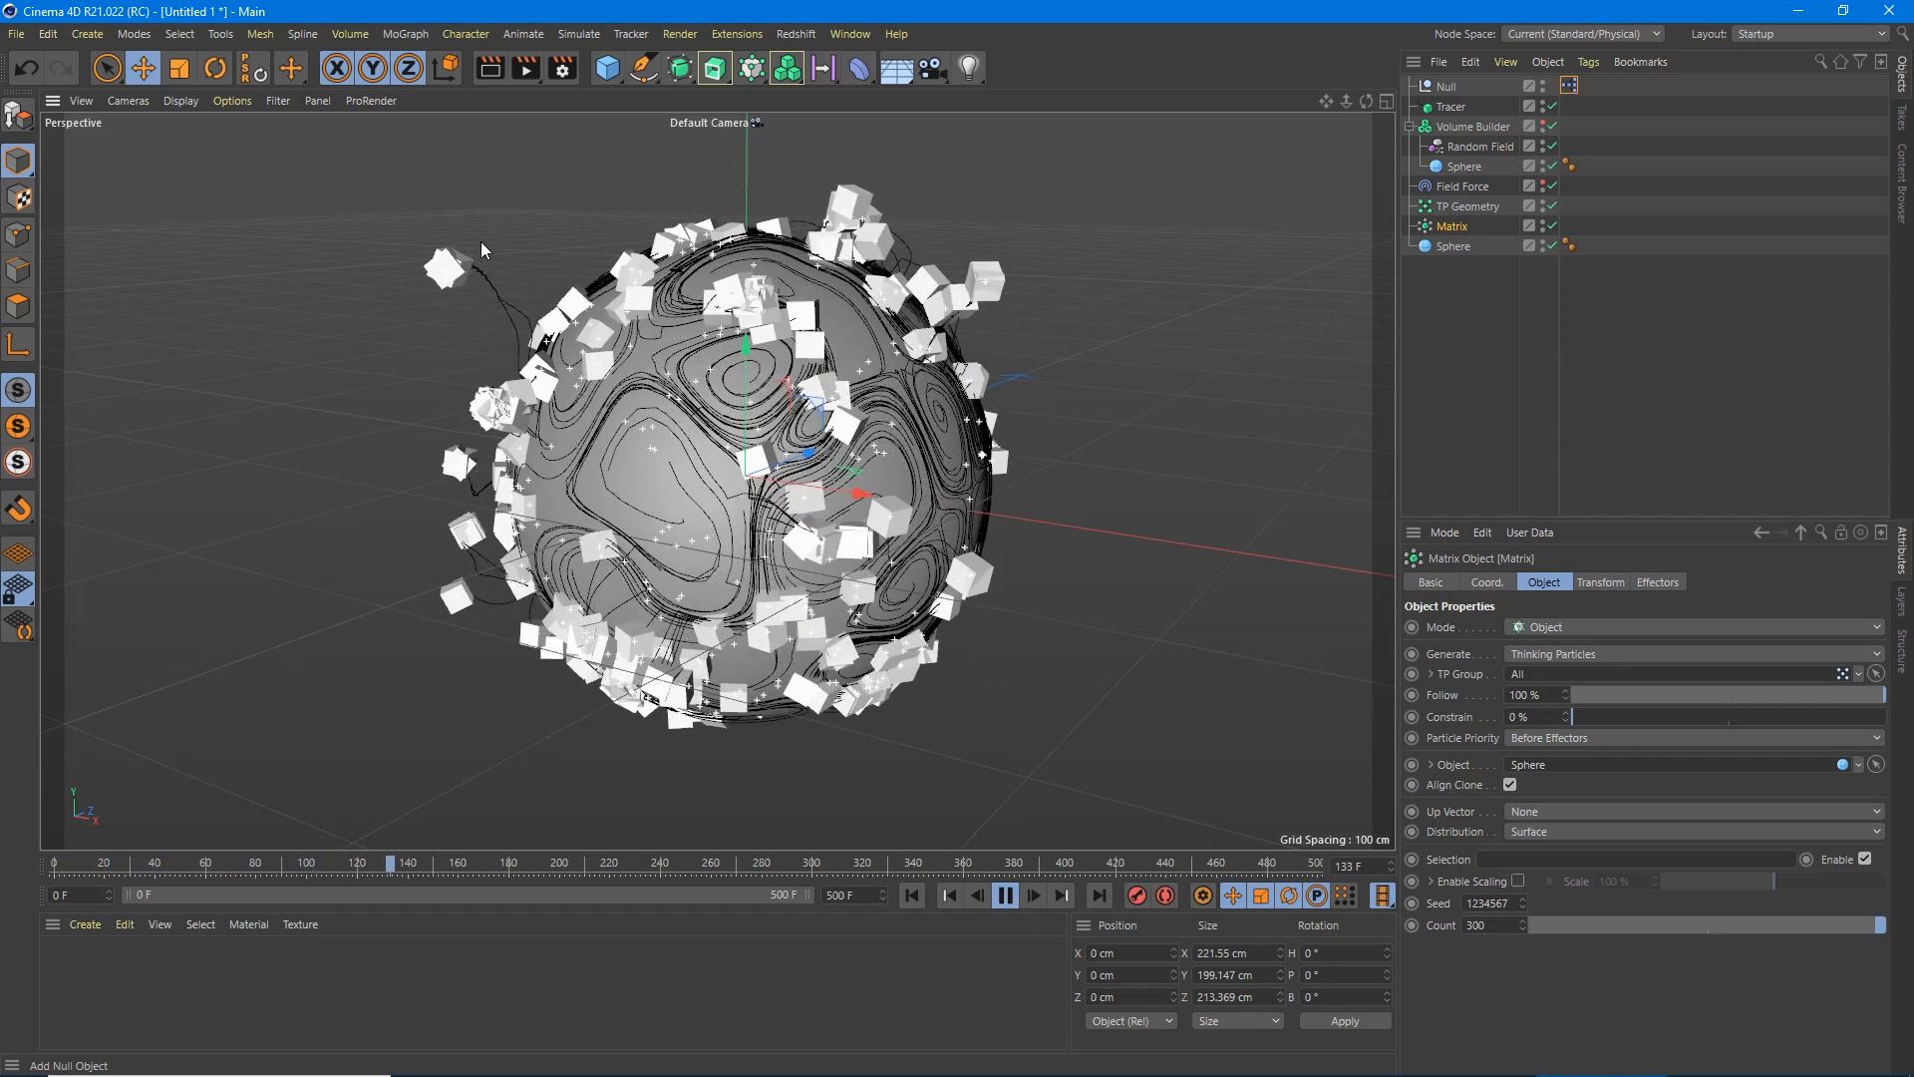
click(1002, 896)
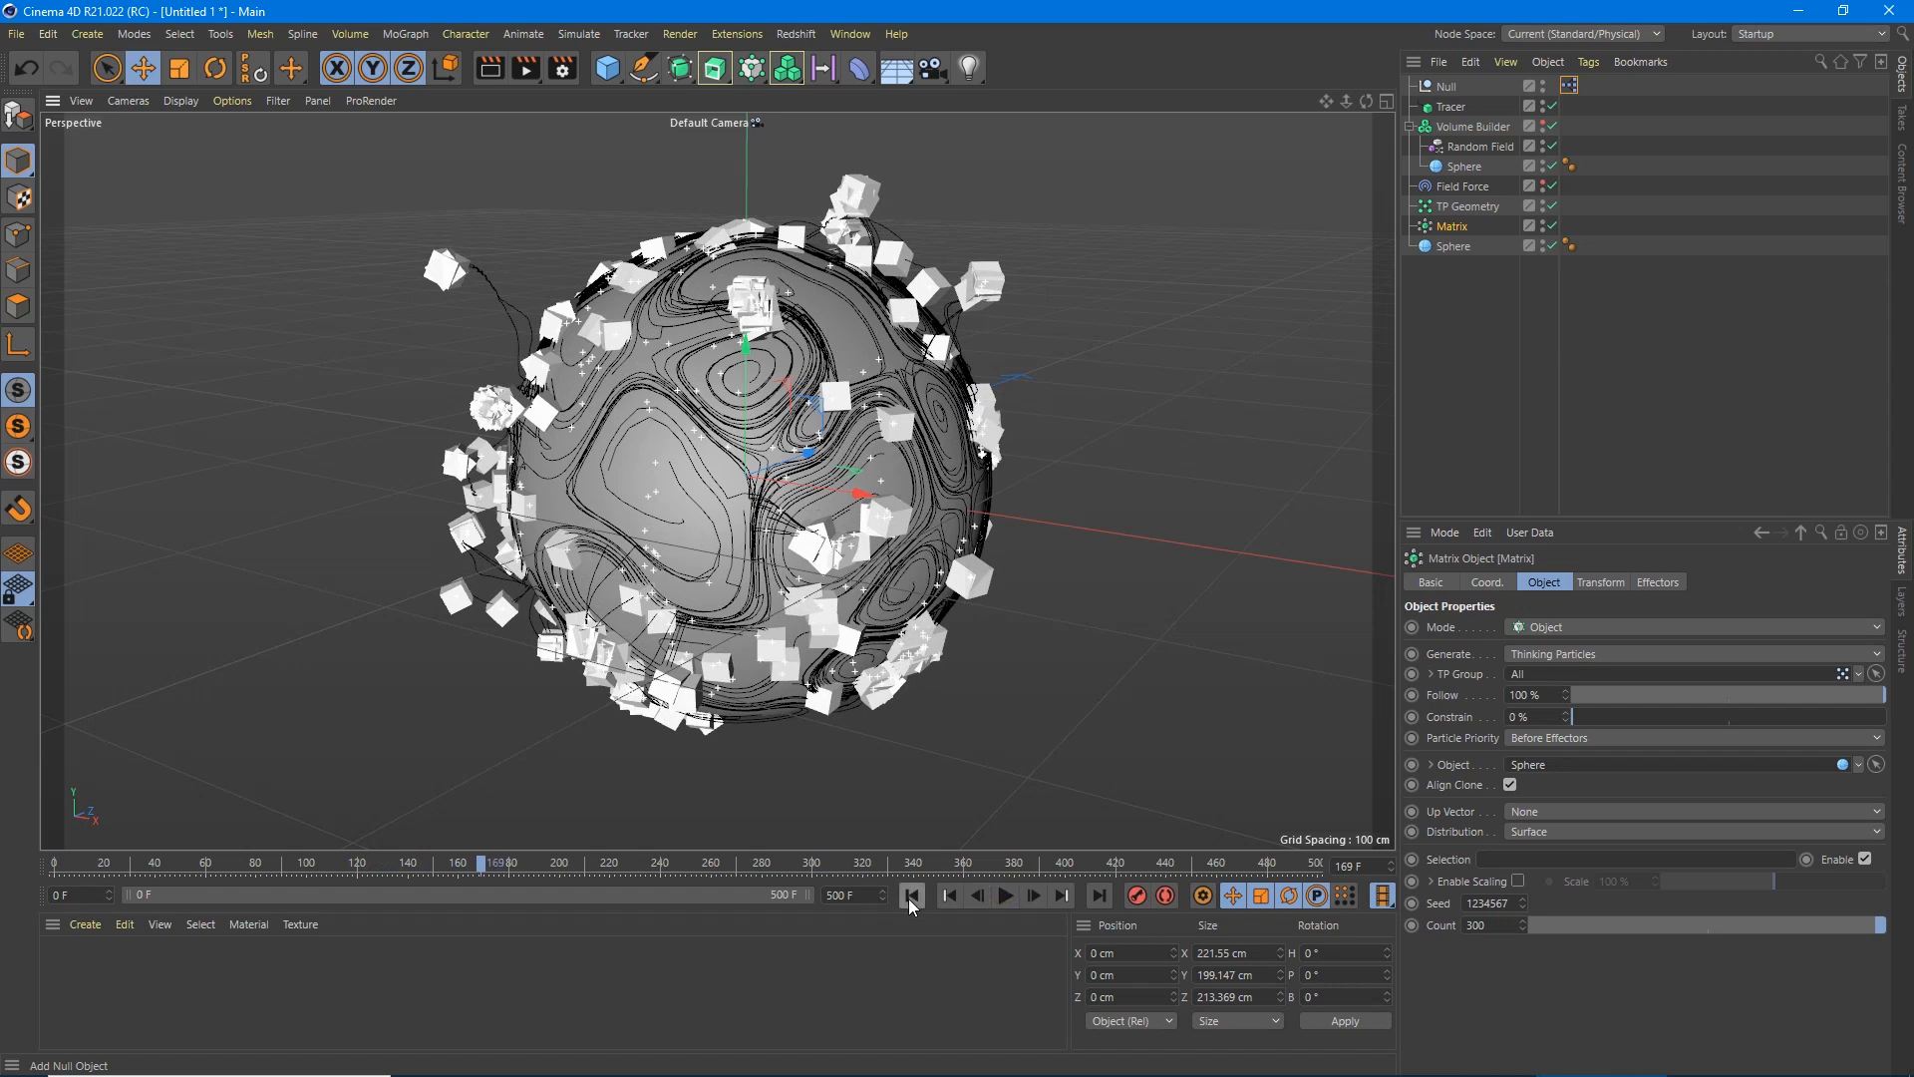
click(907, 899)
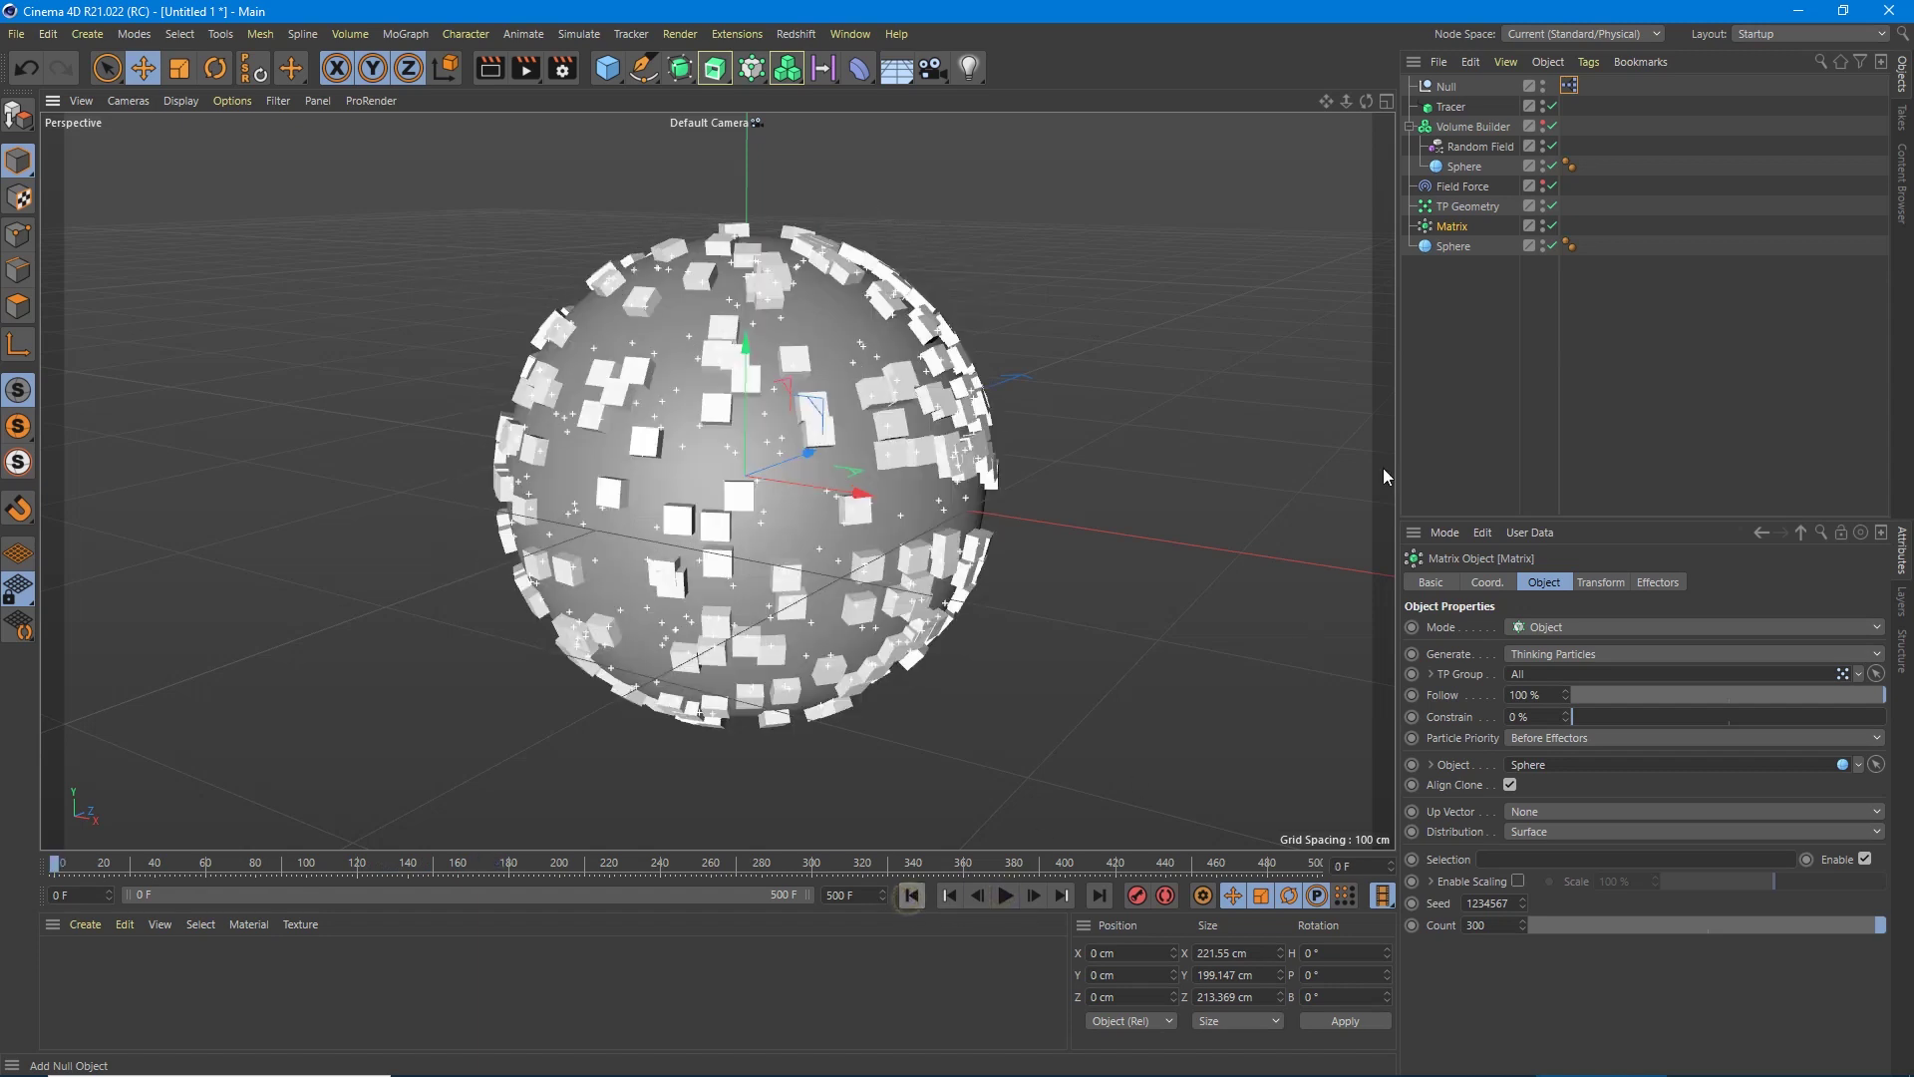
click(1472, 145)
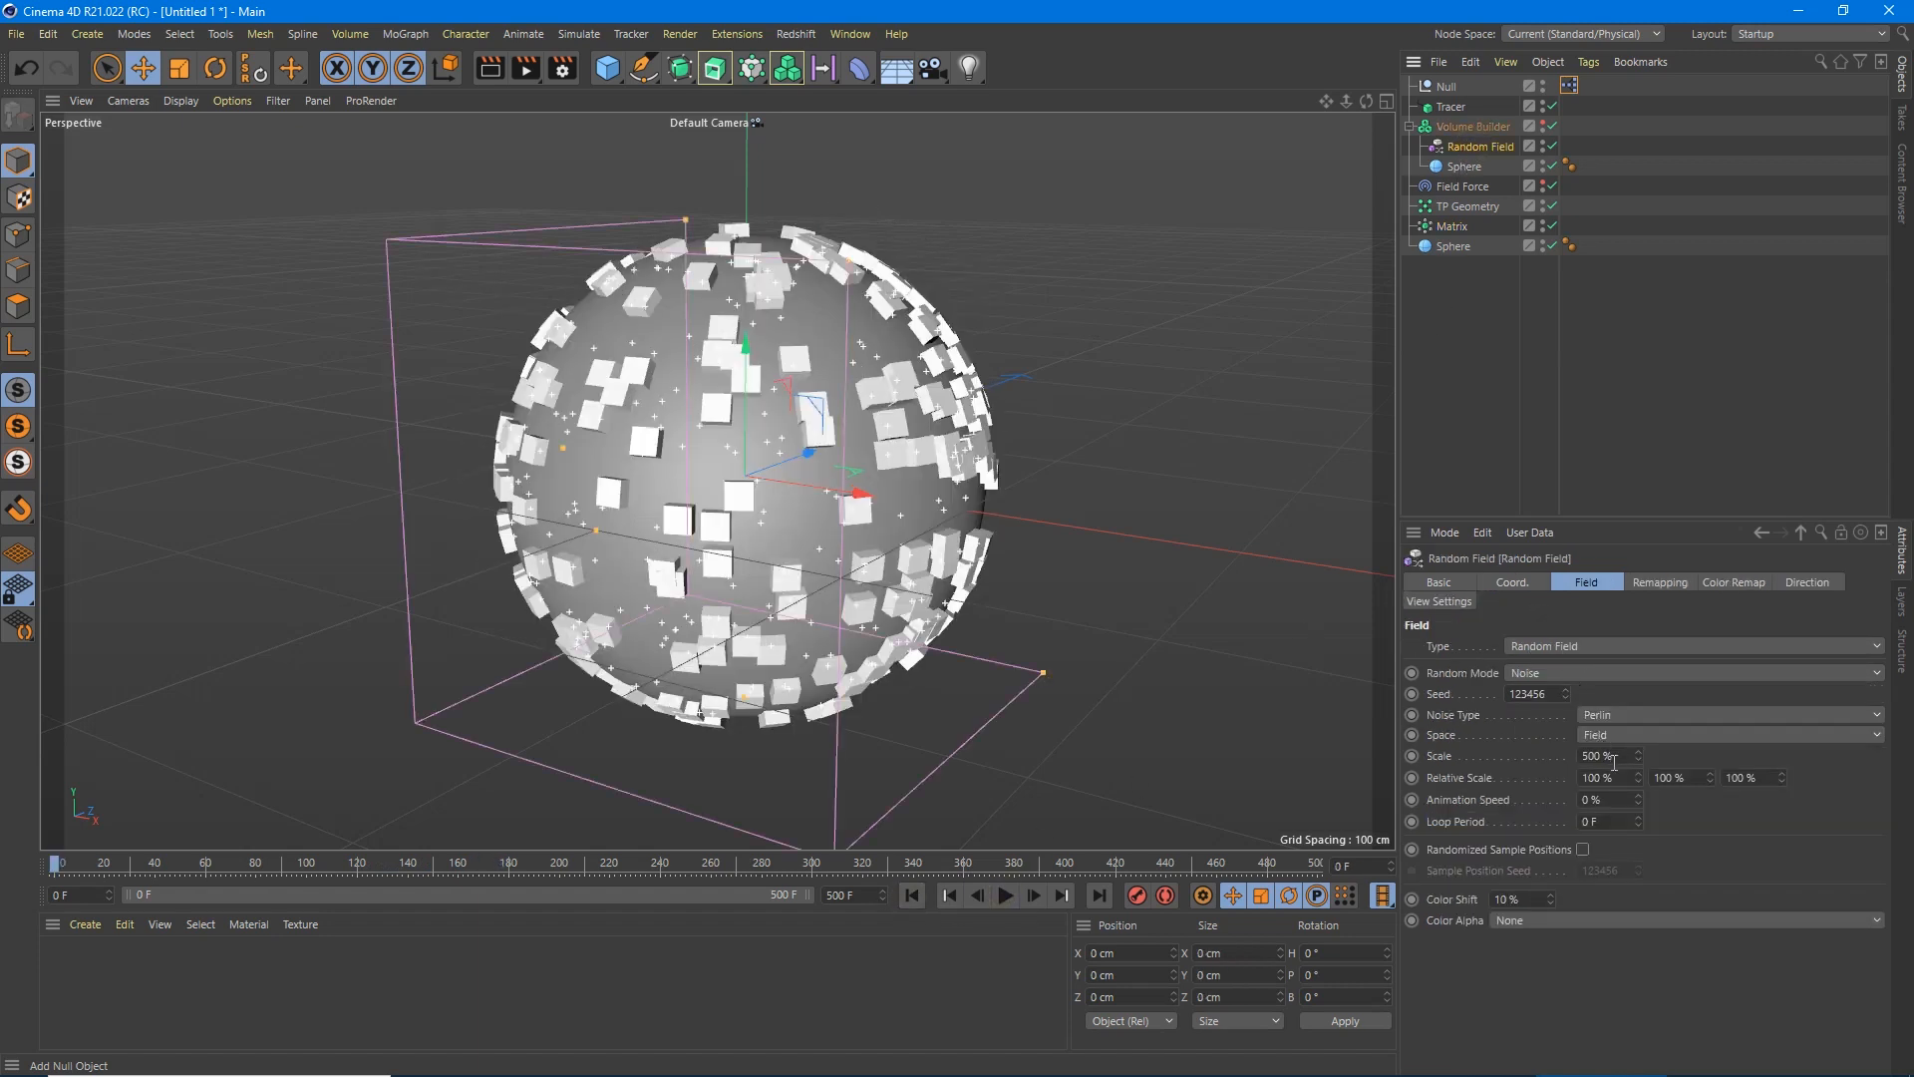
Switch the Random Field's noise to Voronoi 3 and raise its seed by one.
click(1620, 715)
click(1619, 644)
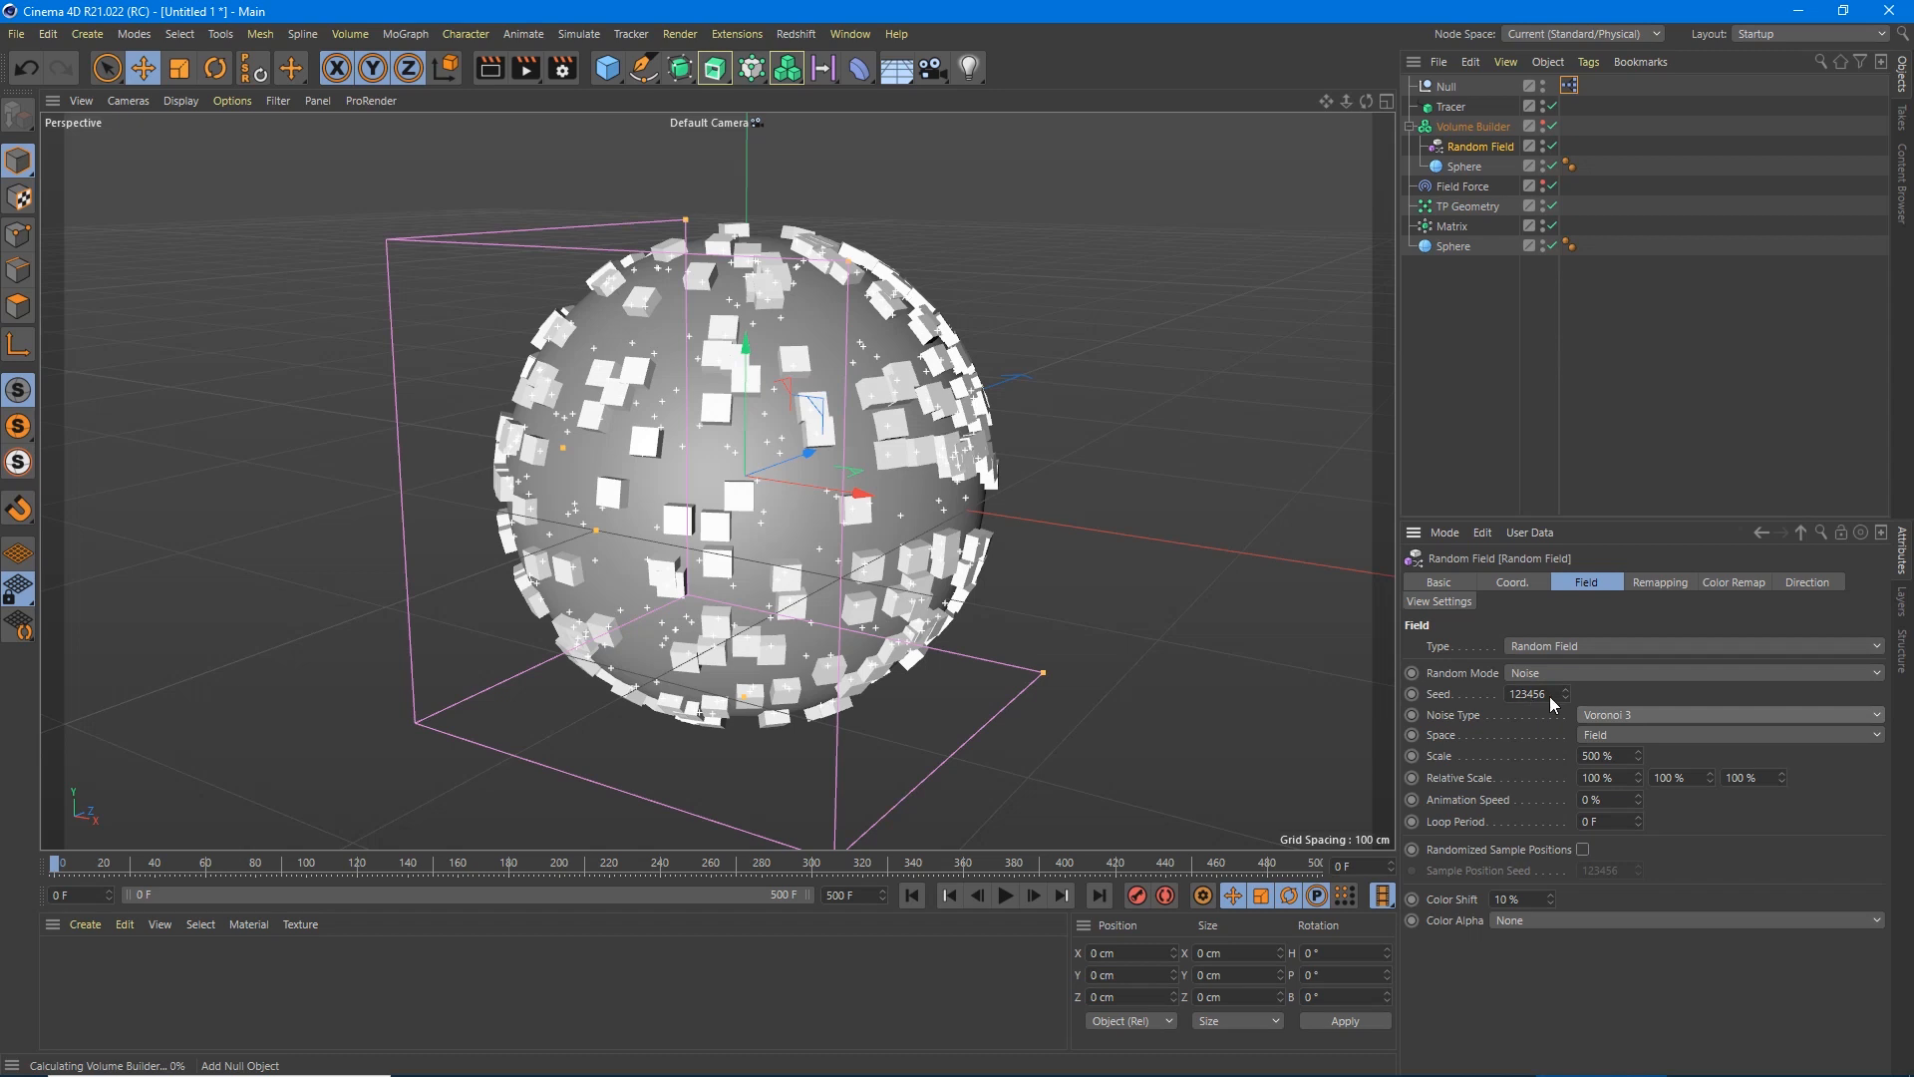
click(1565, 686)
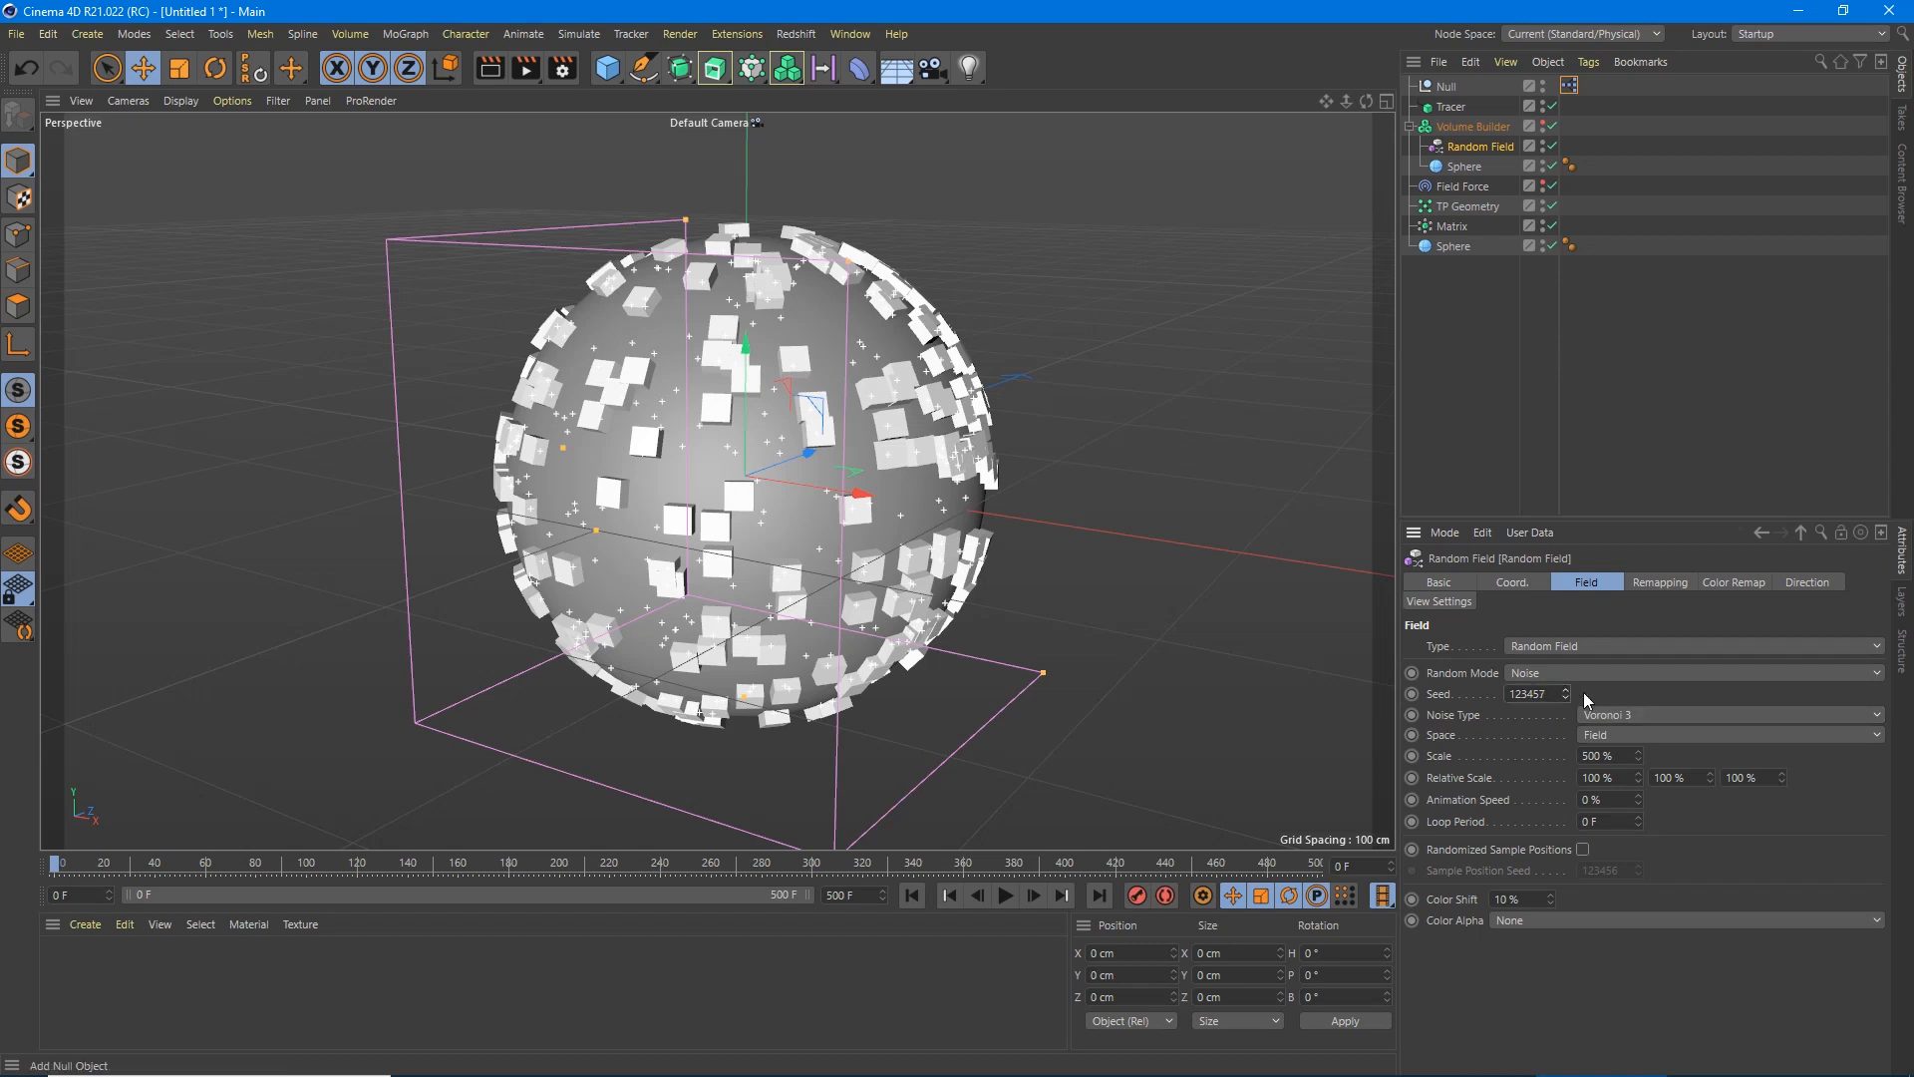
Play the animation to frame 380, stop it, and bring the noise type list back up.
click(1029, 897)
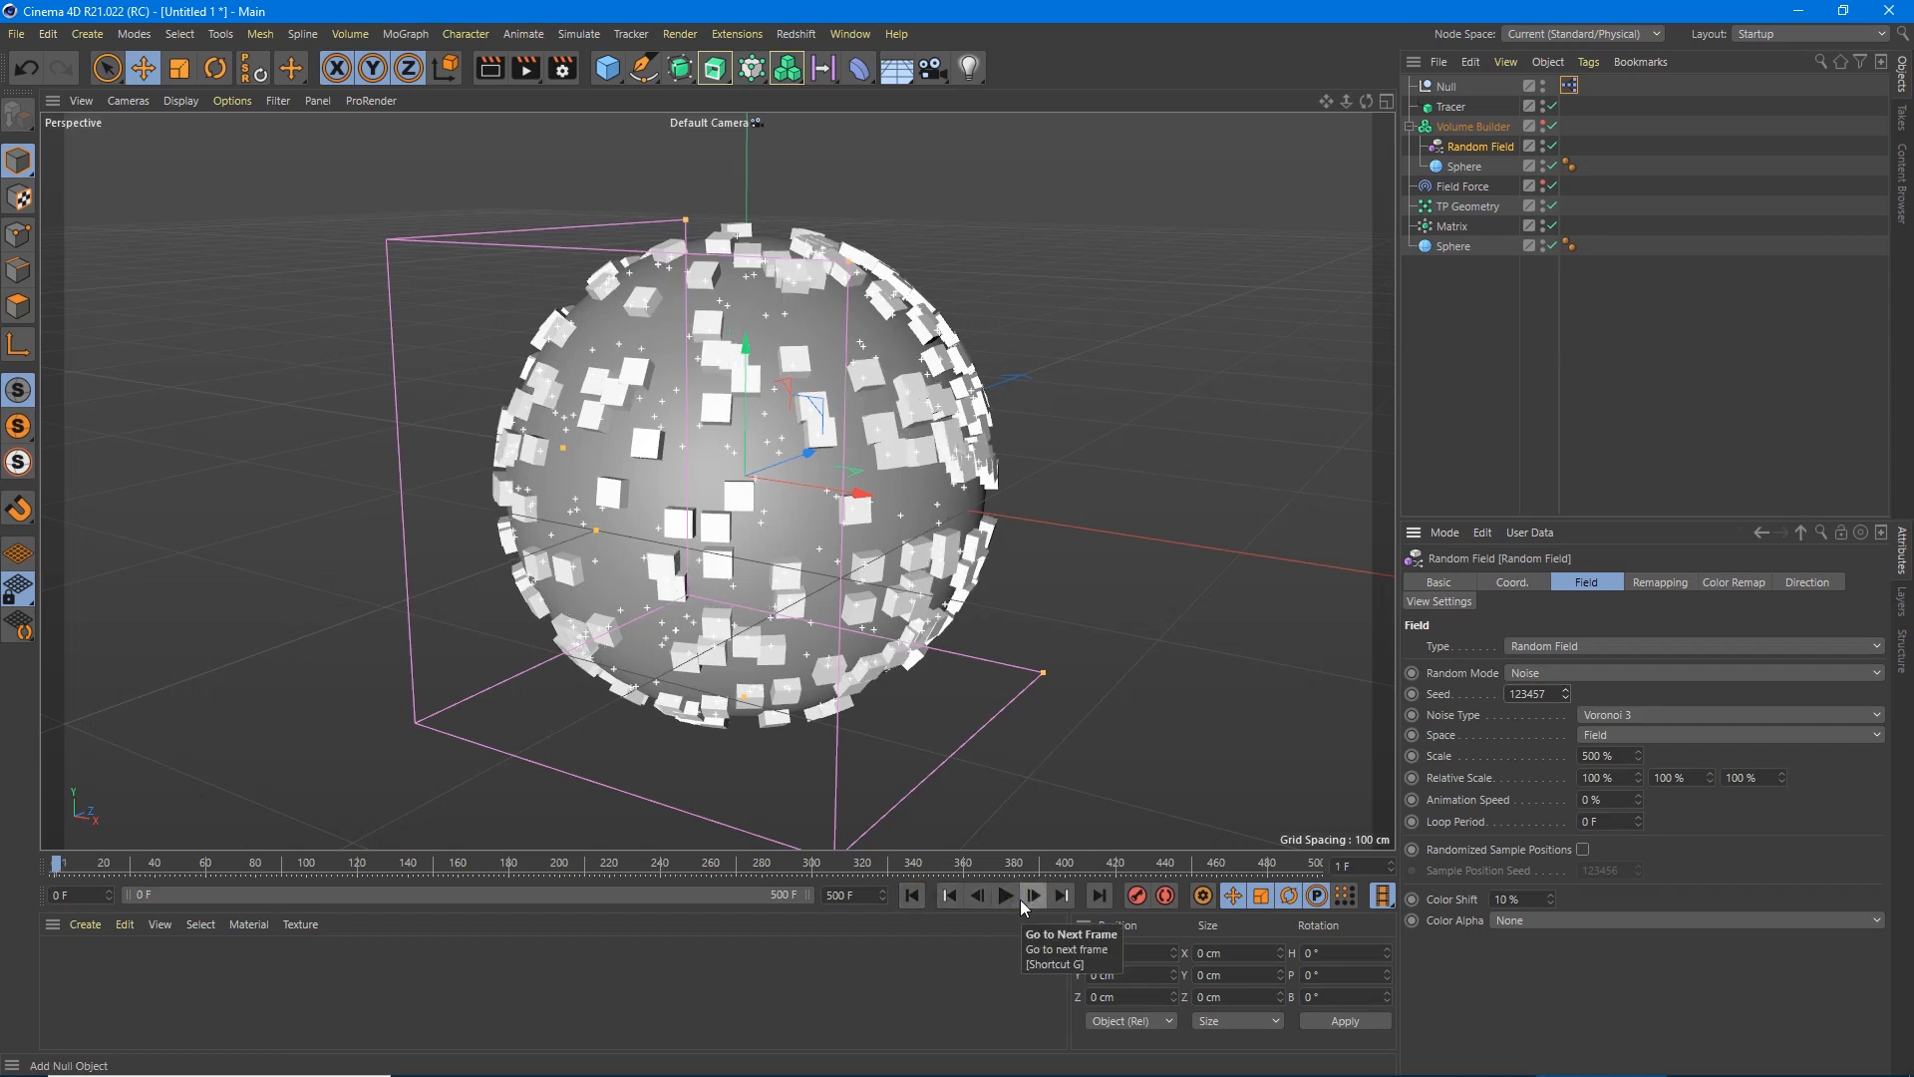
click(1009, 896)
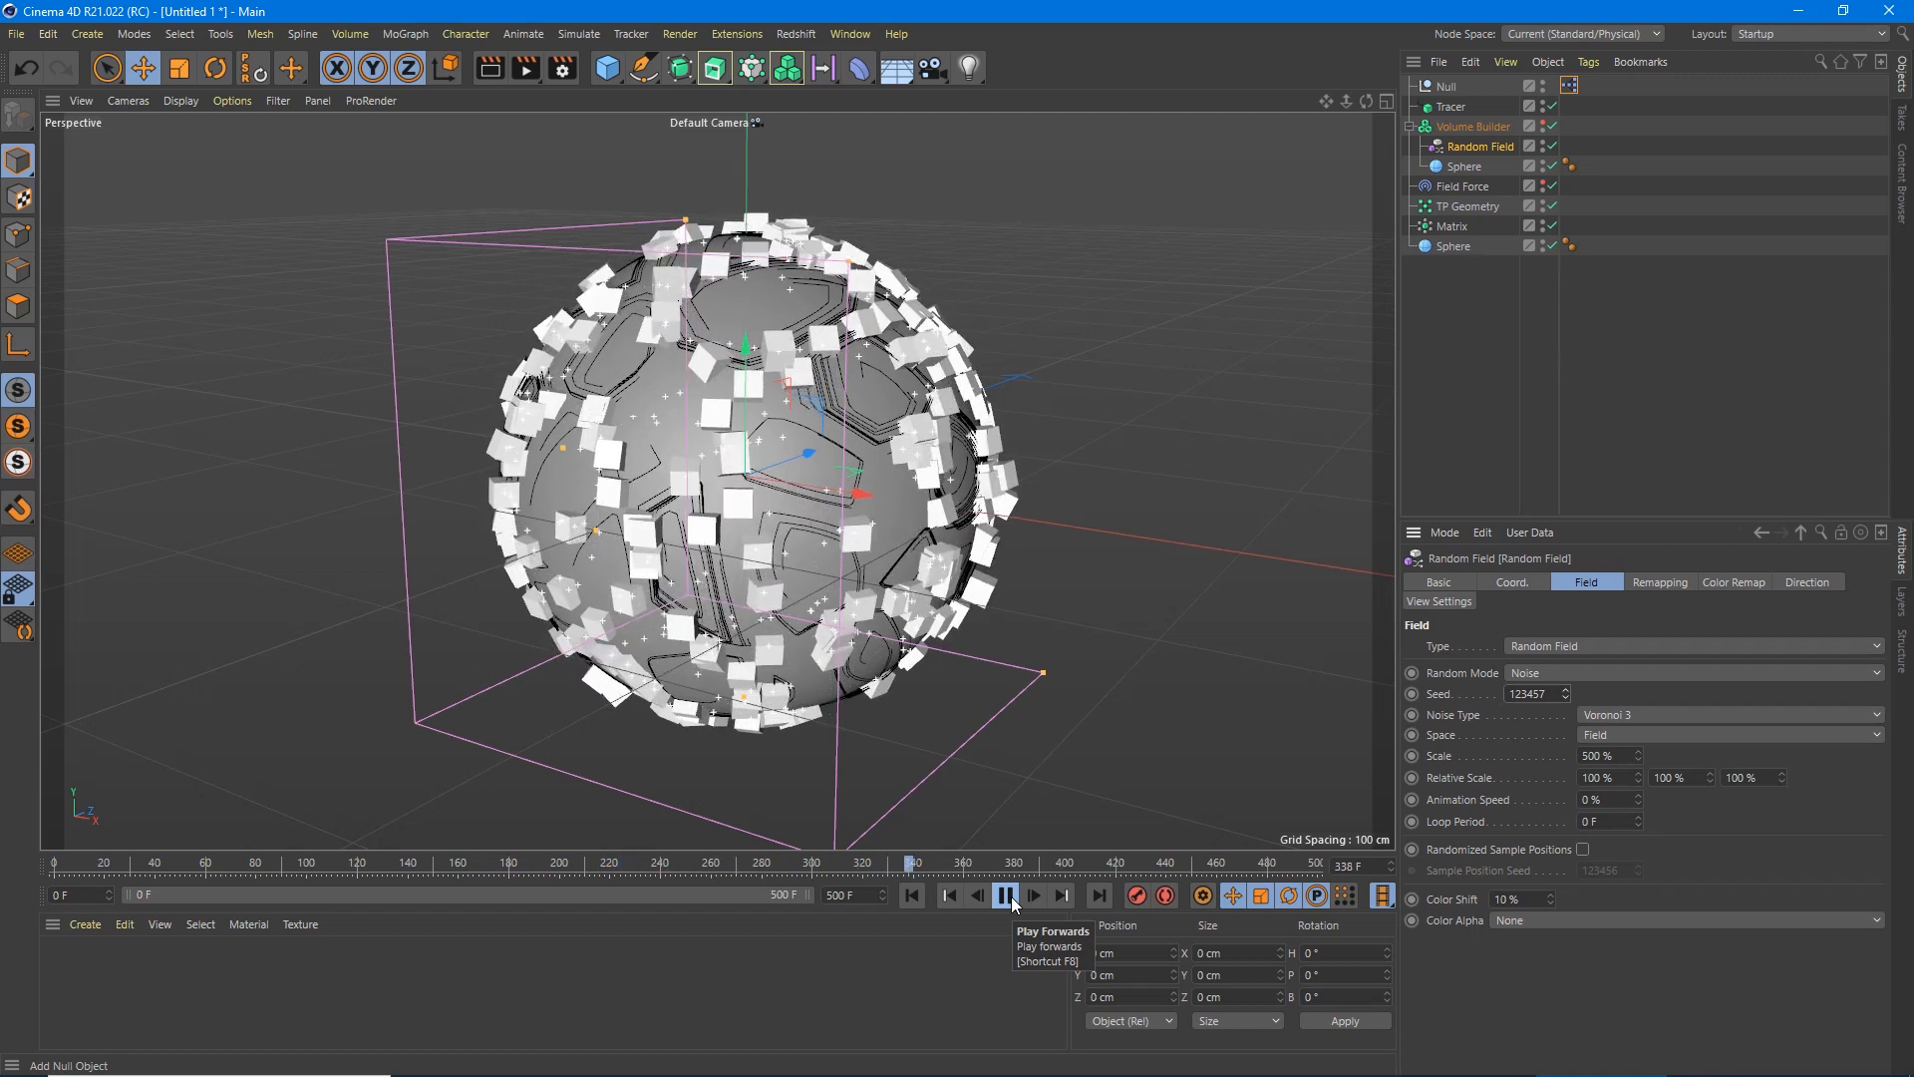
click(1012, 897)
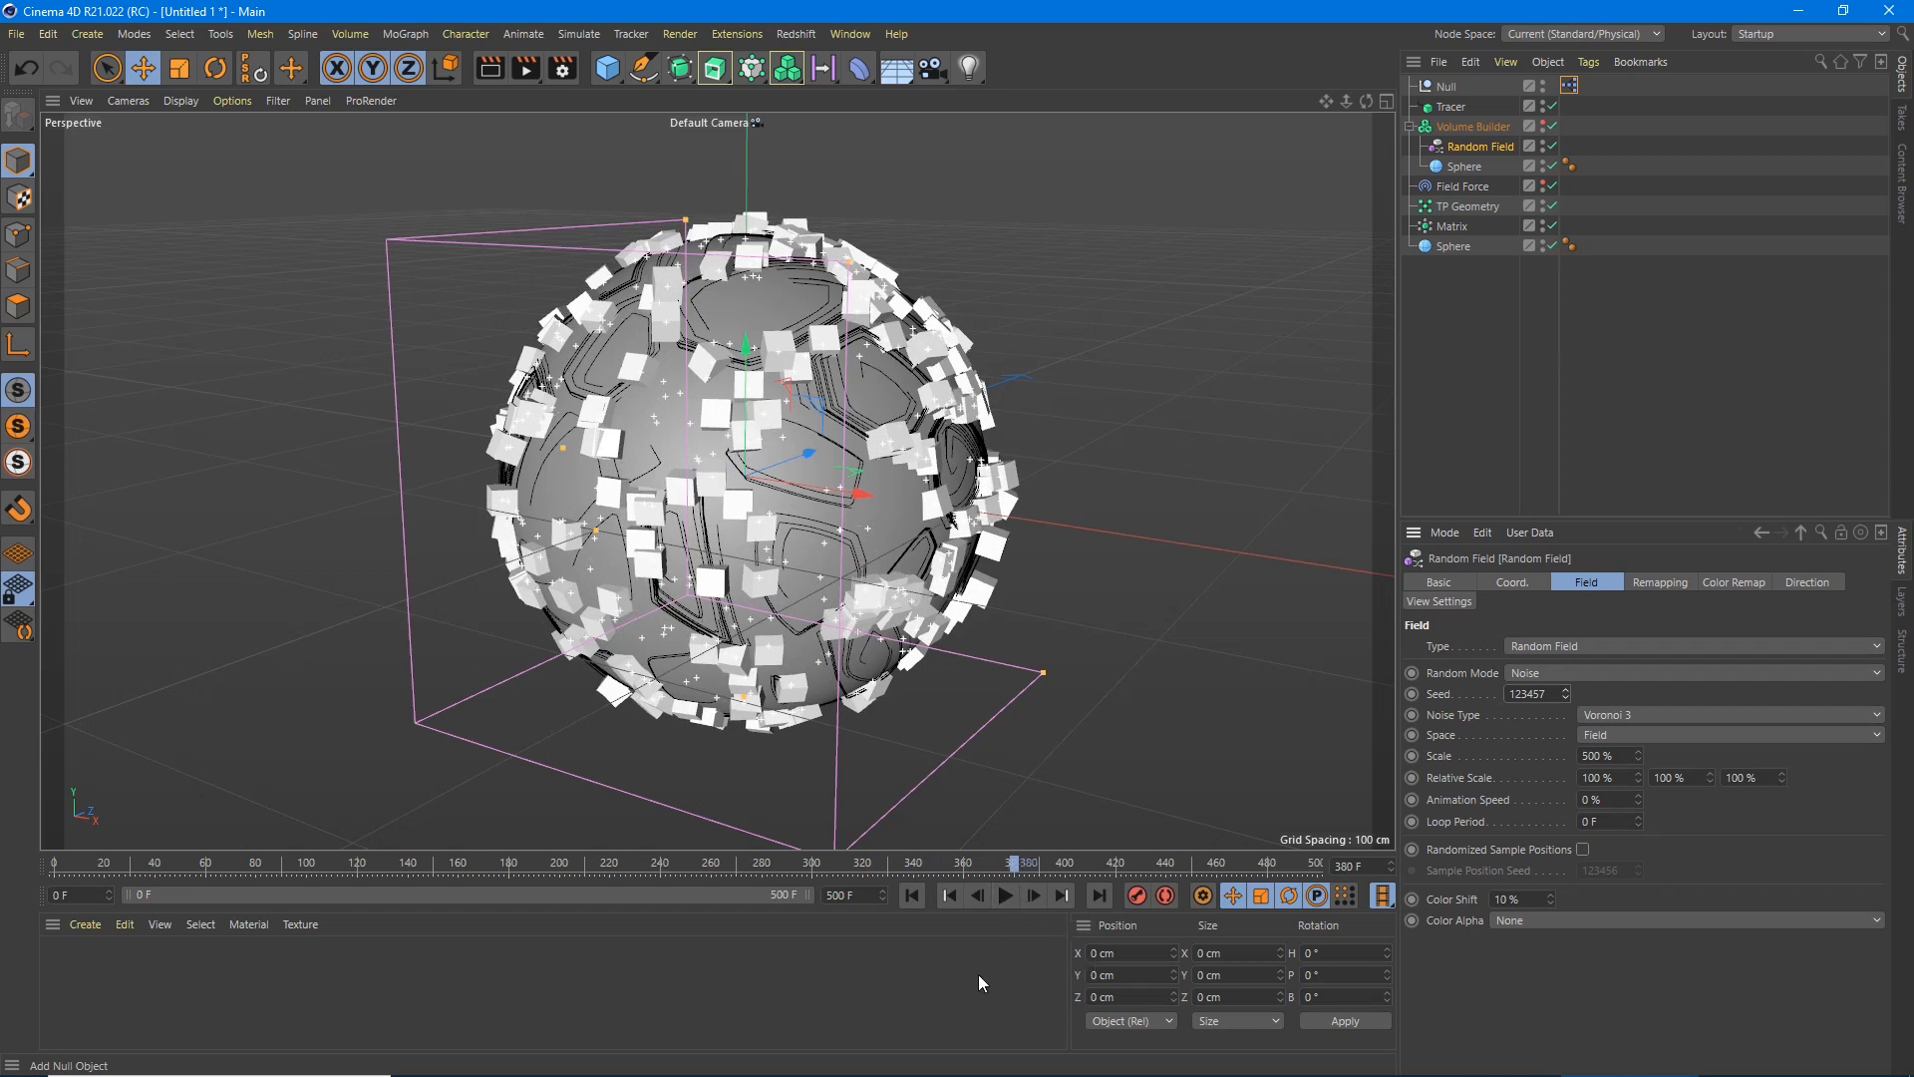
click(1625, 714)
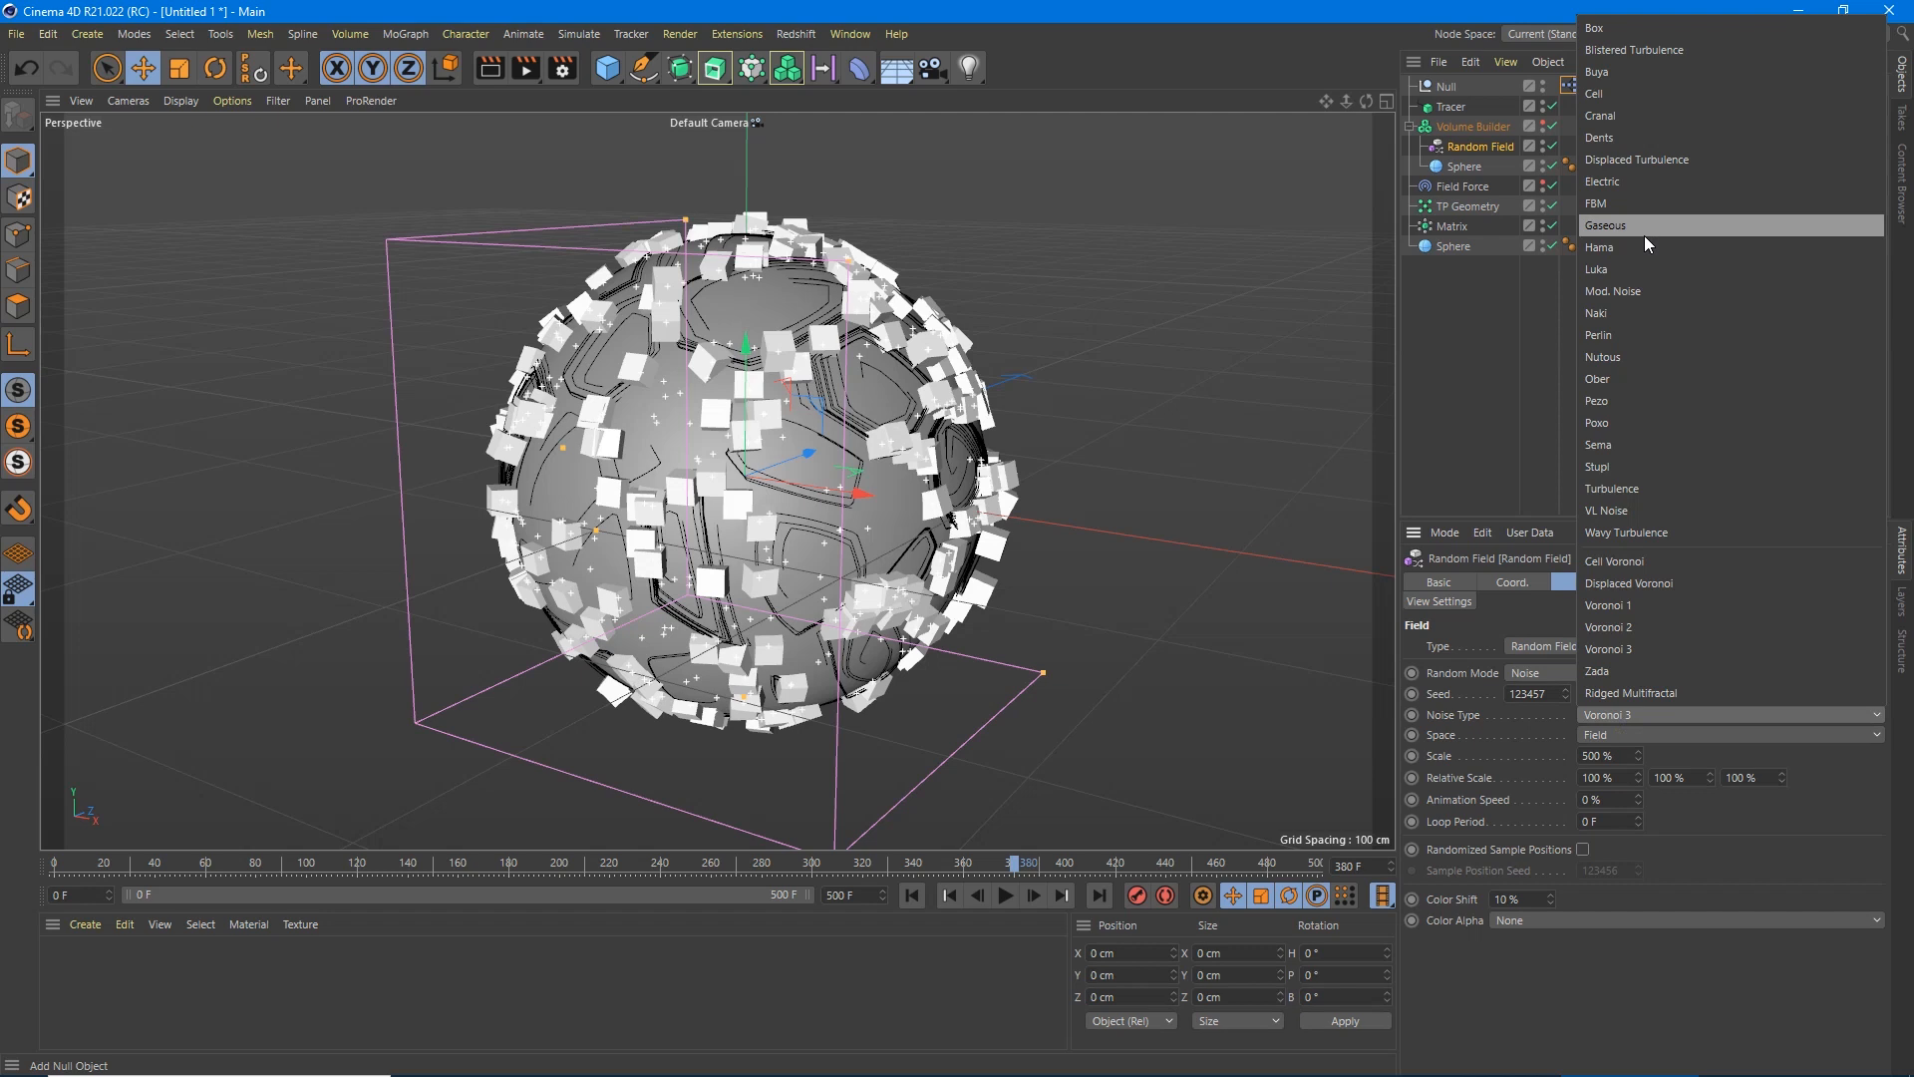
Set the Random Field noise to Displaced Turbulence and replay from frame 0 to frame 175.
click(1656, 162)
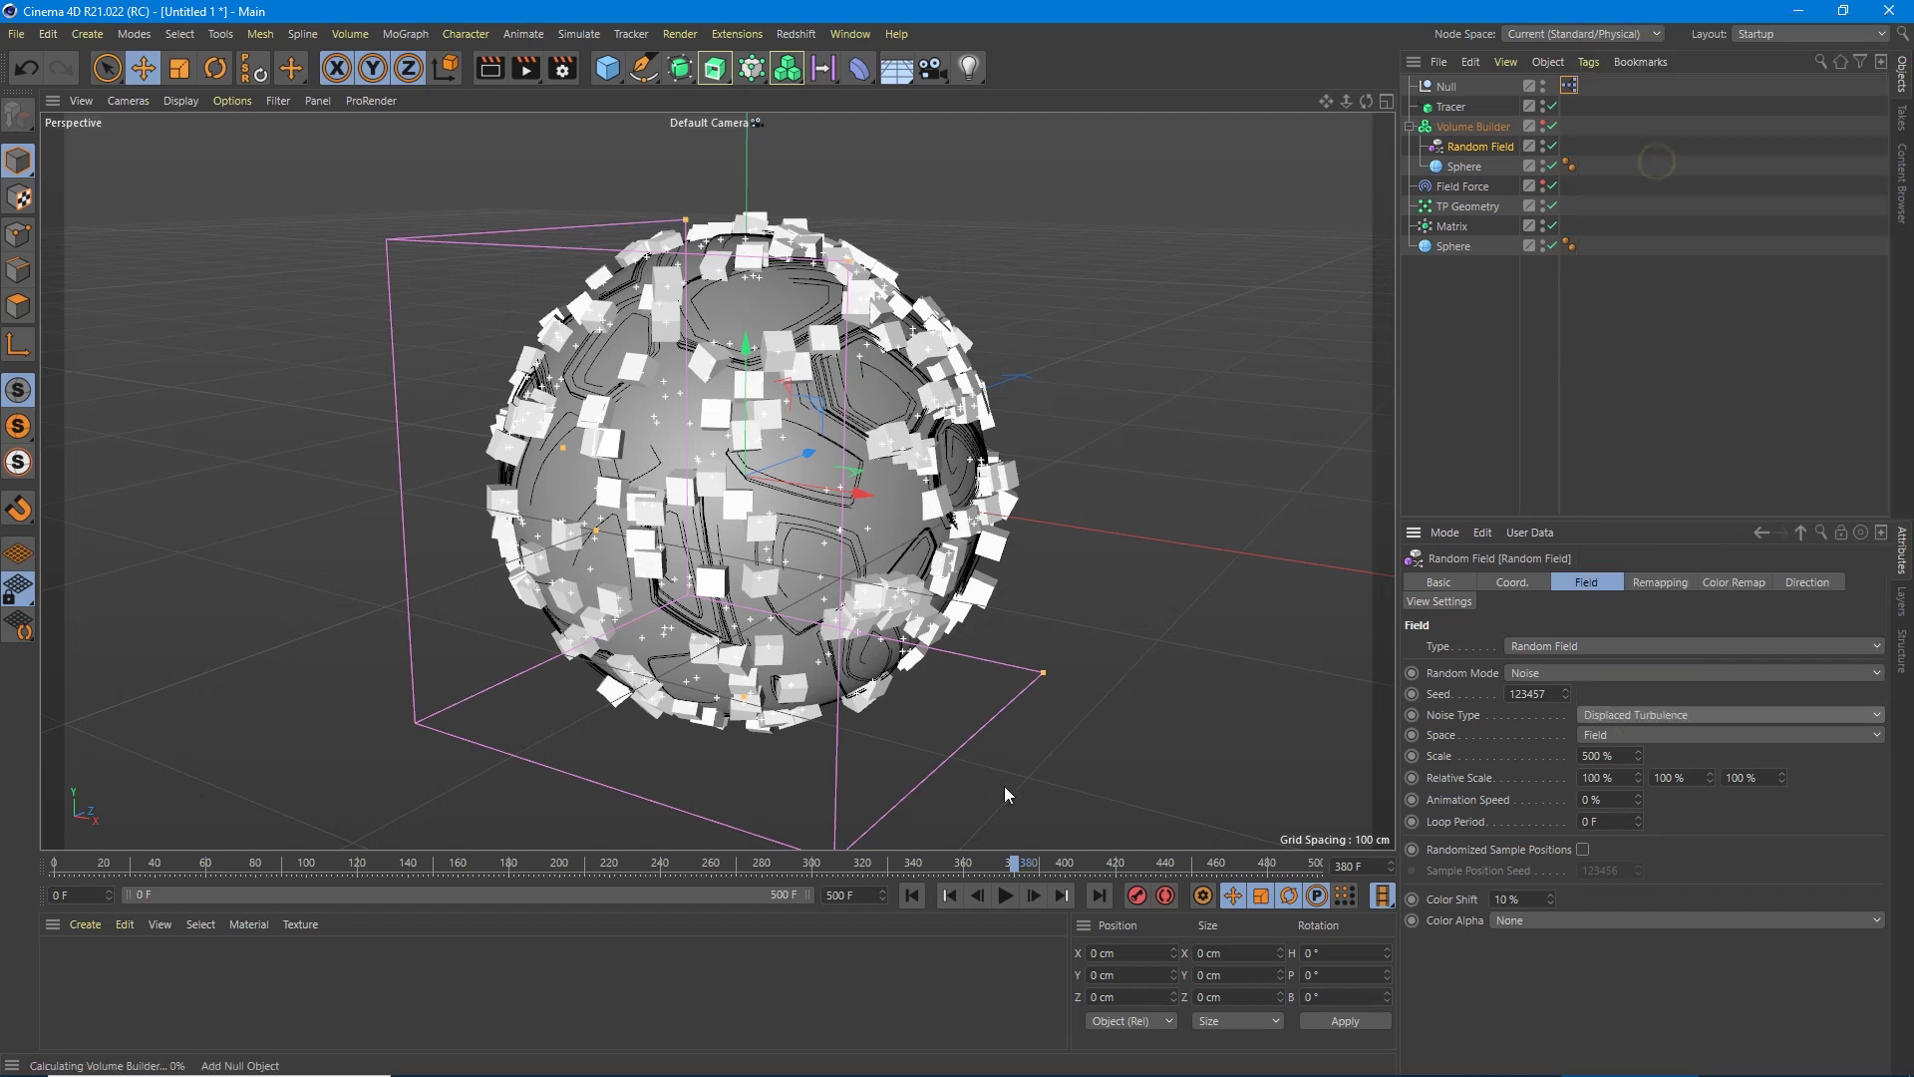
click(1010, 895)
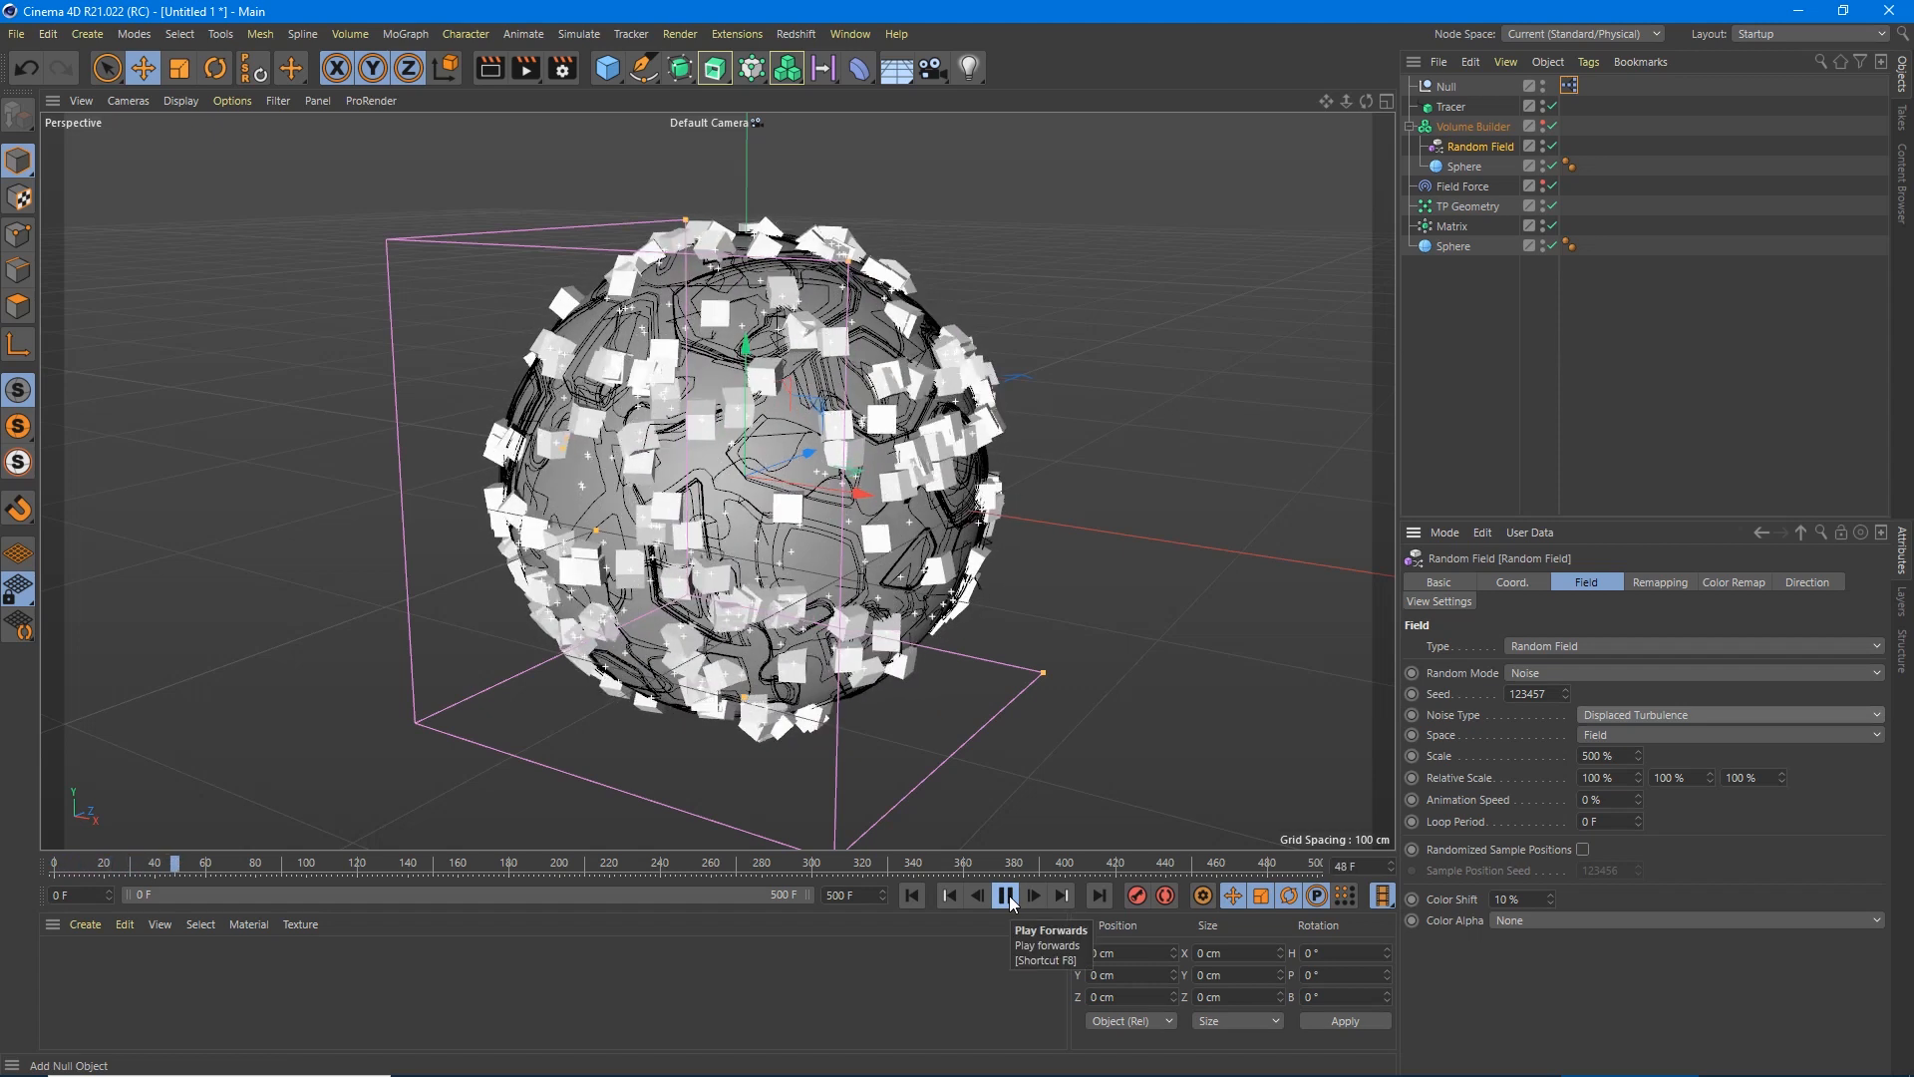
click(912, 895)
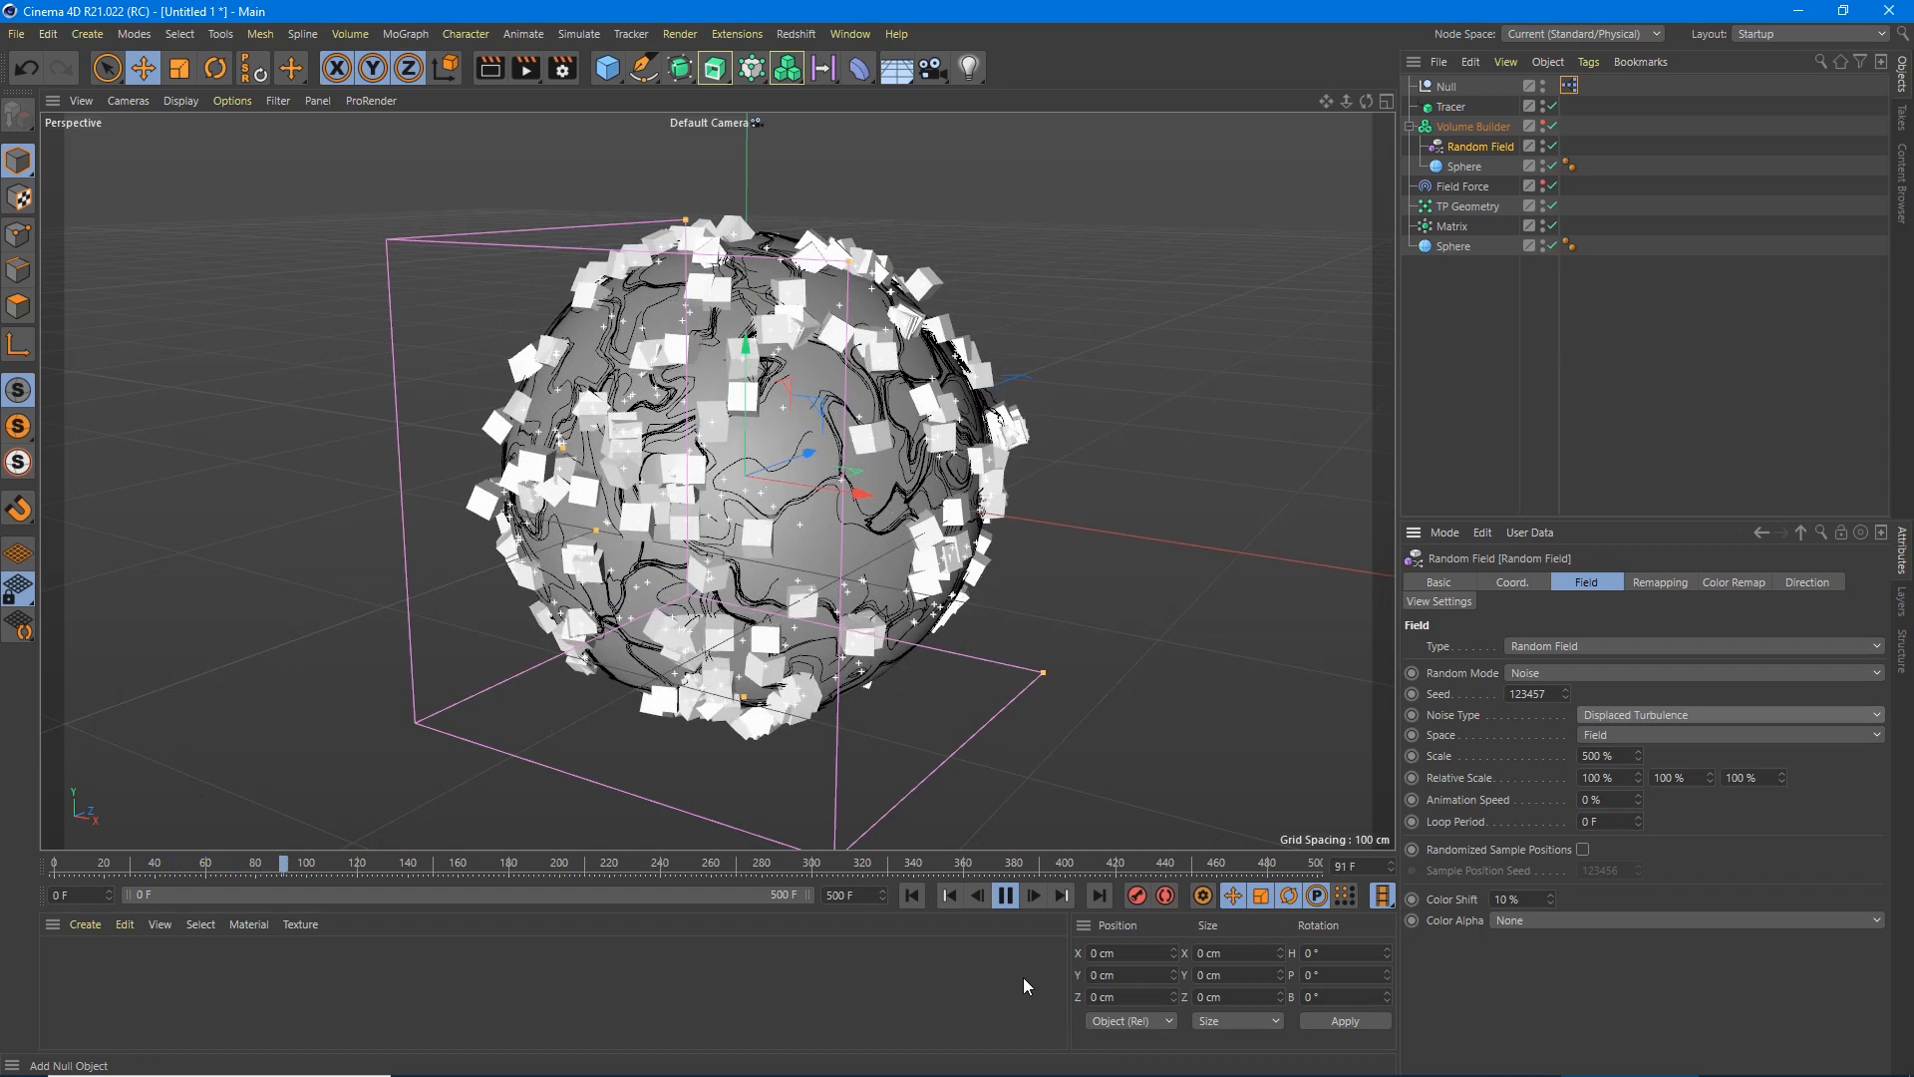
click(1004, 894)
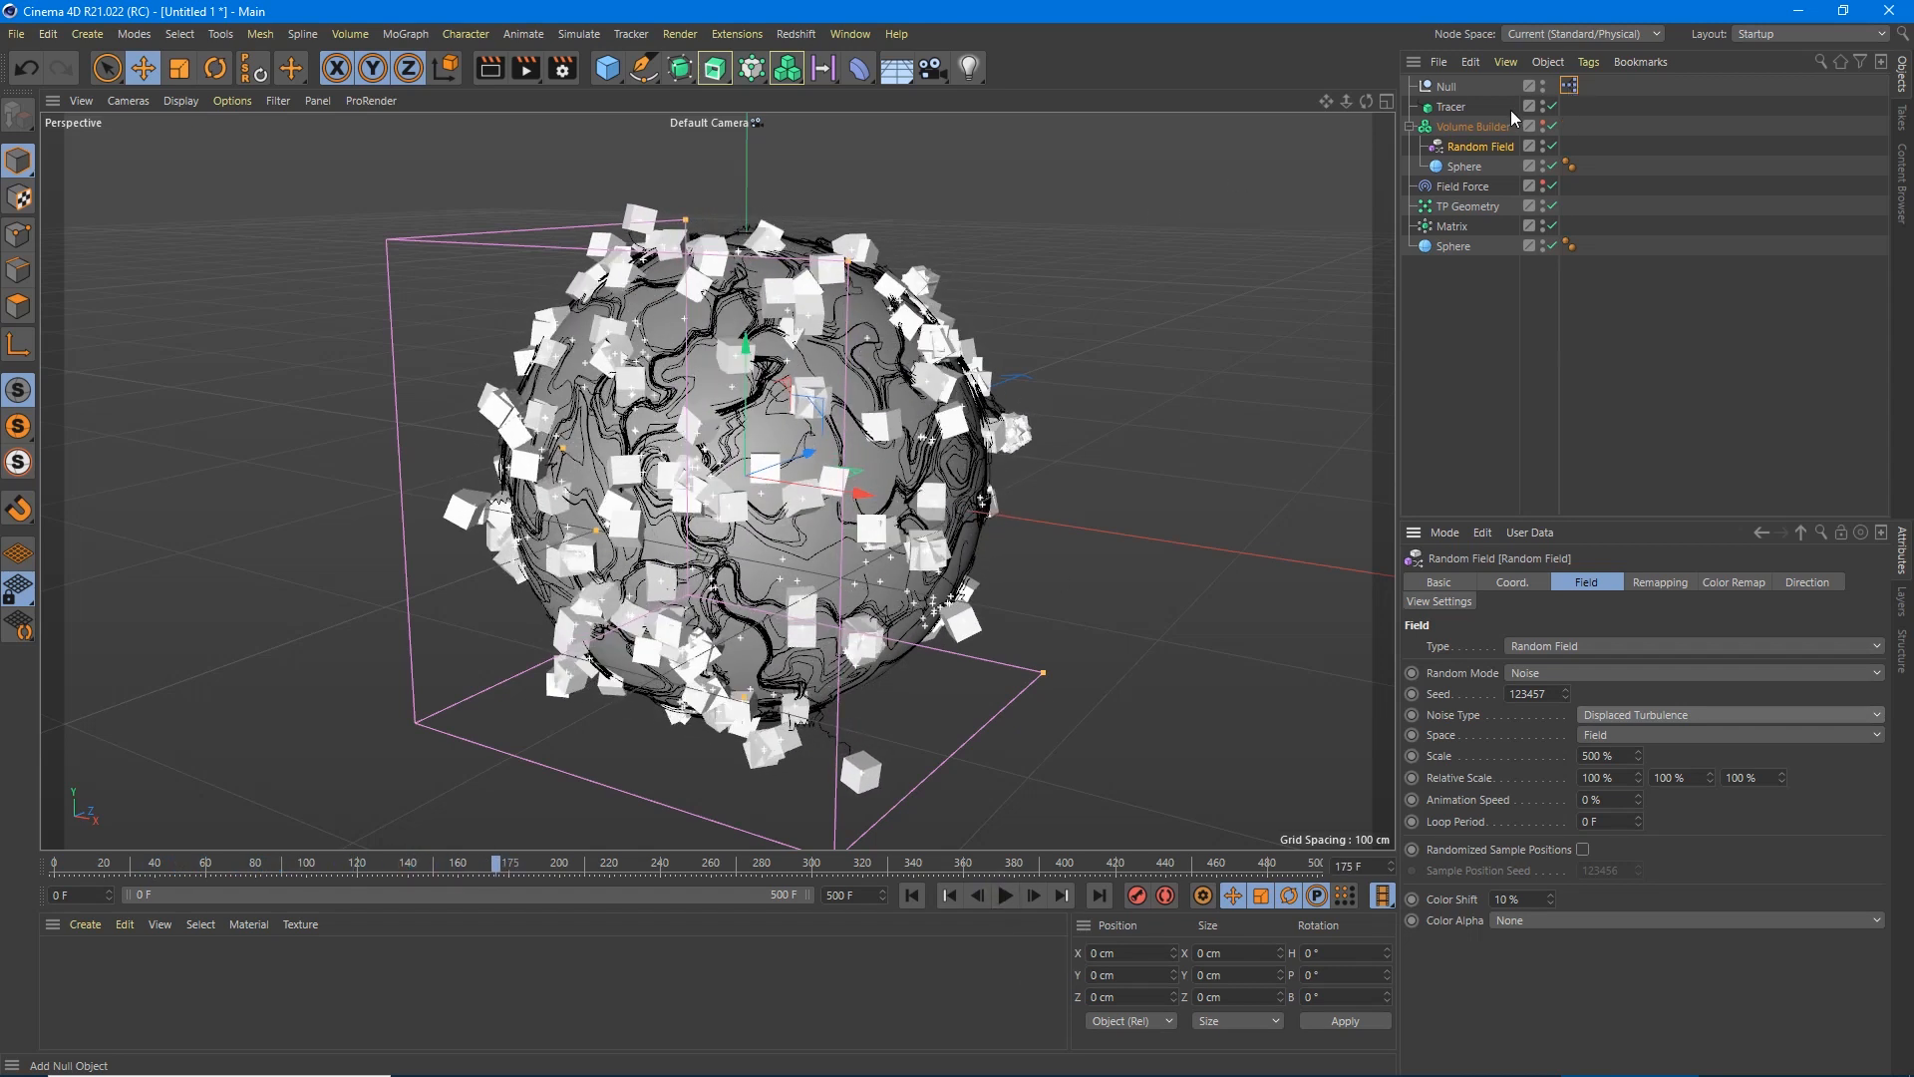
Add a Circle spline with a 2 cm radius and a new Sweep object beside the Tracer.
right_click(1458, 105)
mouse_move(1519, 290)
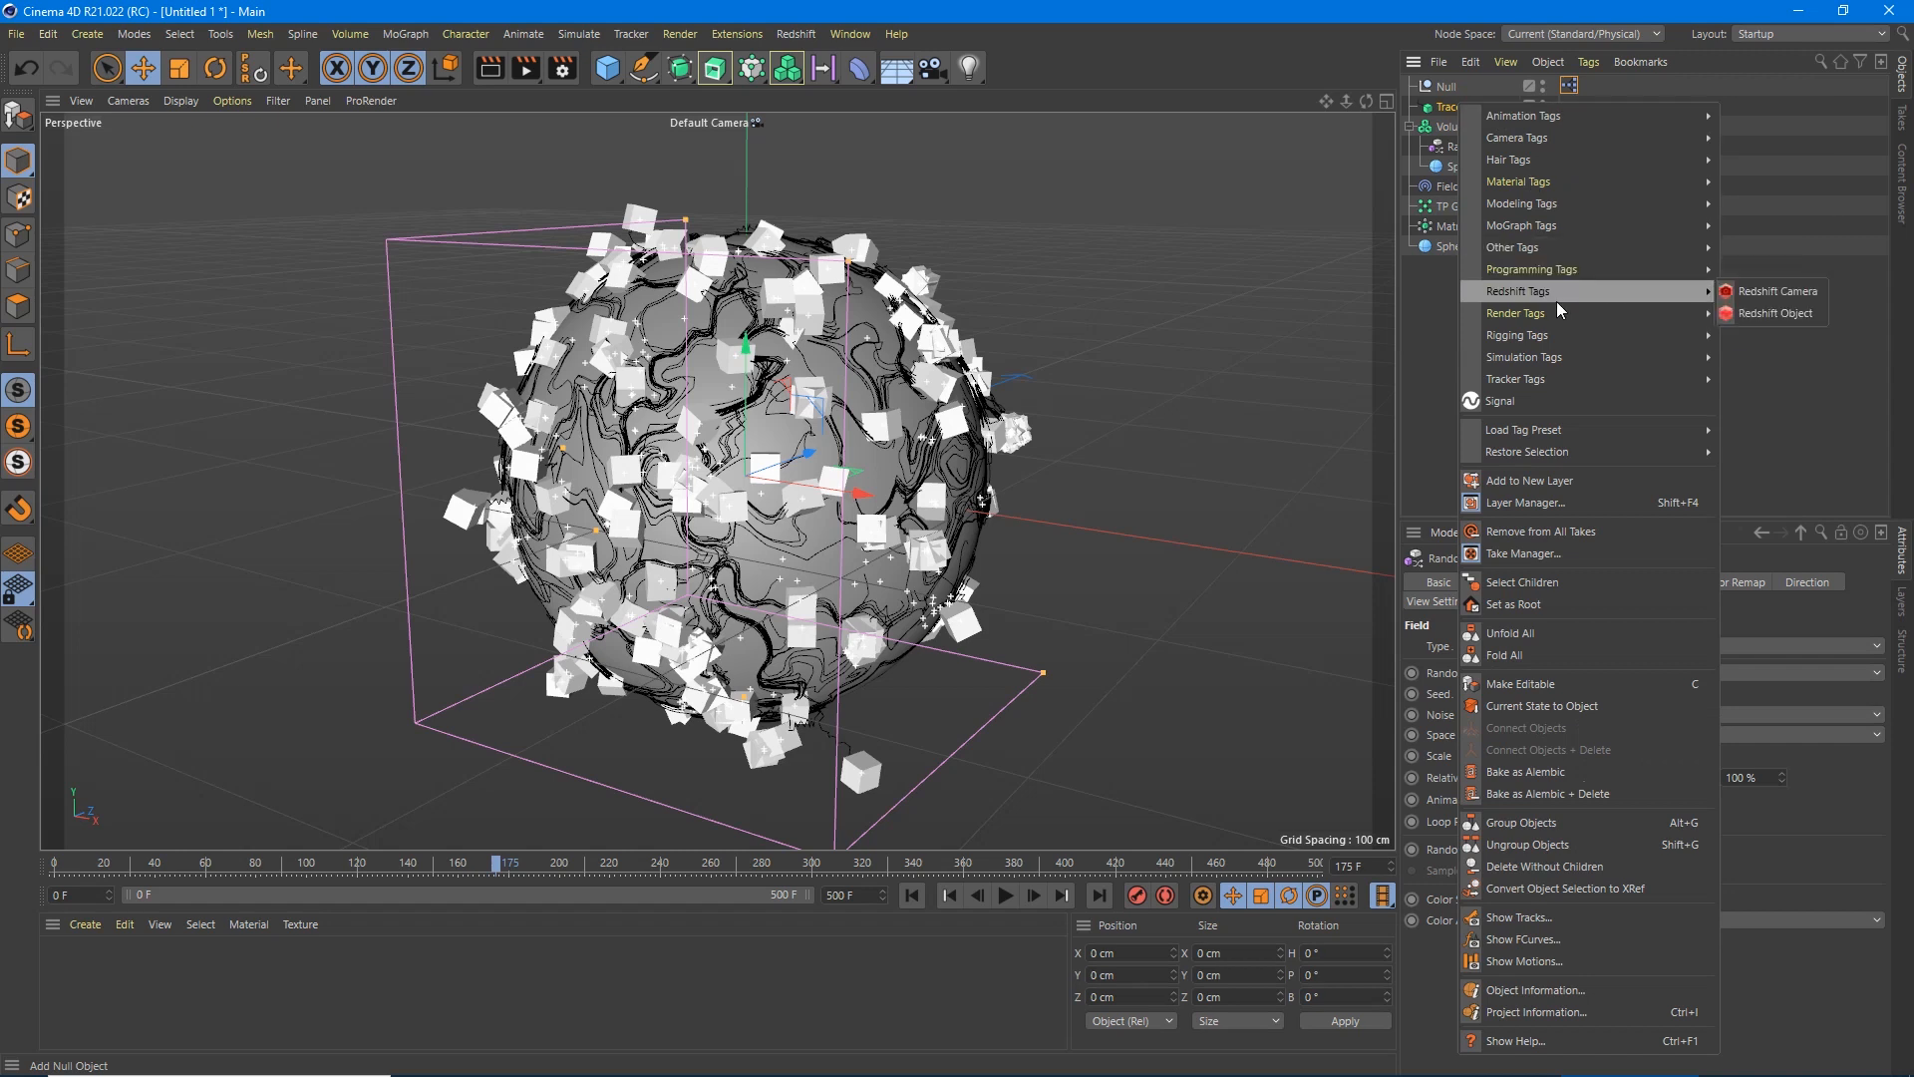
click(1439, 310)
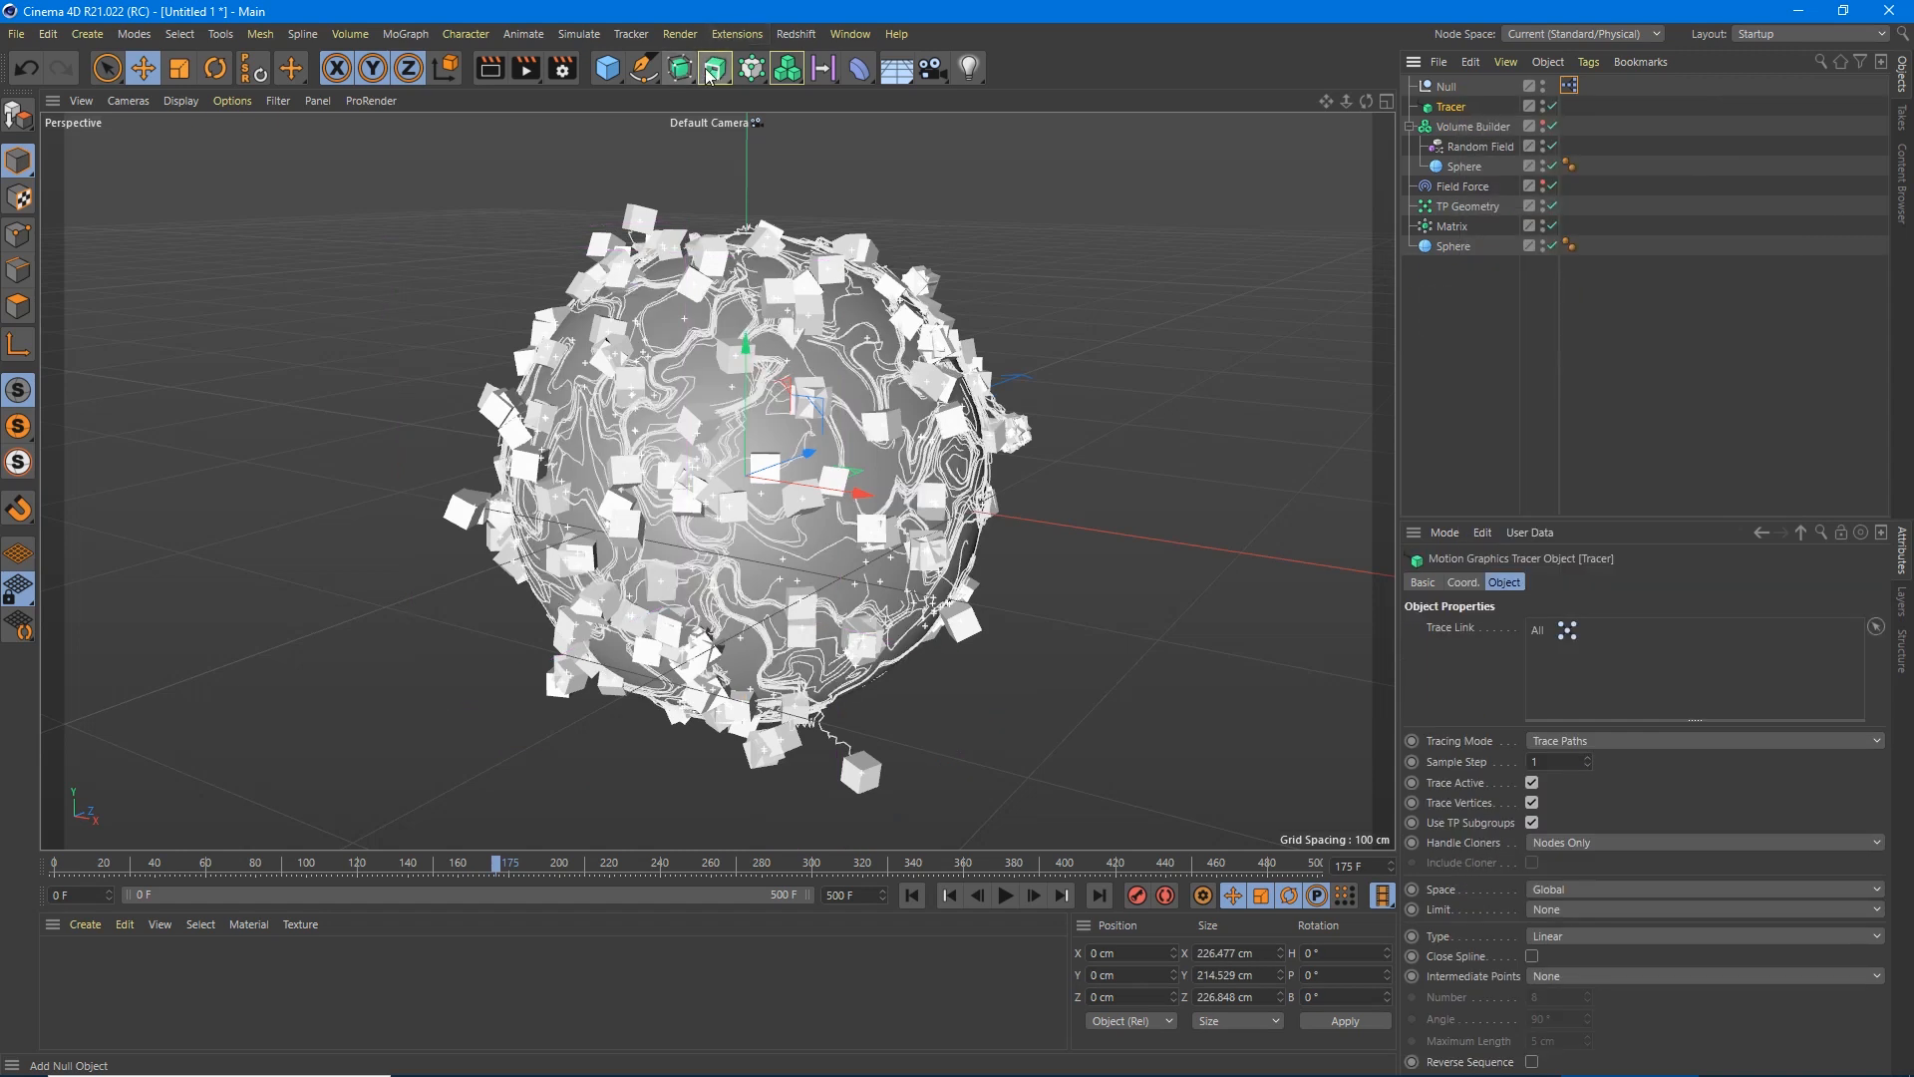
click(644, 68)
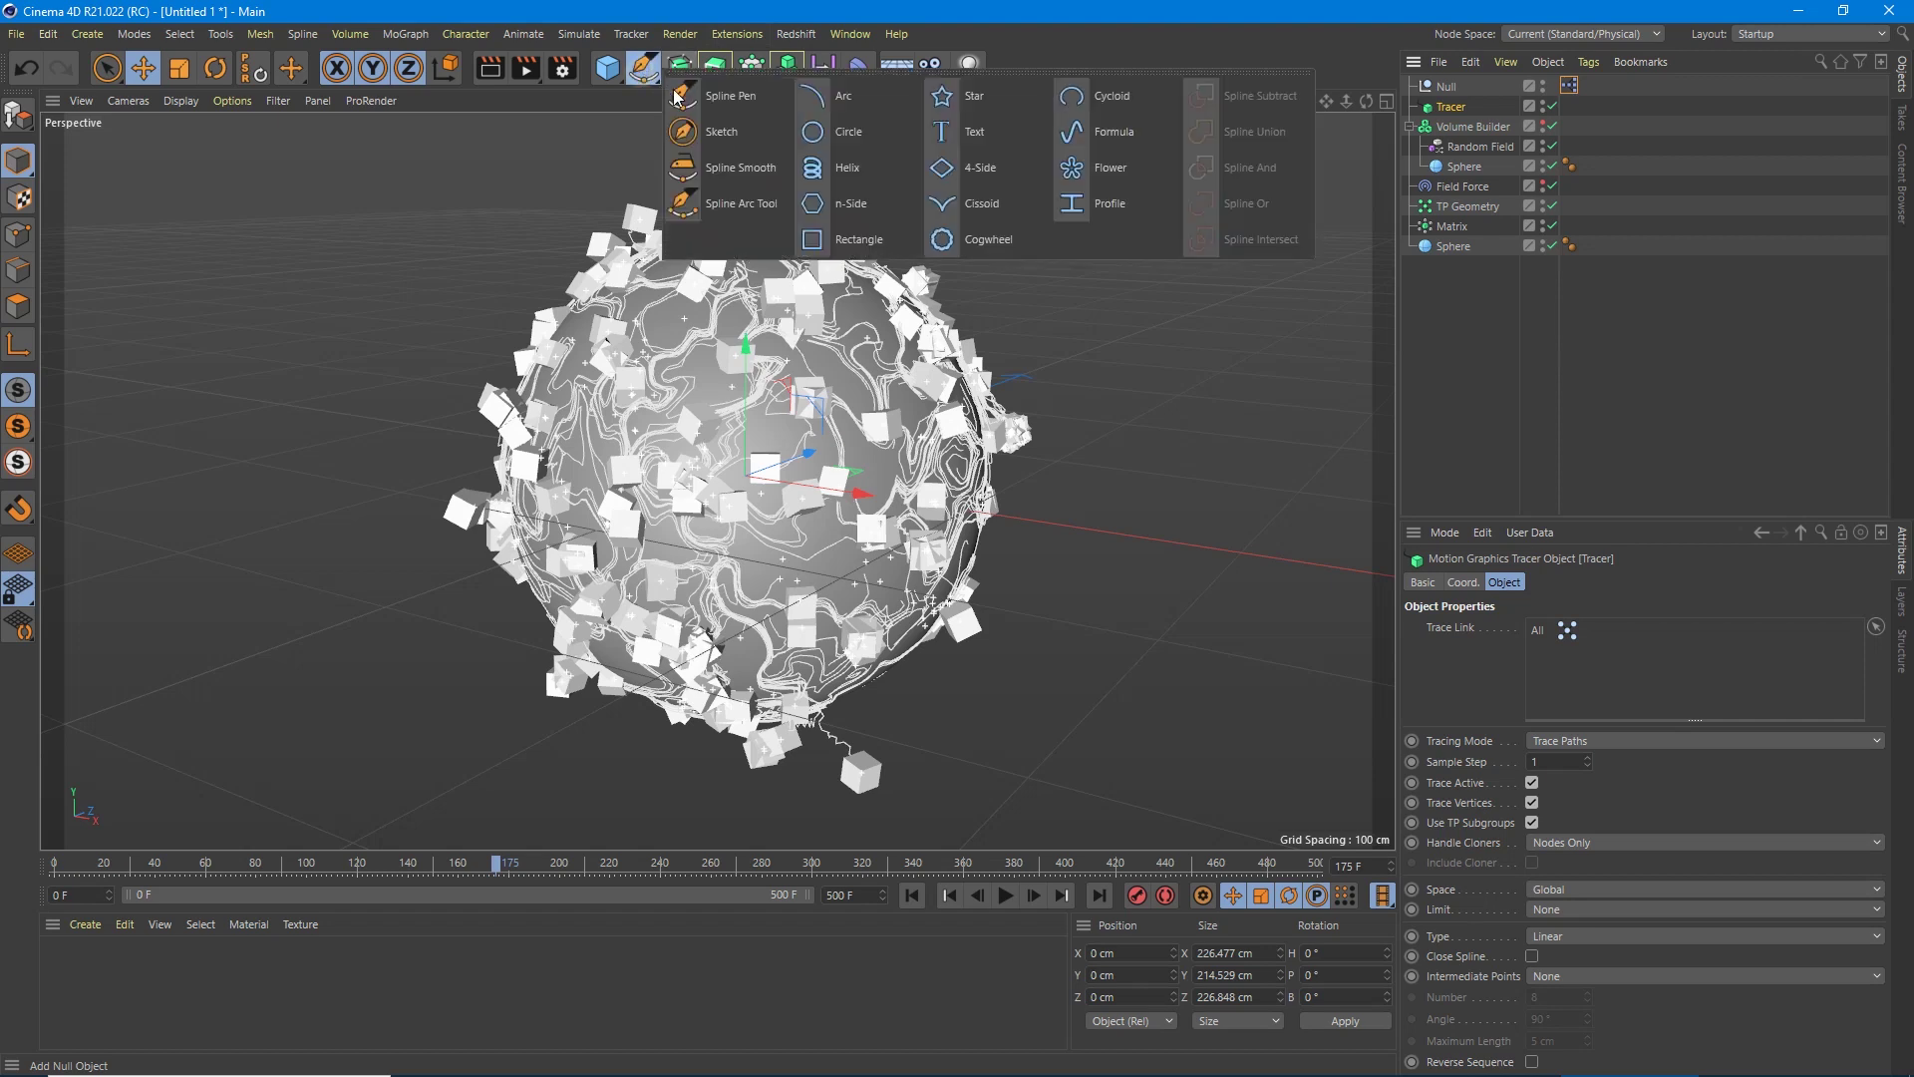
click(849, 134)
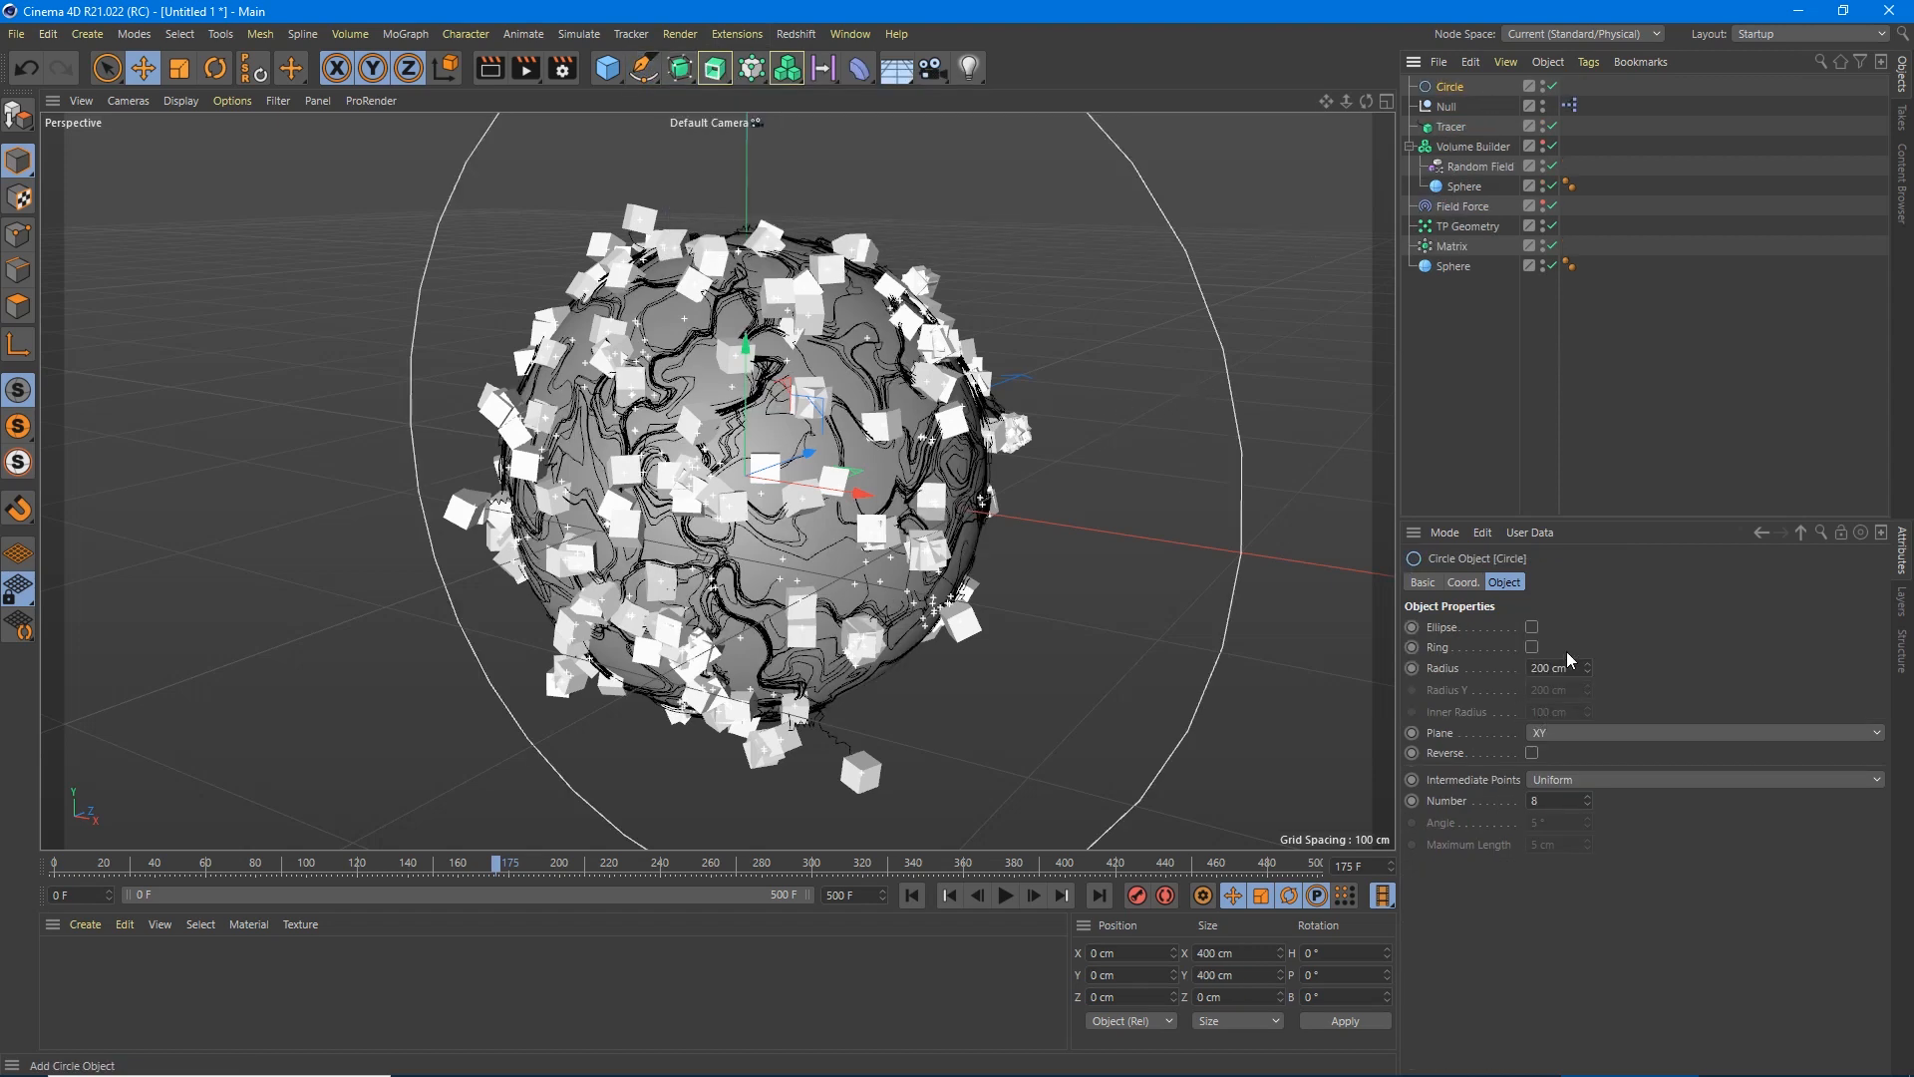
text(2)
key(Return)
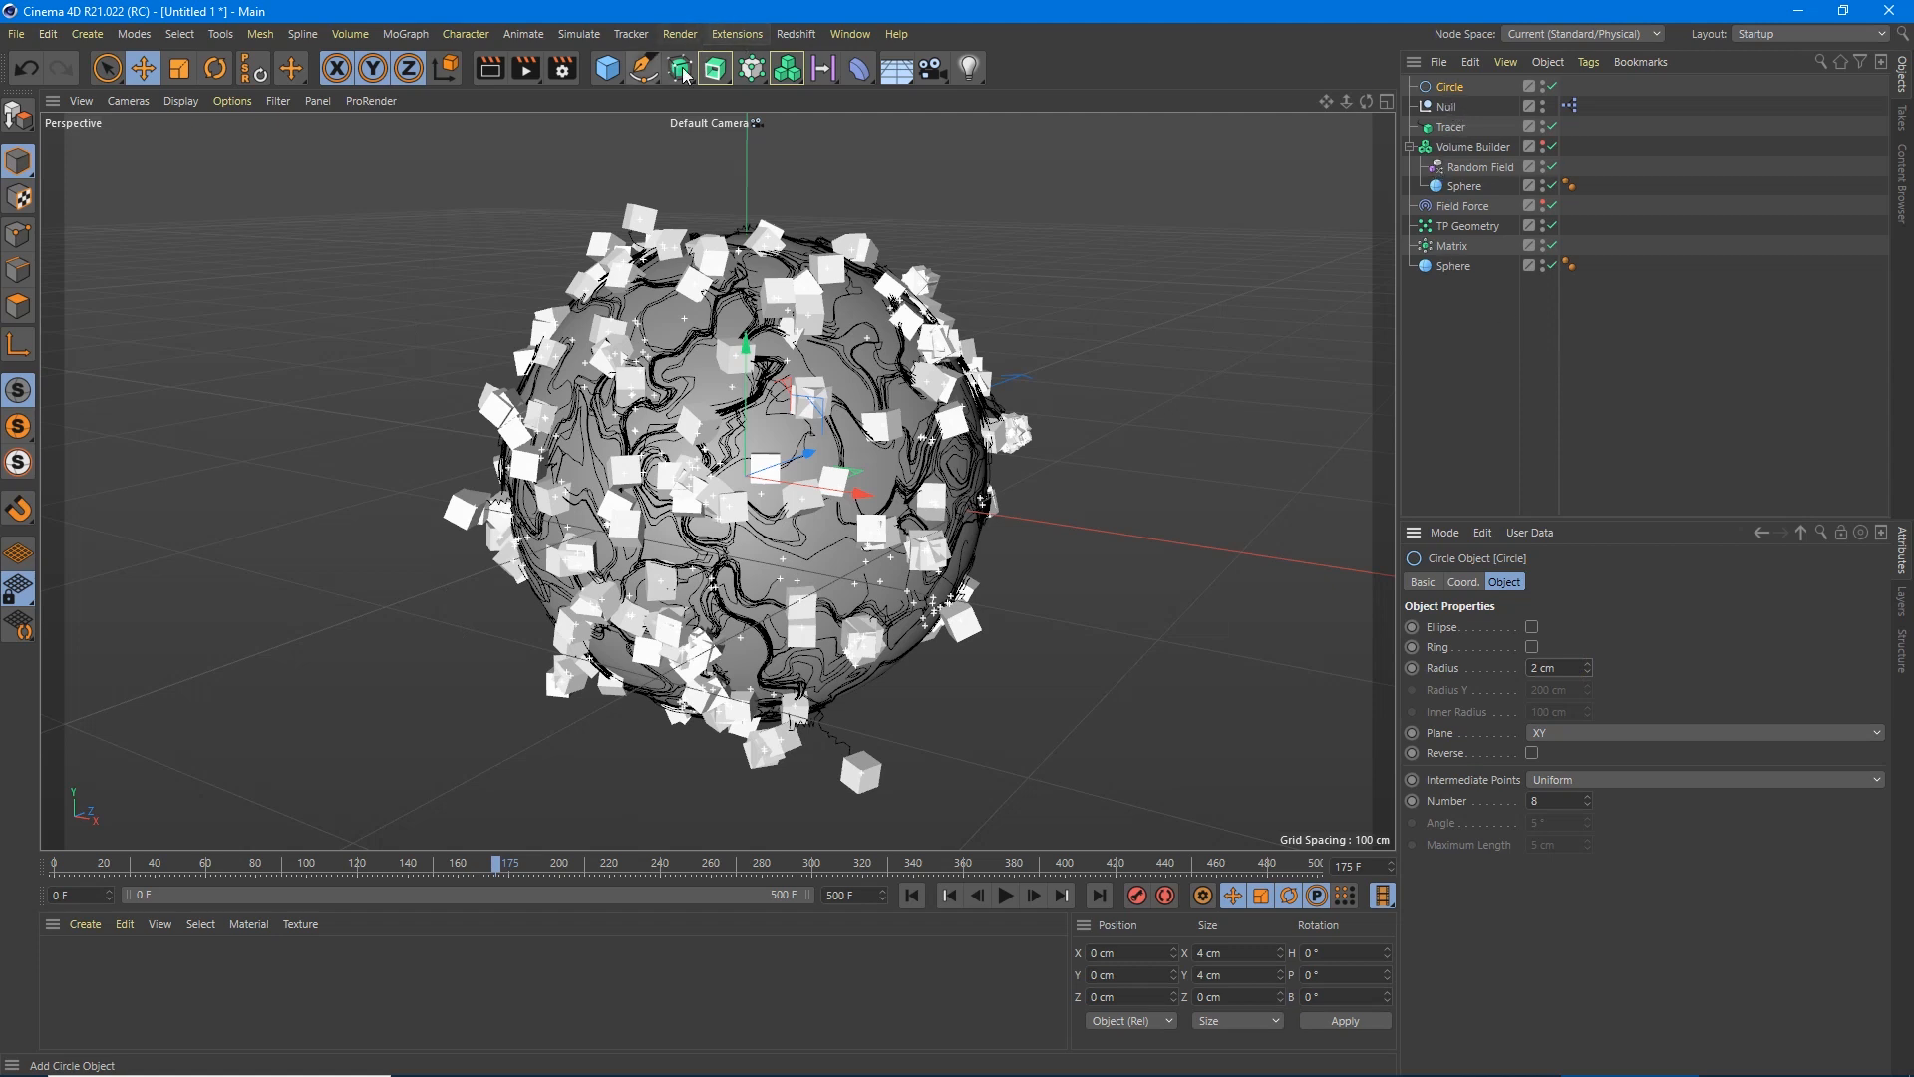
click(714, 67)
click(755, 204)
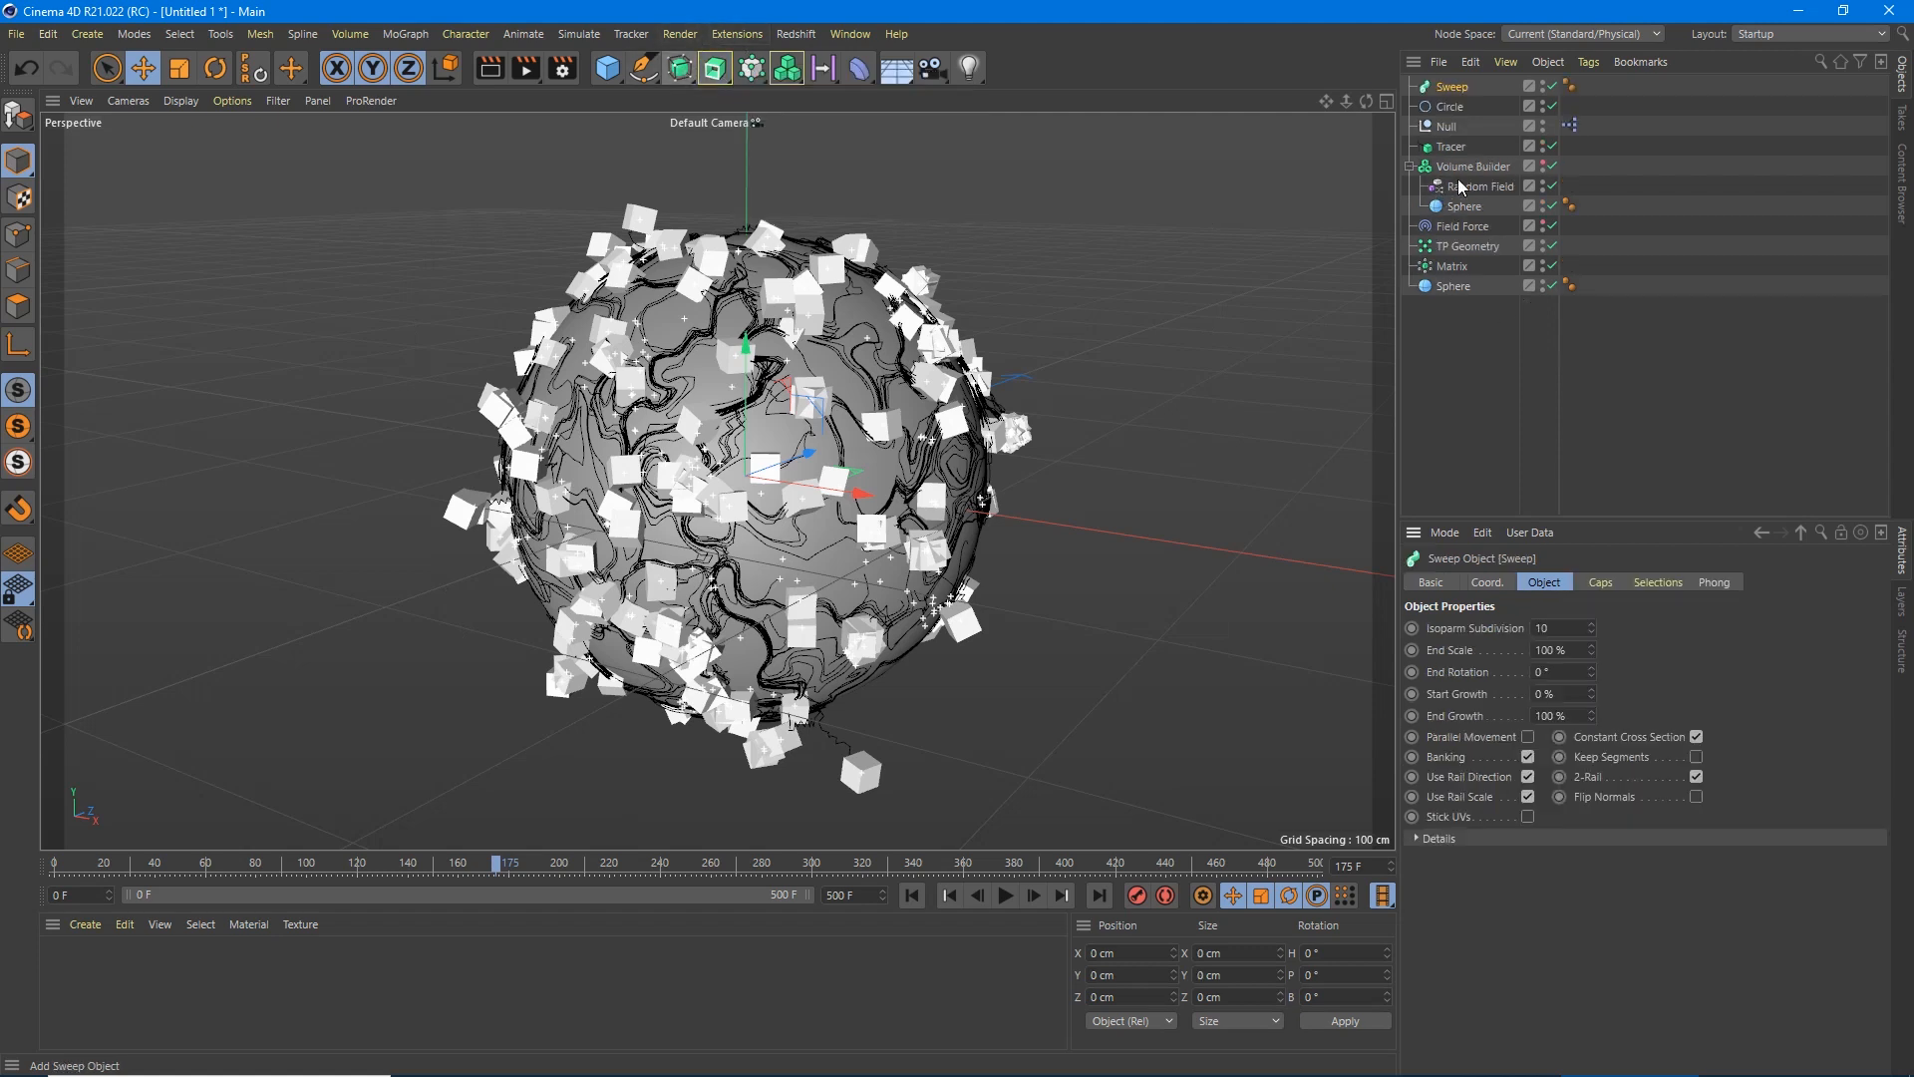
Nest the Tracer under the Sweep and play from frame 0 to see the result.
drag(1451, 146, 1450, 90)
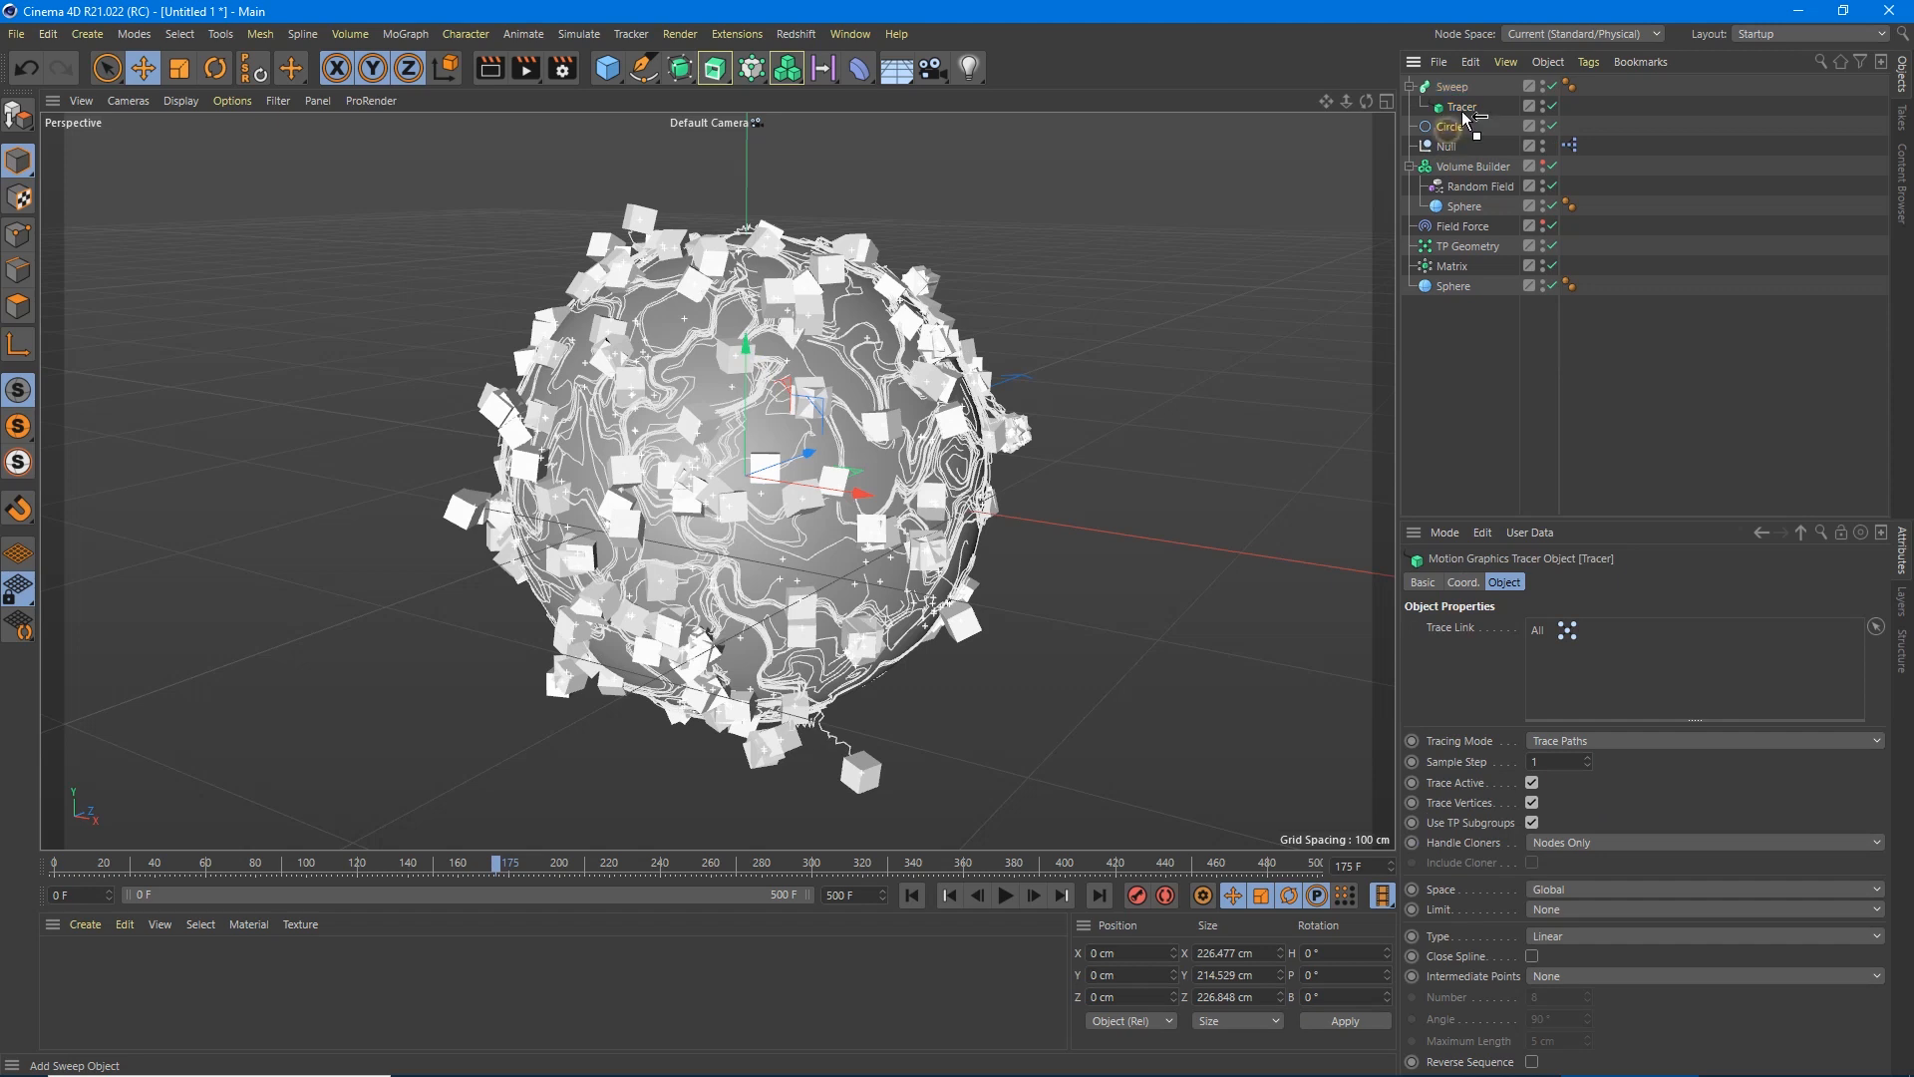
click(1457, 125)
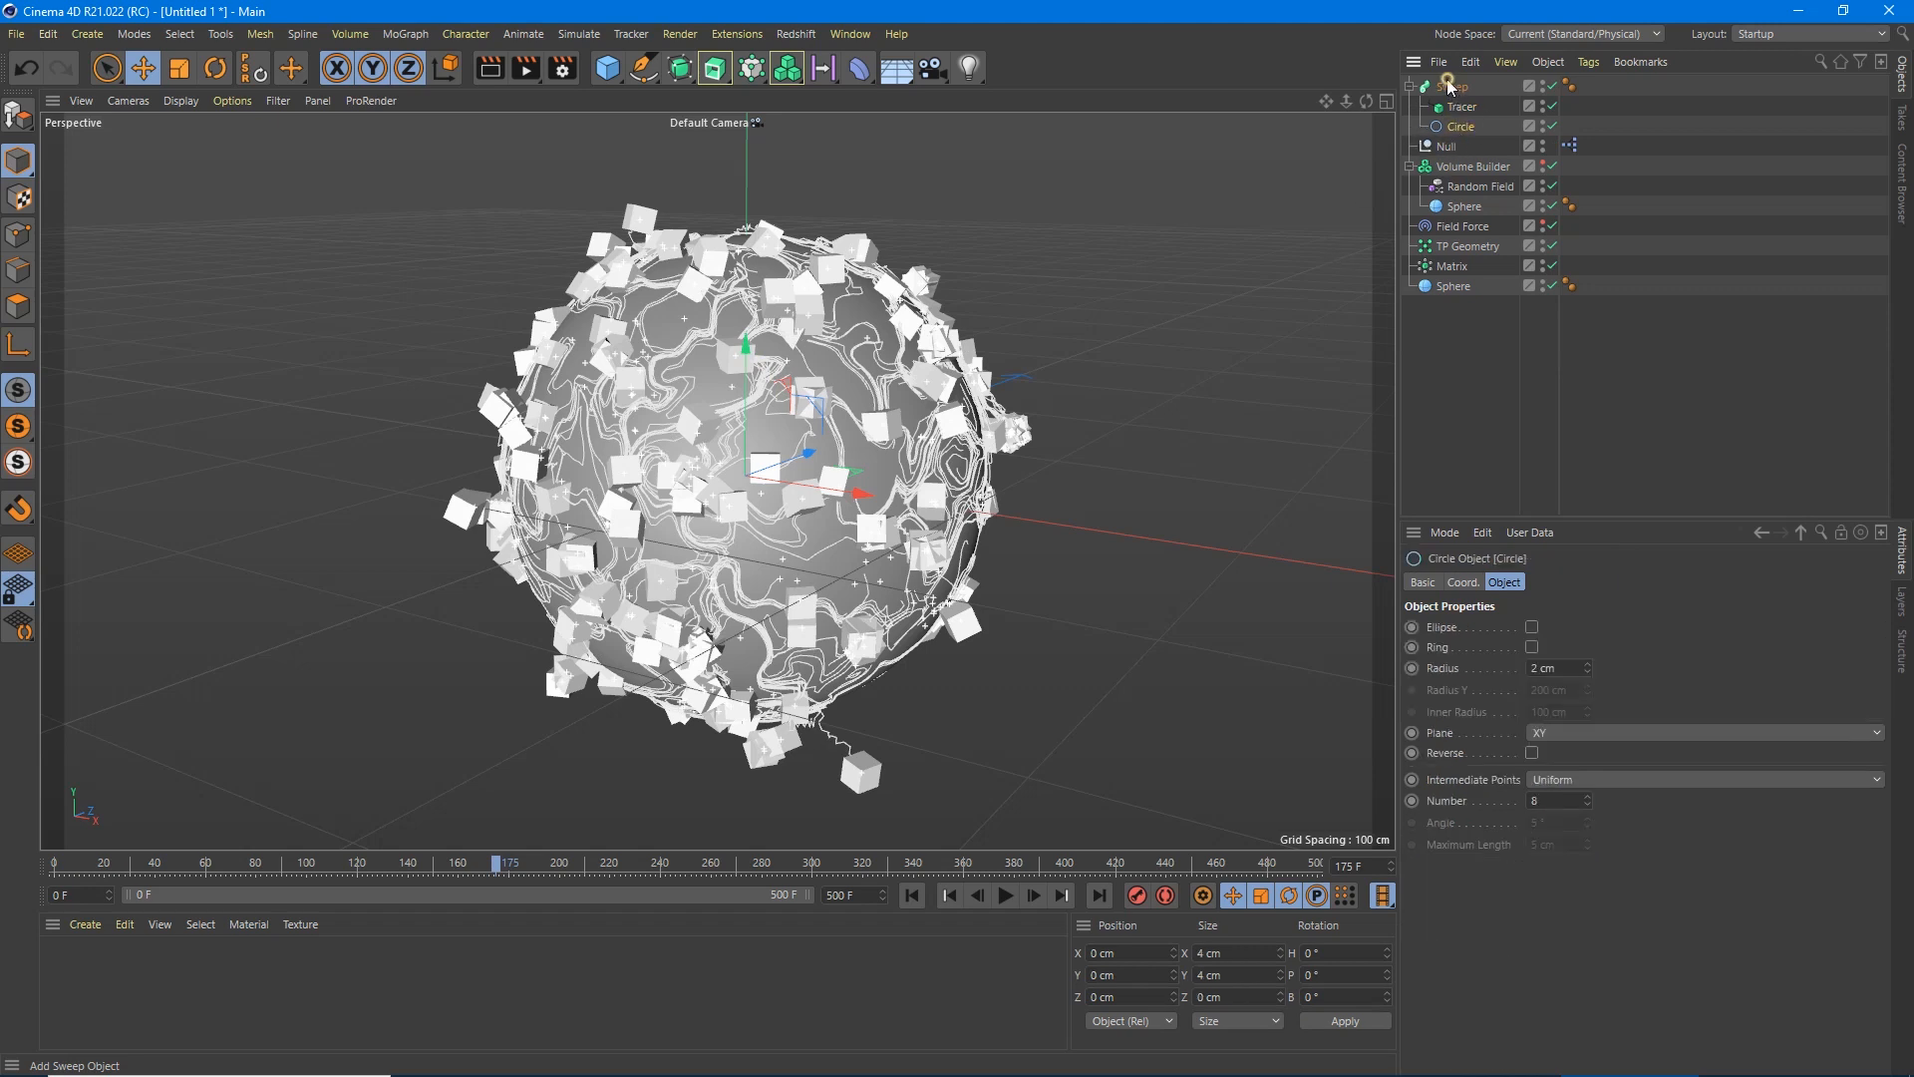
click(1448, 85)
key(shift+f)
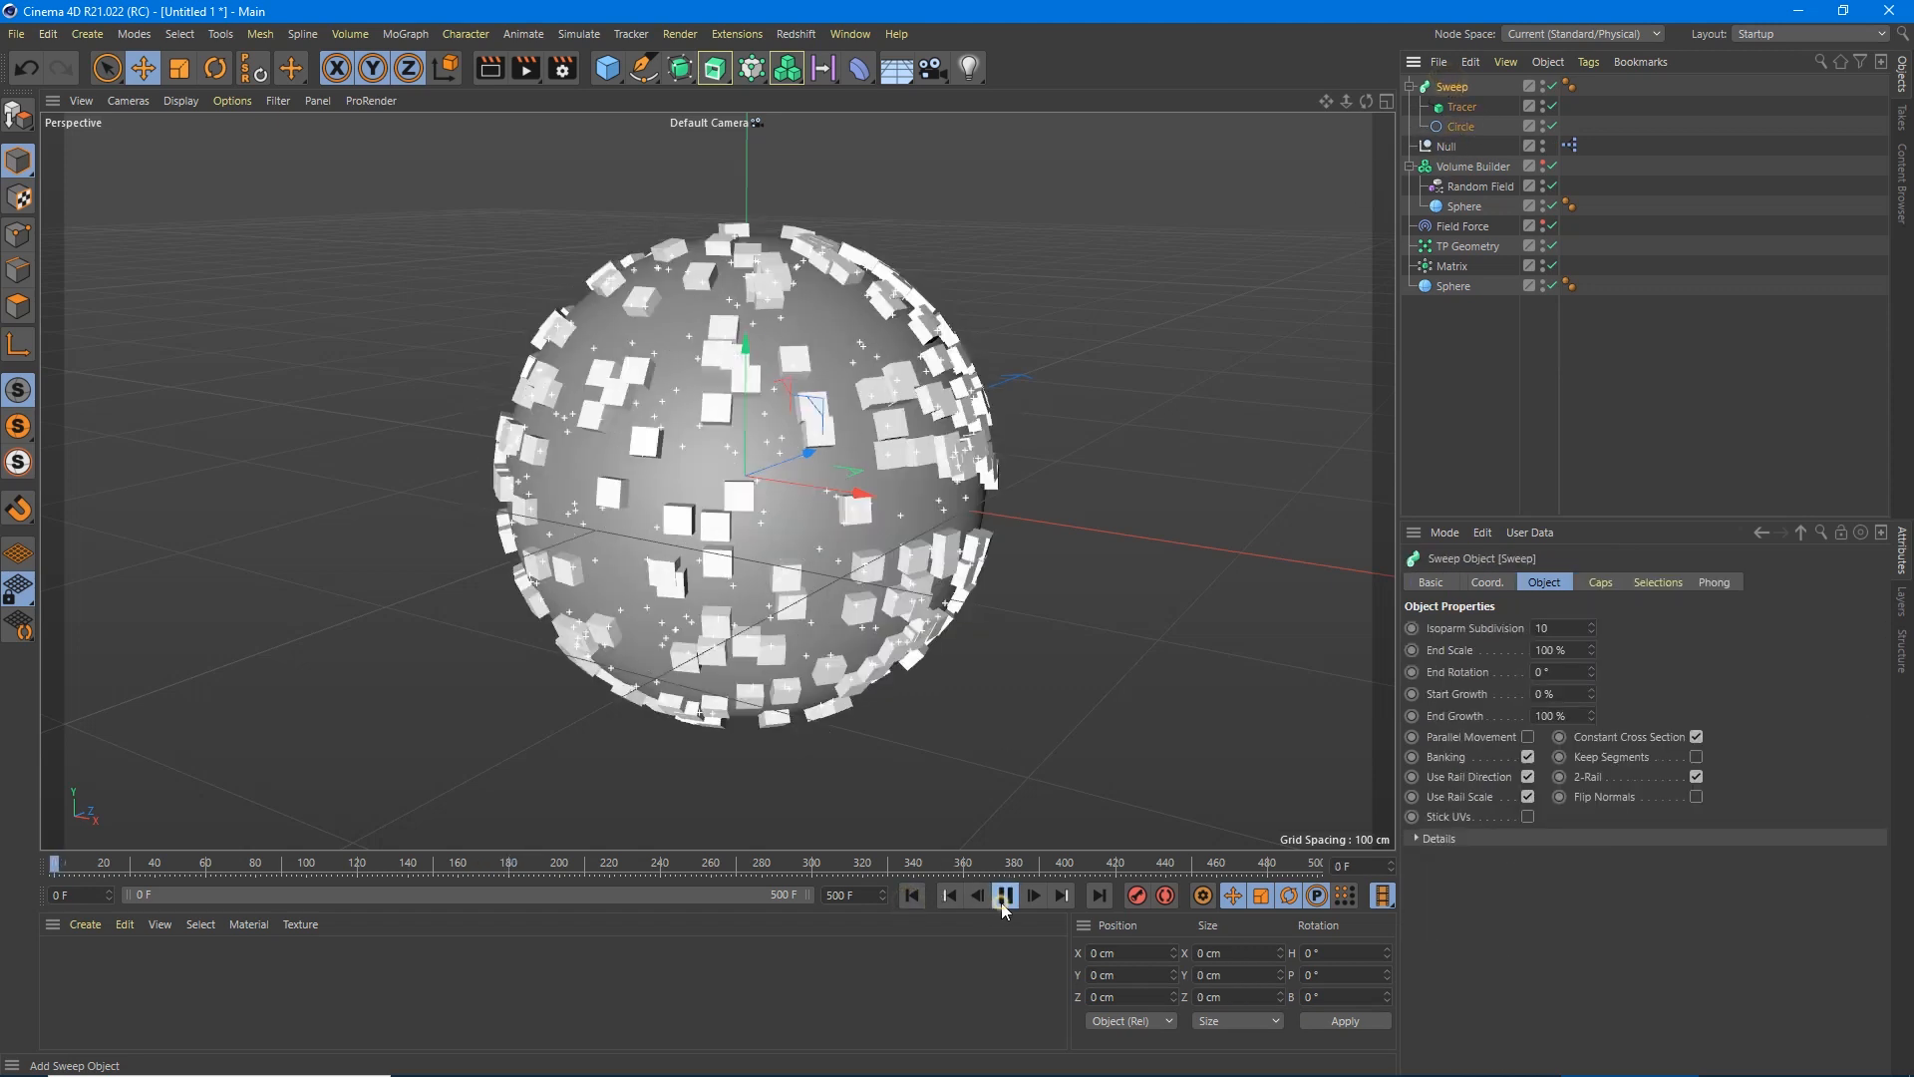
click(1005, 894)
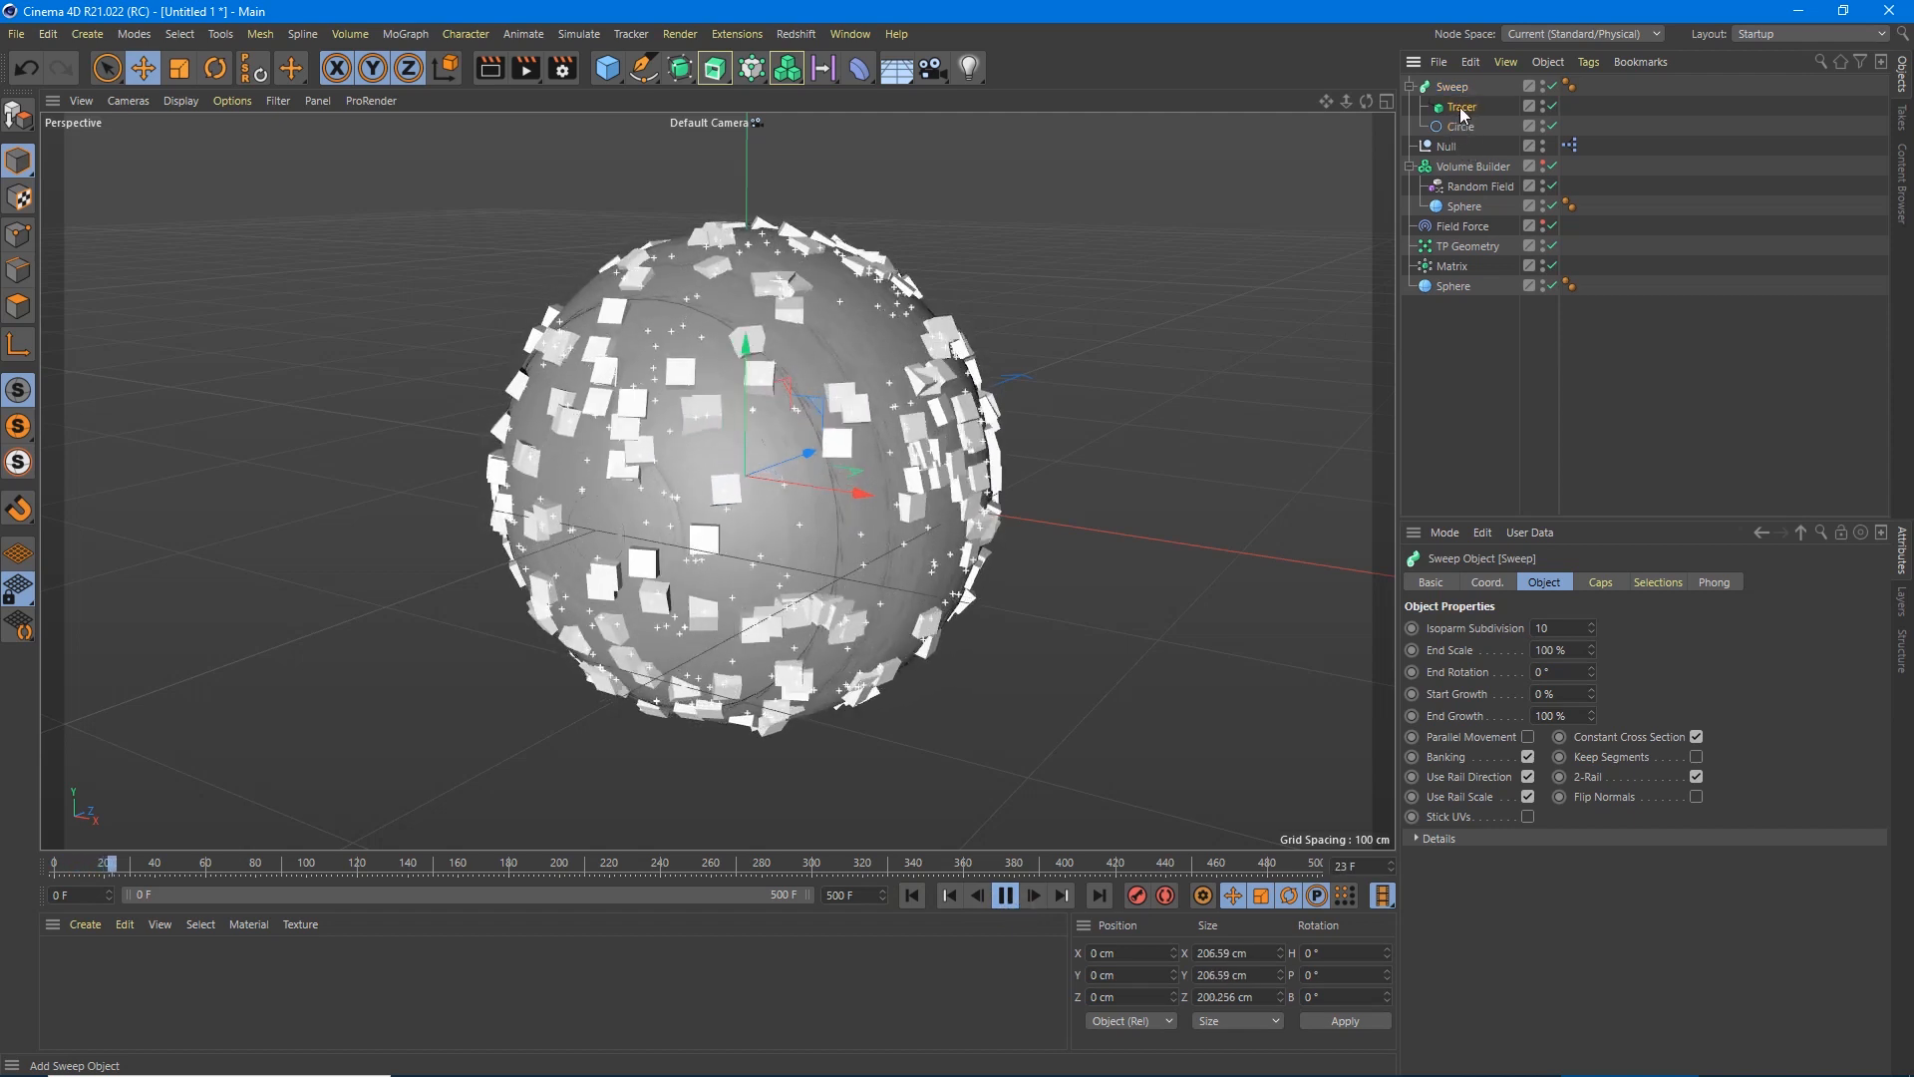
Order the Circle above the Tracer inside the Sweep and replay so thin tubes grow to frame 11.
drag(1461, 108, 1465, 134)
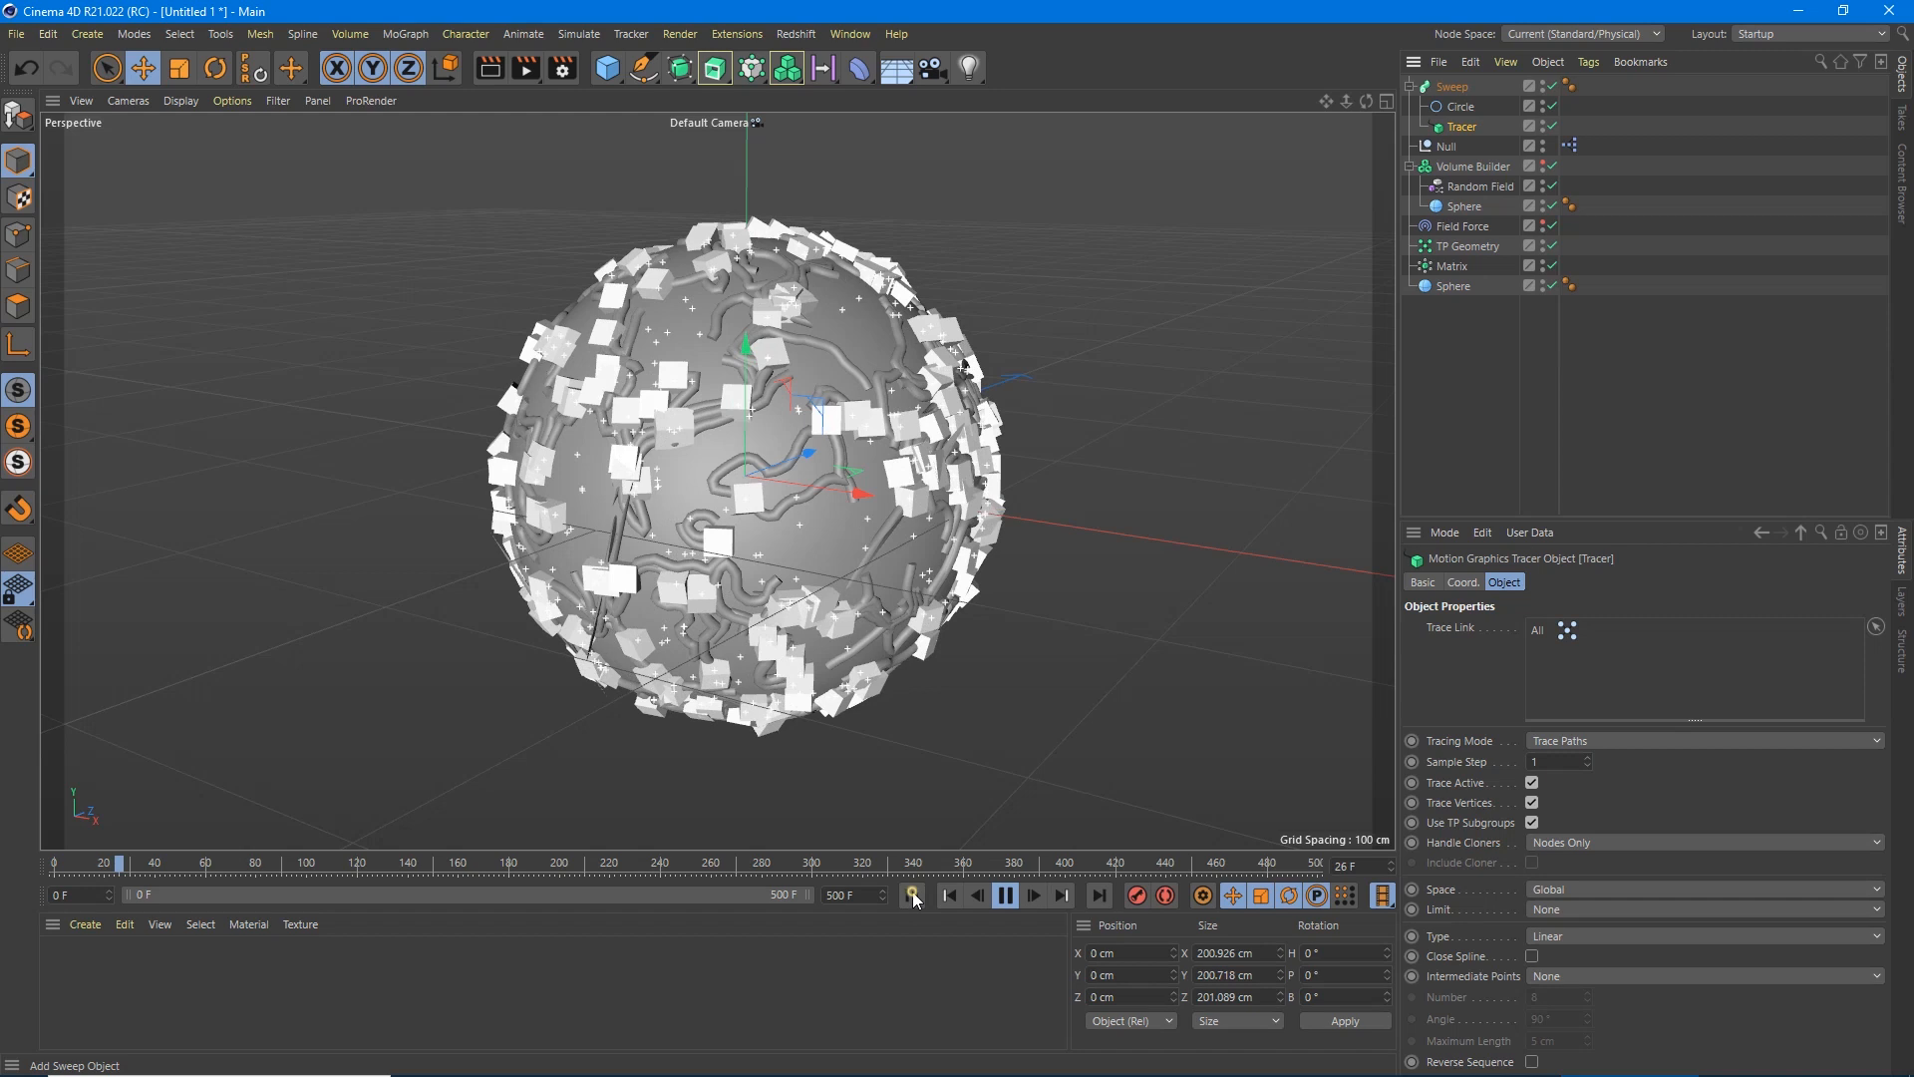
key(shift+f)
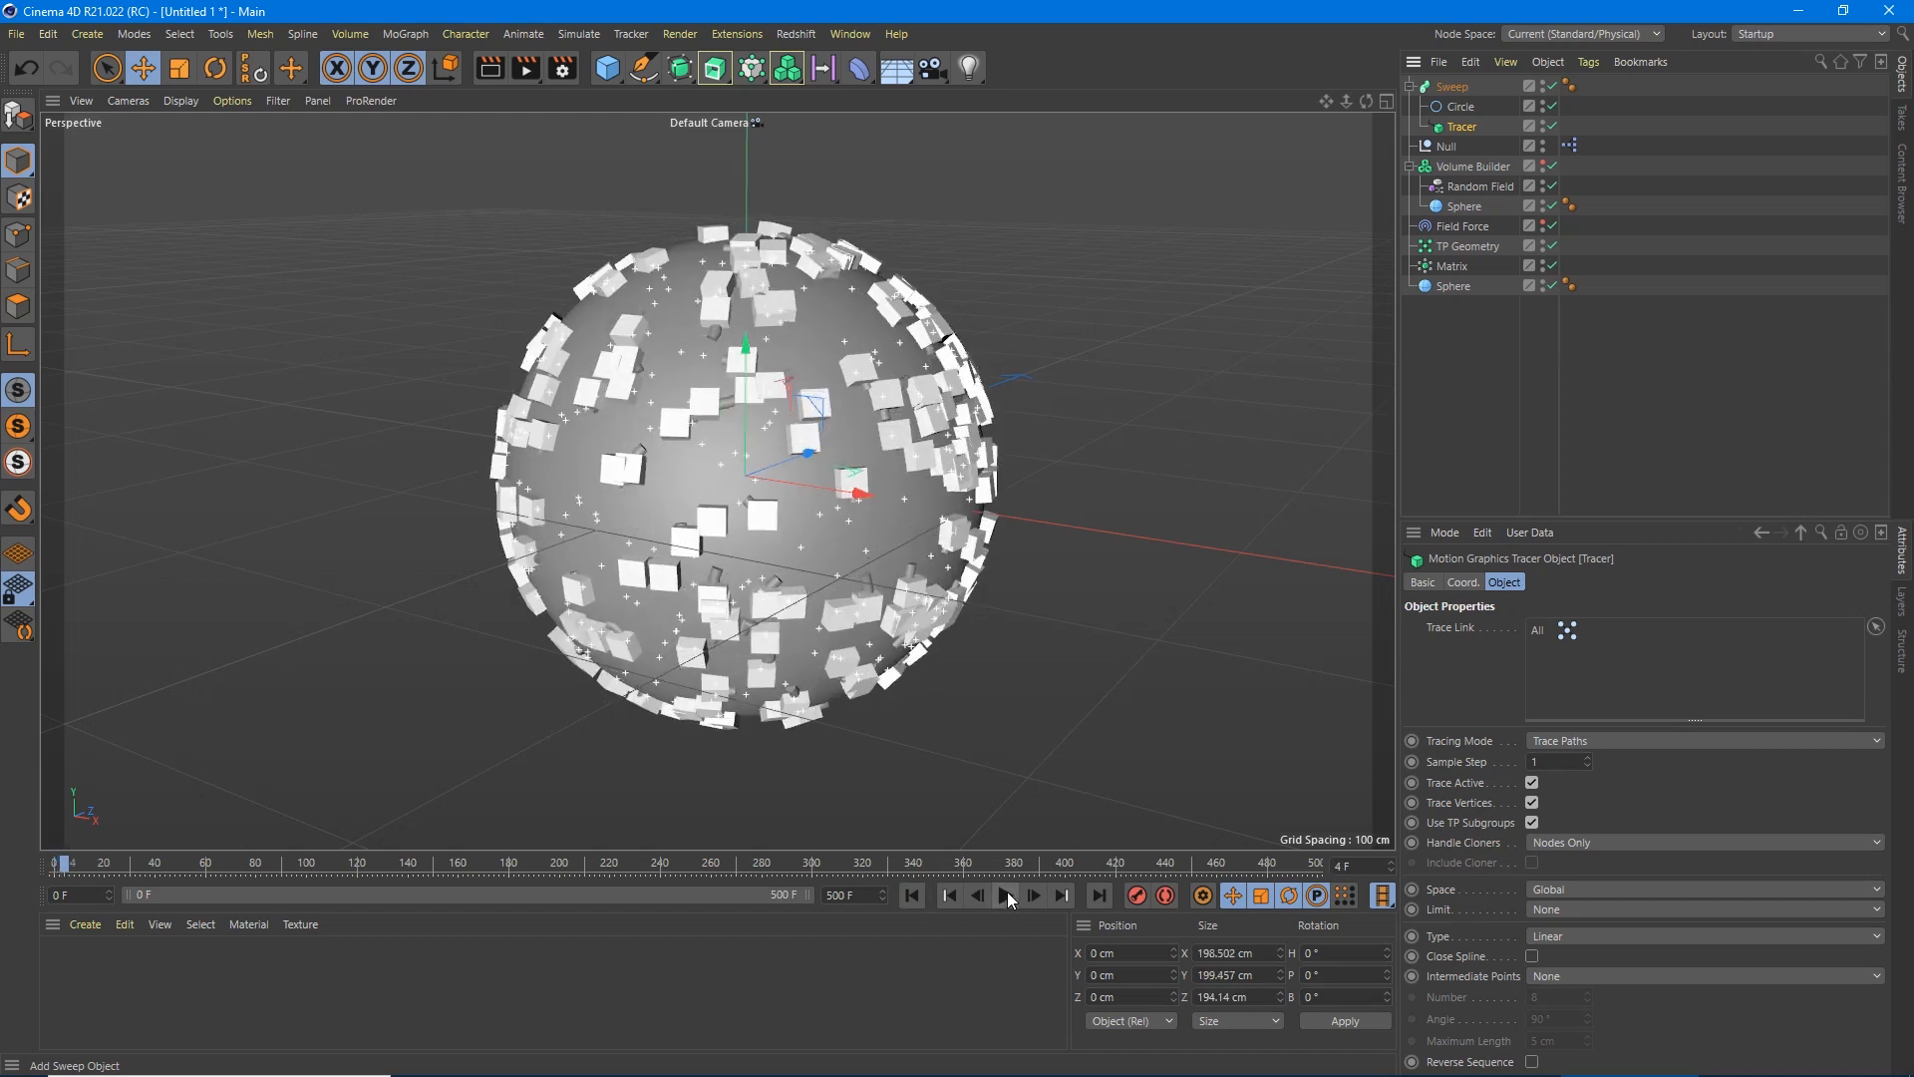
click(1007, 895)
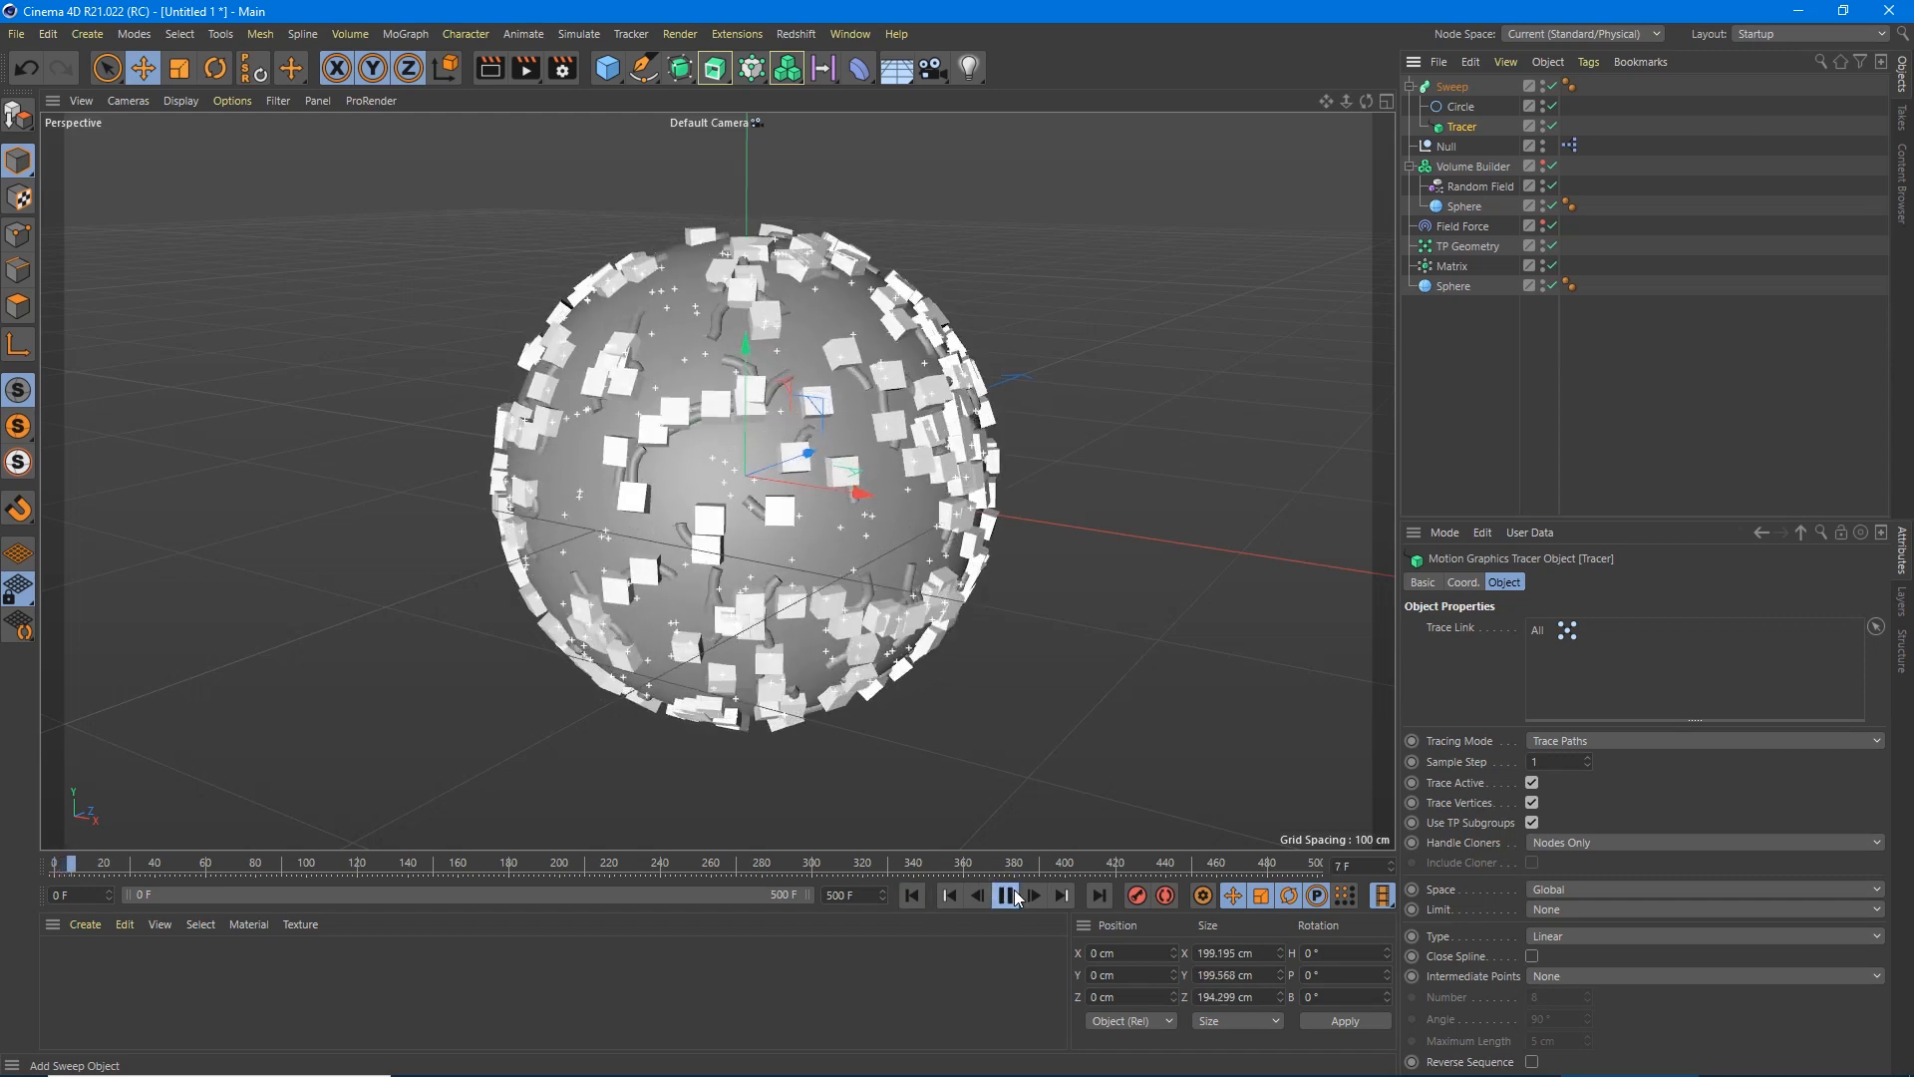
click(1007, 894)
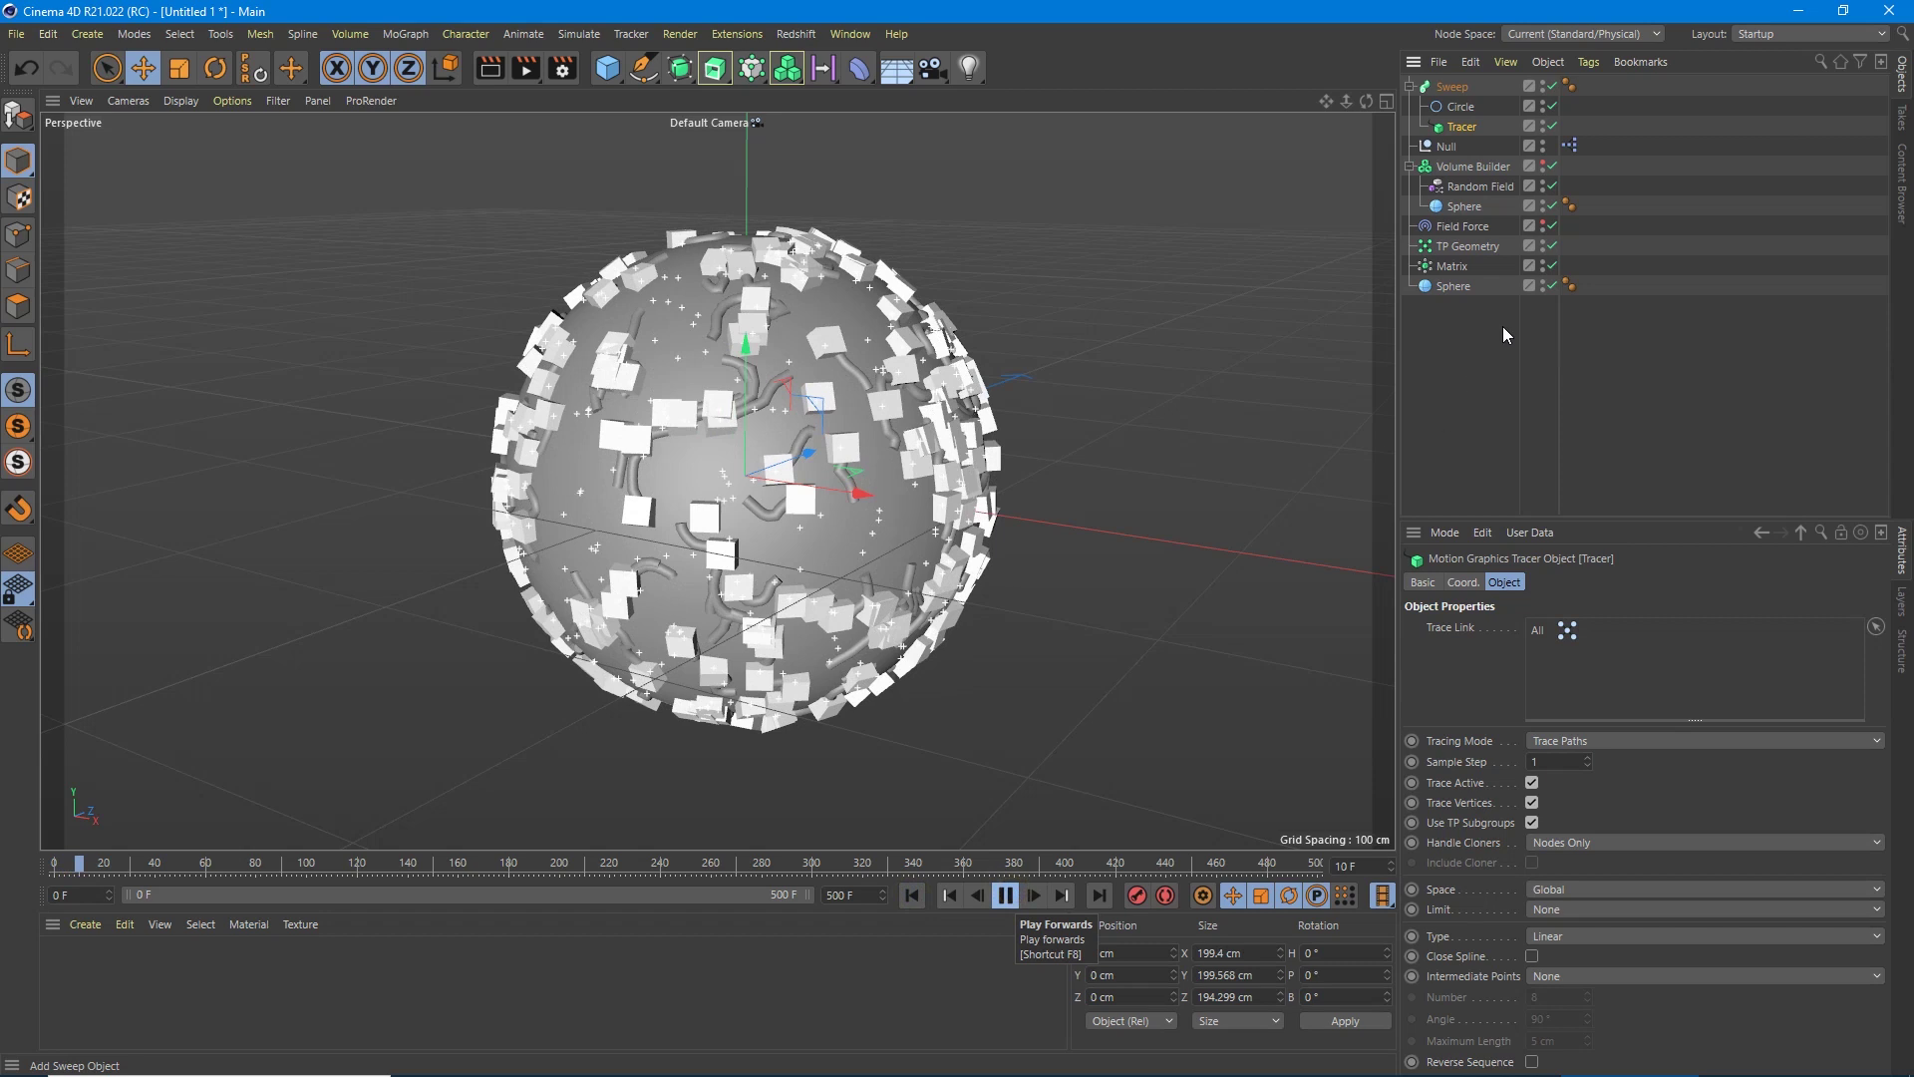
Give the Sweep's start and end caps a Round bevel of 0.5 cm, then review its other settings.
click(1452, 85)
click(1599, 583)
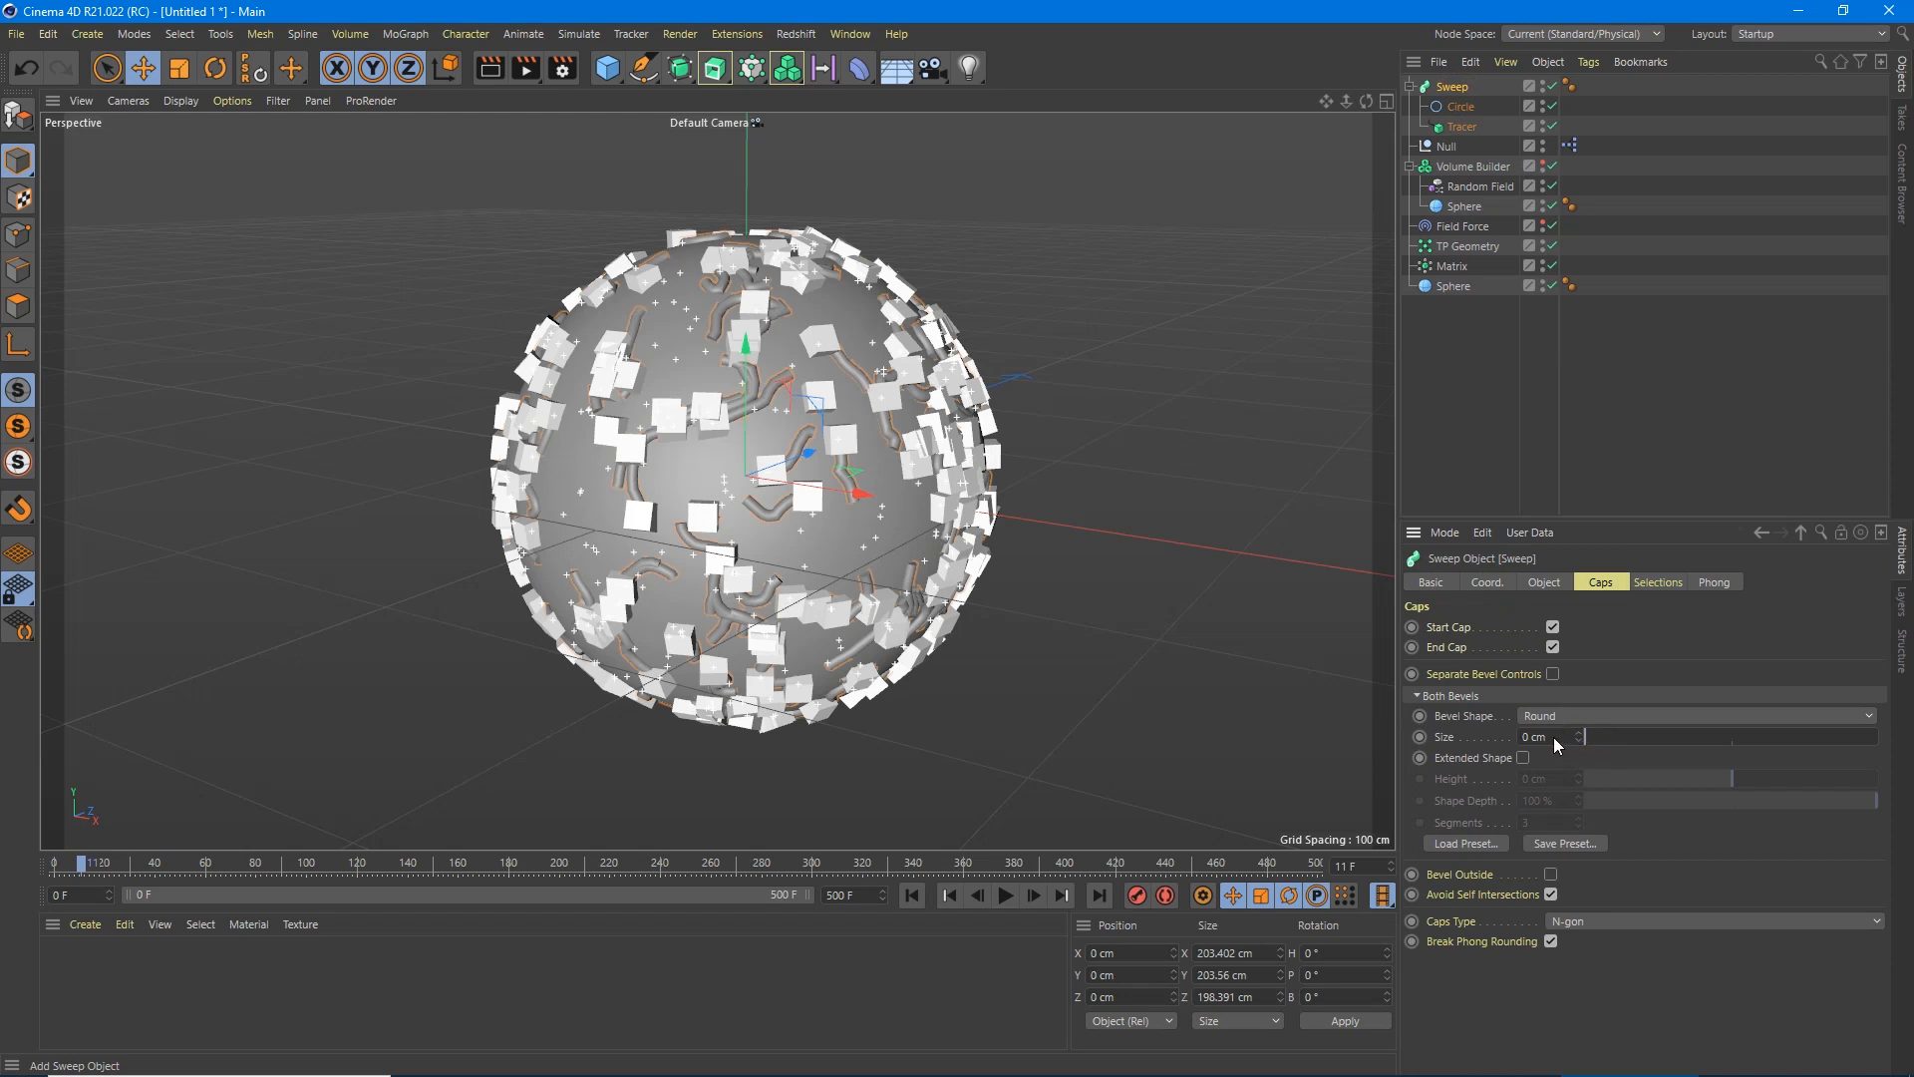
drag(1554, 738, 1553, 719)
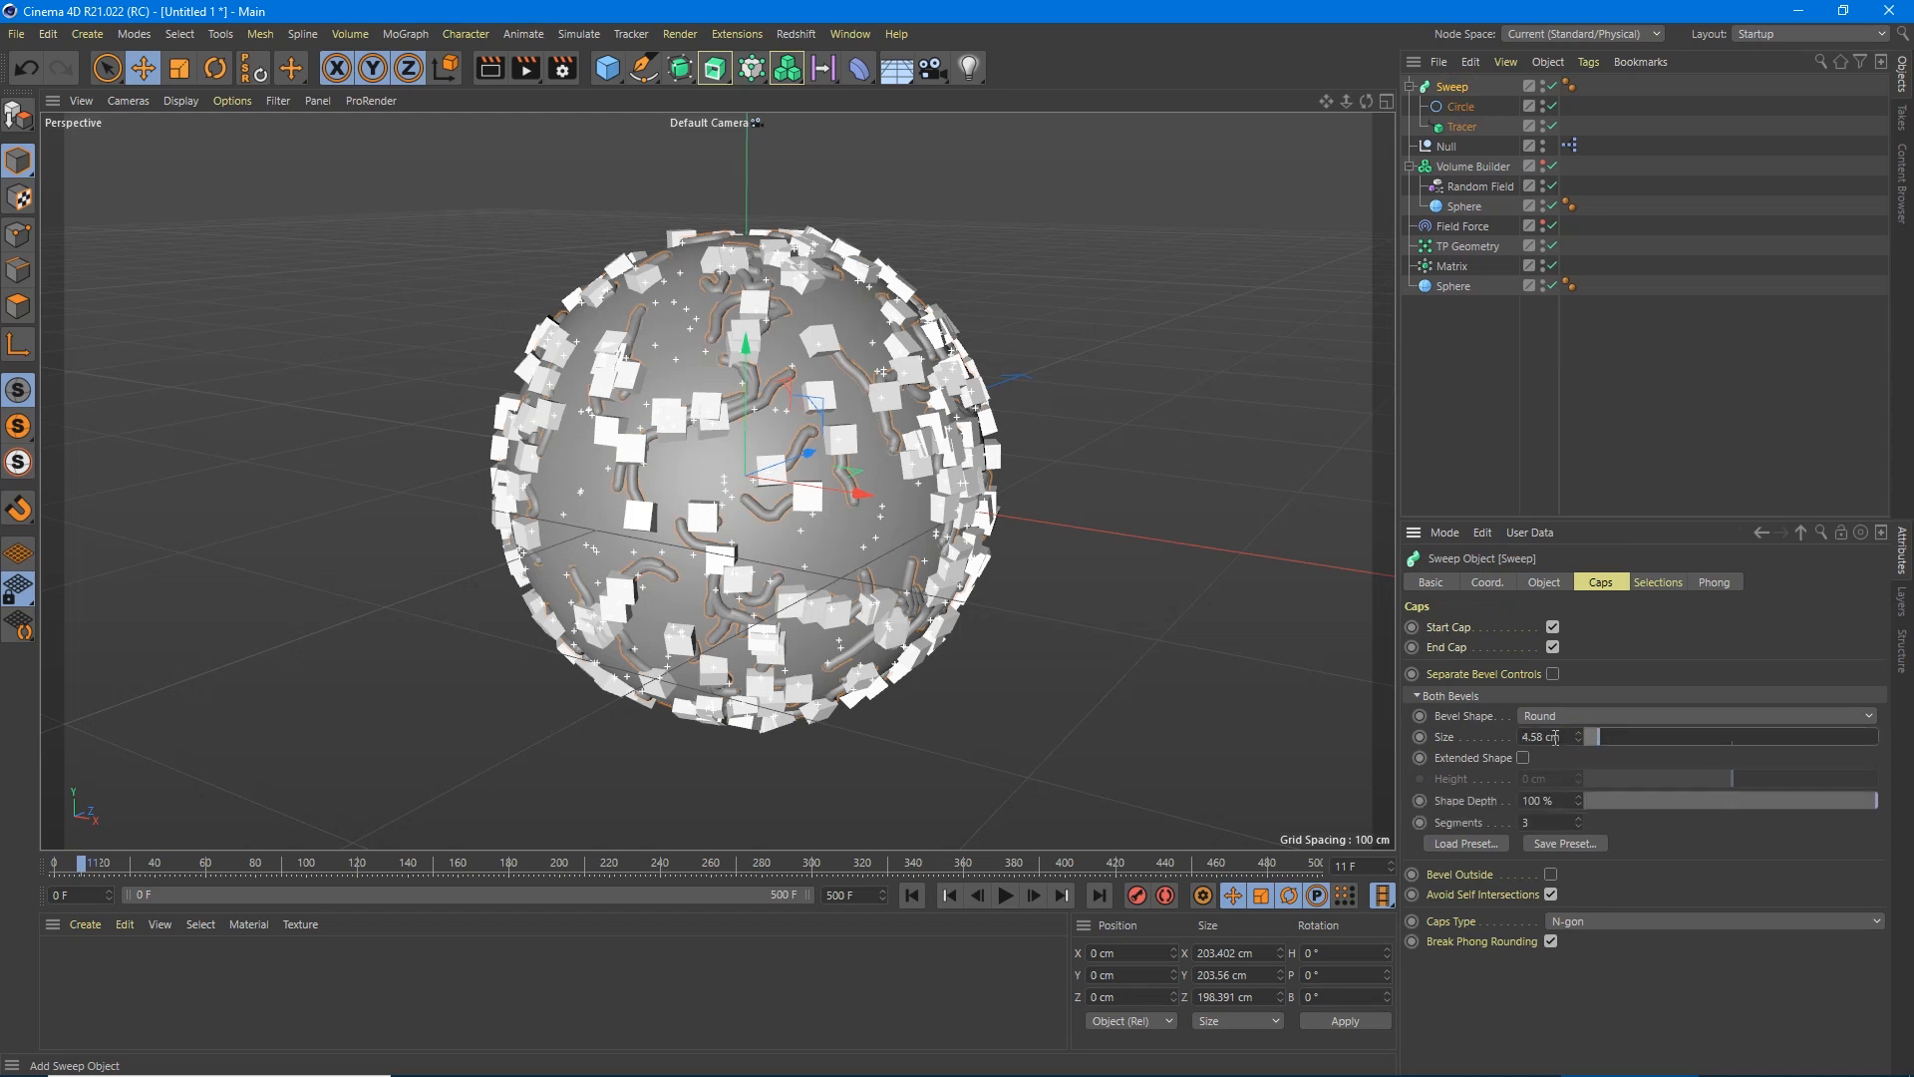
text(0.5)
key(Return)
click(1550, 581)
click(1599, 581)
click(1658, 583)
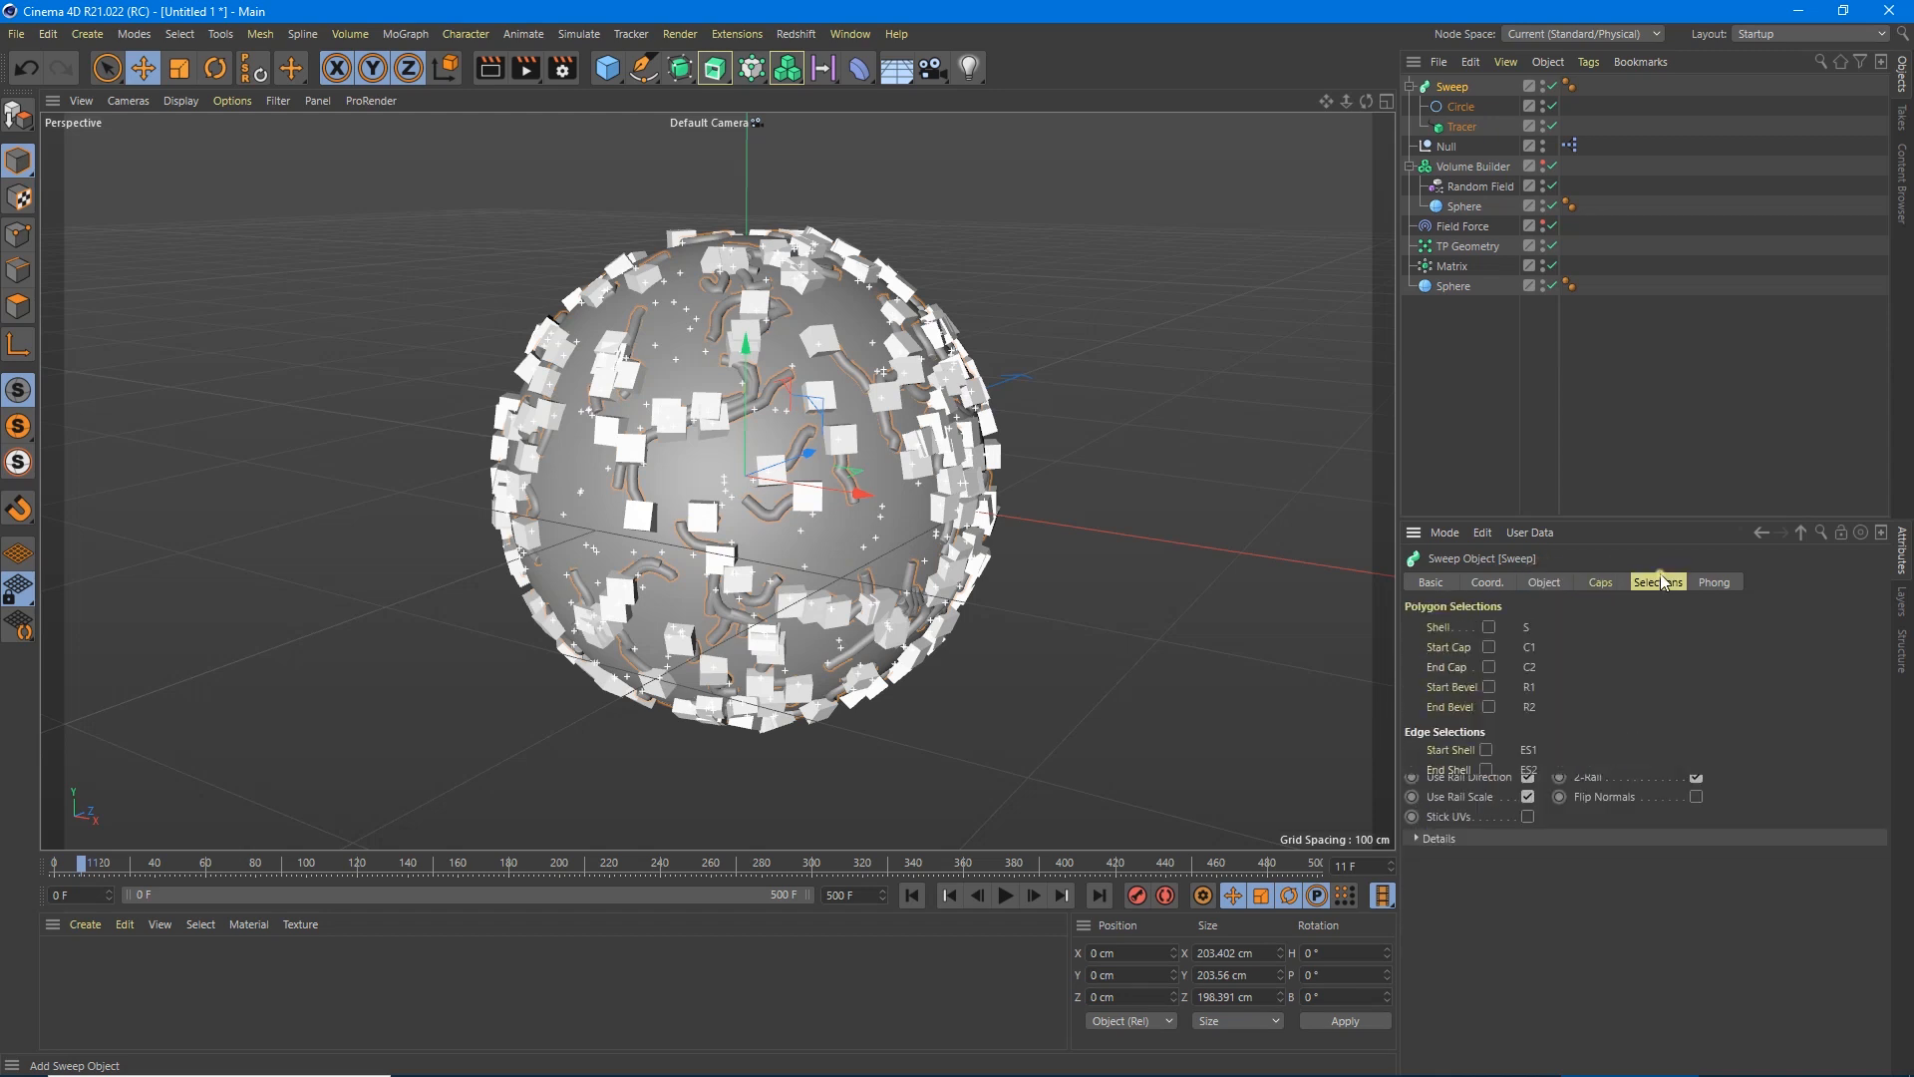
click(1545, 582)
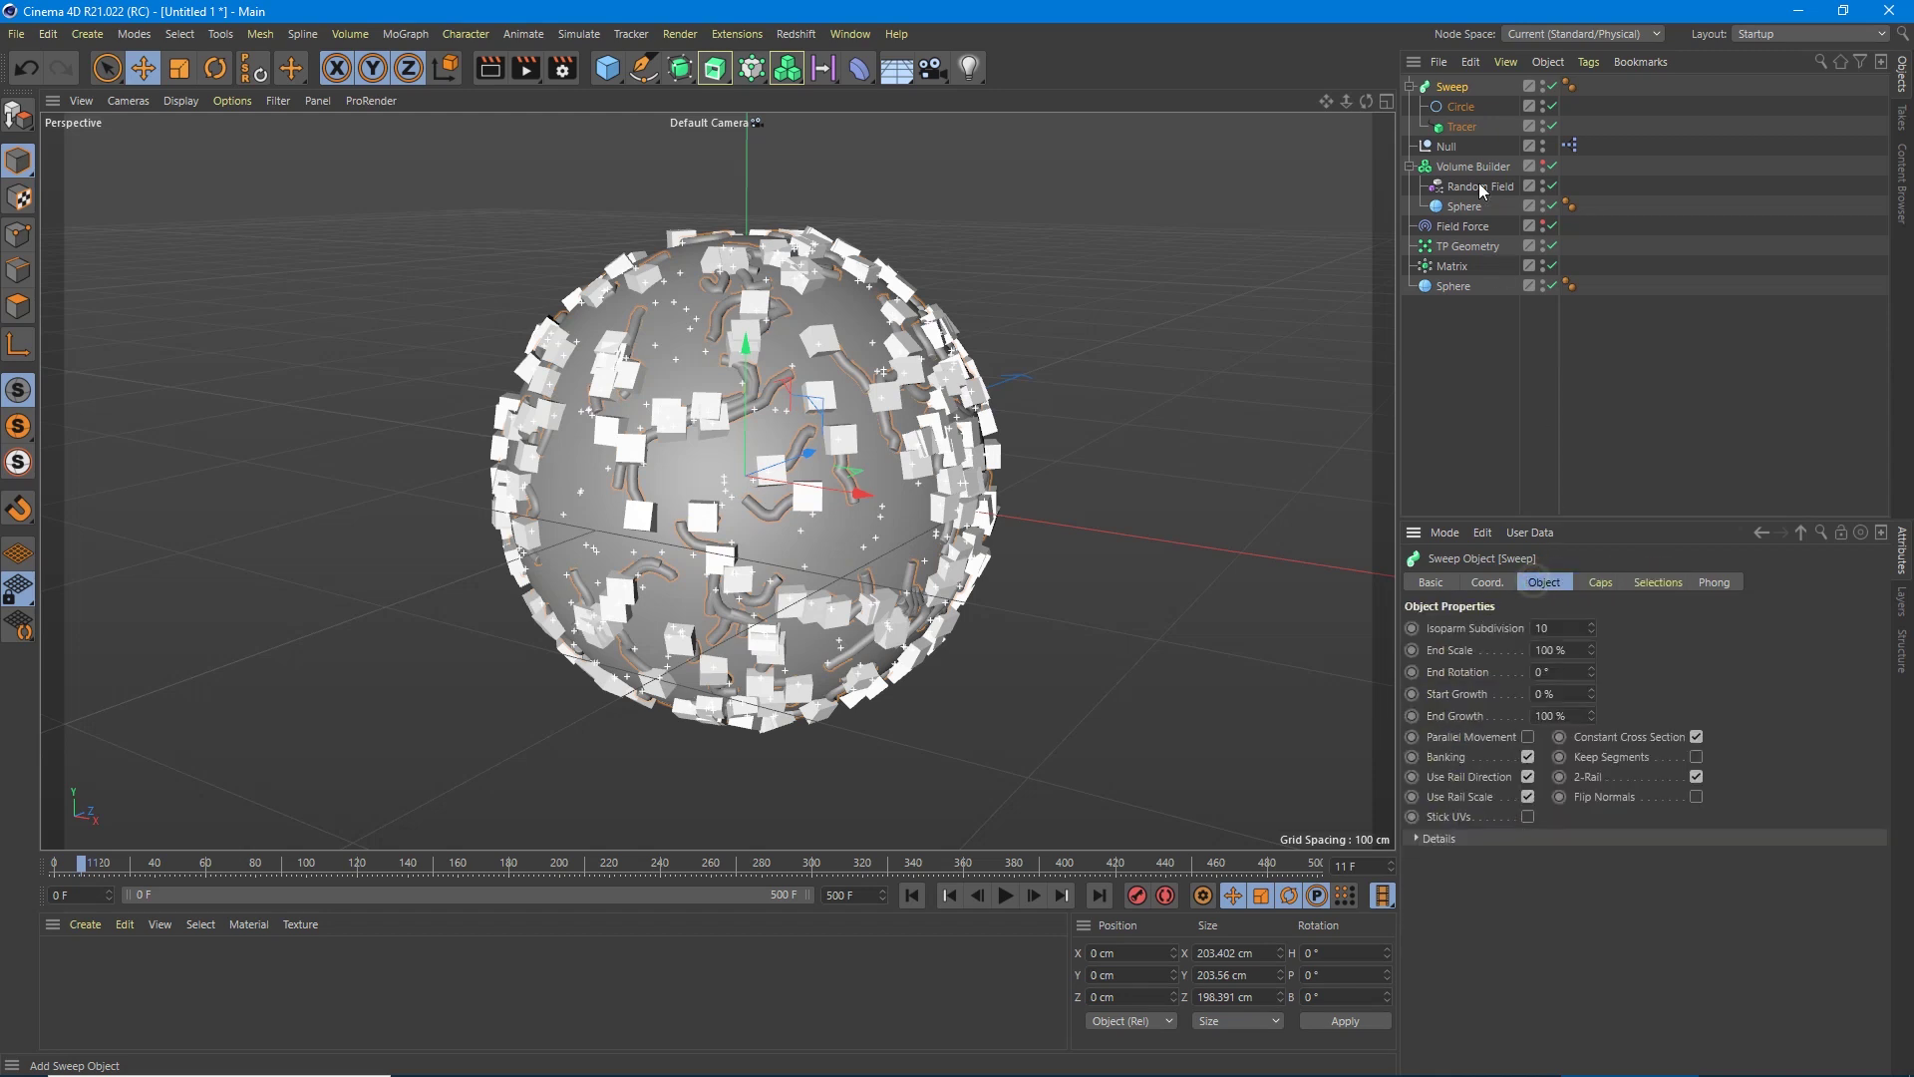
Drag the Sweep's Scale curve start point to 0 so tubes taper up from zero thickness.
click(1462, 127)
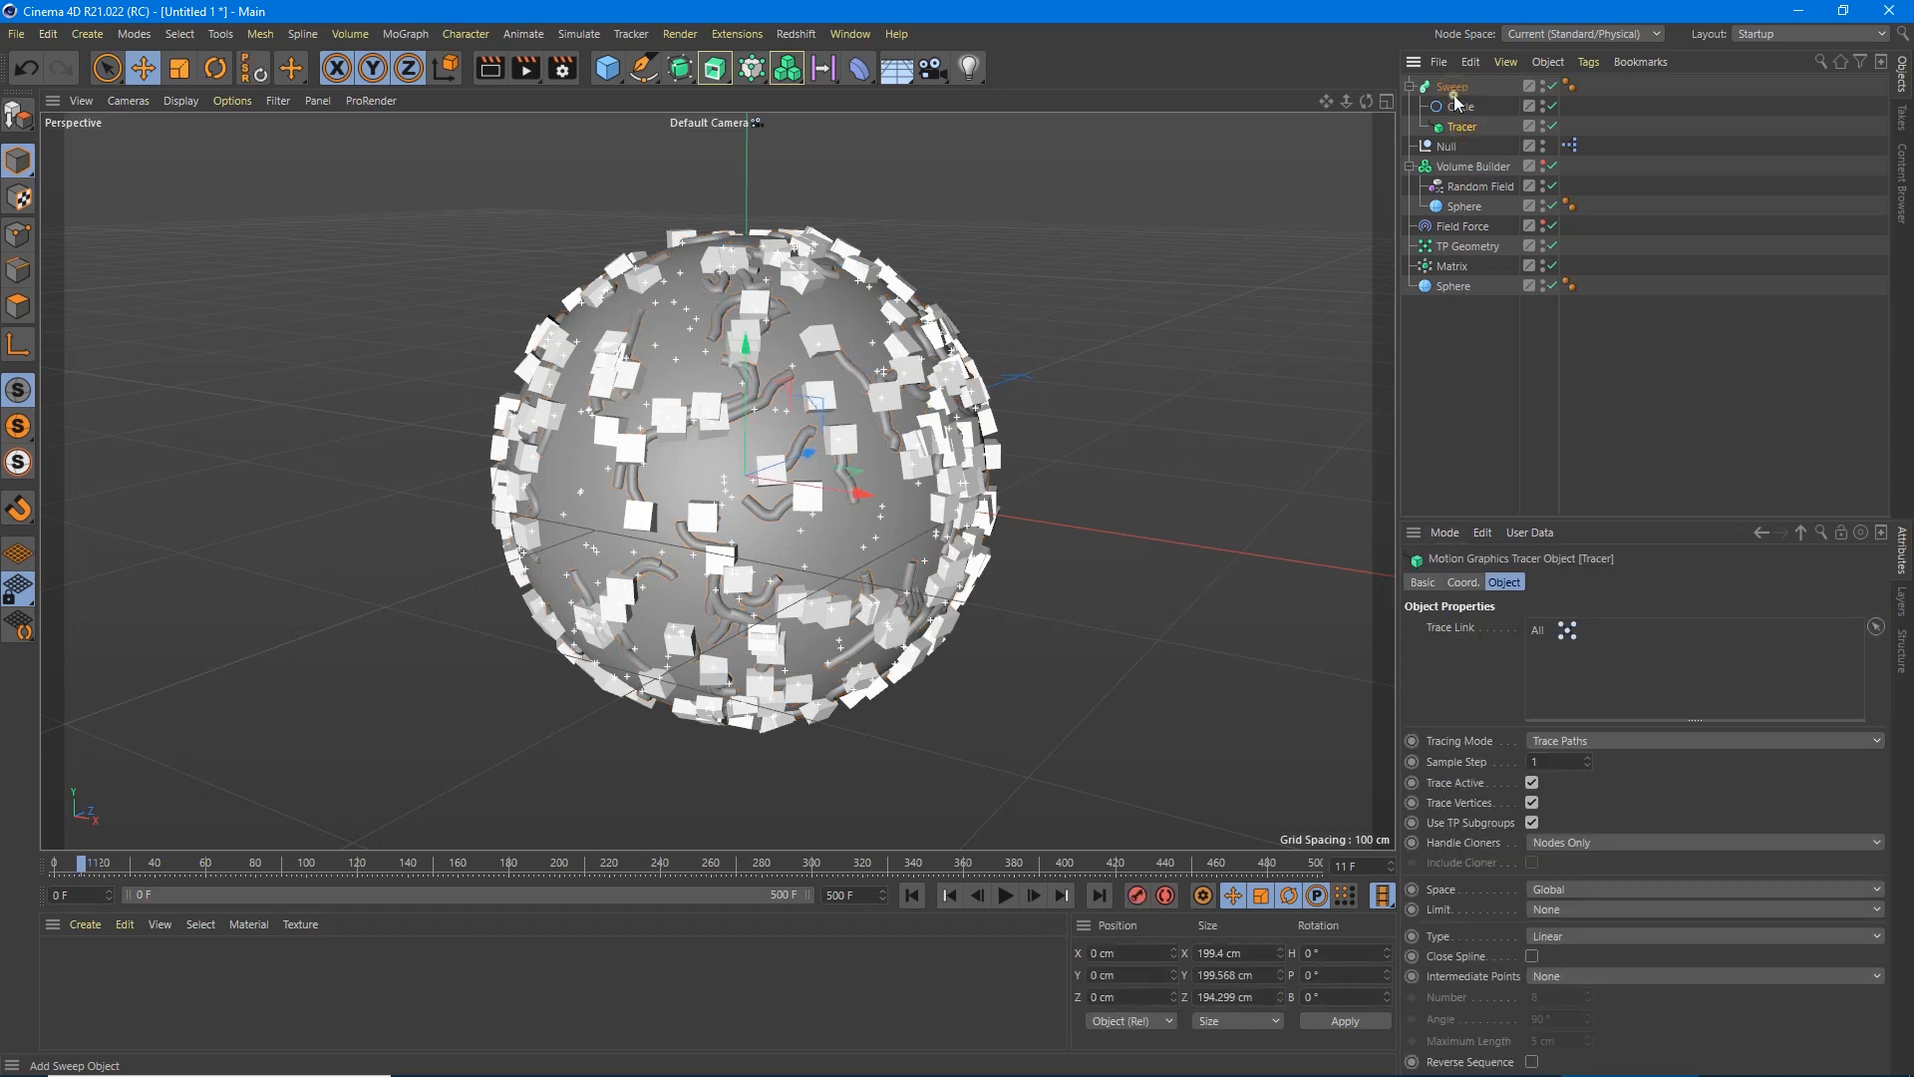
click(1451, 87)
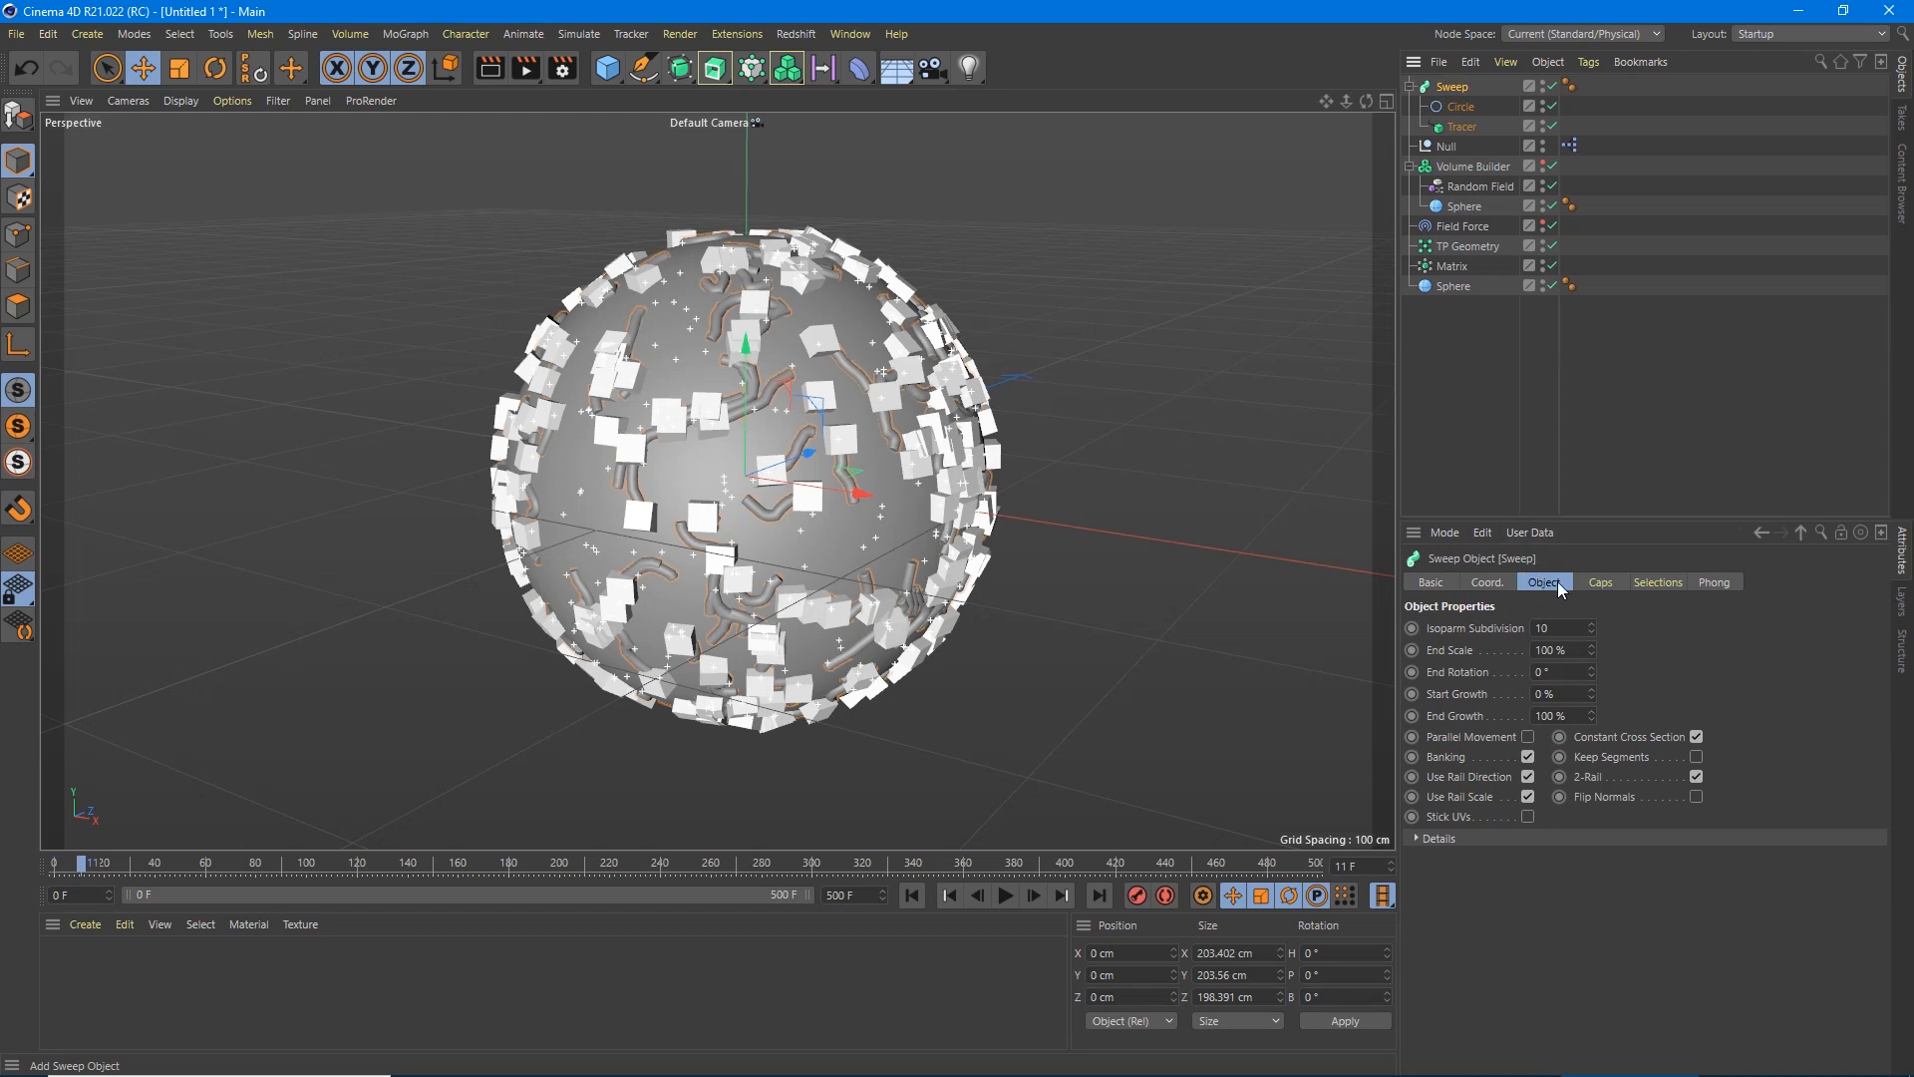
click(1416, 840)
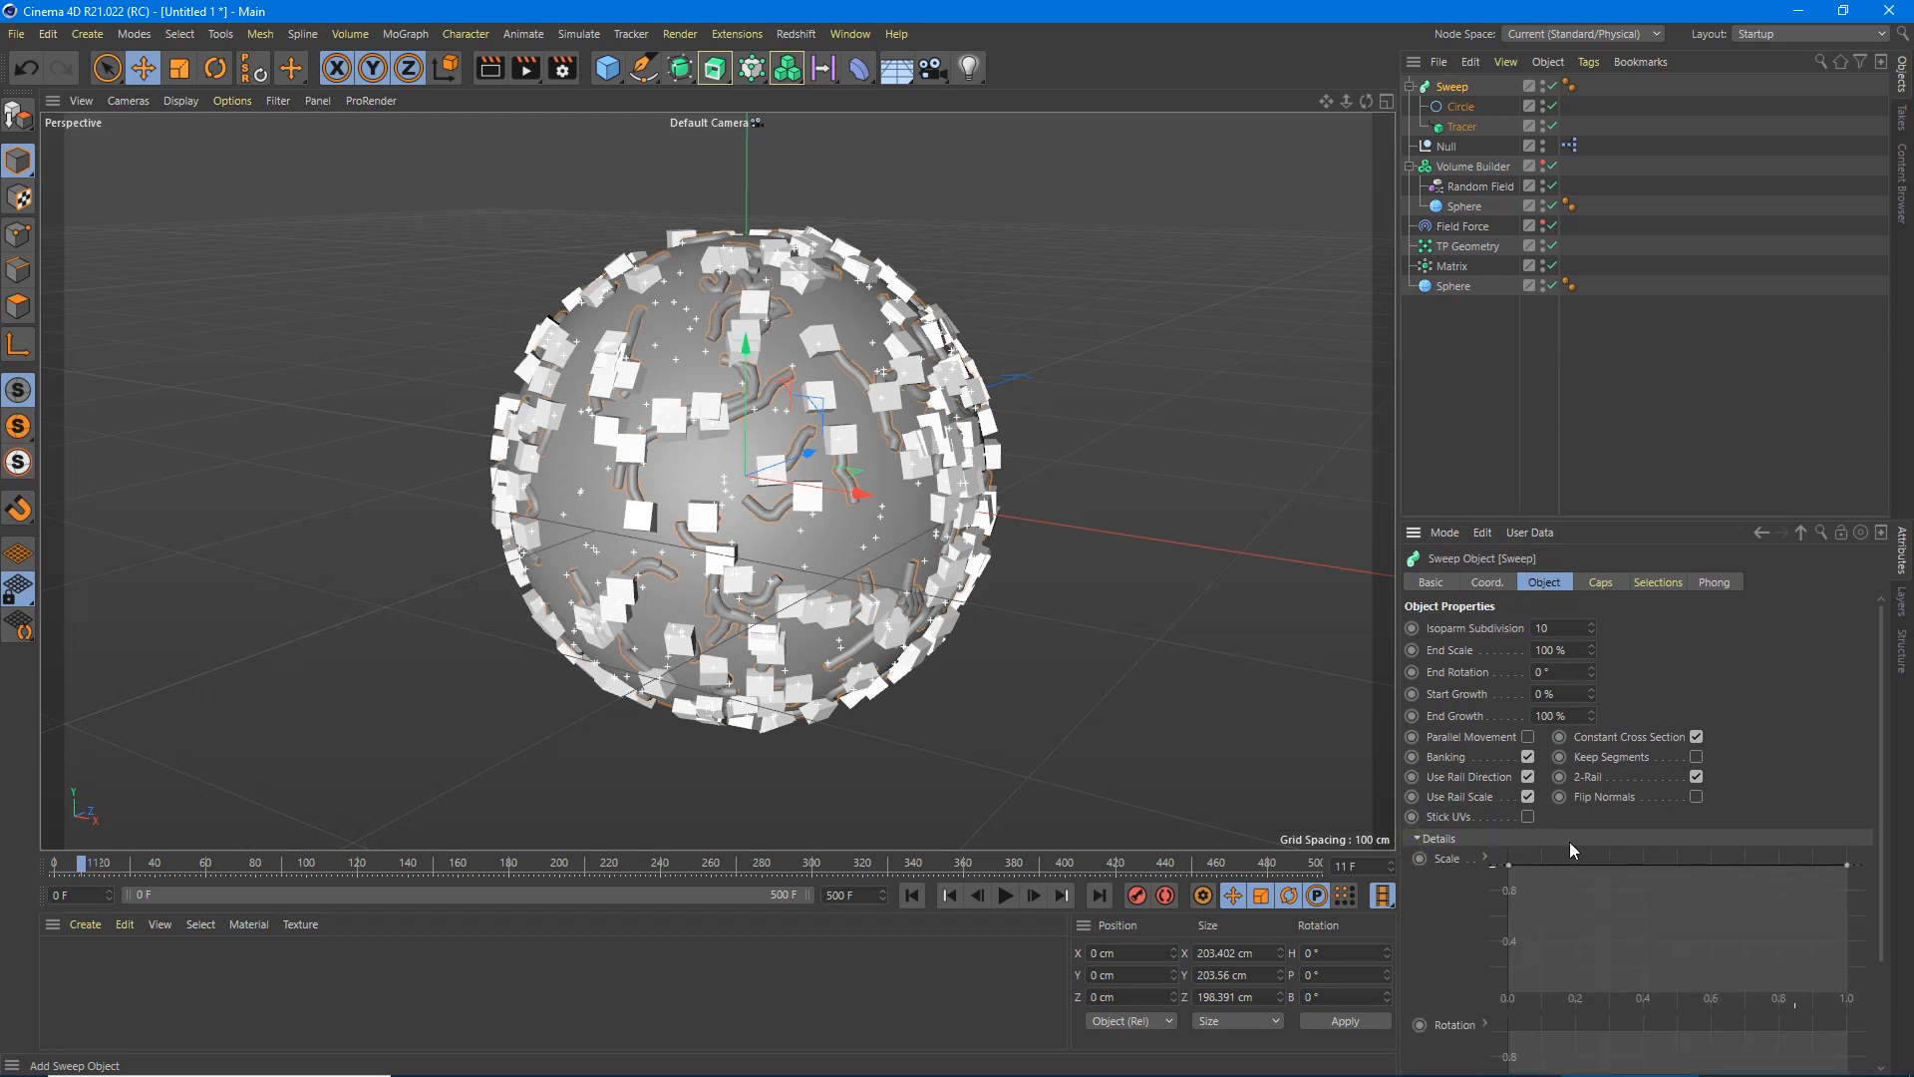
click(1509, 868)
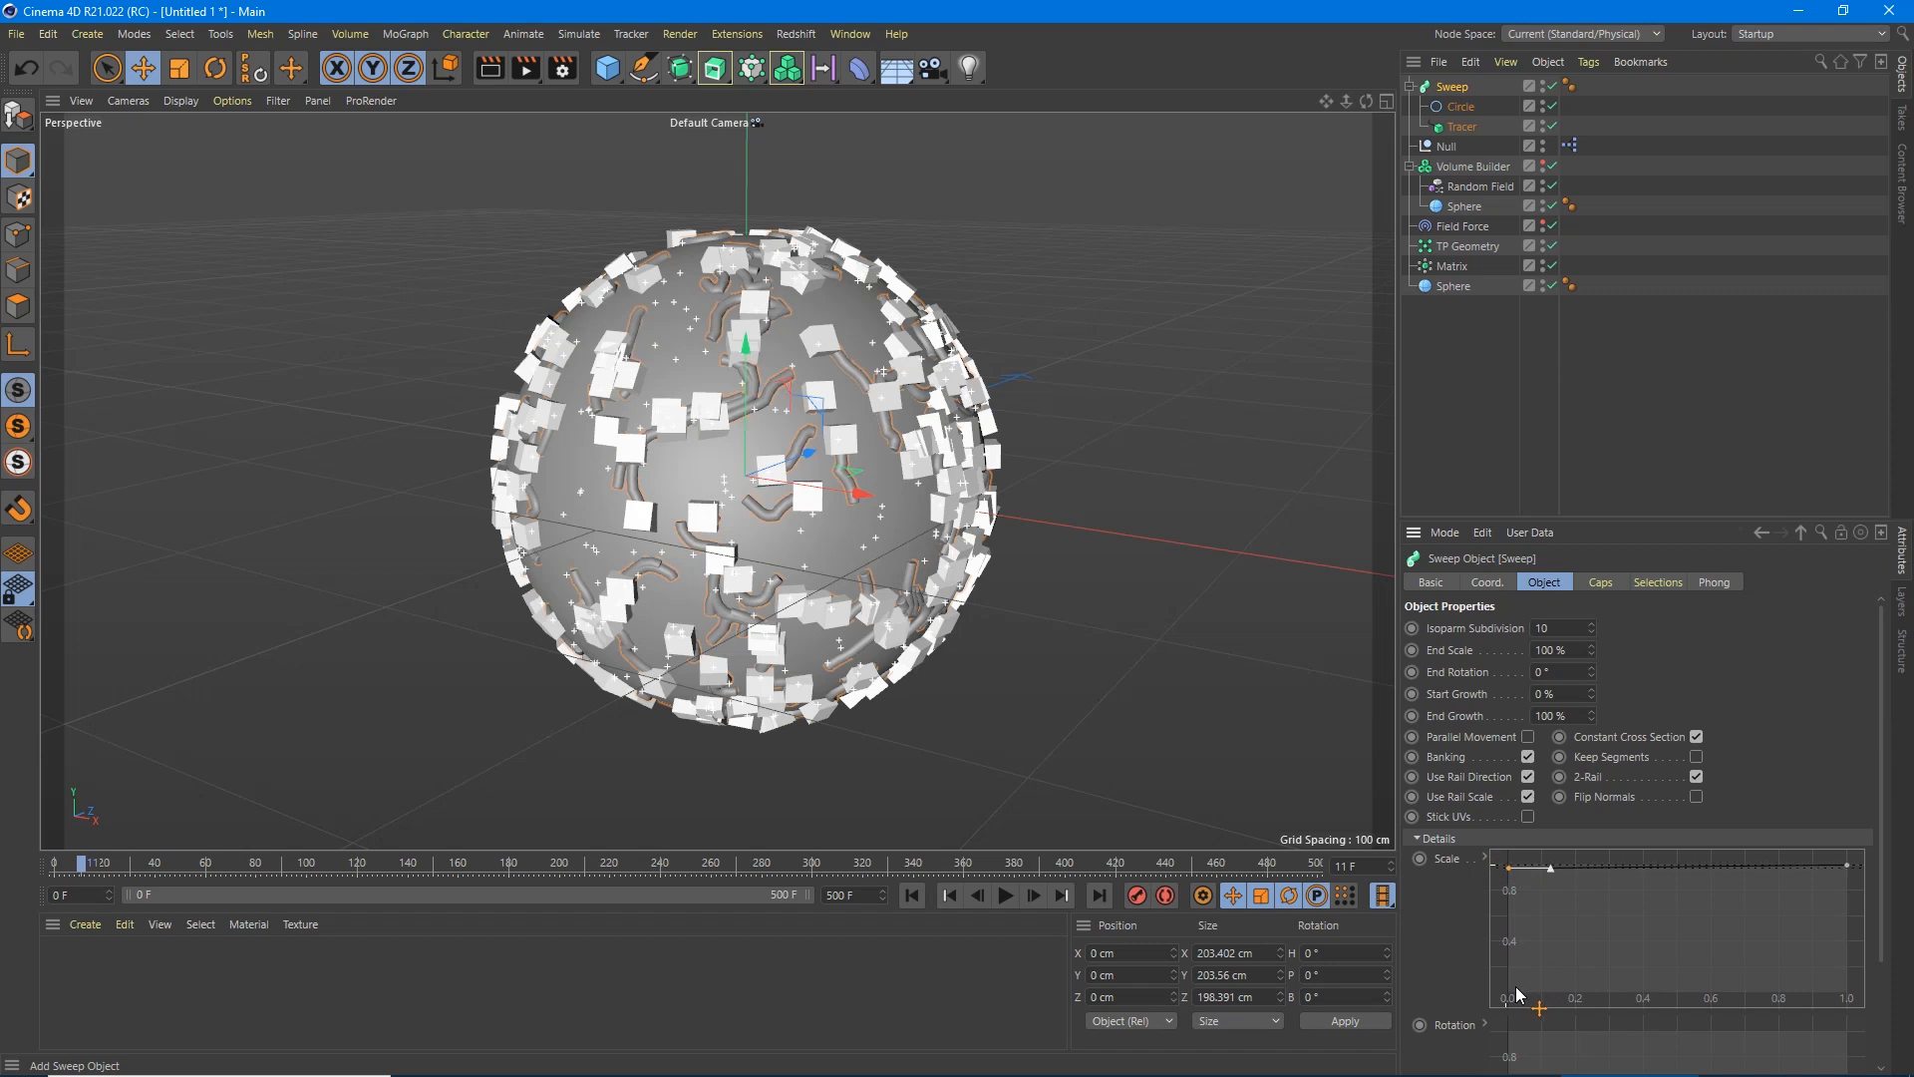
drag(1550, 868, 1518, 994)
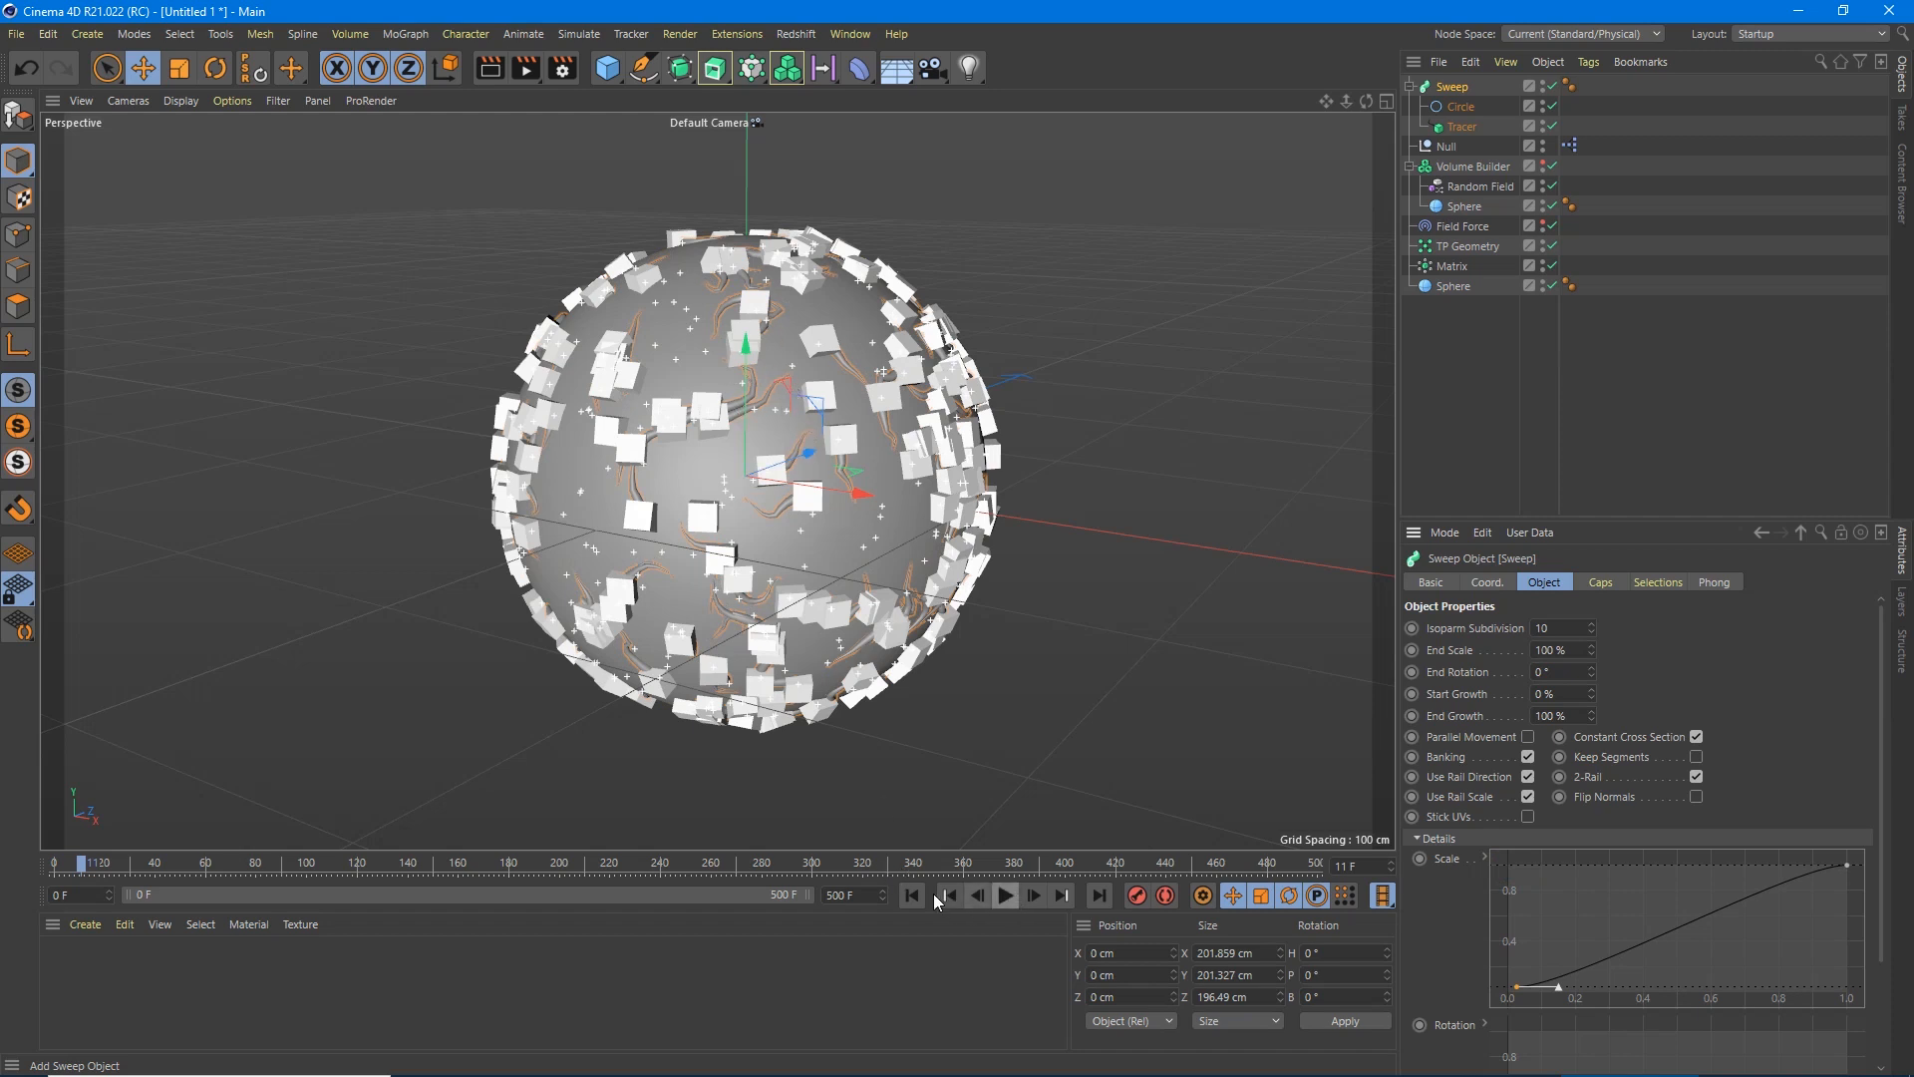
Play the animation to check the tapered trails, then move the Tracer out from under the Sweep.
click(1014, 894)
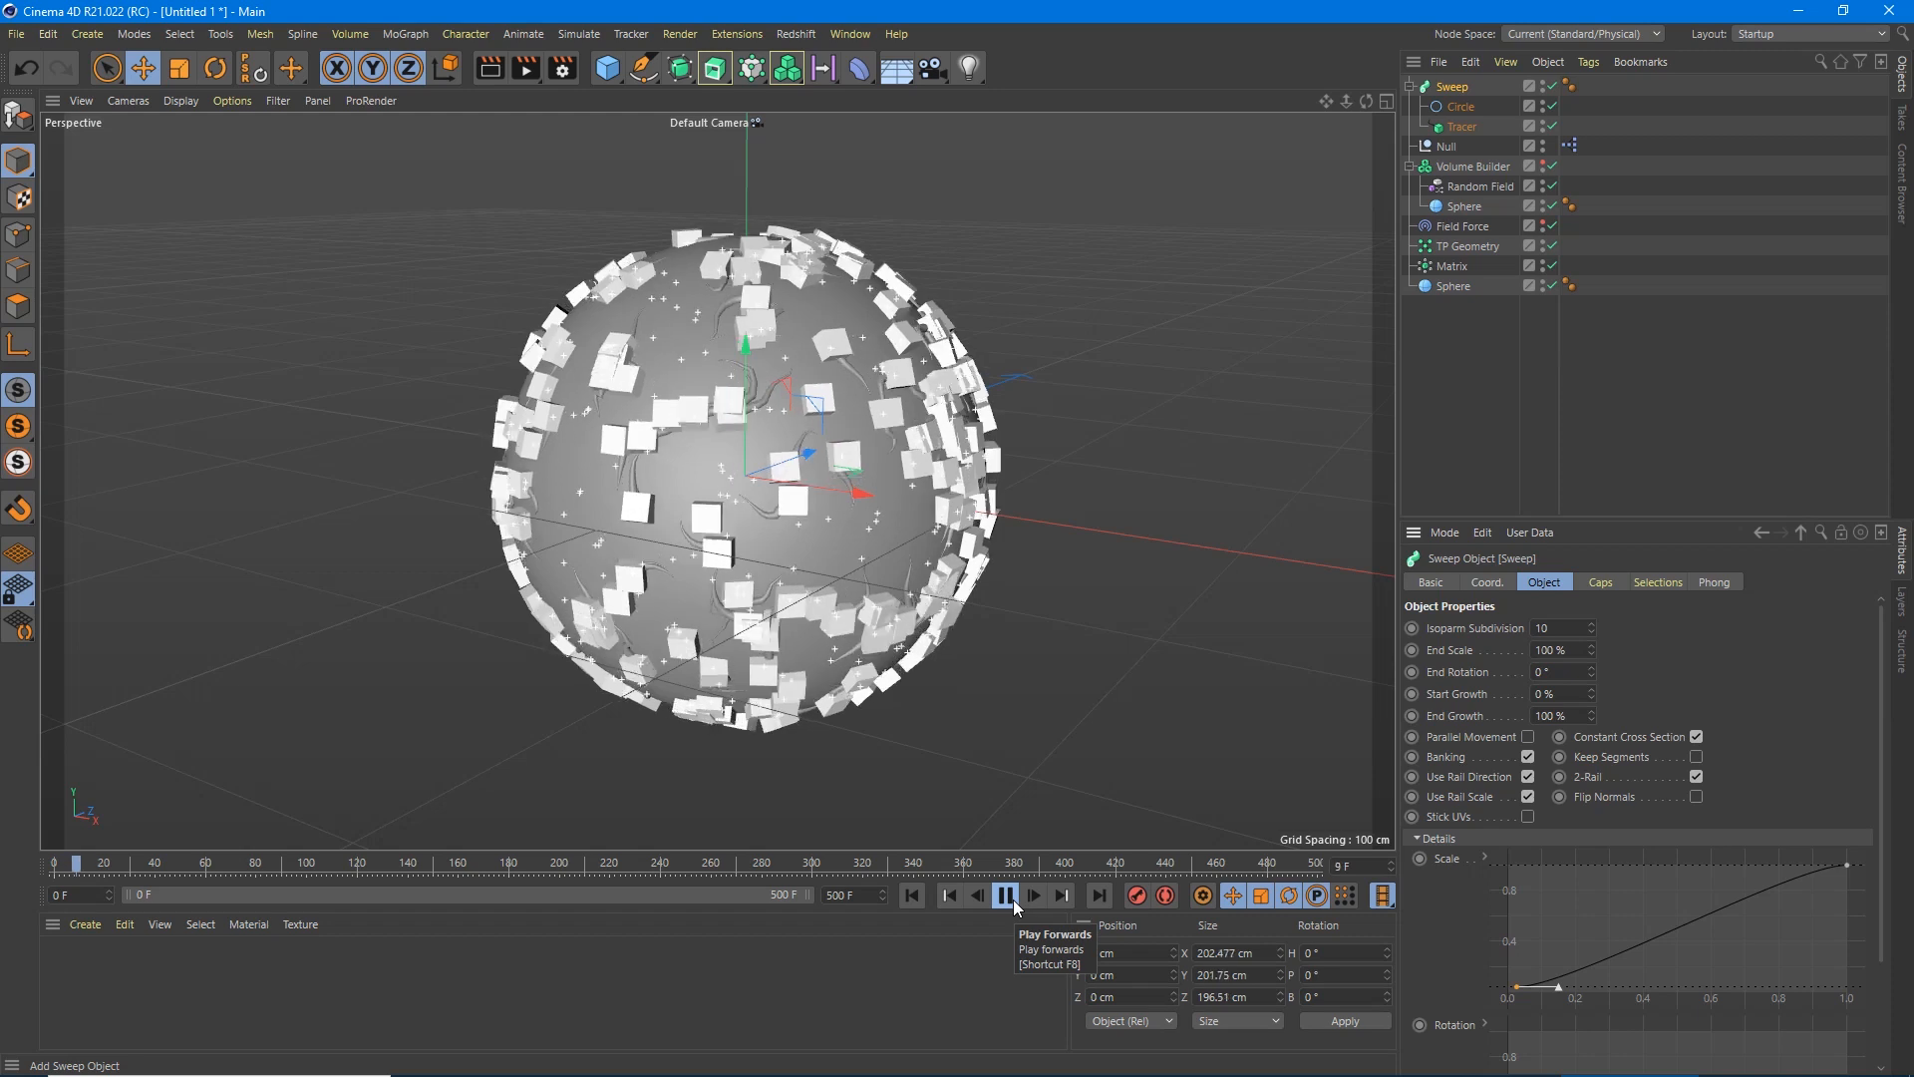
click(1011, 895)
click(1556, 108)
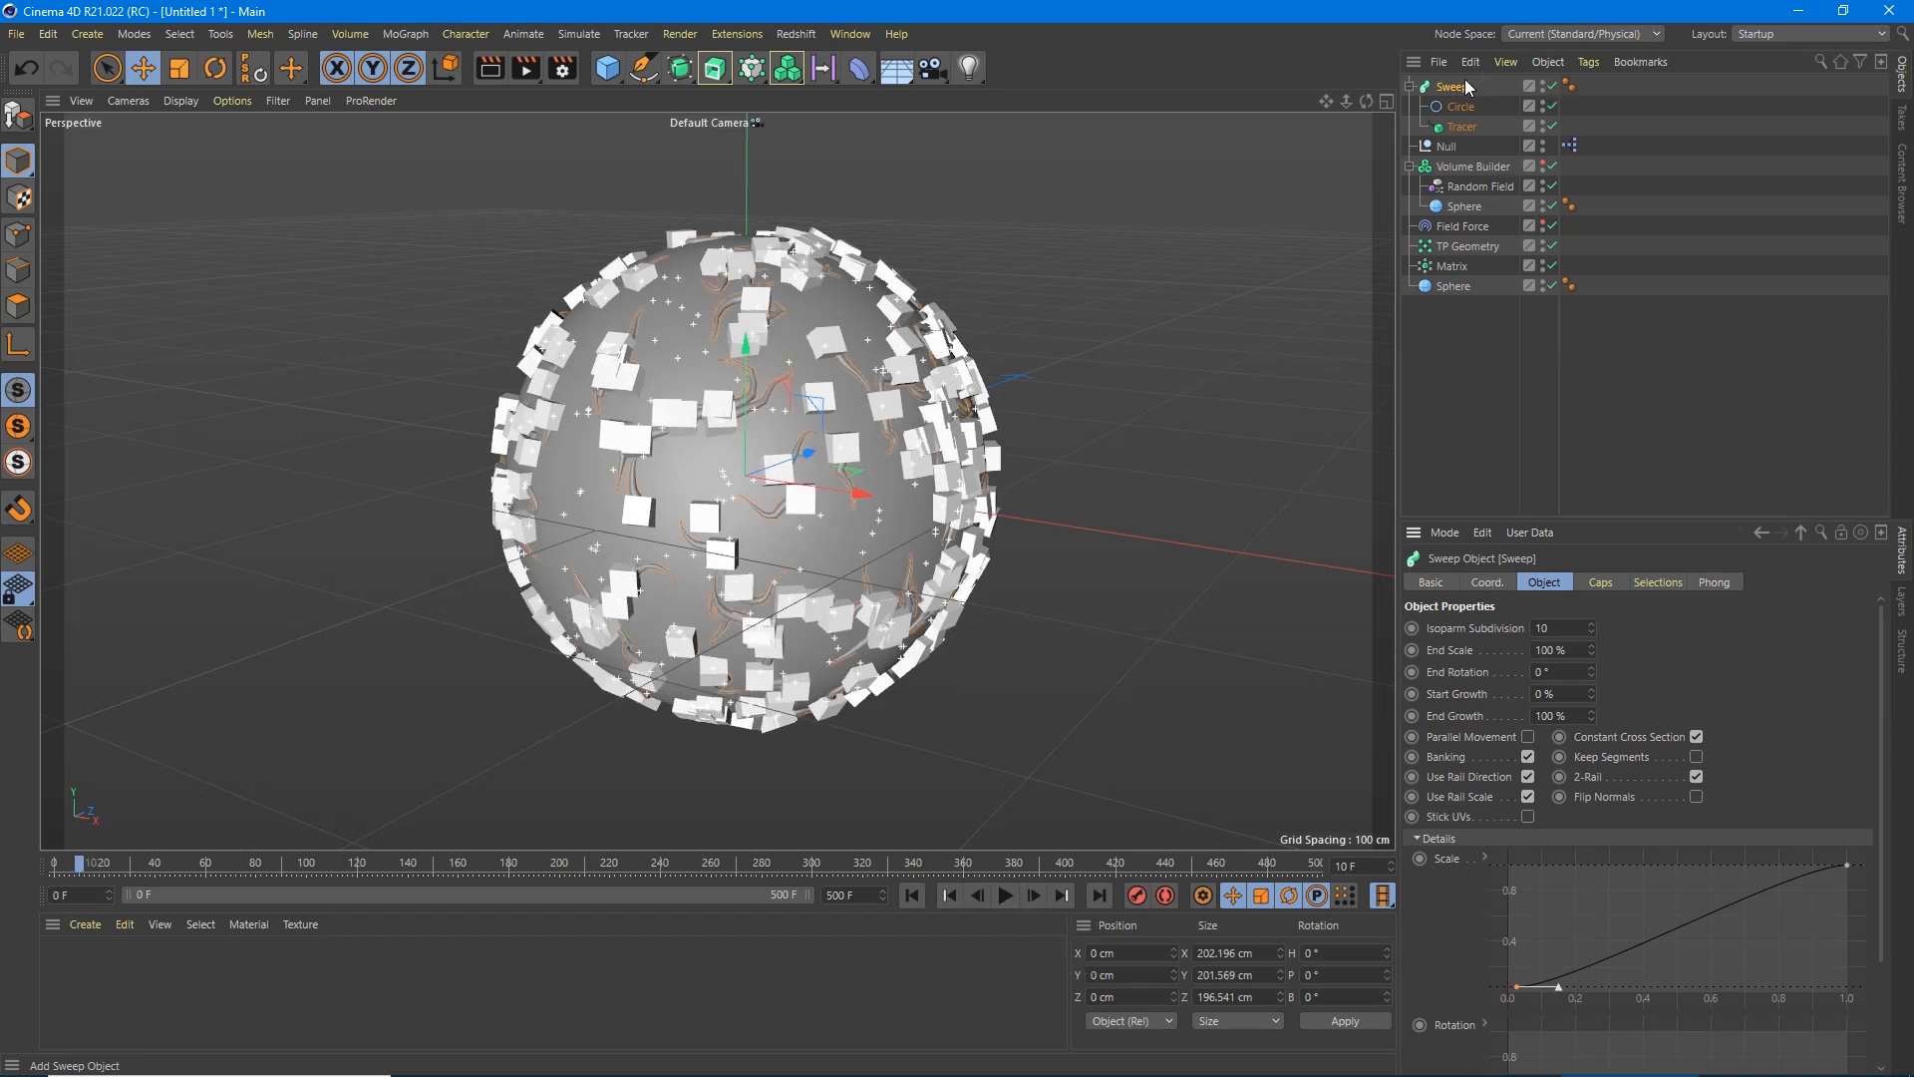
drag(1459, 125, 1465, 343)
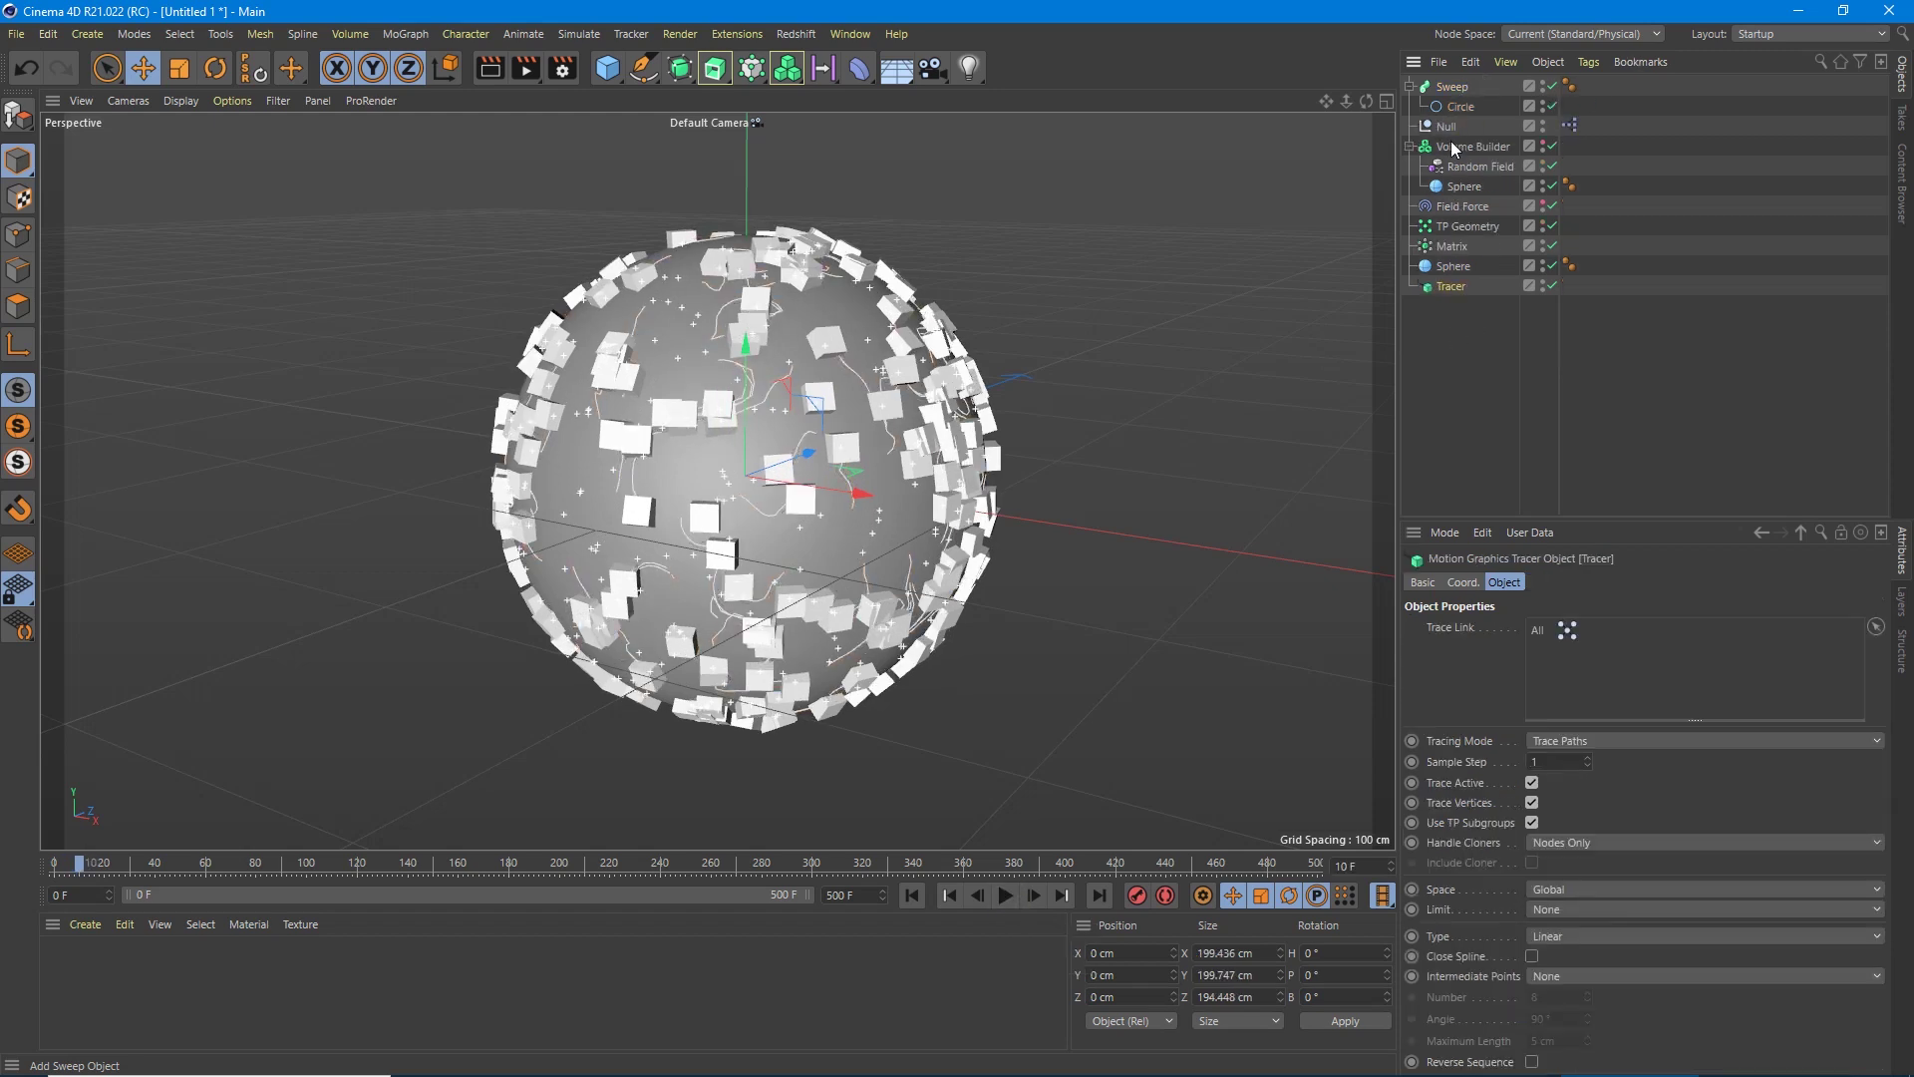
Delete the Sweep object along with its Circle.
click(1440, 88)
right_click(1449, 91)
click(1439, 263)
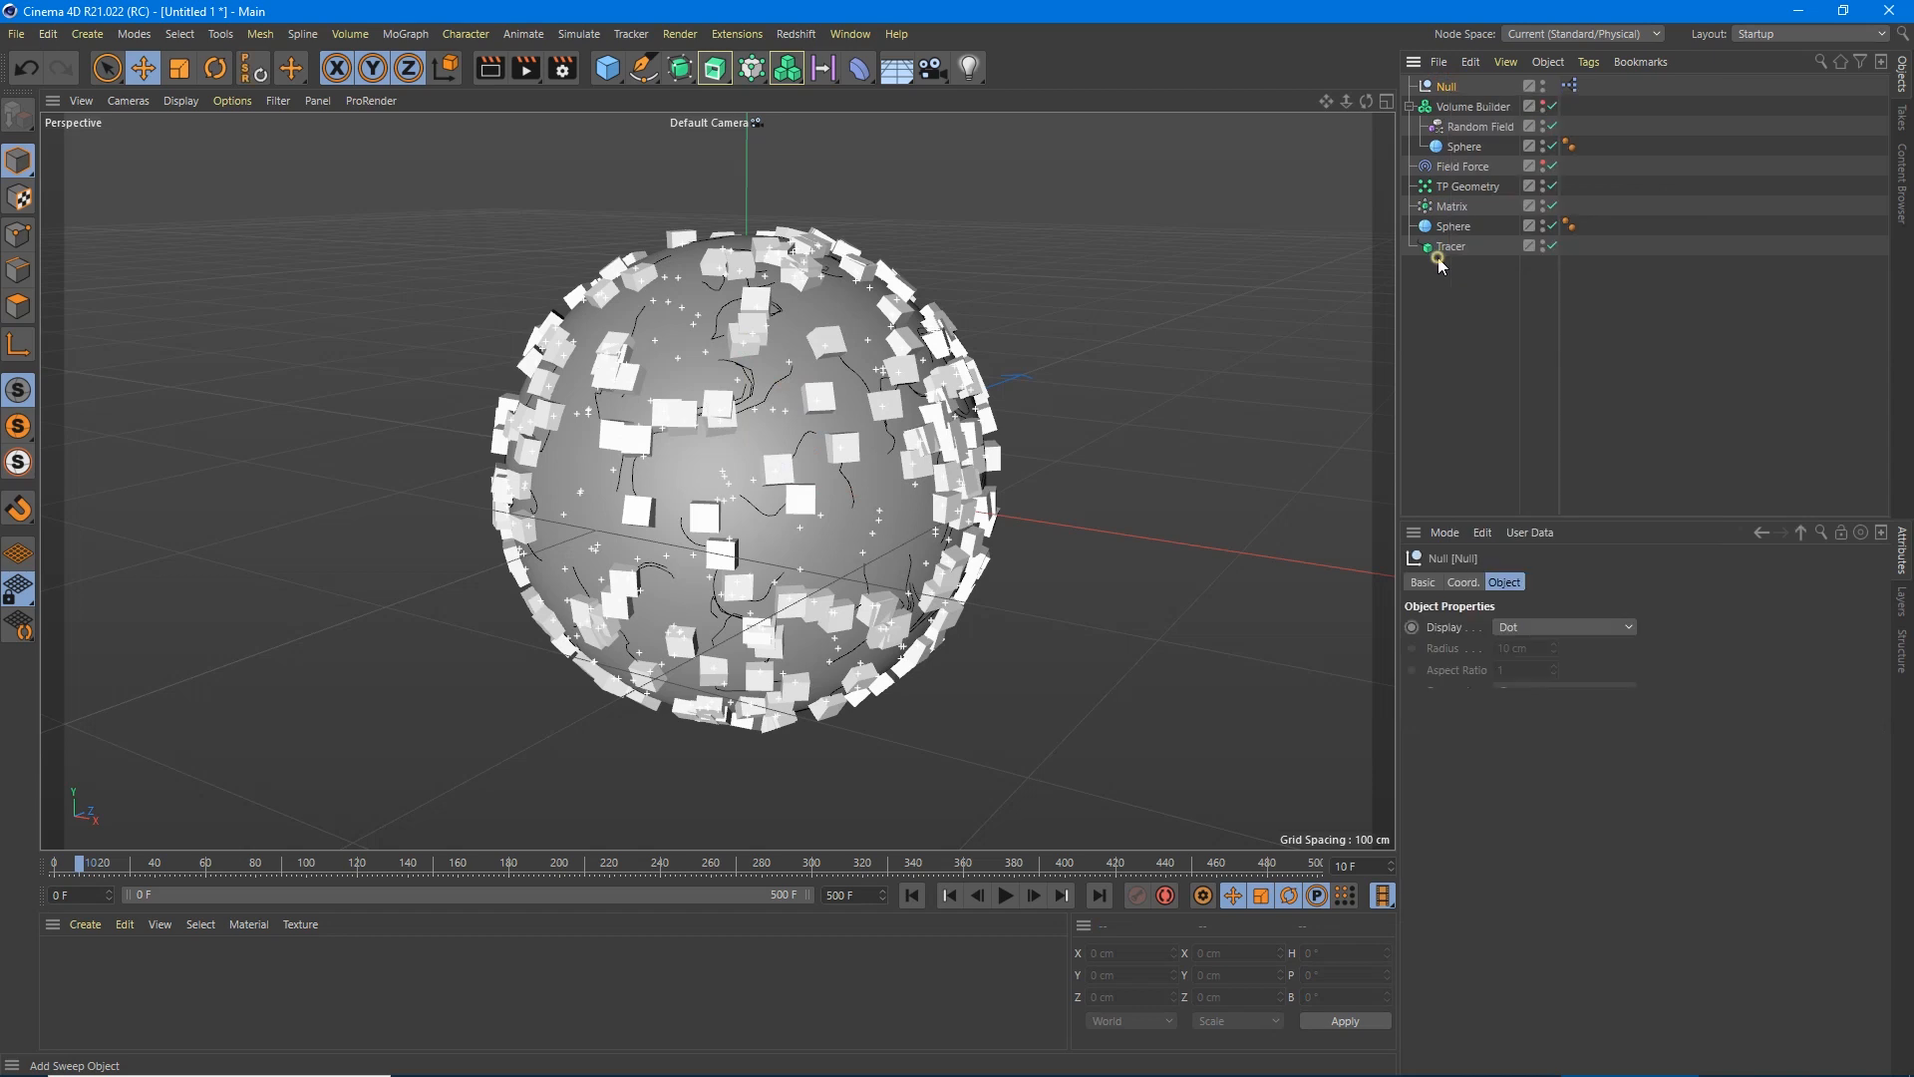
Add a Redshift Object tag to the Tracer with Curve Mode set to Capsules.
right_click(1439, 263)
mouse_move(1498, 312)
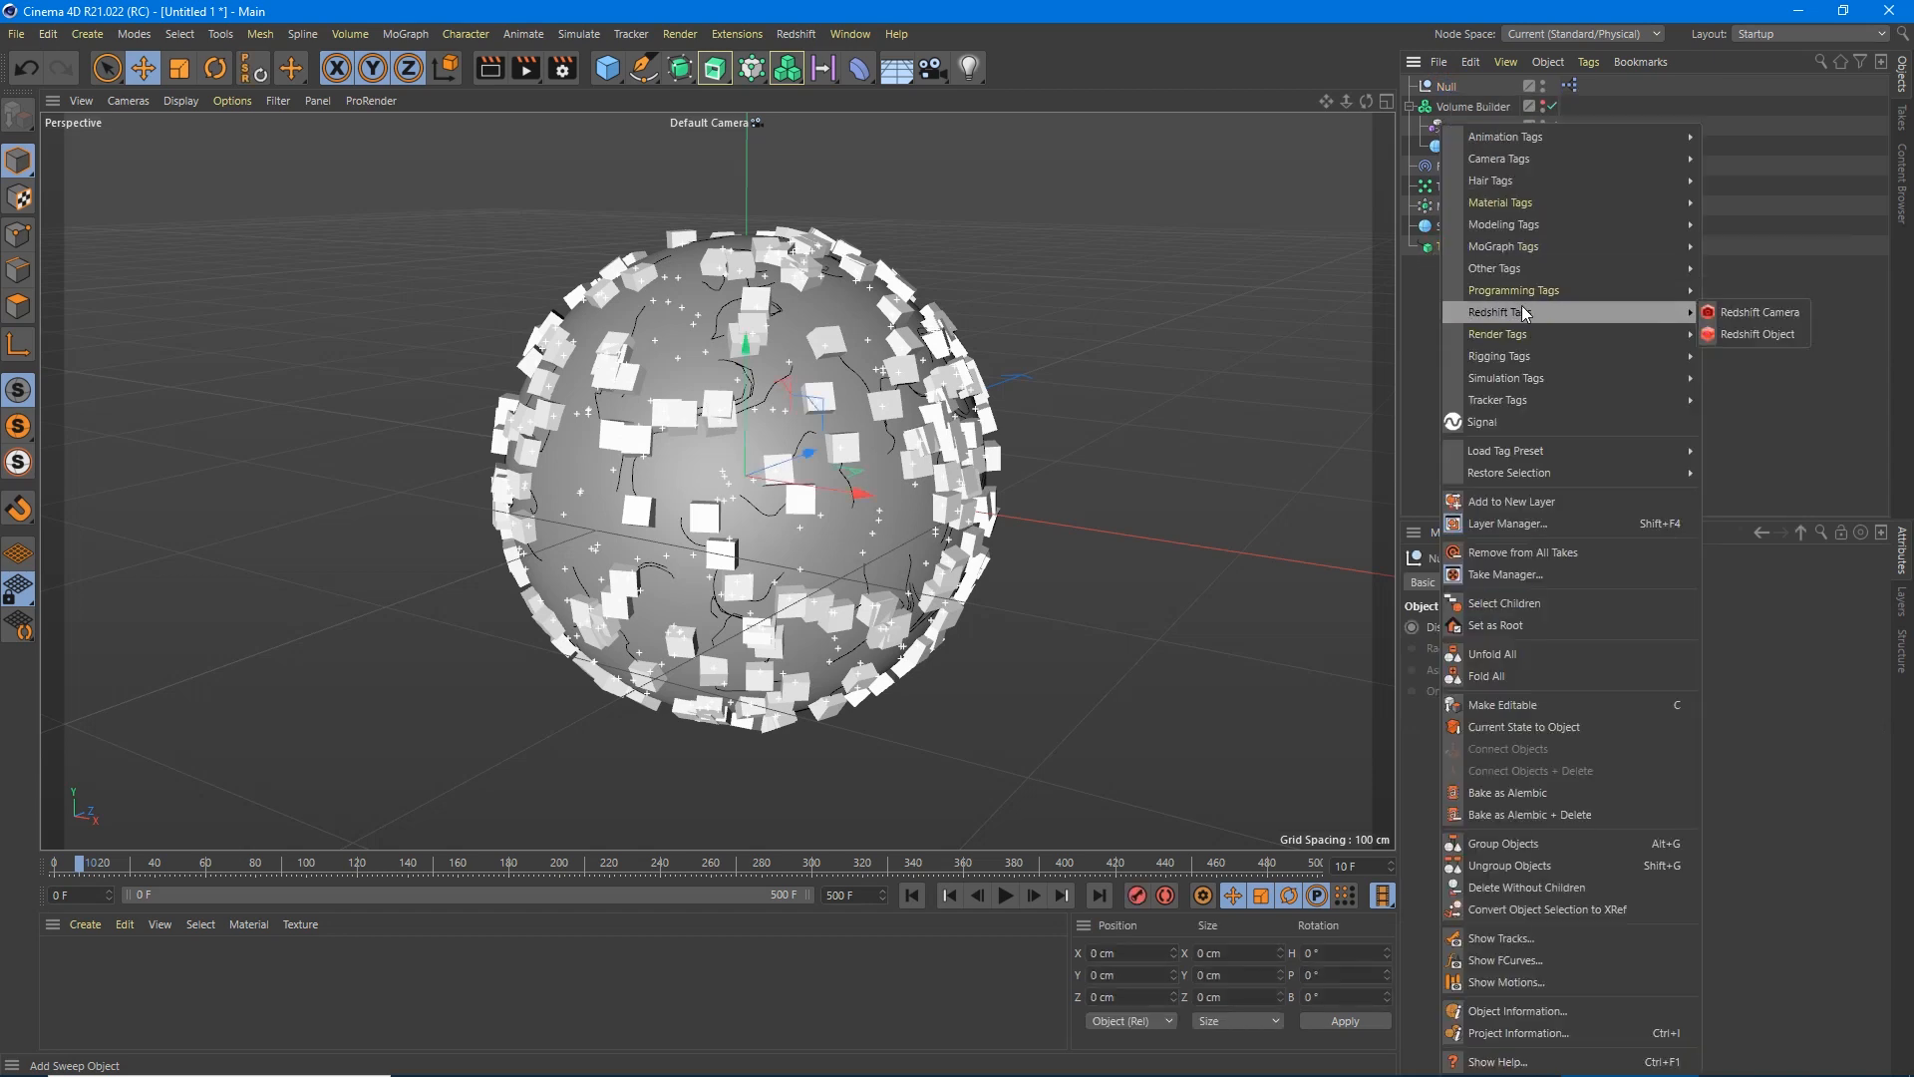
click(1750, 333)
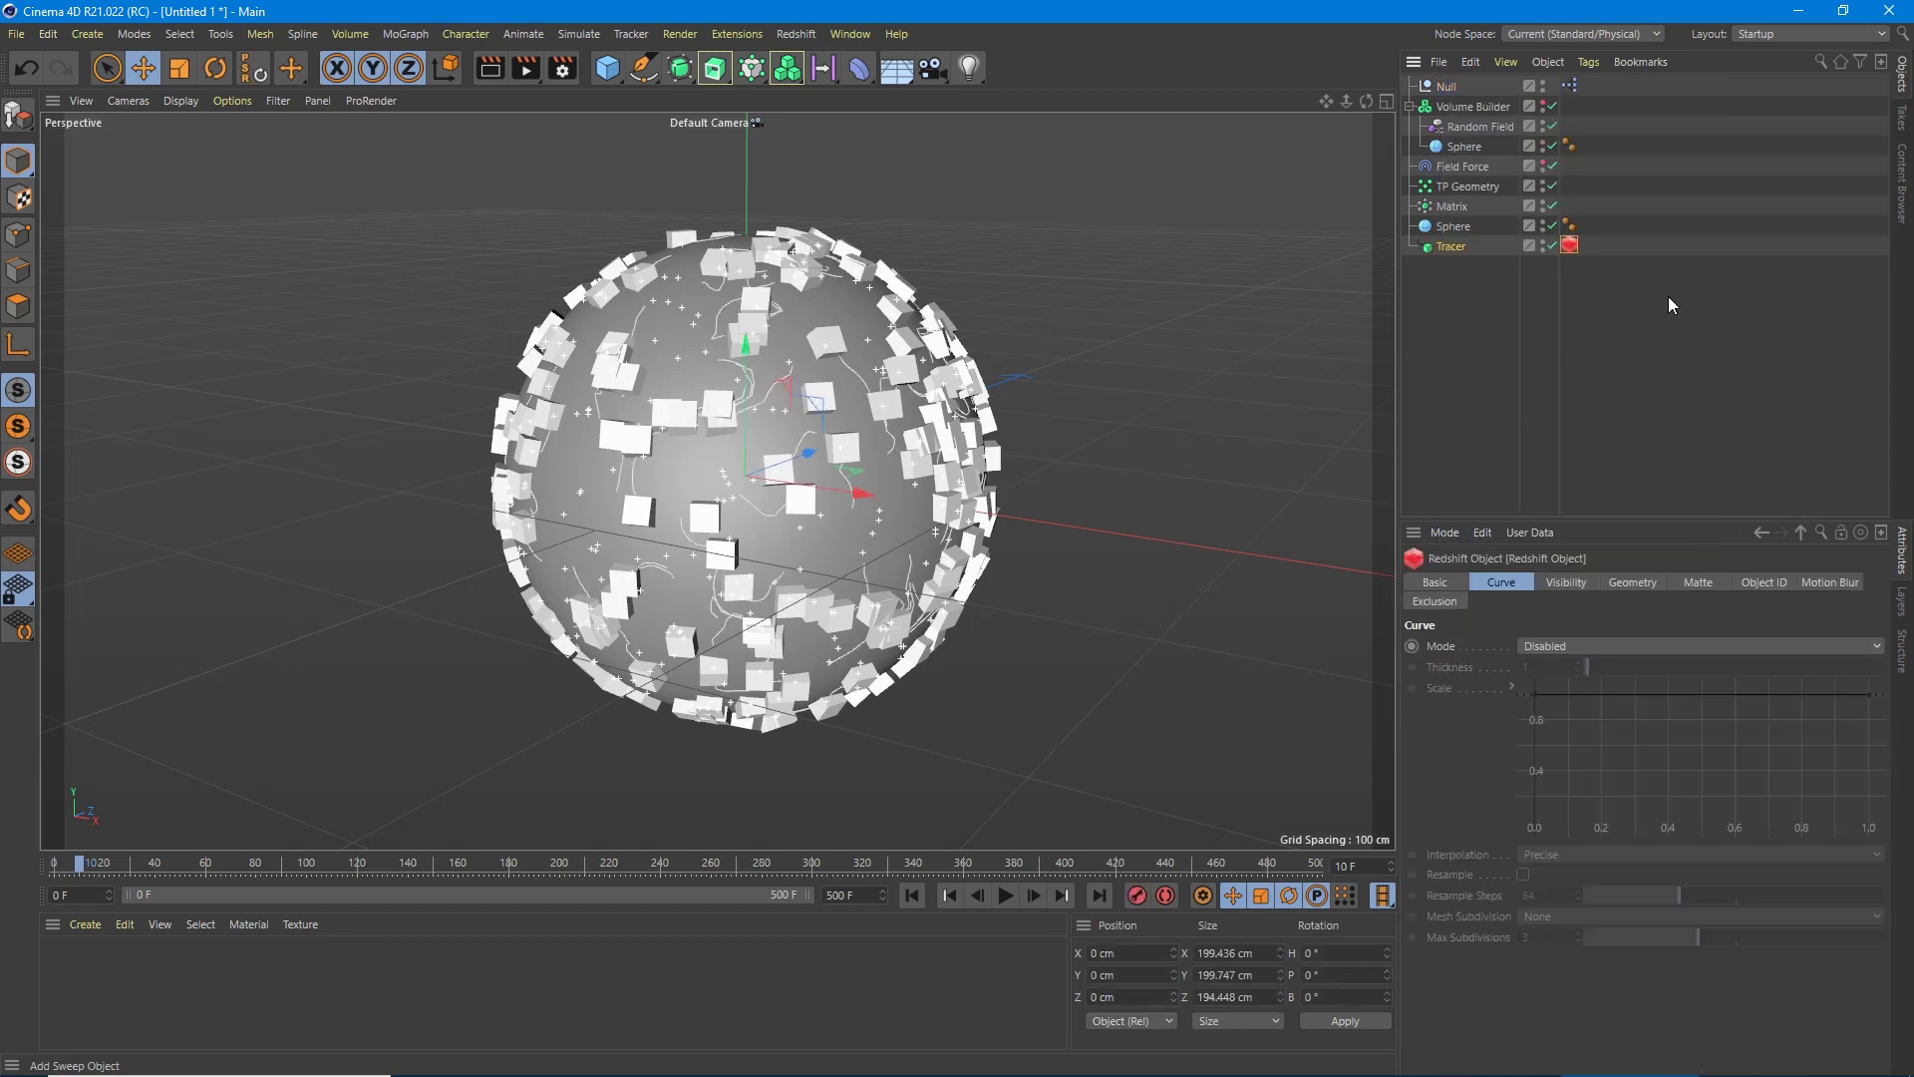
click(1557, 644)
click(1578, 771)
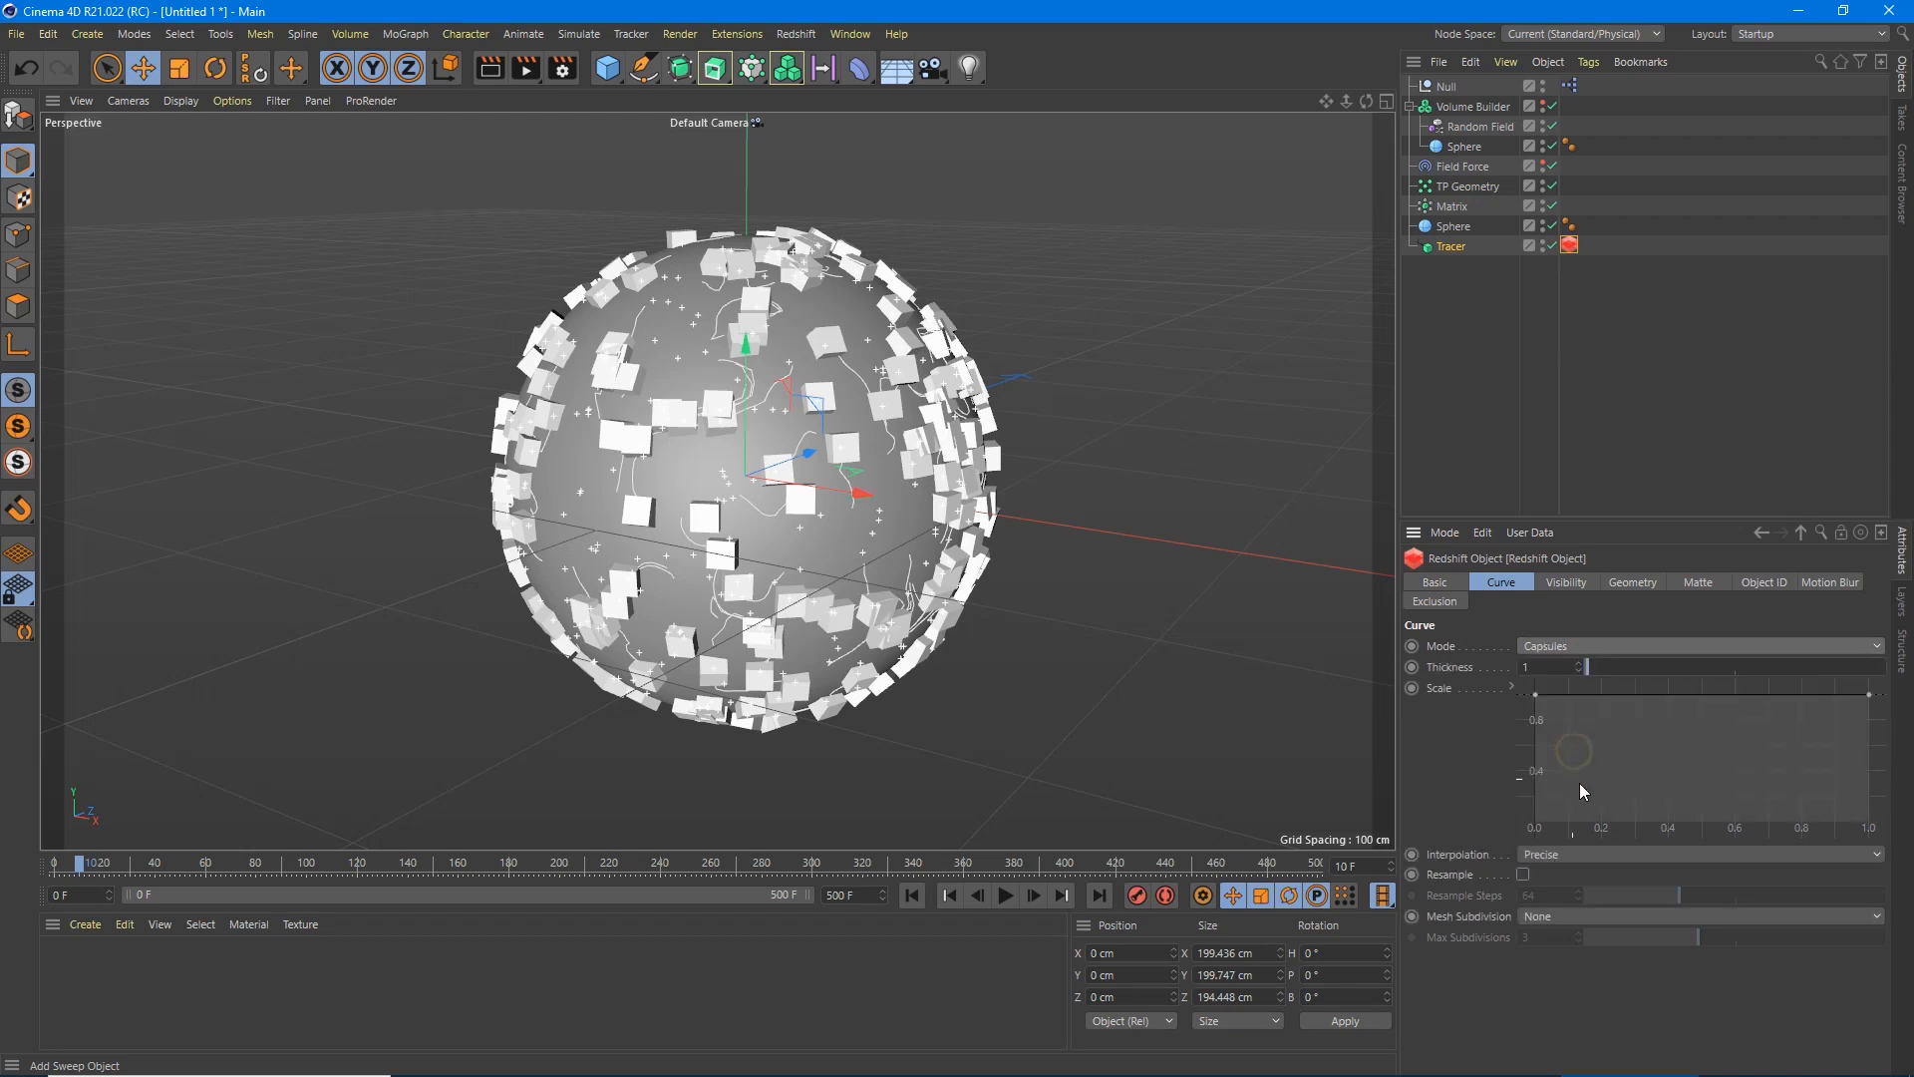
Shape the tag's Scale curve to rise from zero, peak midway and fall to zero, then play to frame 51.
drag(1867, 693, 1869, 824)
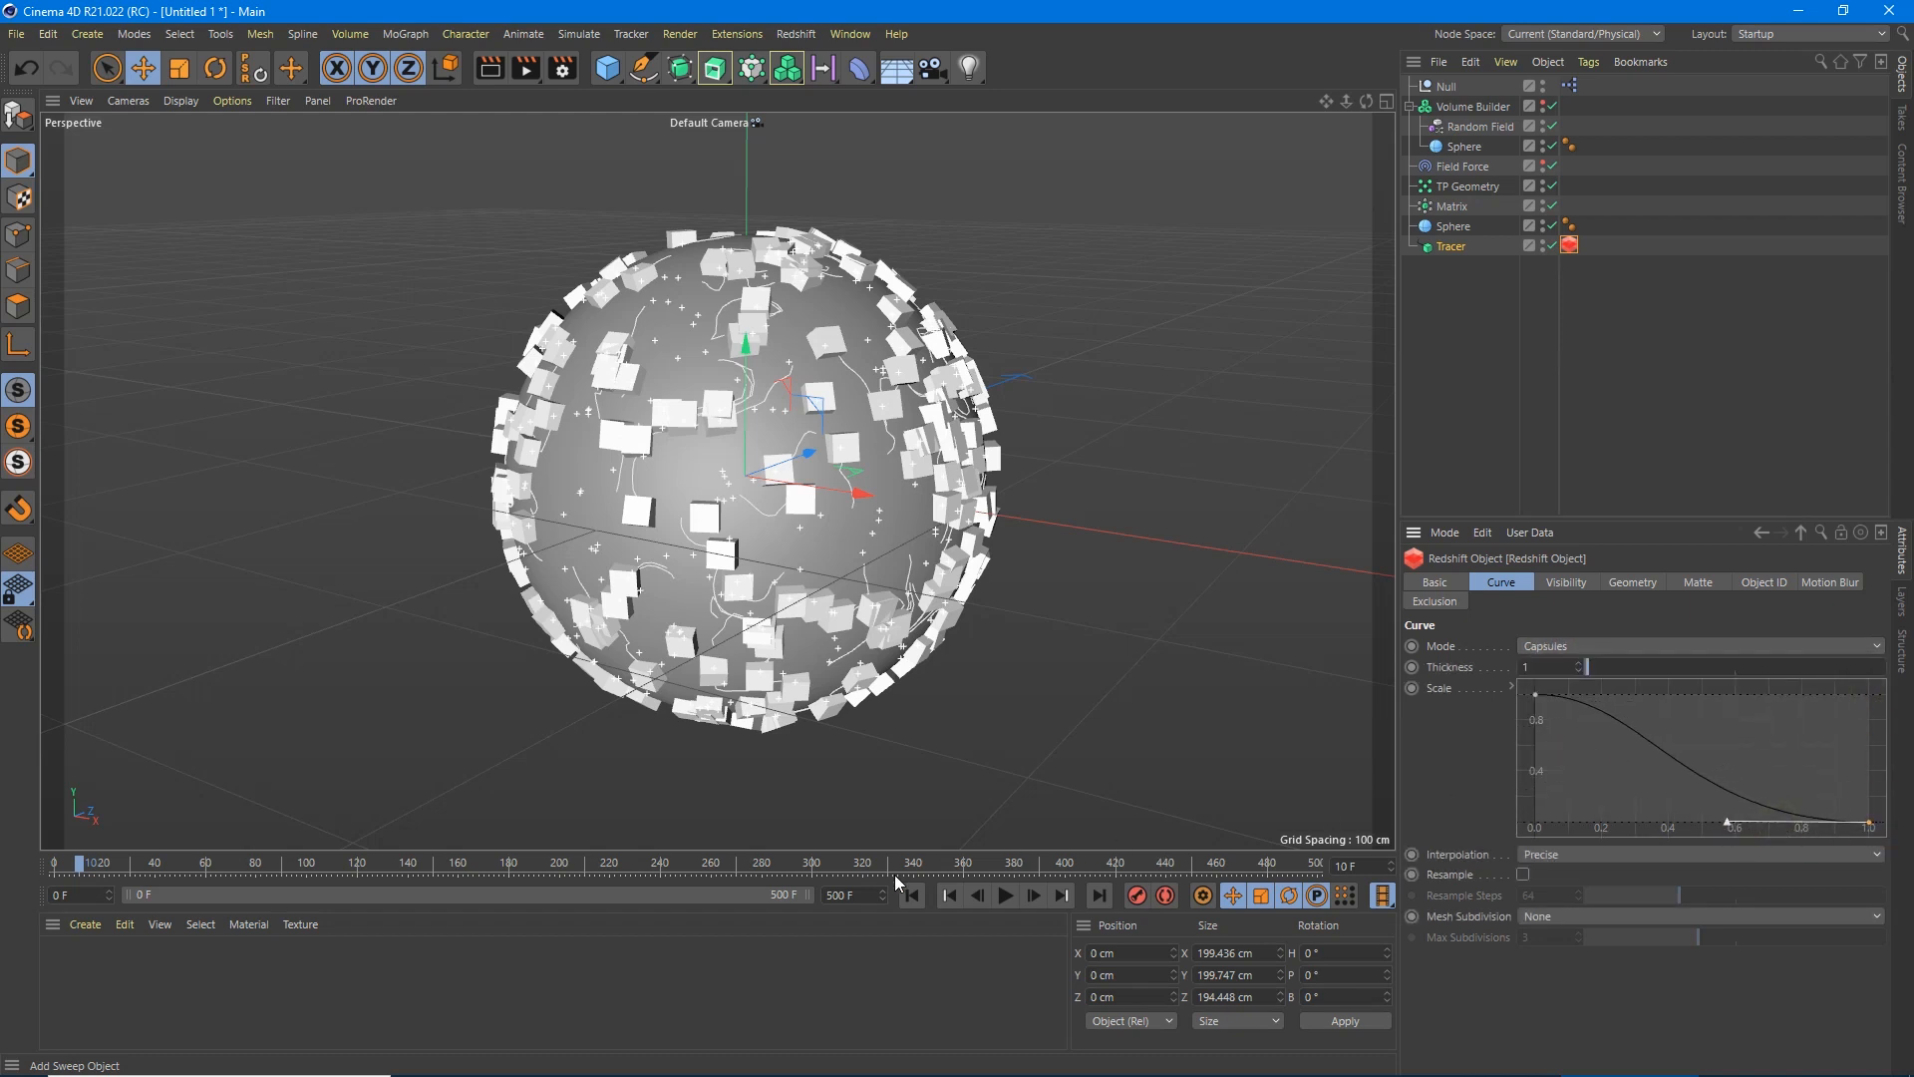
mouse_move(1535, 696)
mouse_down()
mouse_move(1535, 822)
mouse_move(1713, 673)
mouse_up()
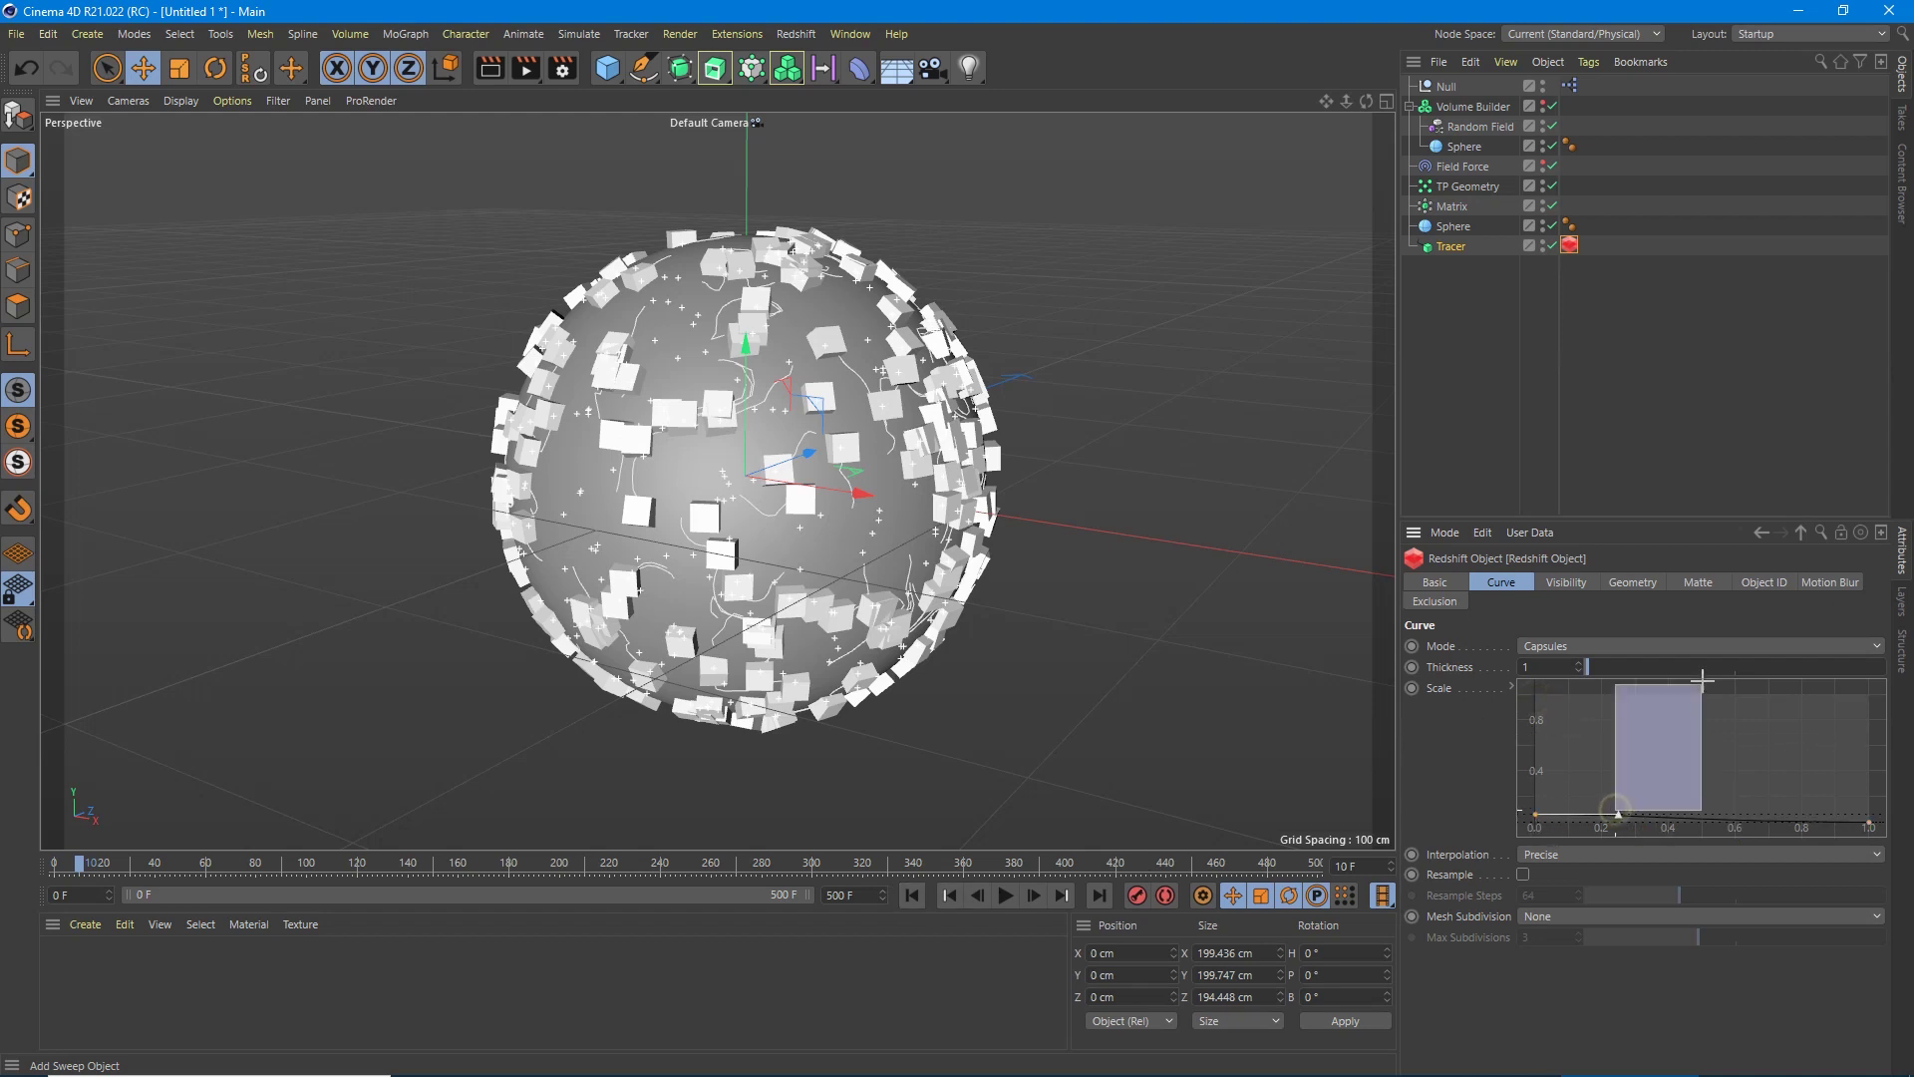
click(1535, 821)
drag(1623, 824, 1714, 663)
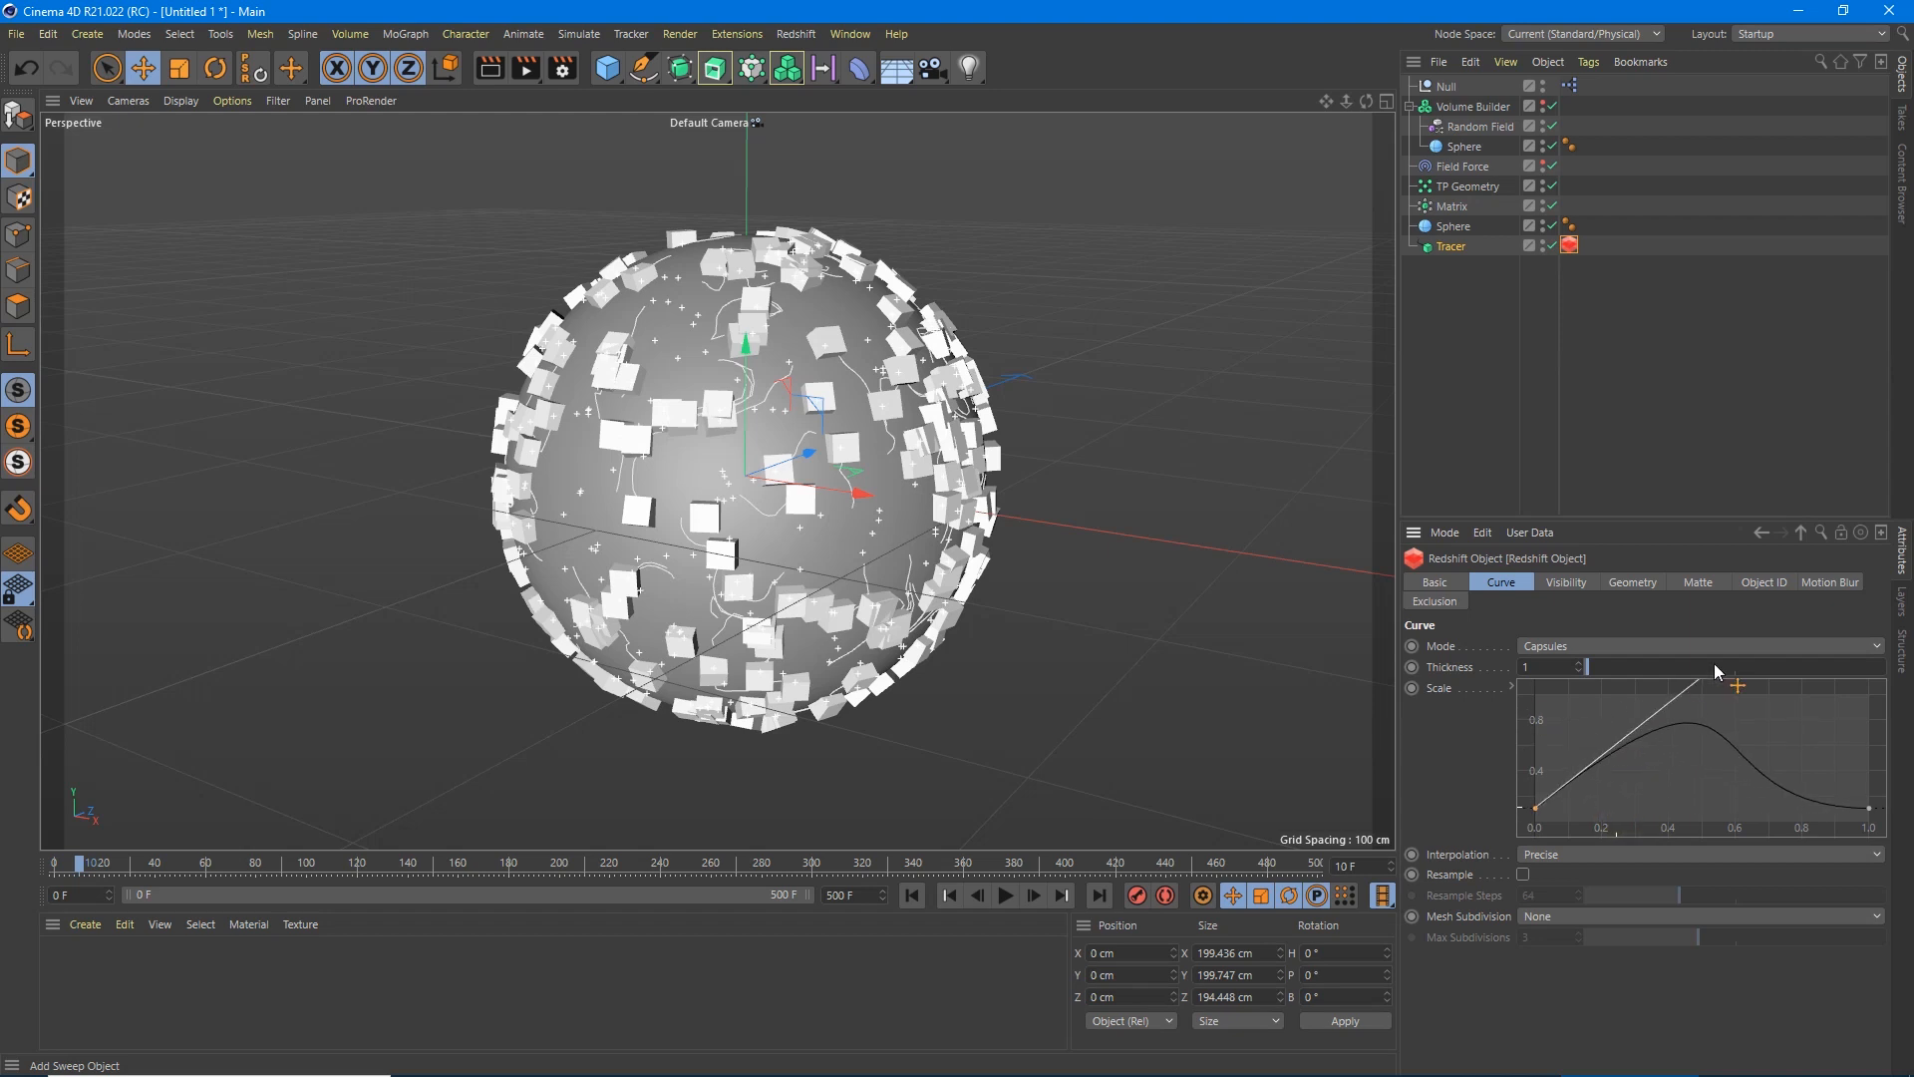
drag(1535, 809, 1539, 824)
click(1005, 895)
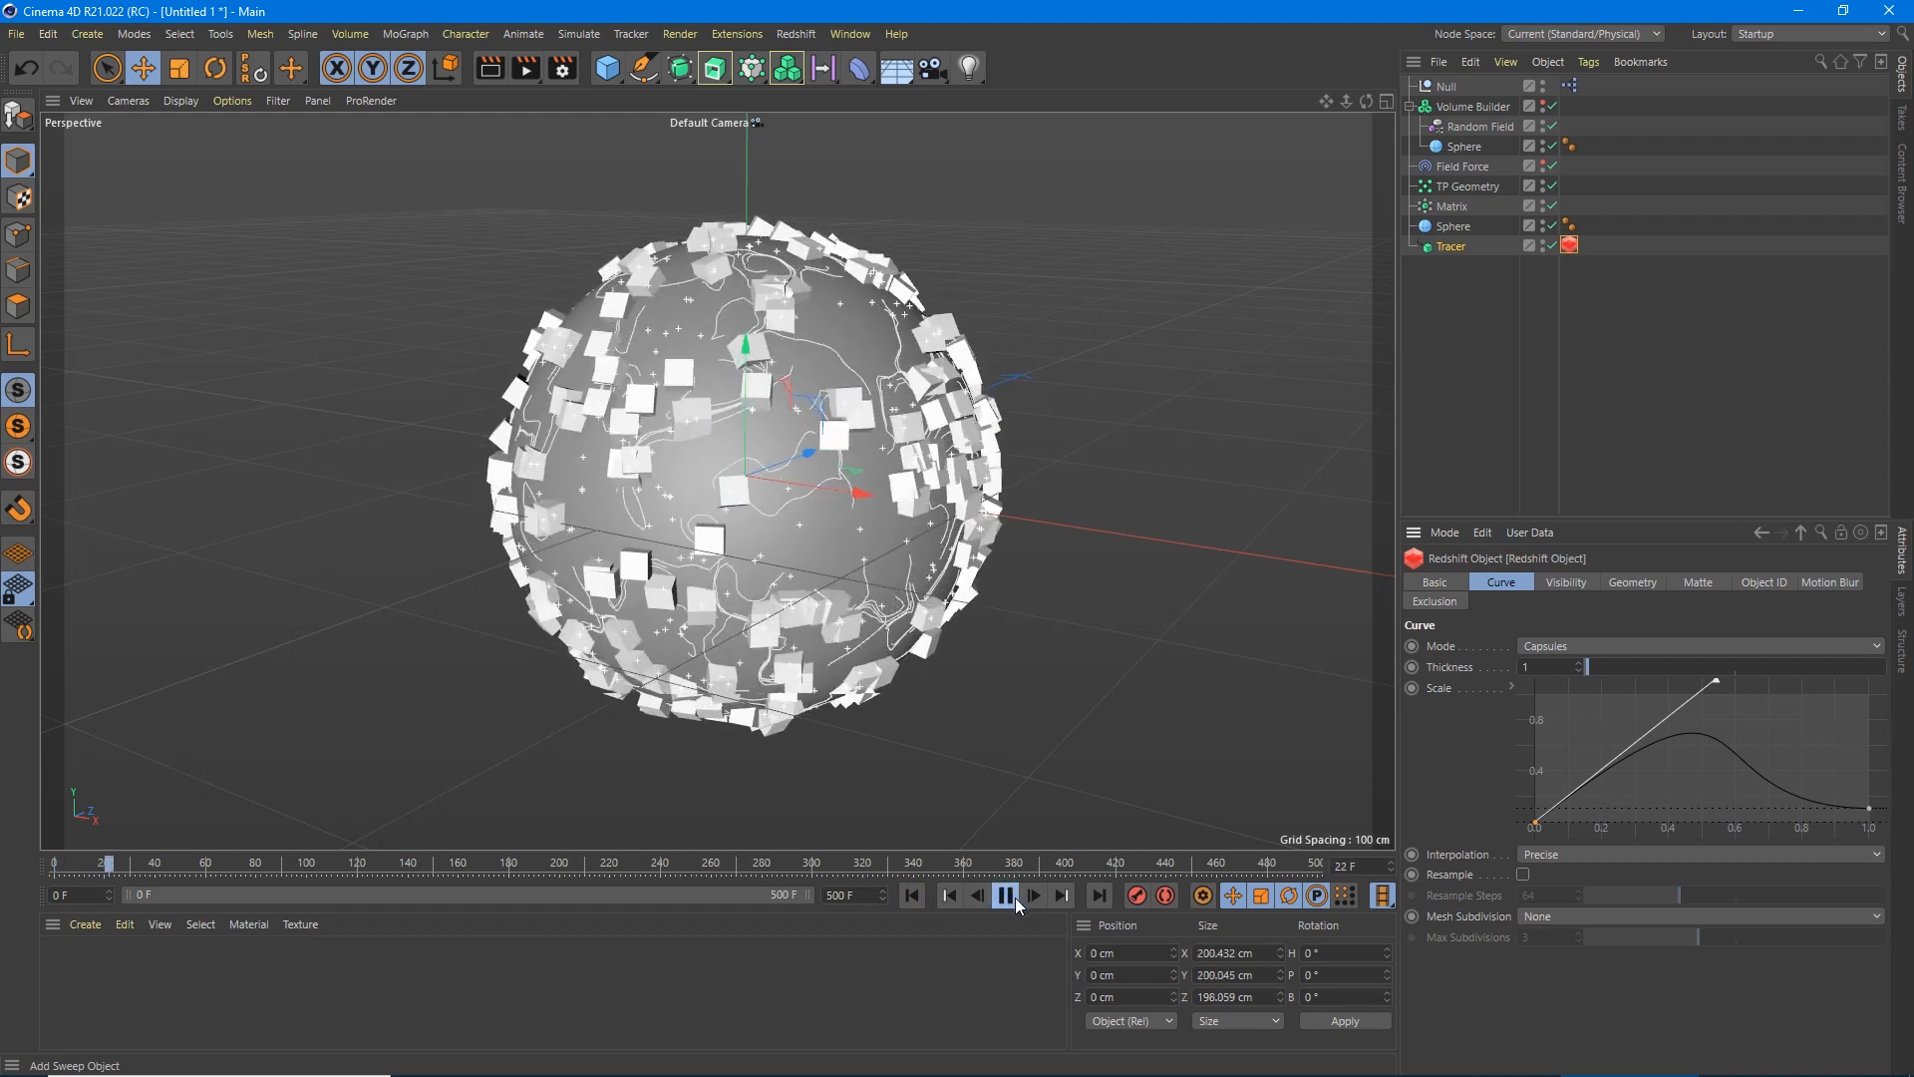
click(1010, 894)
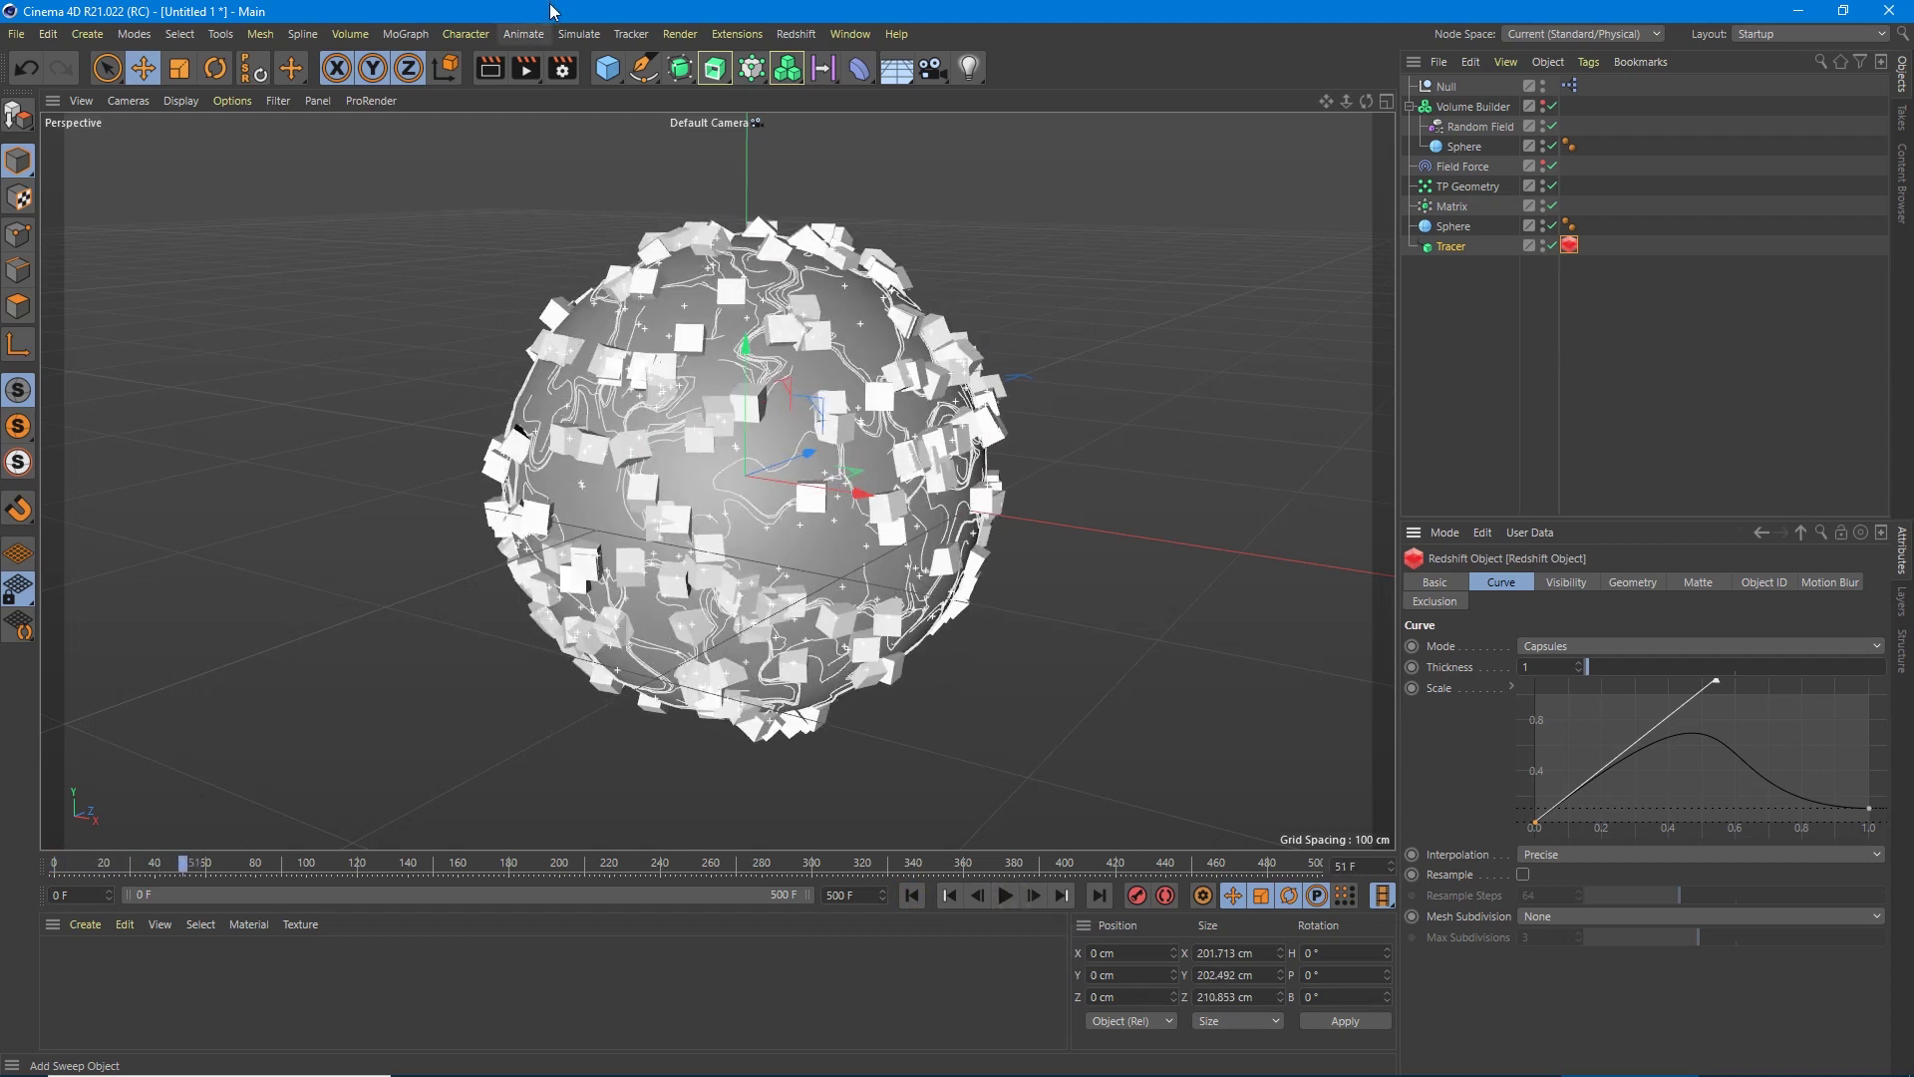
click(794, 33)
click(838, 186)
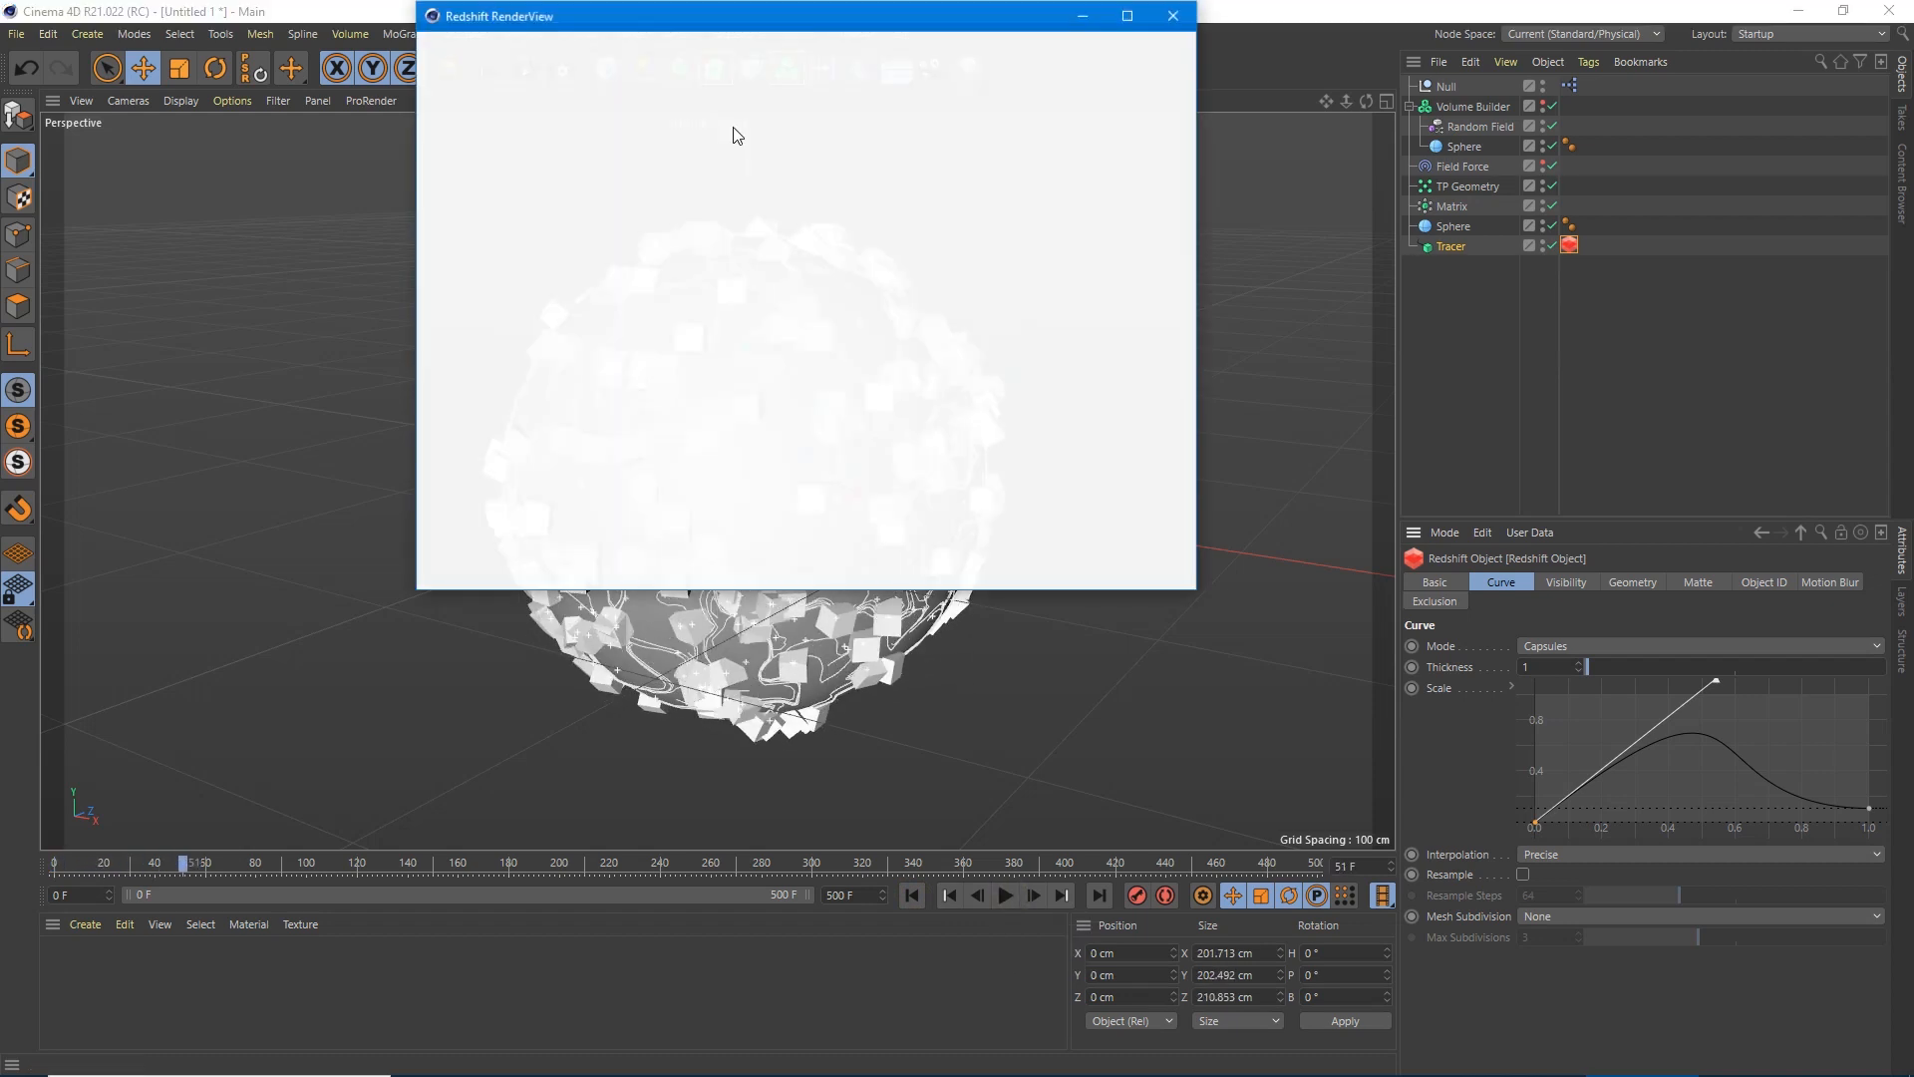
click(464, 95)
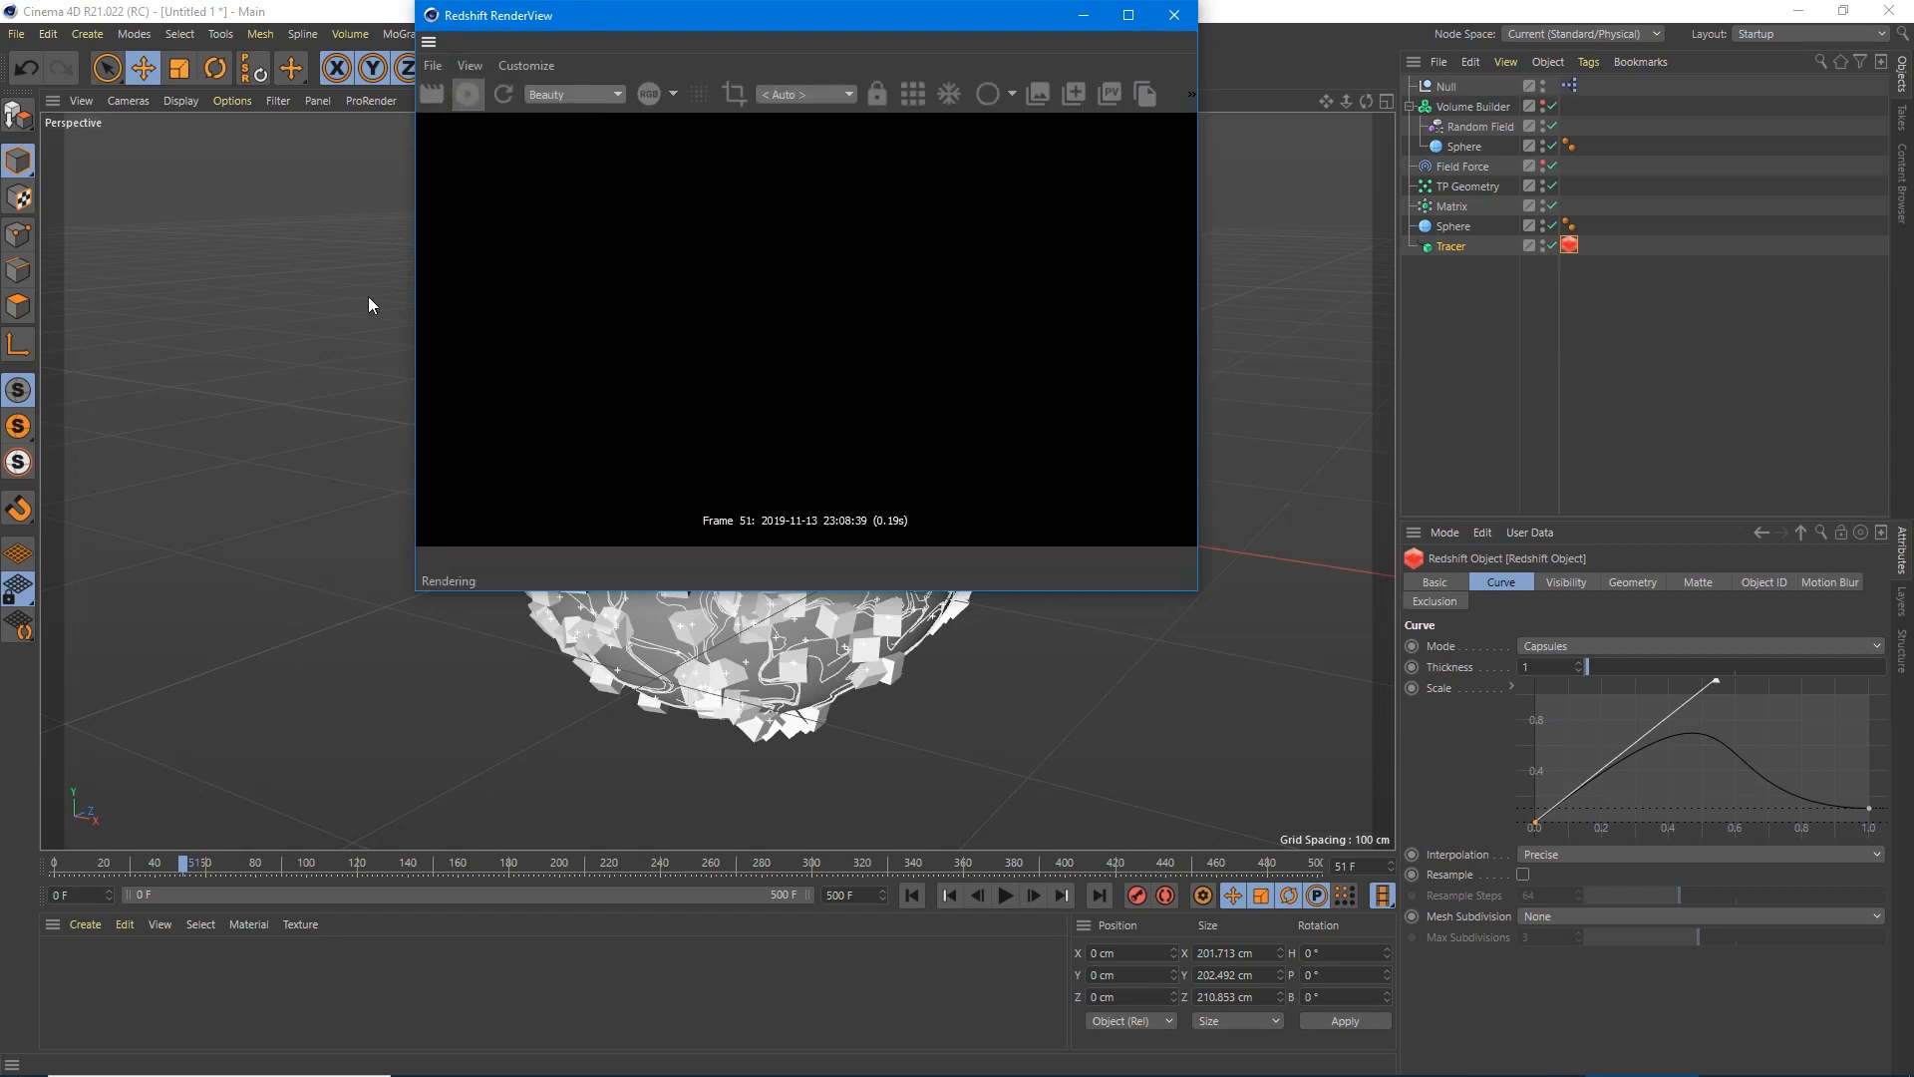
click(87, 924)
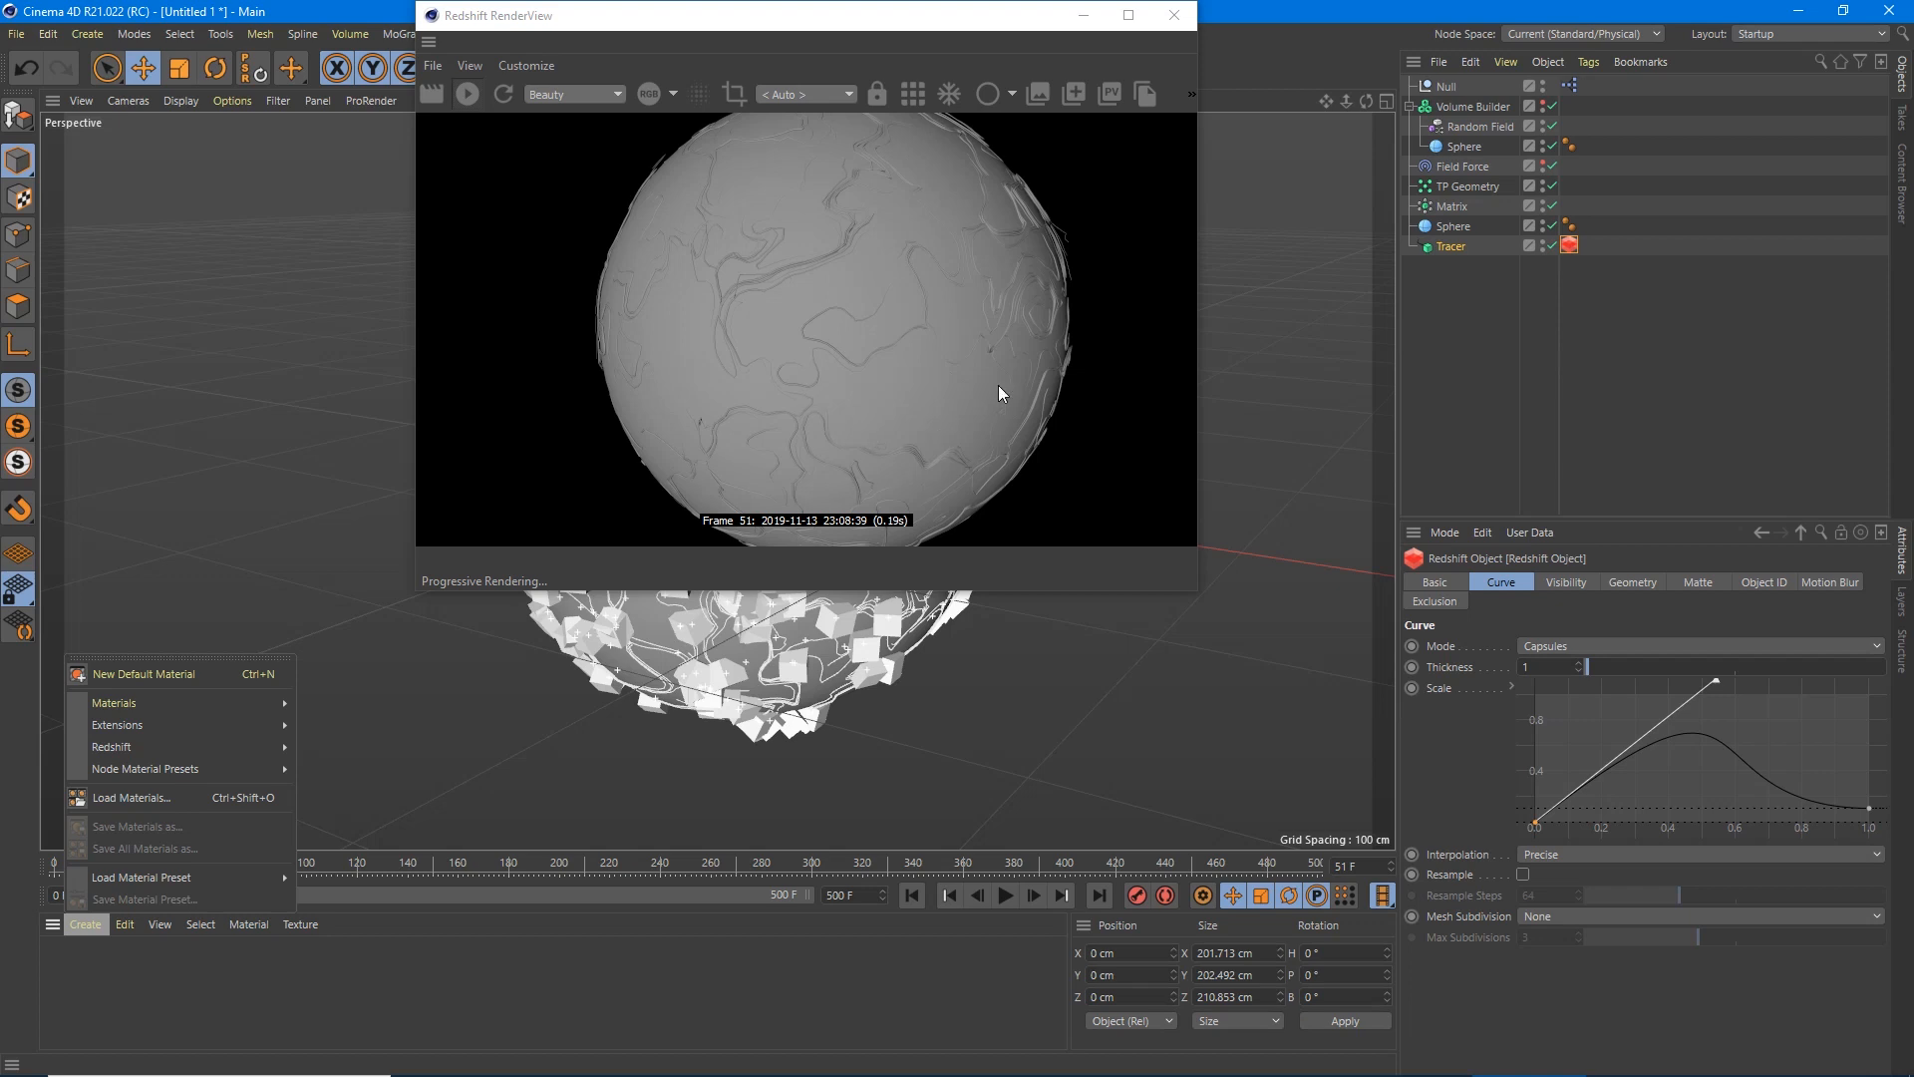
click(1179, 18)
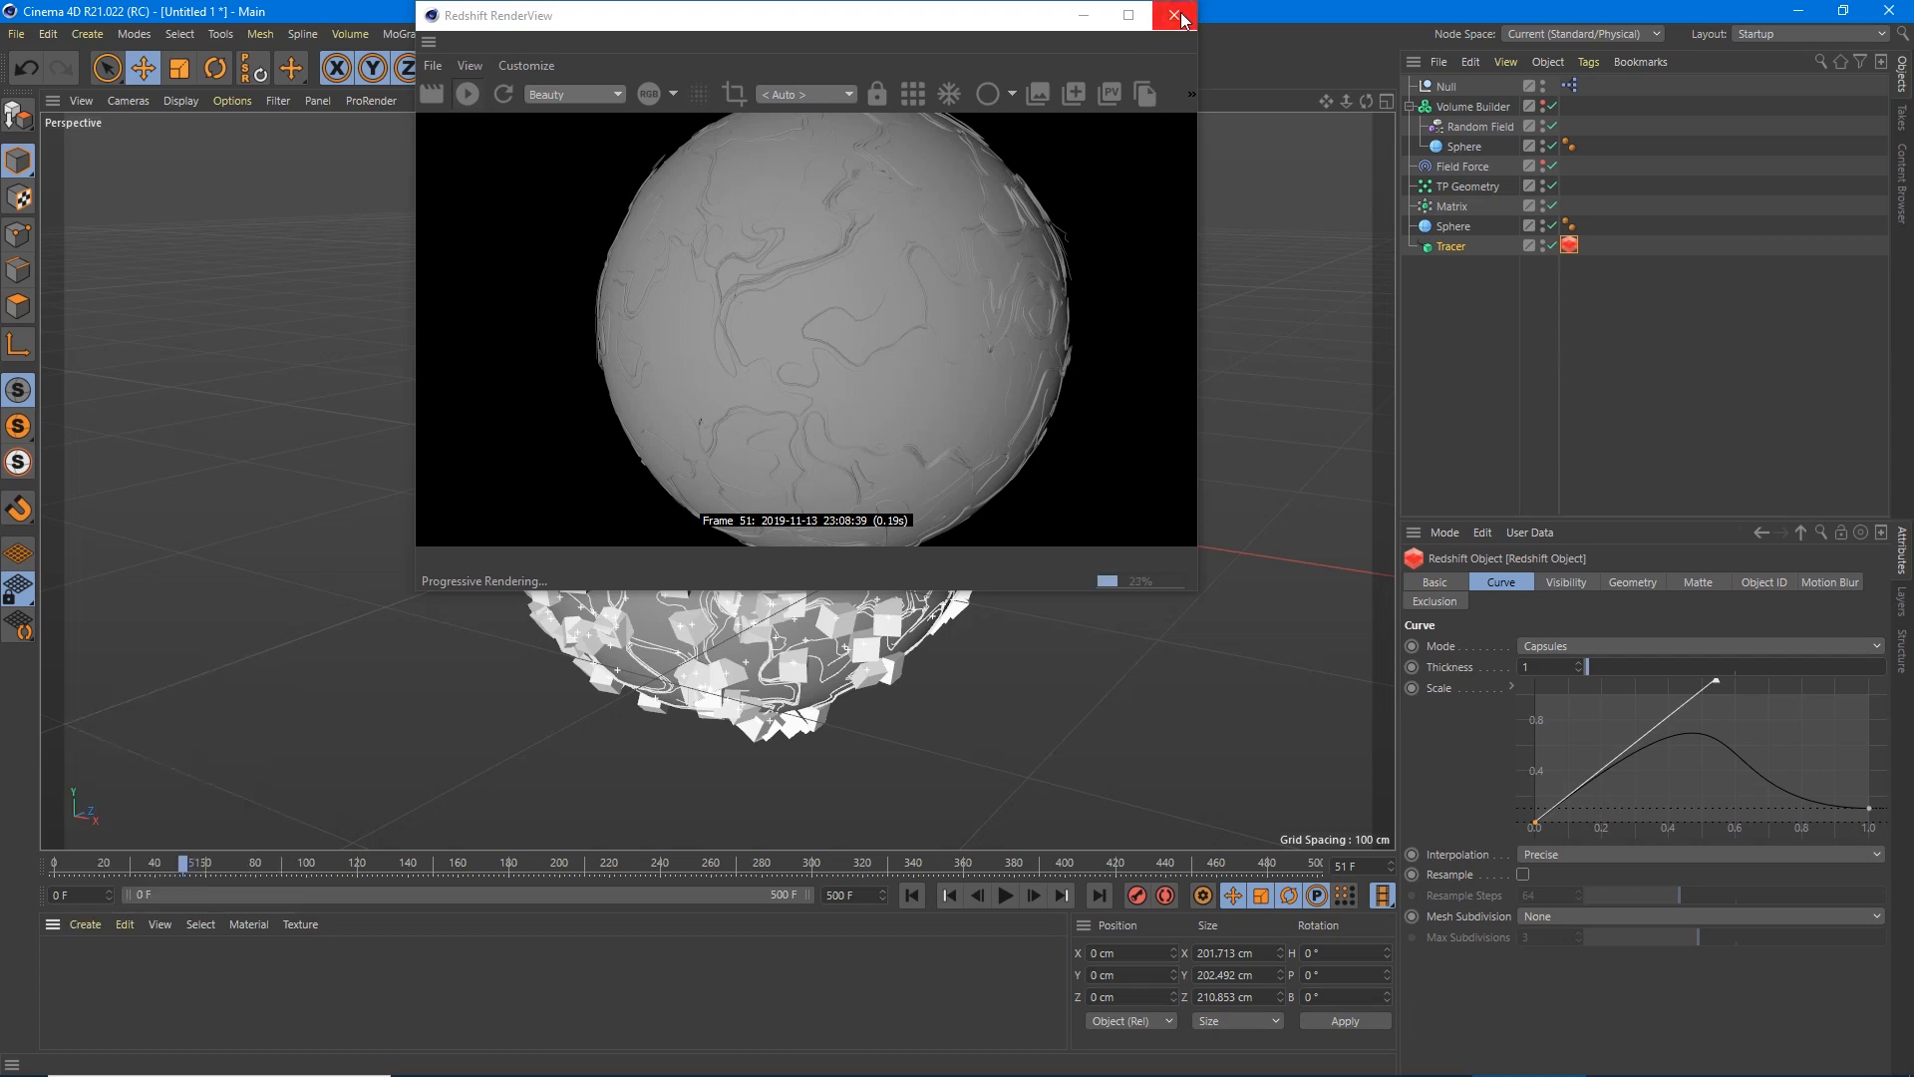
click(1182, 18)
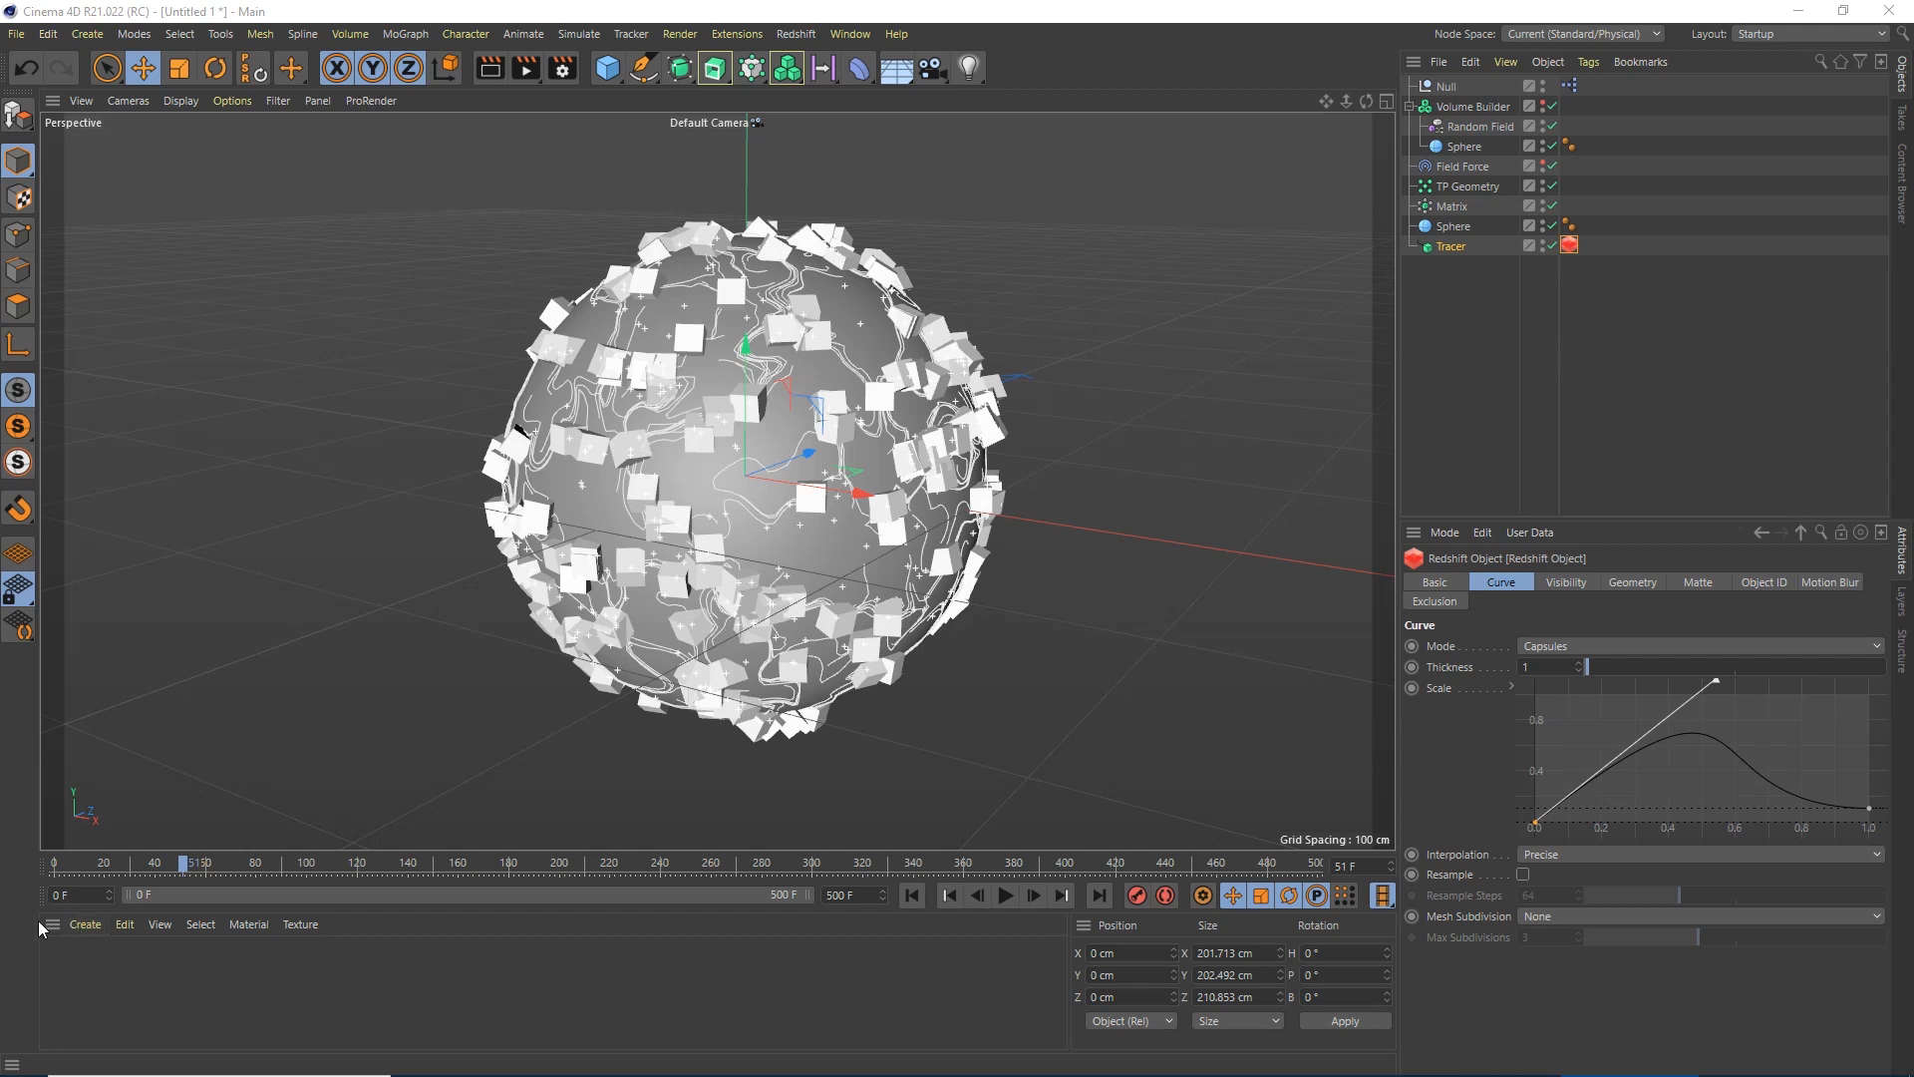
Create a Redshift material and apply it to both the Tracer and the Sphere.
click(85, 924)
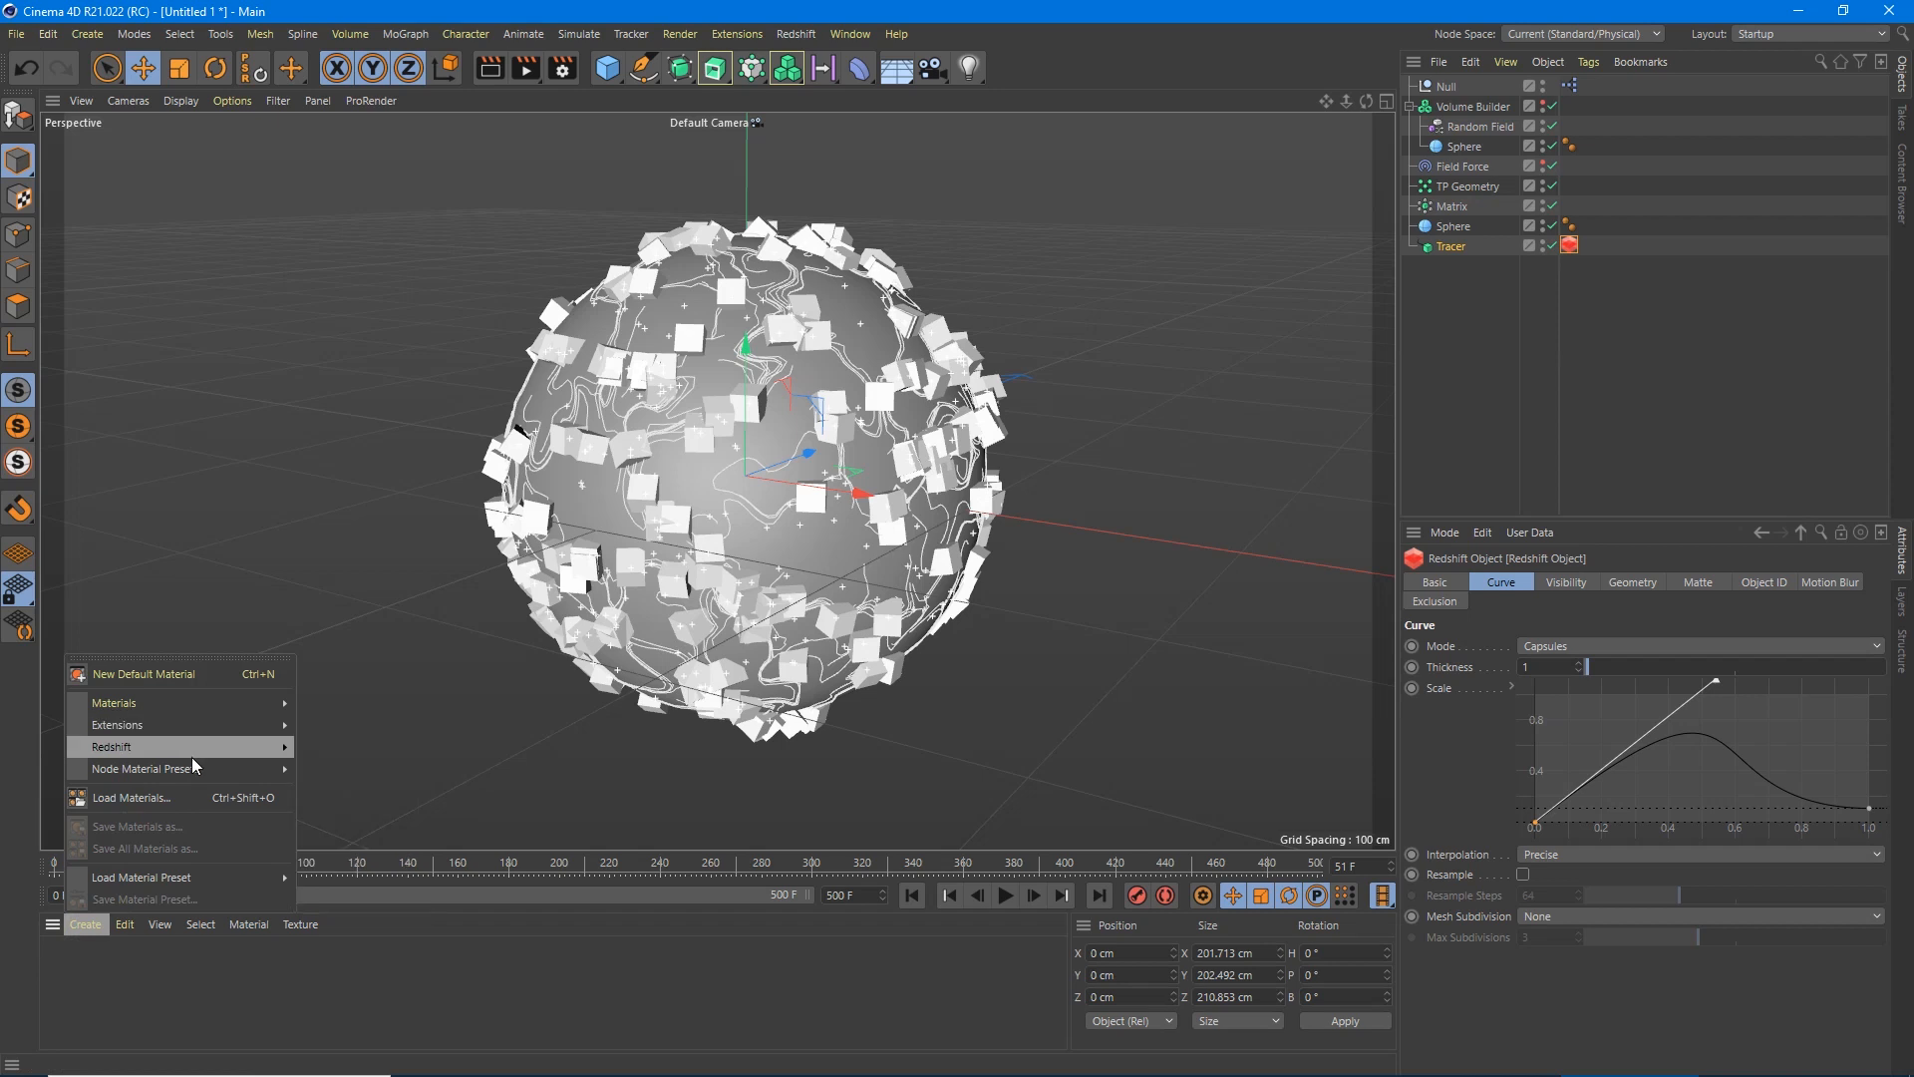
mouse_move(113, 747)
click(412, 751)
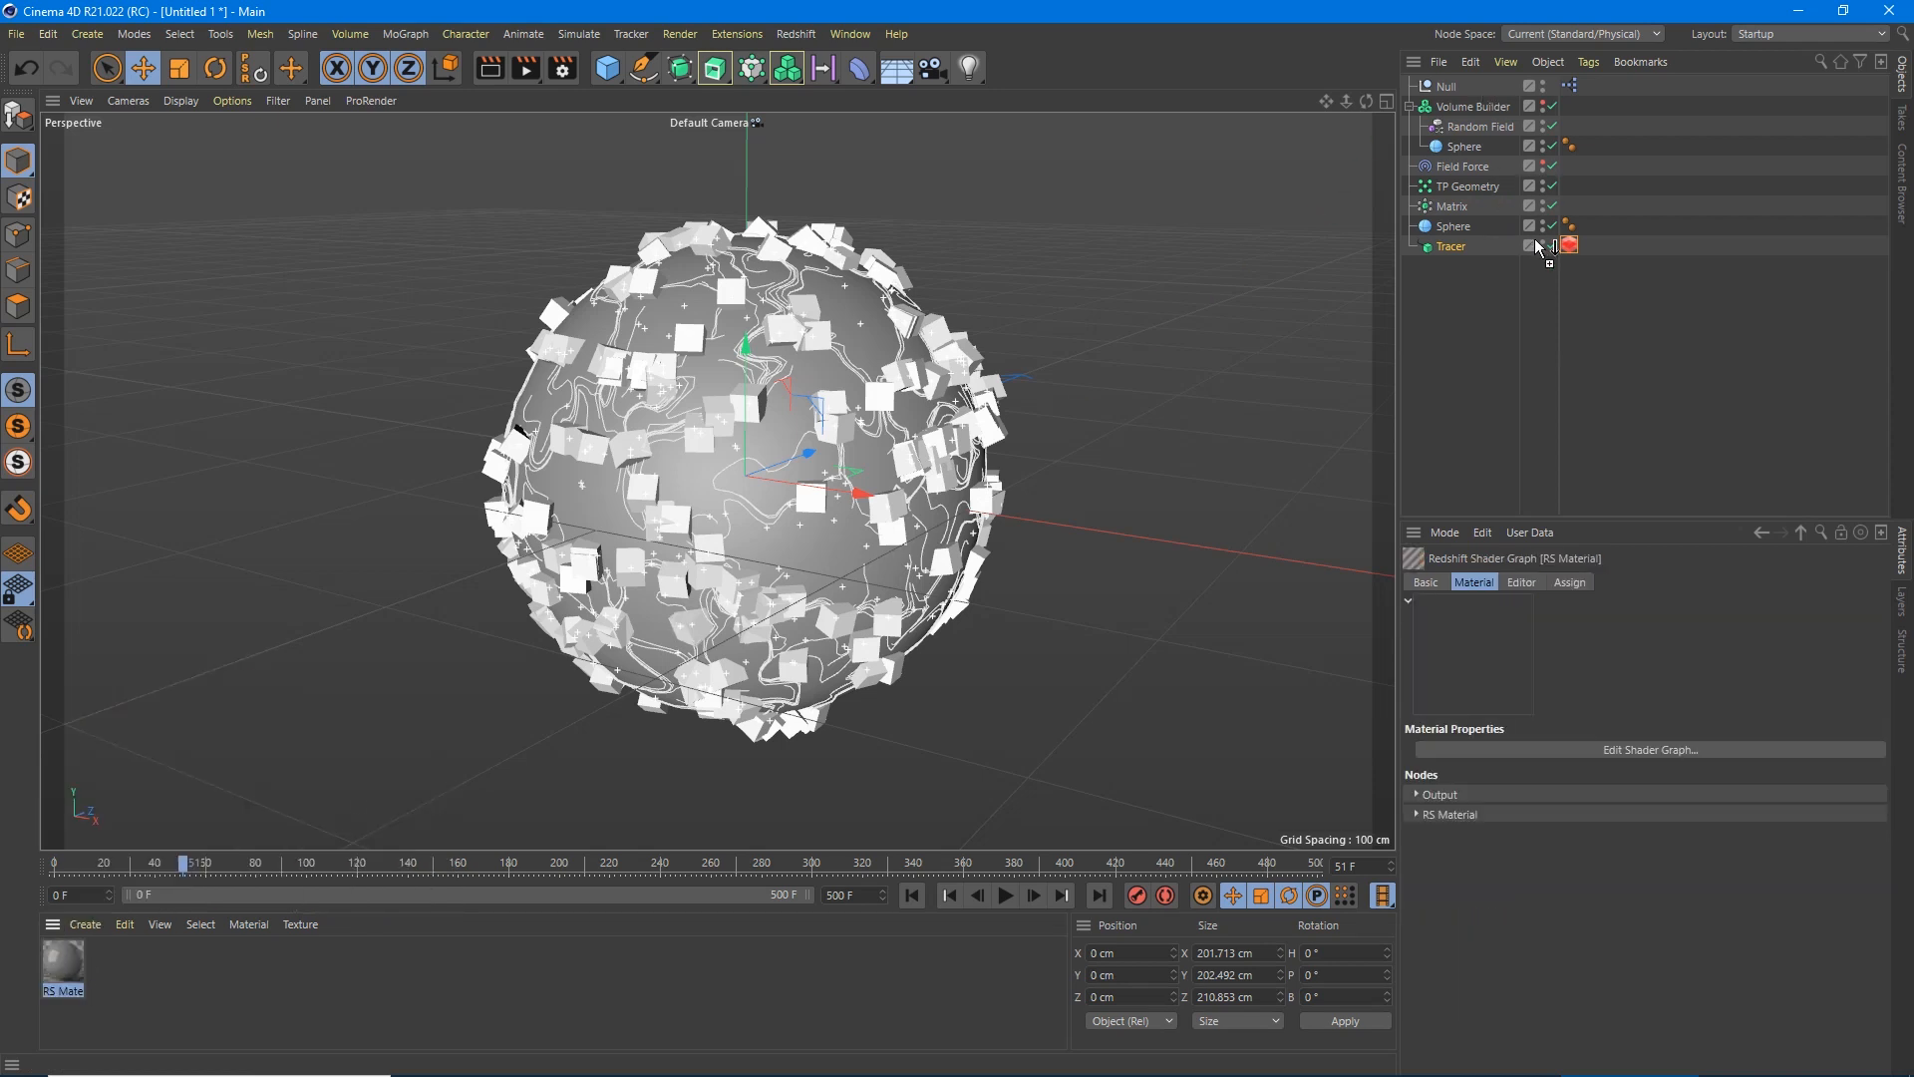
drag(1472, 247, 1517, 248)
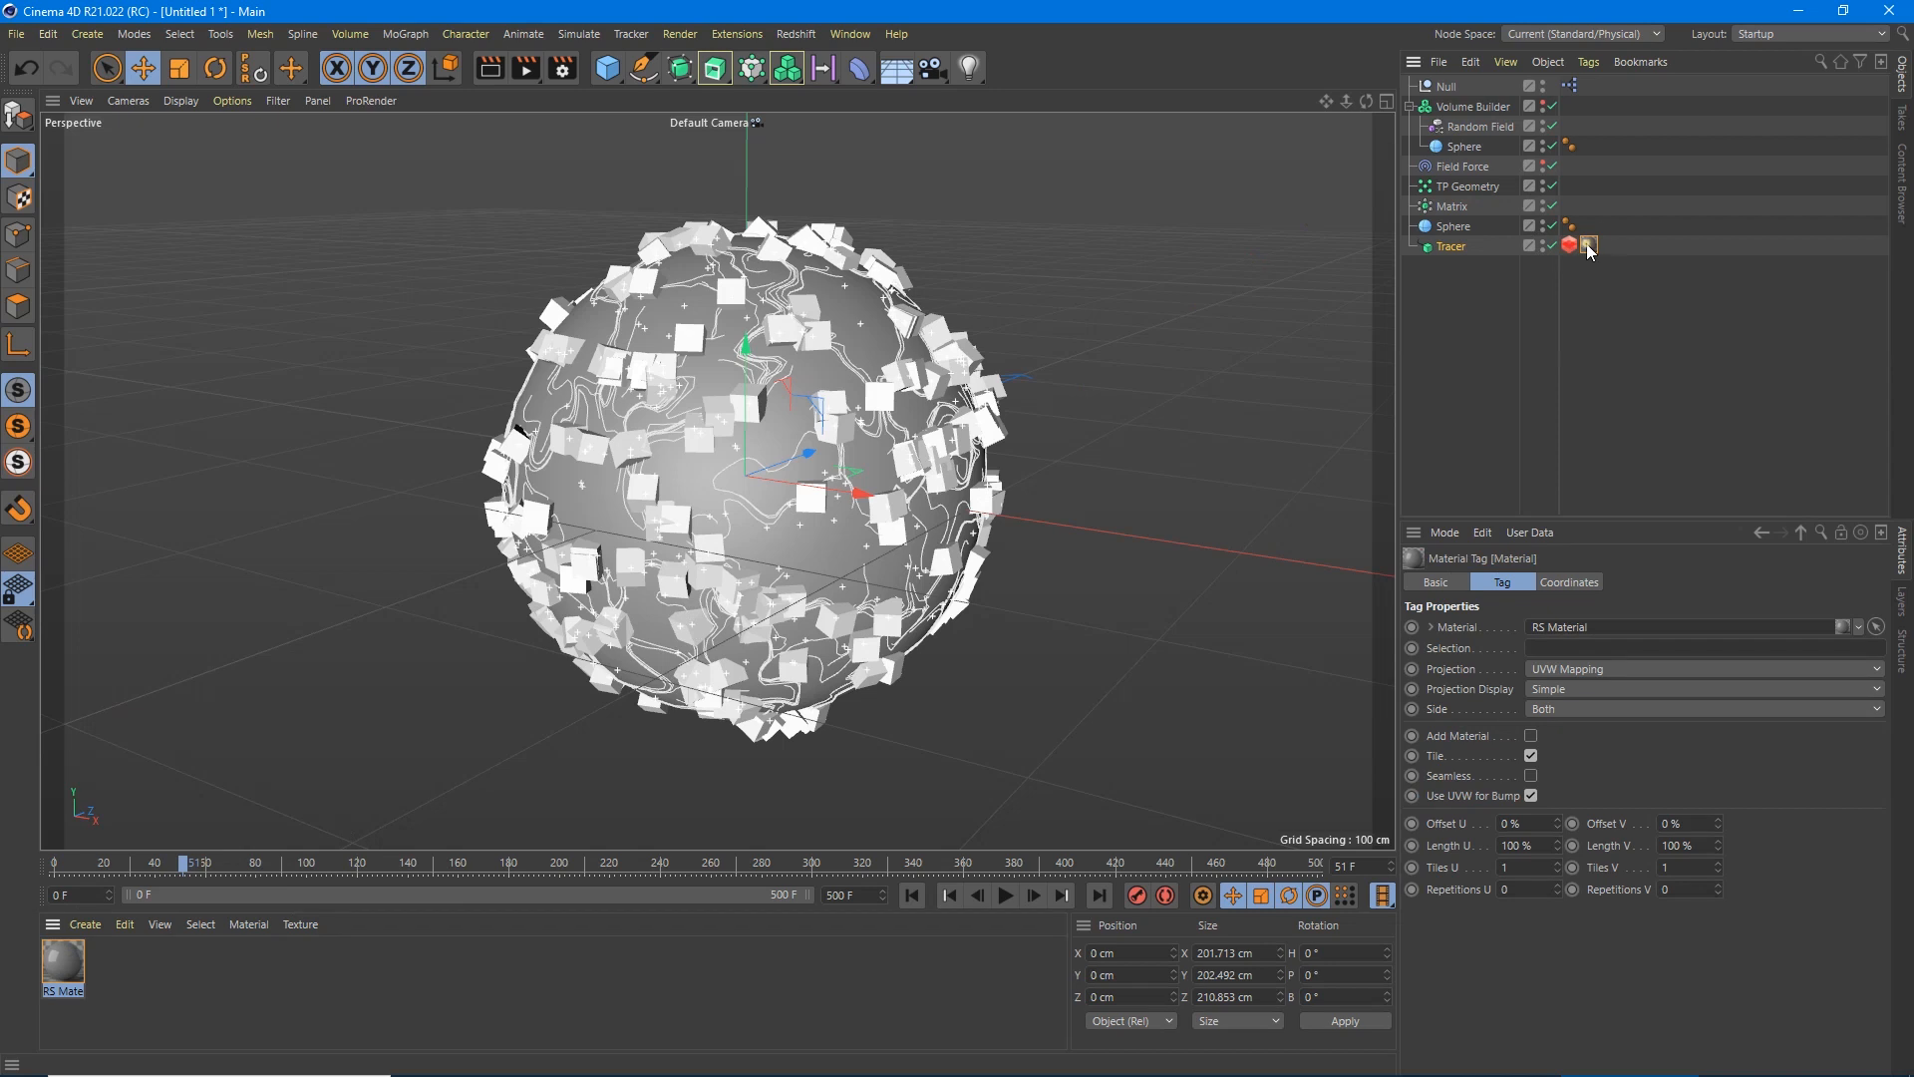
ctrl+drag(1588, 245, 1590, 224)
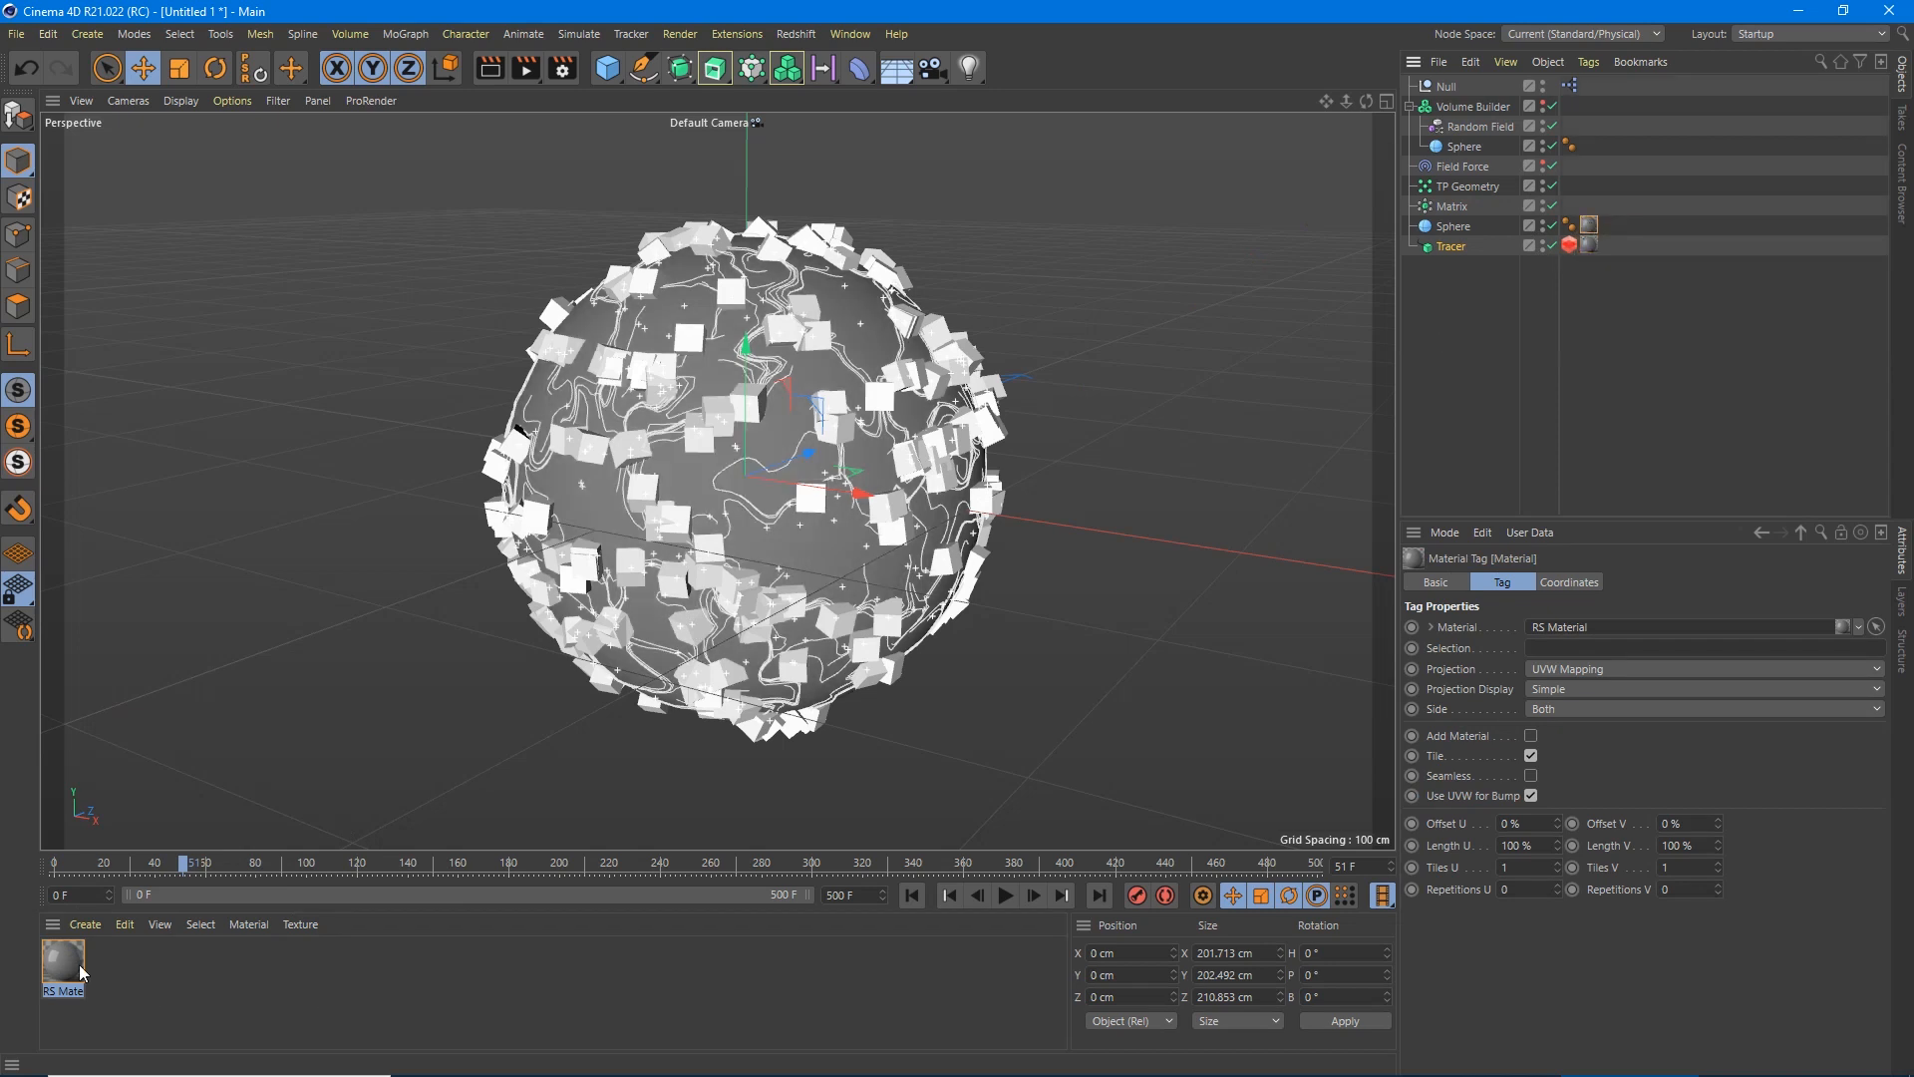
Duplicate the material and set the copy's Diffuse Color to white in the Shader Graph.
ctrl+drag(63, 965, 113, 964)
double_click(112, 964)
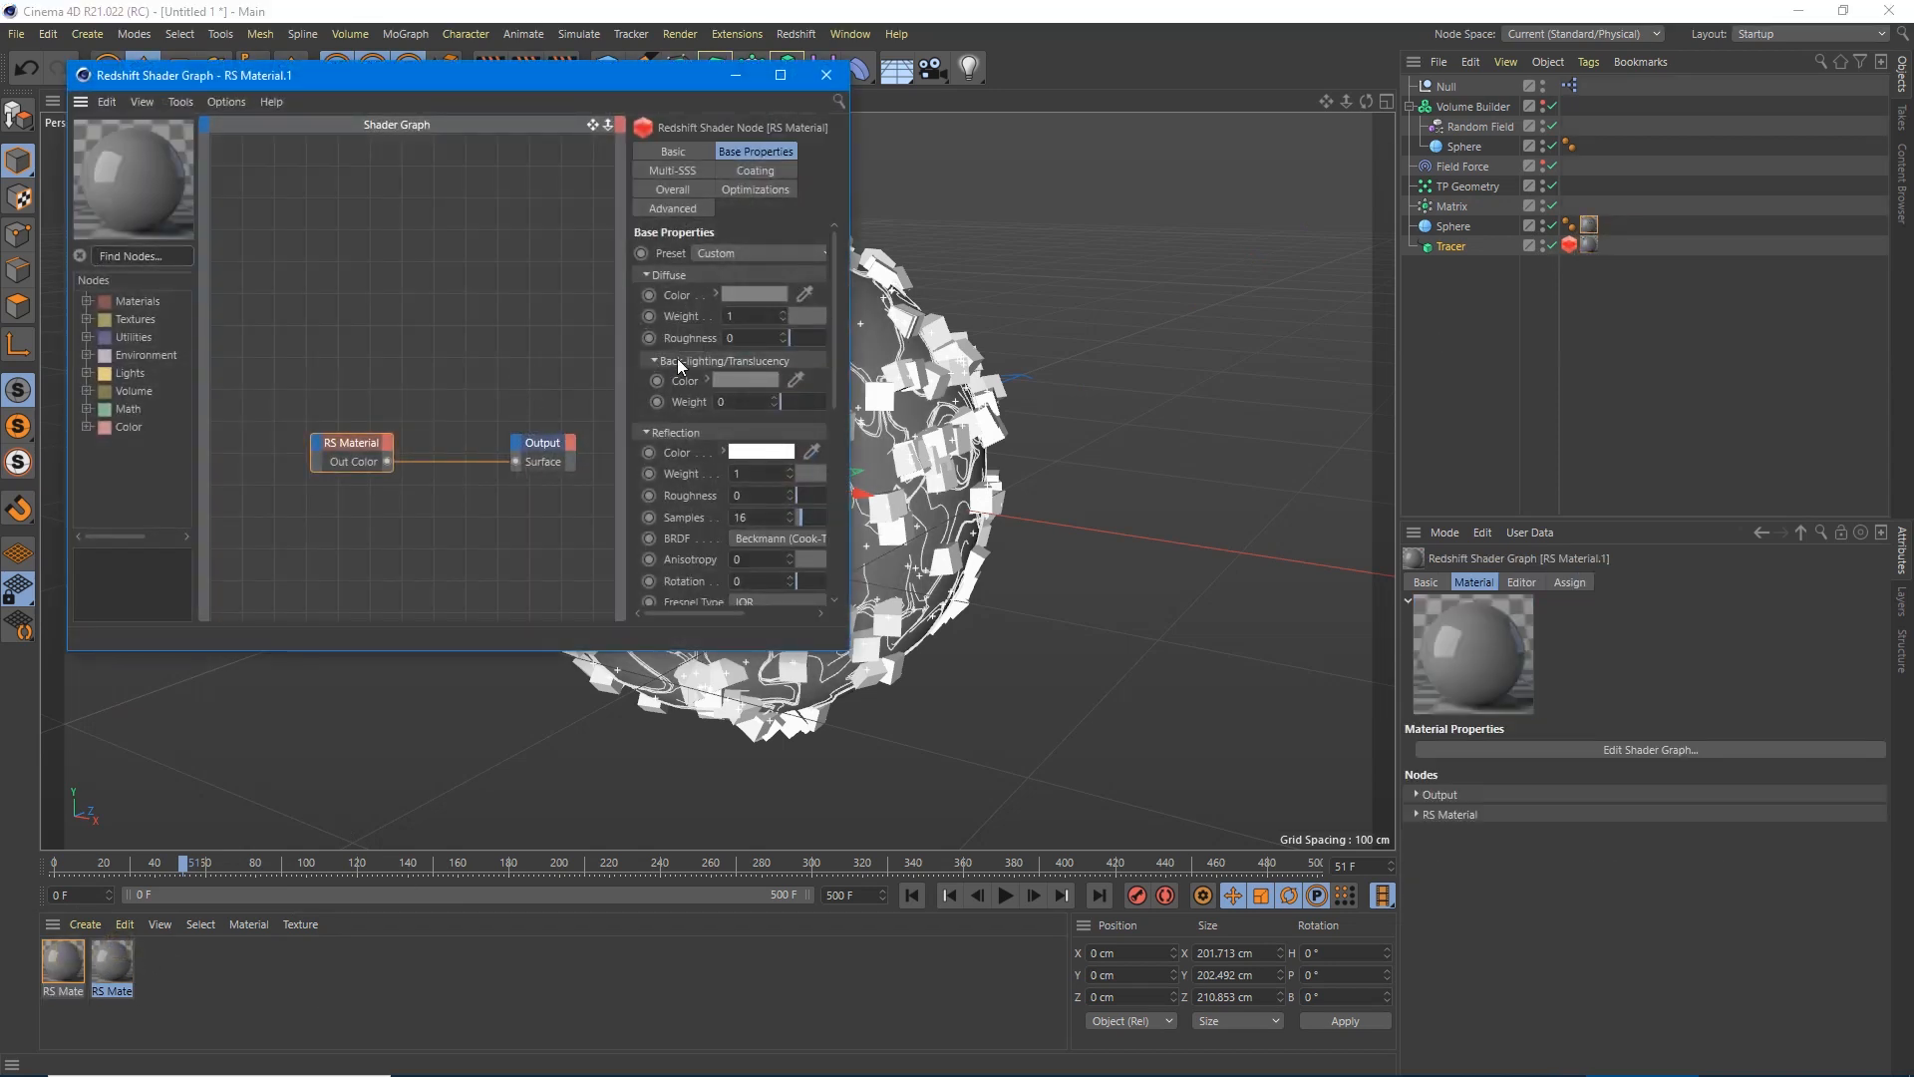
click(752, 295)
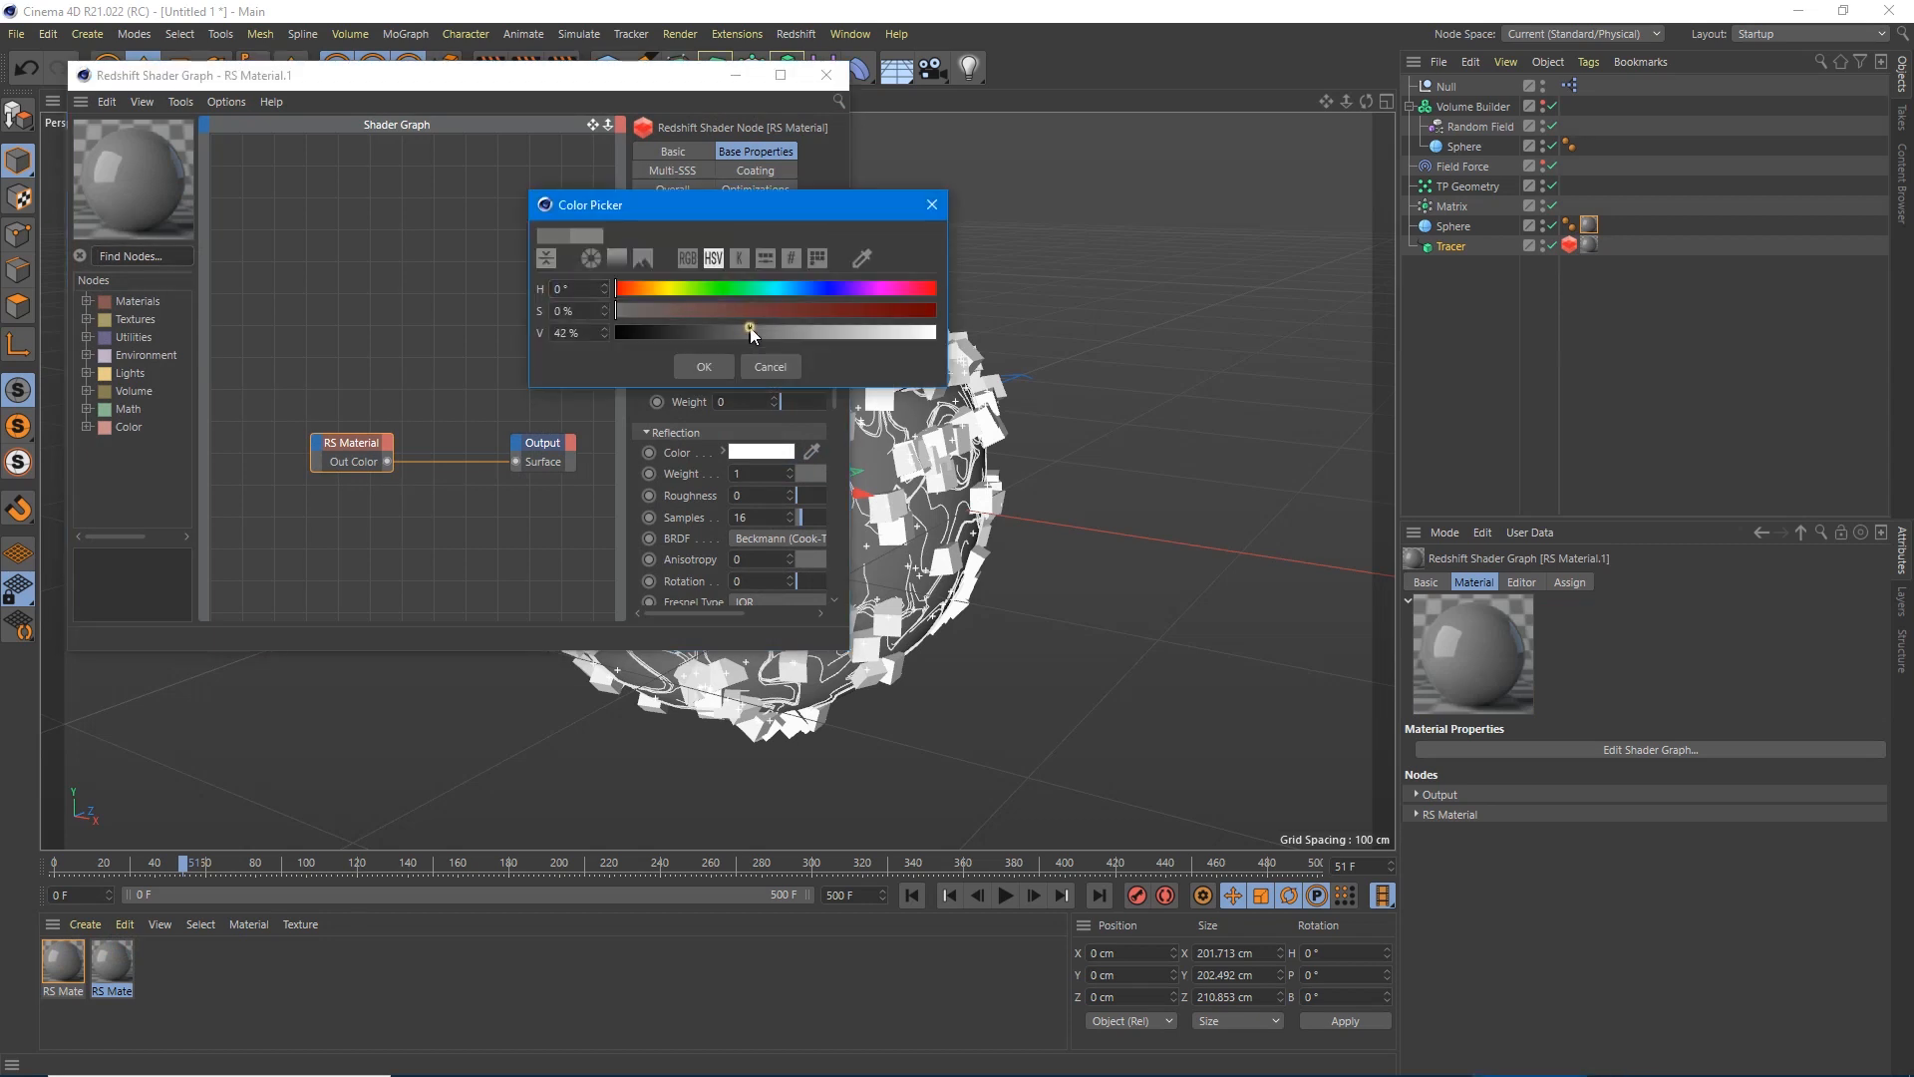
drag(748, 332, 933, 333)
click(698, 368)
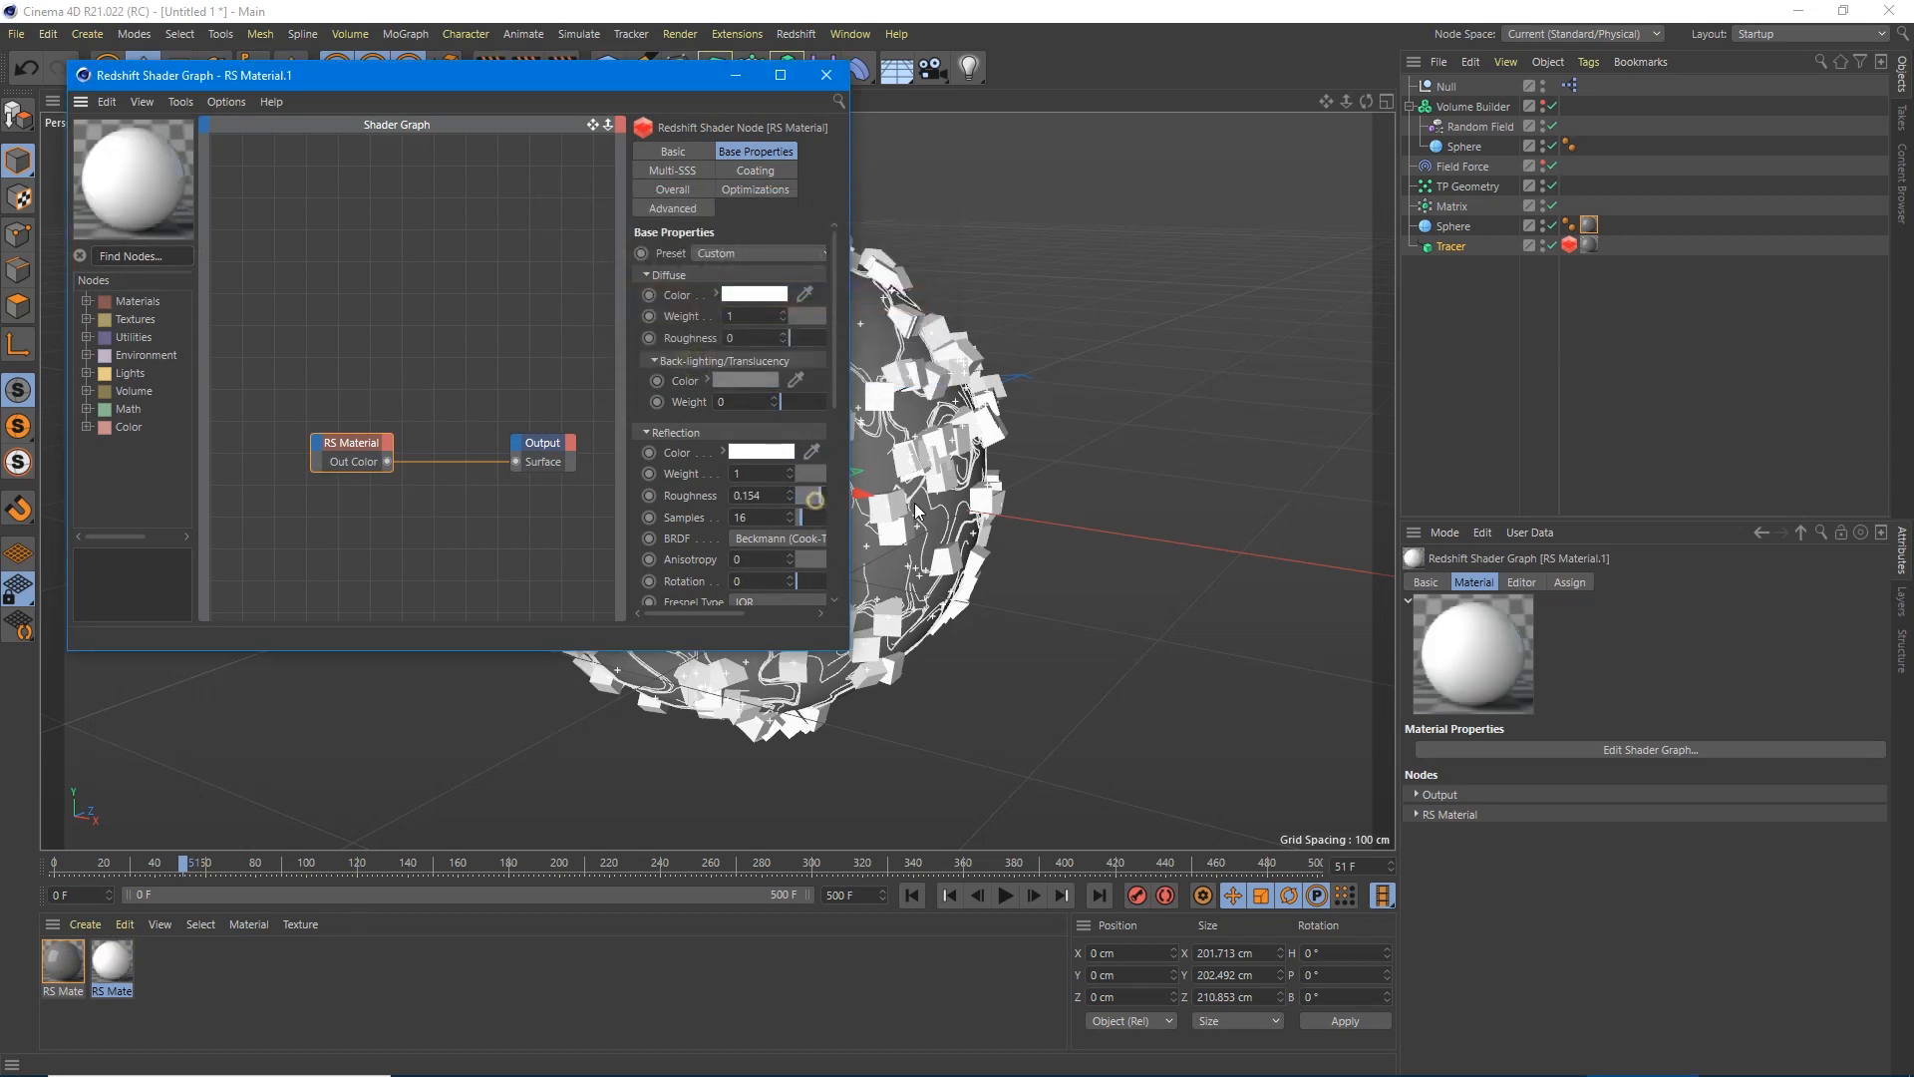
Close the shader graph and add a Redshift Dome Light to the scene.
click(827, 76)
click(796, 34)
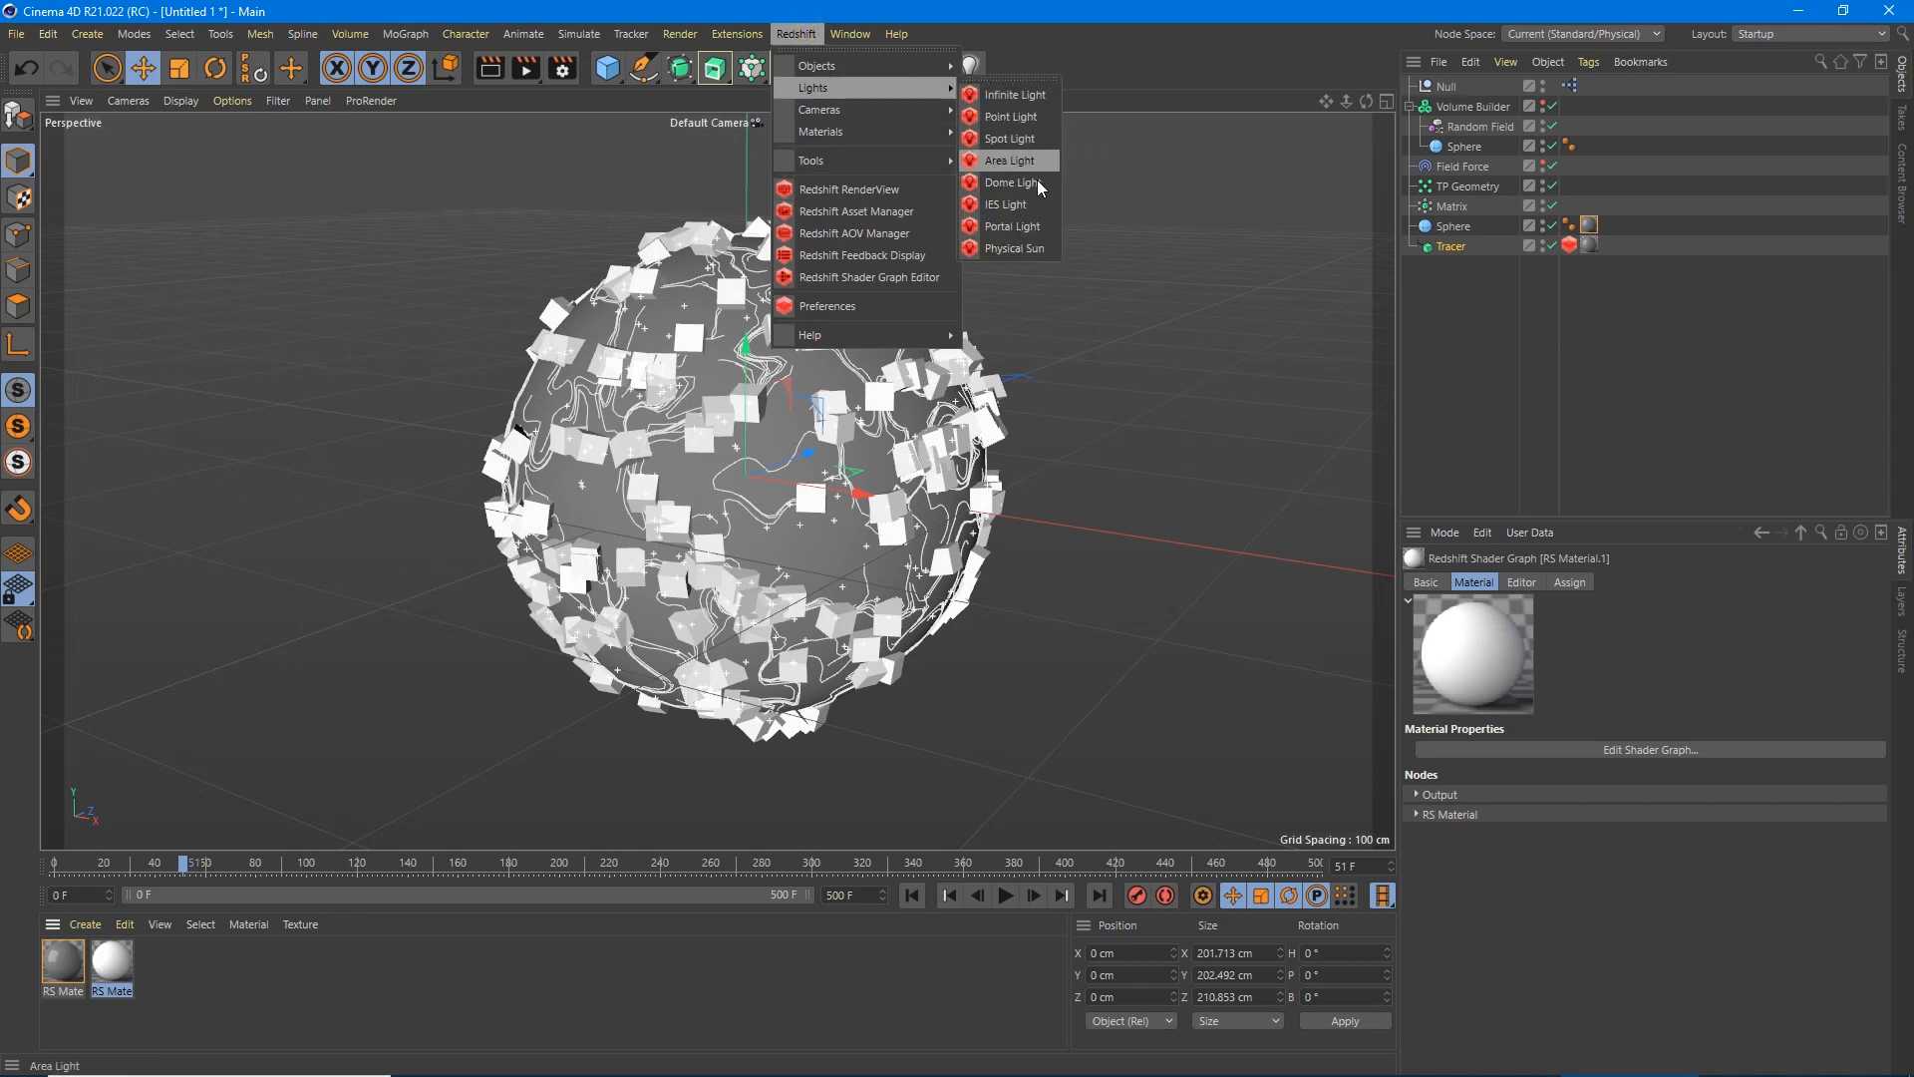
click(1037, 182)
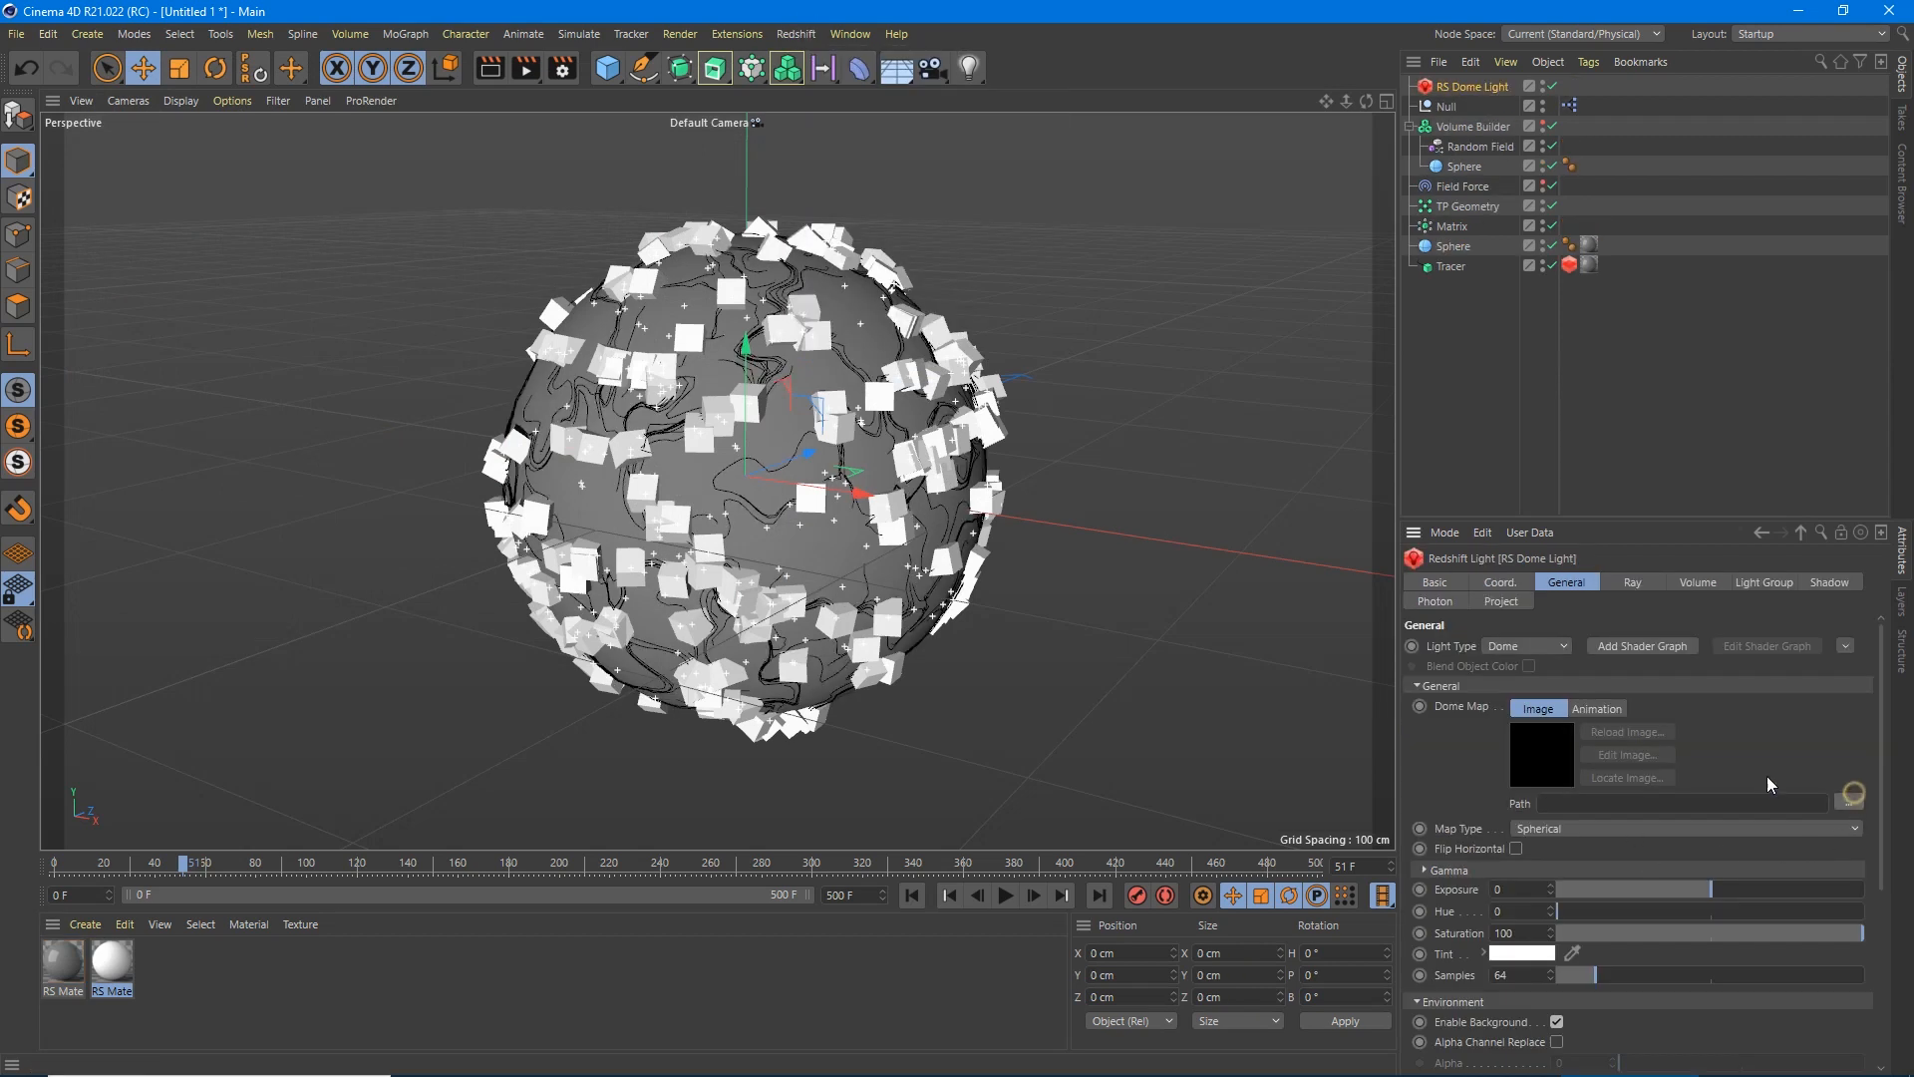
Load SoftboxTent3.hdr as the dome light's environment map.
click(1850, 804)
click(250, 265)
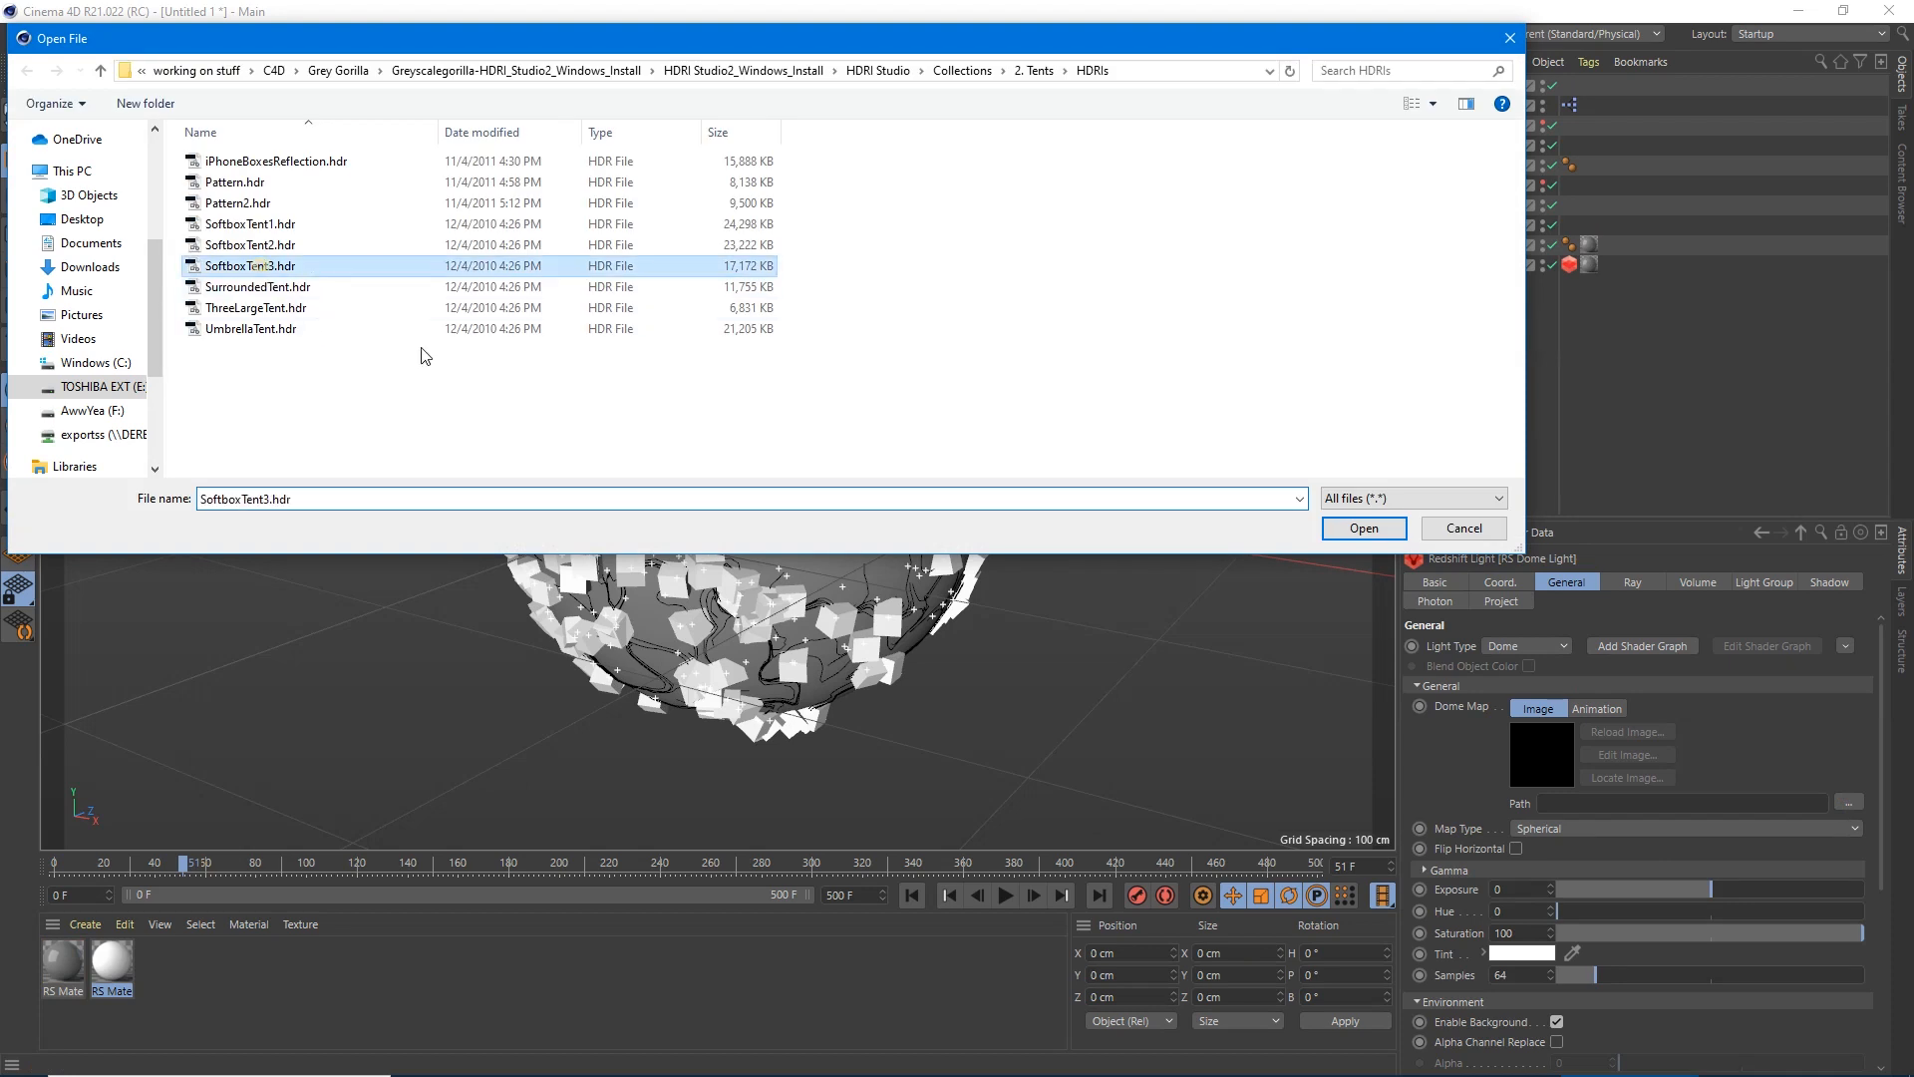
click(1363, 528)
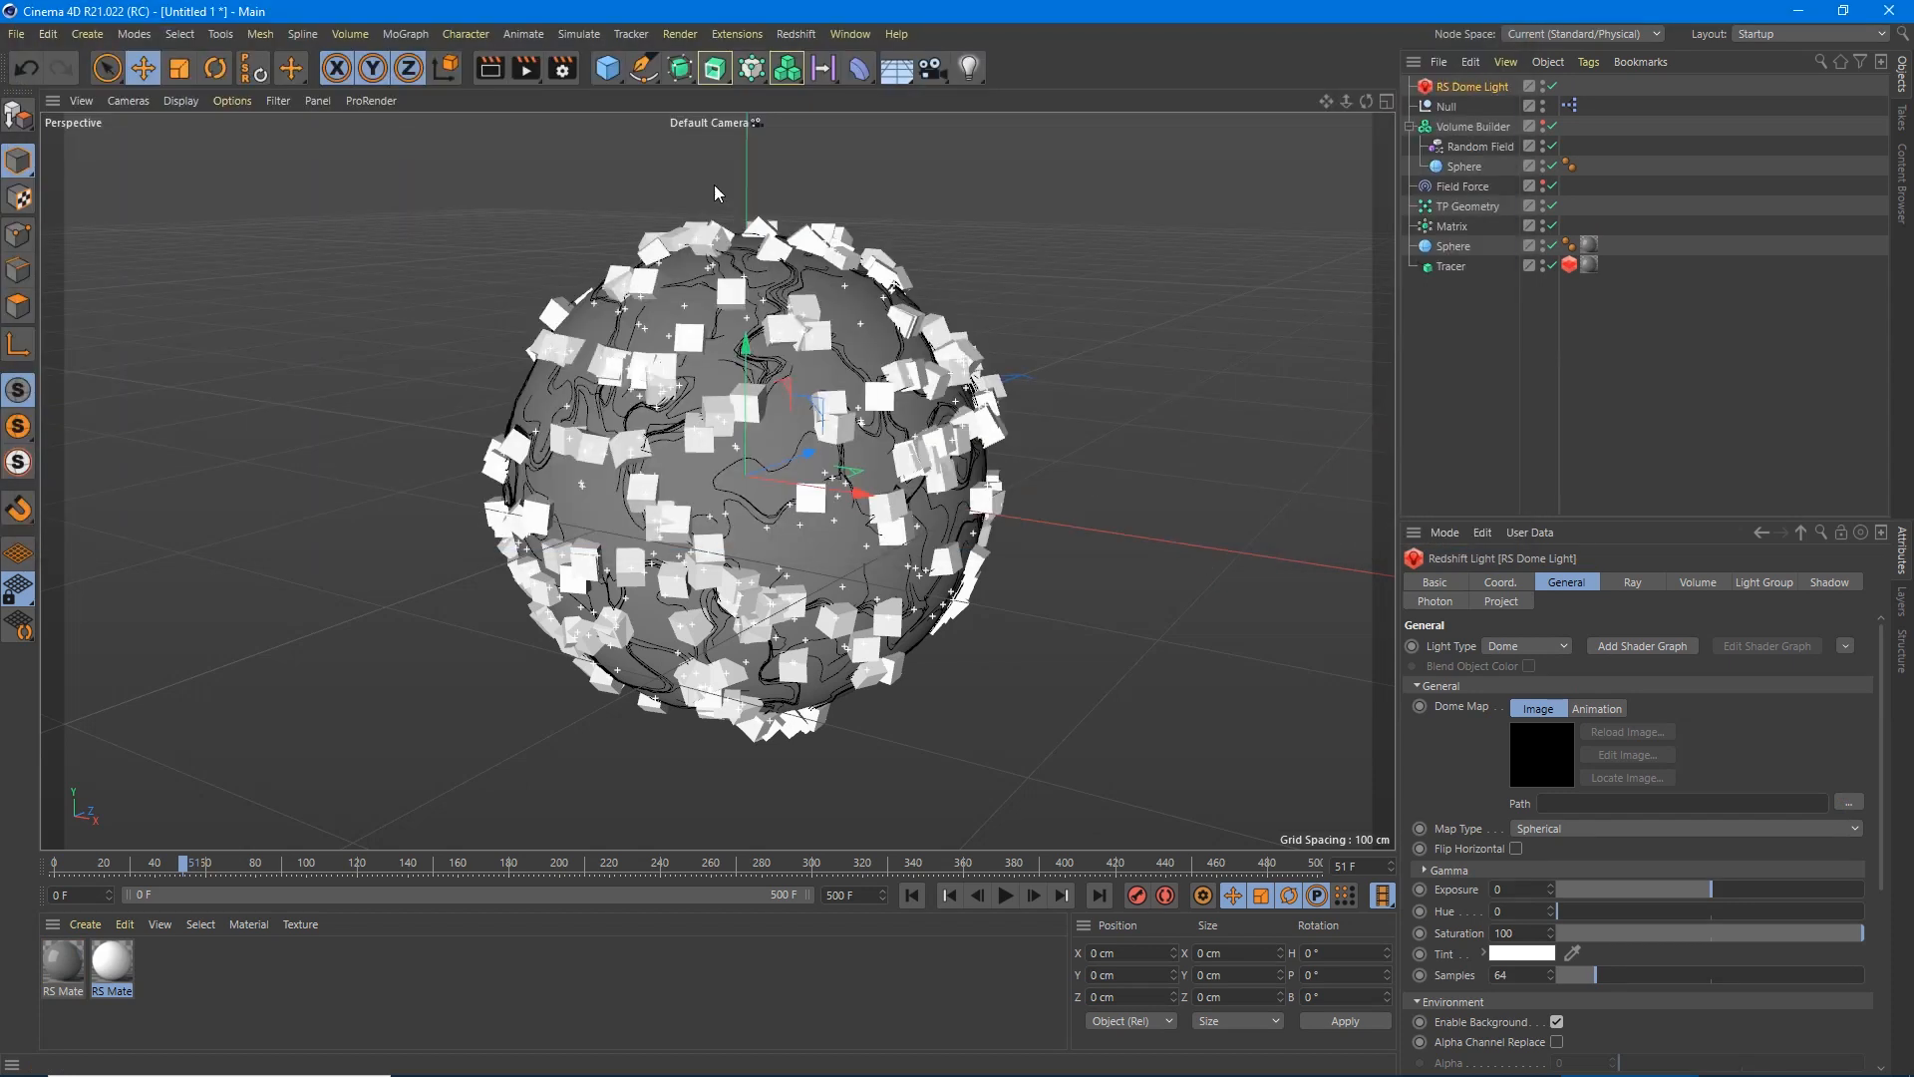
click(793, 33)
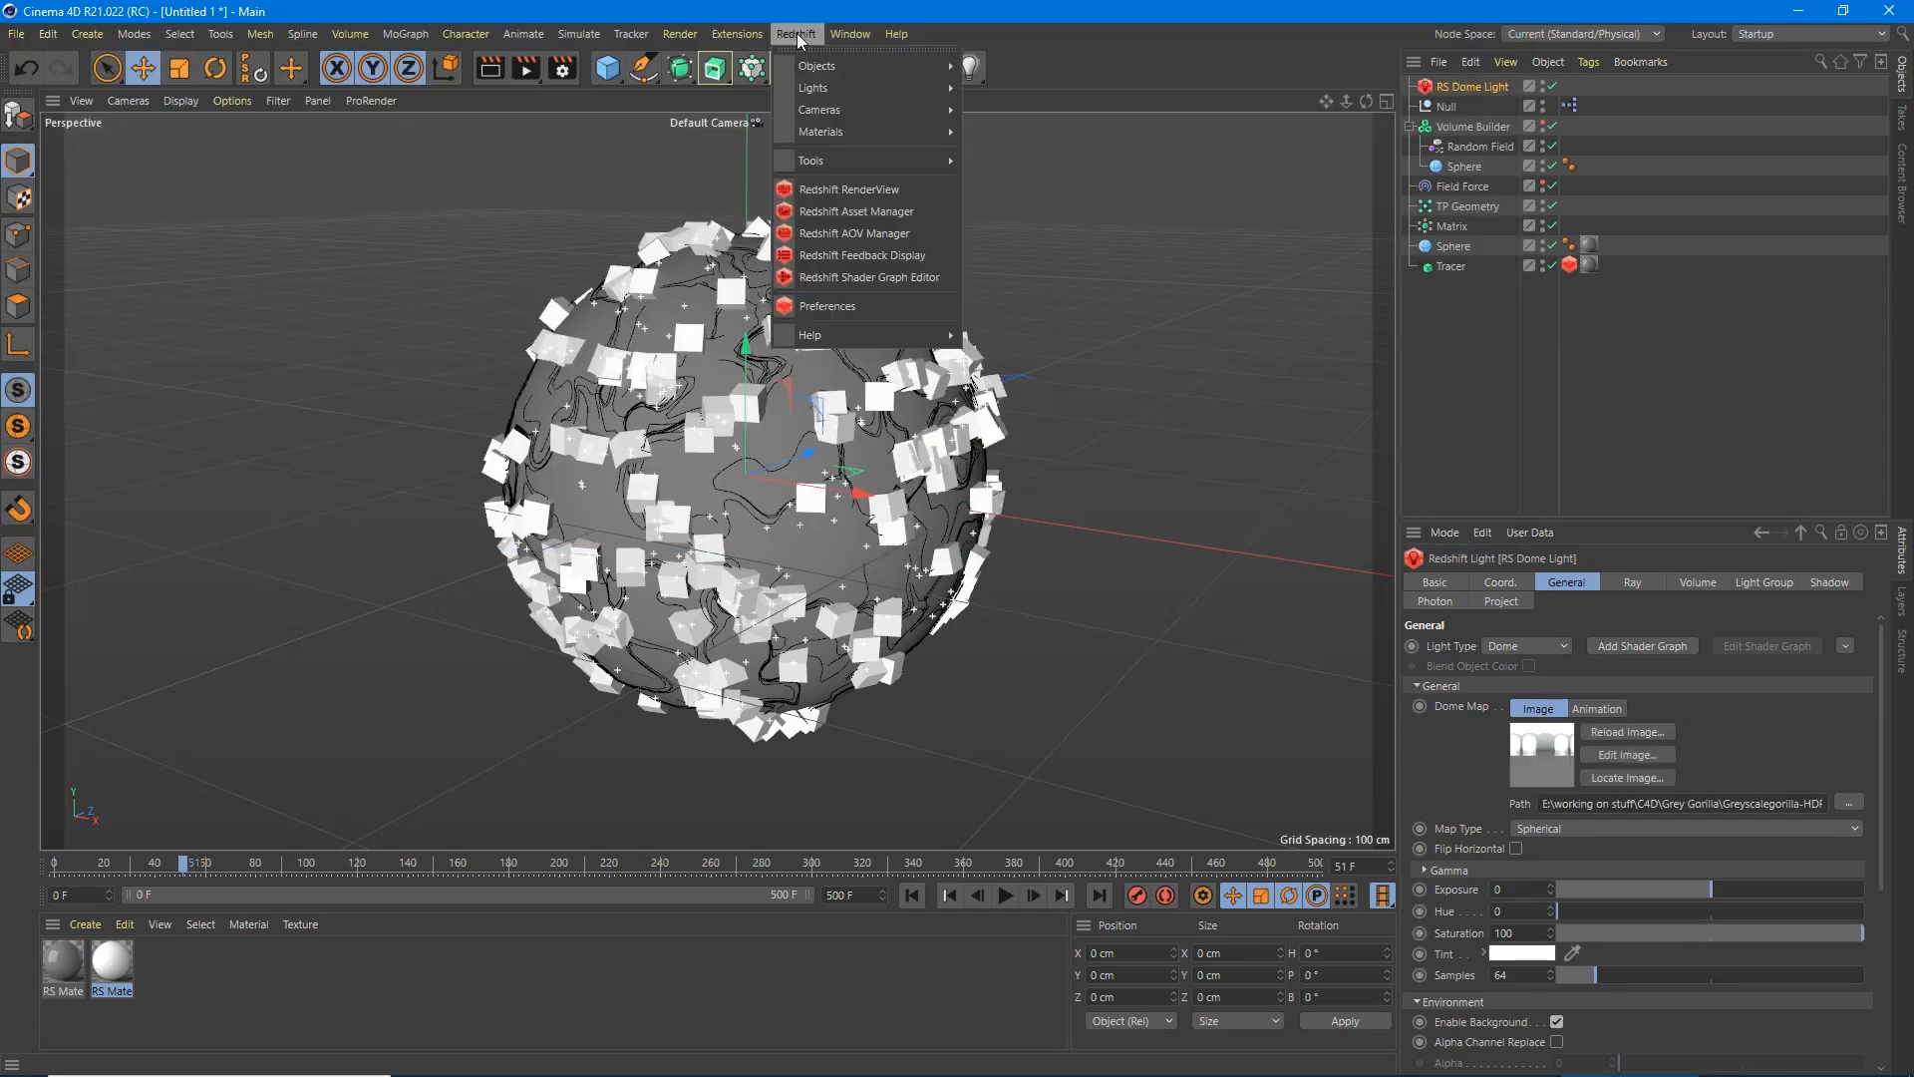
Render frame 51 in Redshift RenderView, raise Curve Thickness from 1 to 6.53, re-render and close.
click(845, 188)
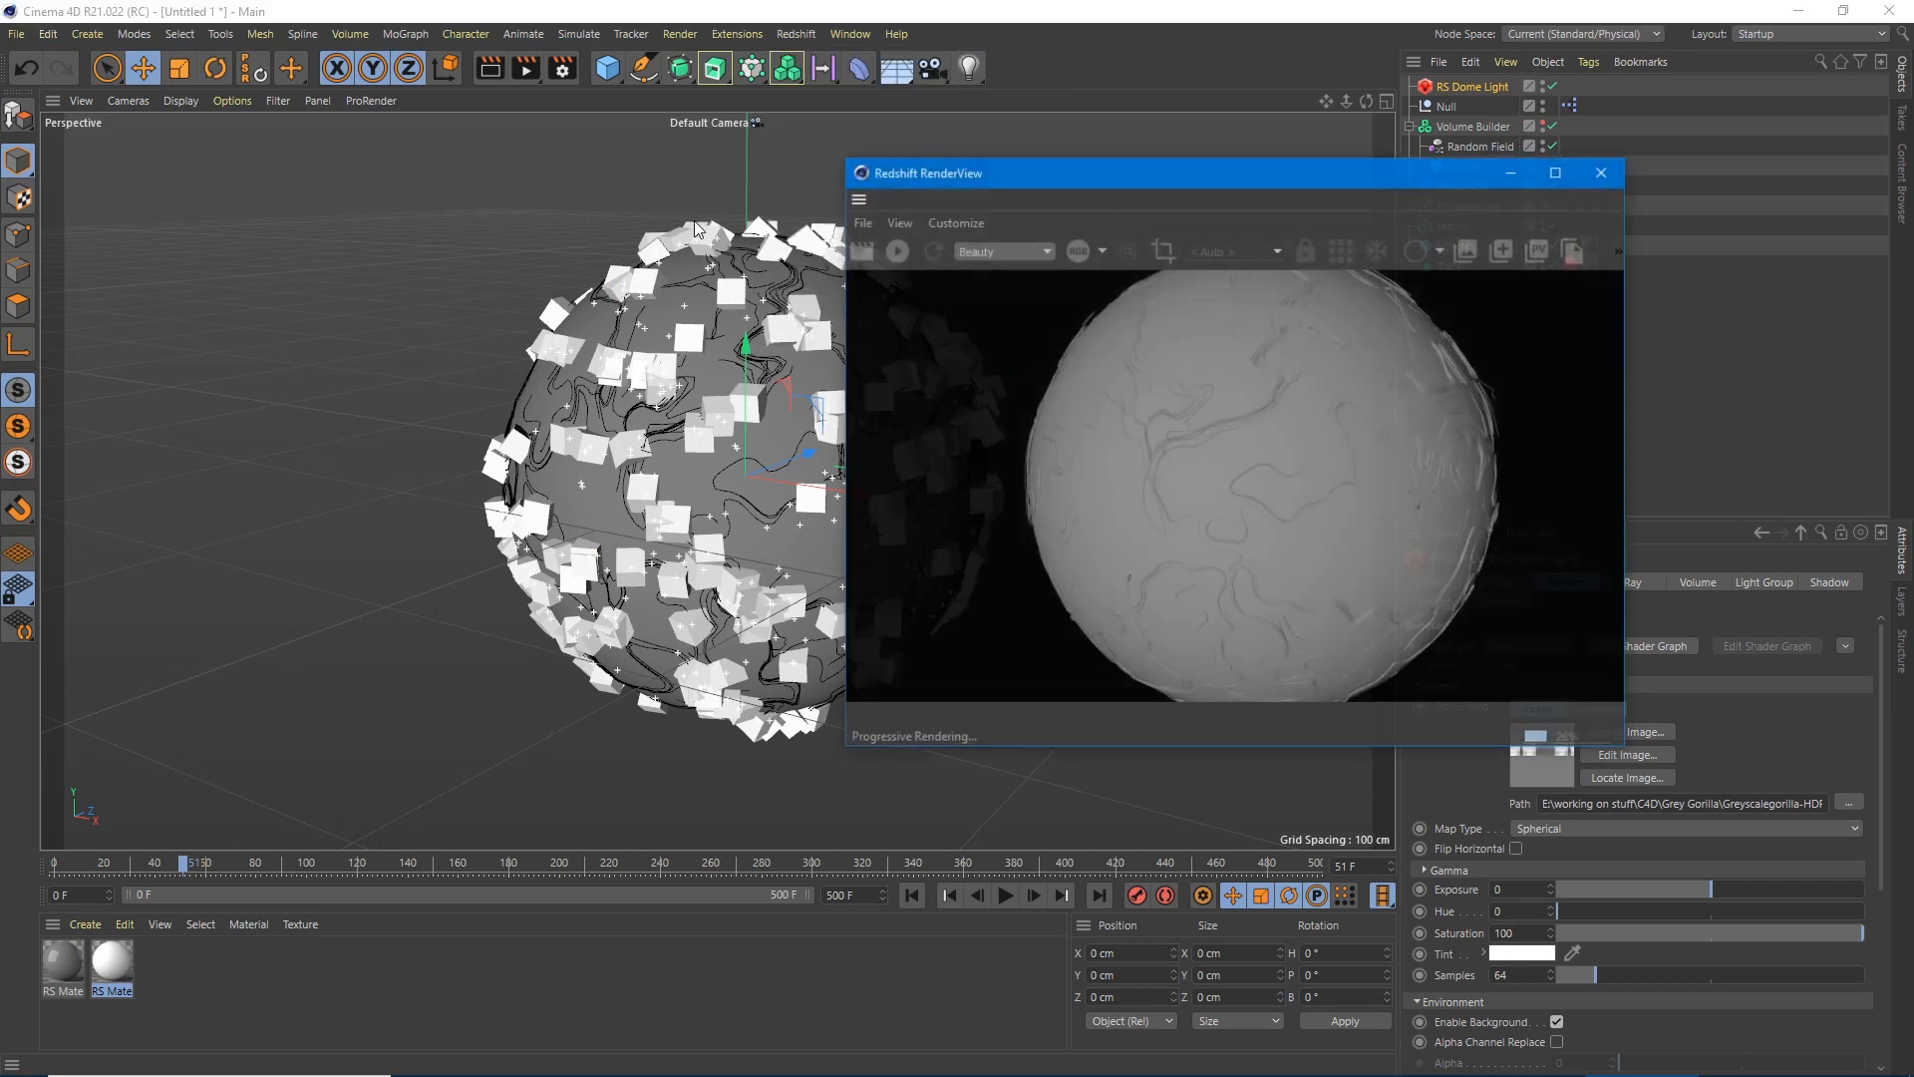
click(897, 250)
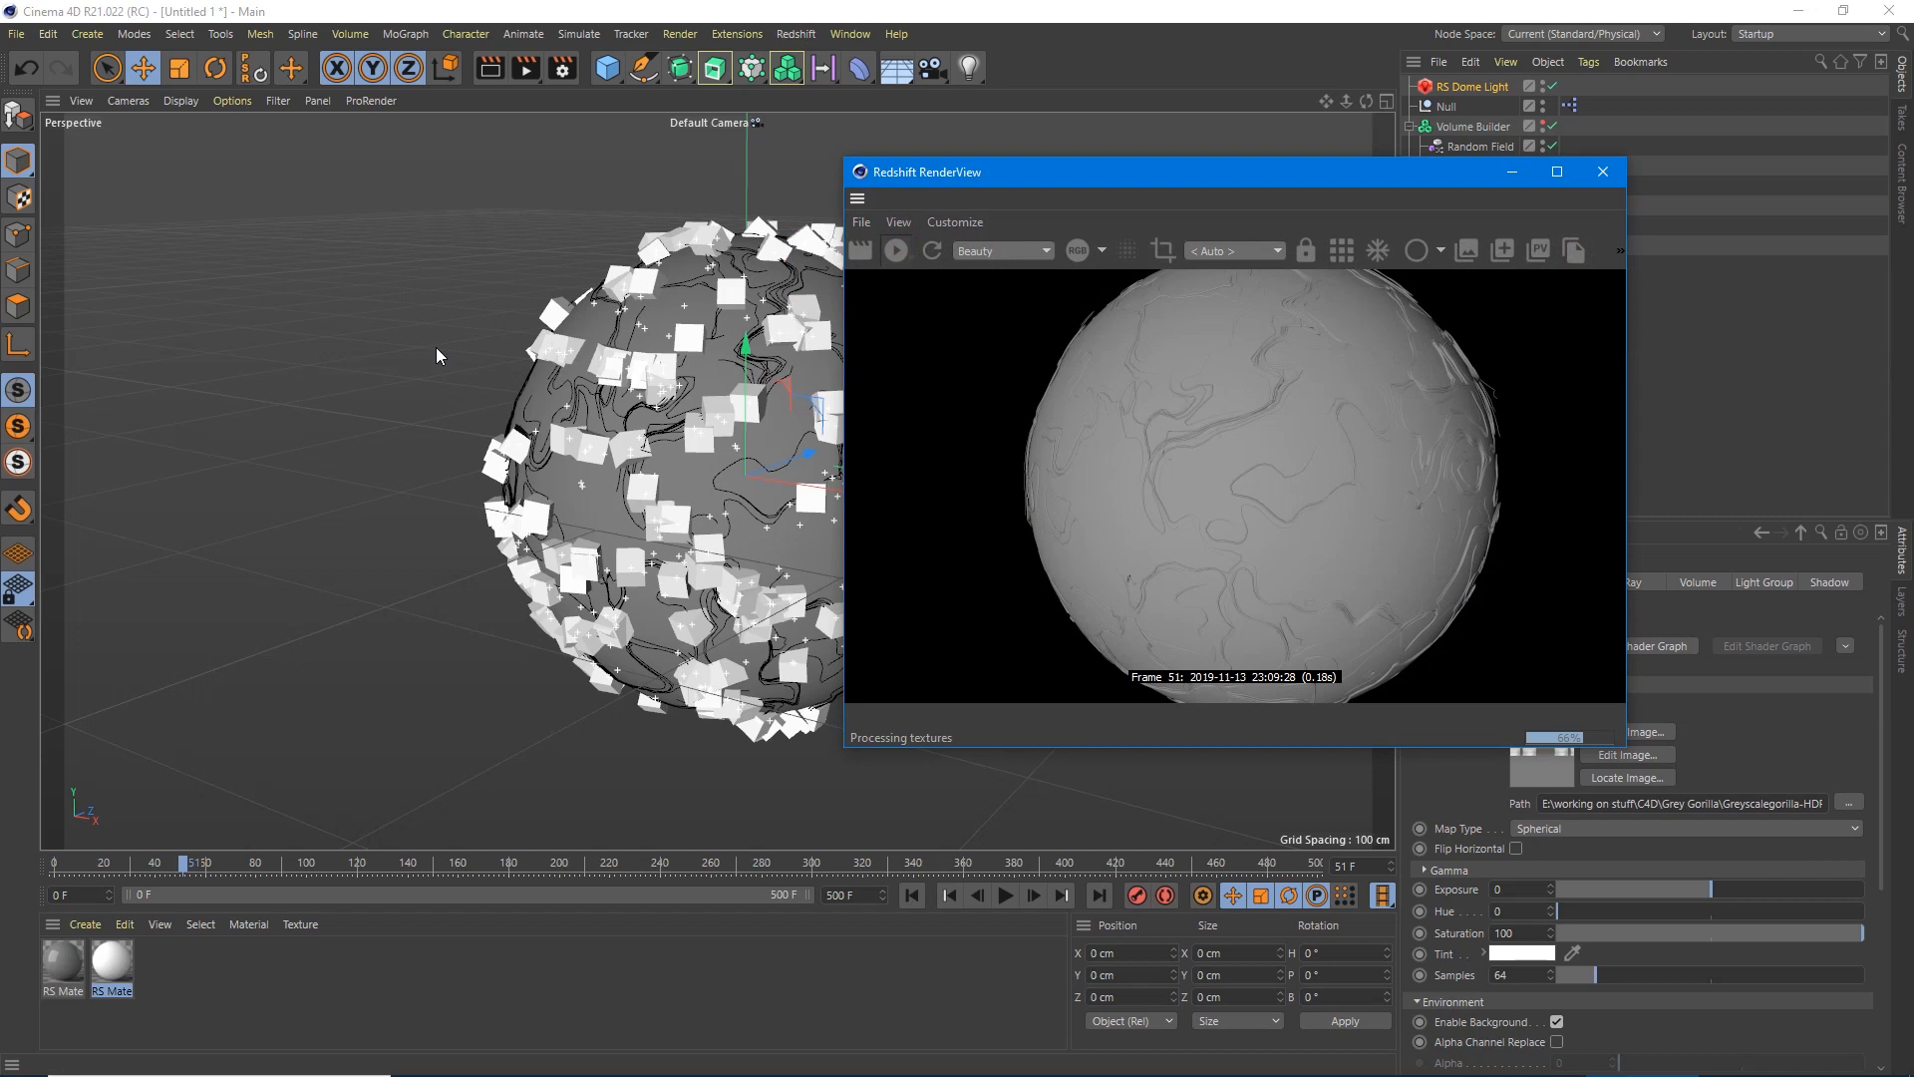
scroll(1329, 470, down, 1)
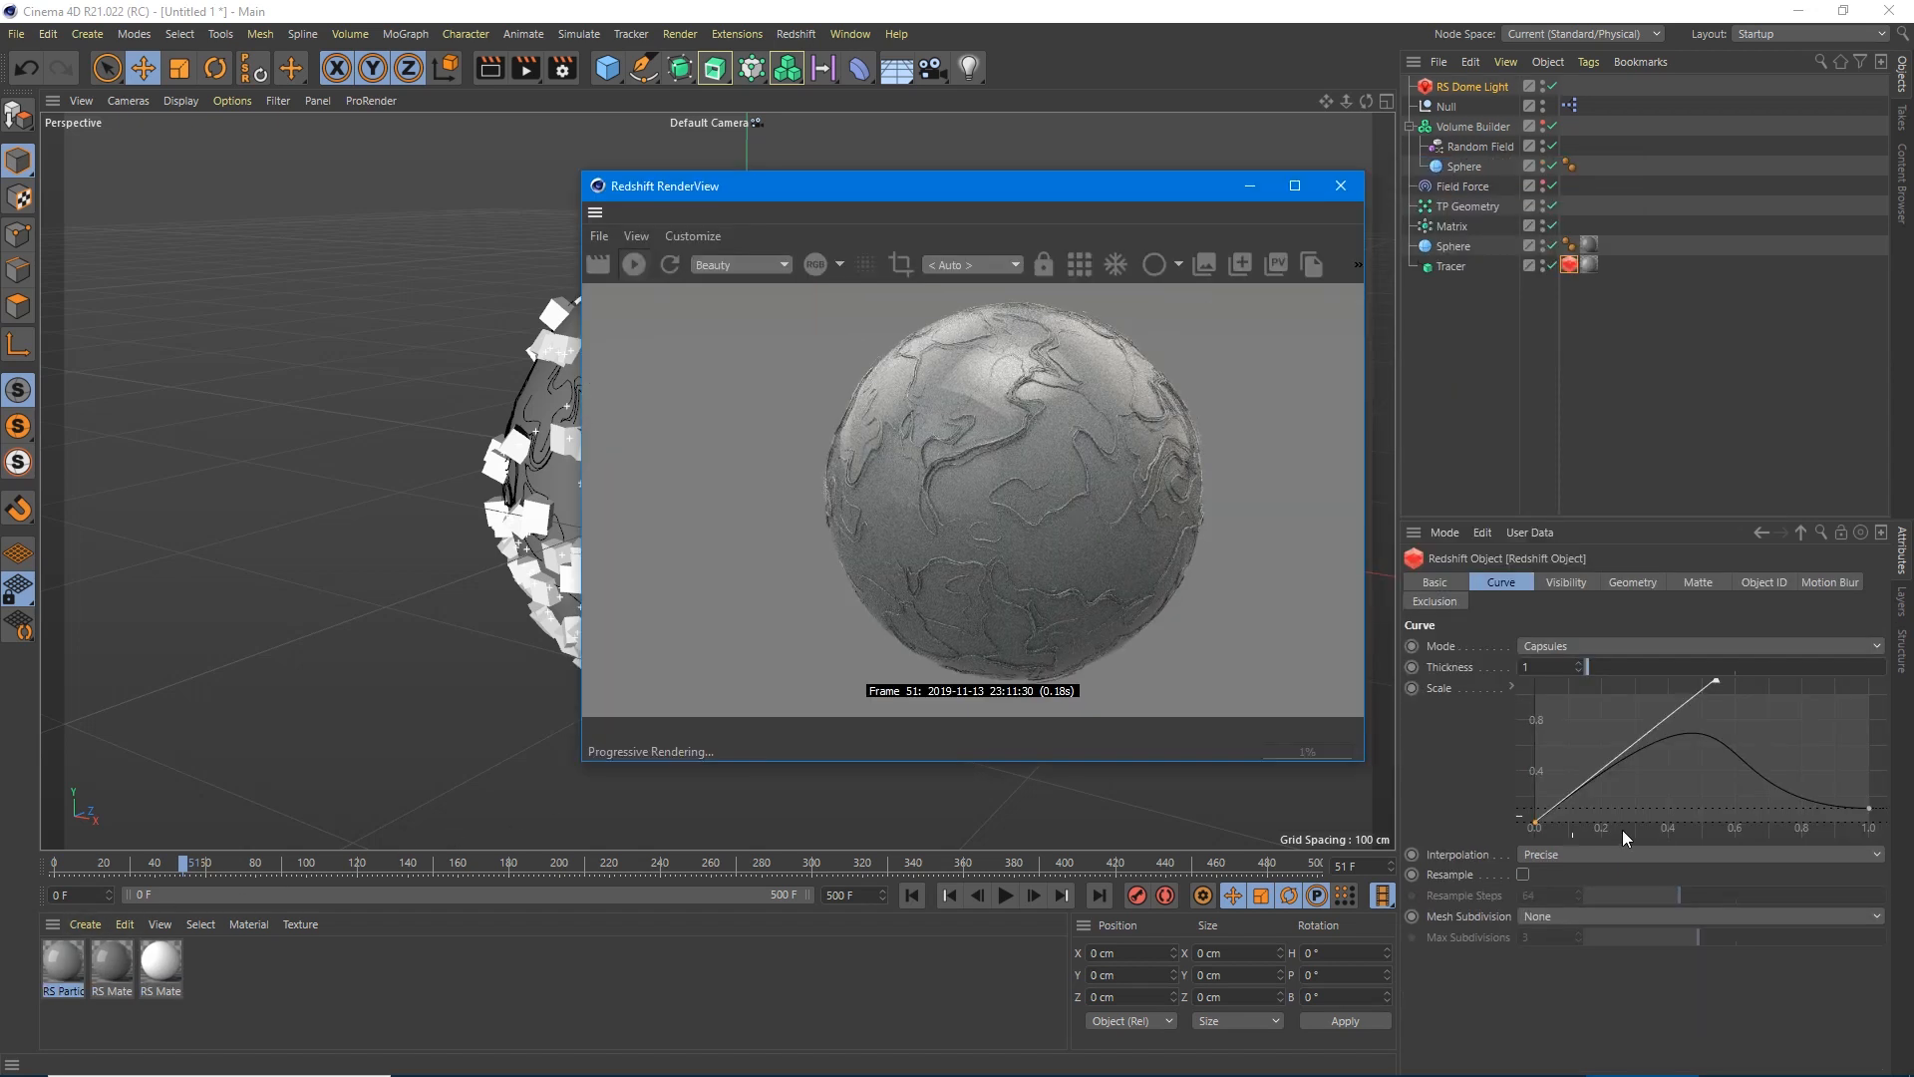
drag(1584, 666, 1599, 666)
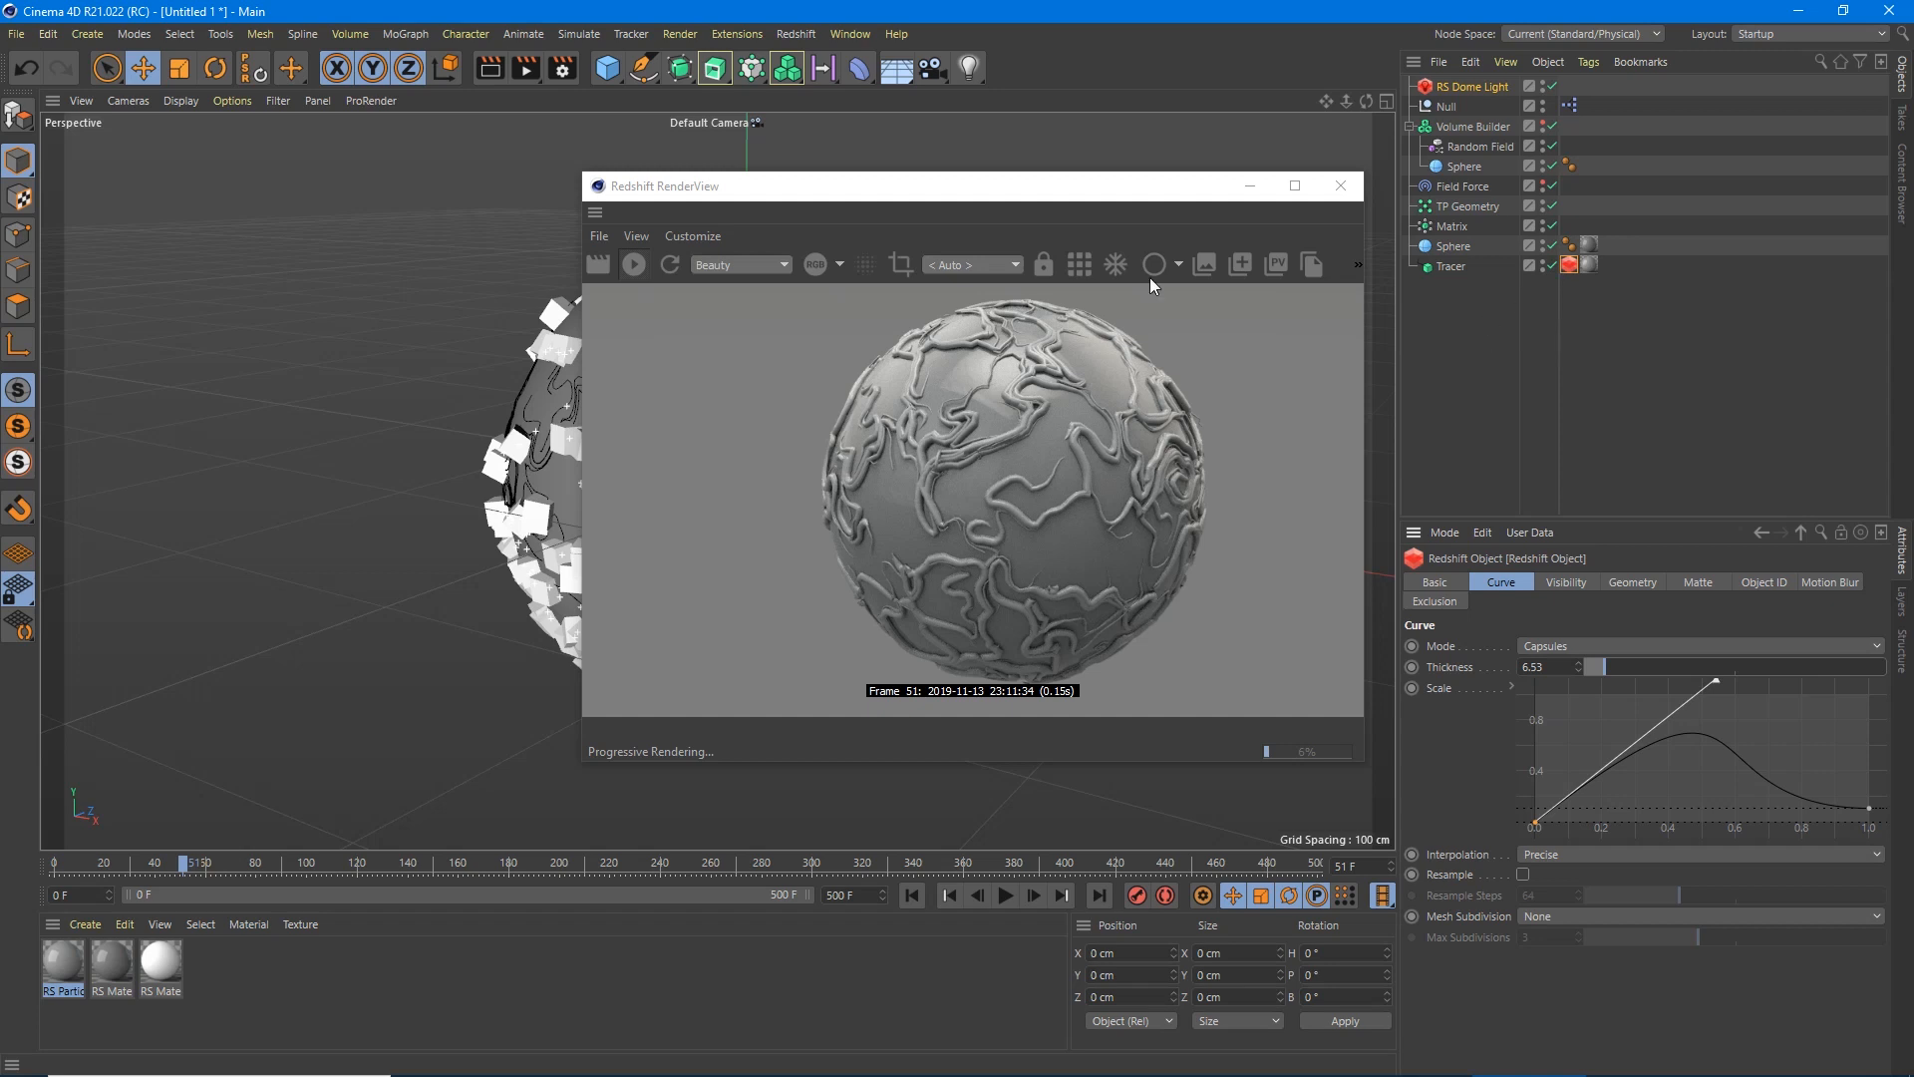
click(610, 265)
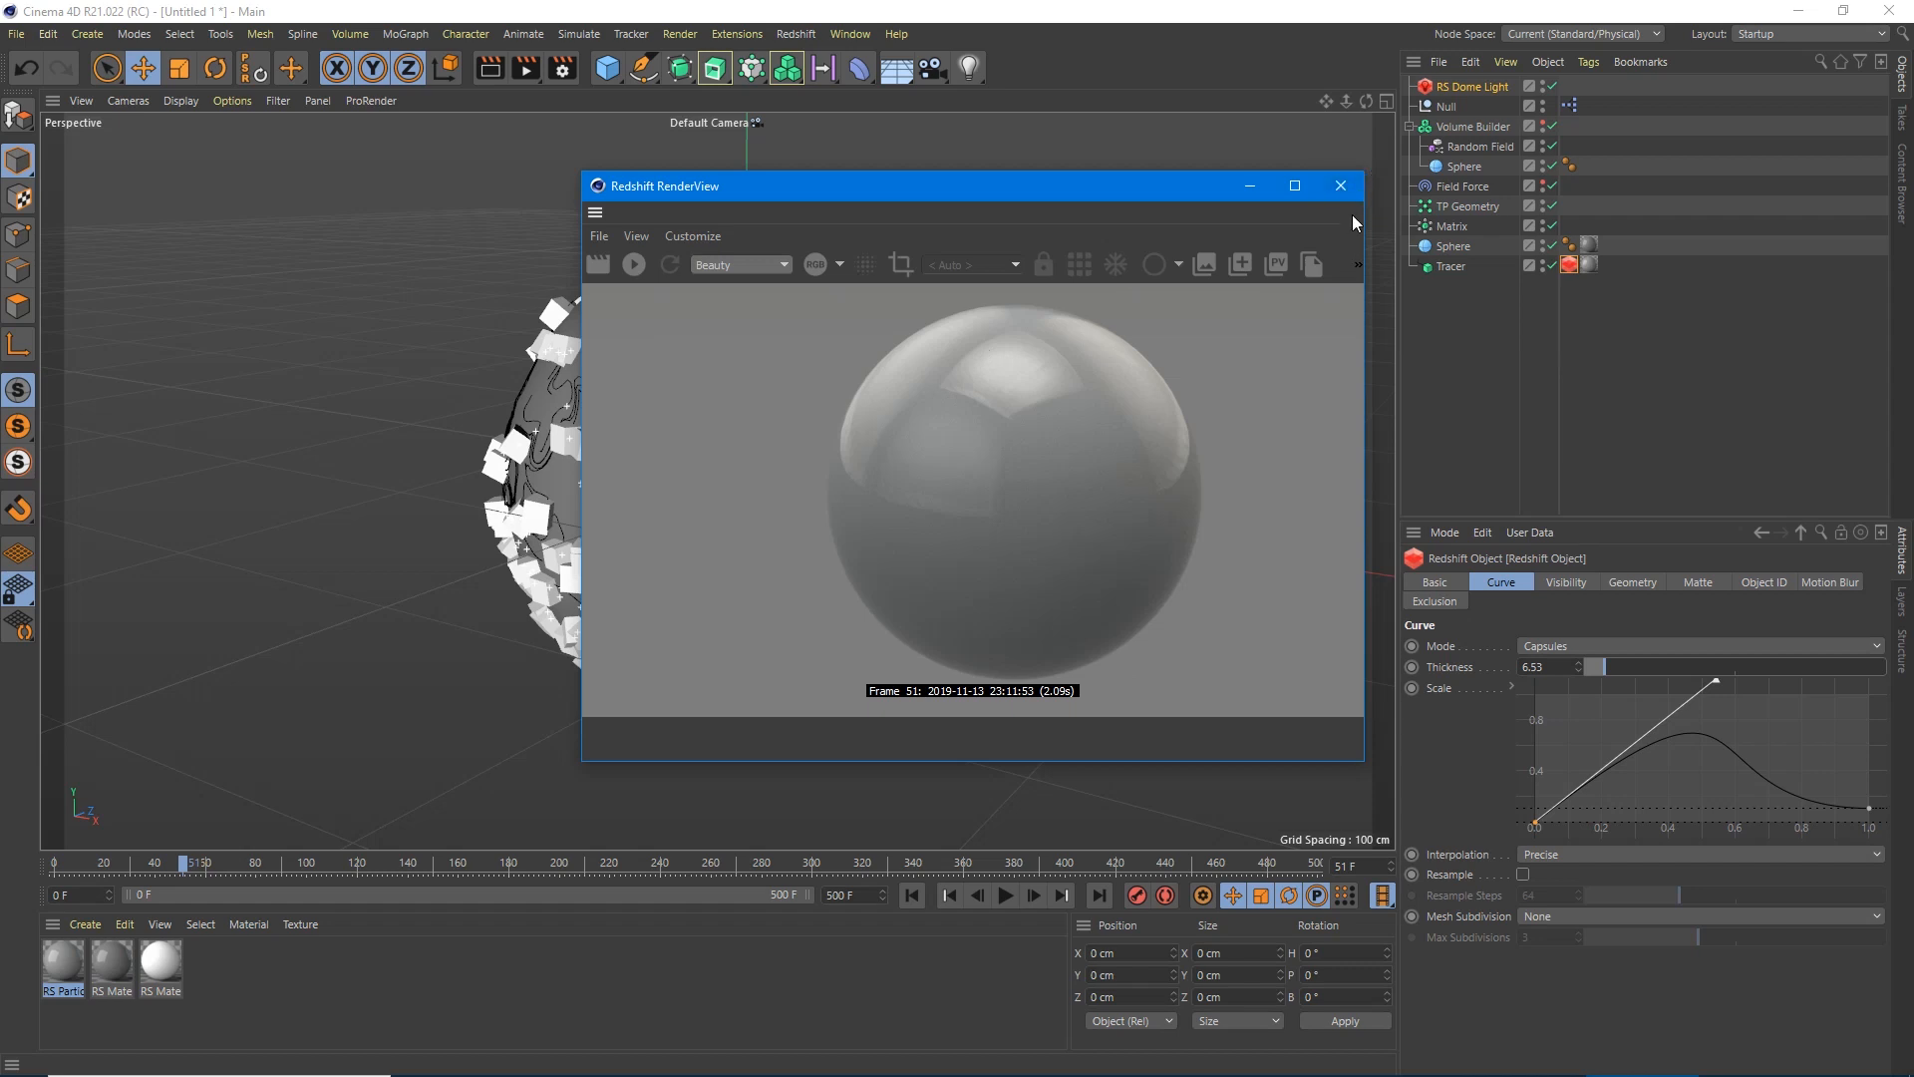
click(1341, 187)
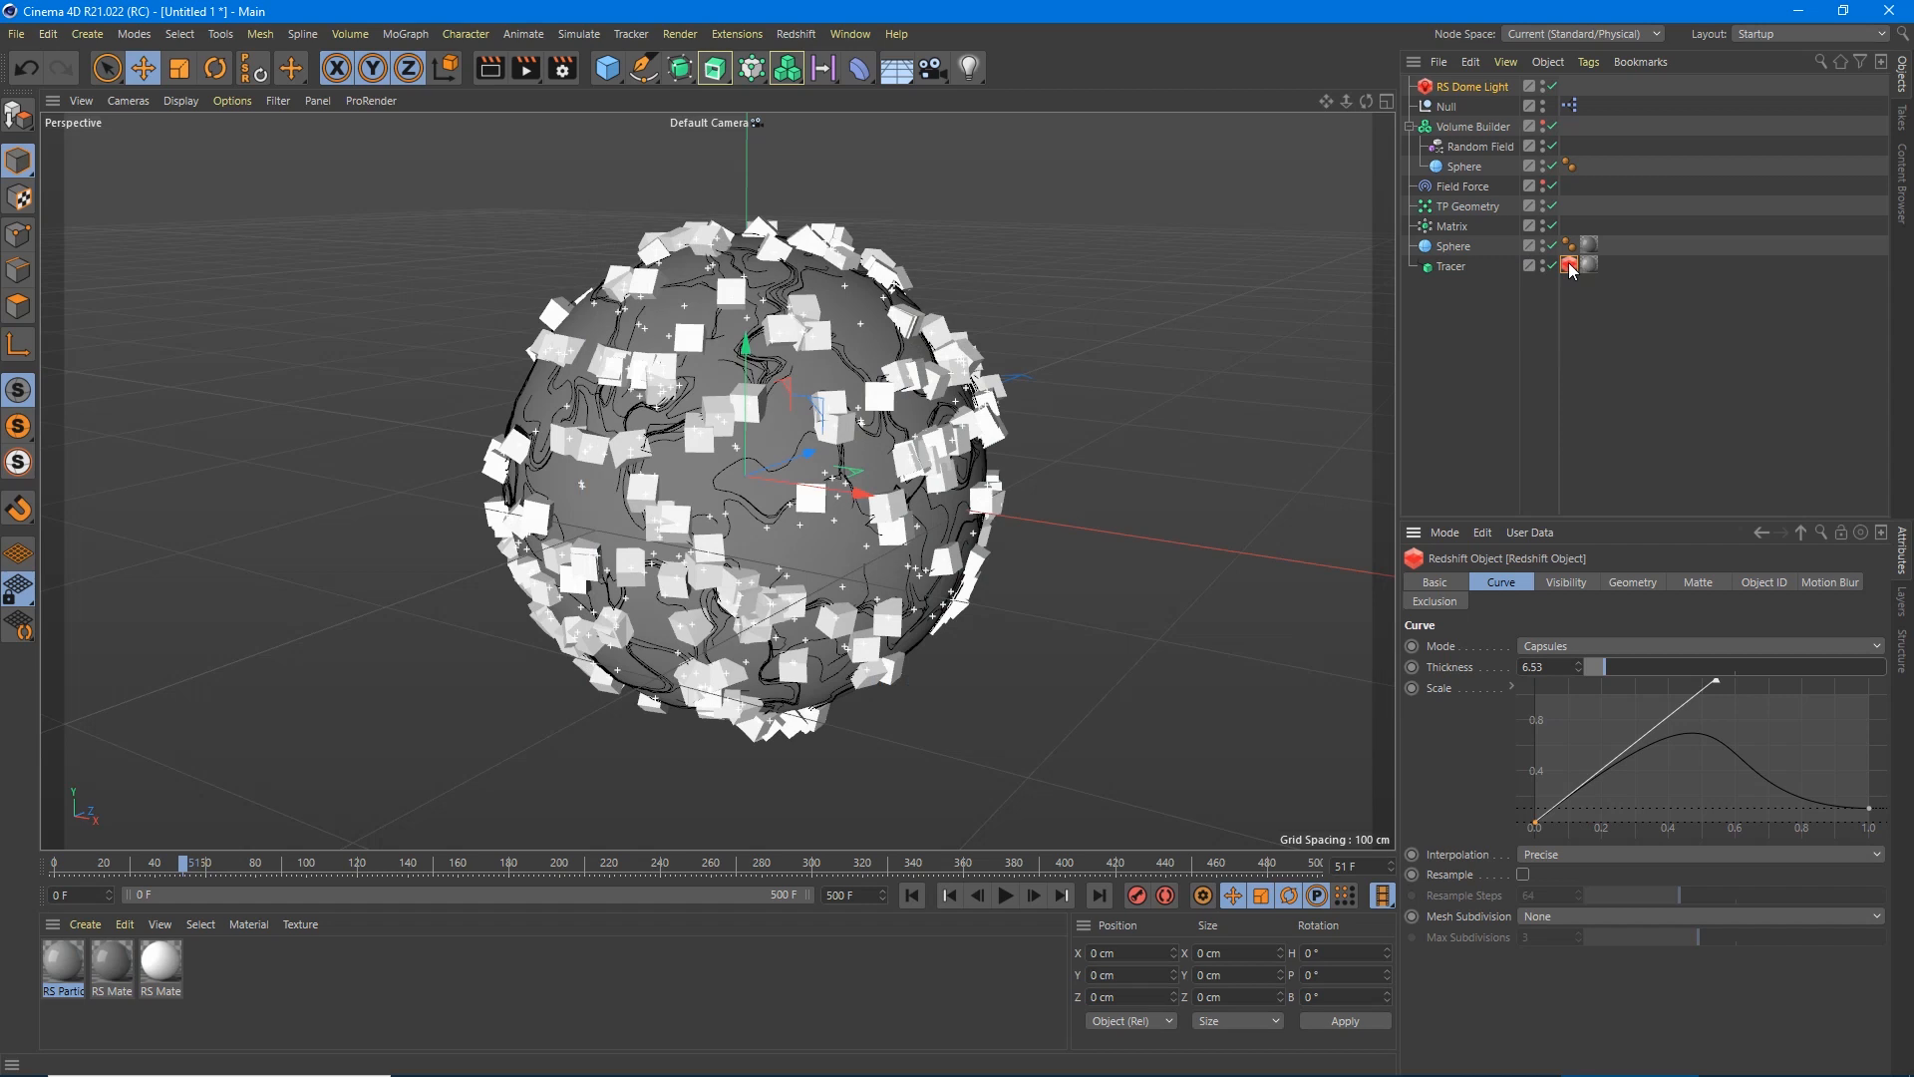
Remove the Tracer's Redshift Object tag and add a Circle spline with 2 cm radius.
key(Delete)
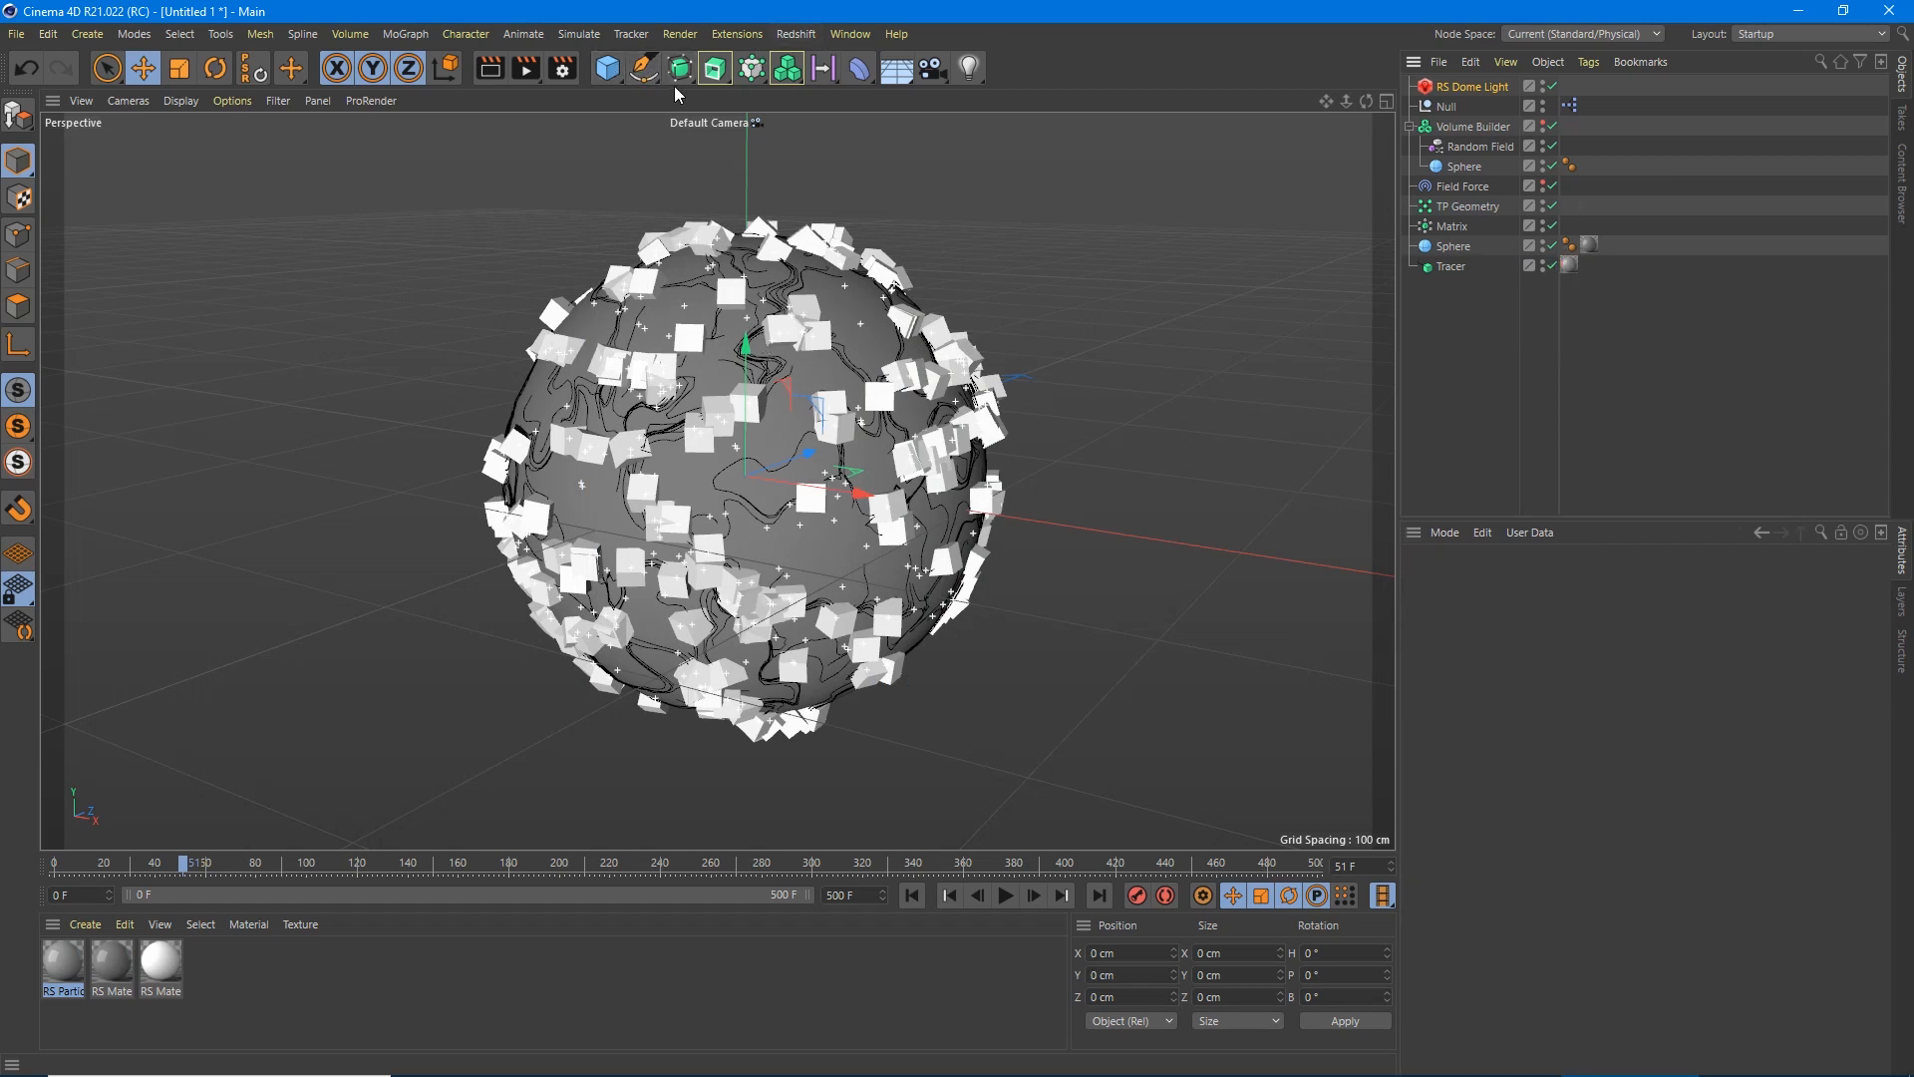
click(644, 66)
click(834, 130)
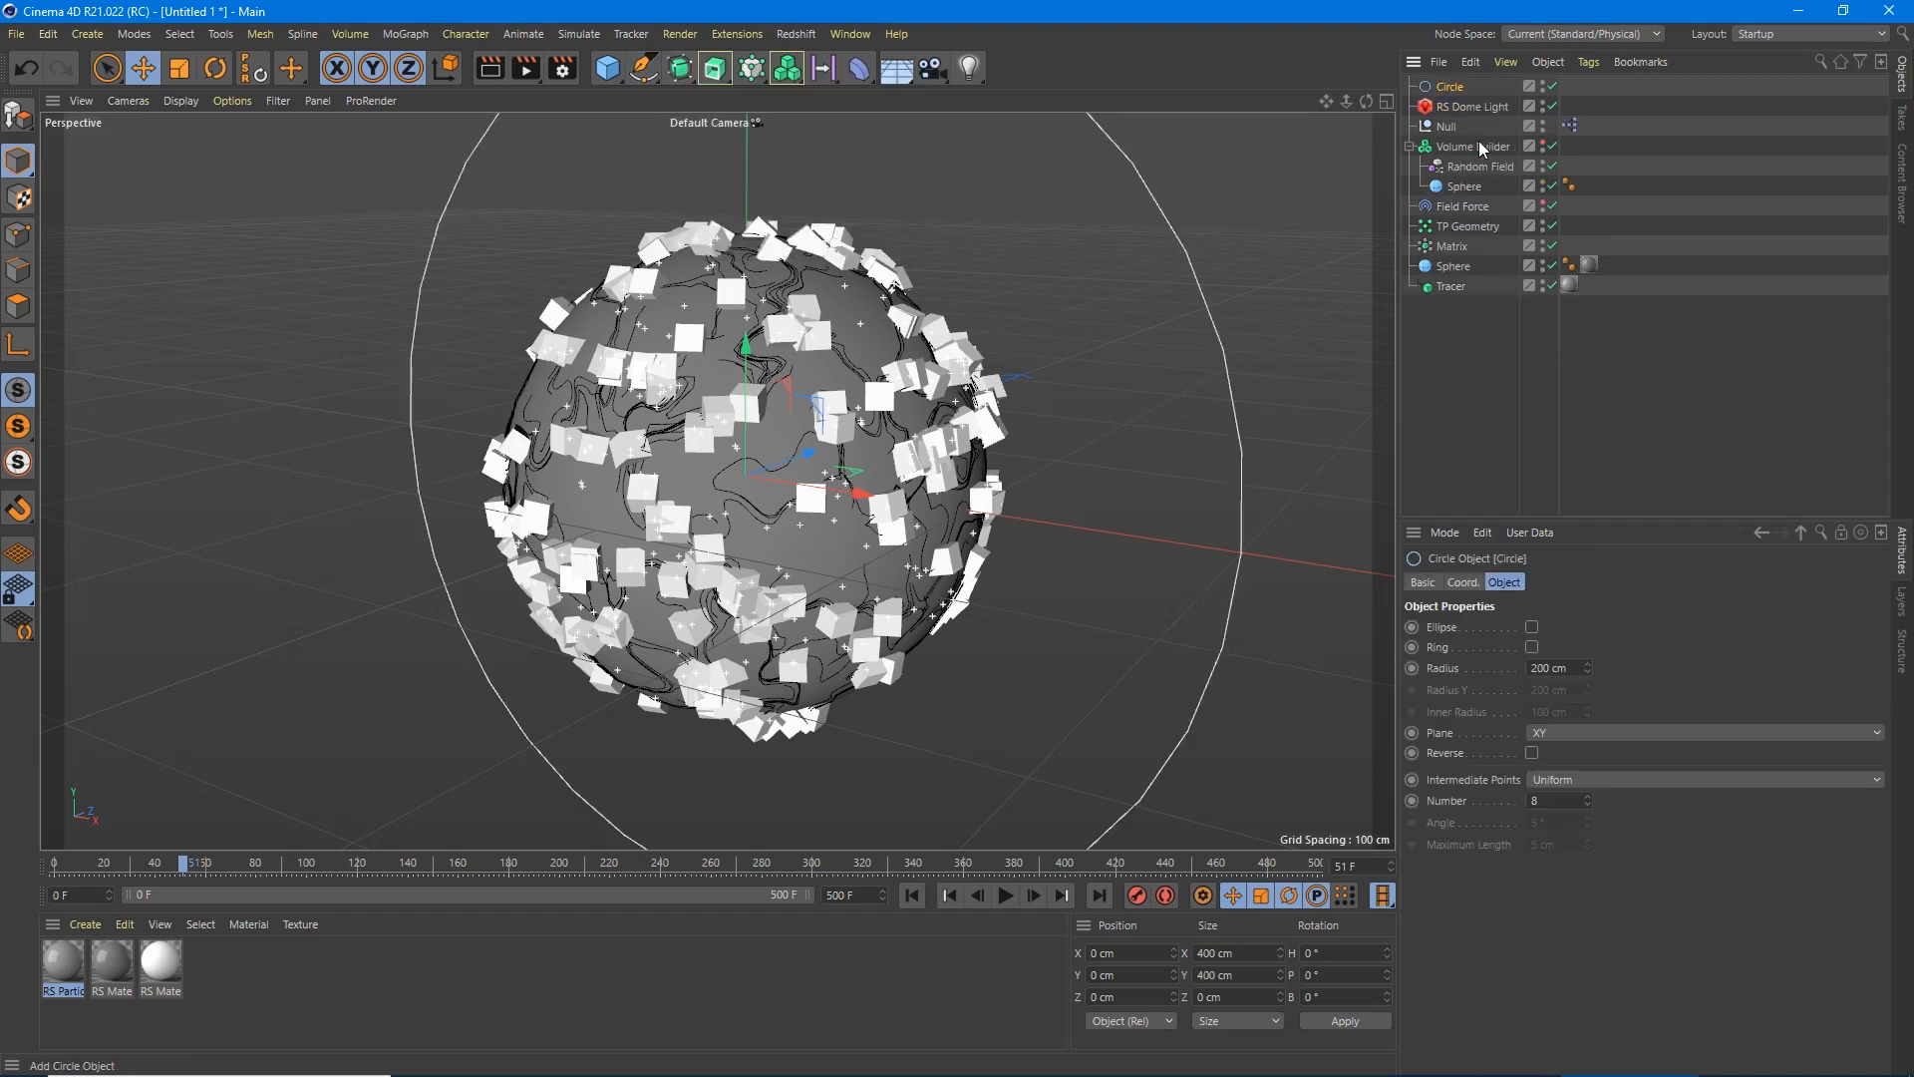
double_click(1549, 667)
text(2)
key(Return)
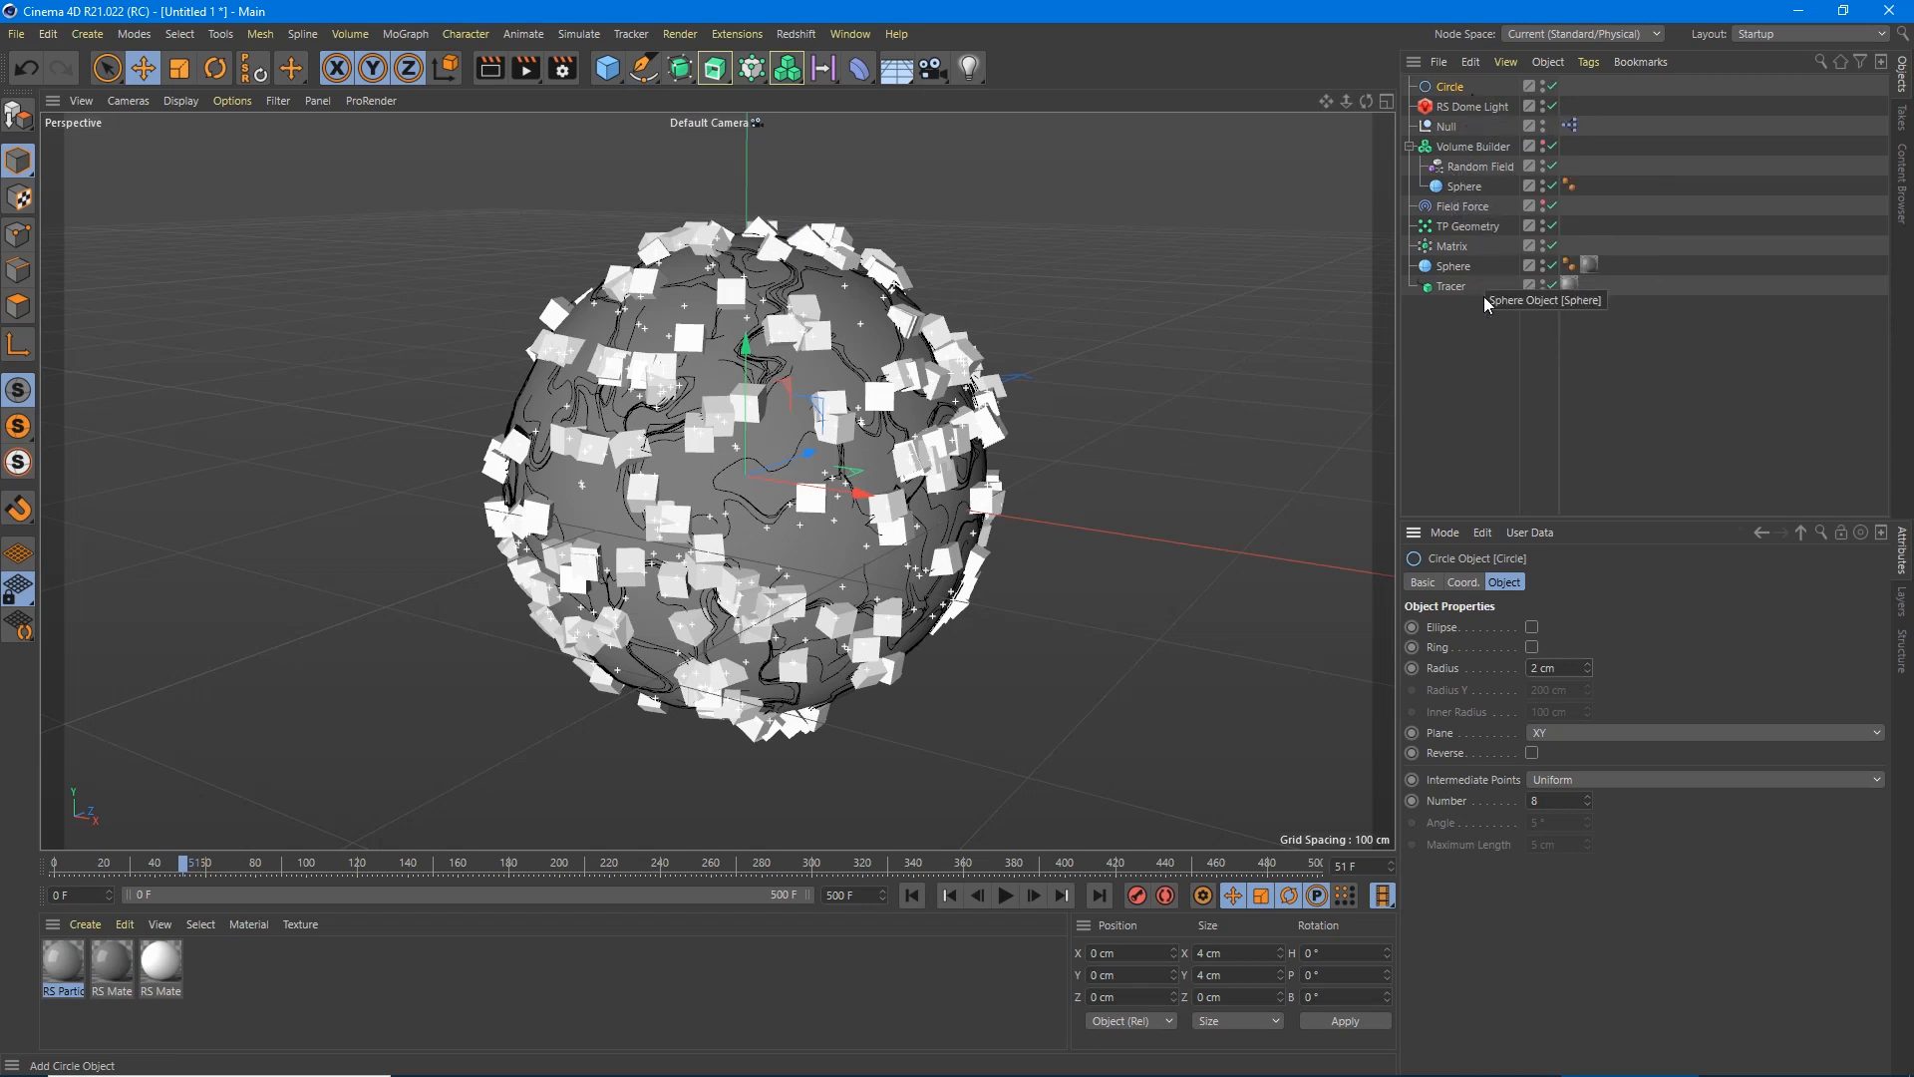
Add a Sweep and nest the Circle above the Tracer inside it as profile and path.
click(716, 68)
click(792, 167)
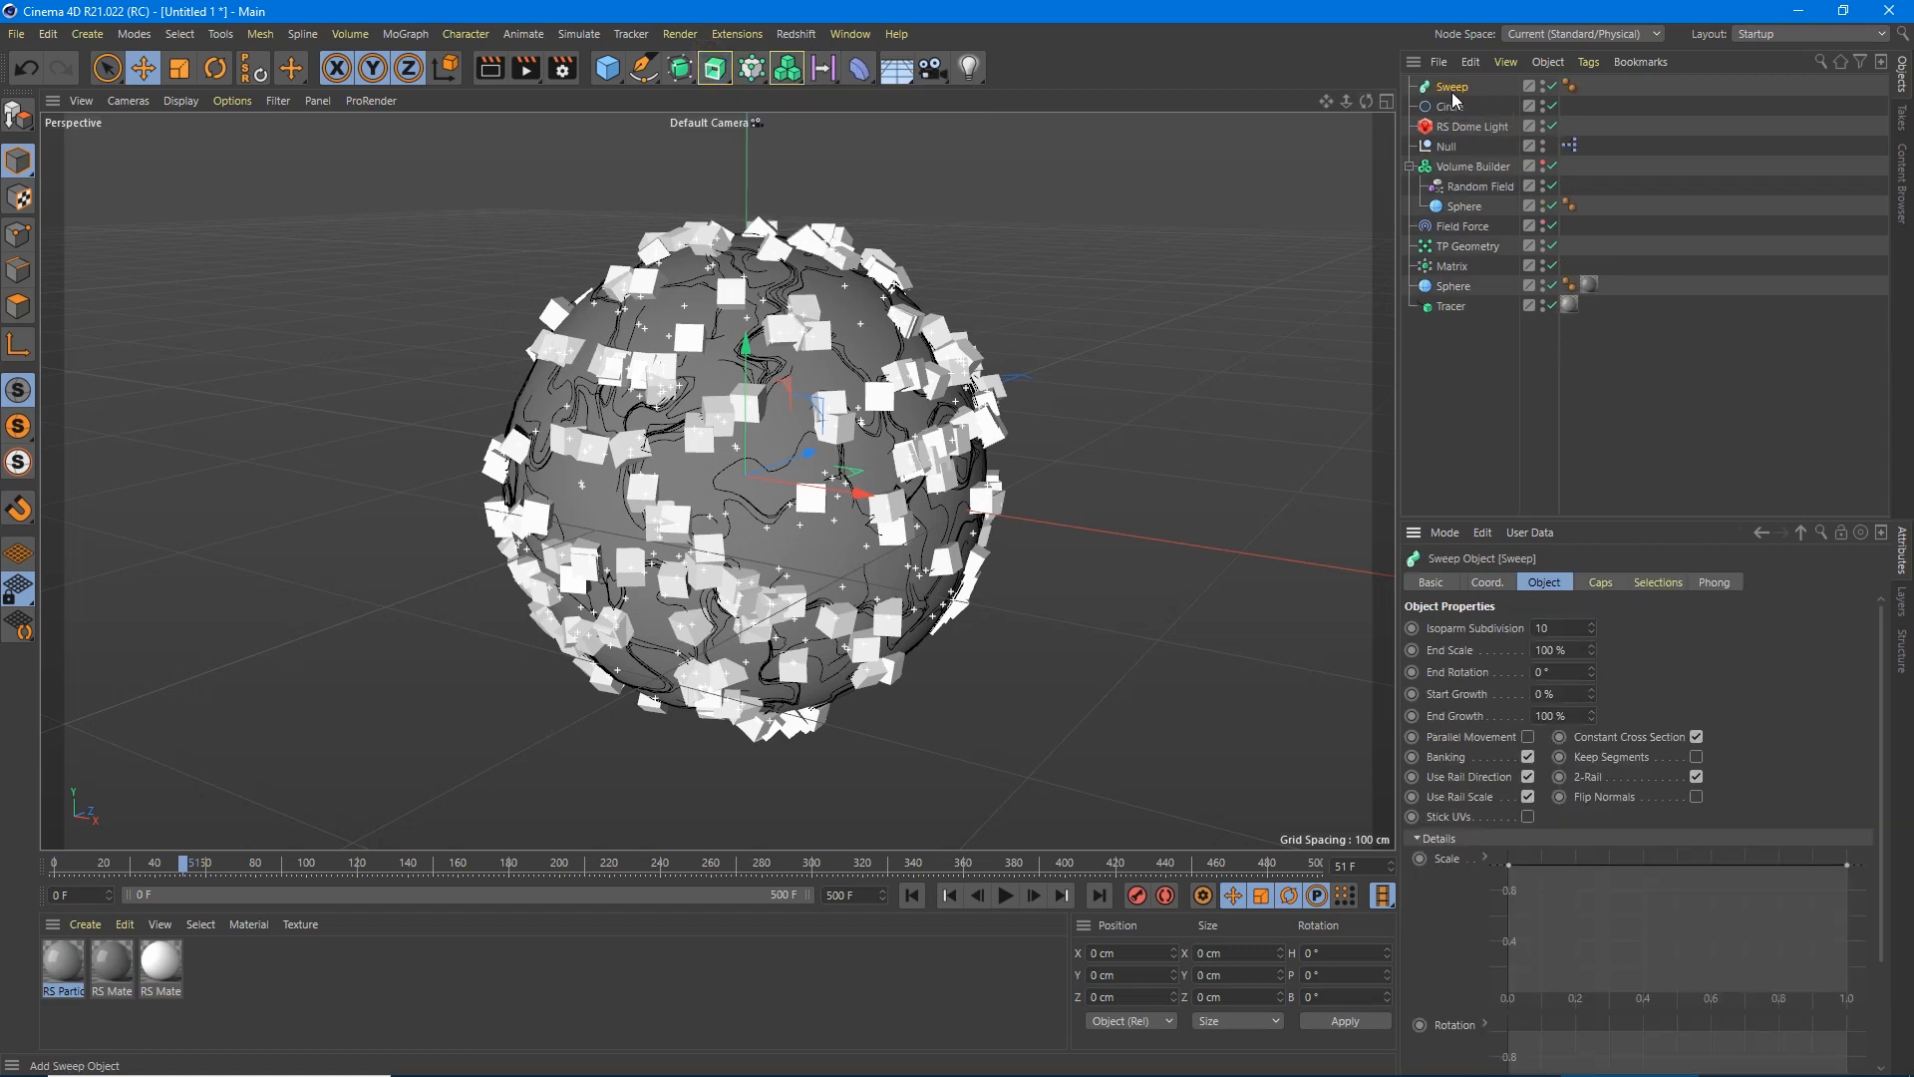
drag(1450, 107, 1452, 91)
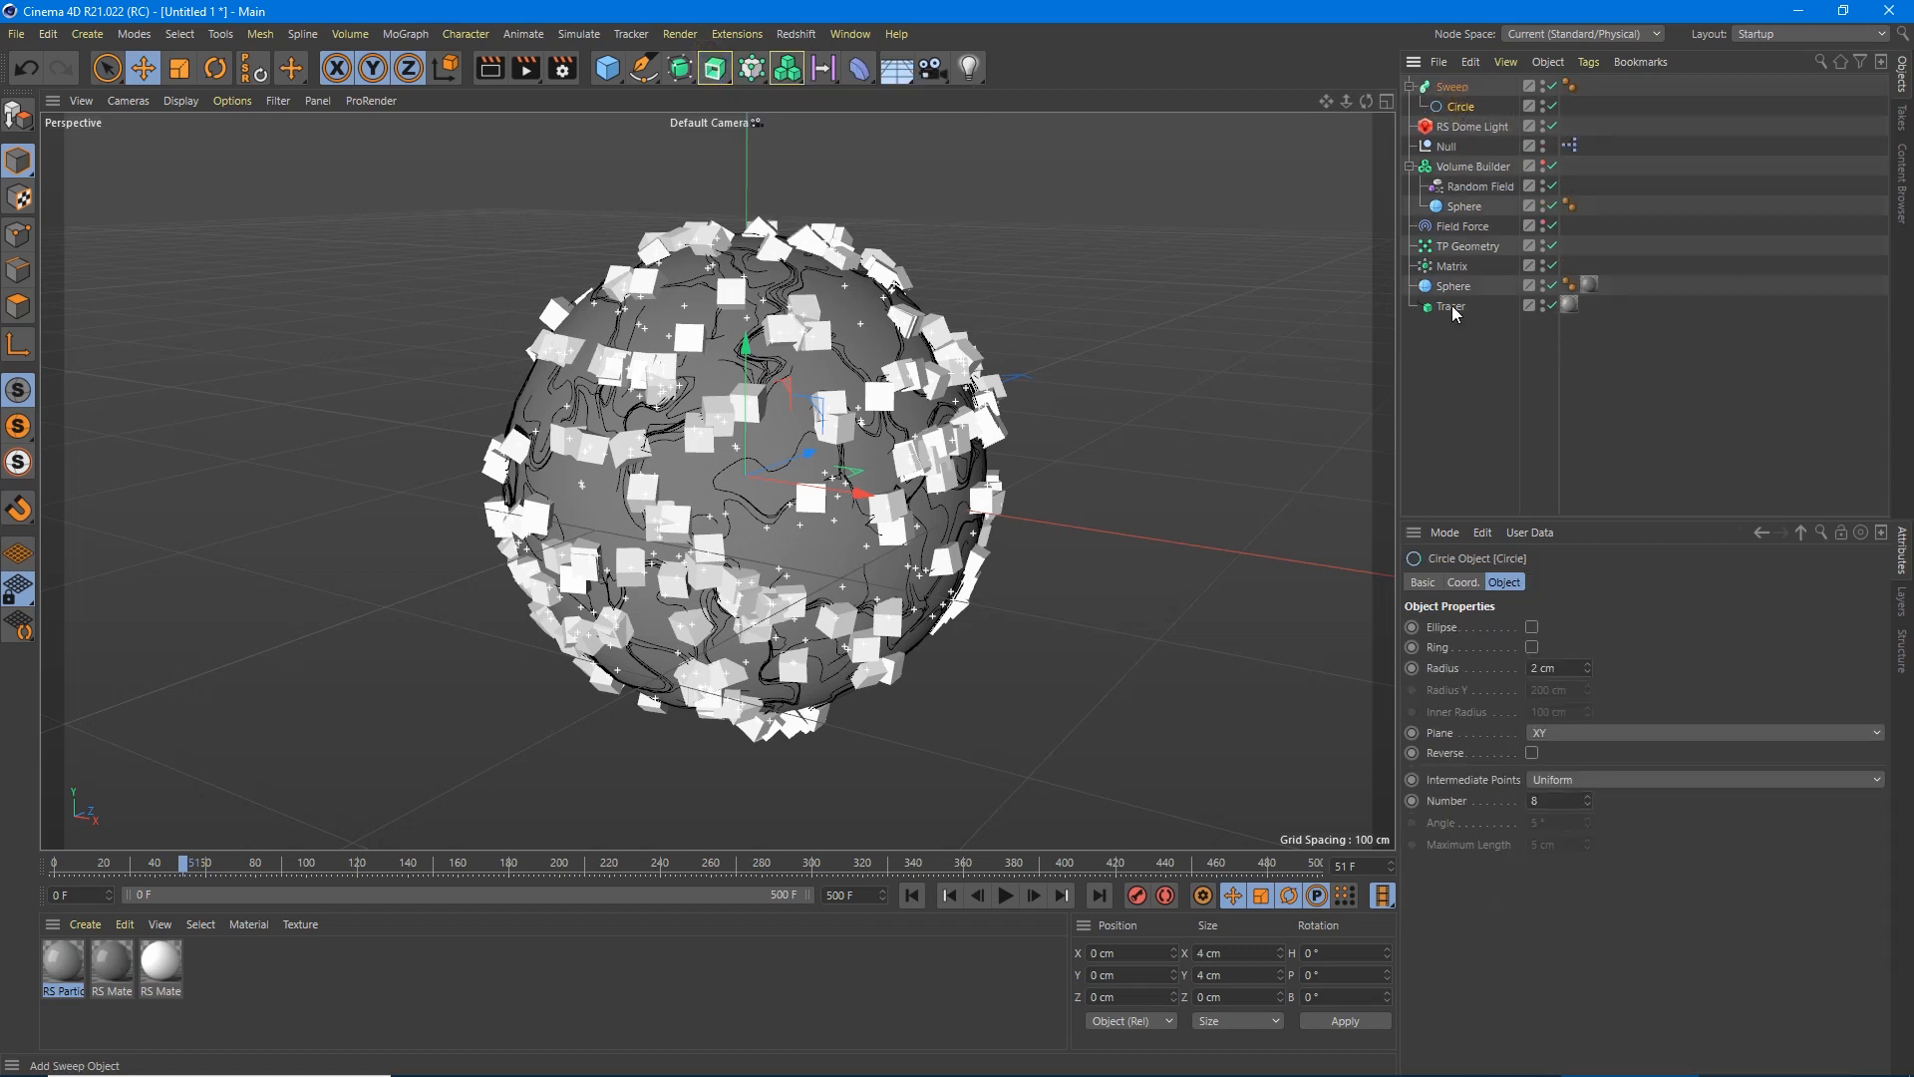
drag(1452, 305, 1465, 95)
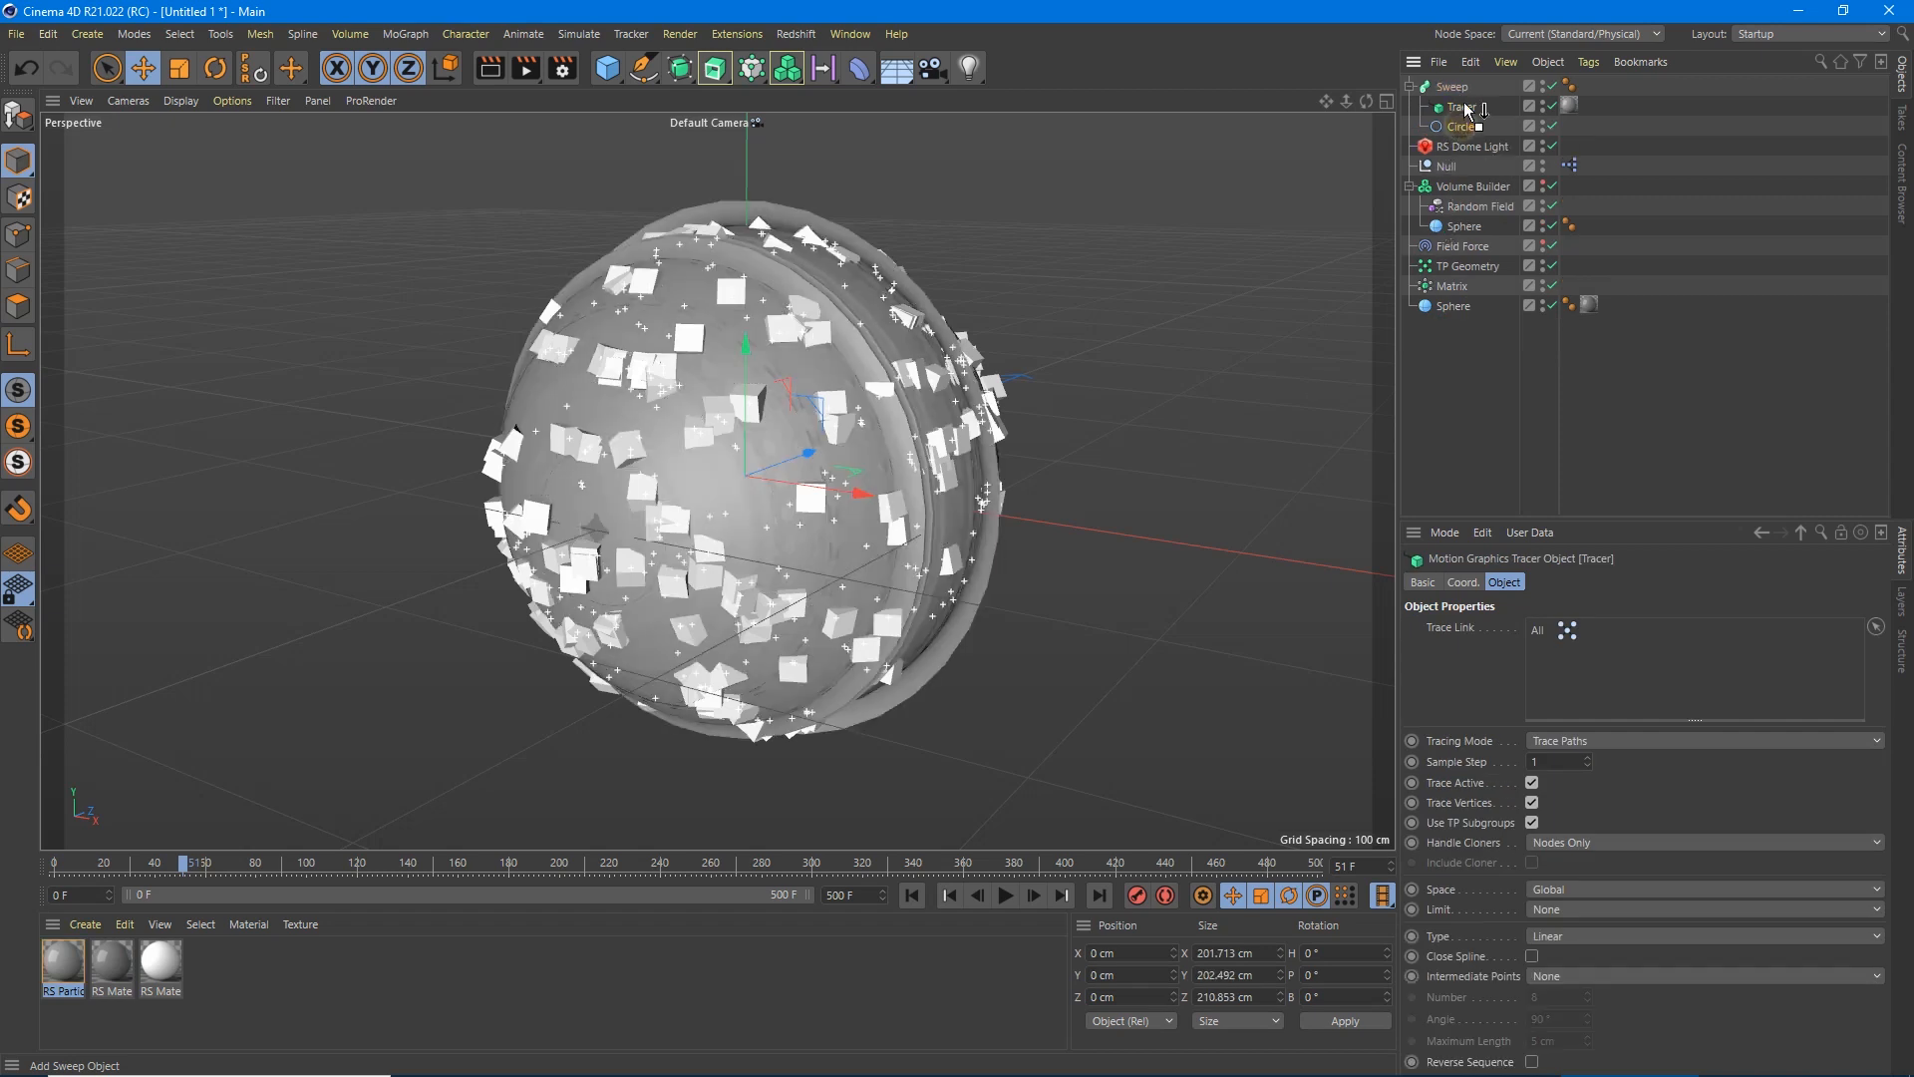
drag(1460, 126, 1464, 98)
Rewind and play the animation briefly to preview the swept tubes.
click(911, 895)
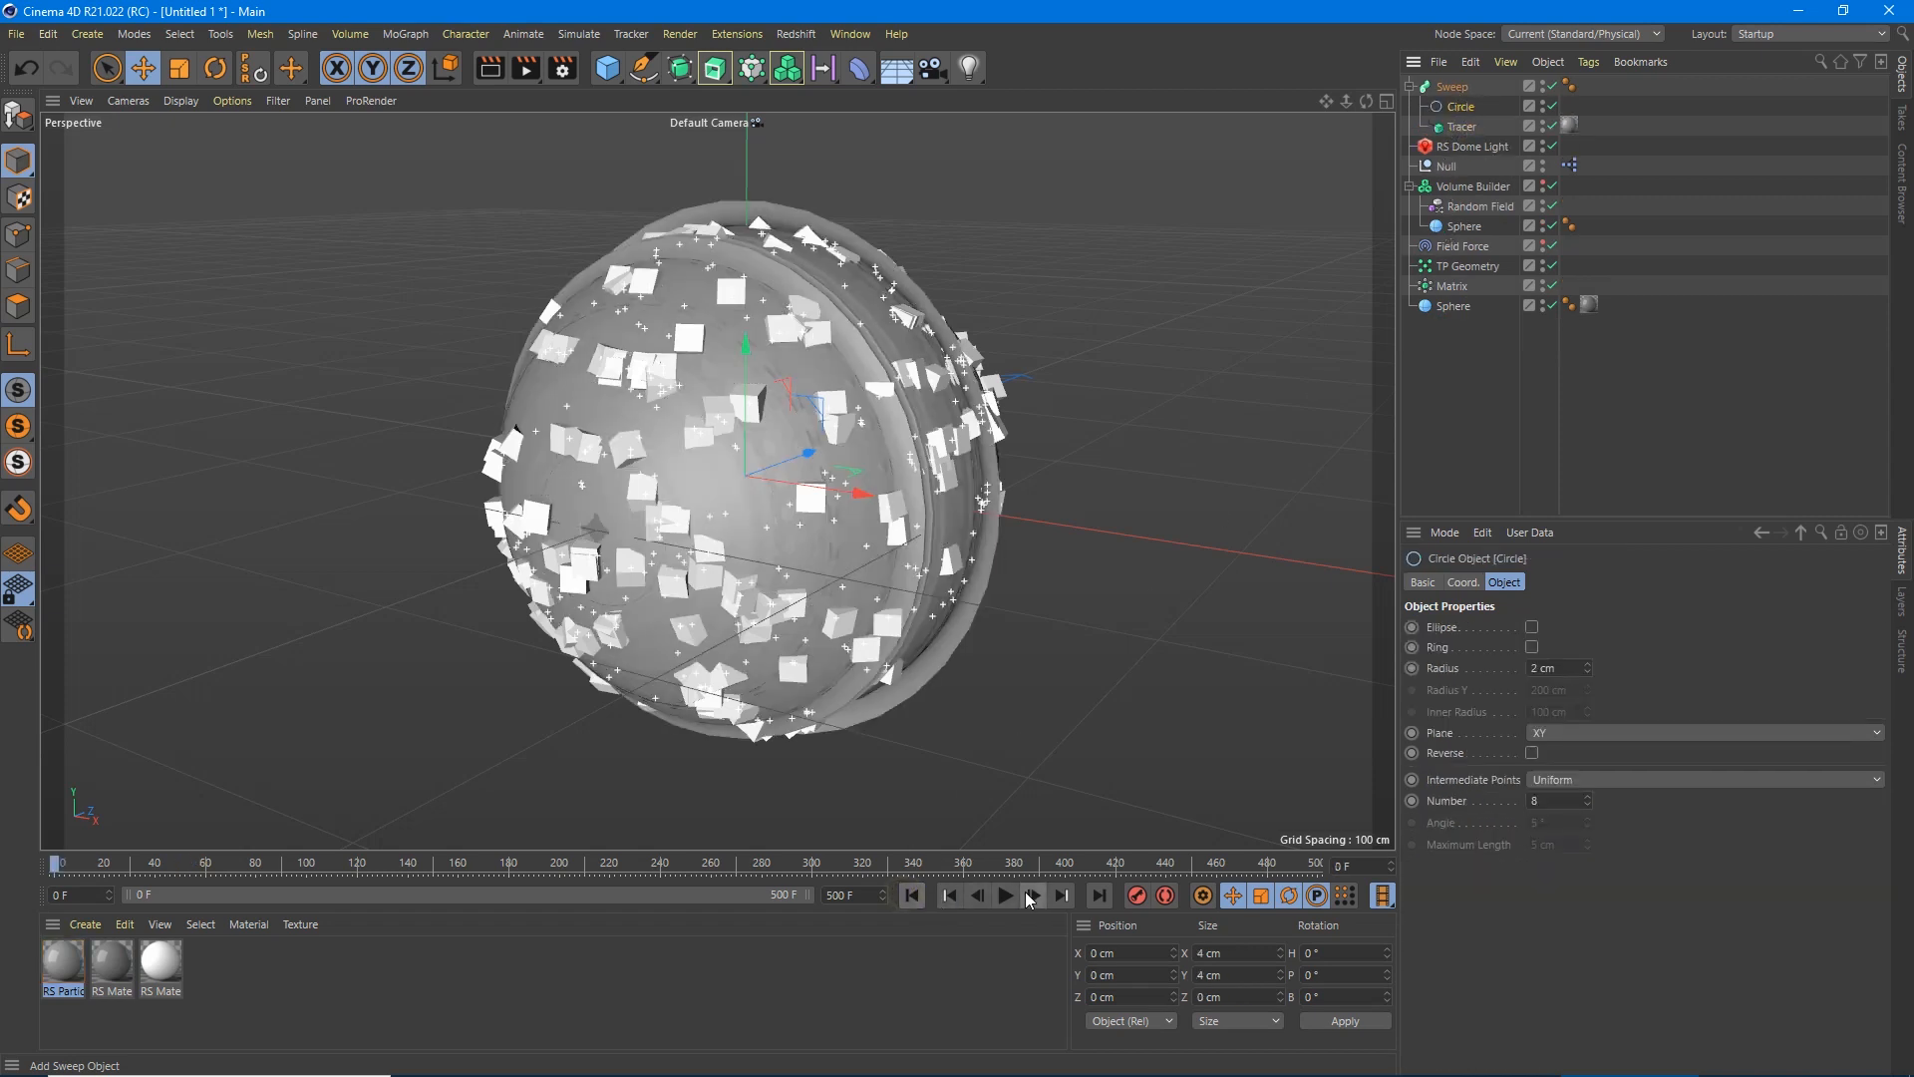
click(1002, 895)
click(1006, 894)
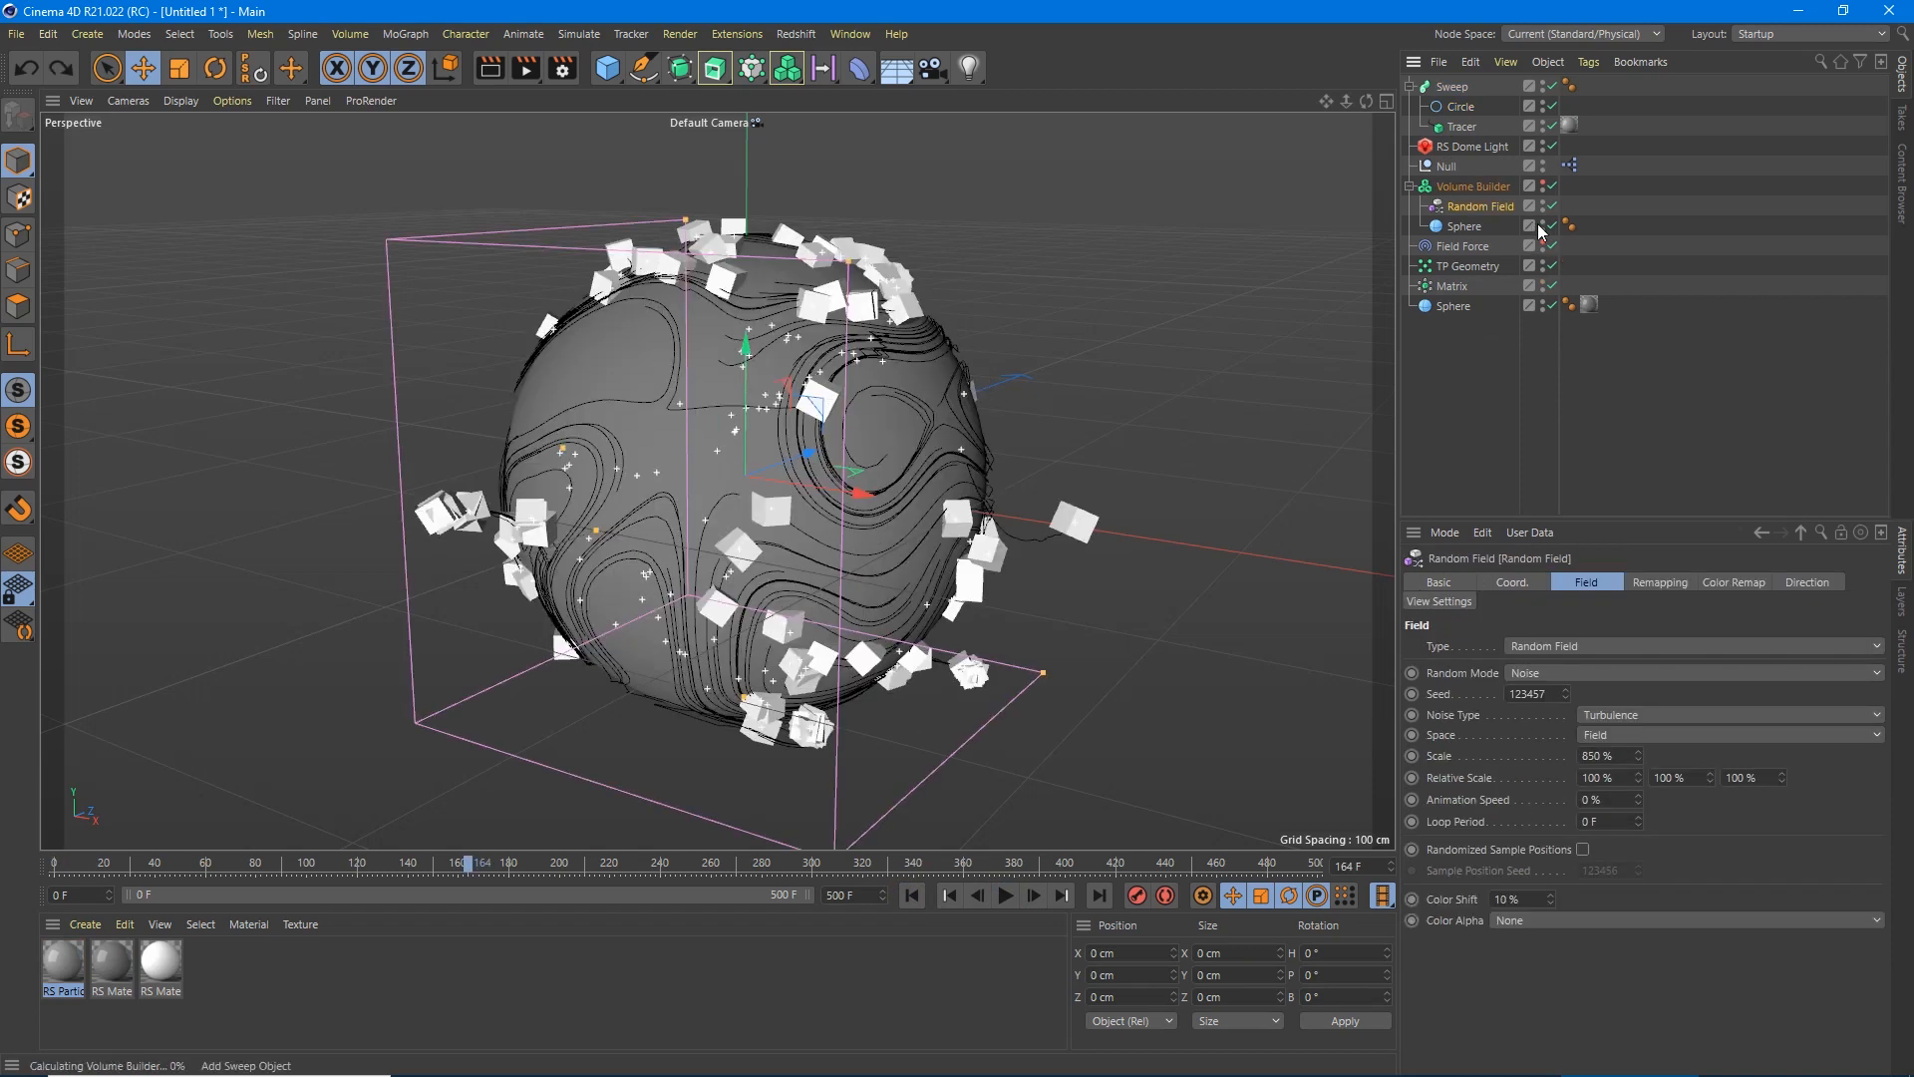
Set the Random Field noise type to Perlin and replay to watch the tubes swirl over the sphere.
click(1728, 715)
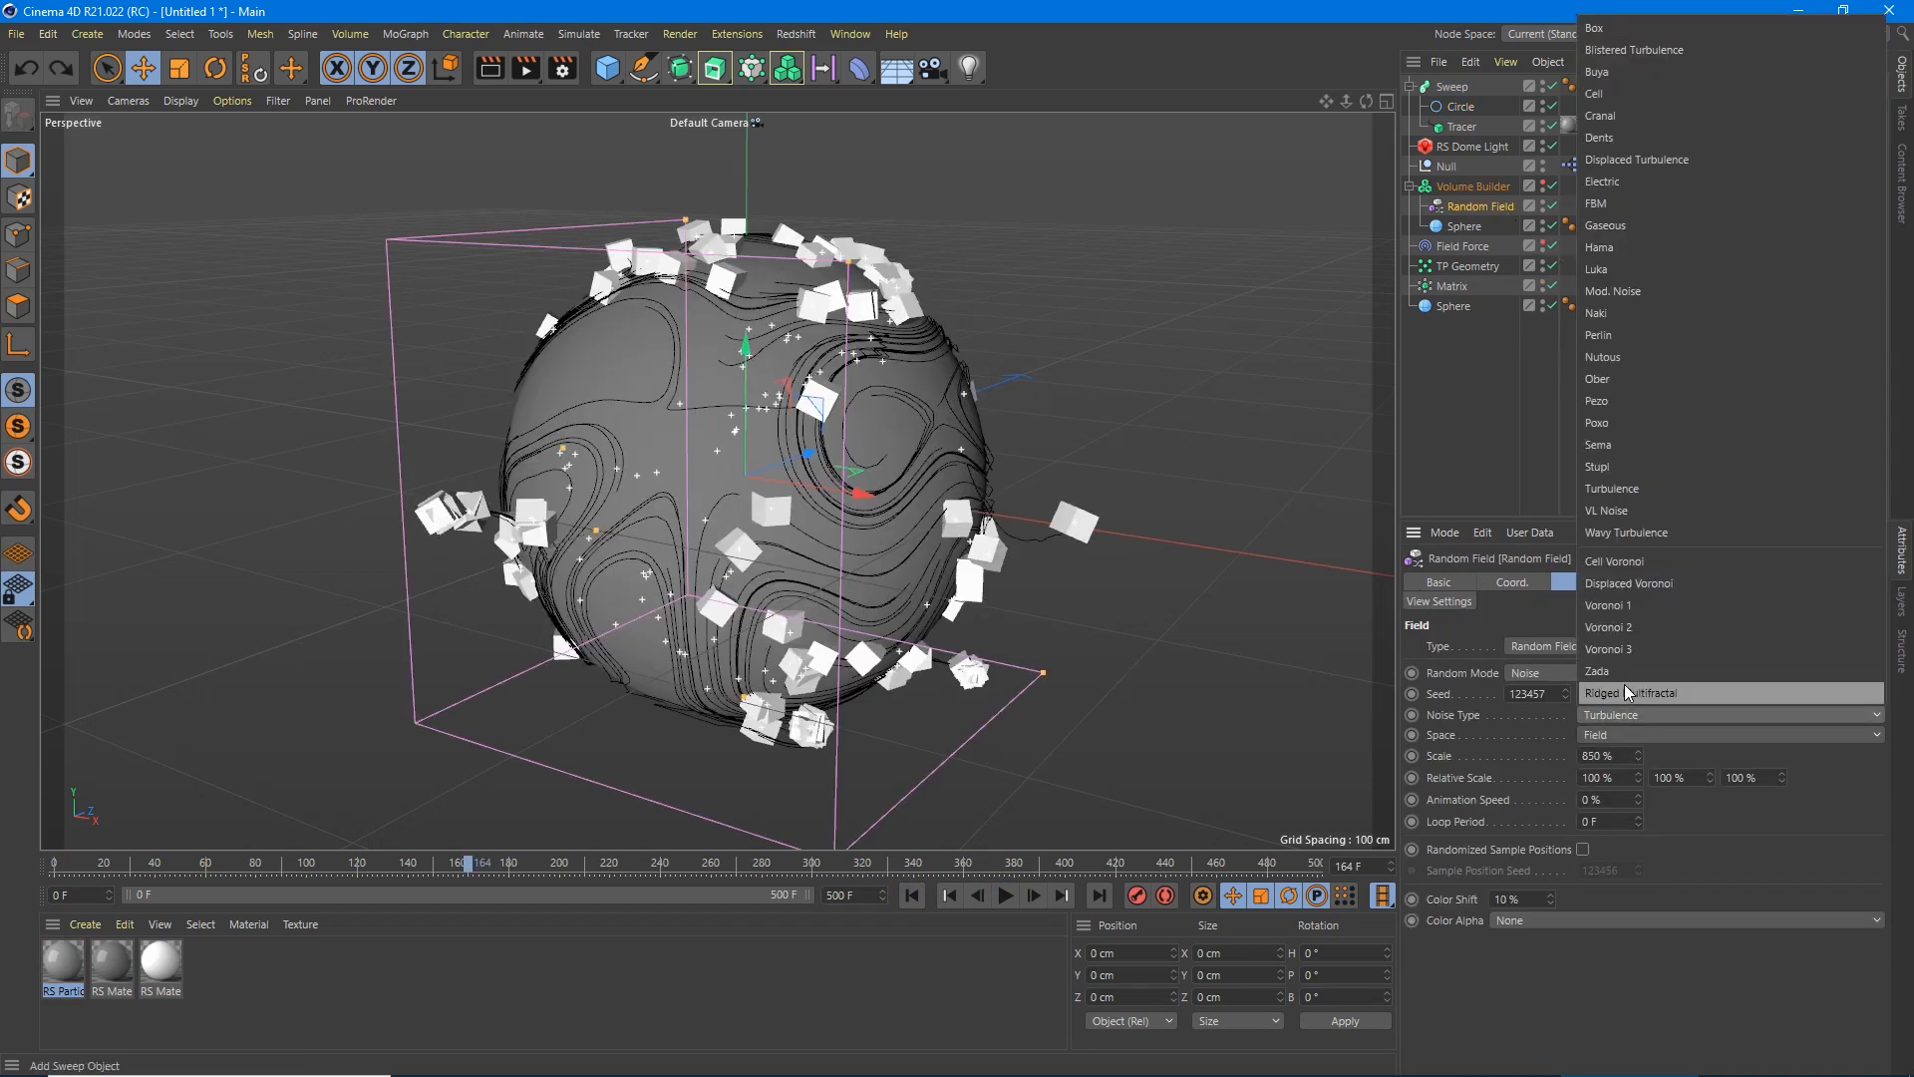
click(1618, 335)
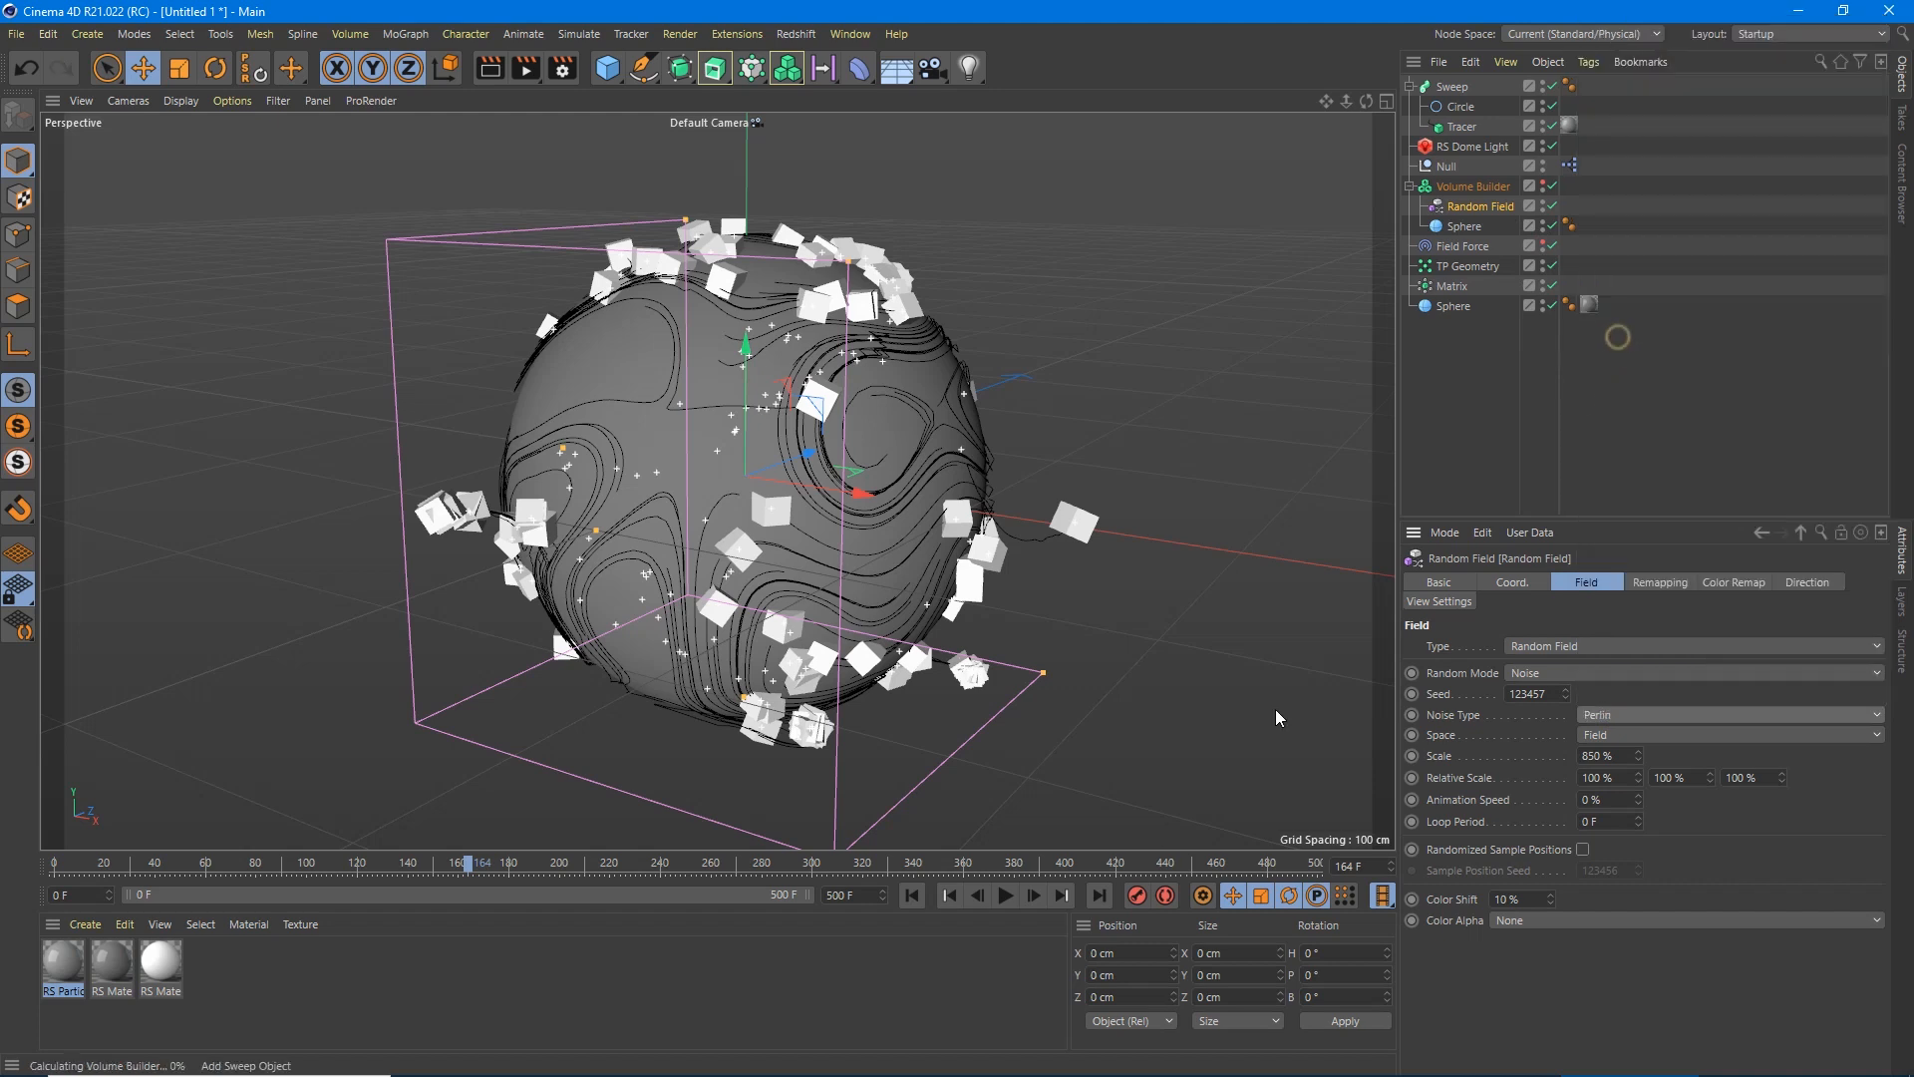
click(913, 895)
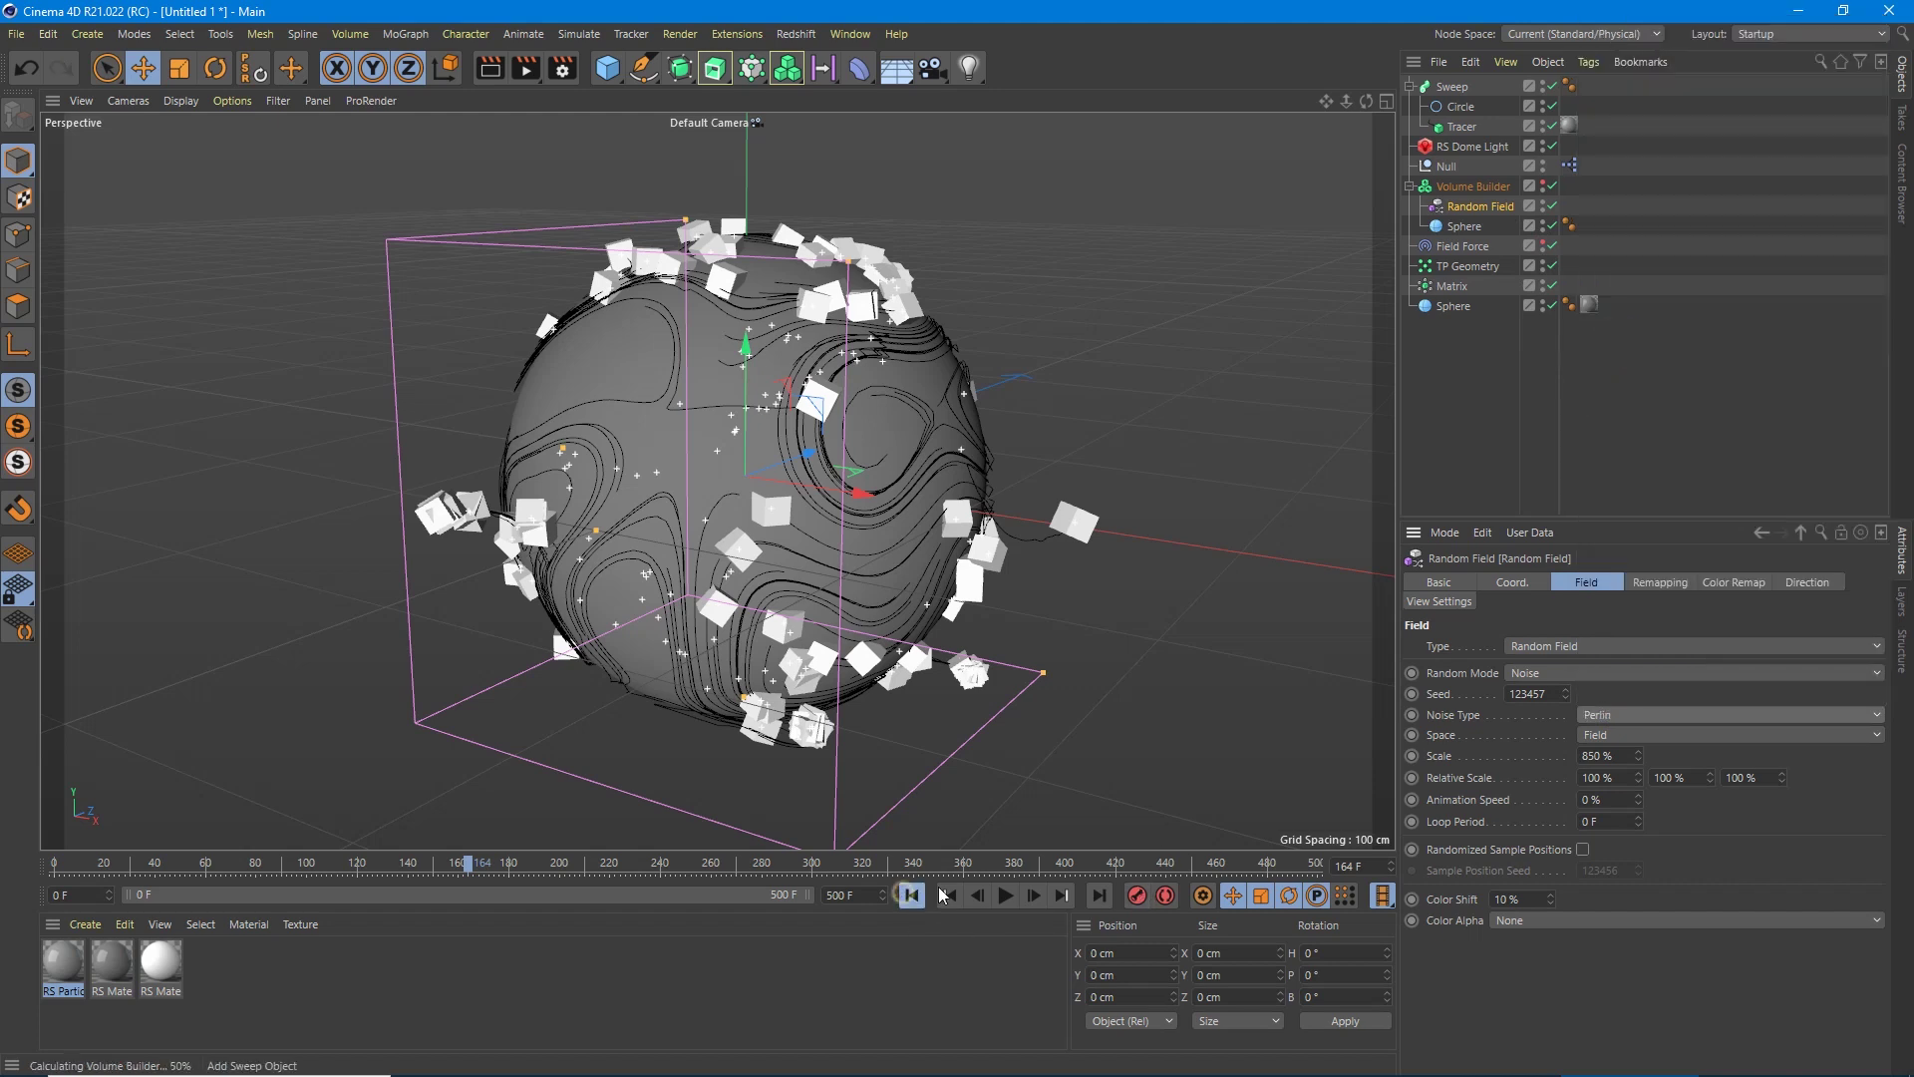
click(1005, 894)
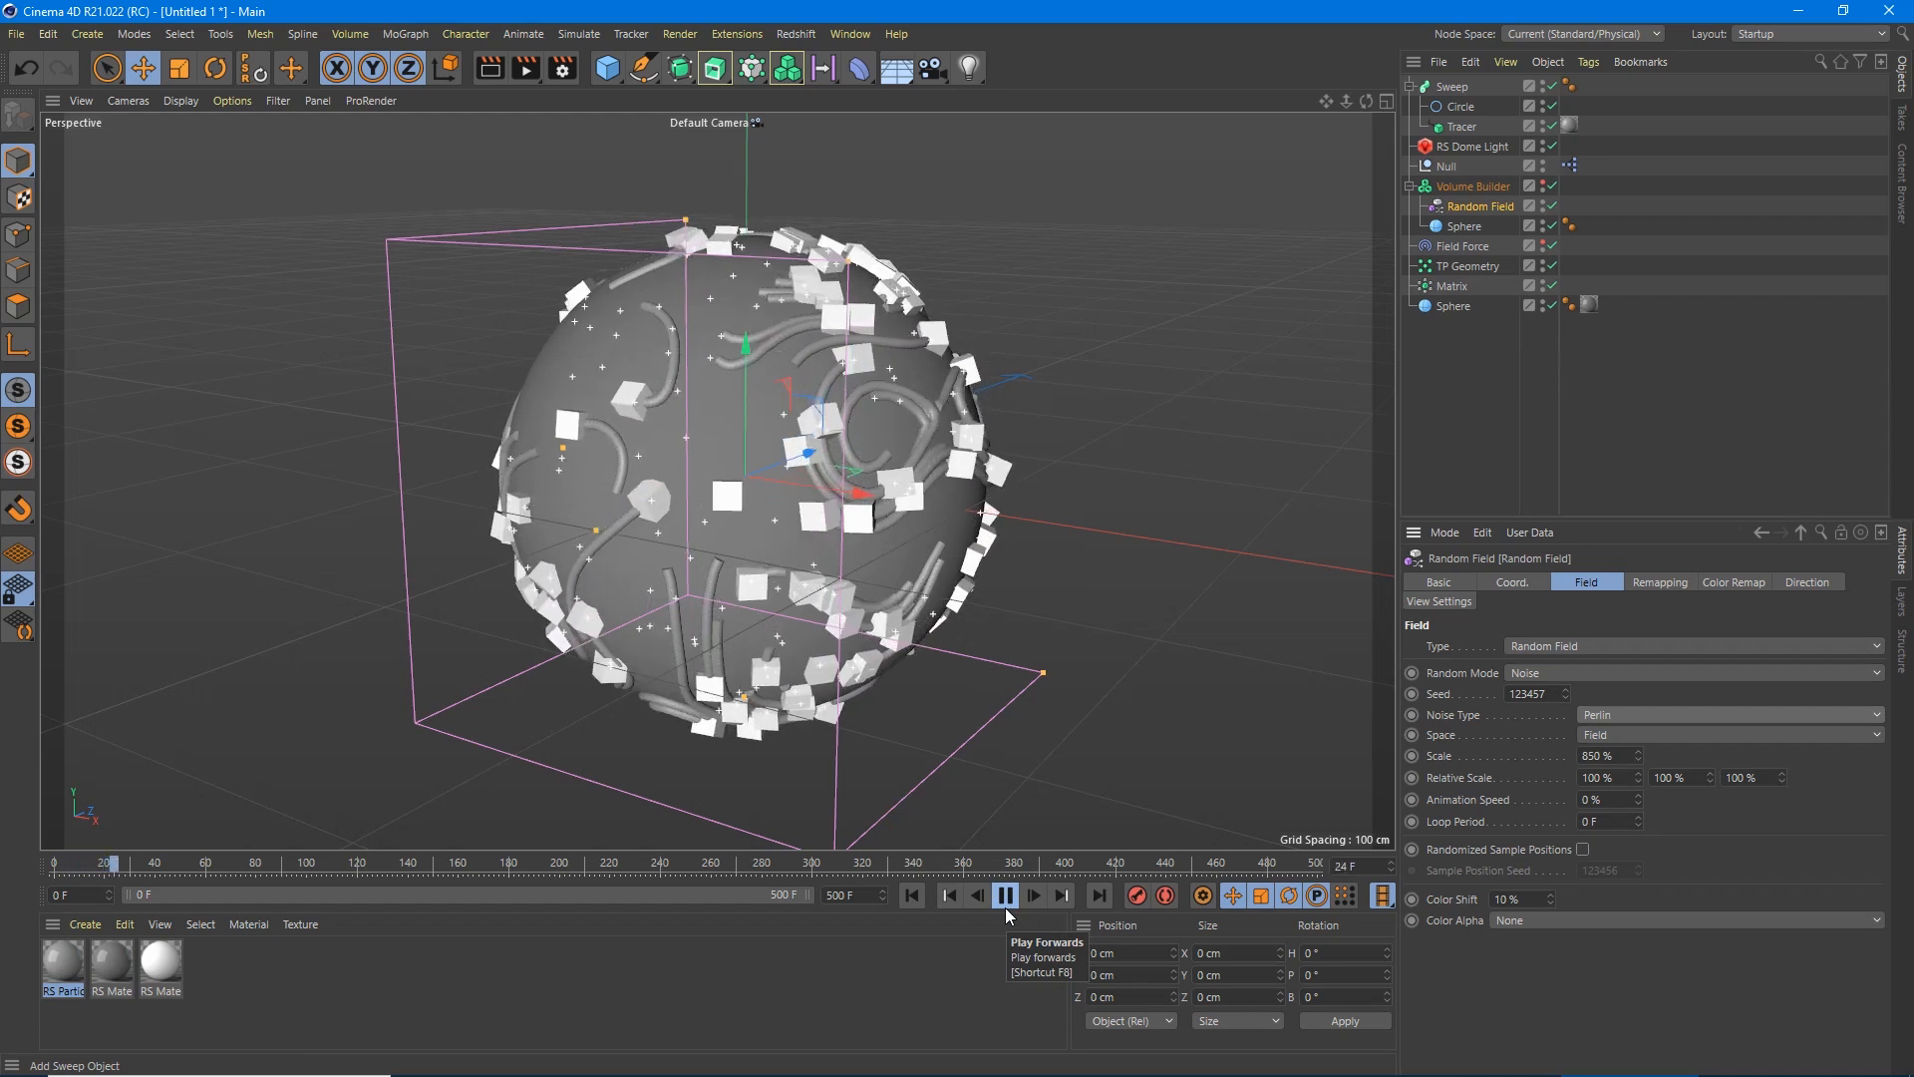
click(1005, 895)
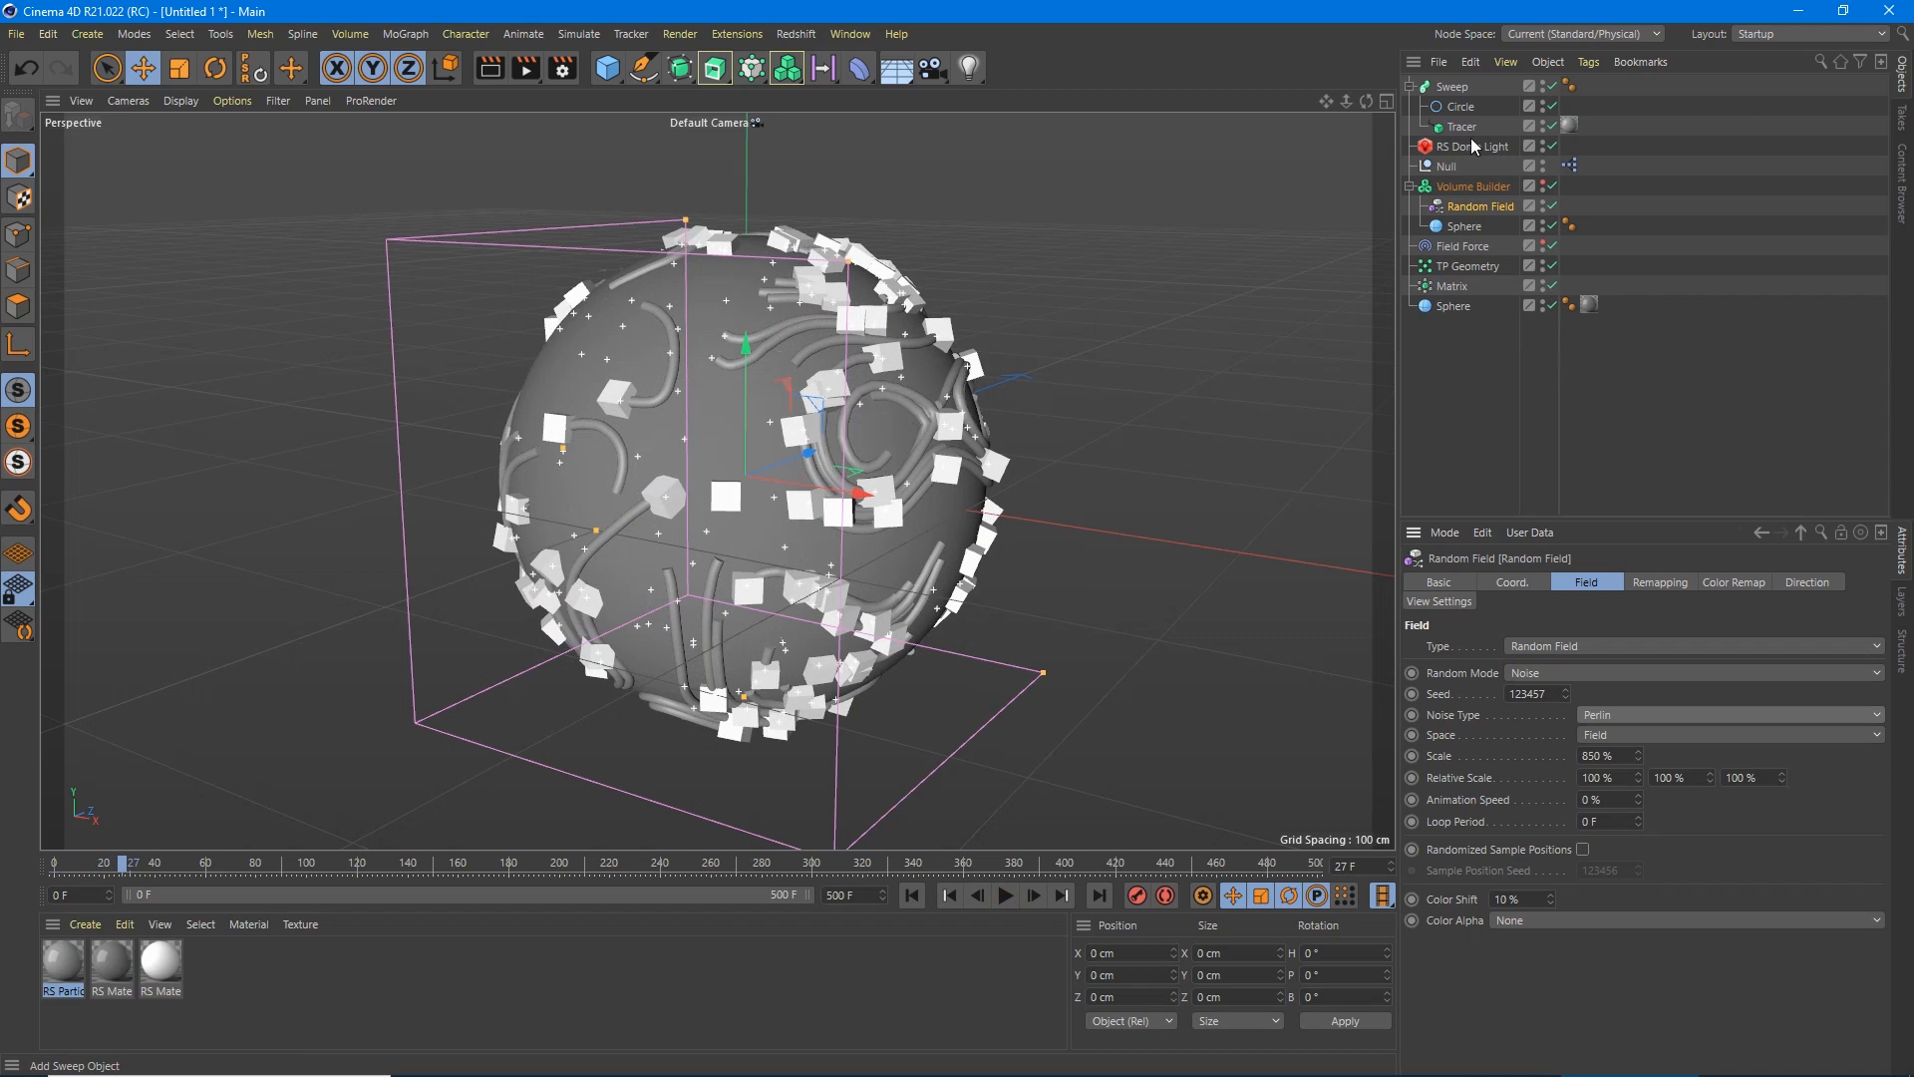
Thin the tubes with a 1 cm Circle radius and taper the Sweep's scale curve to zero at the start.
click(1460, 106)
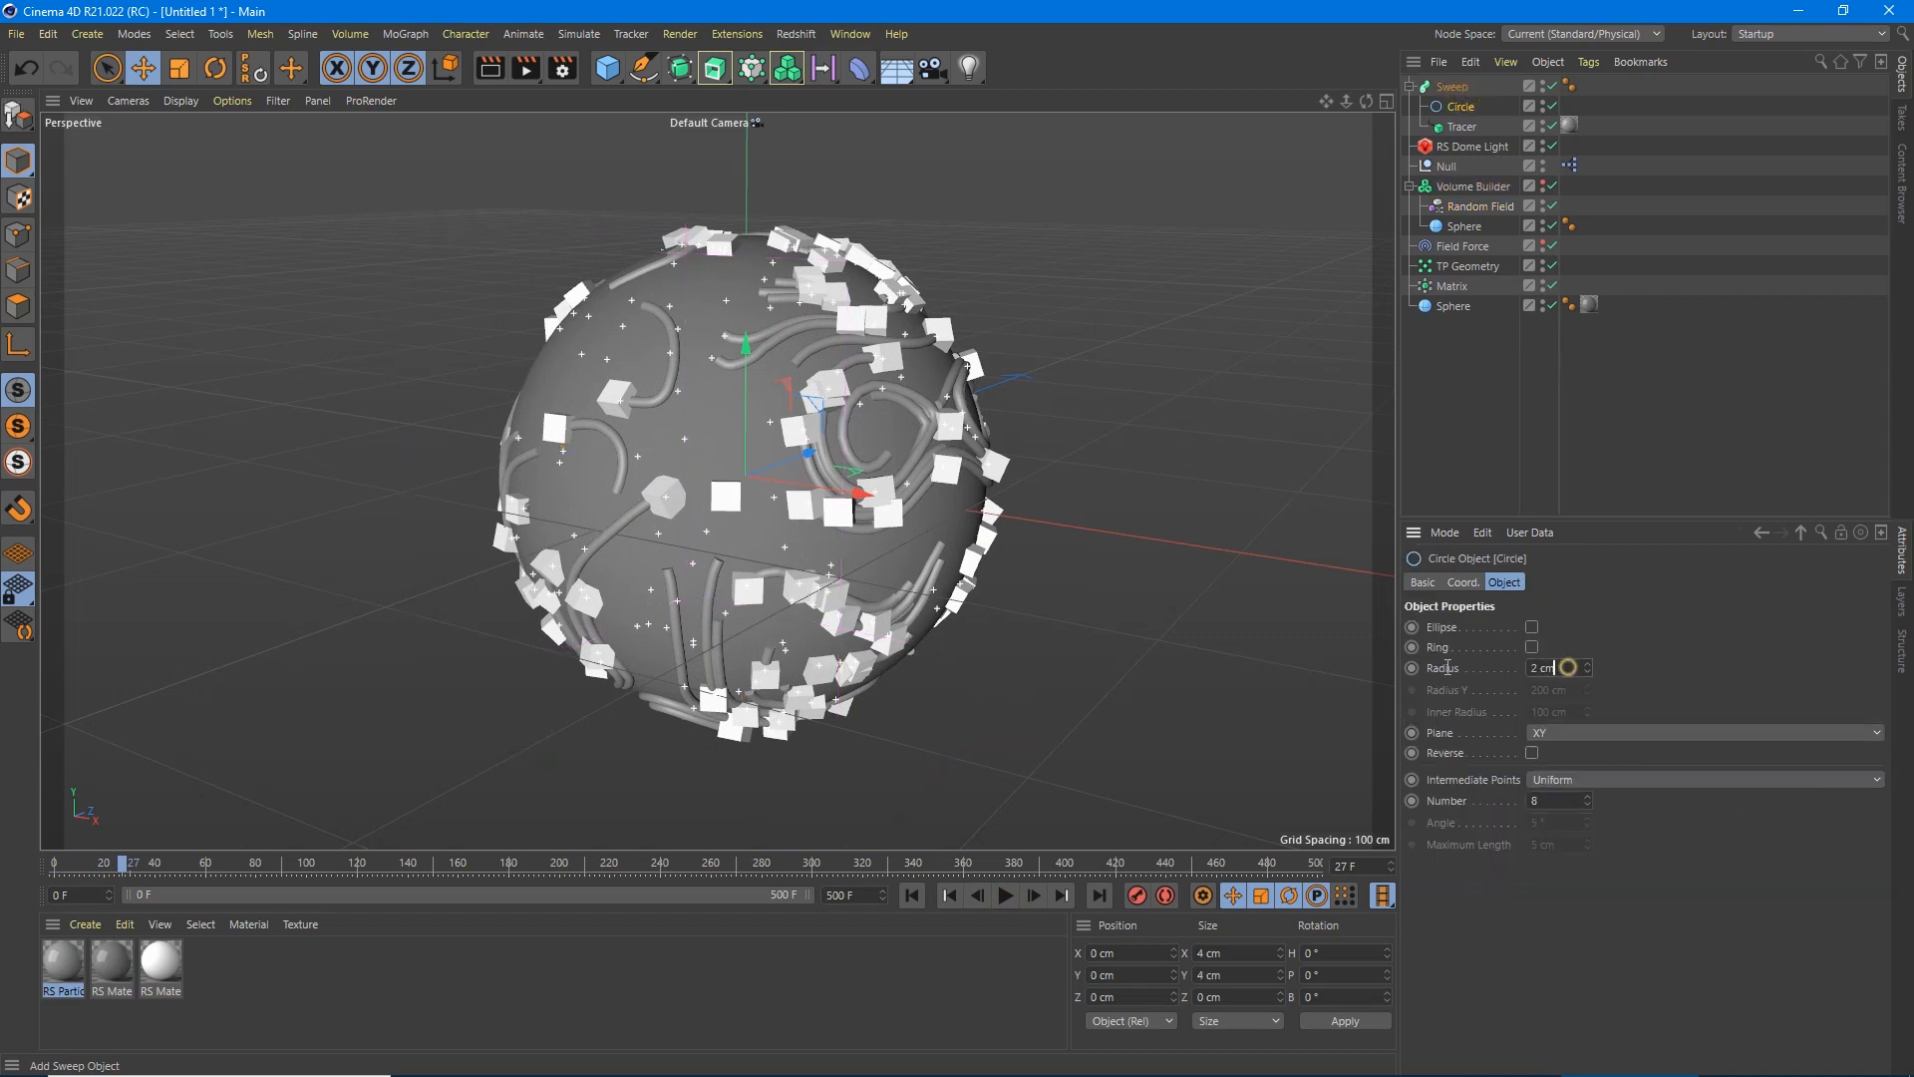
double_click(1543, 667)
text(1)
key(Return)
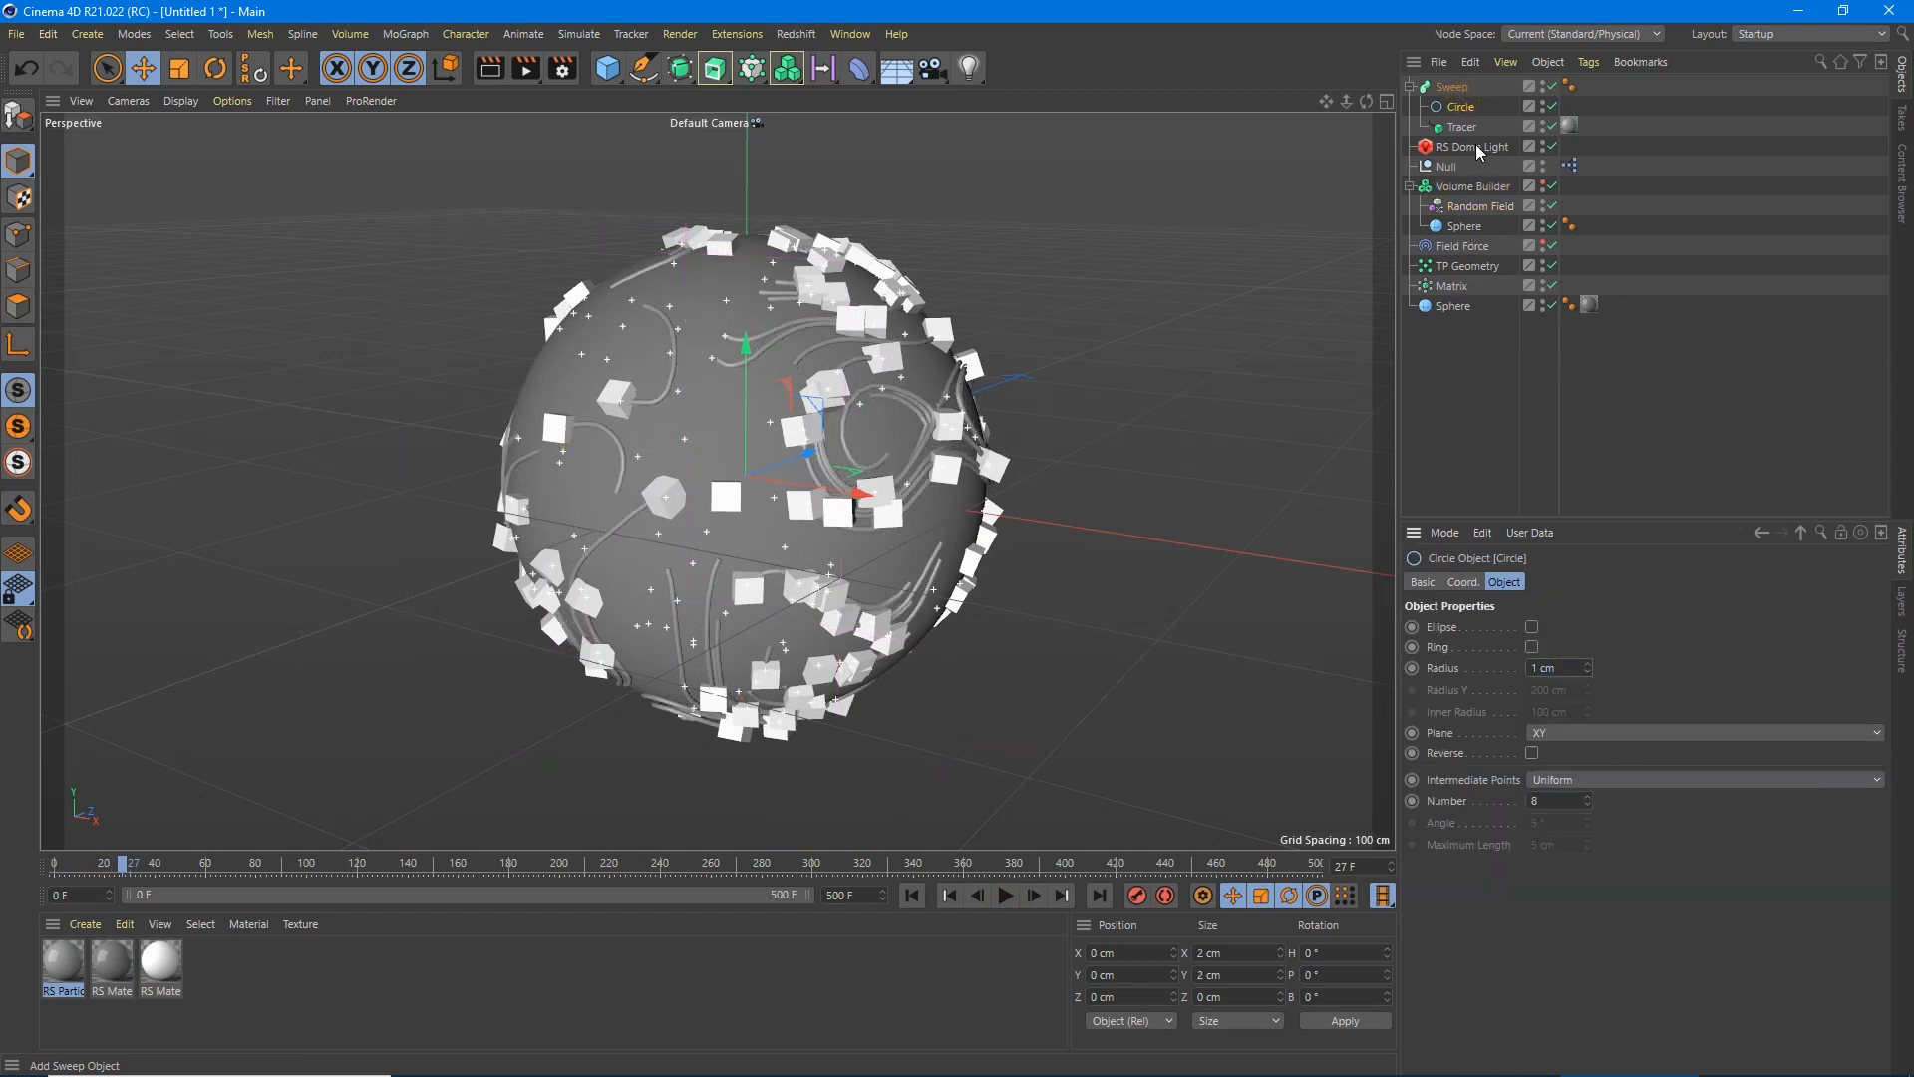
click(1453, 86)
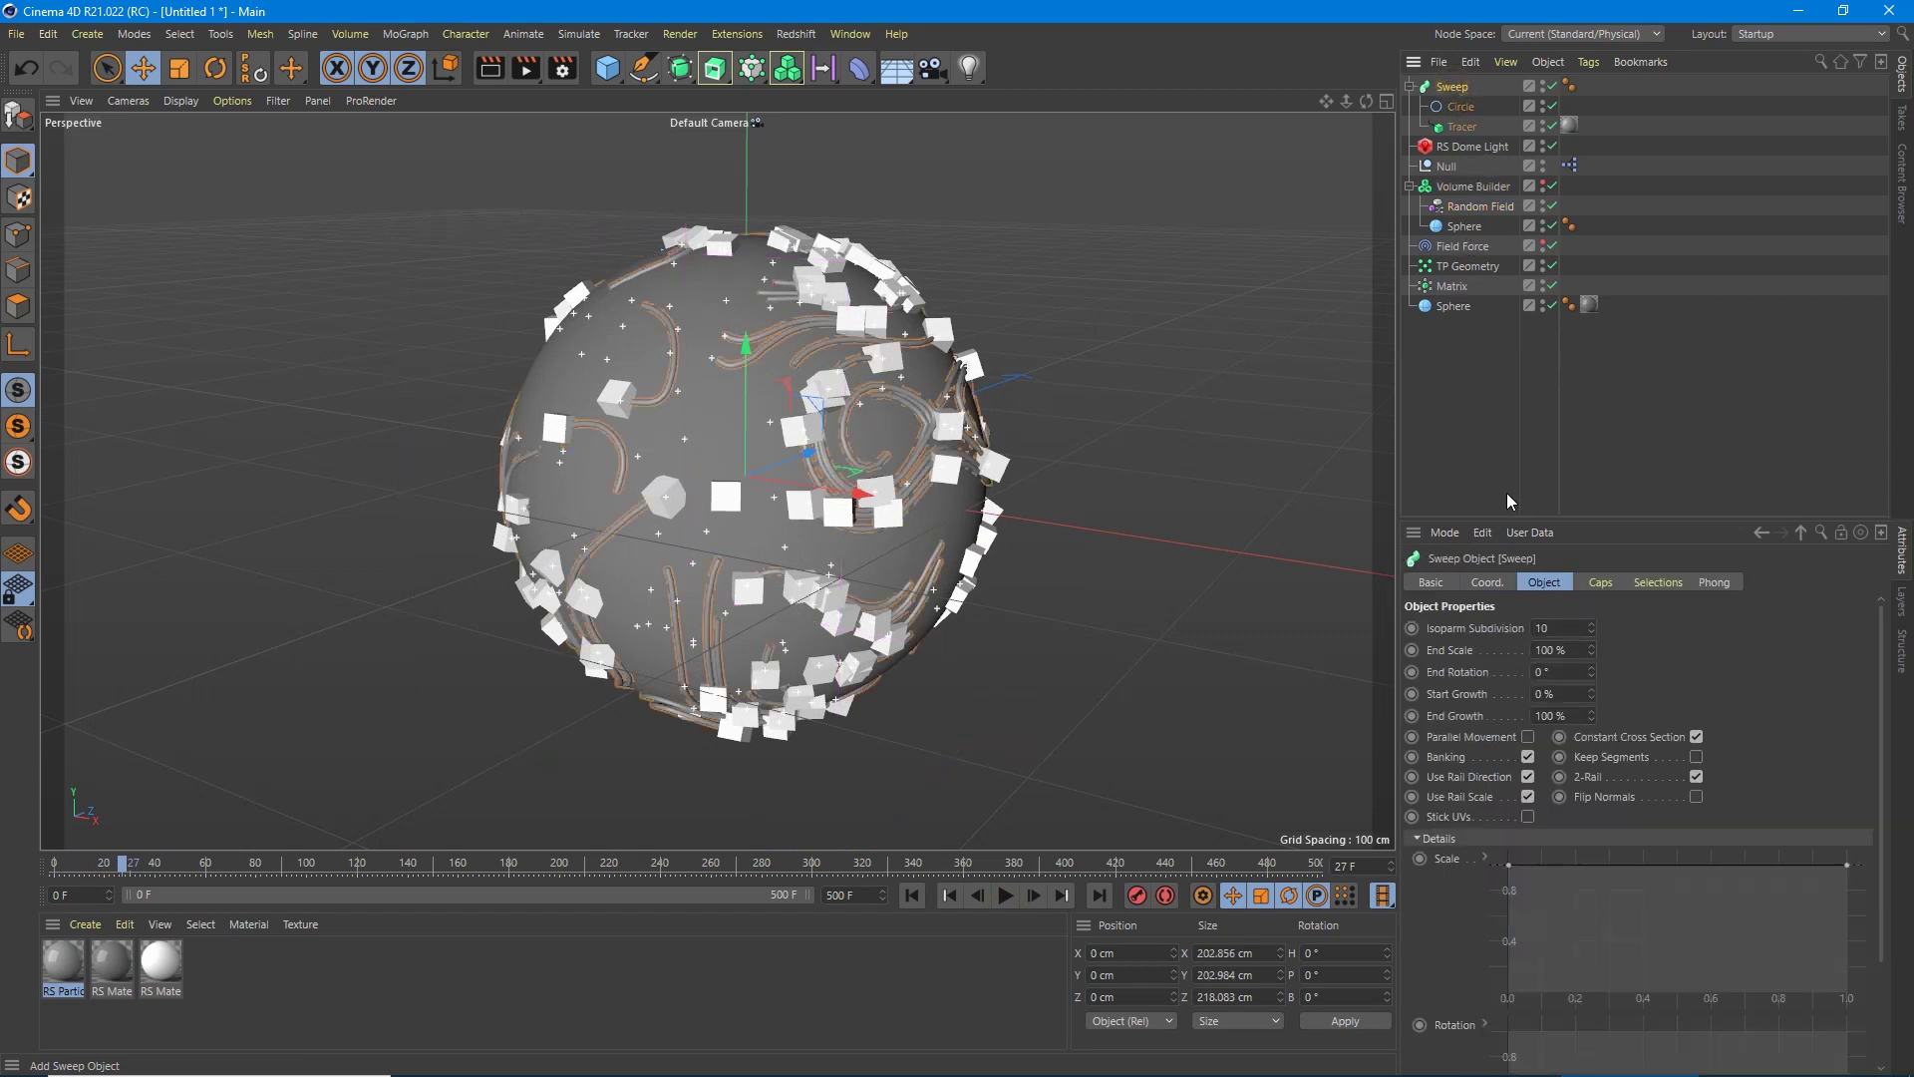
click(1507, 868)
drag(1507, 868, 1508, 996)
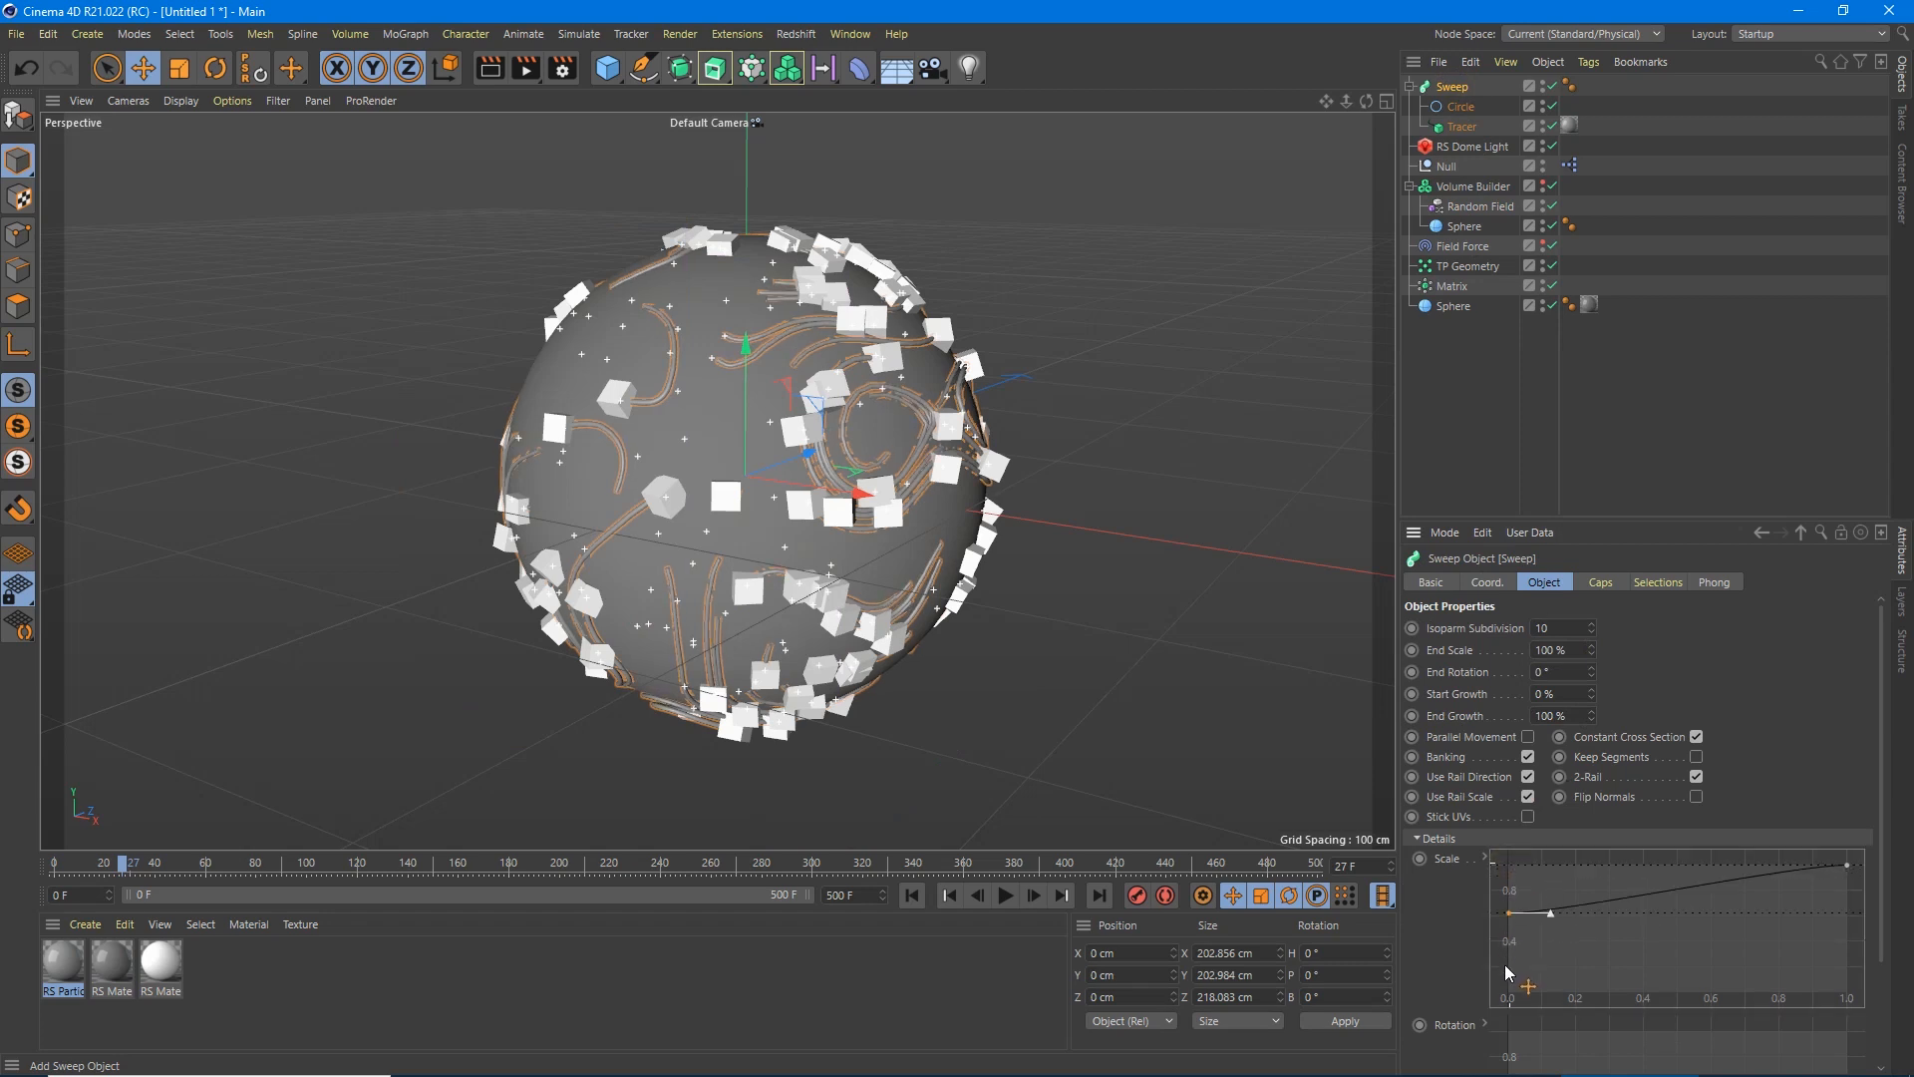
Give the Sweep caps a 0.5 cm rounded bevel and play the animation.
click(1598, 582)
double_click(1535, 738)
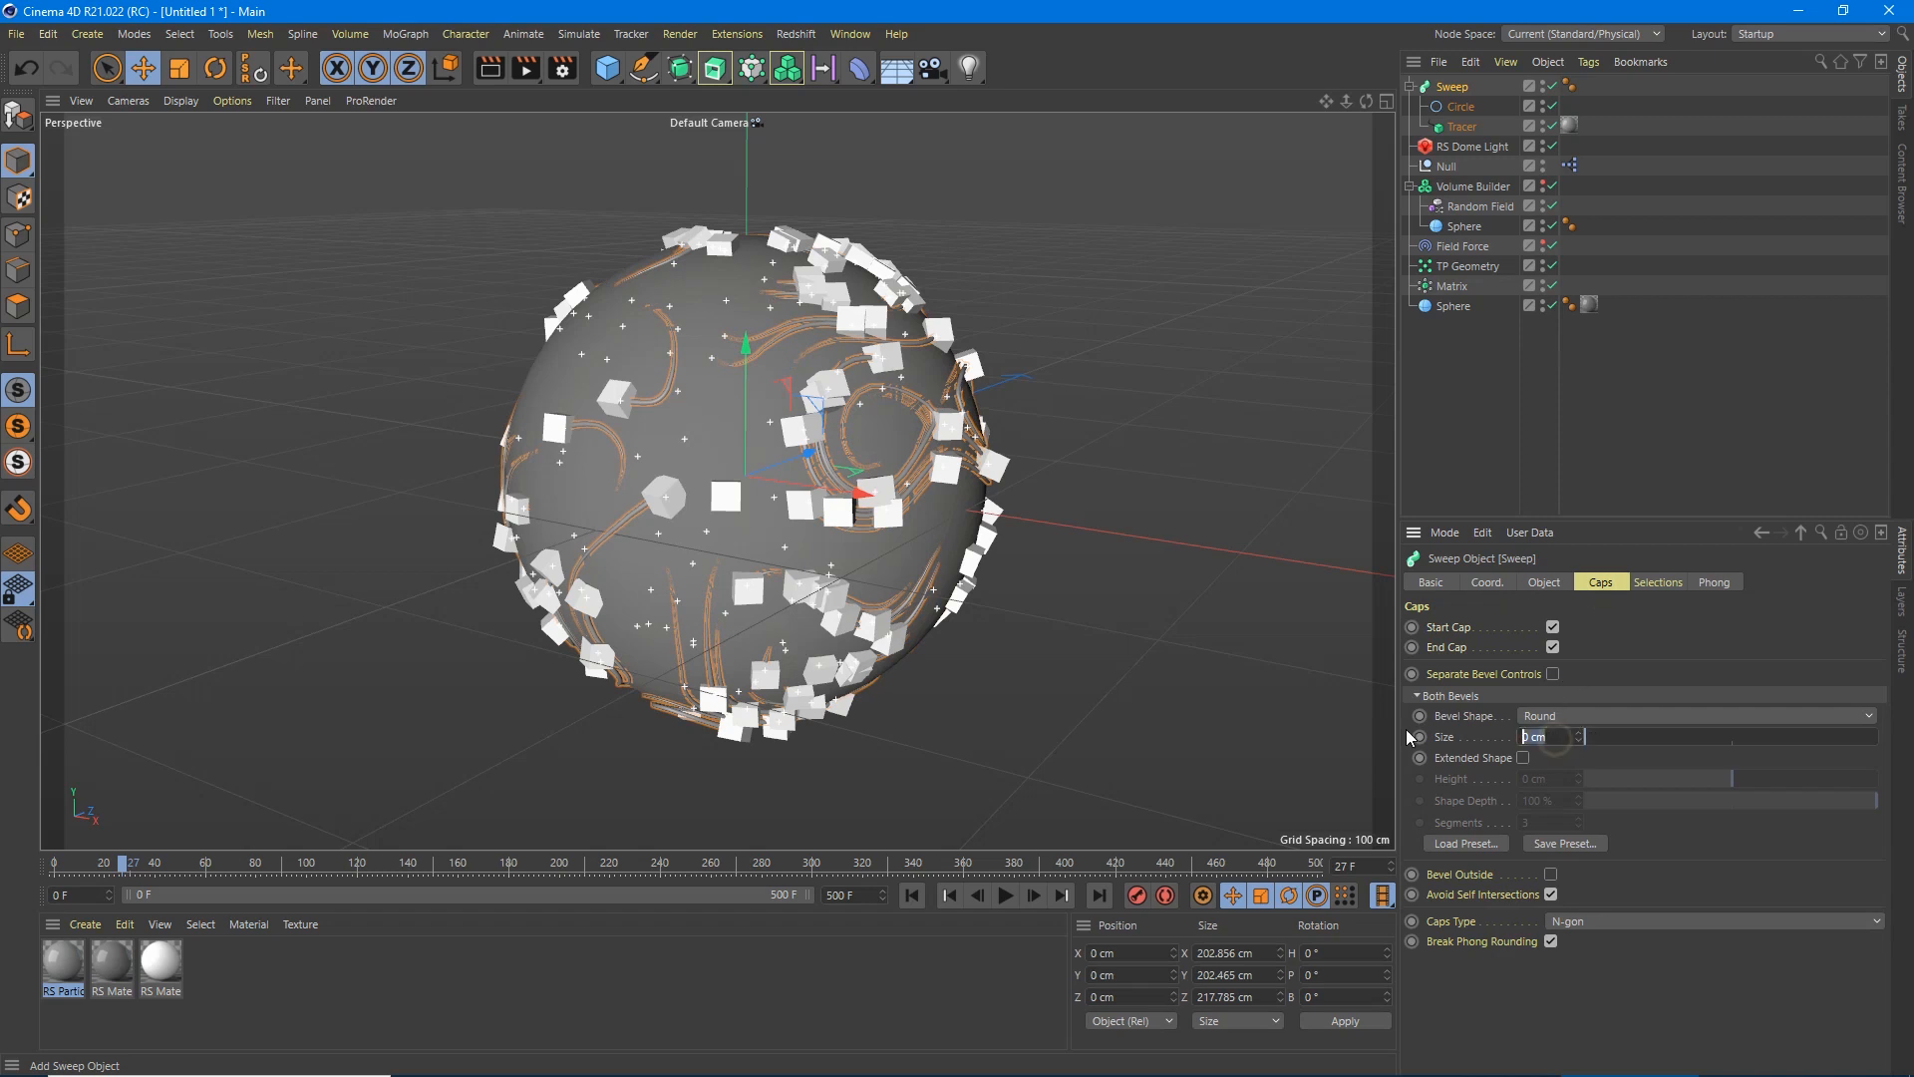
text(0.5)
key(Return)
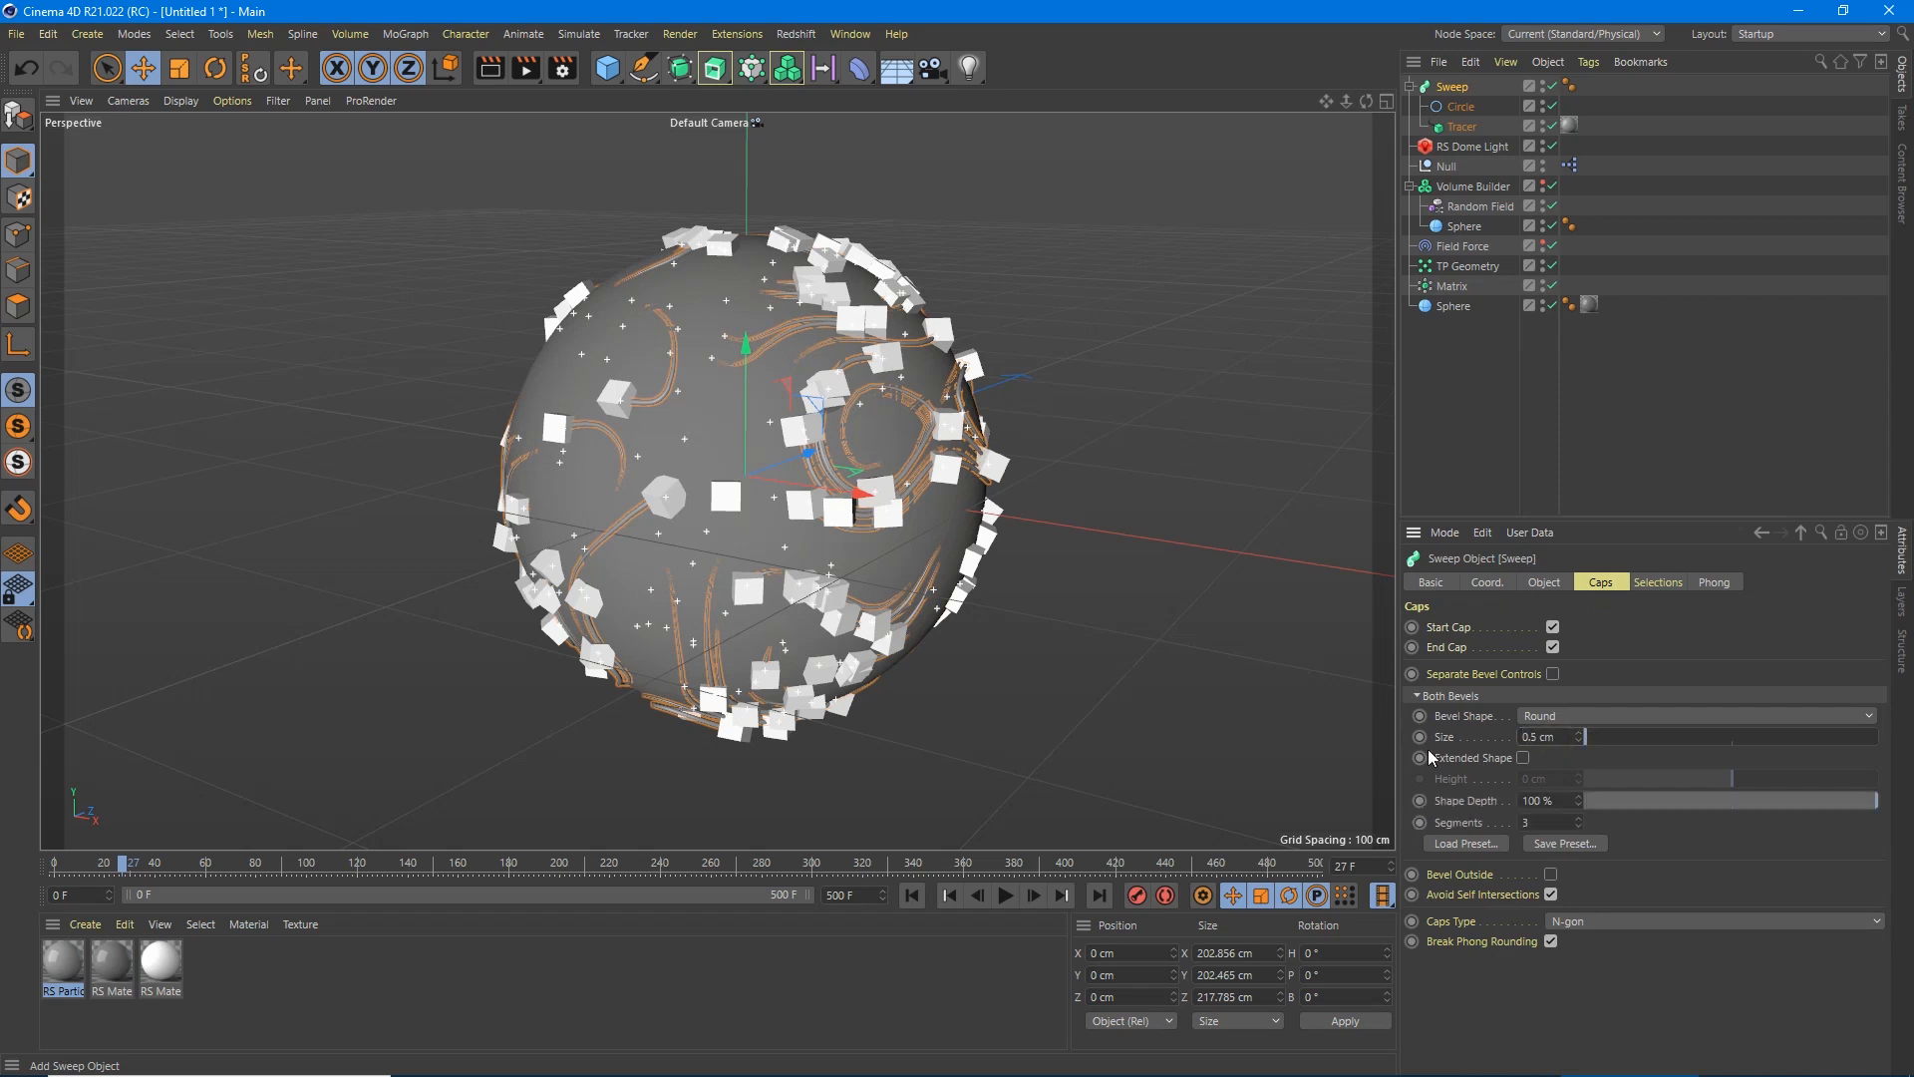
click(995, 895)
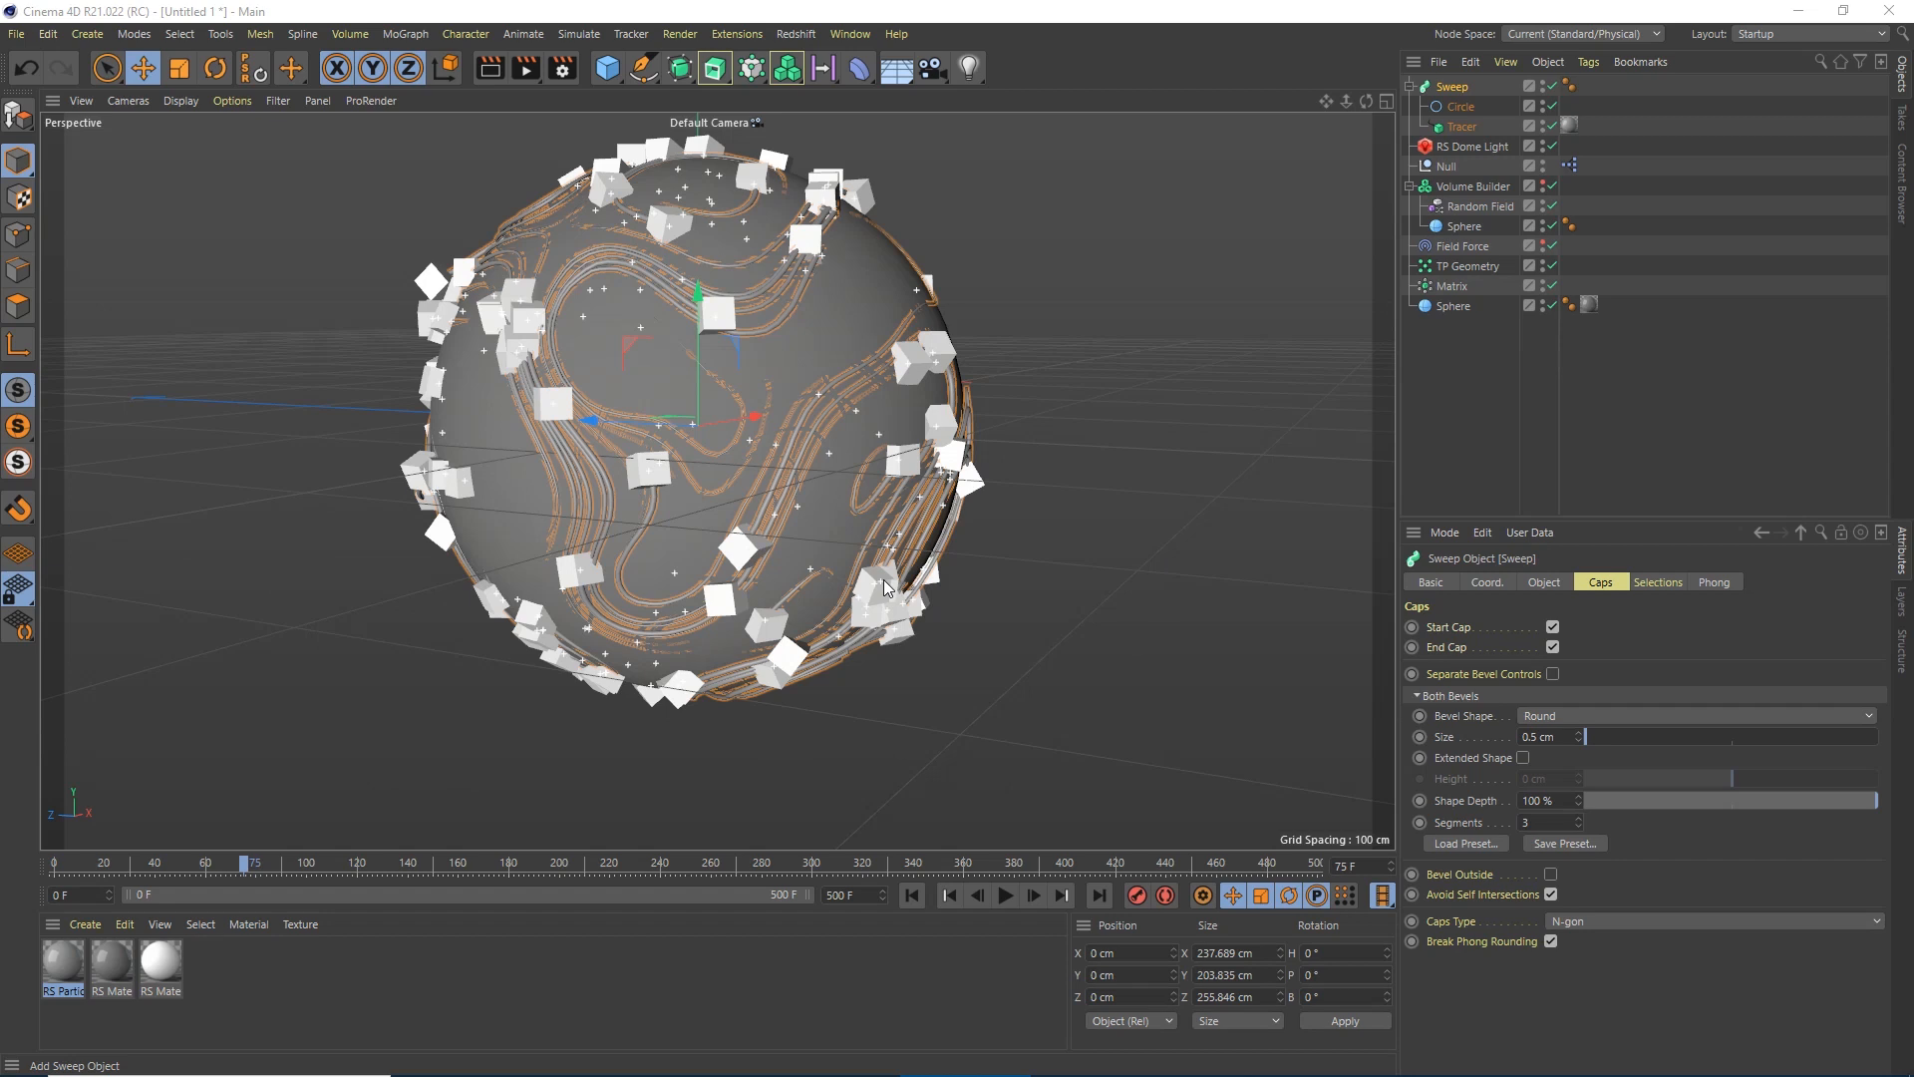
Orbit around the sphere to inspect the capped tubes, then bring up the Render Settings.
alt+drag(851, 558, 869, 529)
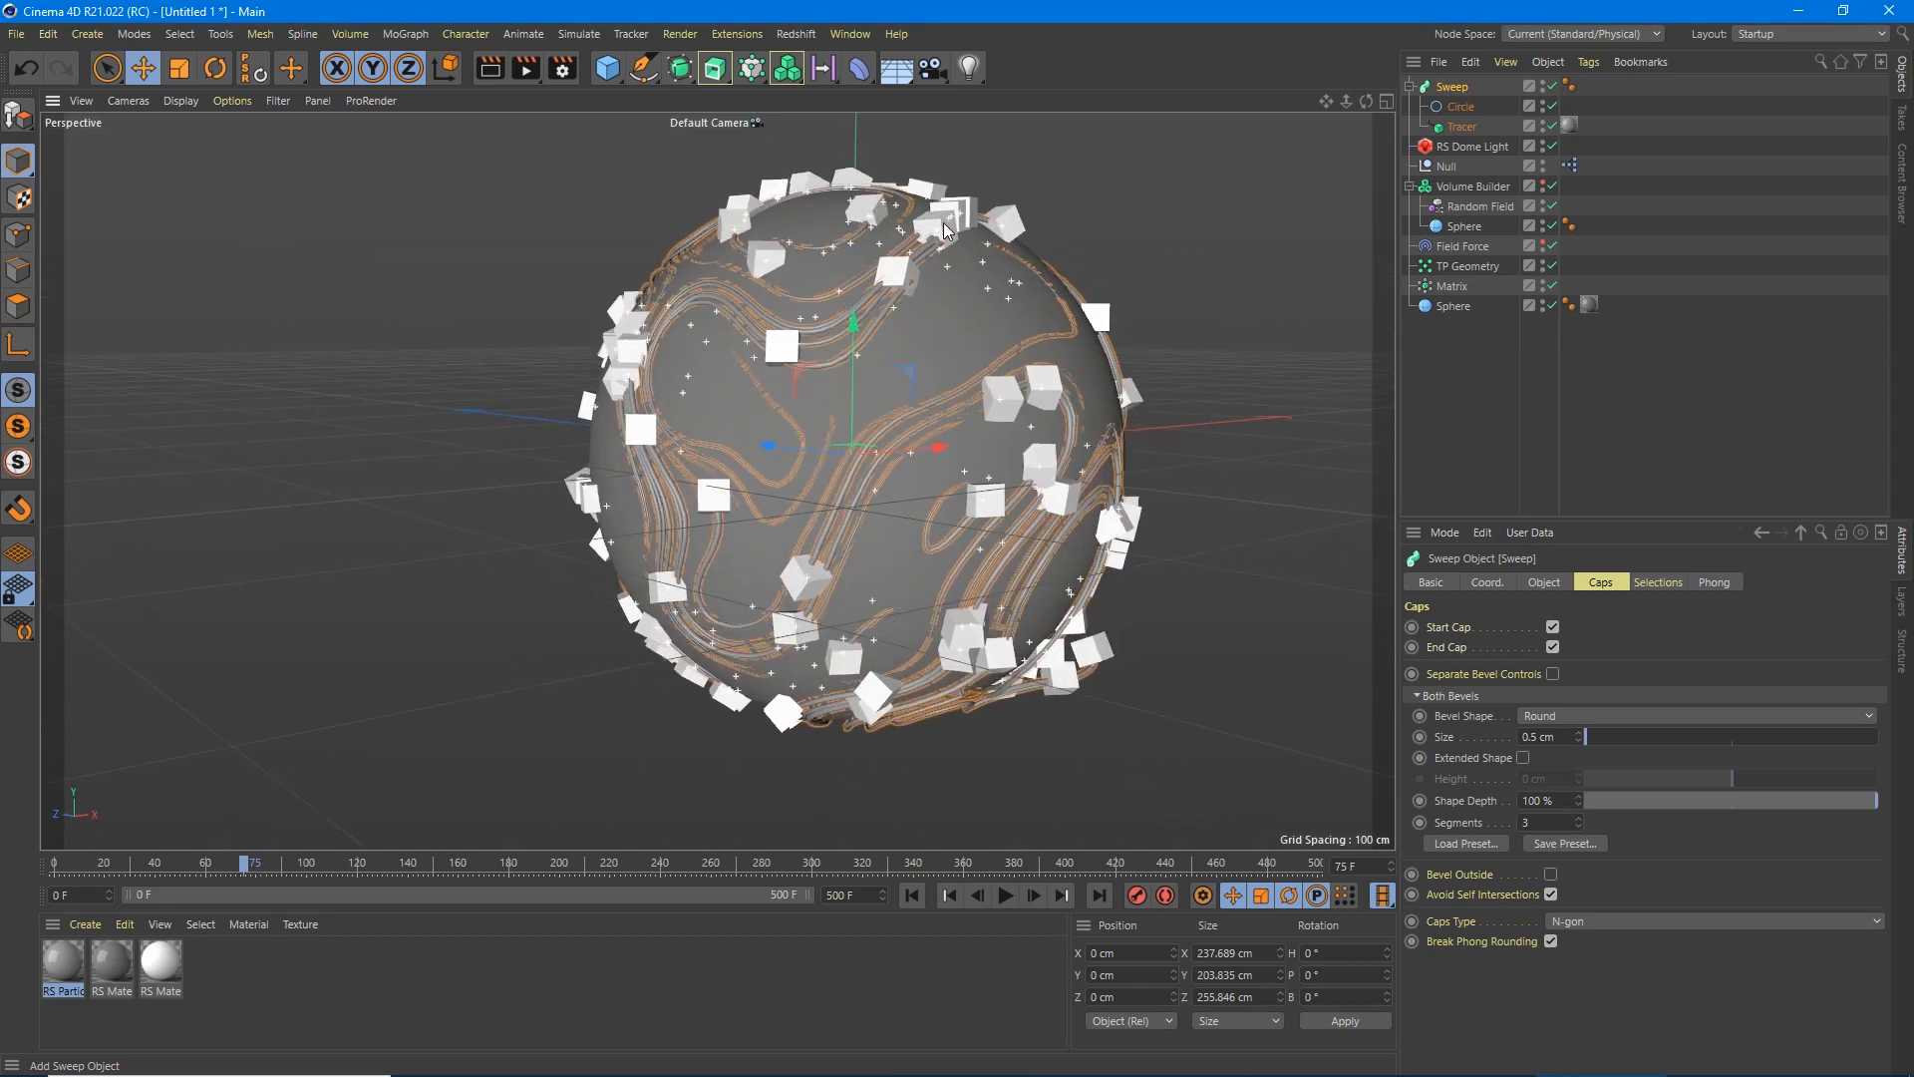
alt+drag(965, 467, 858, 443)
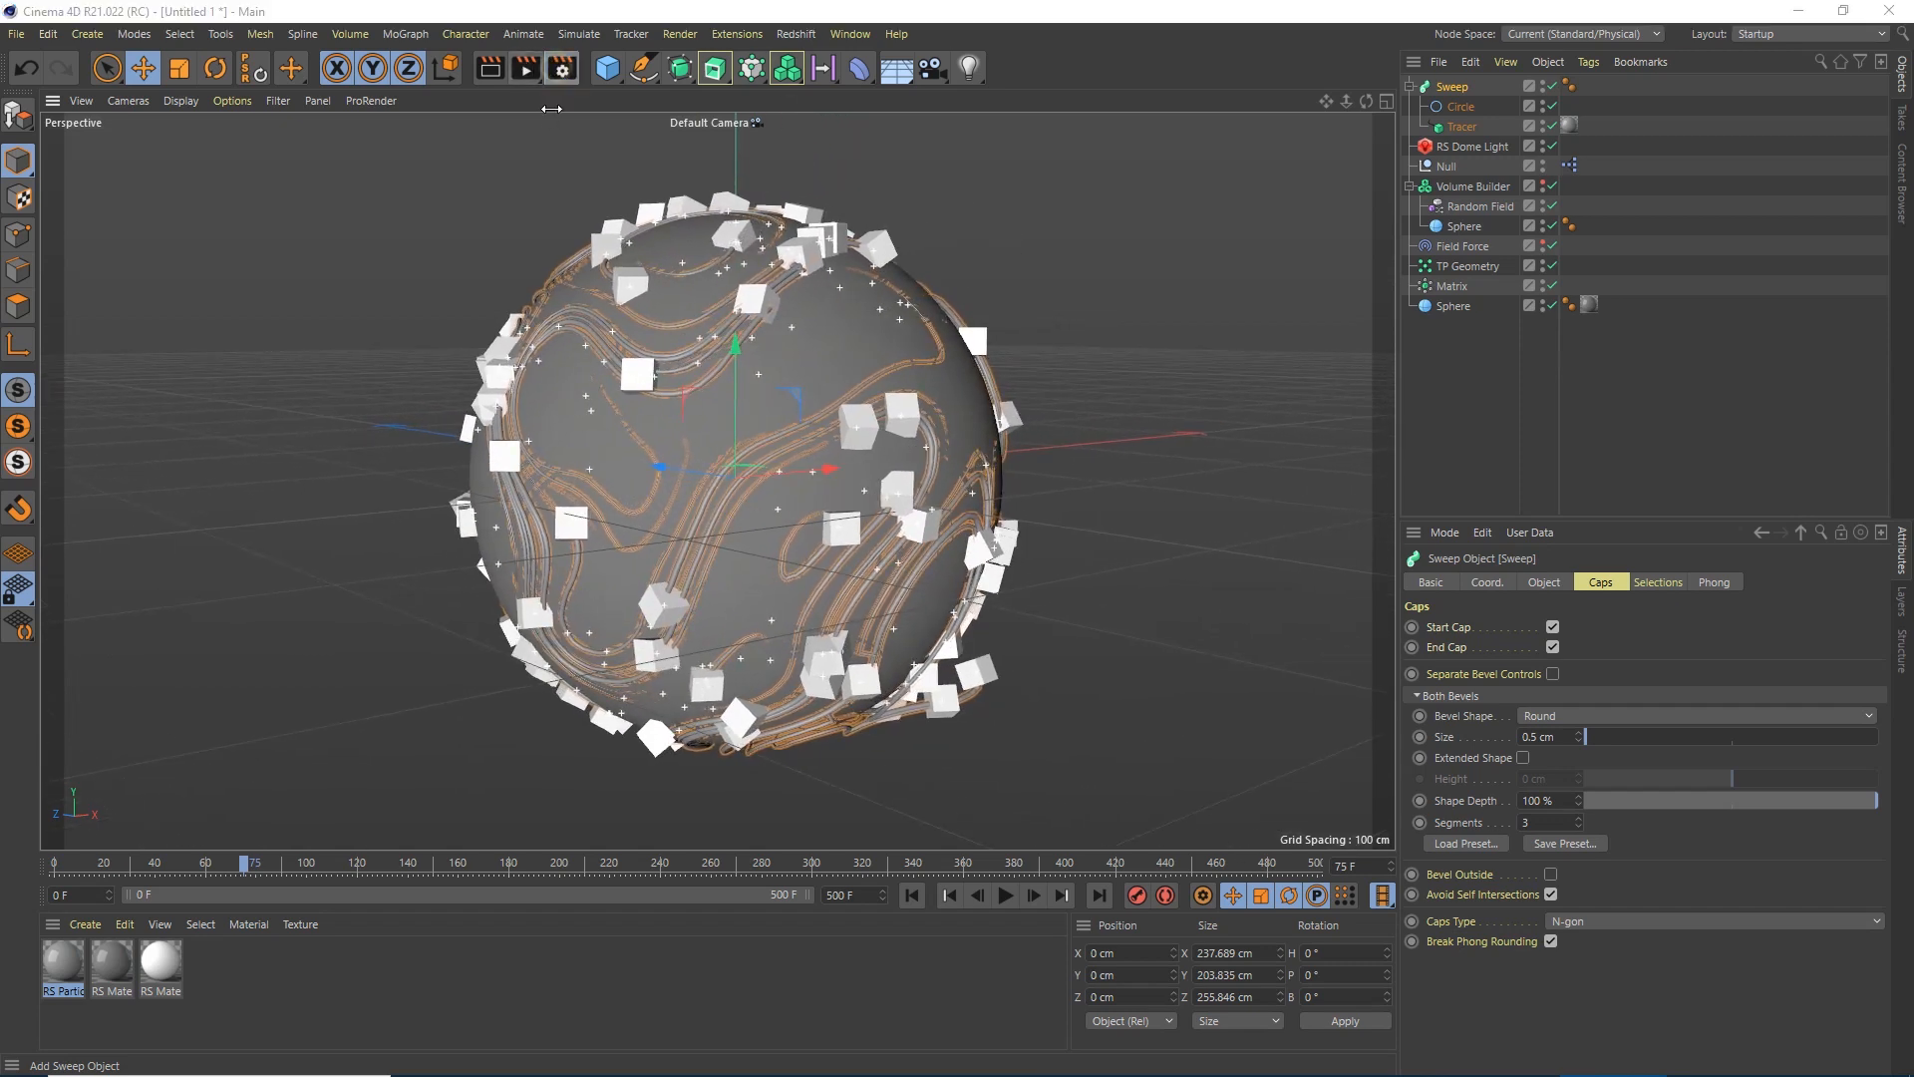
click(561, 67)
Disable saving the render and apply the HDTV 1080 24 output preset (1920×1080, 24 fps).
click(690, 103)
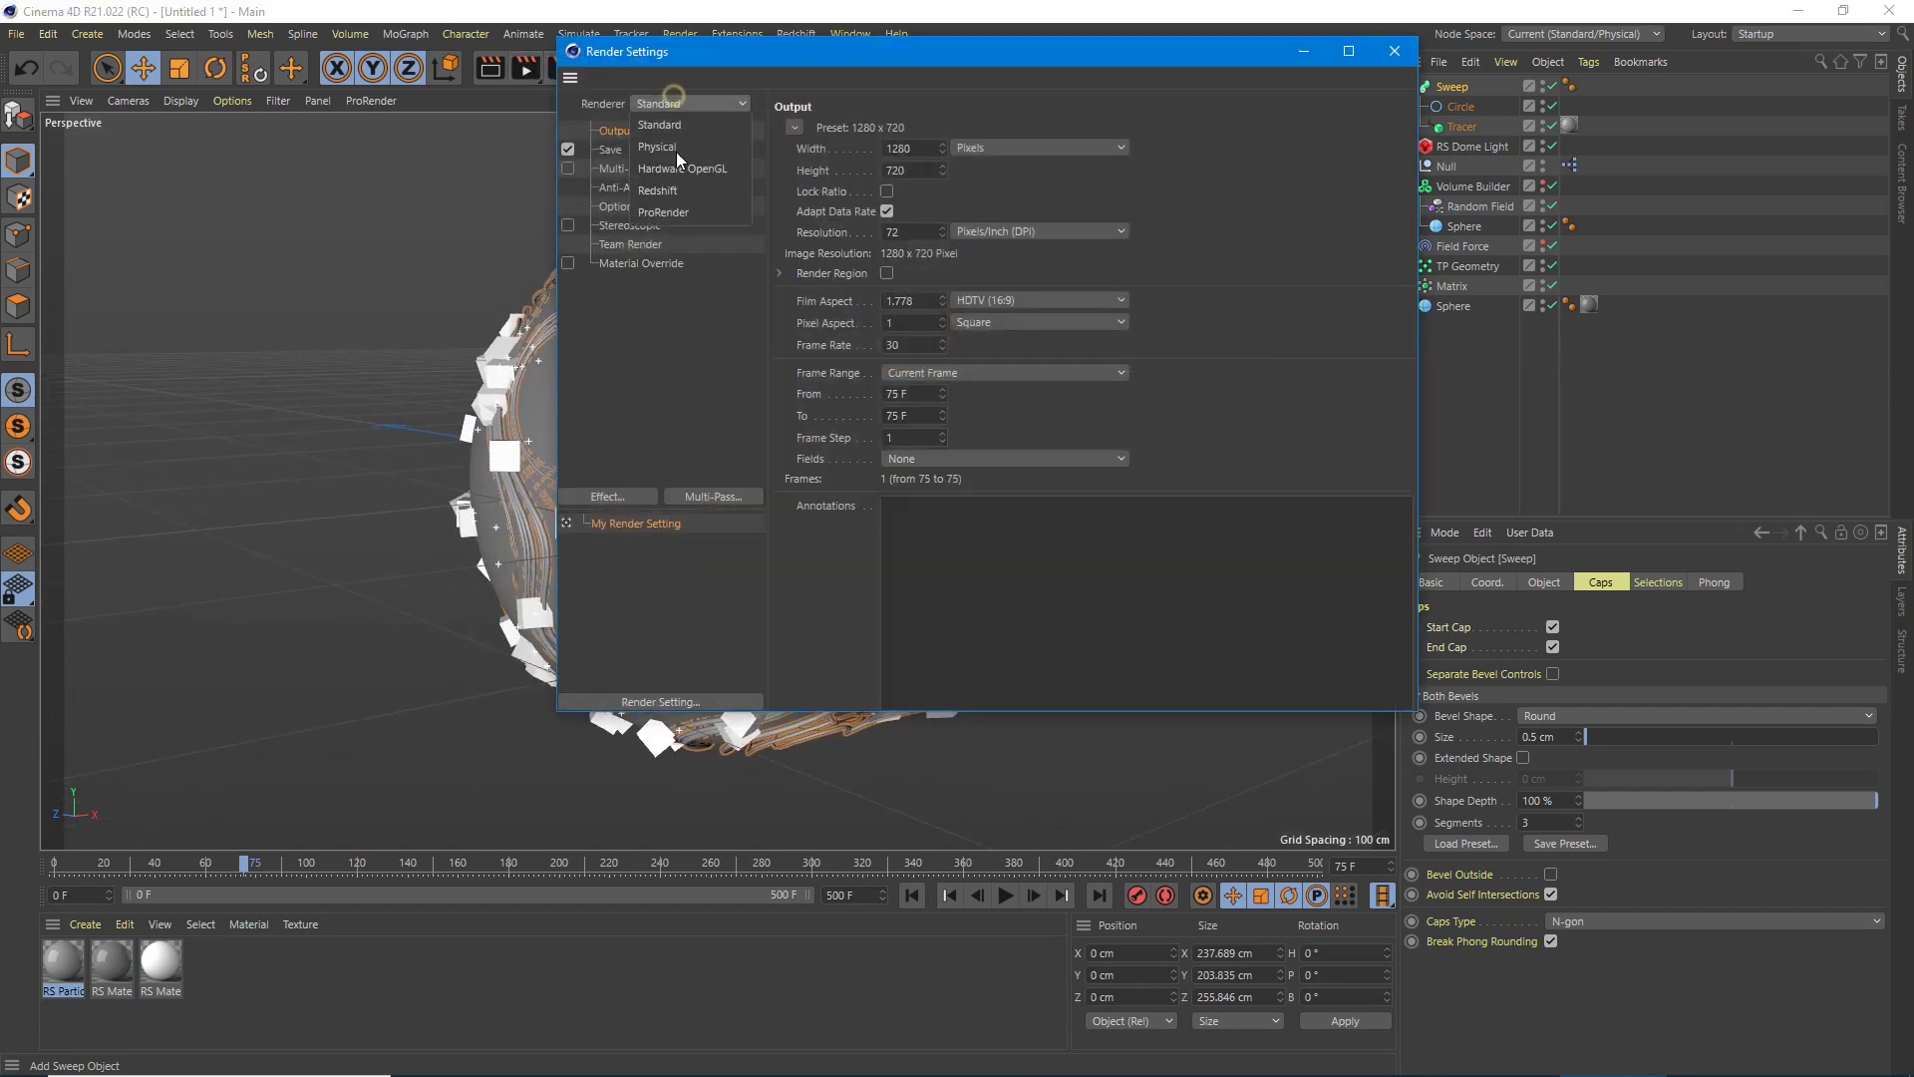
click(569, 148)
click(793, 128)
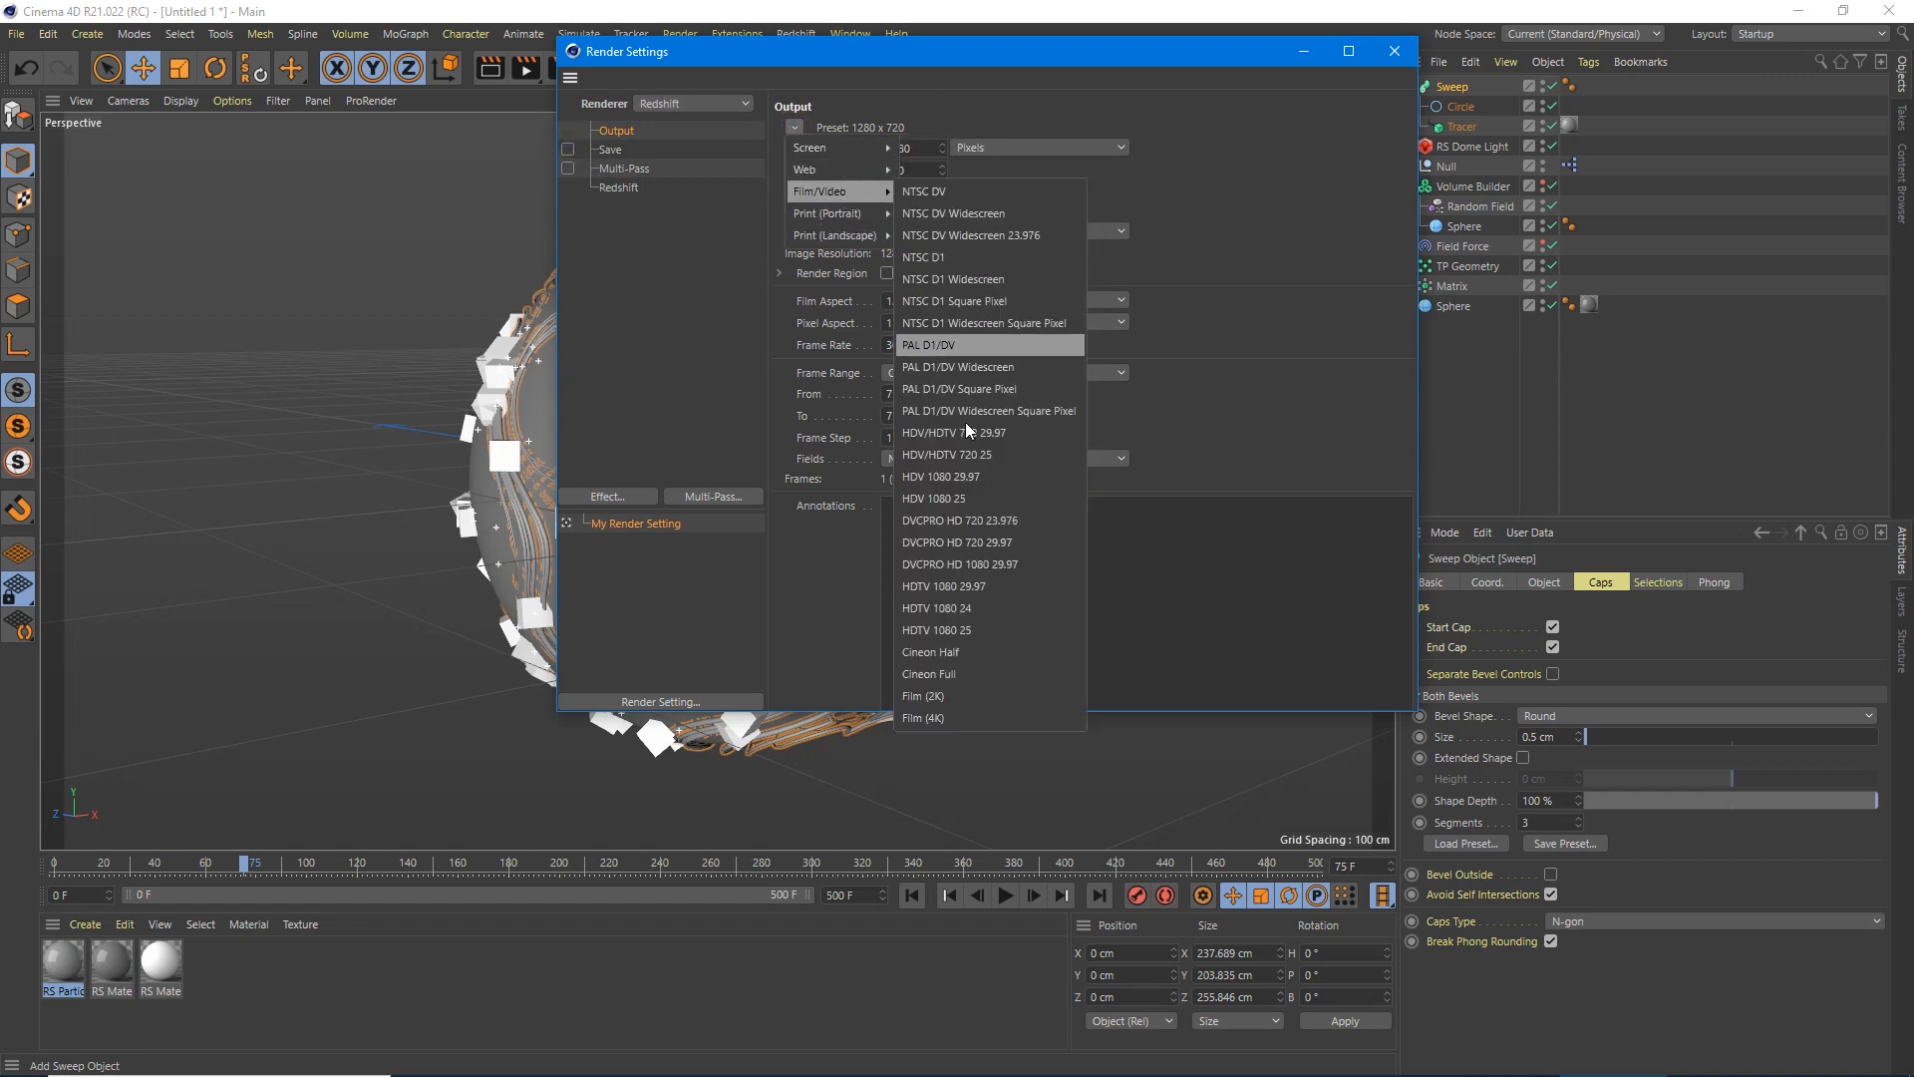
mouse_move(824, 192)
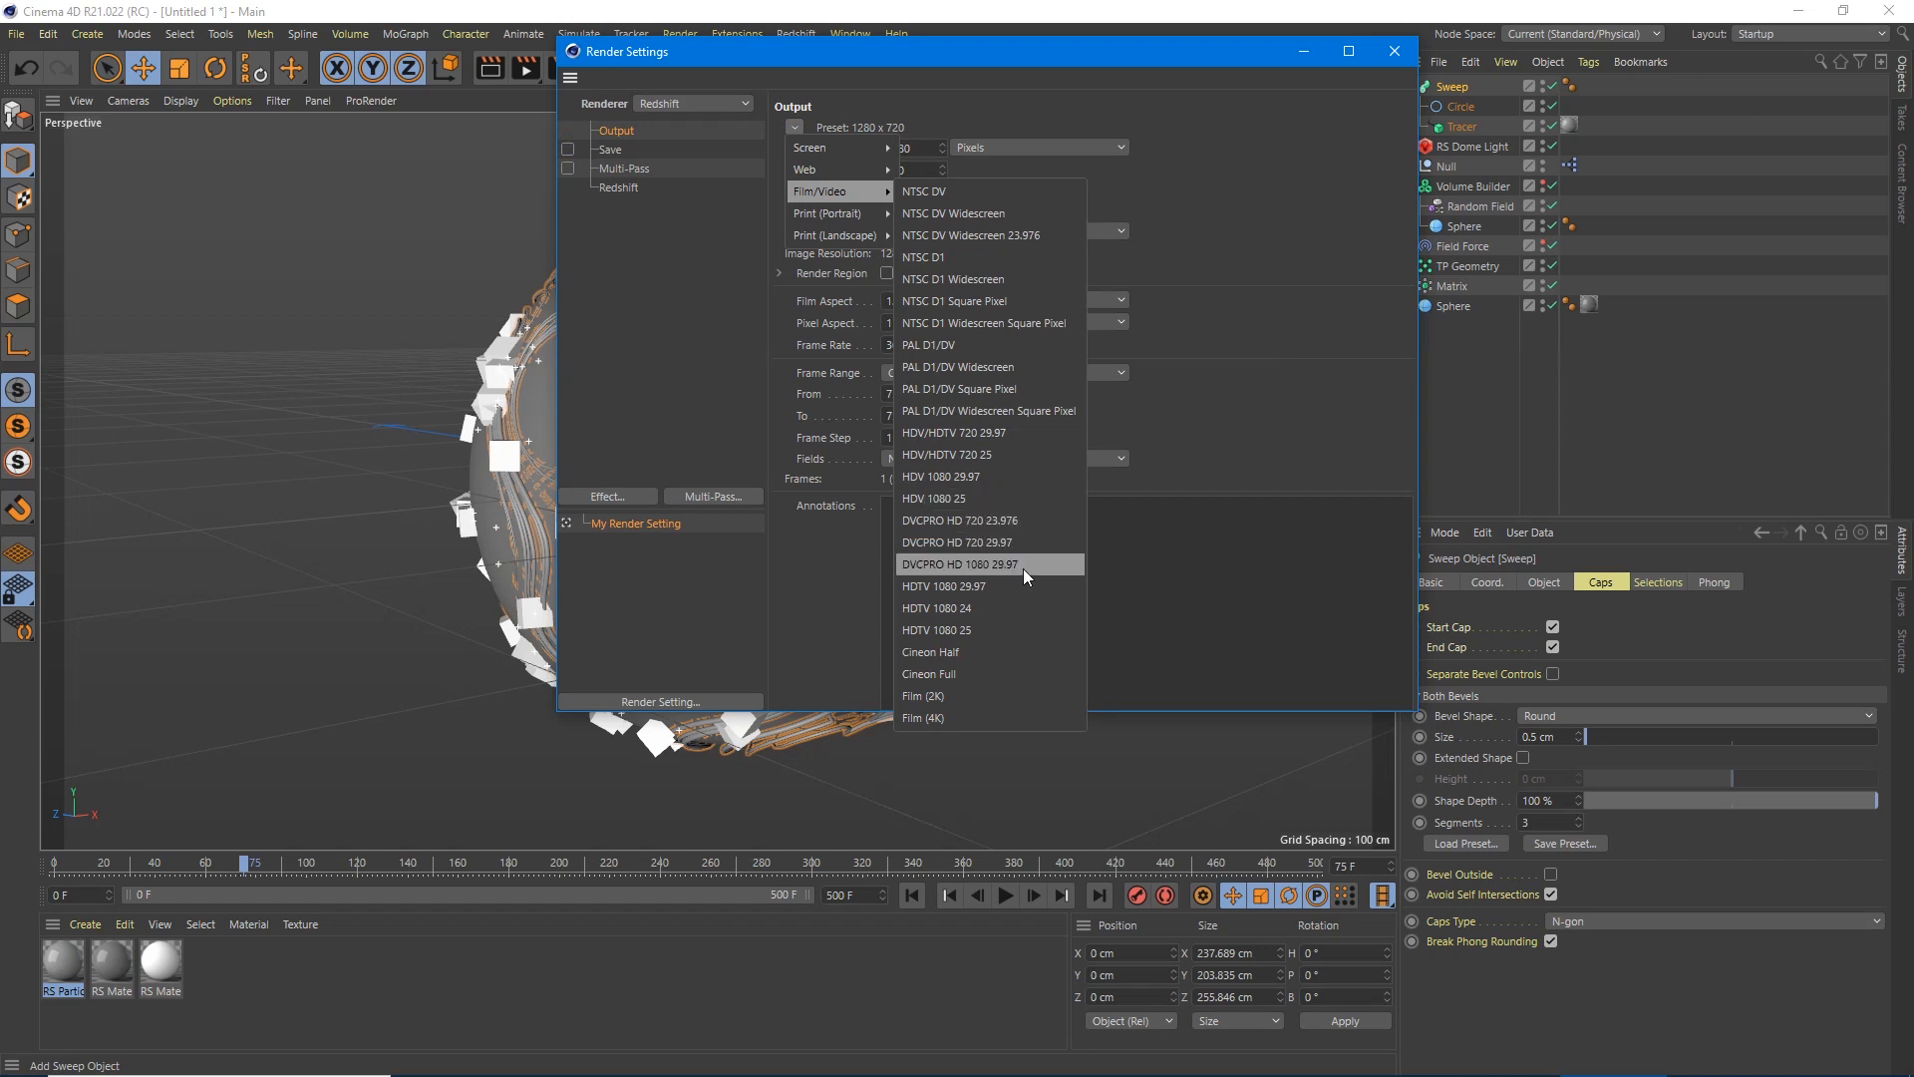
click(1005, 608)
click(1394, 51)
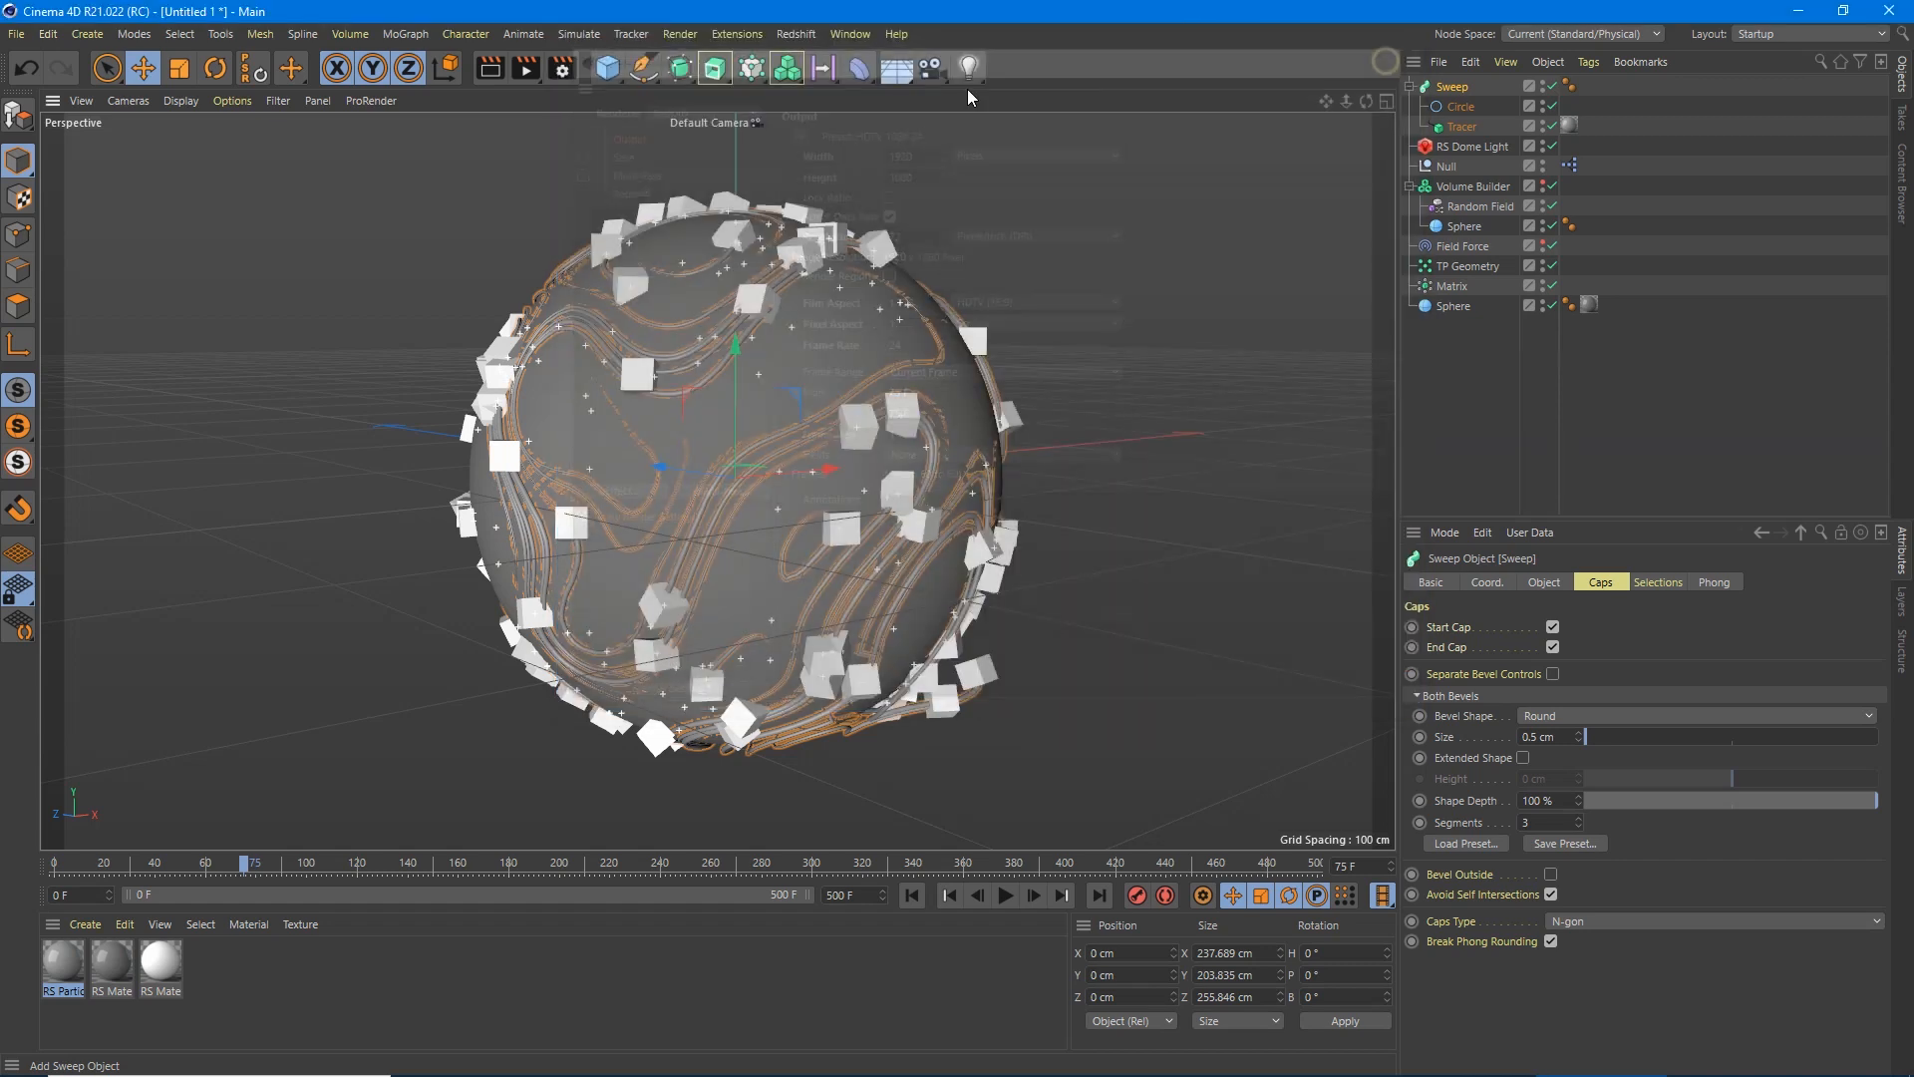
In Redshift GI, set both engines to Brute Force with 4 bounces and 256 rays.
click(716, 77)
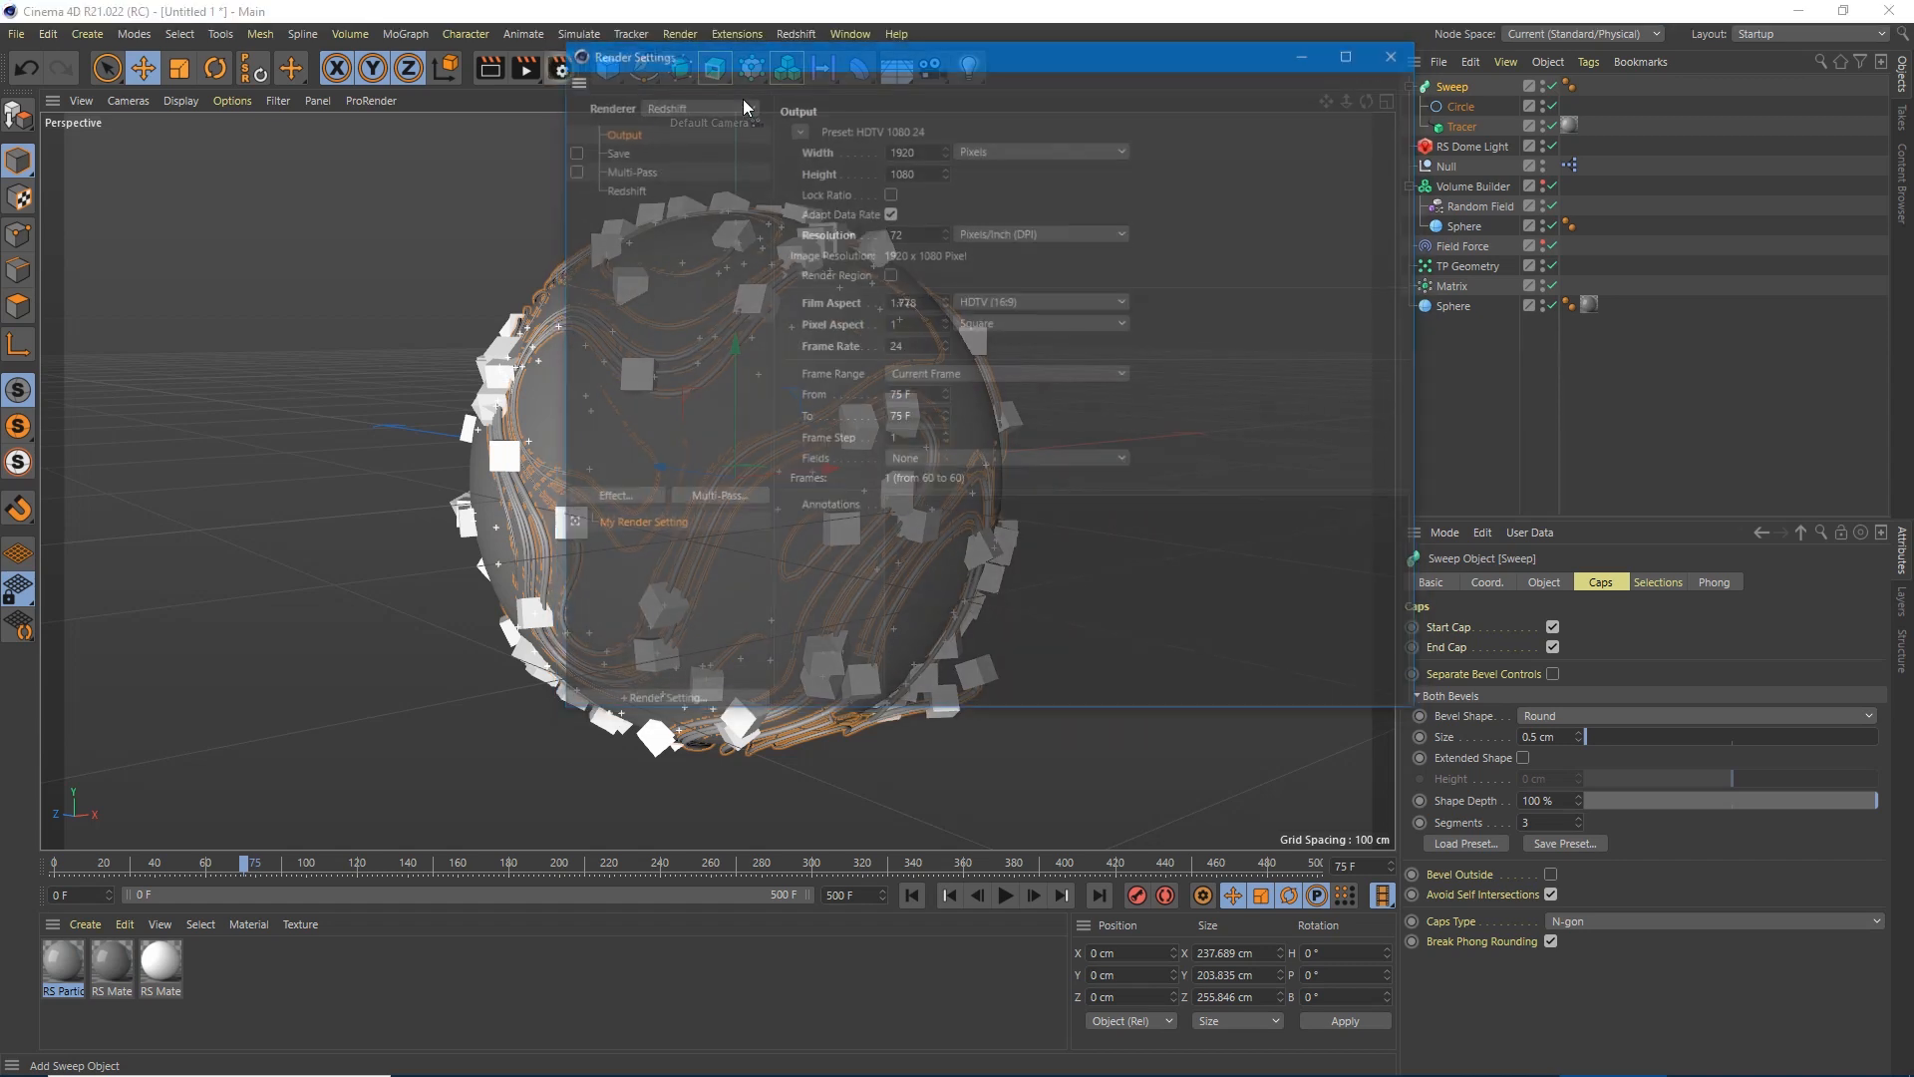
click(622, 186)
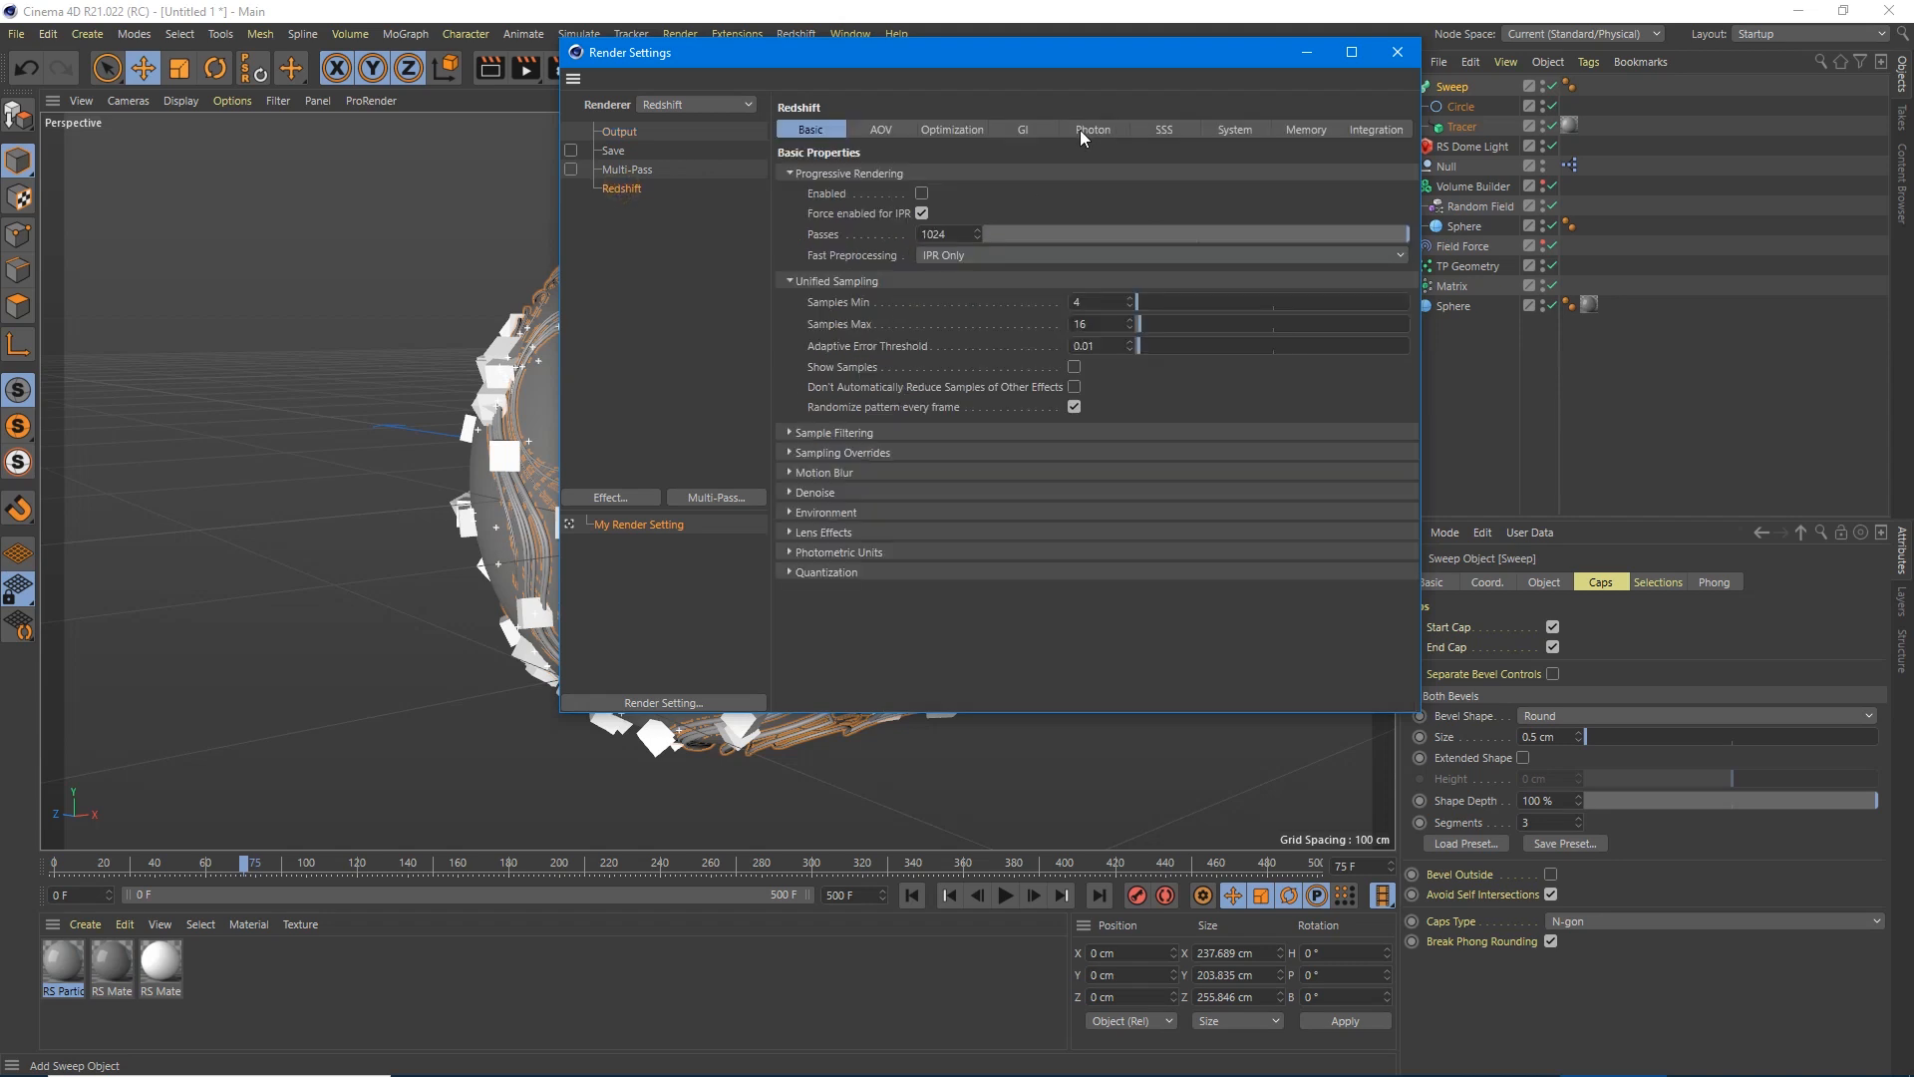
click(1021, 129)
click(979, 192)
click(982, 280)
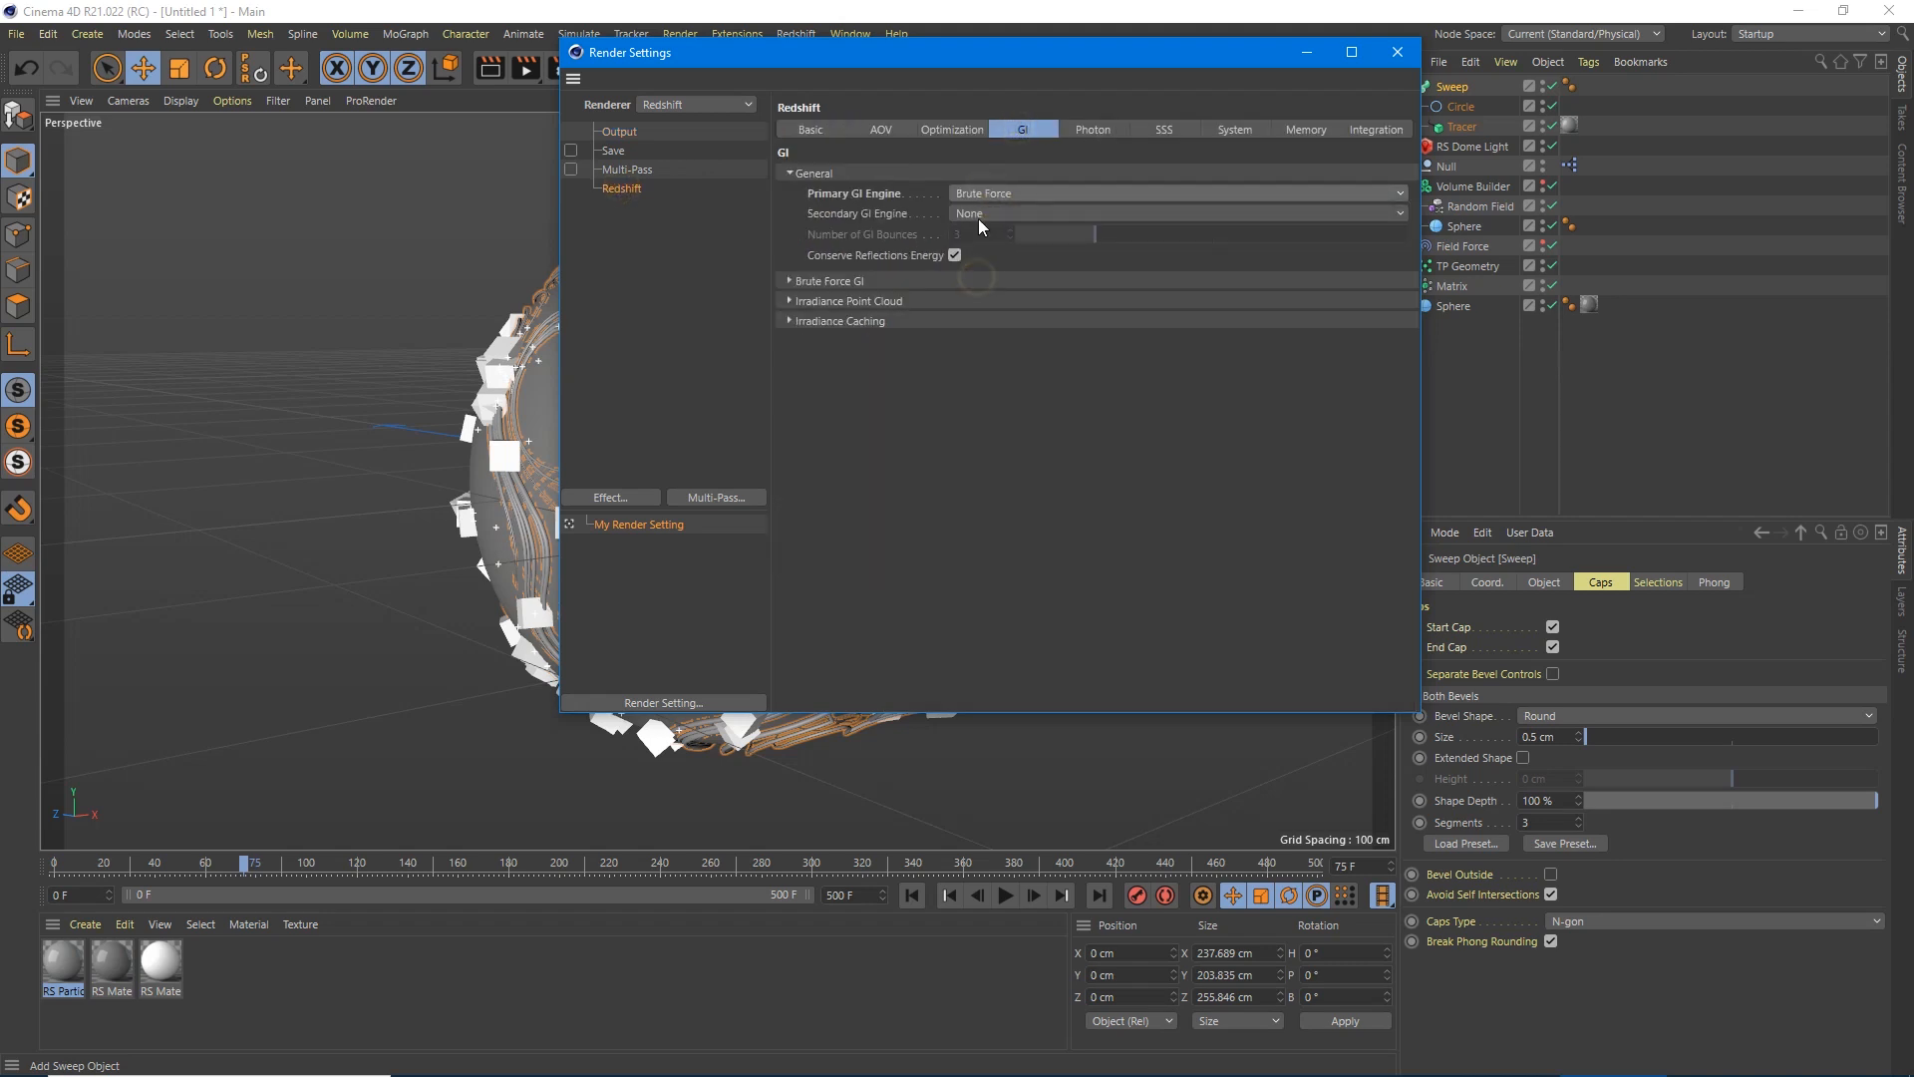
click(980, 213)
click(984, 299)
drag(1092, 233, 1120, 233)
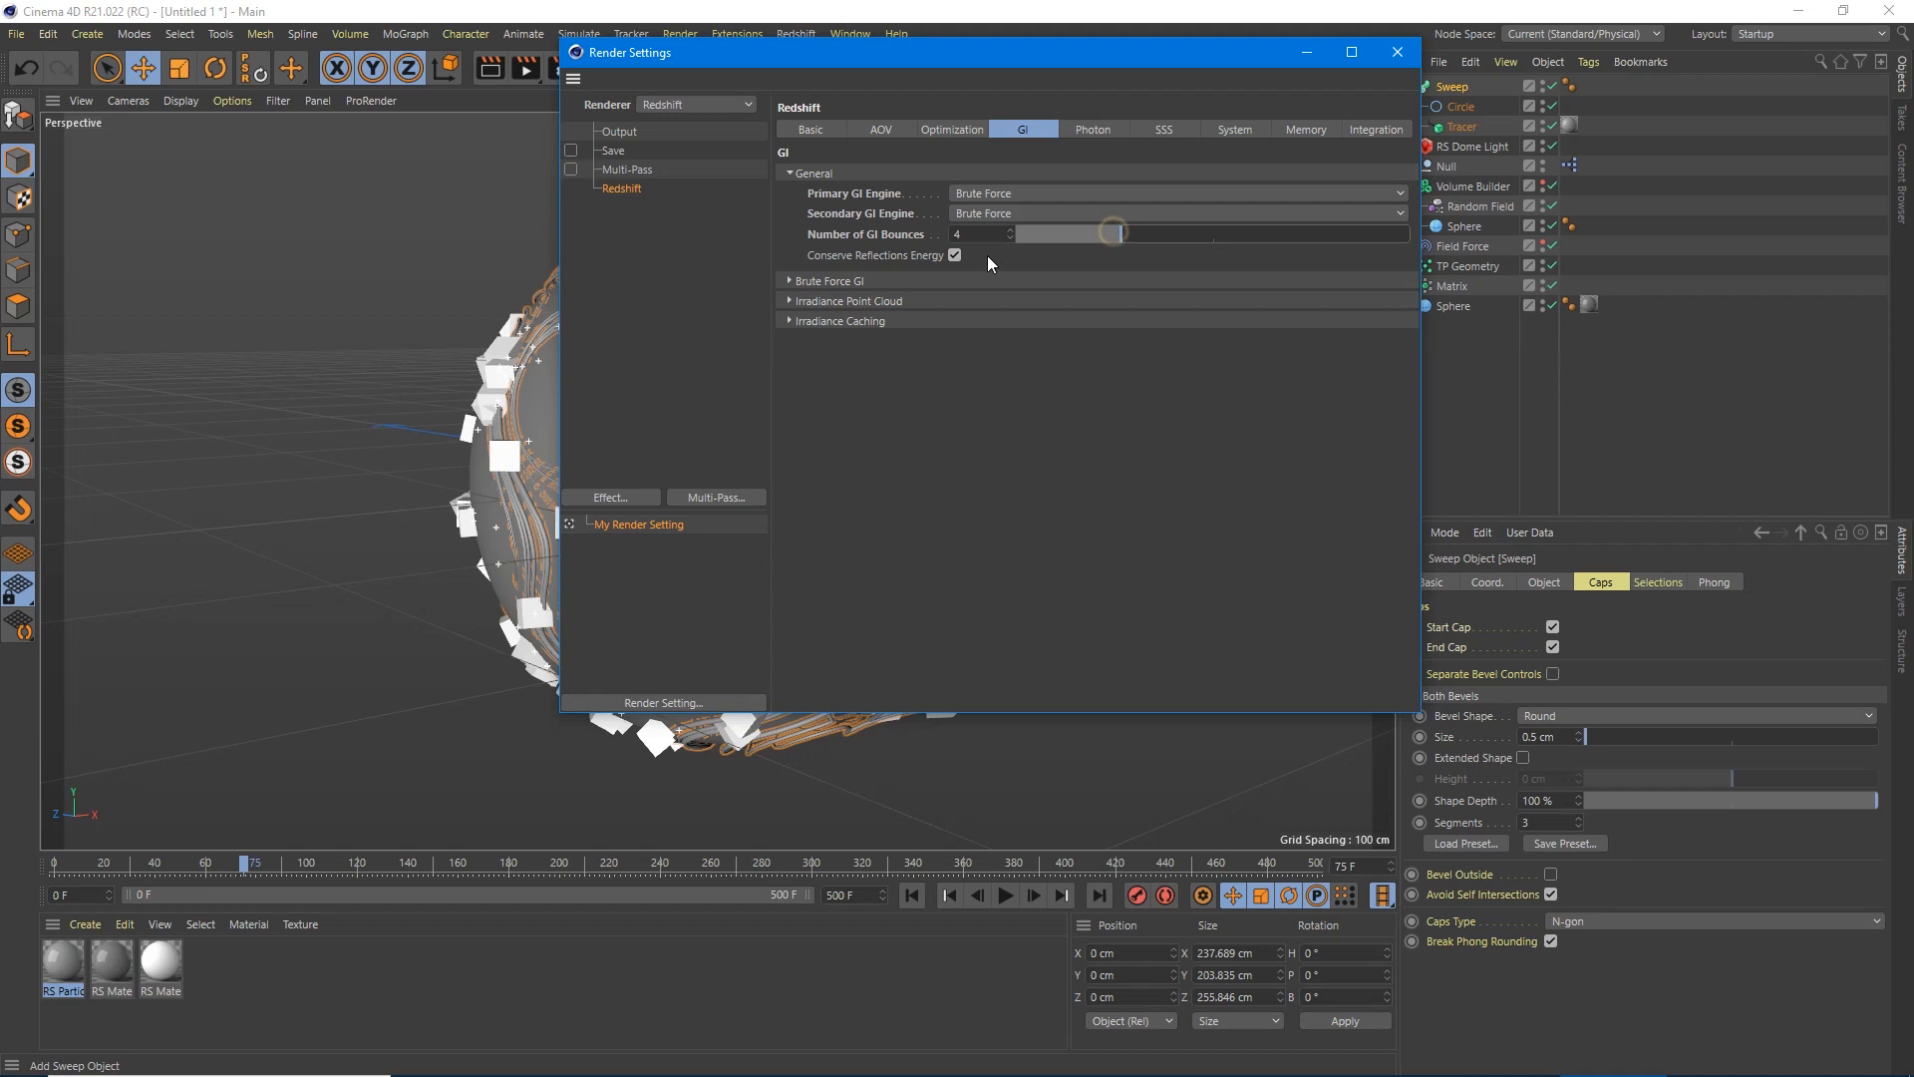
click(791, 279)
double_click(912, 300)
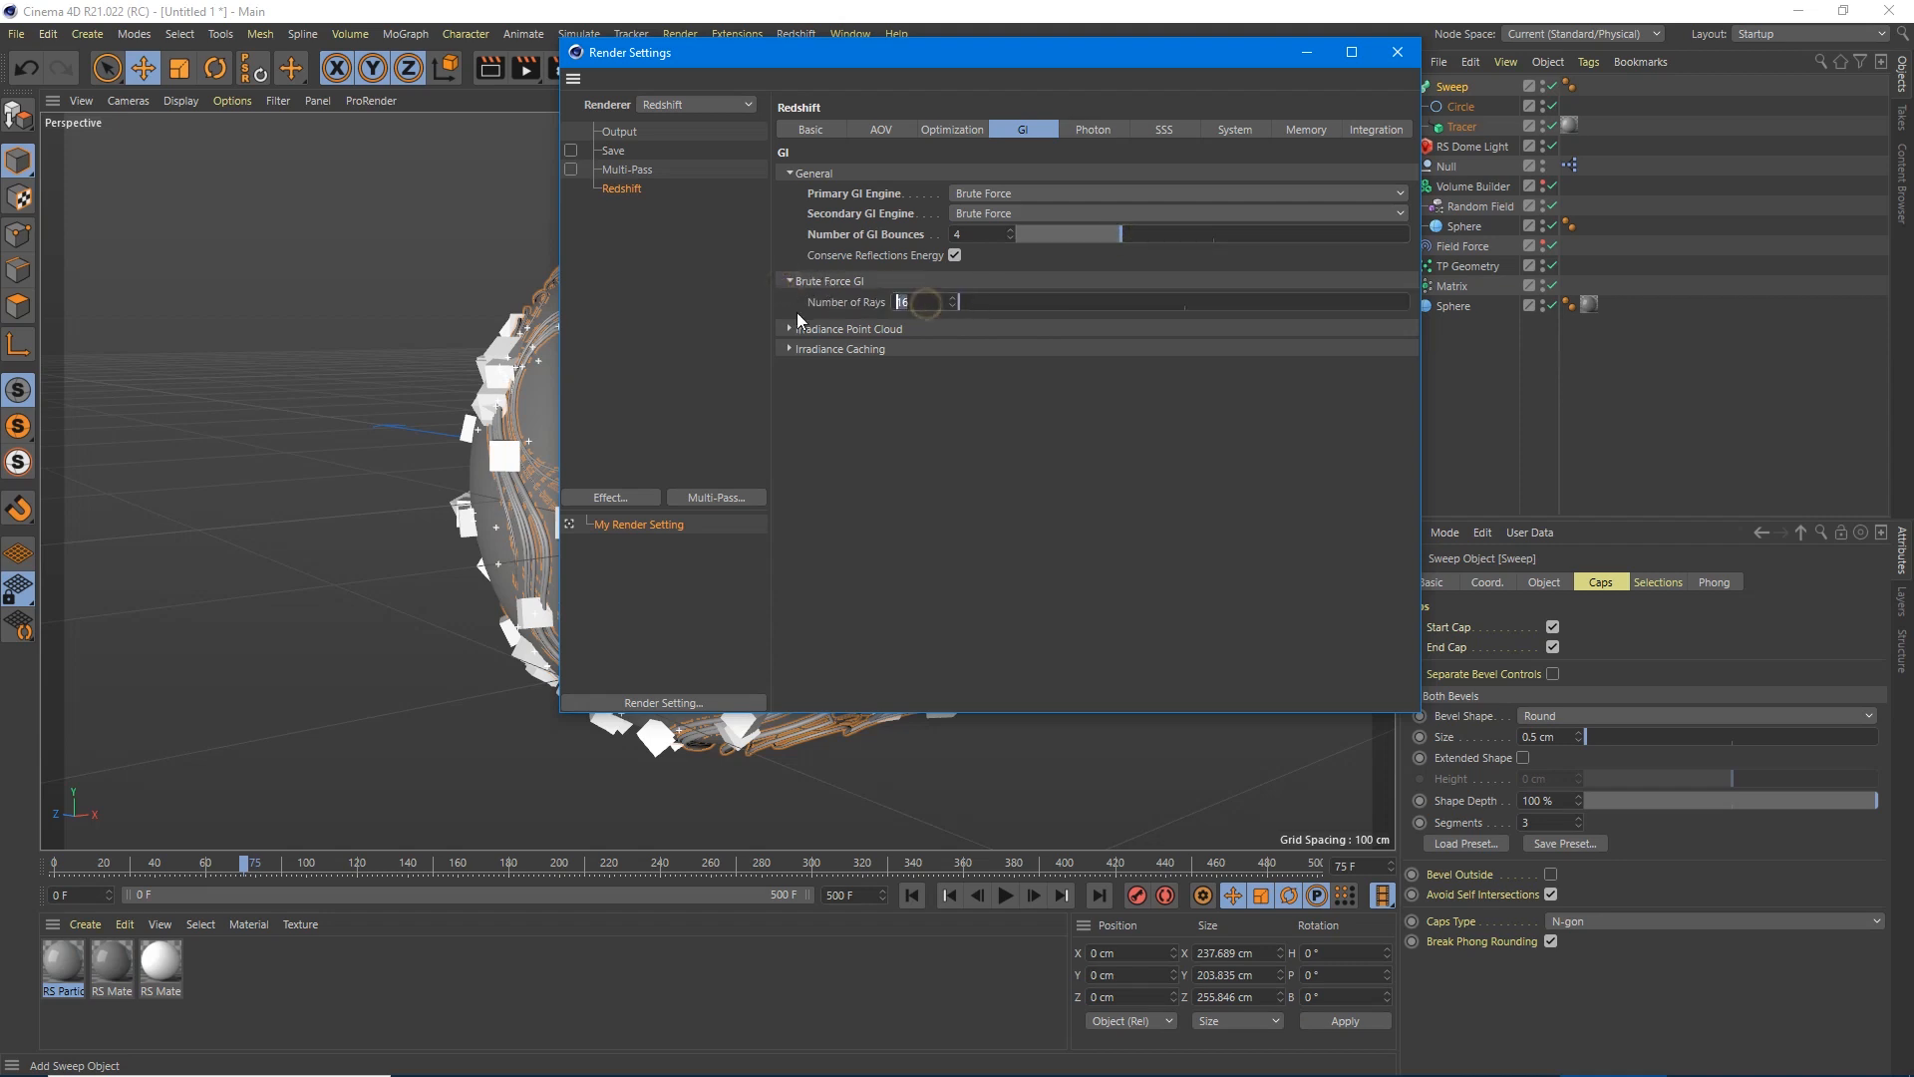
text(128)
key(BackSpace)
key(BackSpace)
key(BackSpace)
text(256)
key(Return)
click(1397, 52)
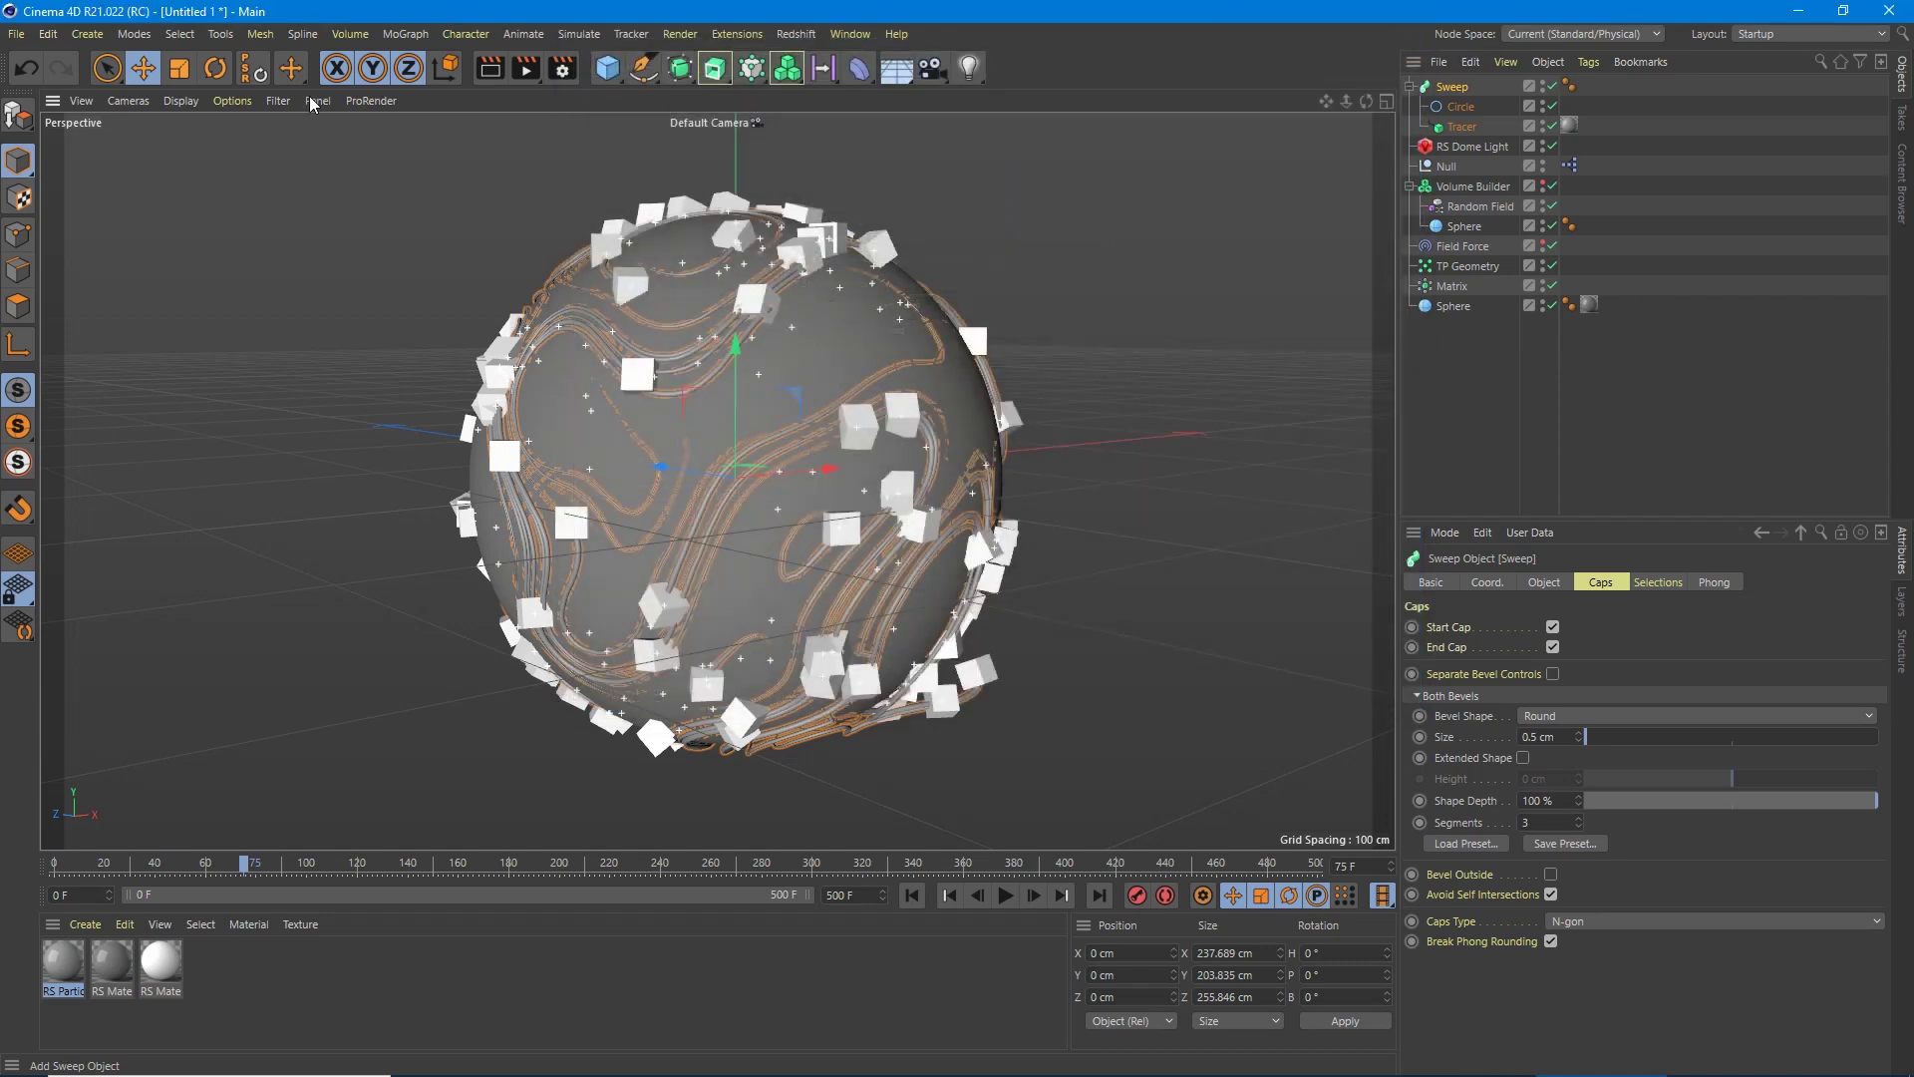
Add a Plane, lower it beneath the sphere, widen it and make it editable.
click(605, 68)
click(738, 133)
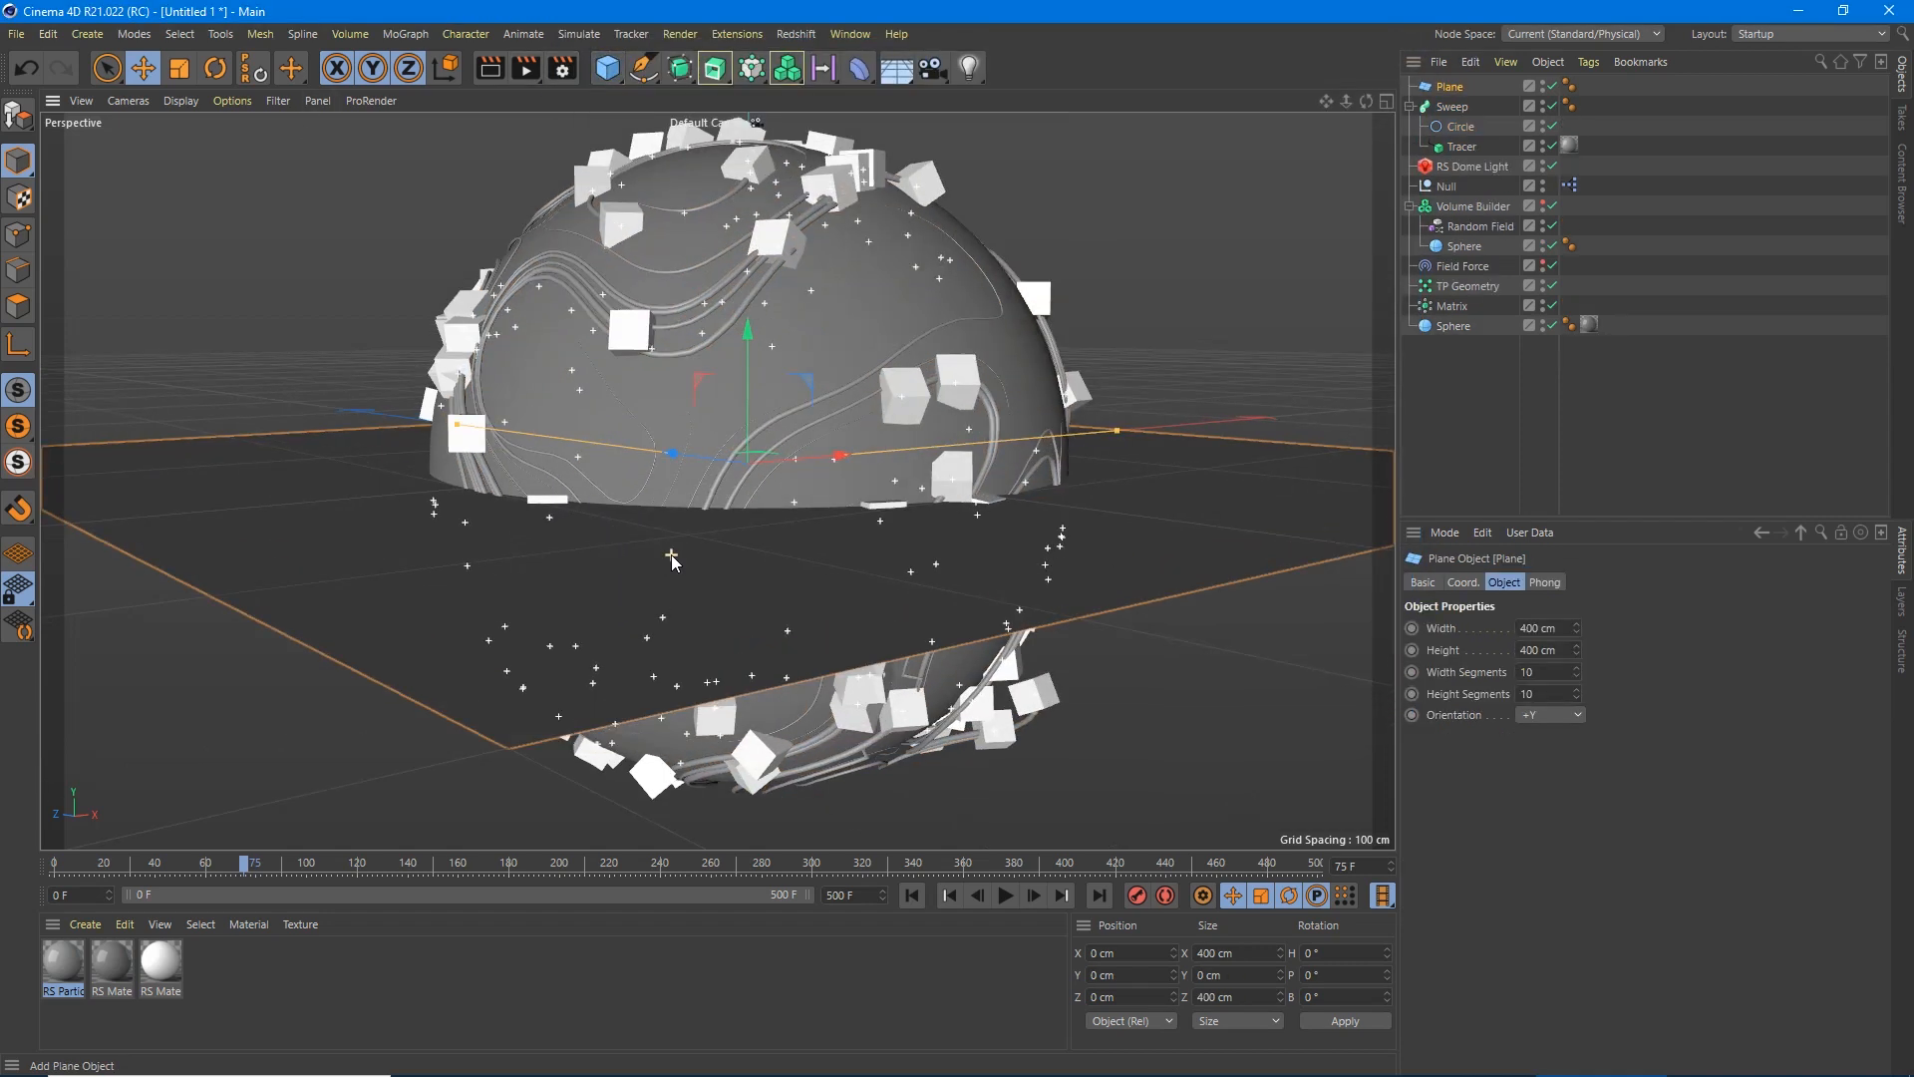
scroll(672, 554, down, 5)
mouse_move(709, 452)
mouse_down()
mouse_move(704, 547)
mouse_move(616, 653)
mouse_move(340, 513)
mouse_up()
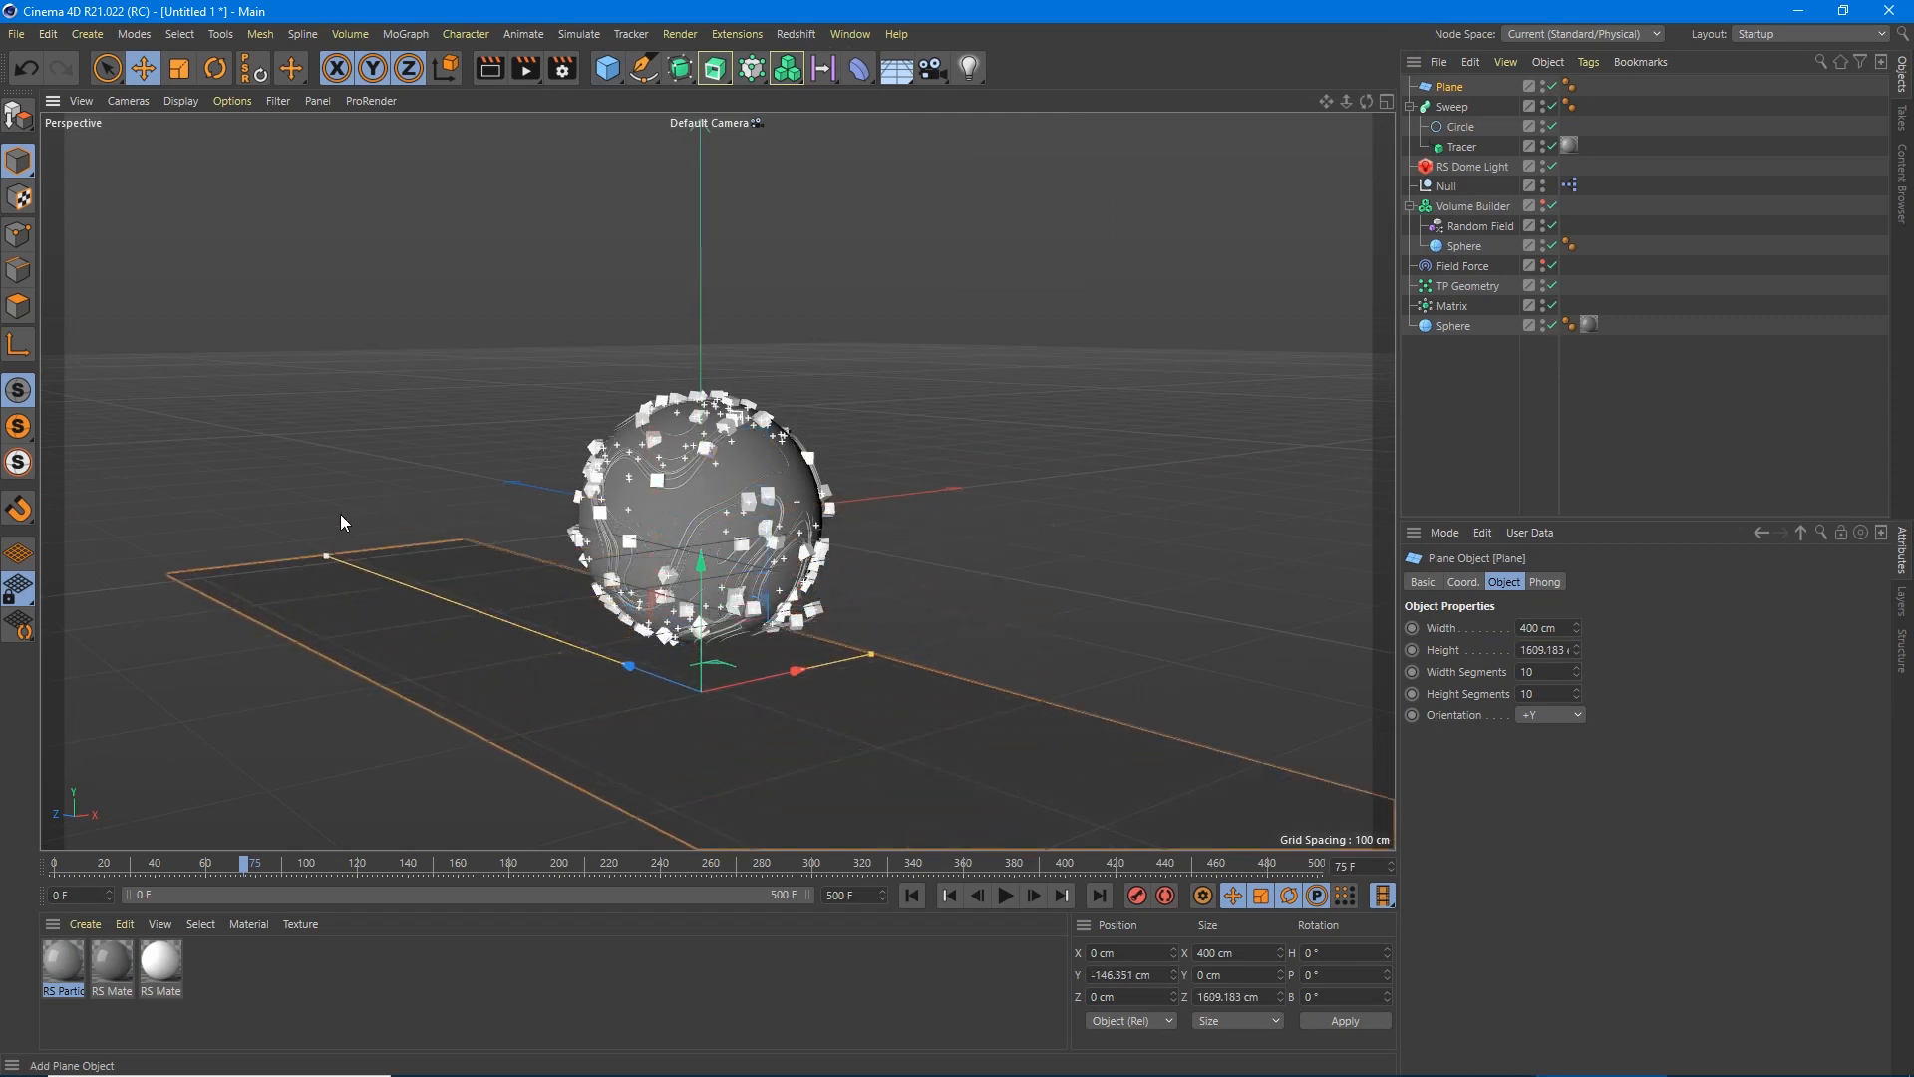
drag(873, 656, 1132, 509)
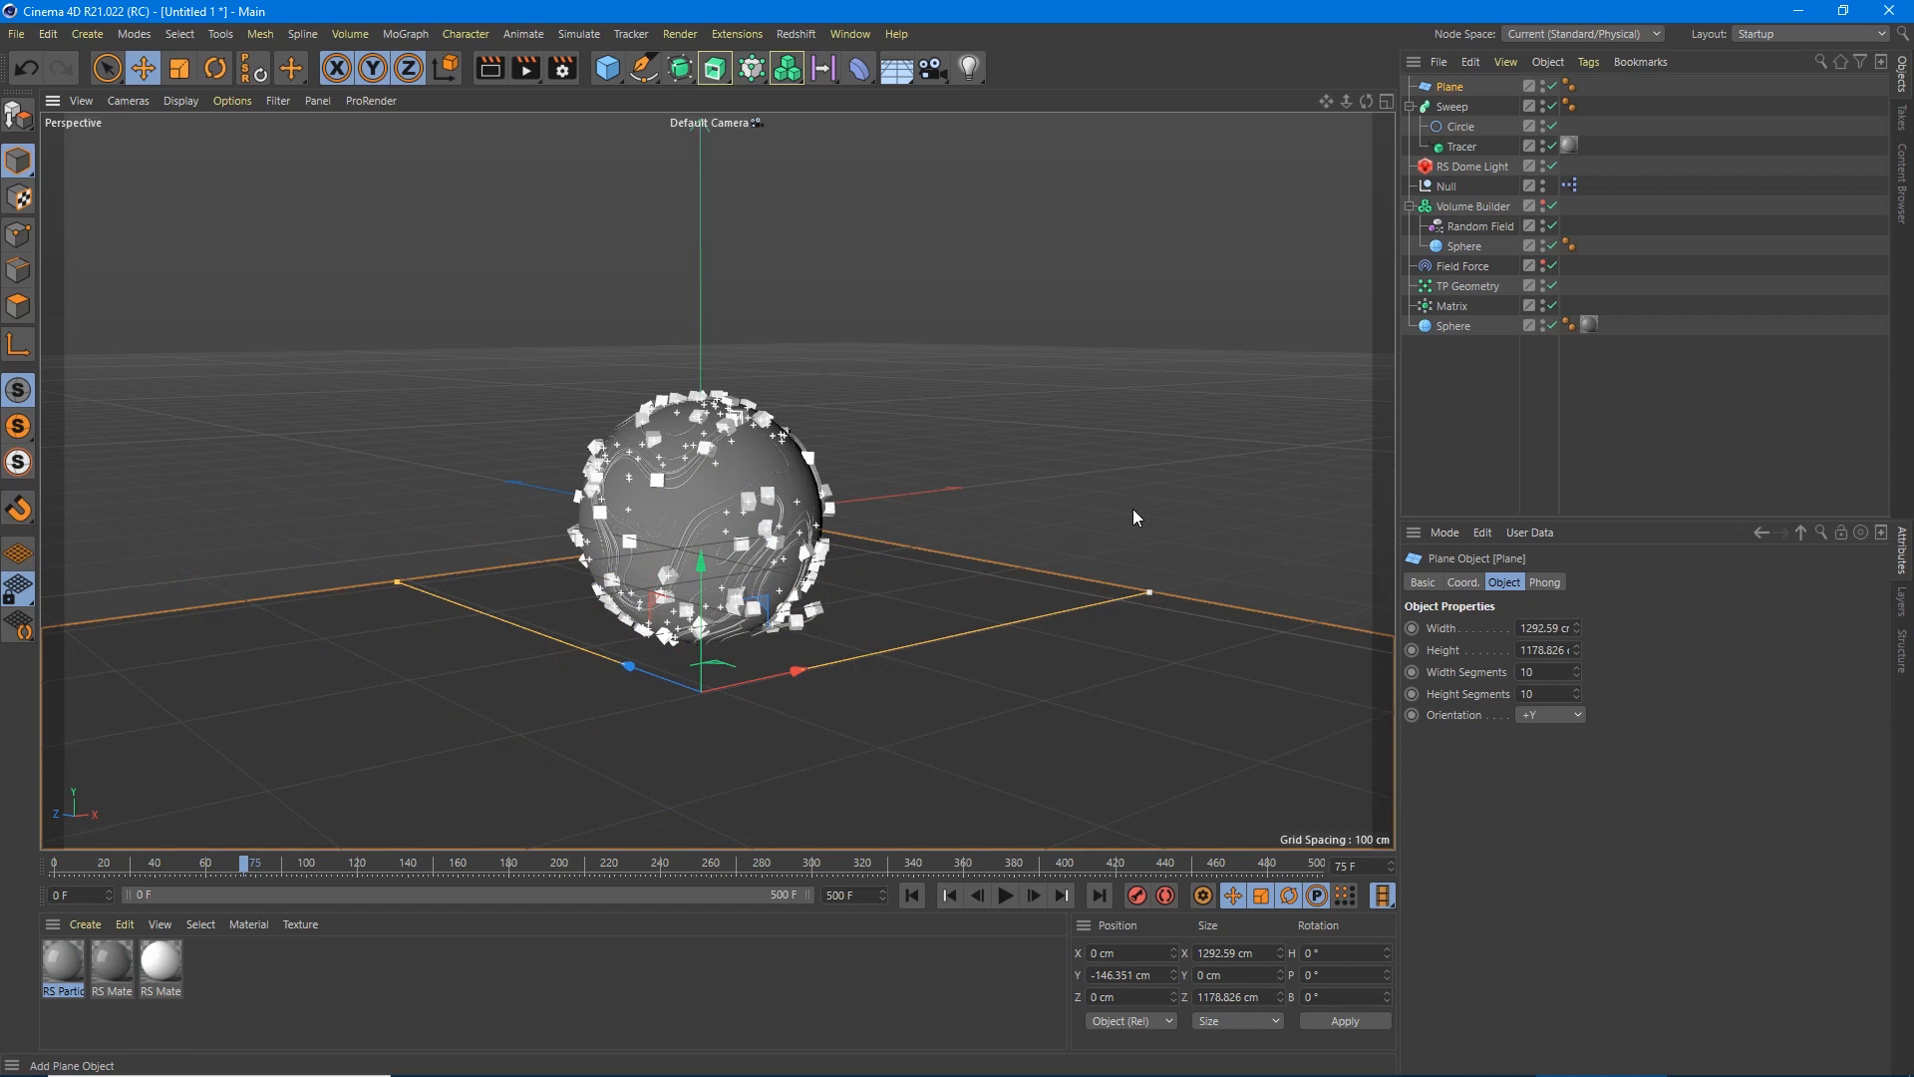
click(20, 118)
With wireframe lines shown, raise the plane's back edge into a tall wall in Edge mode.
click(182, 100)
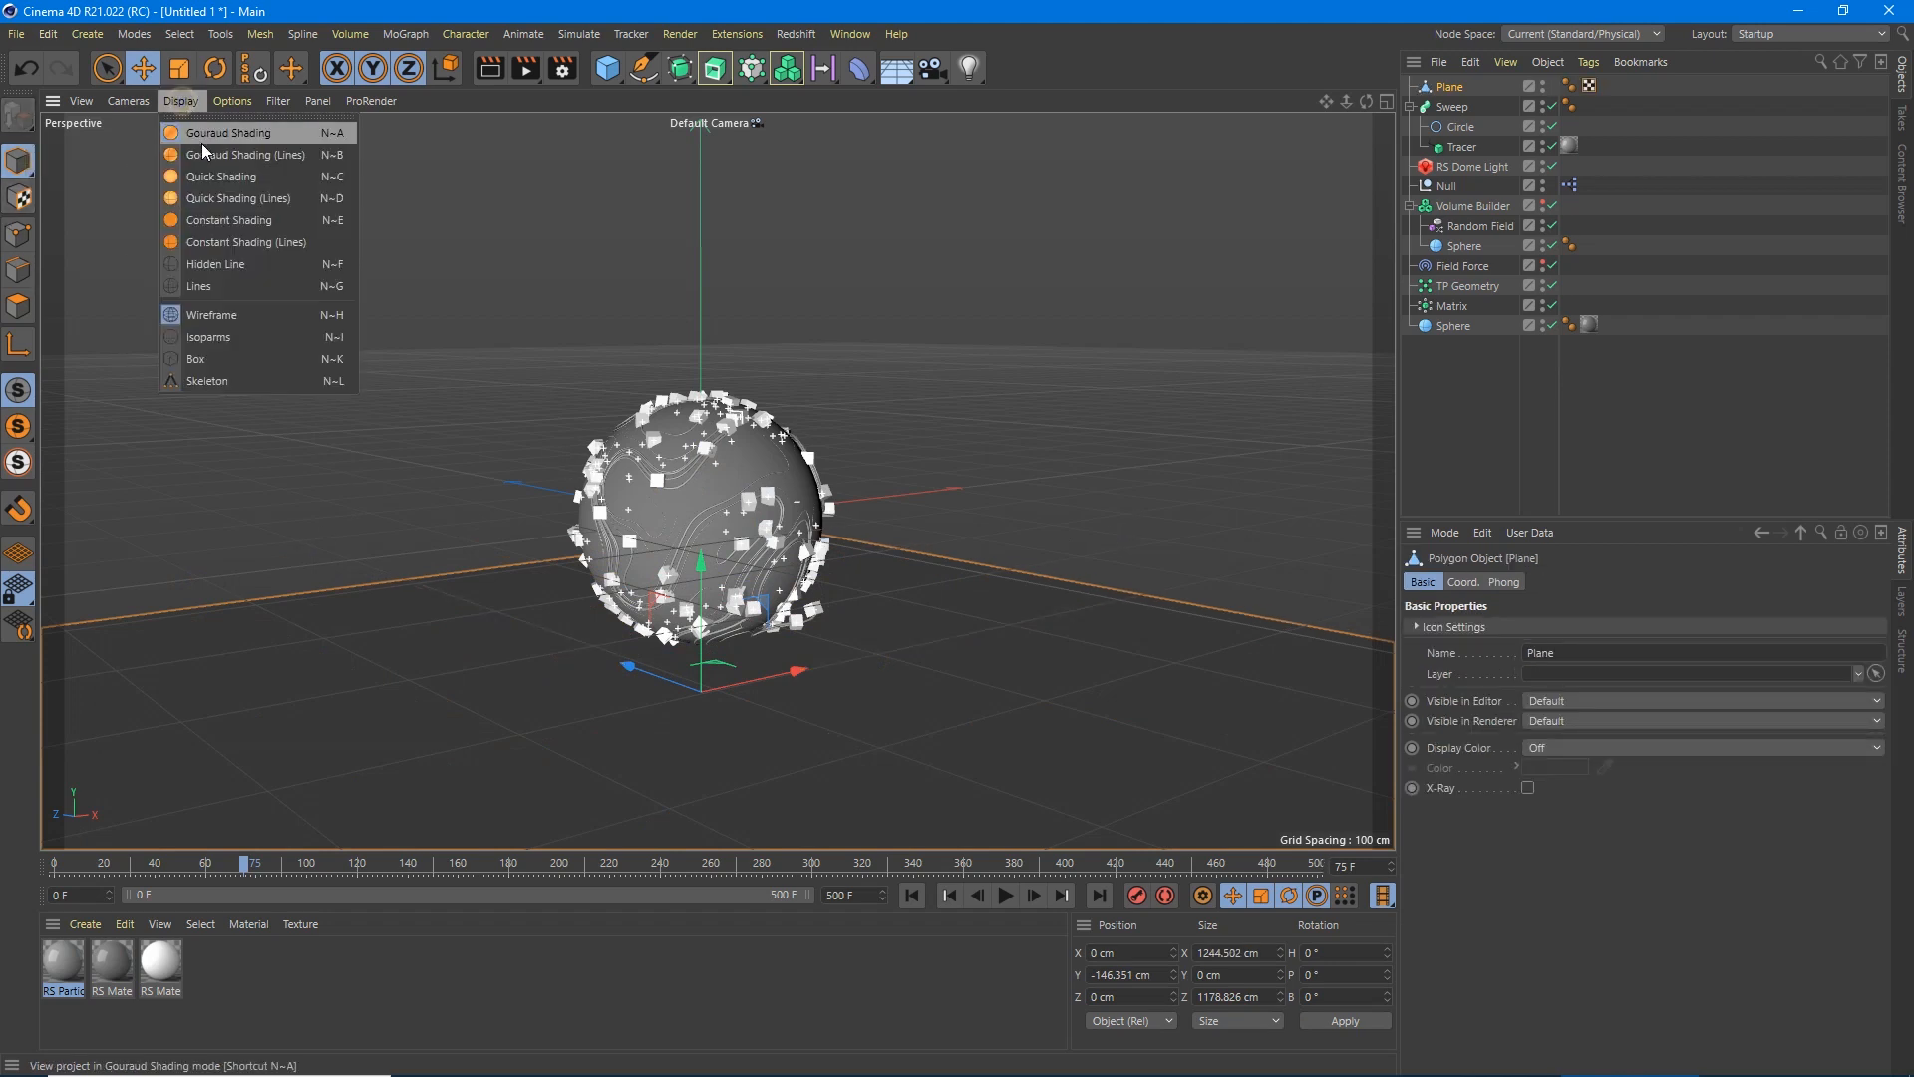
click(203, 145)
click(21, 306)
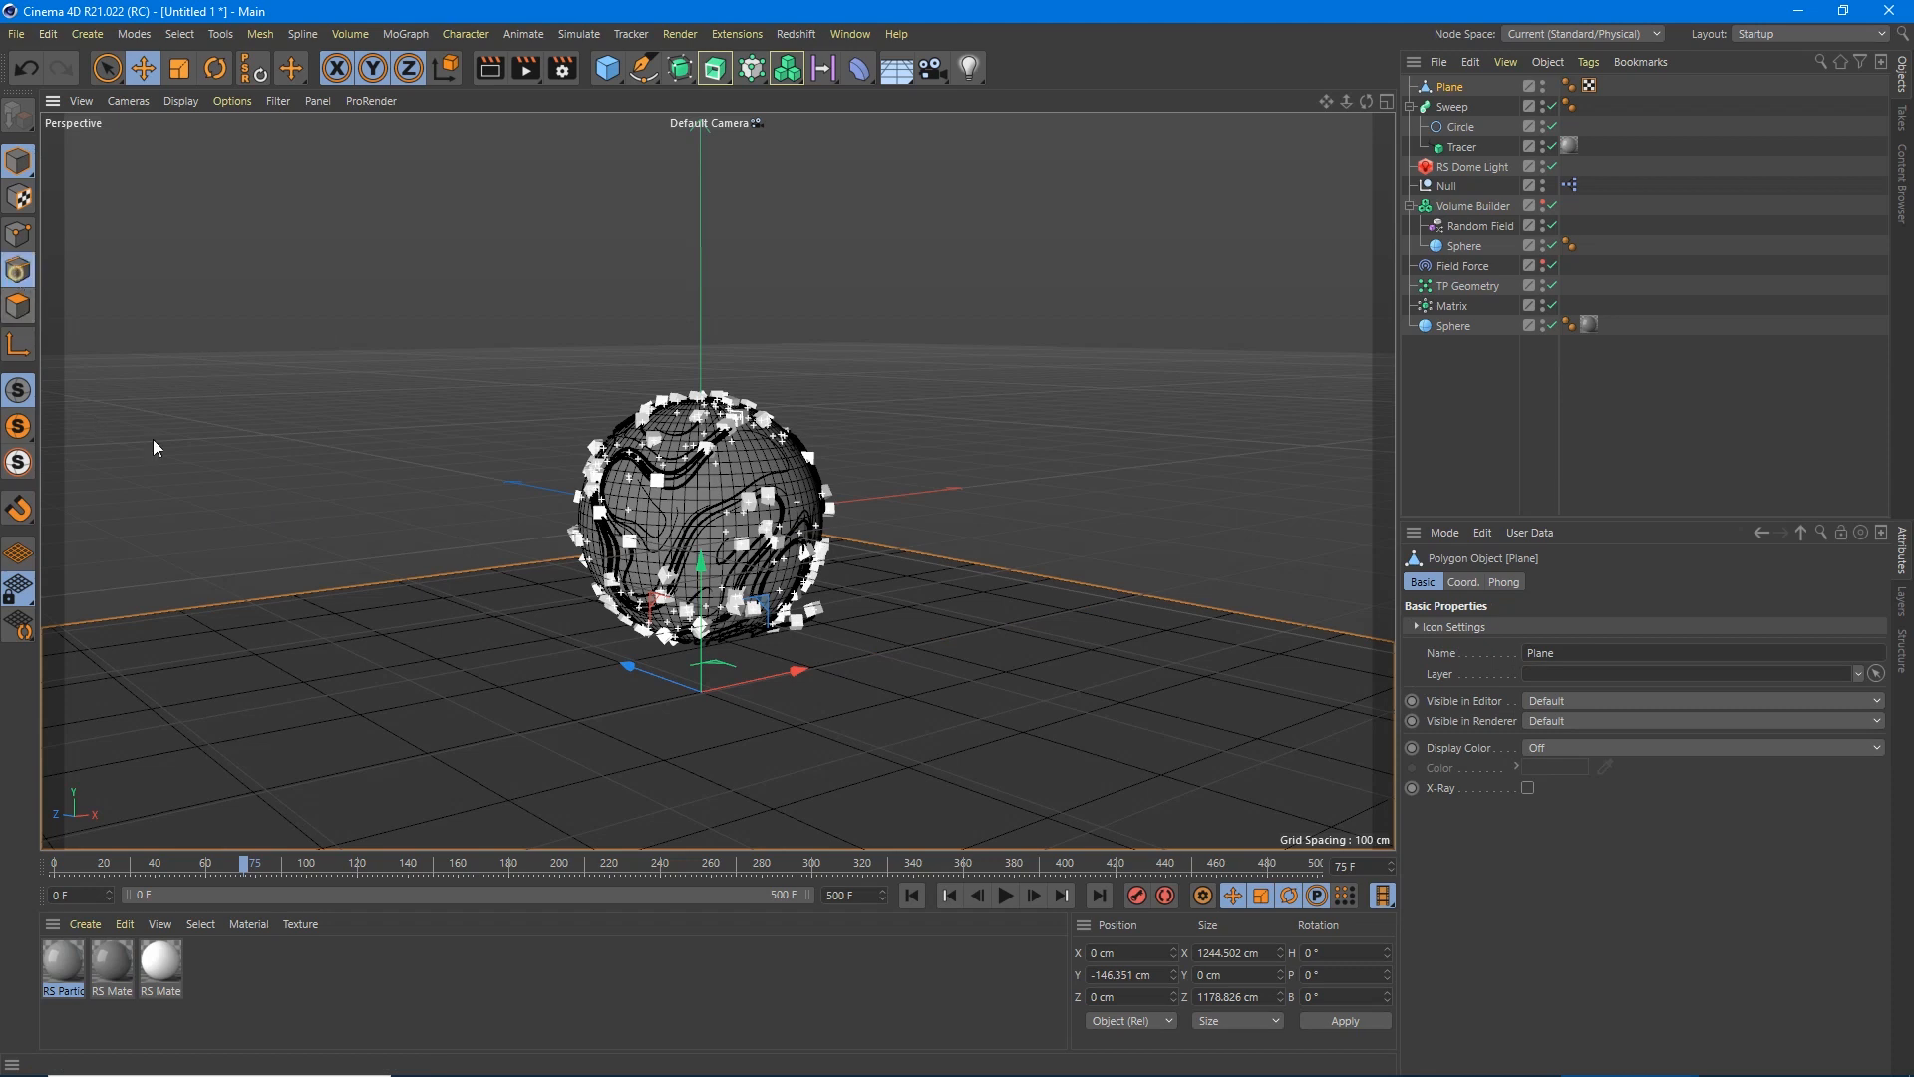
click(465, 567)
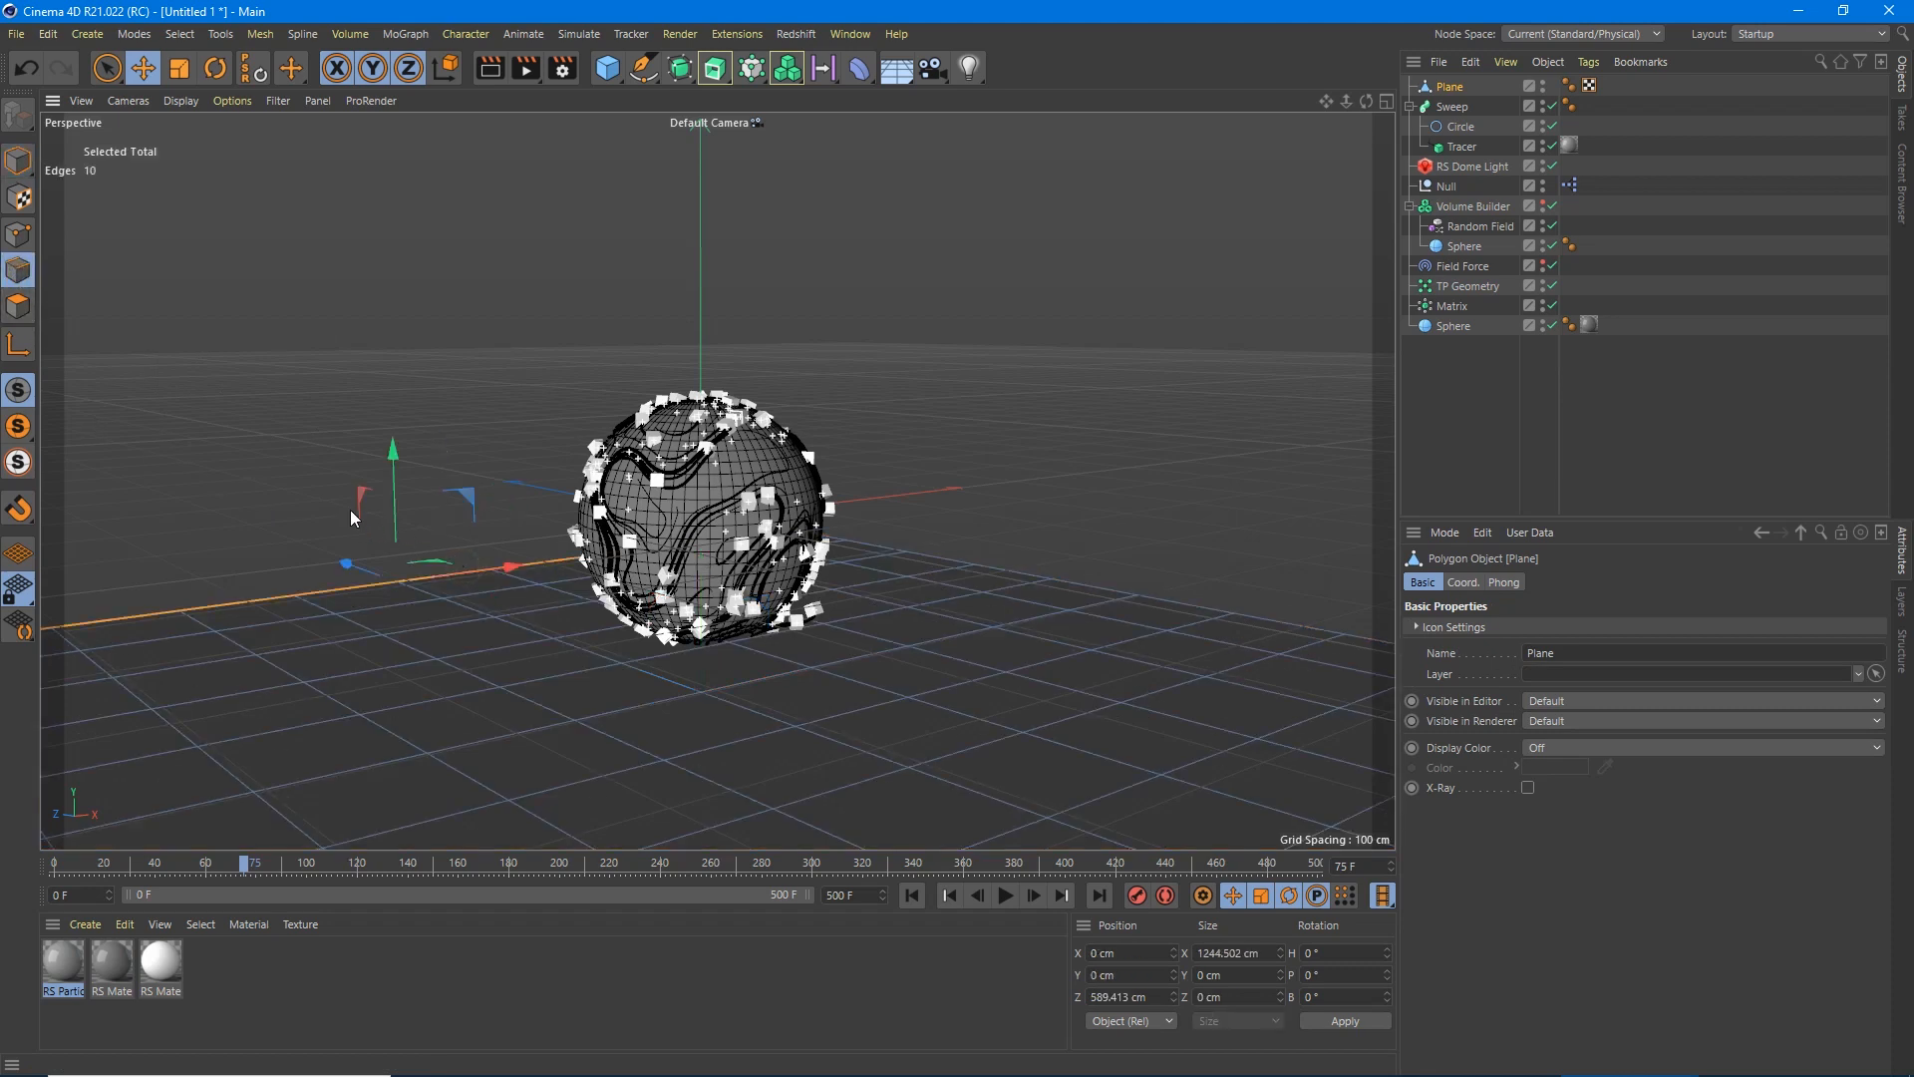
drag(364, 490, 338, 443)
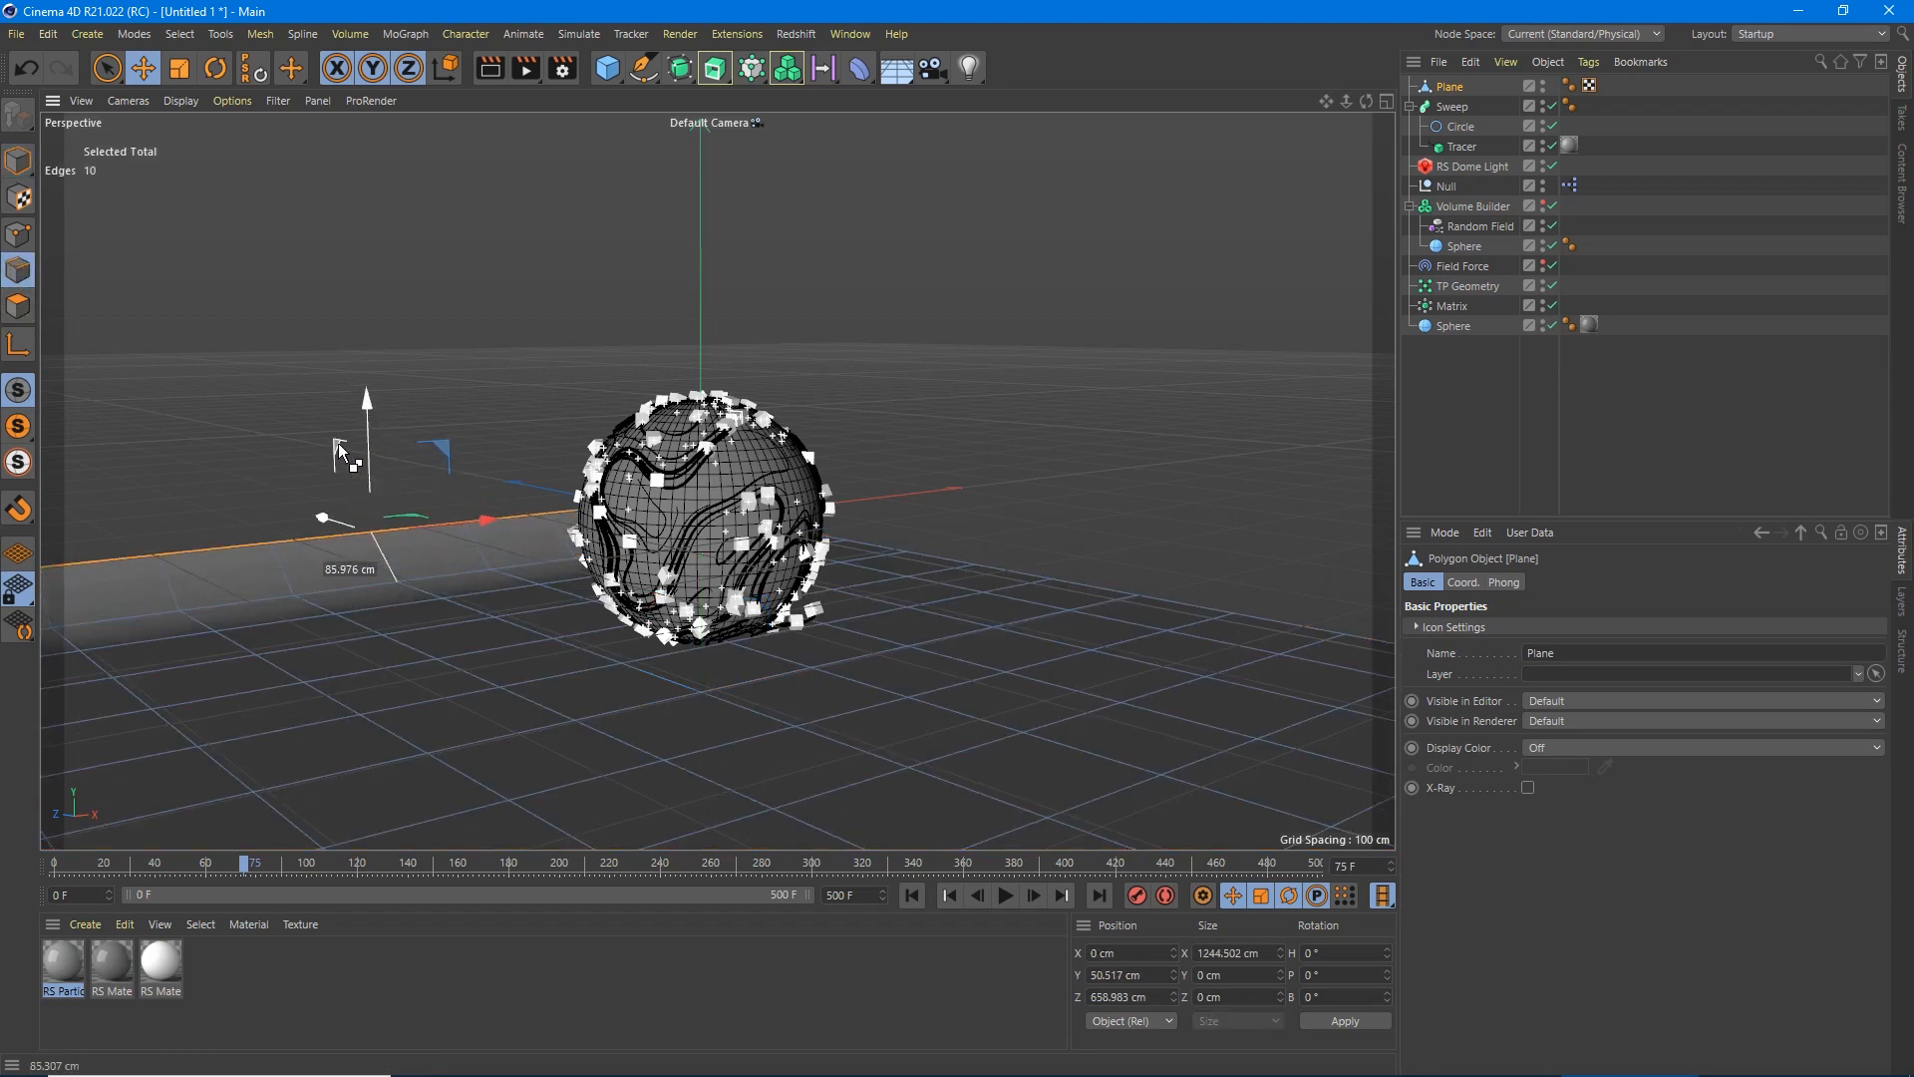
mouse_move(338, 443)
mouse_down()
mouse_move(370, 411)
mouse_move(353, 141)
mouse_up()
scroll(419, 299, down, 5)
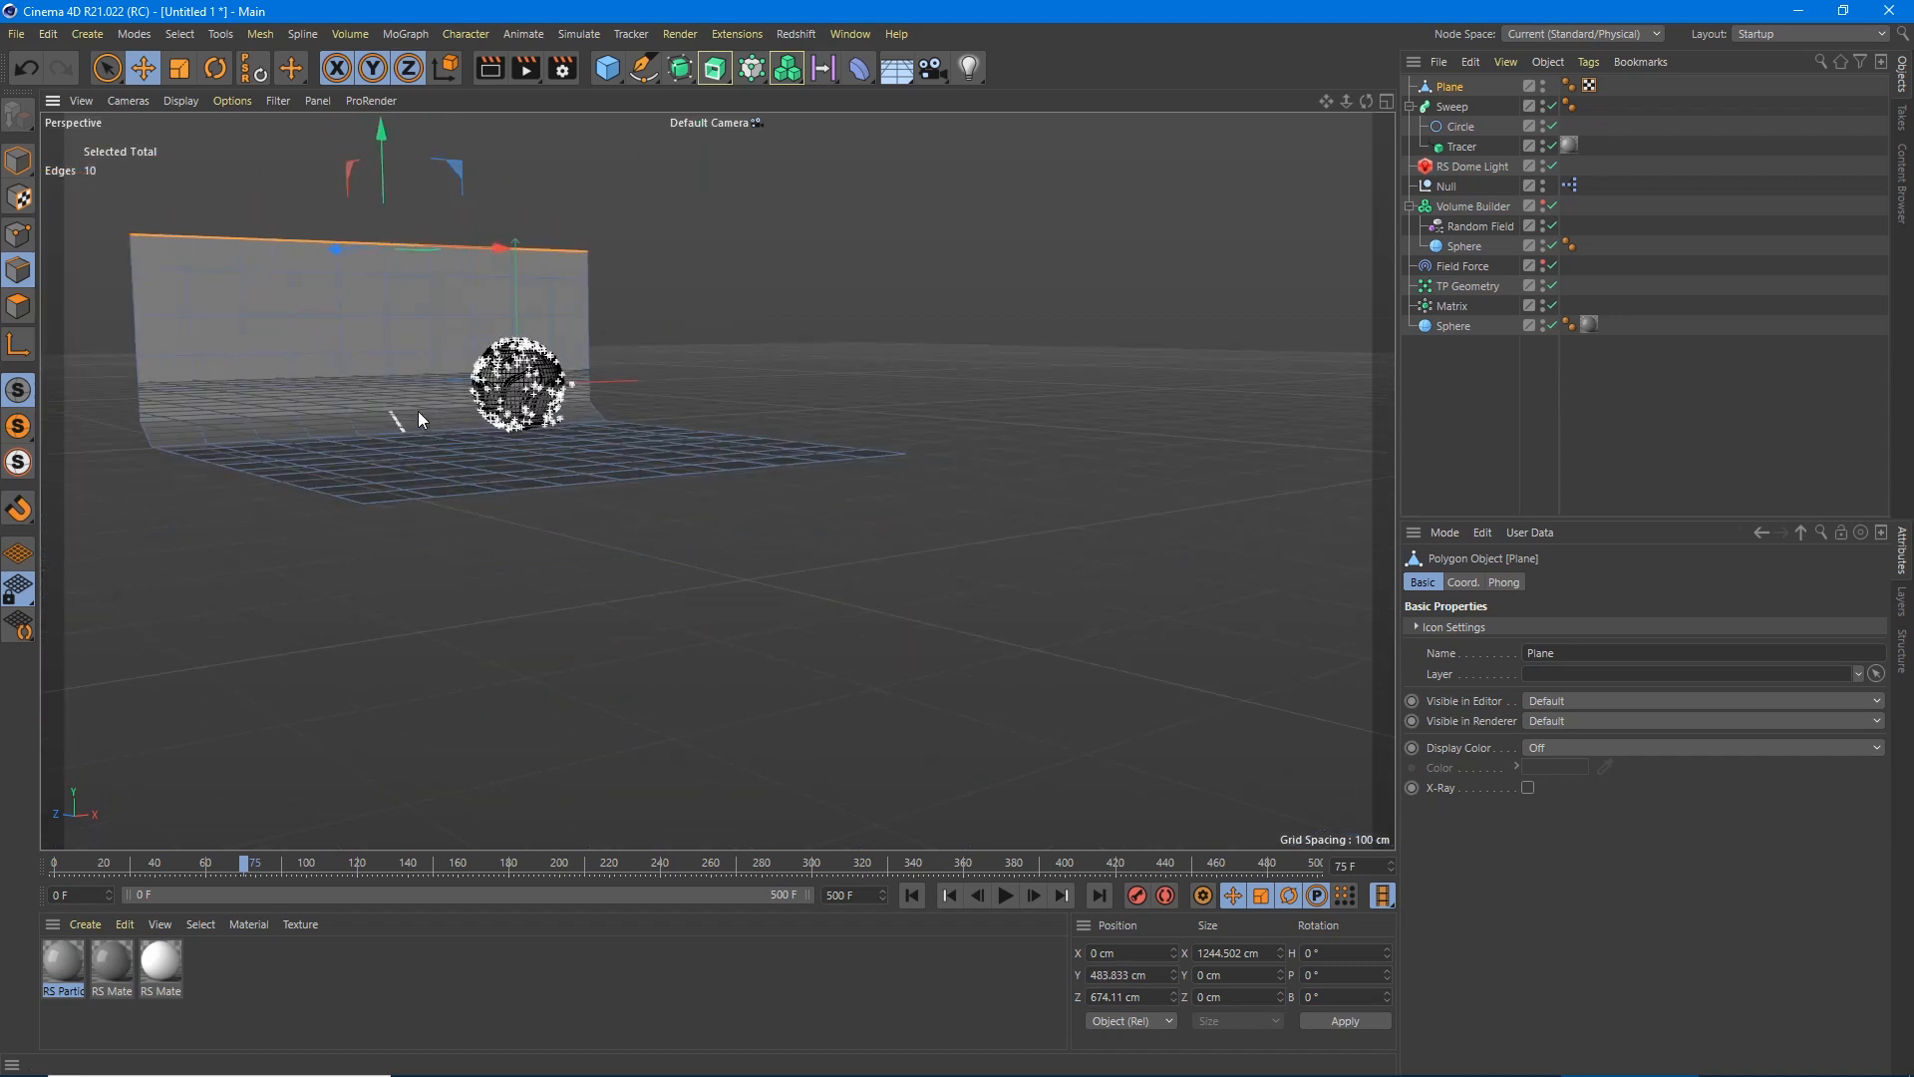
scroll(470, 716, up, 5)
drag(428, 478, 430, 240)
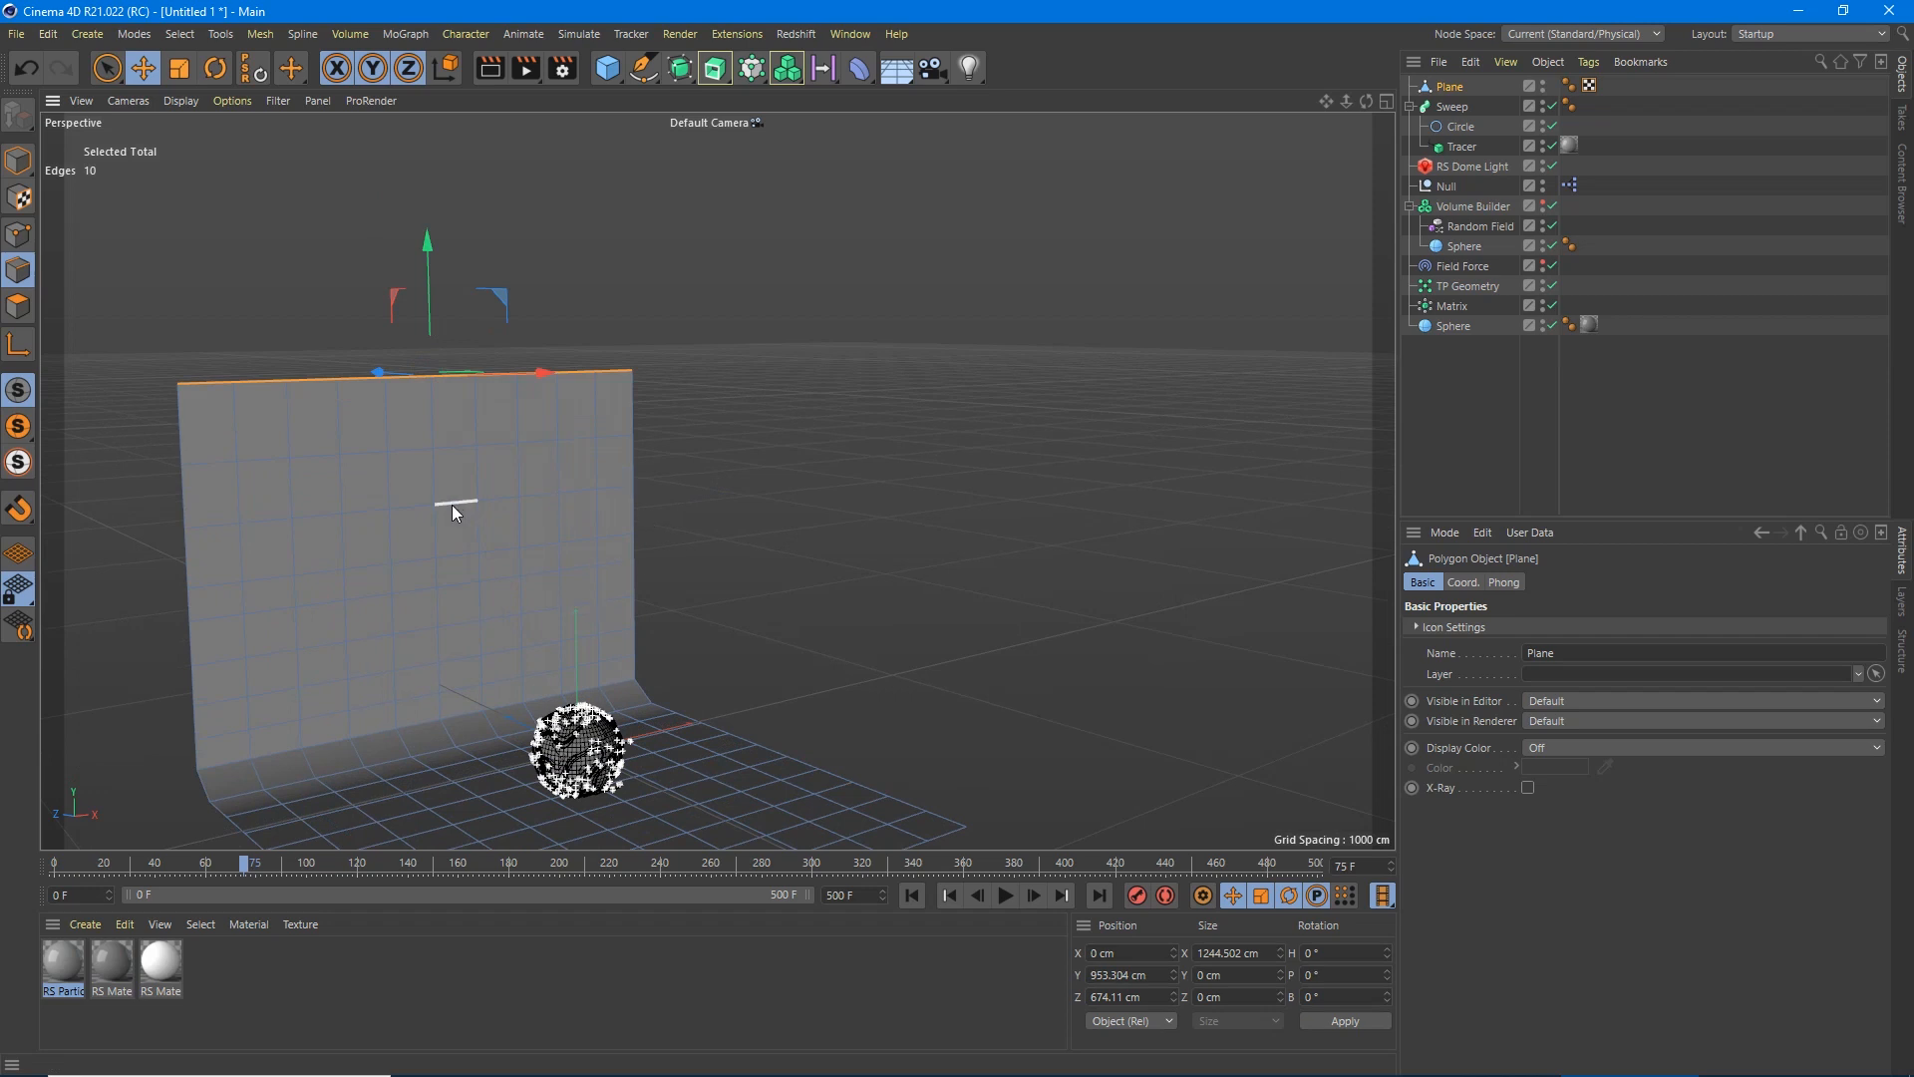
click(21, 161)
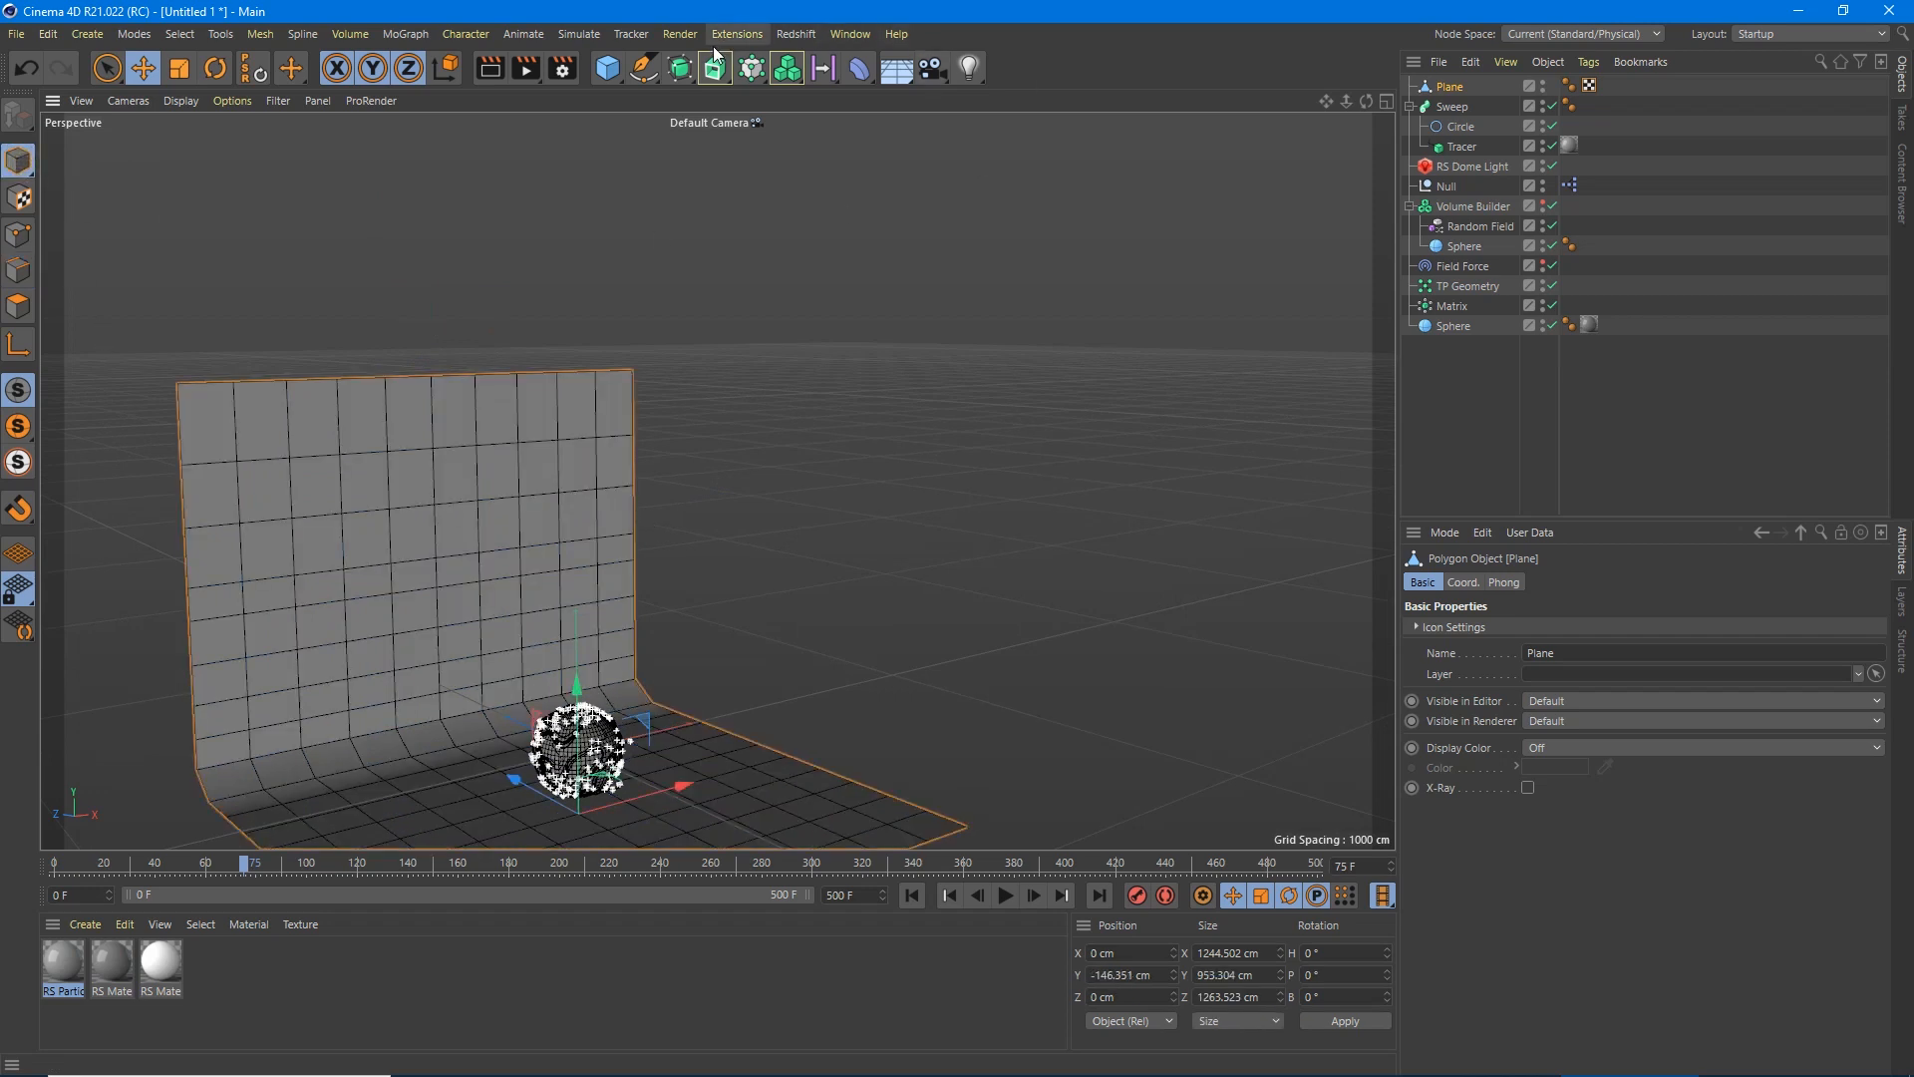
Smooth the plane under a Subdivision Surface and scale the backdrop much wider and deeper.
alt+click(669, 69)
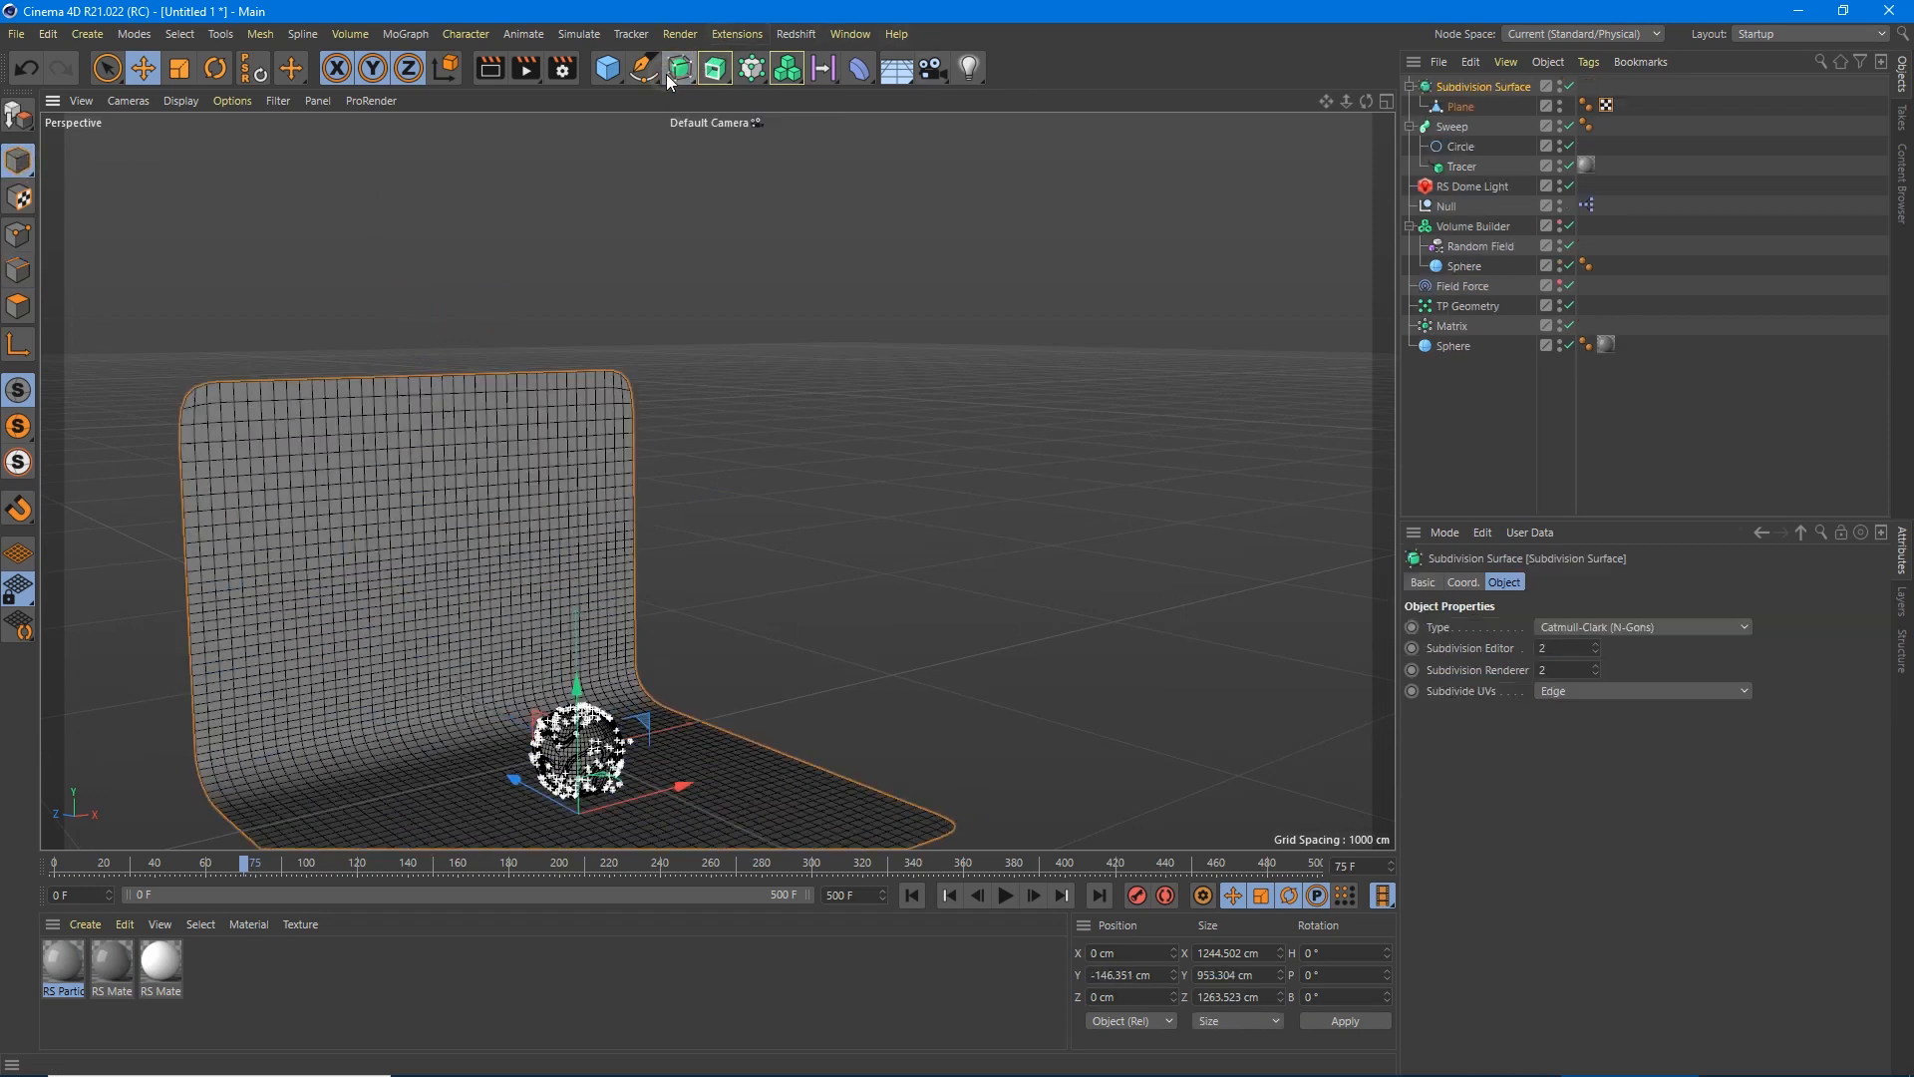
scroll(435, 597, up, 3)
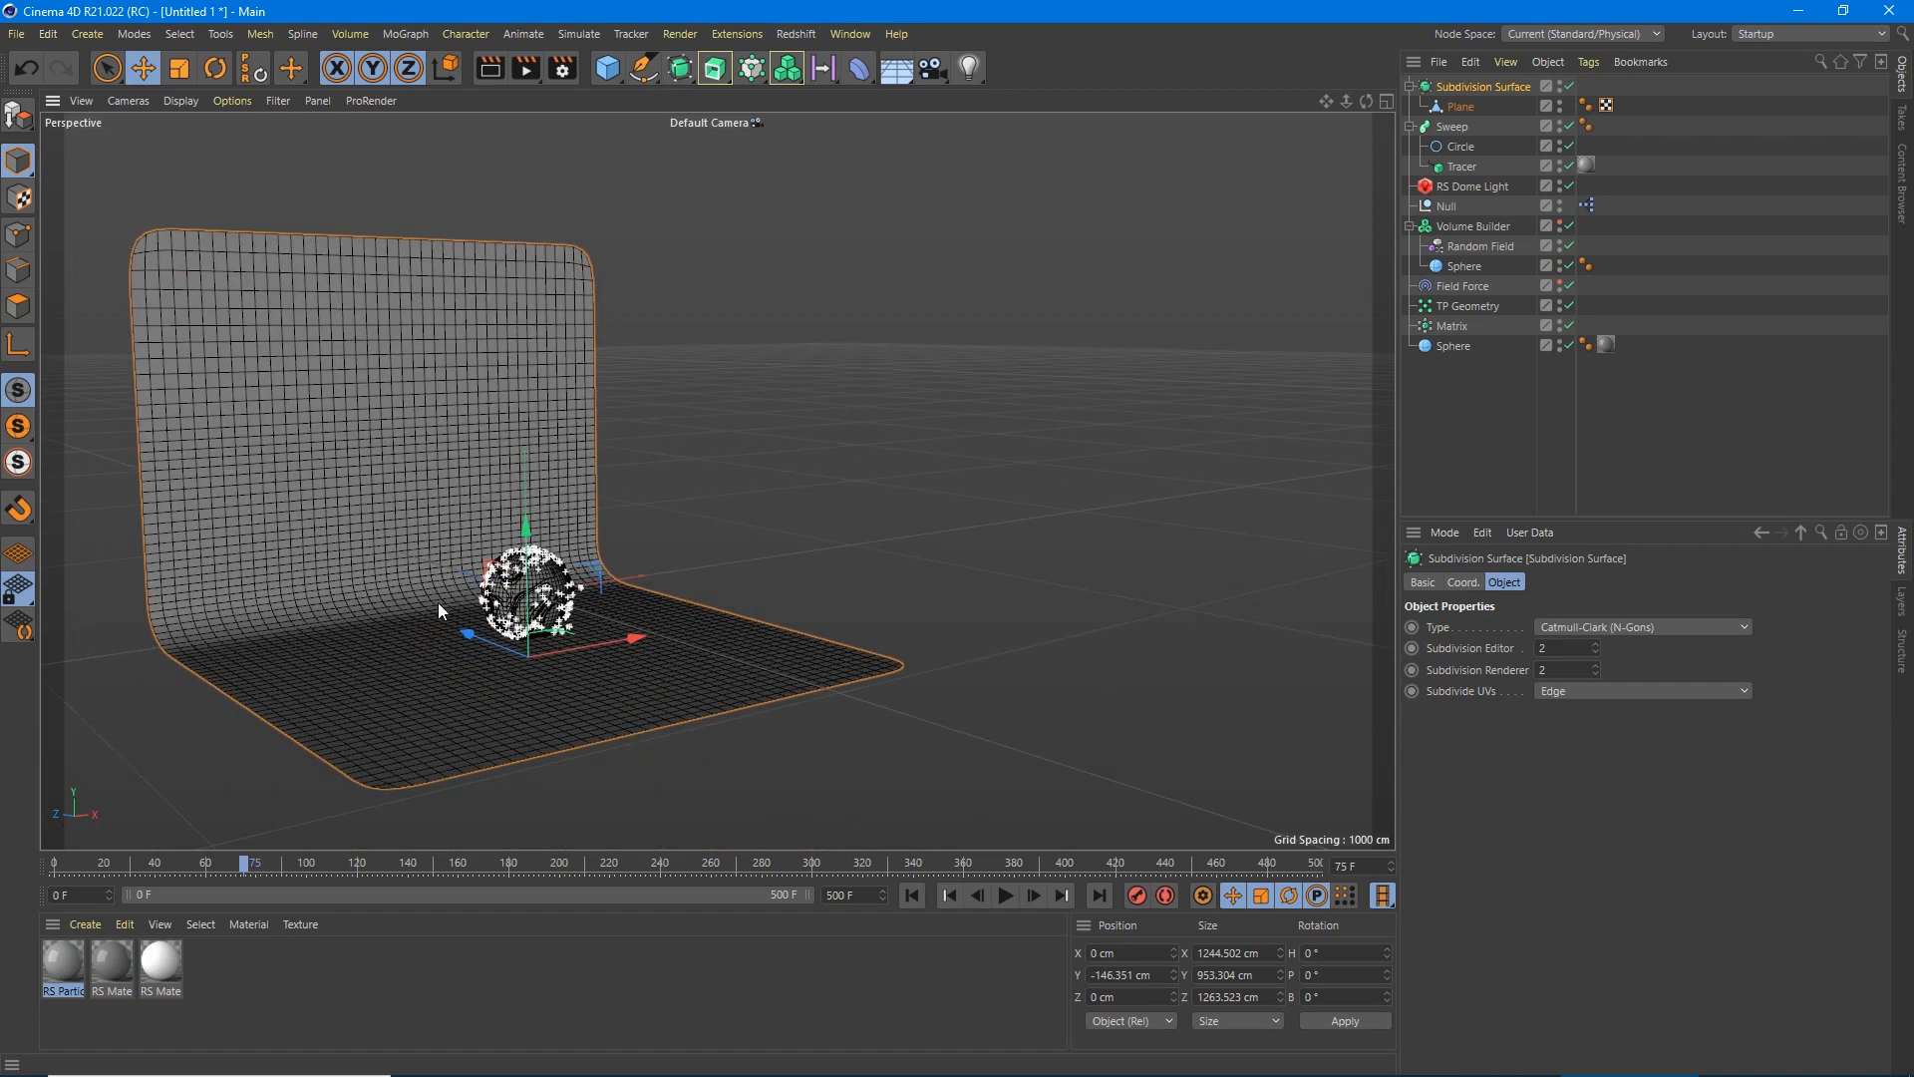
key(t)
drag(435, 636, 793, 606)
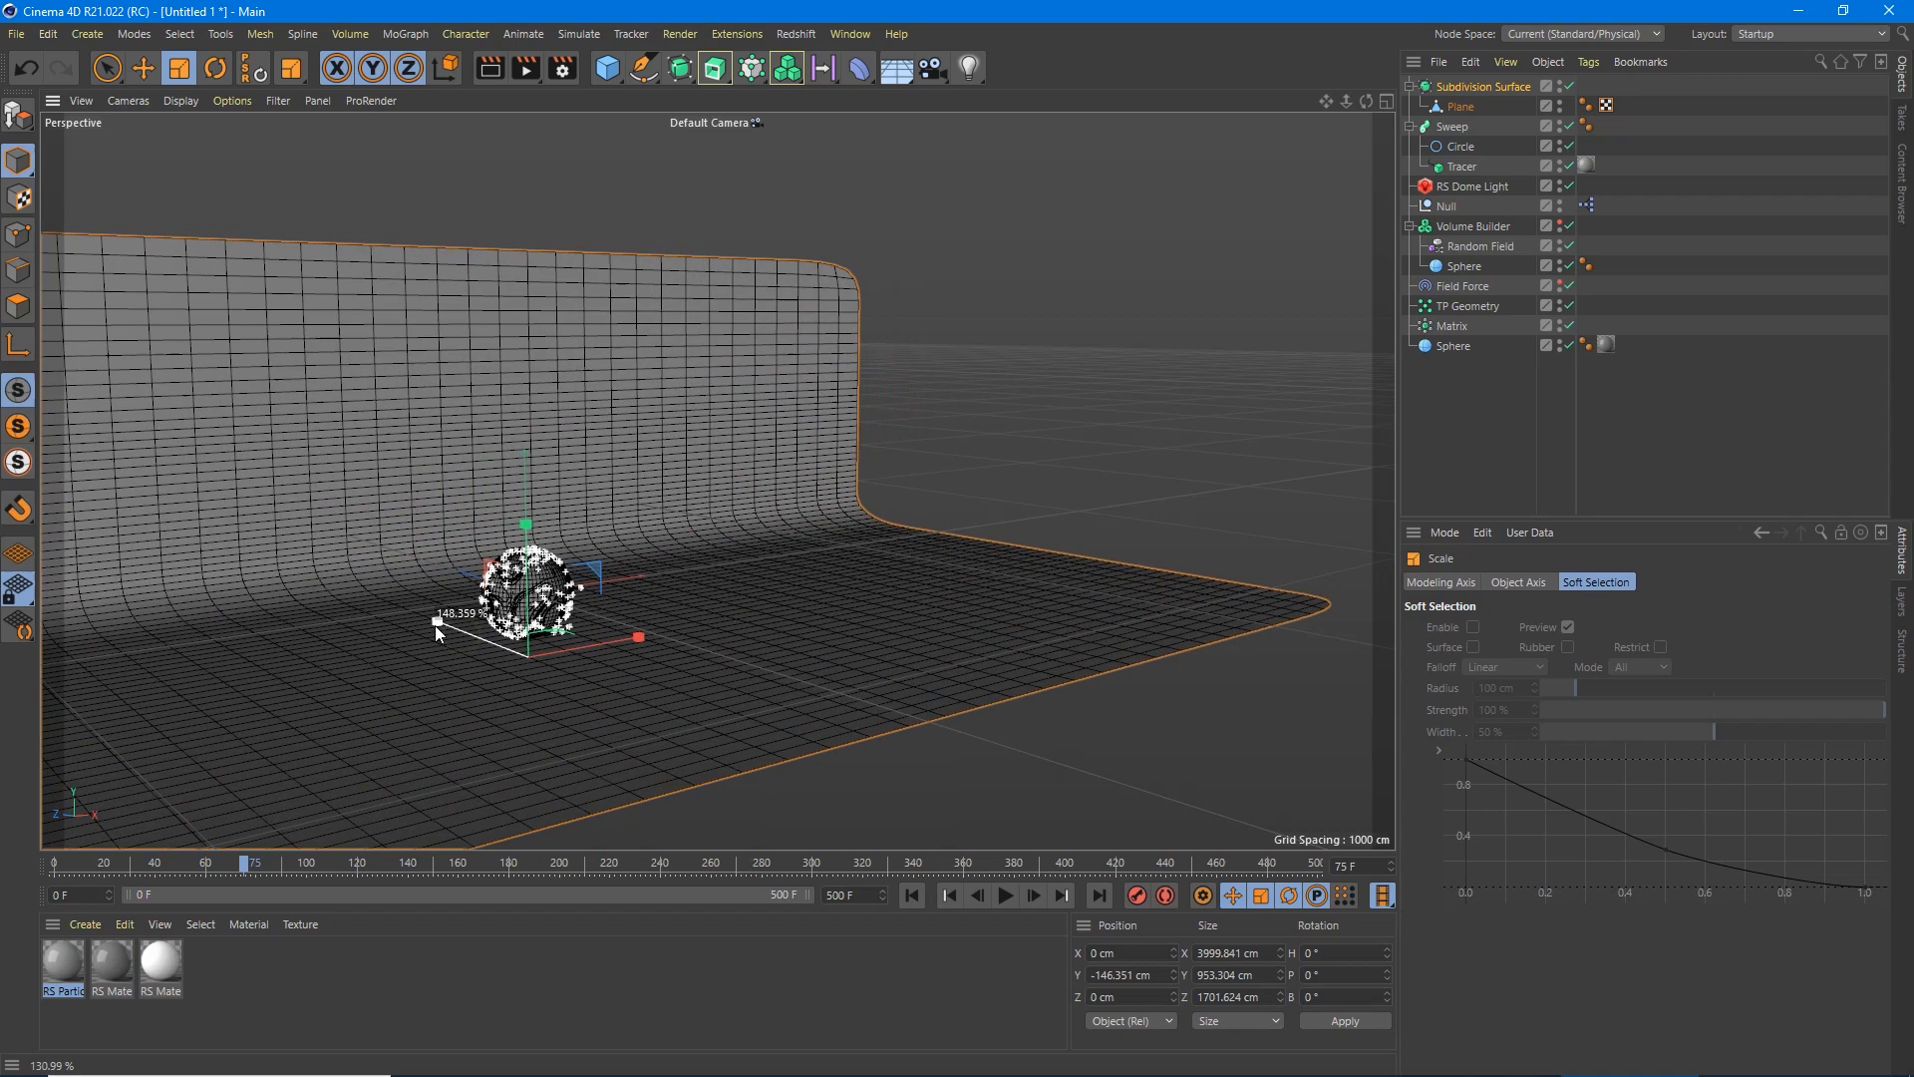
drag(436, 625, 541, 646)
scroll(541, 643, up, 5)
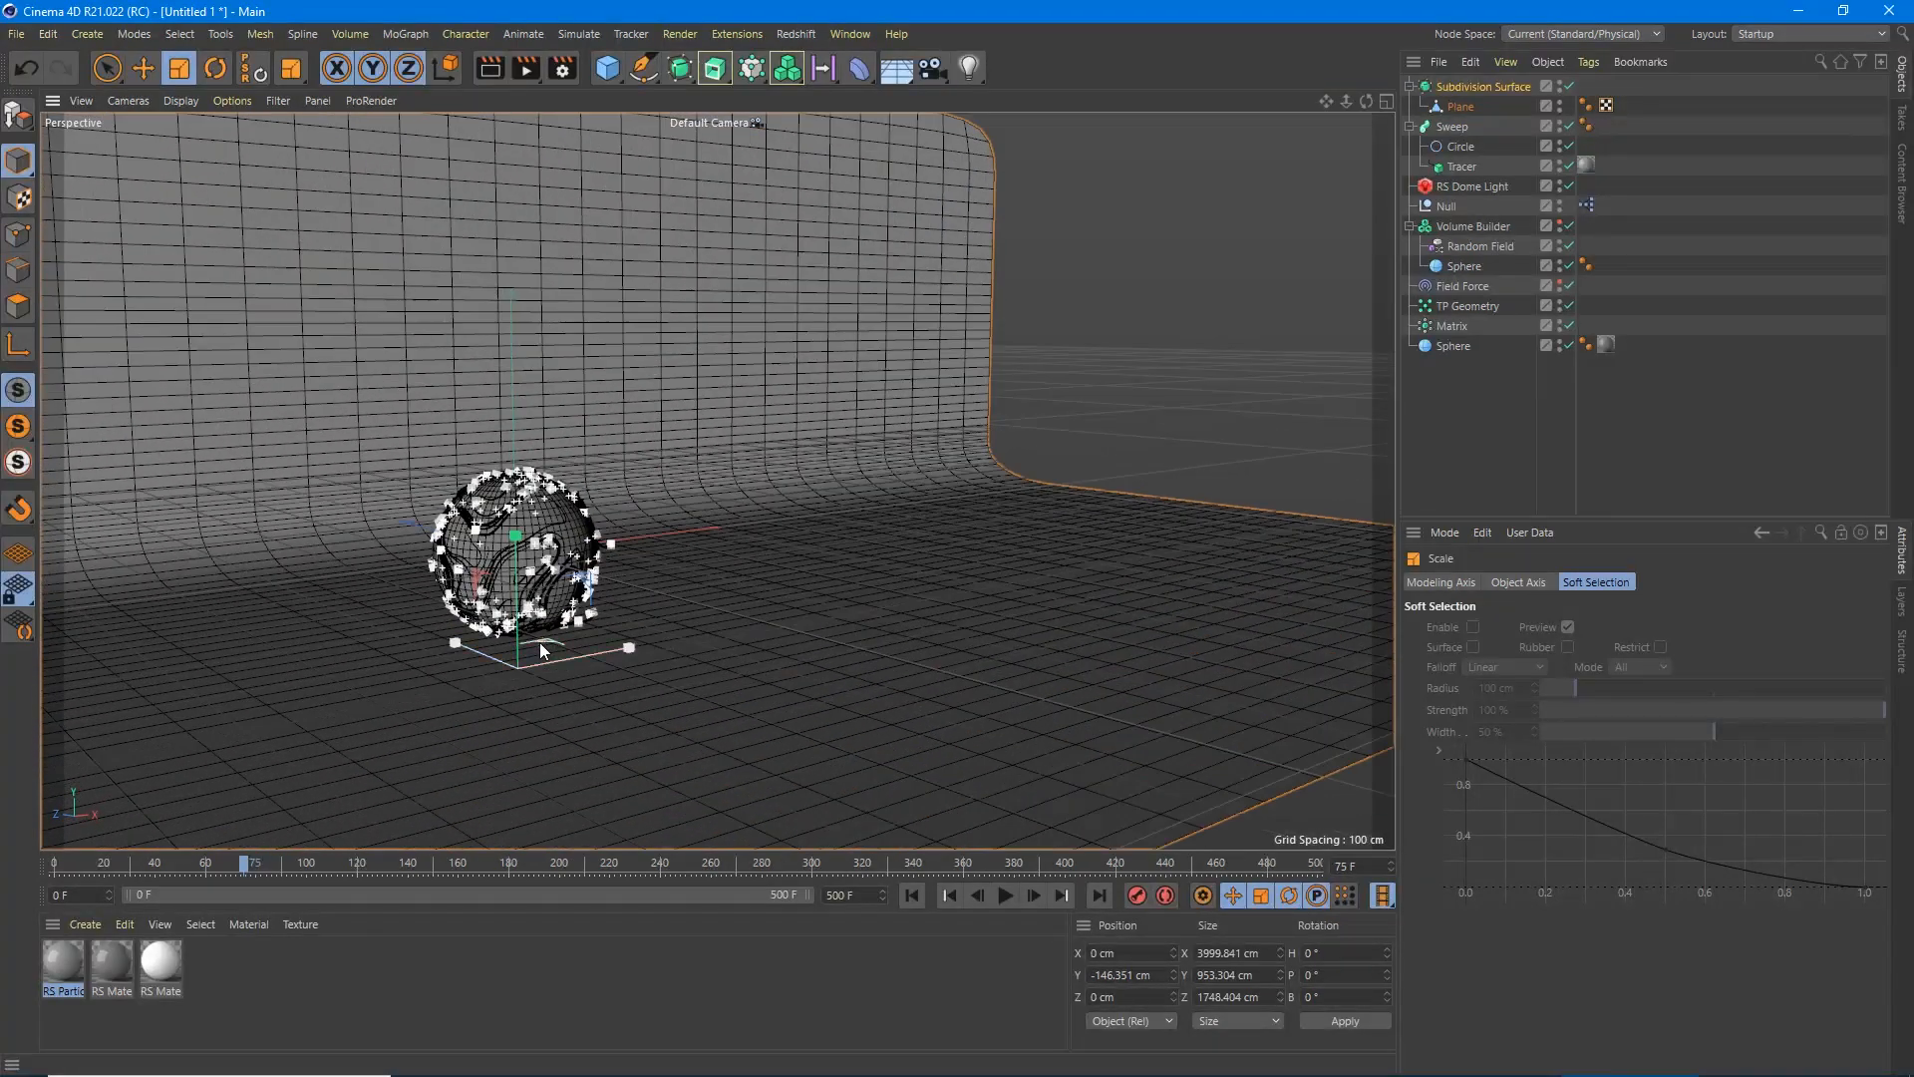
Orbit to a low front view with the sphere centred before the backdrop.
key(e)
mouse_move(506, 566)
mouse_down()
mouse_move(512, 623)
mouse_move(423, 602)
mouse_up()
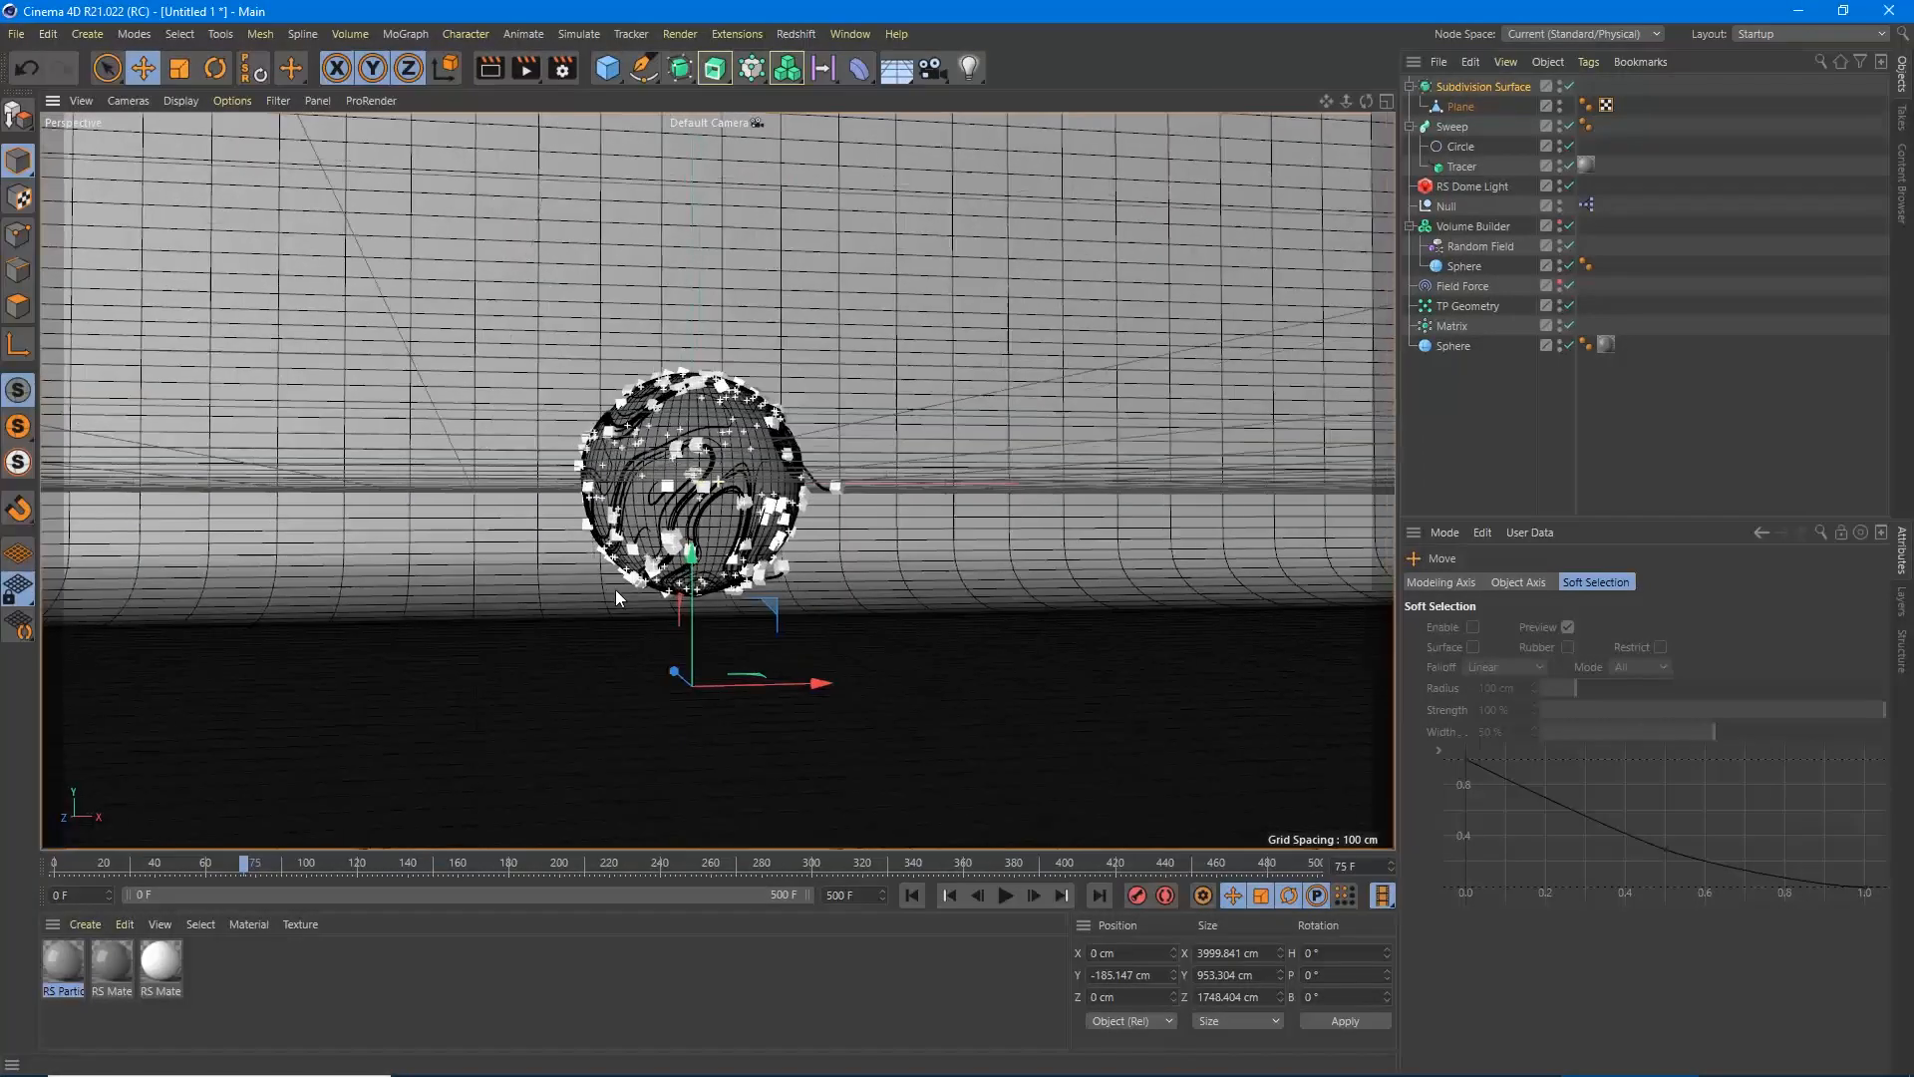
alt+drag(621, 592, 876, 608)
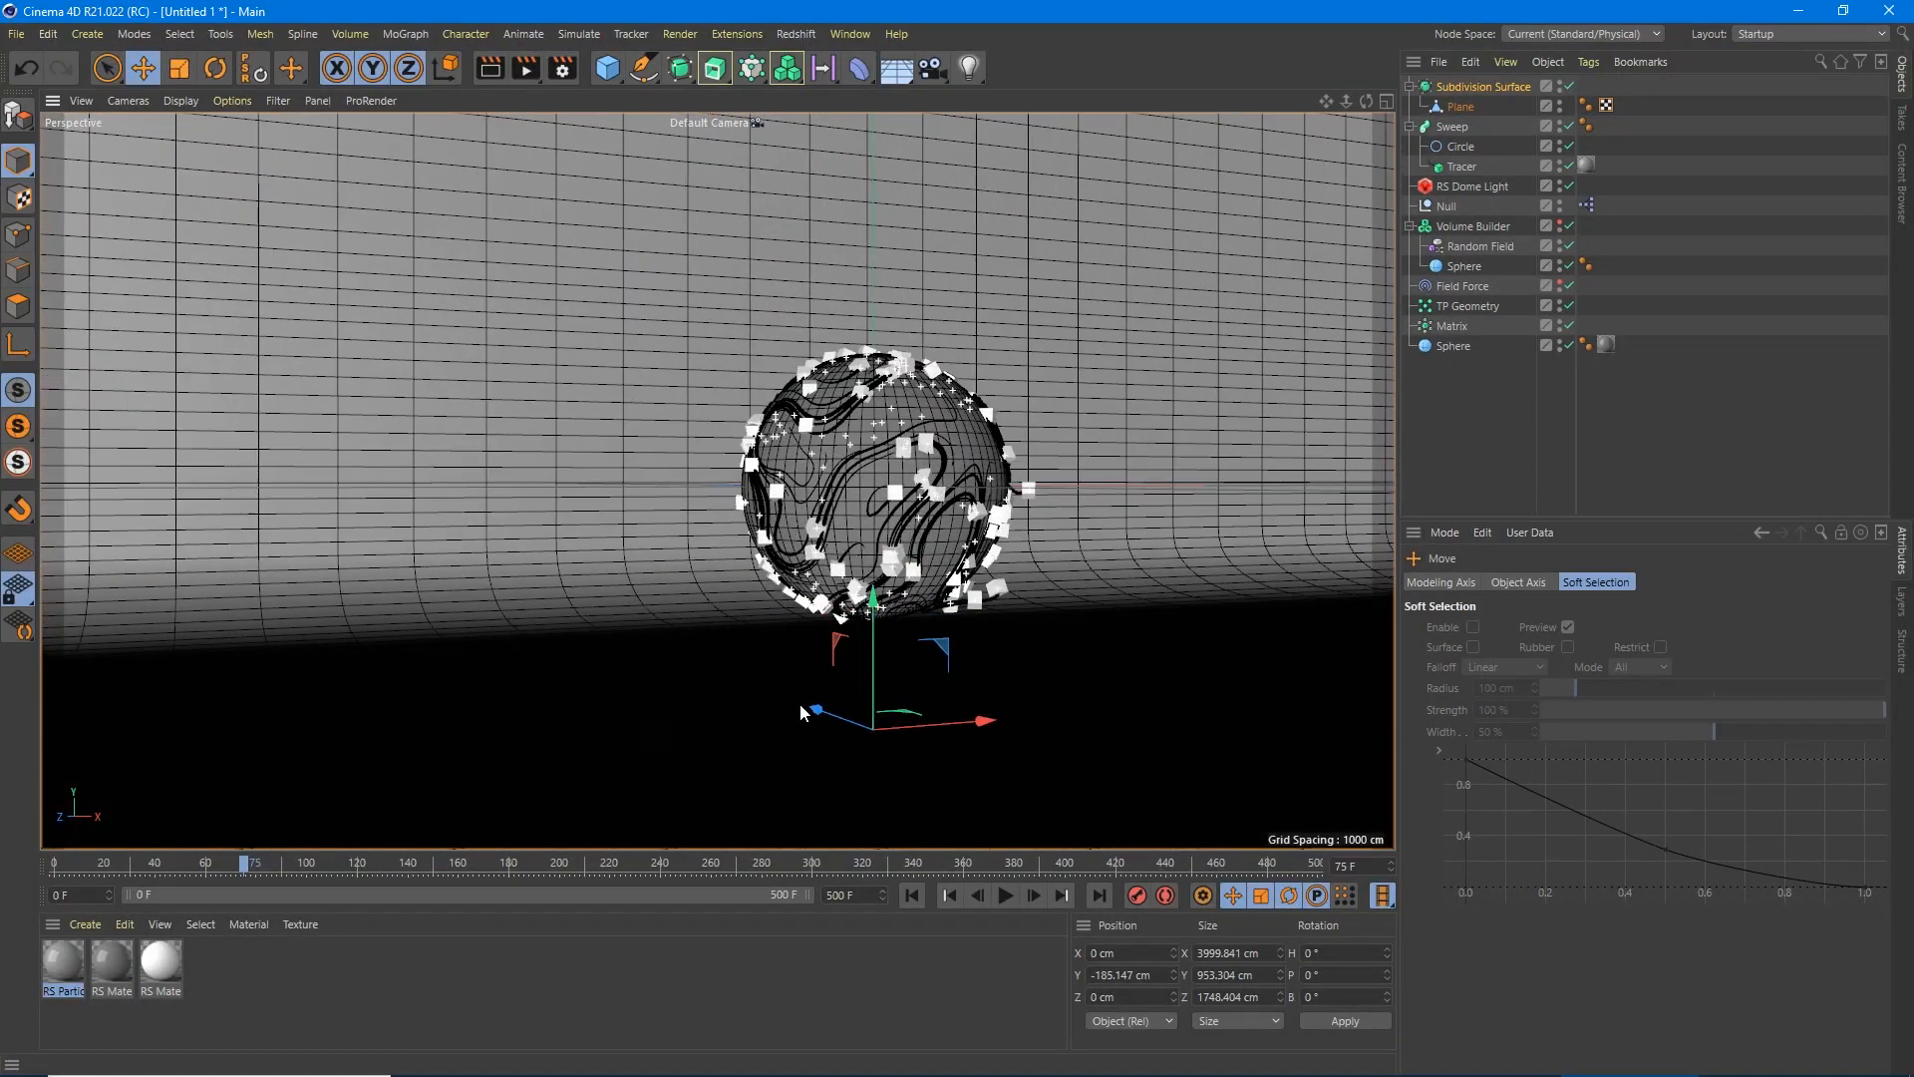
key(r)
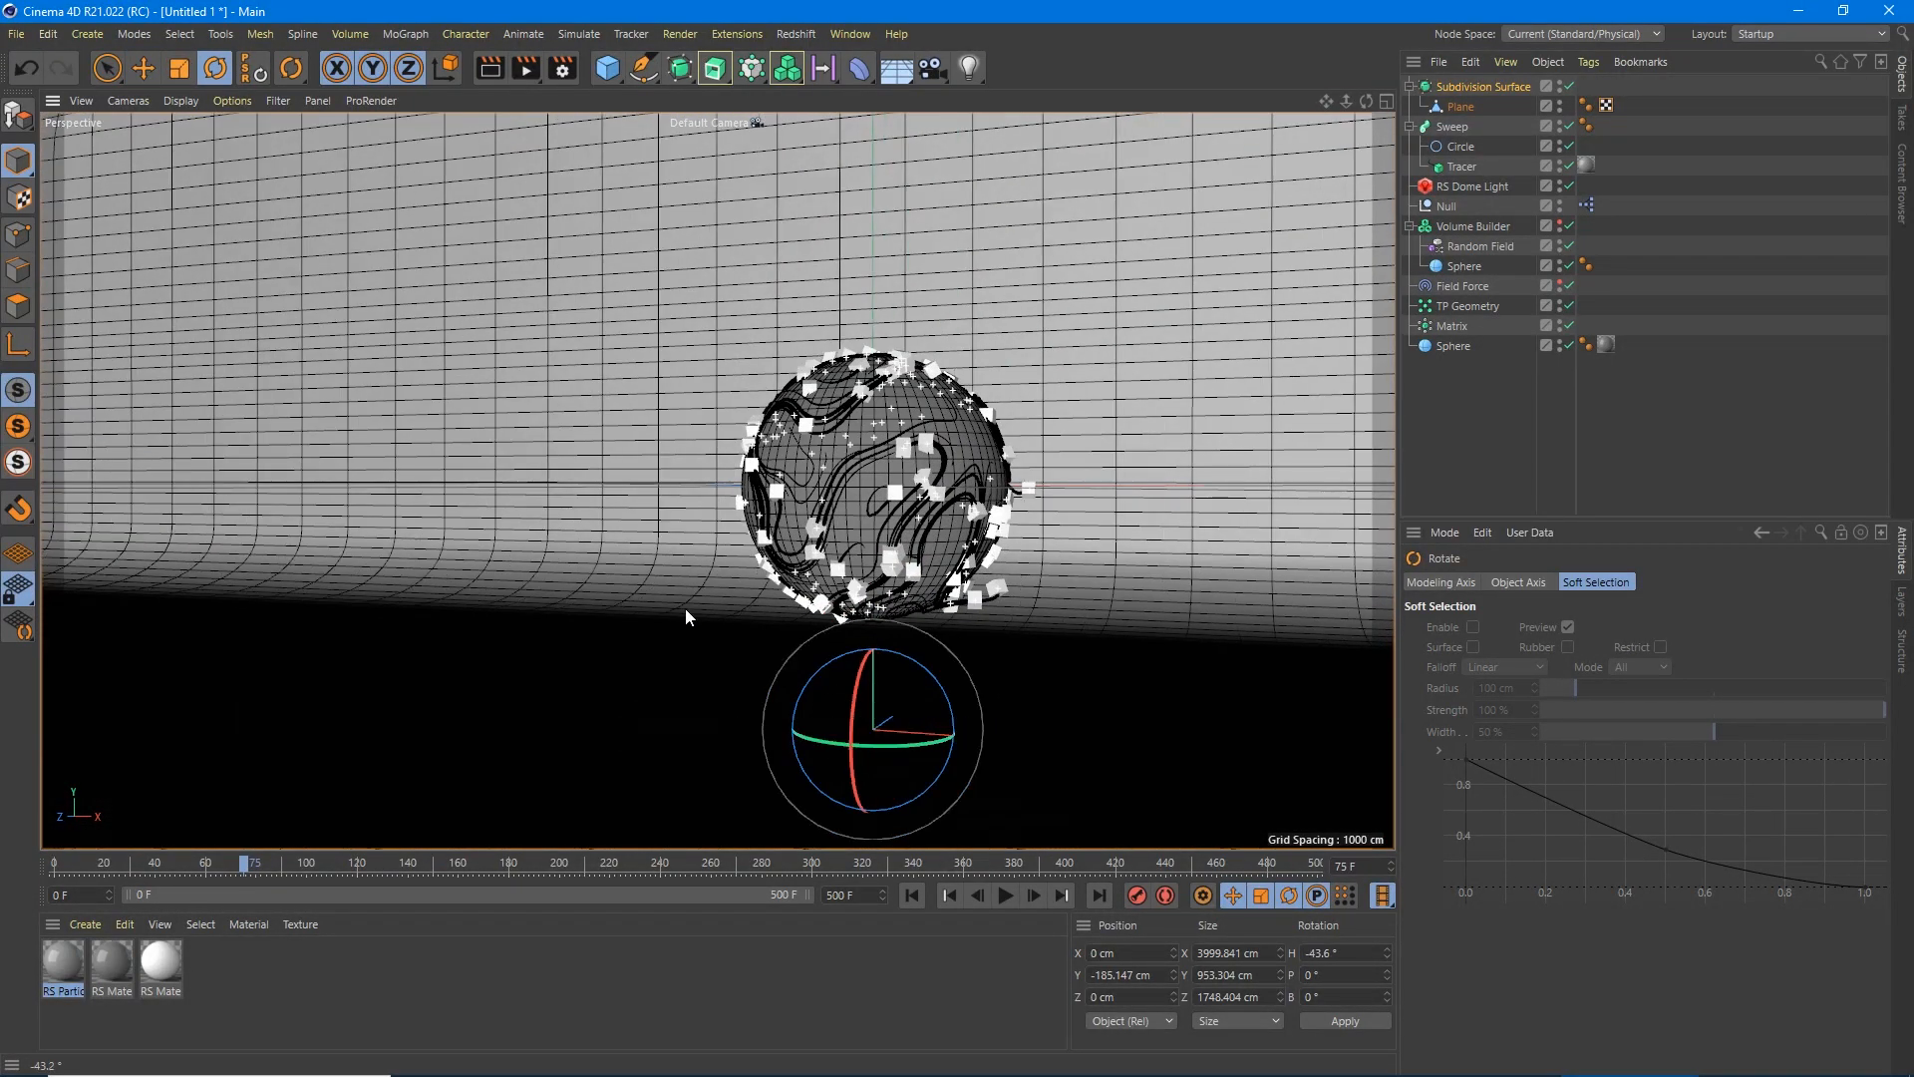